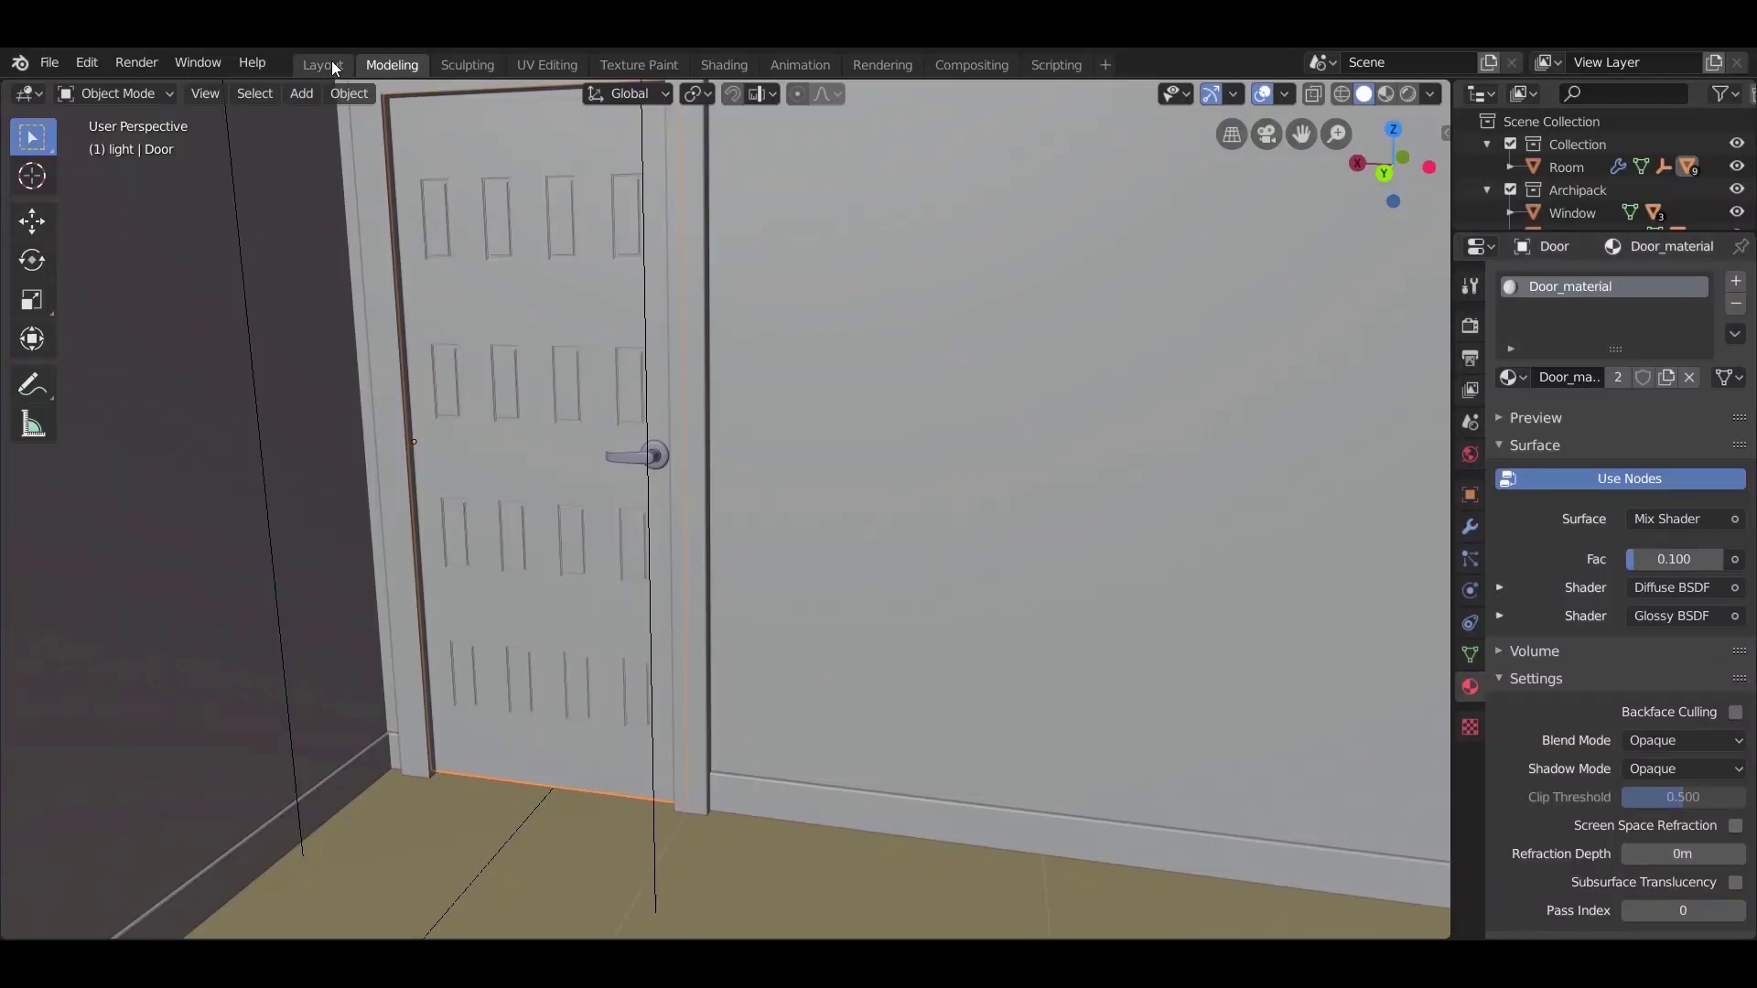
Step: Rearrange the Door_material shader nodes in the Layout workspace, placing the Diffuse BSDF above the Glossy BSDF near the Mix Shader
click(323, 64)
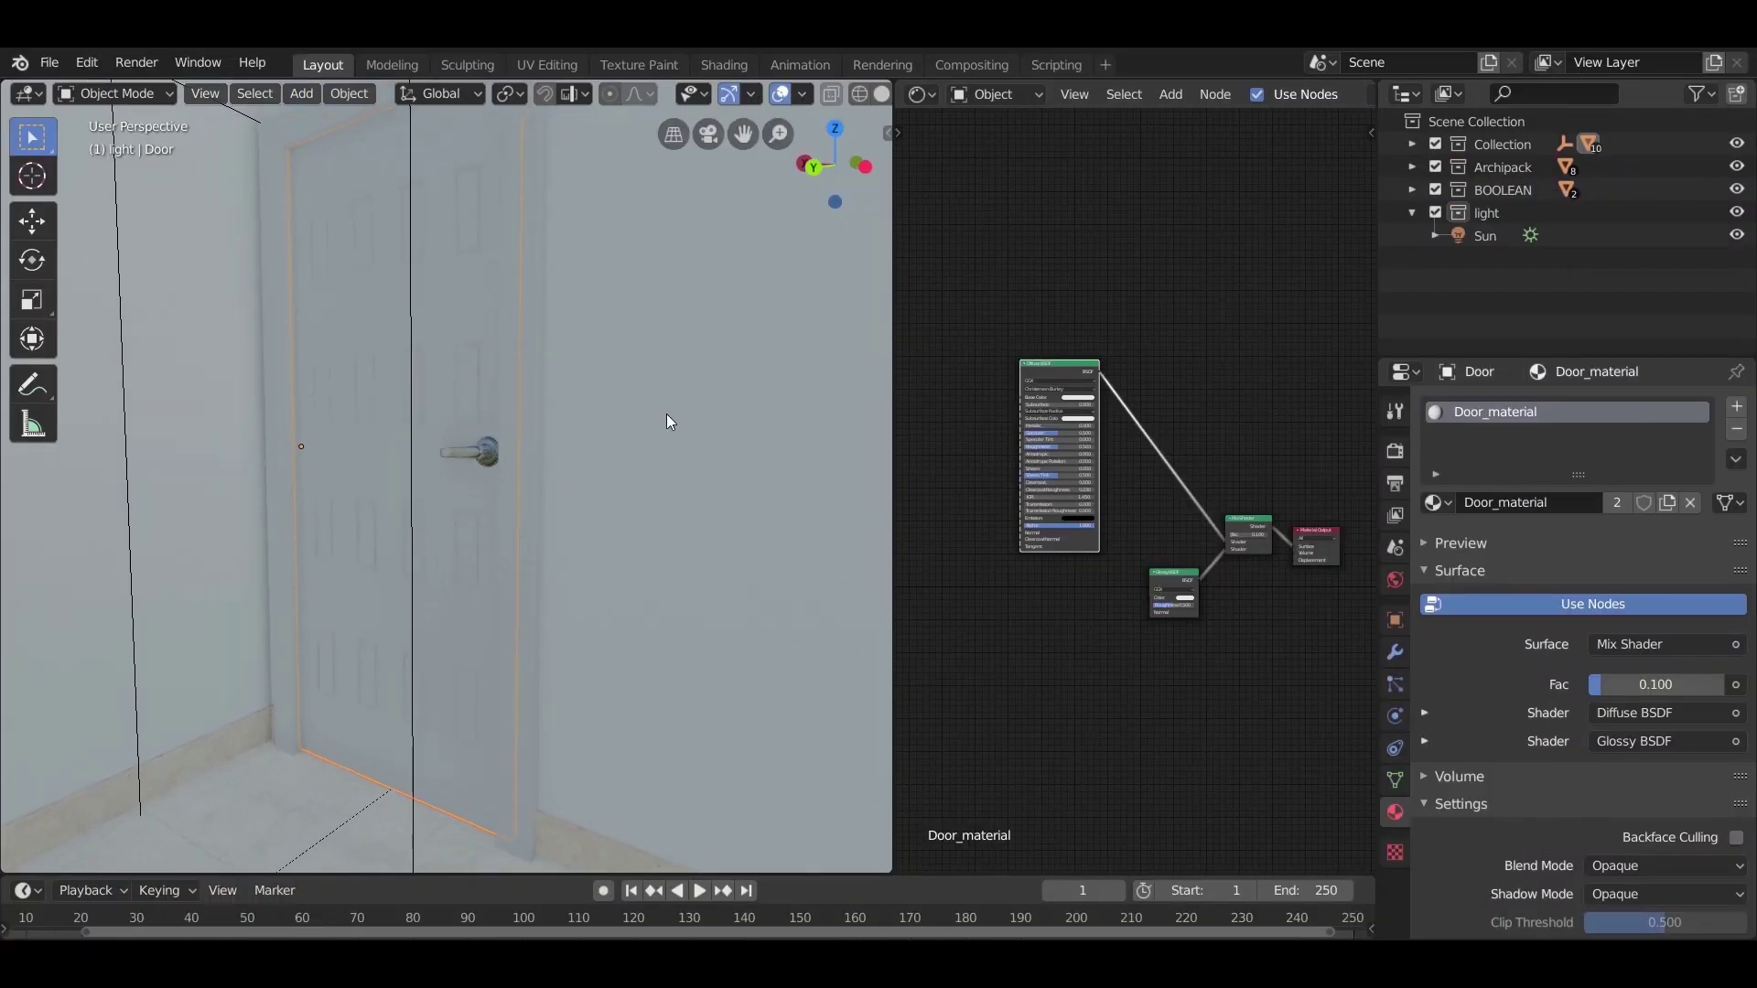
scroll(1151, 484, up, 2)
middle_drag(1151, 484, 1184, 506)
drag(1052, 334, 1211, 341)
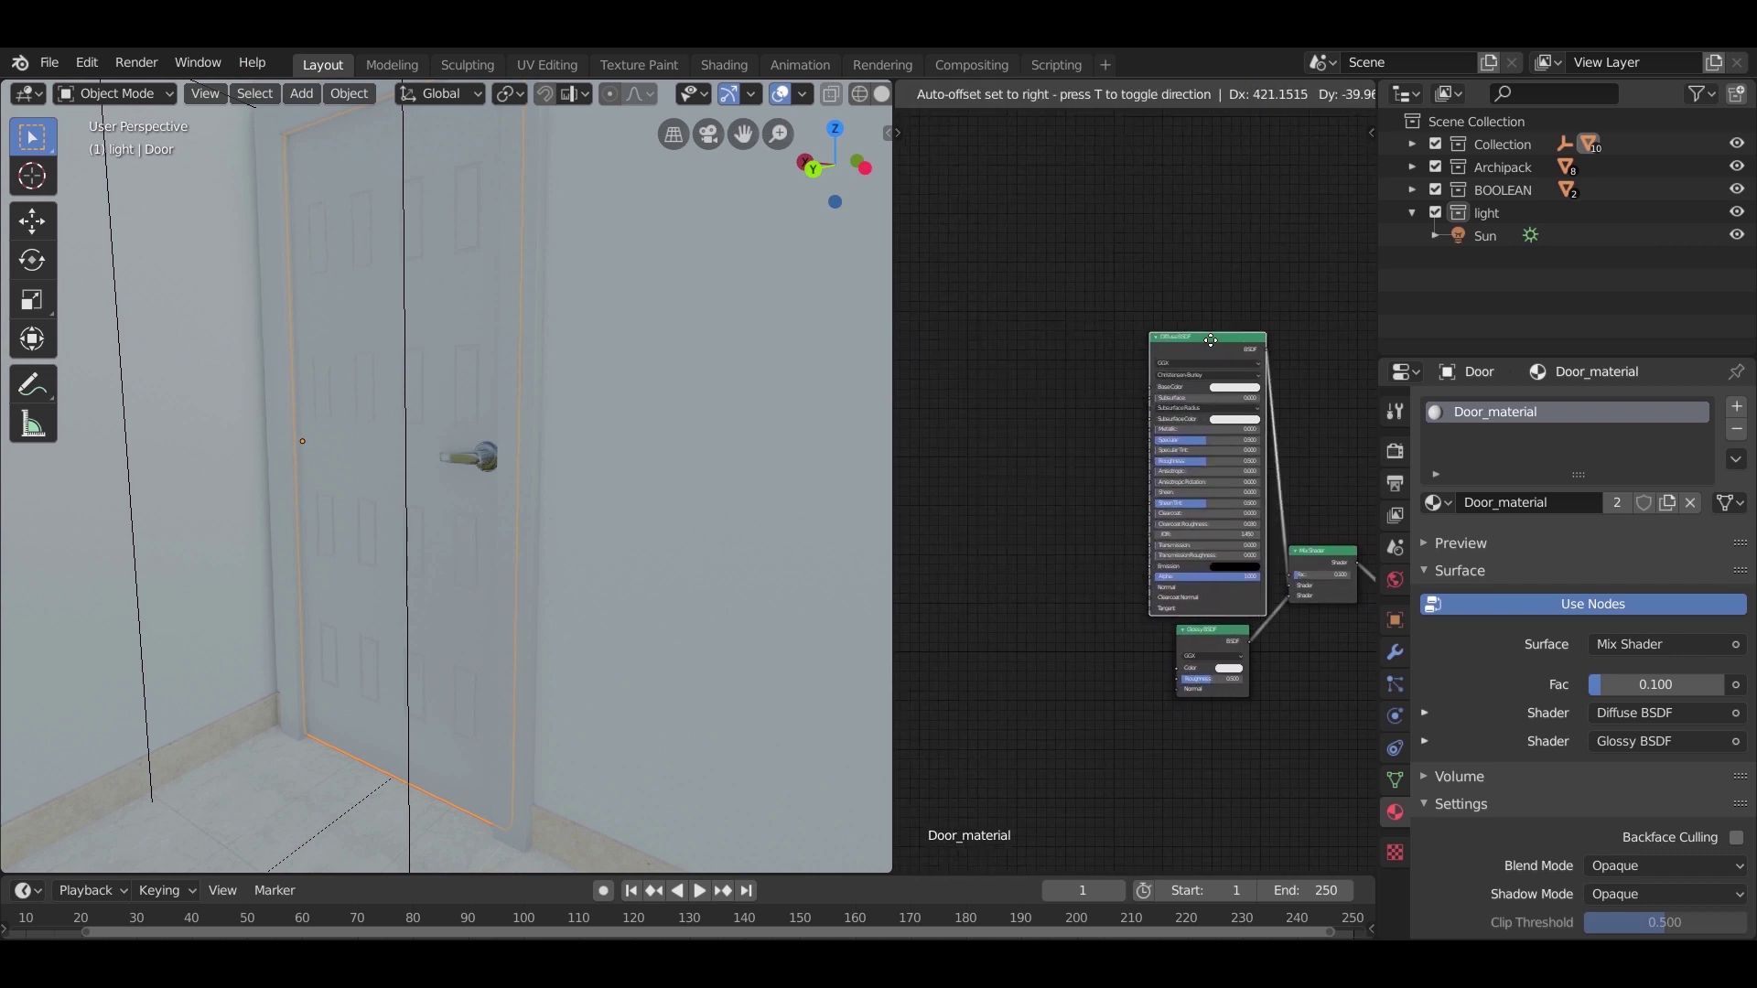
middle_drag(1241, 521, 1045, 492)
scroll(1156, 541, up, 3)
drag(1277, 575, 1256, 549)
scroll(1251, 508, down, 5)
middle_drag(913, 337, 1134, 419)
scroll(1107, 346, up, 4)
Step: Add an Image Texture using Maple_honey.png to Door_material and connect its color to the Diffuse BSDF's base color
key(shift+a)
mouse_move(1056, 444)
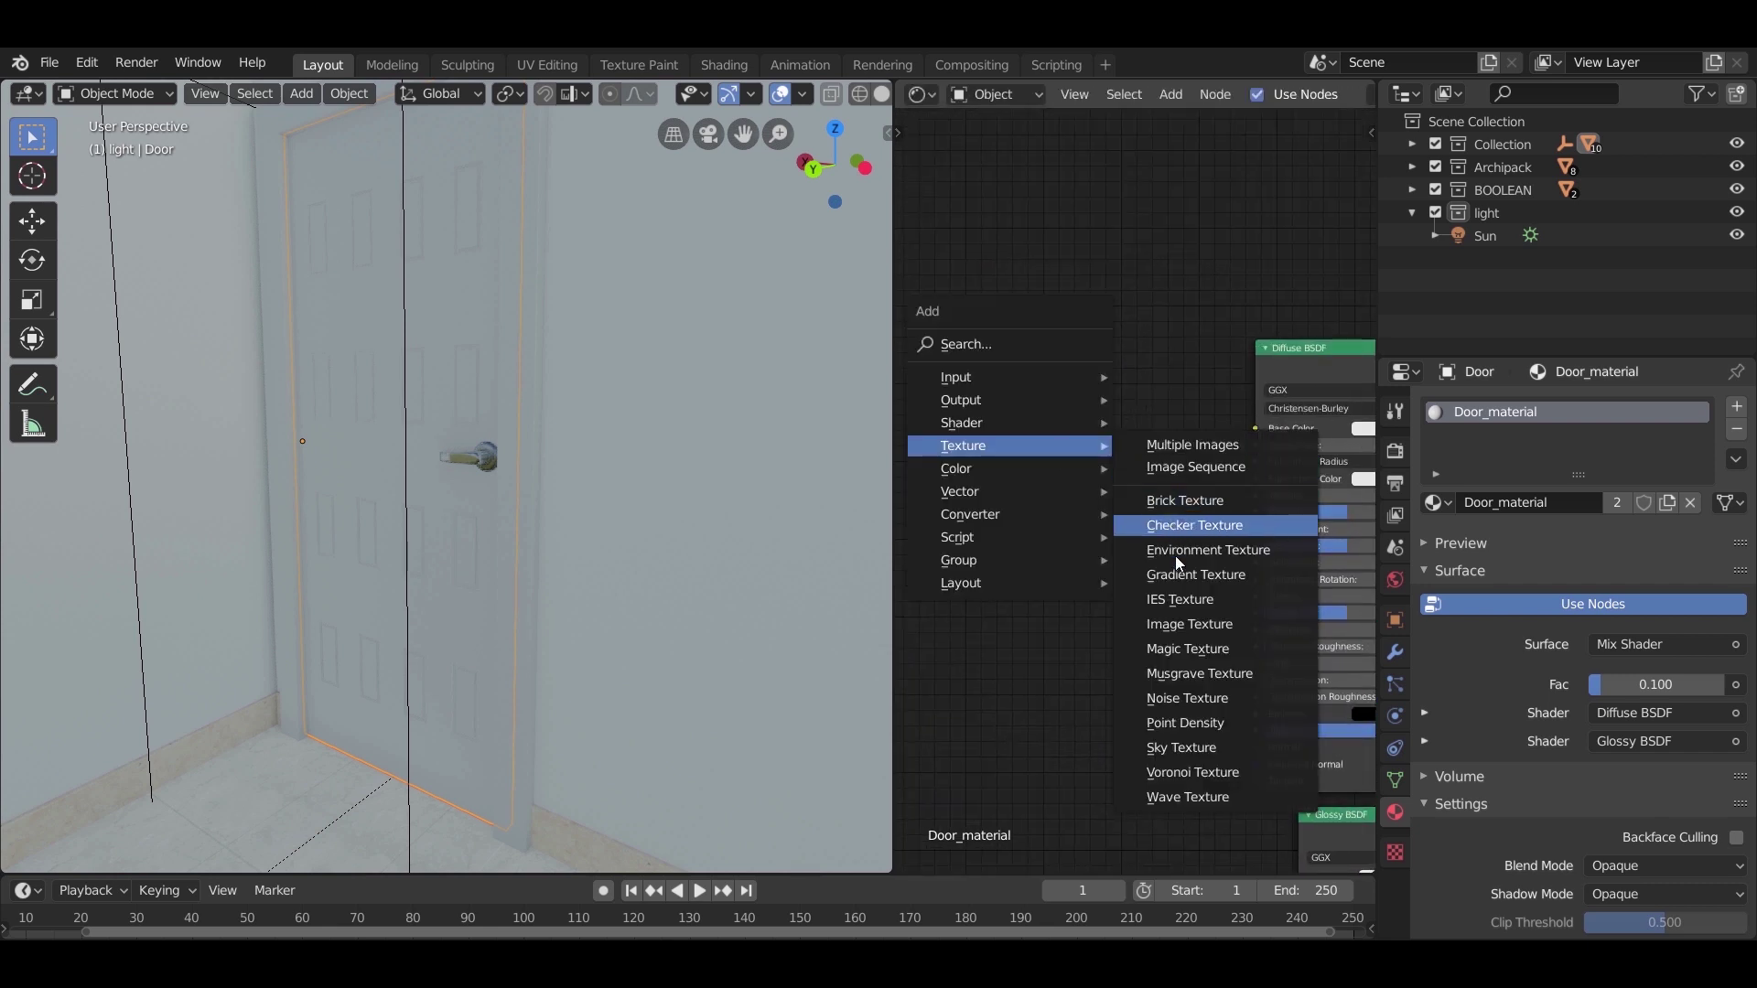
click(1180, 623)
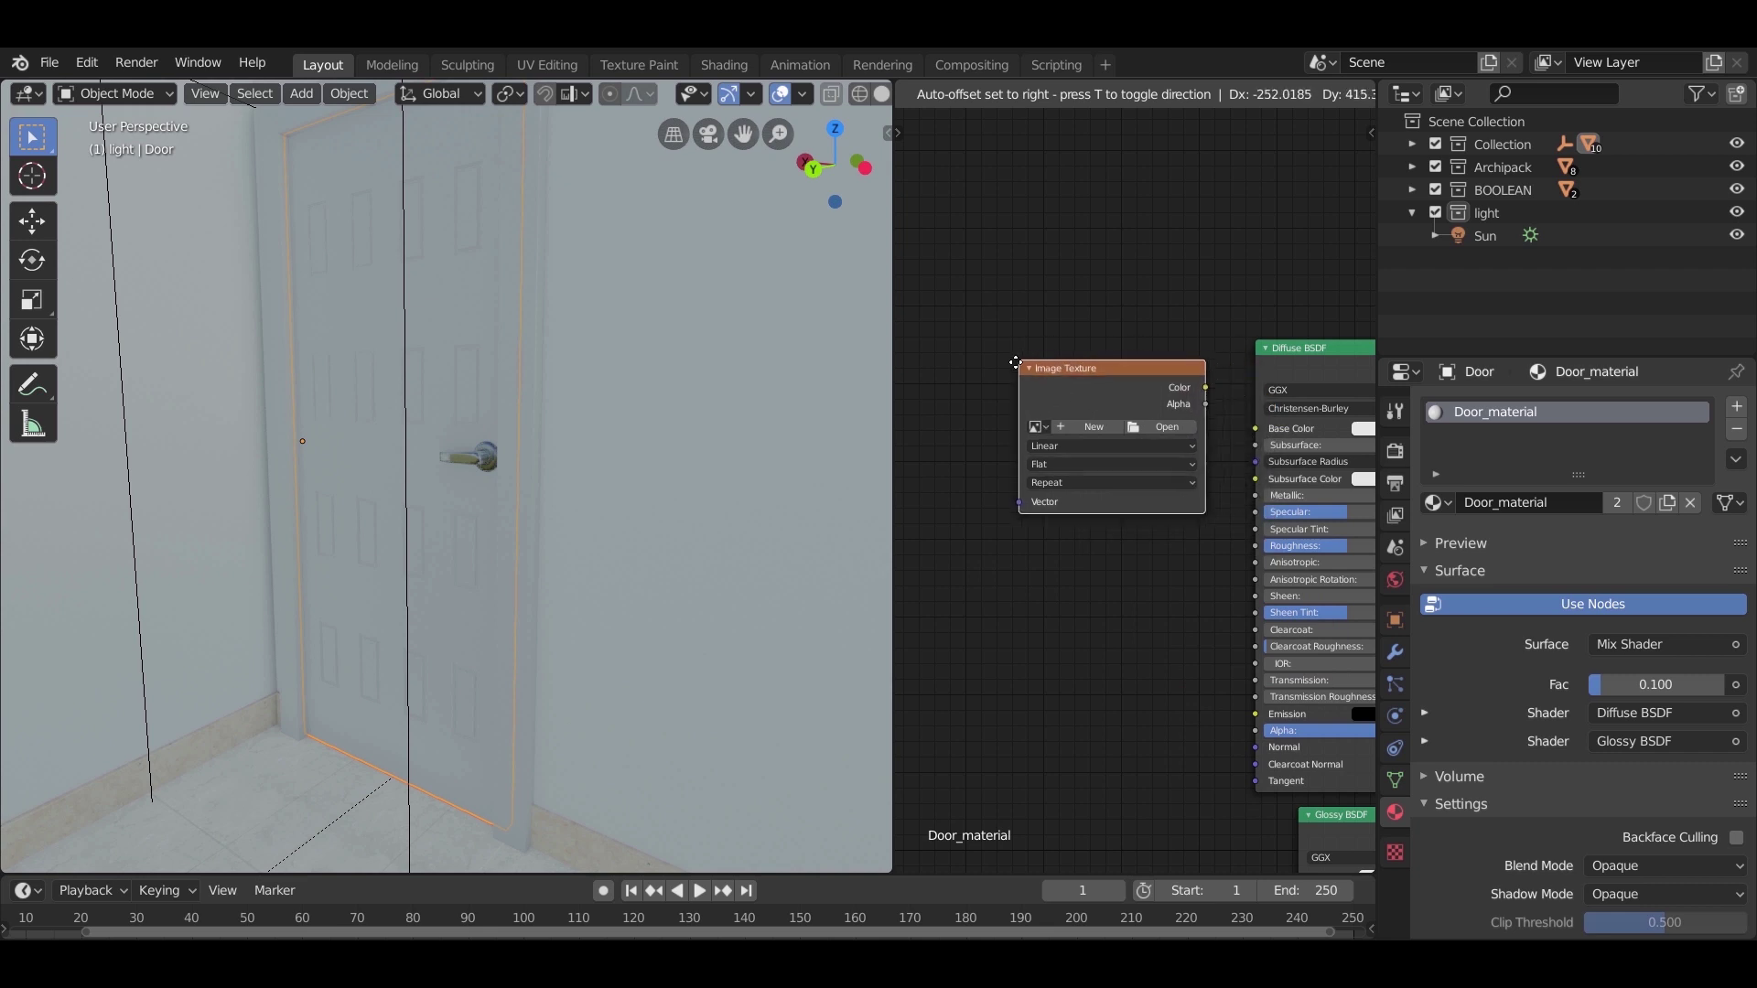
click(1151, 432)
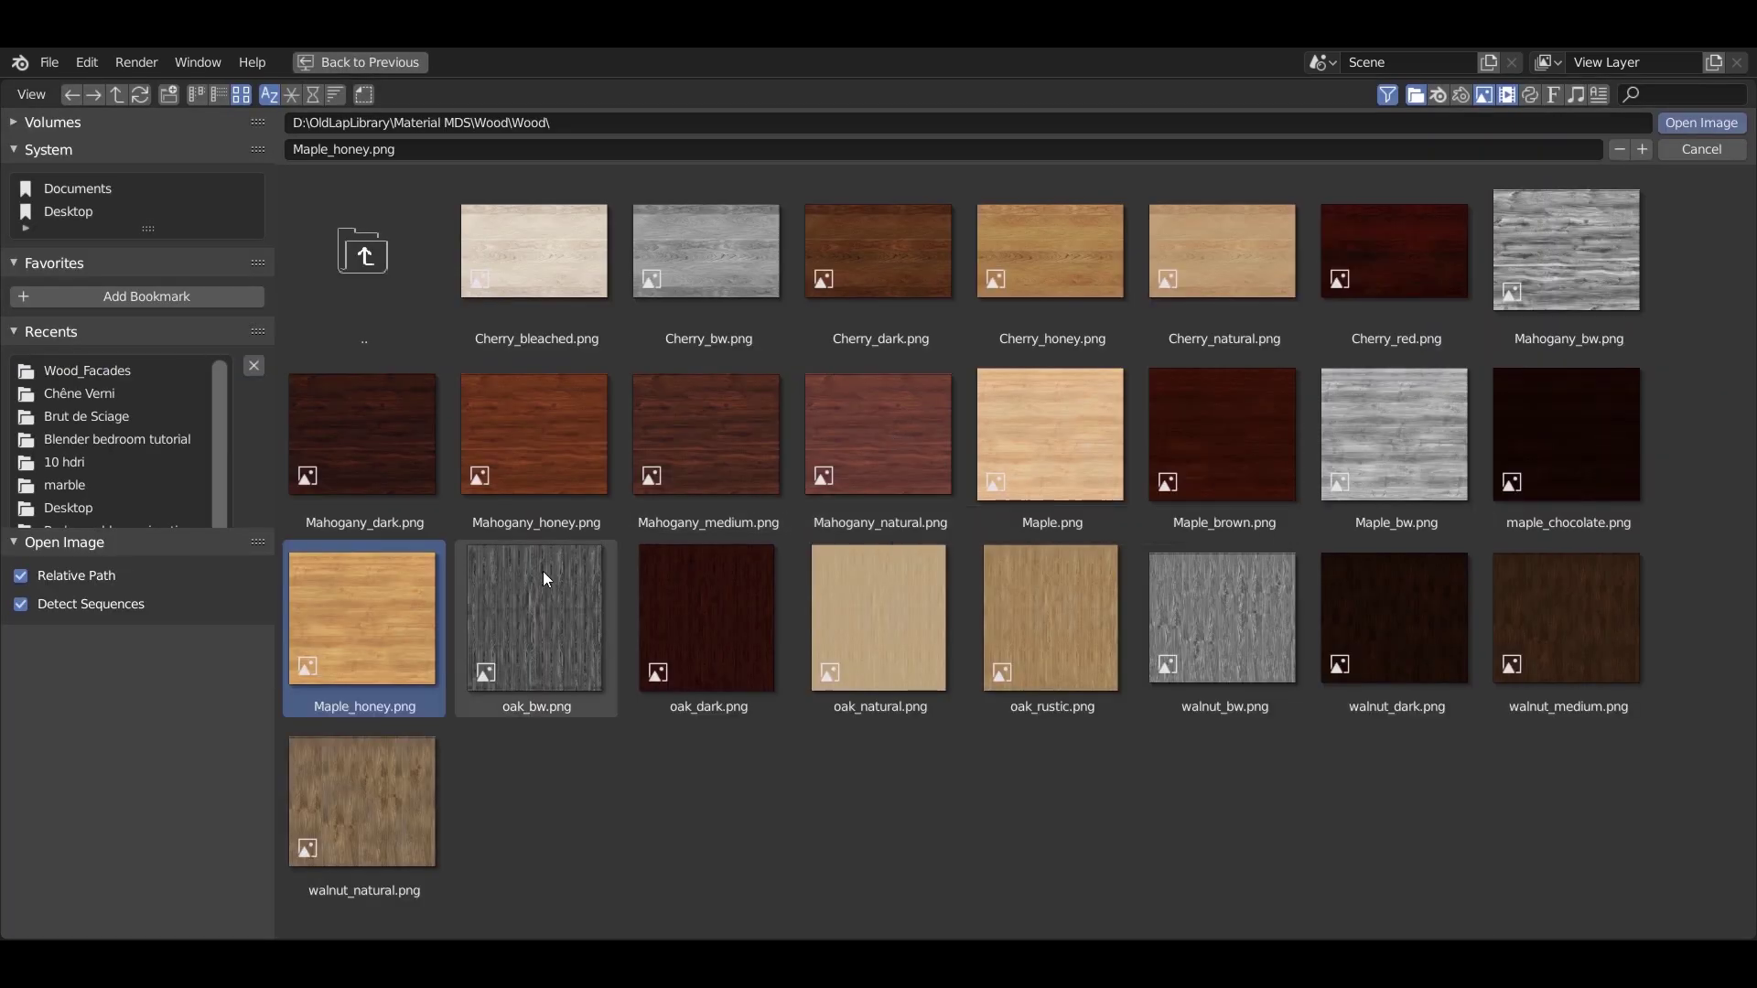
double_click(340, 618)
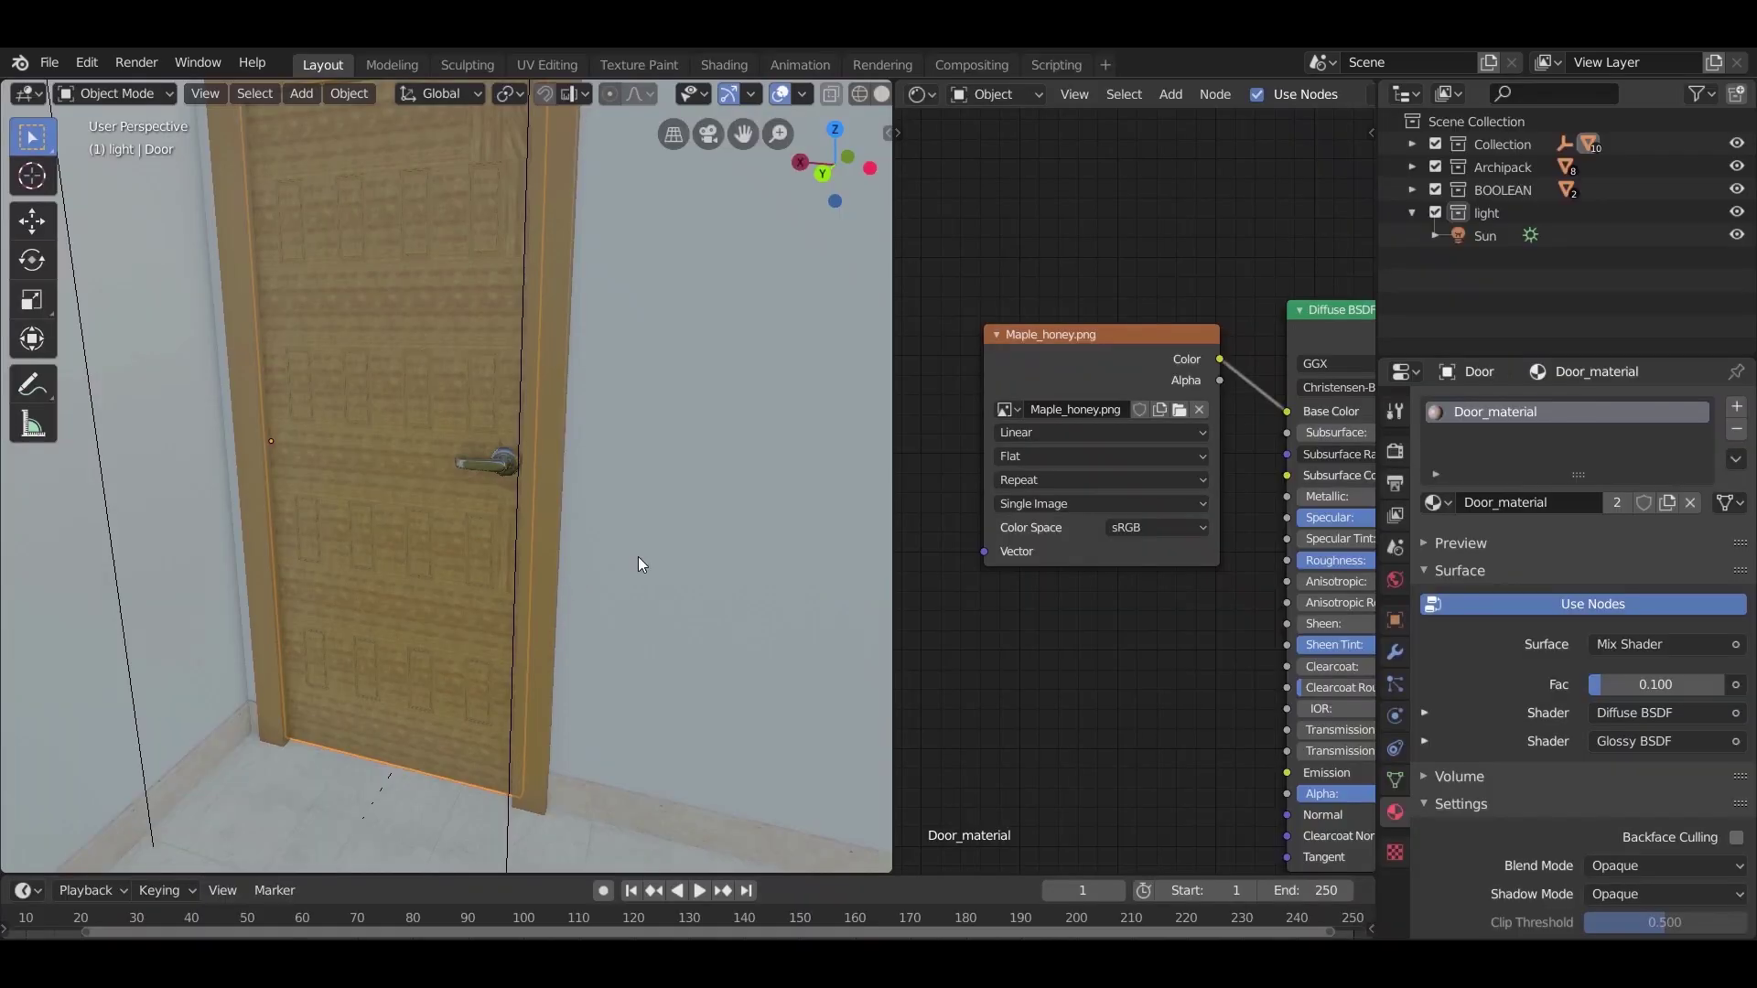
scroll(519, 405, up, 10)
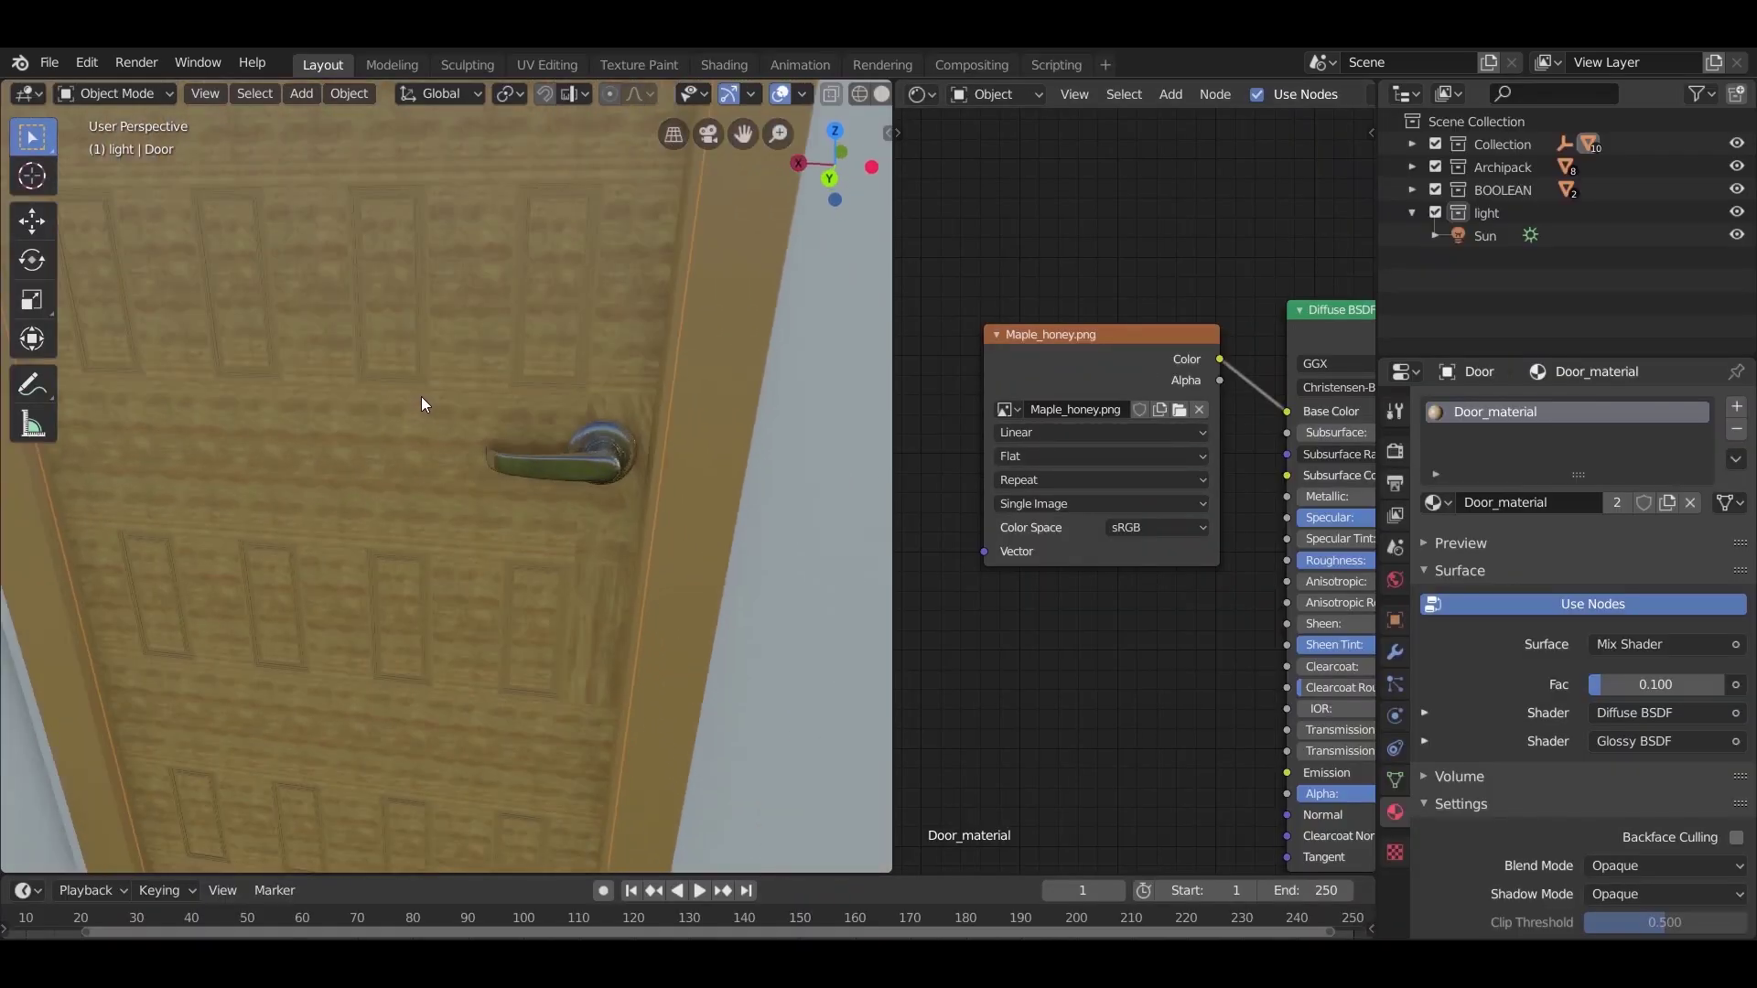
scroll(496, 419, up, 2)
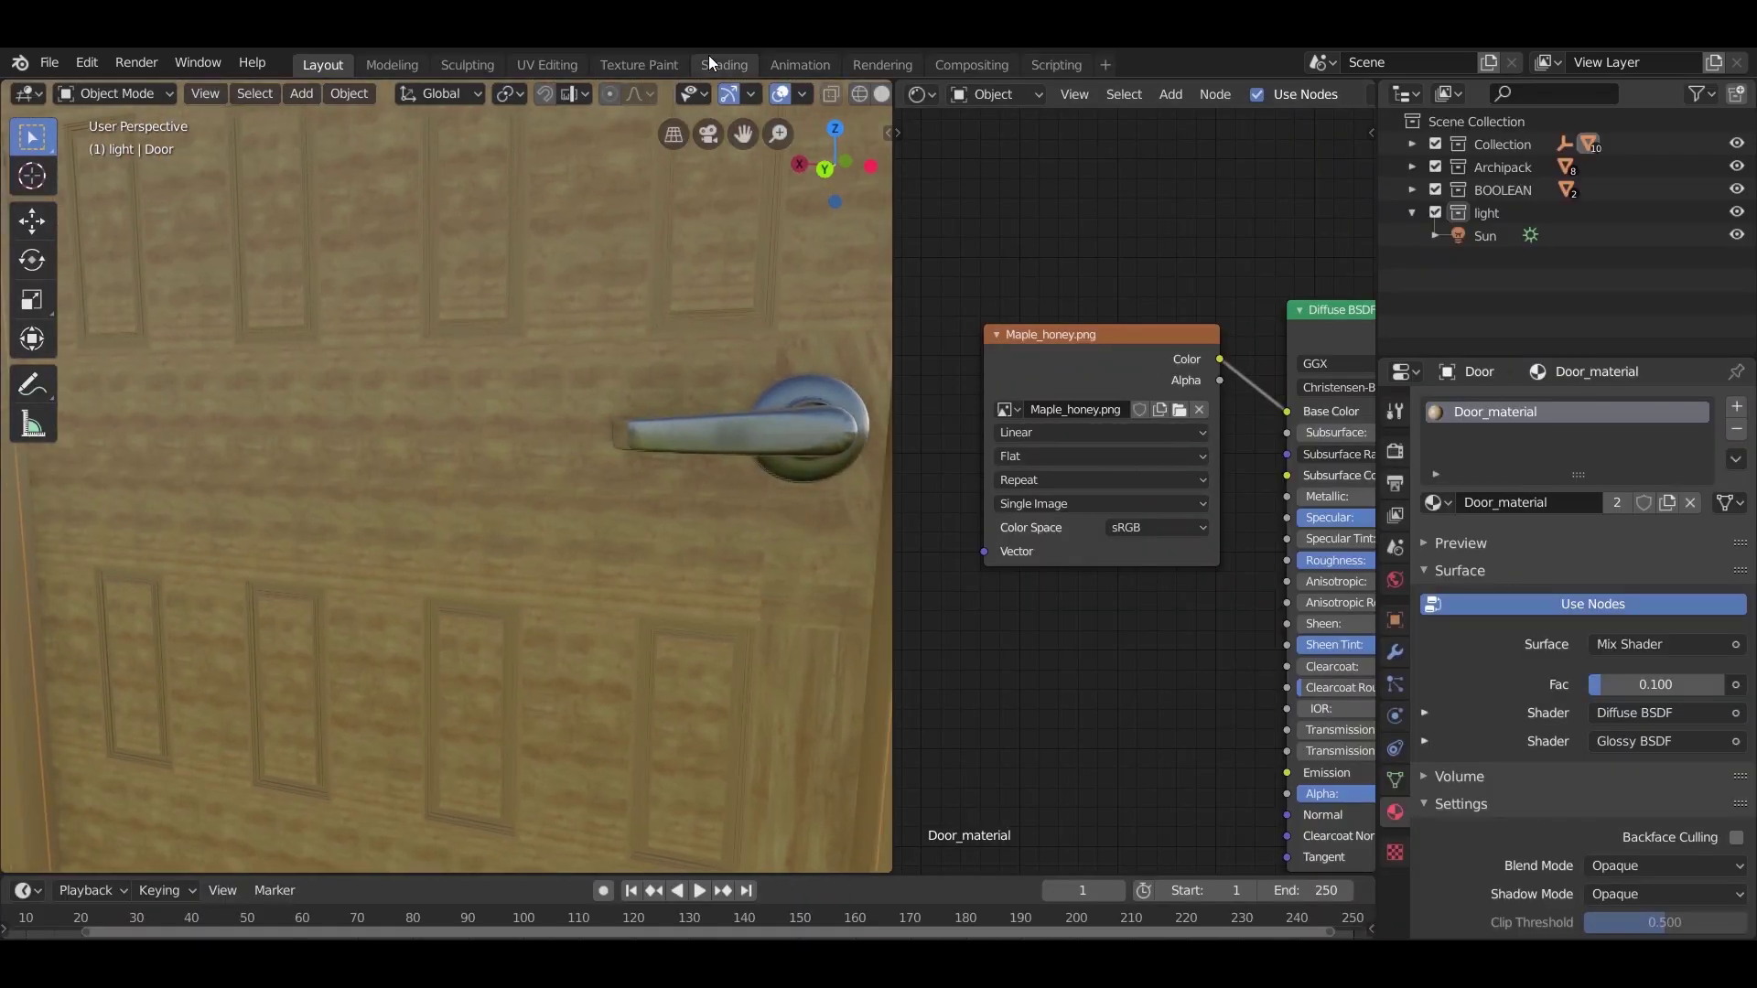
Step: Open the door mesh in the UV Editing workspace and display its textured material in the 3D viewport
click(516, 64)
middle_drag(476, 509, 414, 487)
scroll(933, 507, down, 5)
middle_drag(985, 534, 1588, 503)
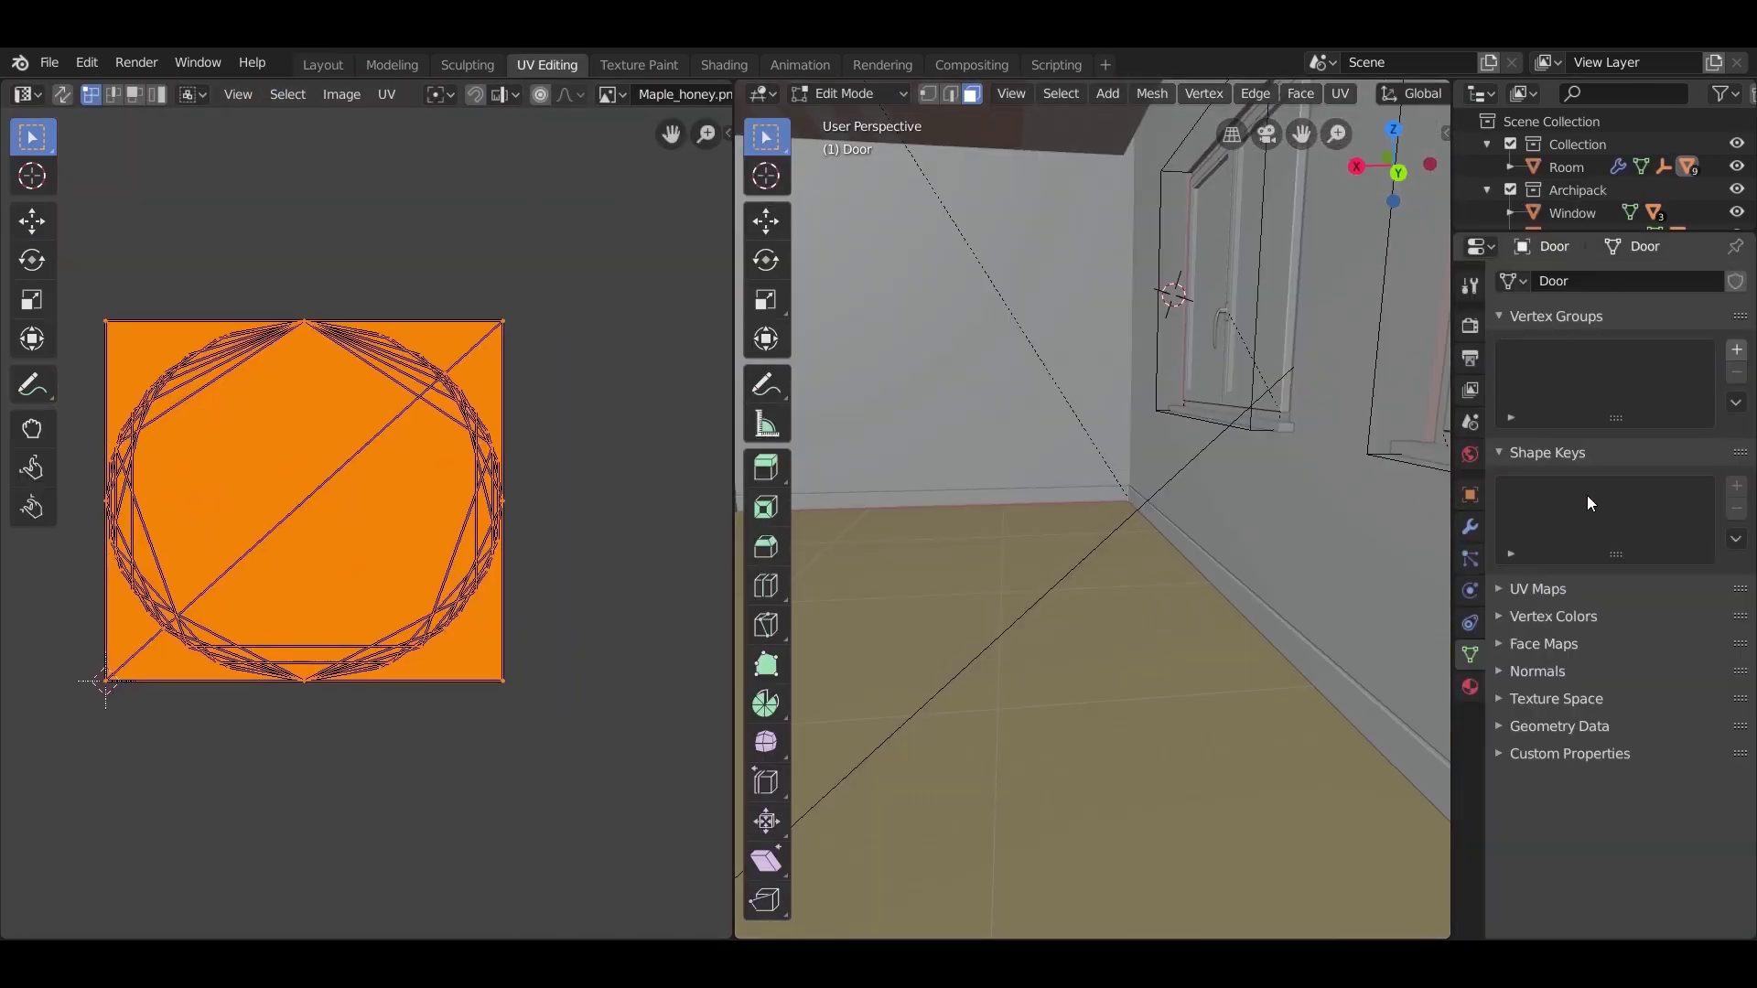
mouse_move(1180, 479)
middle_down()
mouse_move(1047, 510)
mouse_move(1068, 540)
mouse_move(1184, 565)
mouse_move(1115, 498)
middle_up()
scroll(1117, 558, up, 4)
key(z)
click(1157, 475)
scroll(1164, 472, up, 3)
scroll(1145, 455, down, 3)
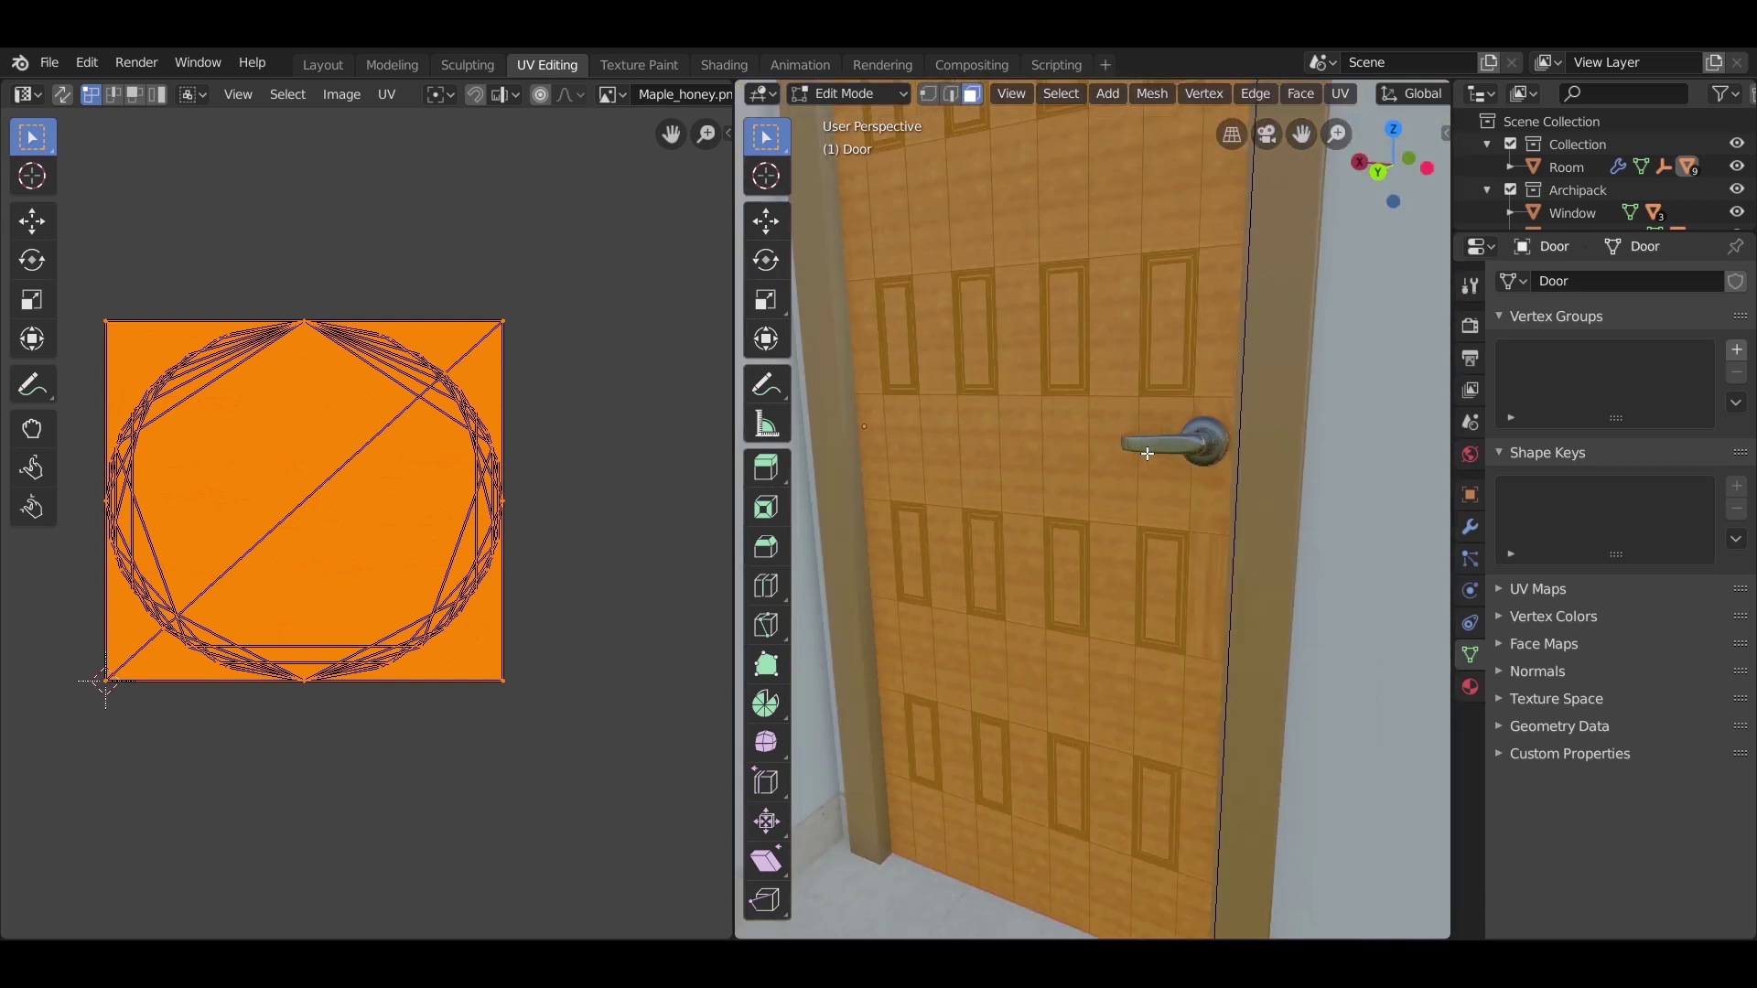
Step: Unwrap all door faces with Smart UV Project, using an angle limit of 66.00 and an island margin of 0.00
key(u)
click(1078, 509)
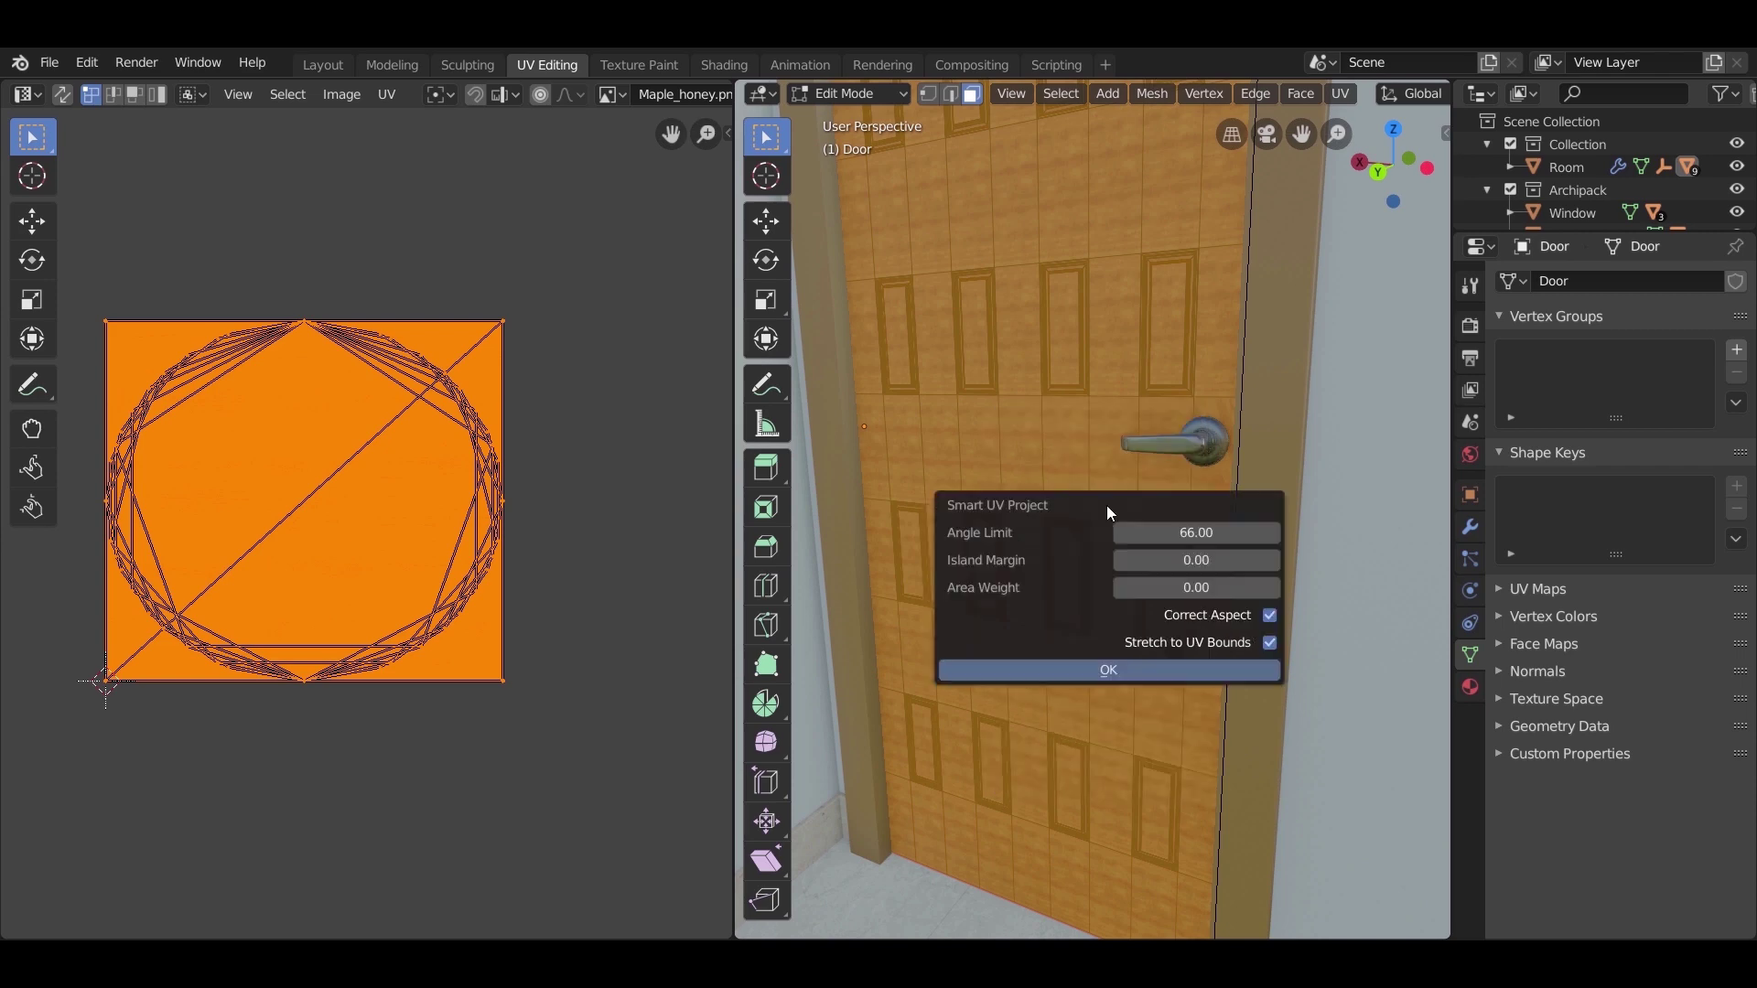
click(1111, 671)
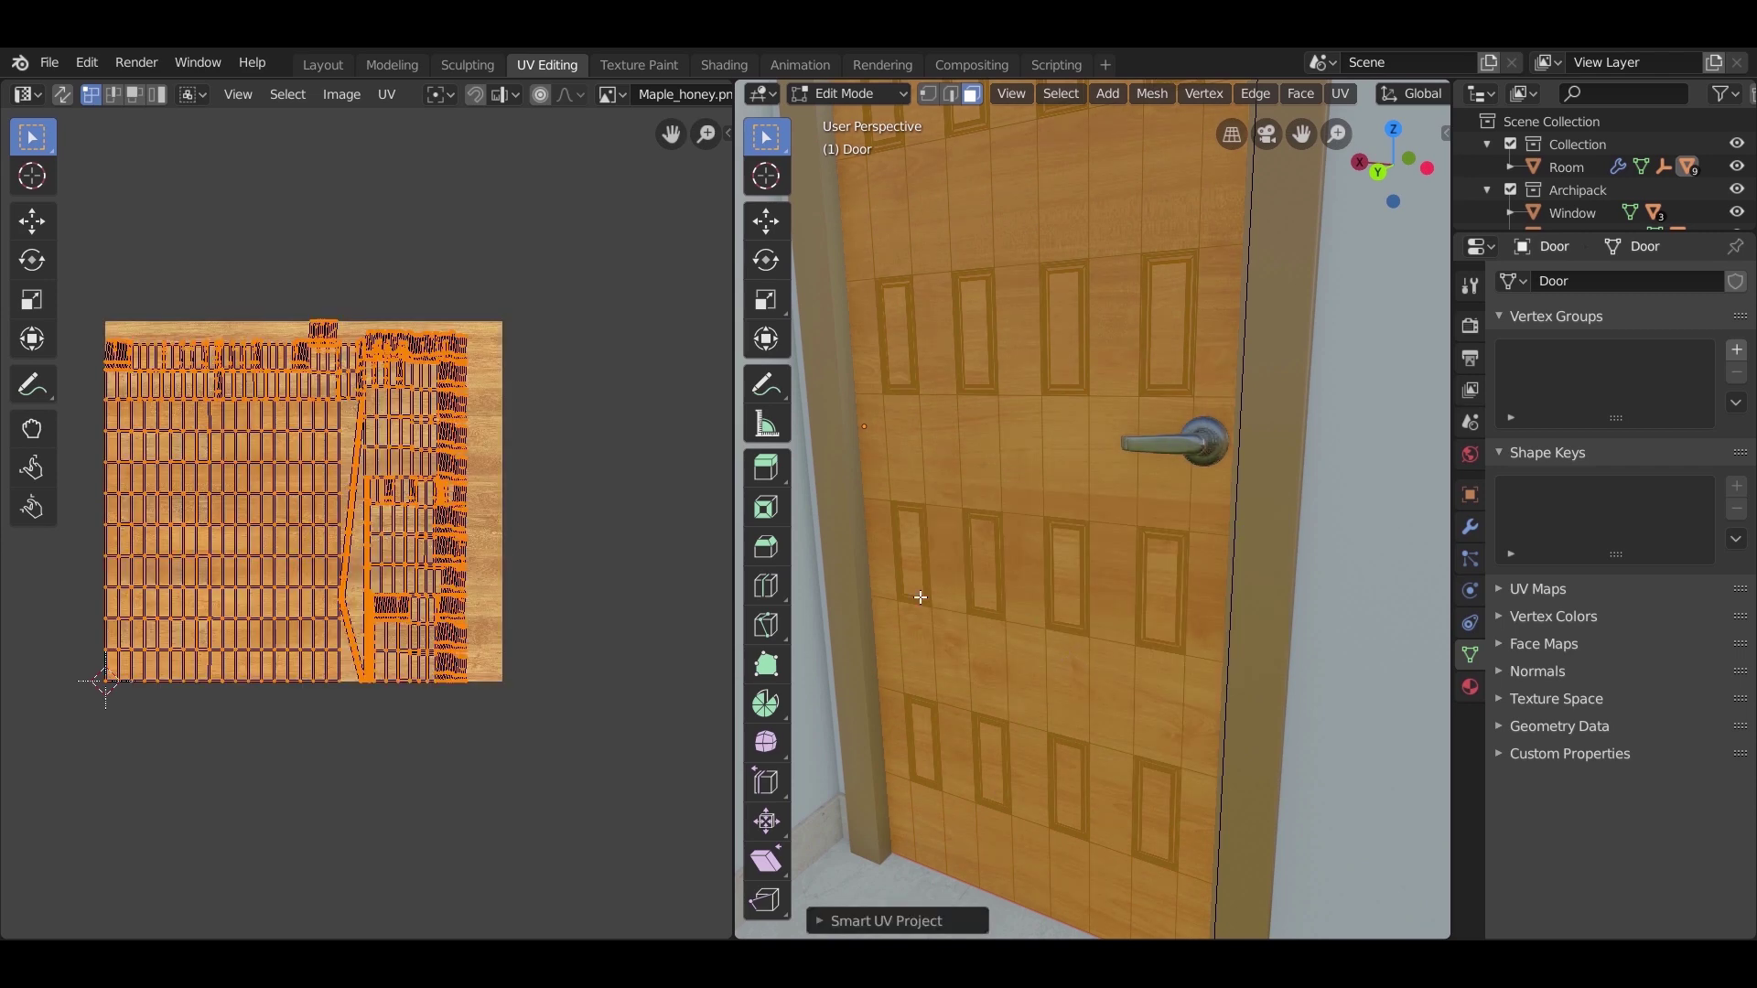
scroll(1121, 478, up, 3)
key(Tab)
scroll(1134, 482, down, 4)
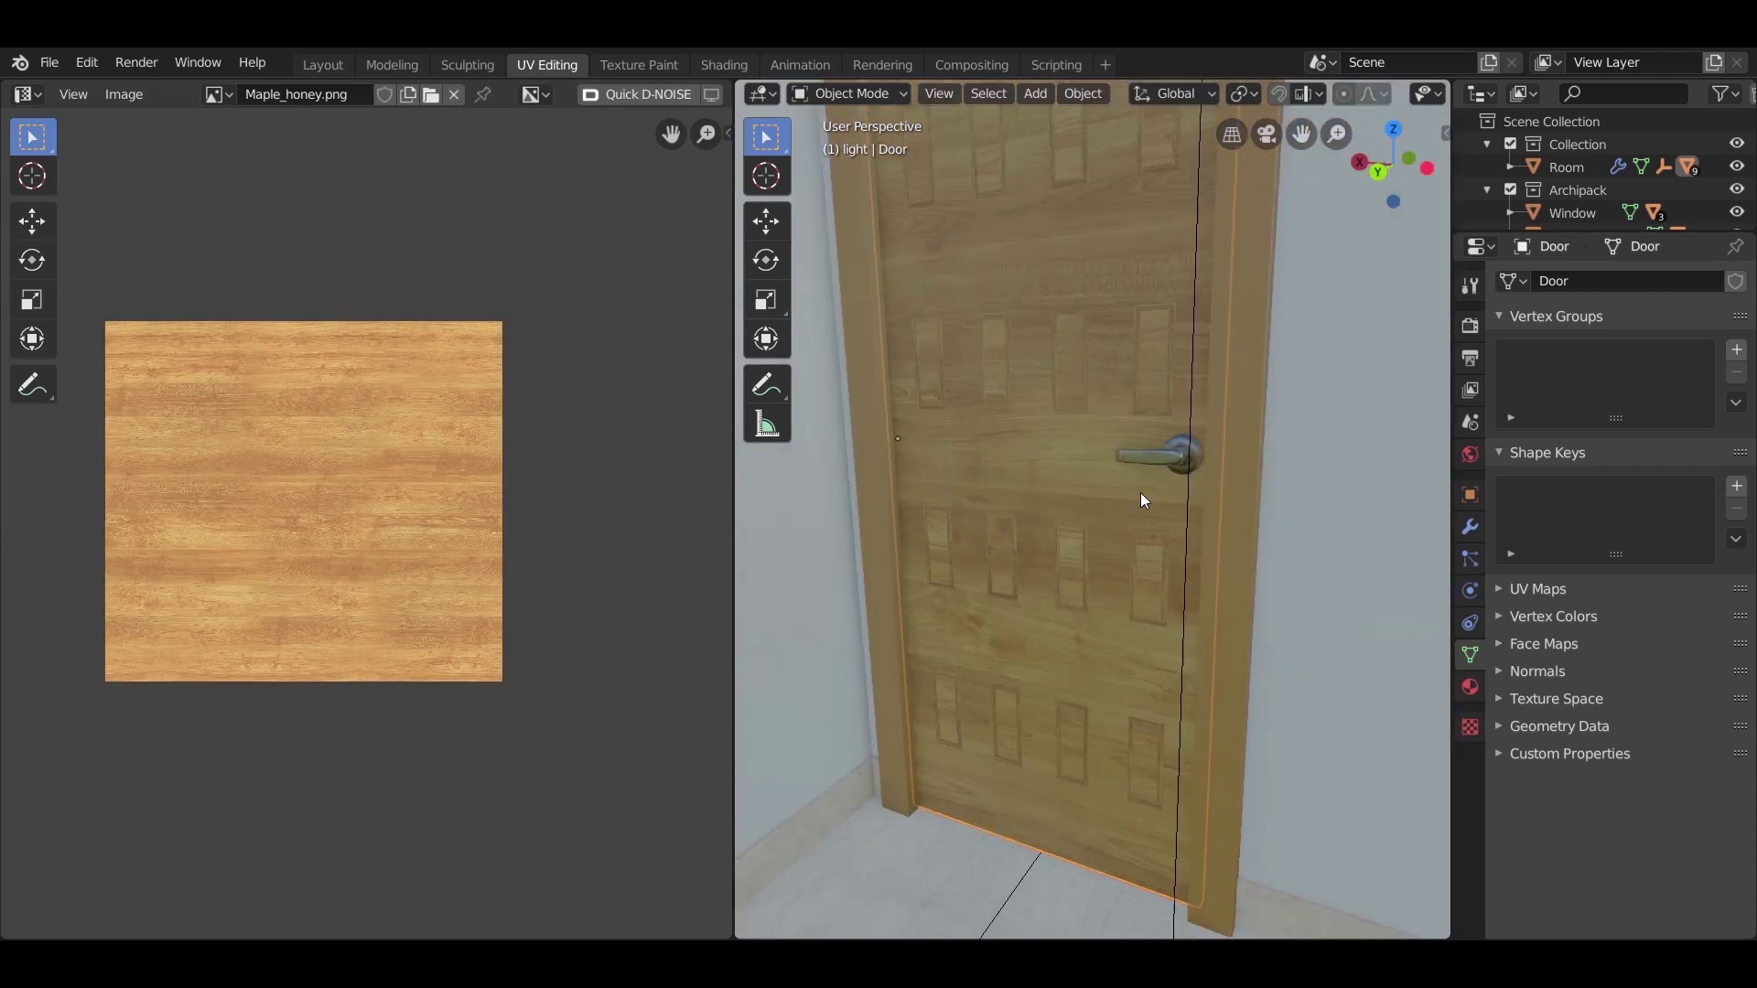
middle_drag(1140, 494, 1101, 545)
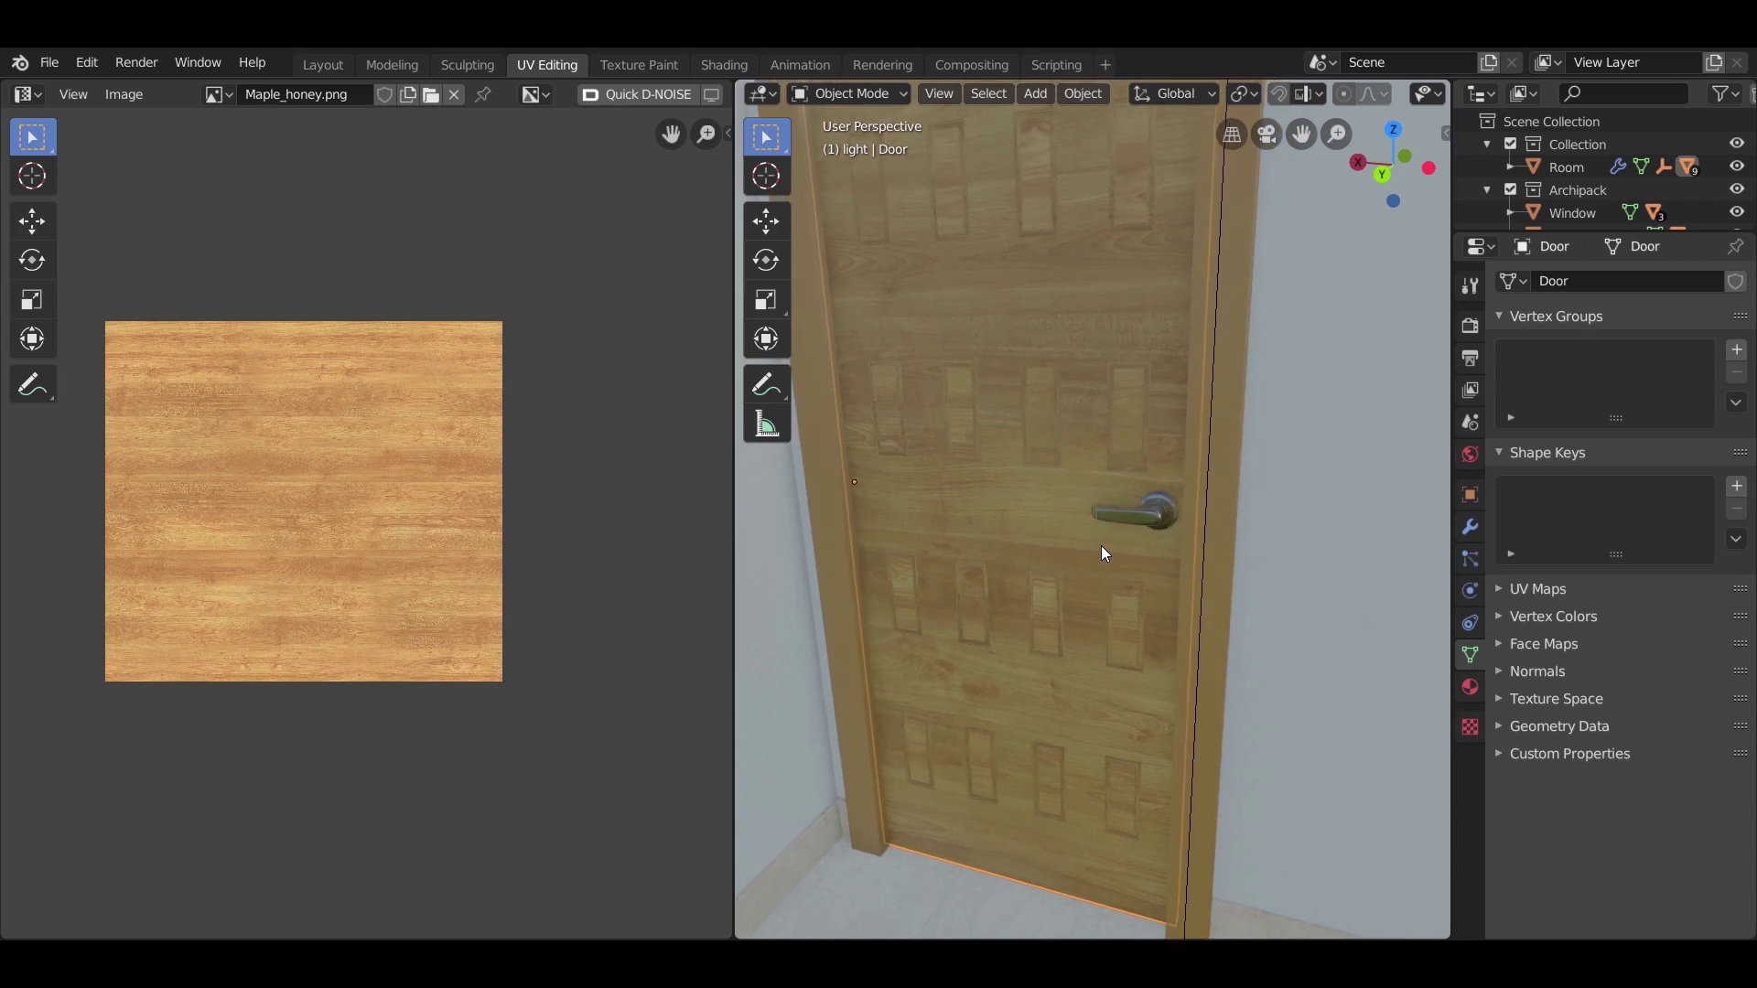
Step: Rotate the door's entire UV layout by 90 degrees and scale it up so the wood grain runs vertically
key(Tab)
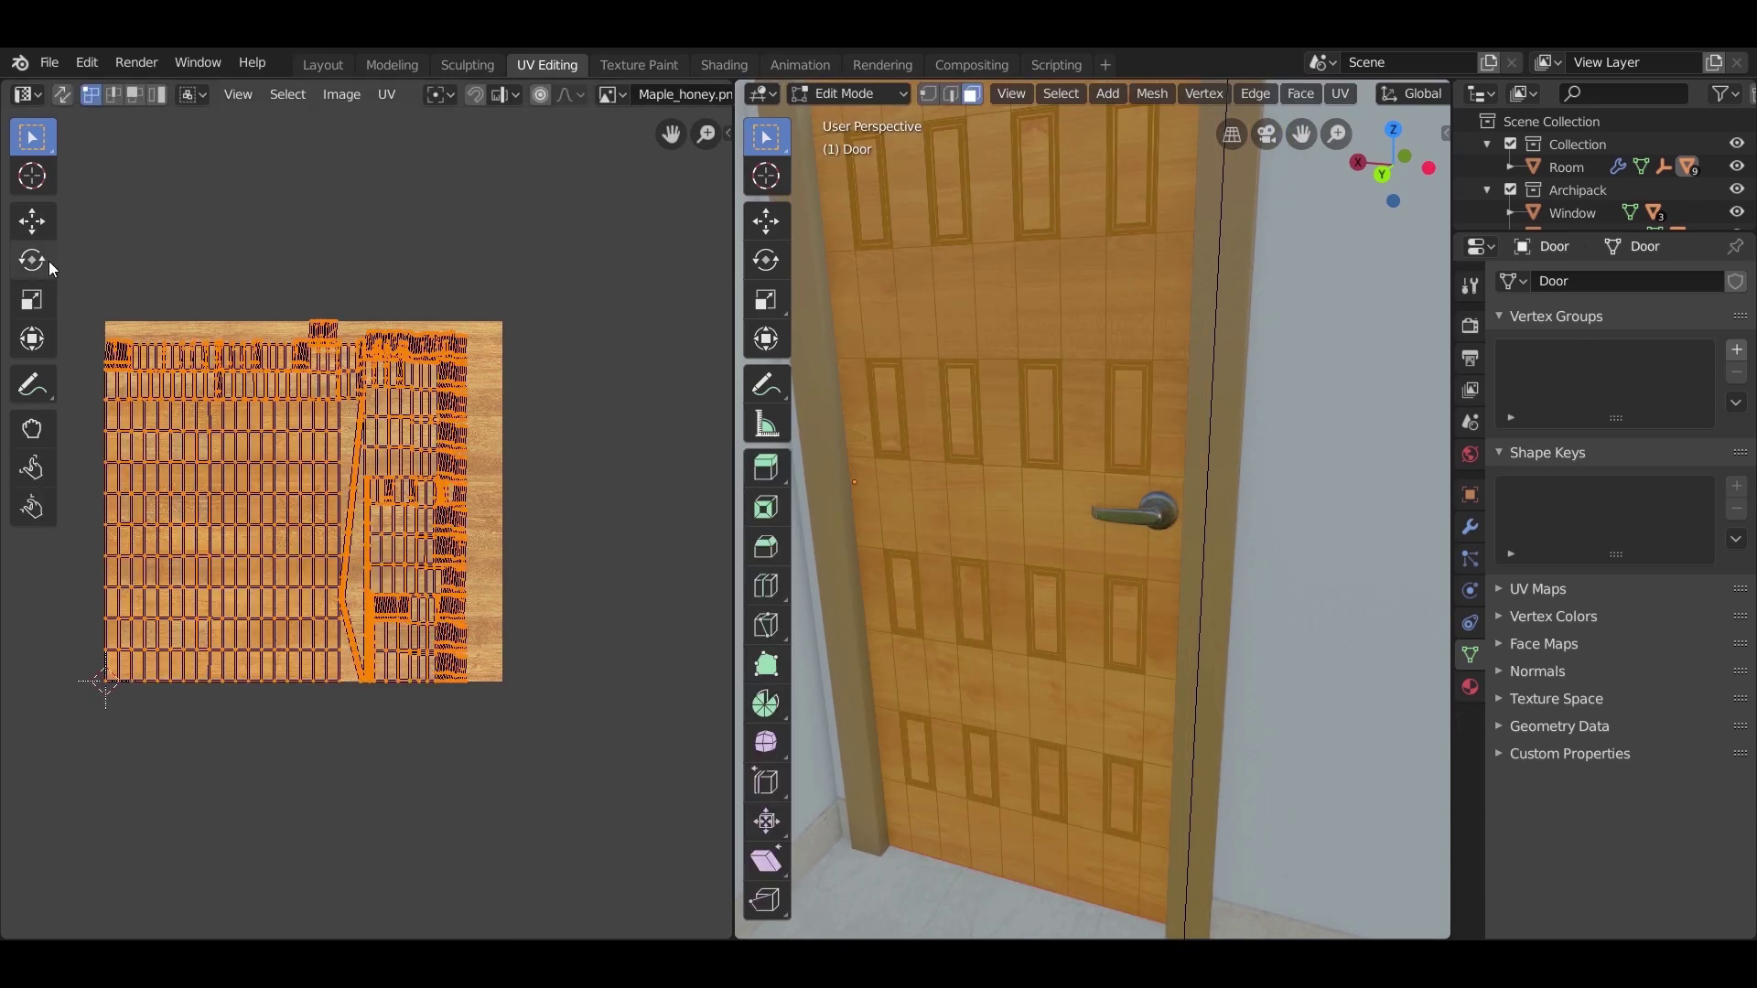
key(s)
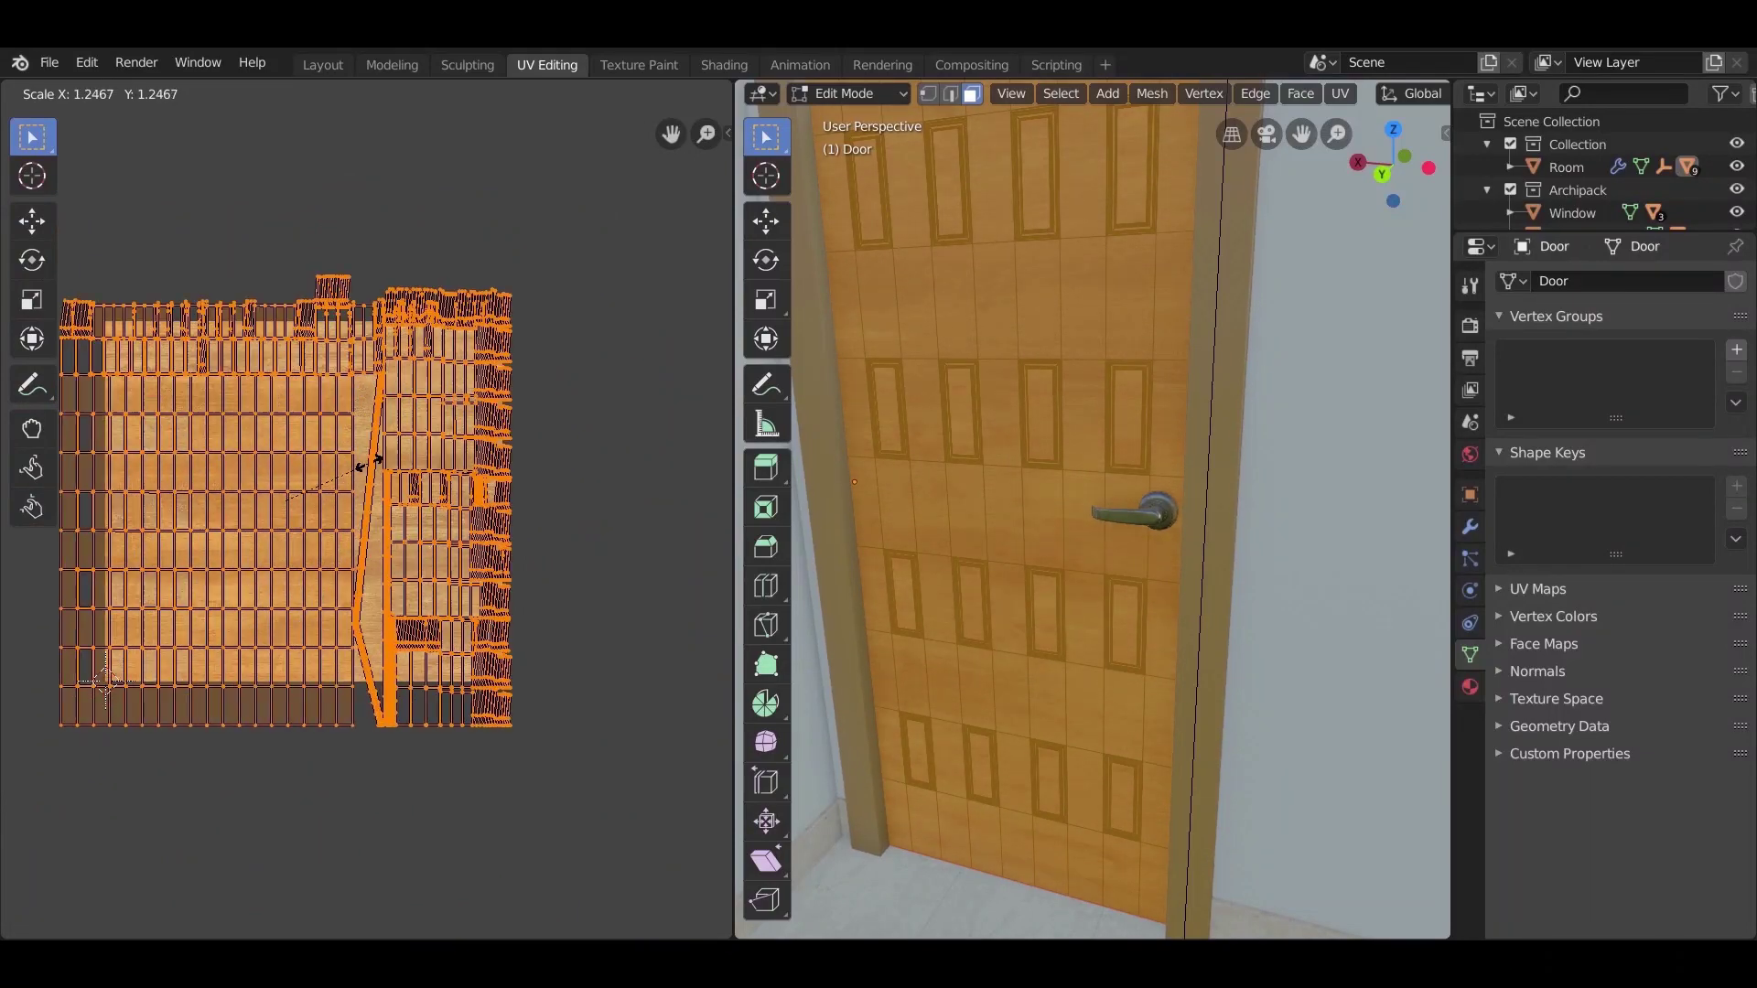
click(376, 469)
text(r)
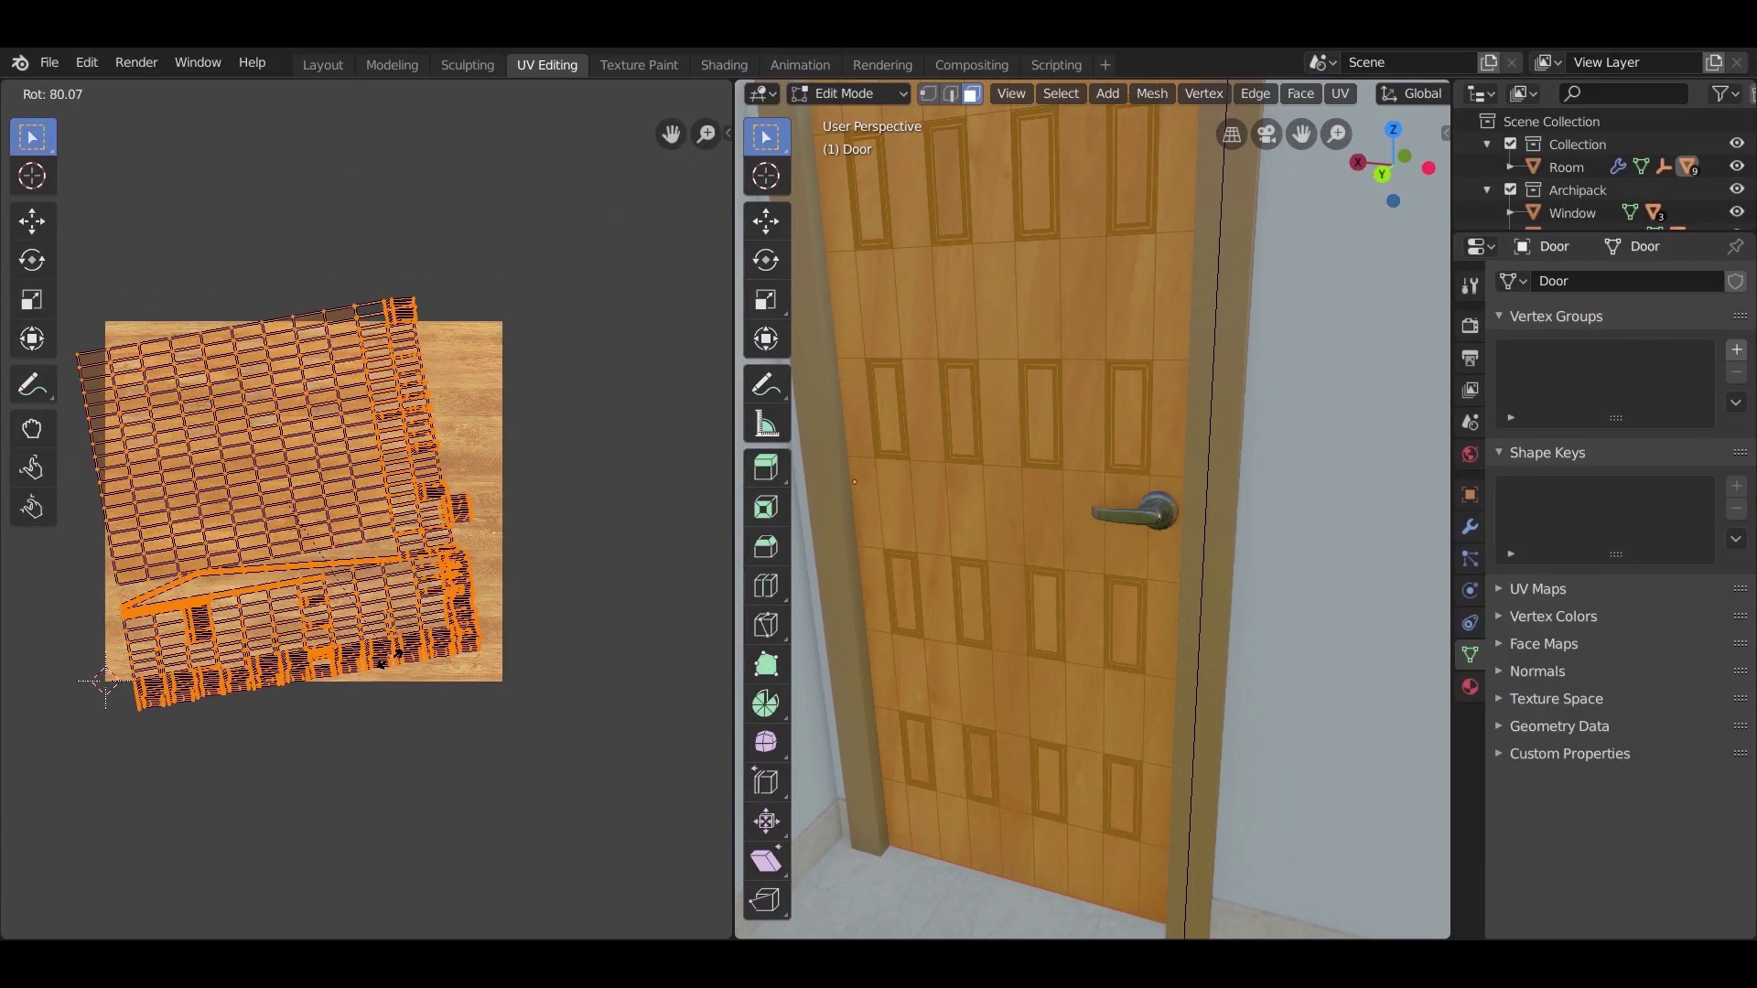
text(90s)
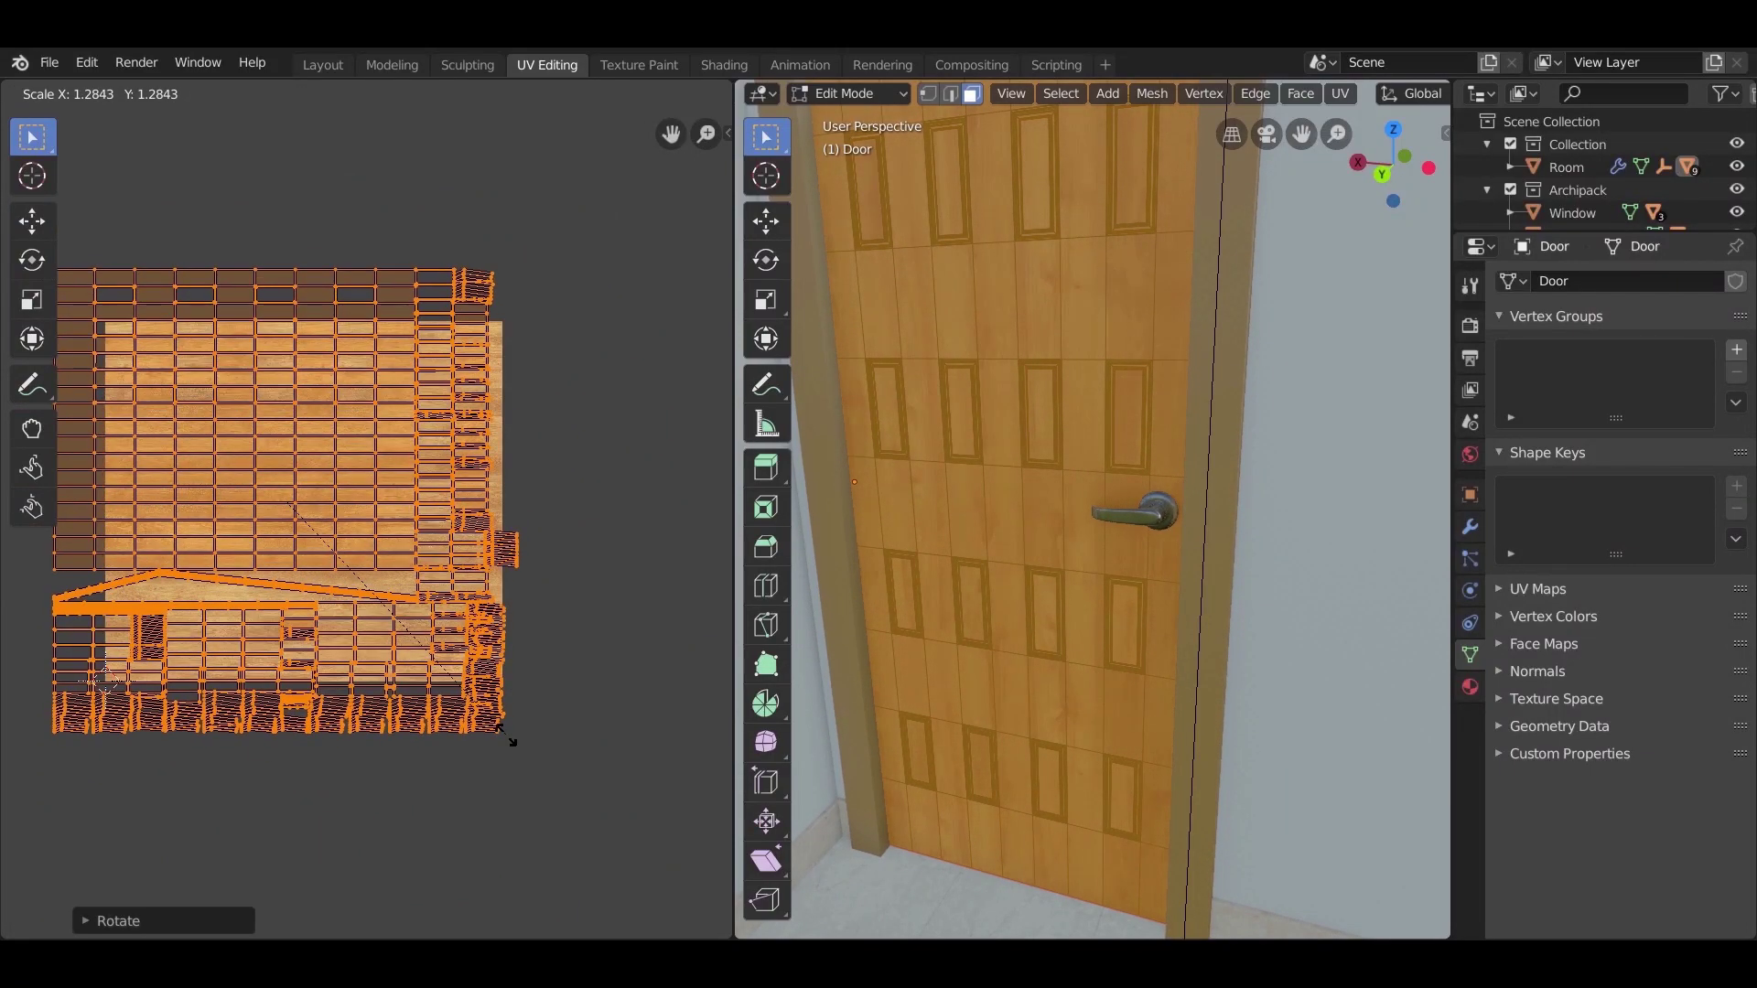
key(Tab)
middle_drag(1115, 563, 947, 592)
scroll(1100, 445, up, 6)
scroll(1154, 480, down, 5)
scroll(947, 592, up, 5)
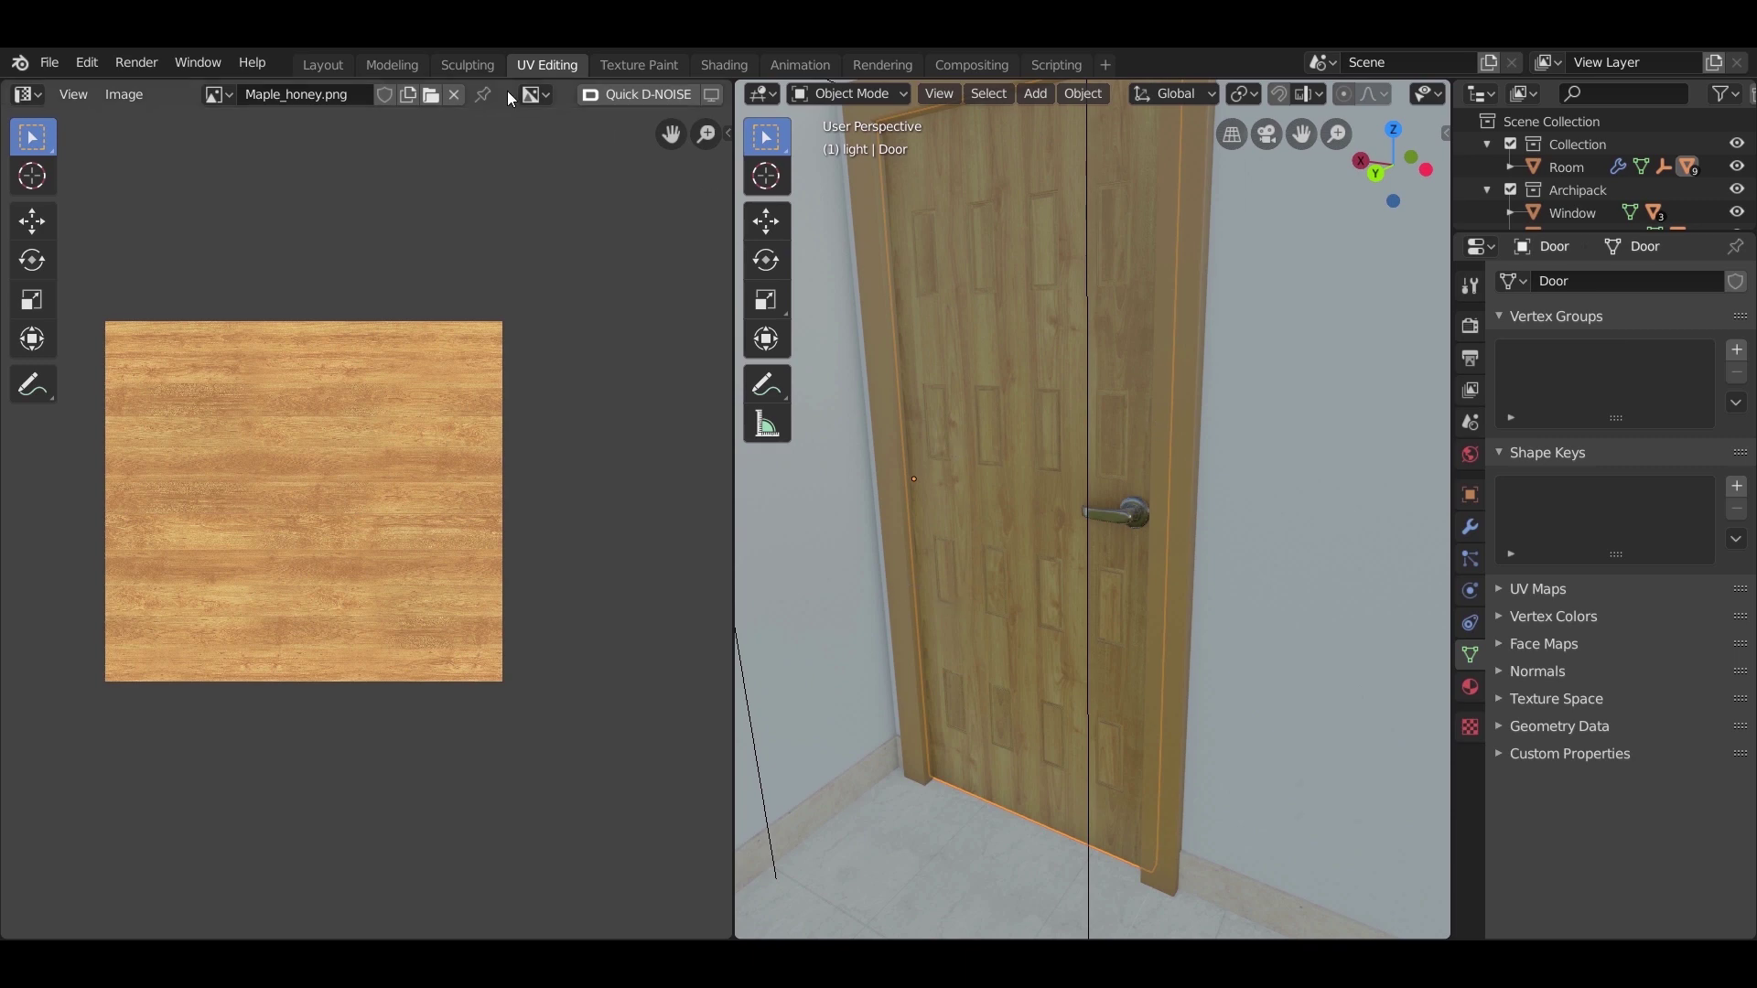
Step: Replace the door material's texture image with 12_1_2_d.jpg in the Layout workspace and inspect the wood on the door
click(335, 62)
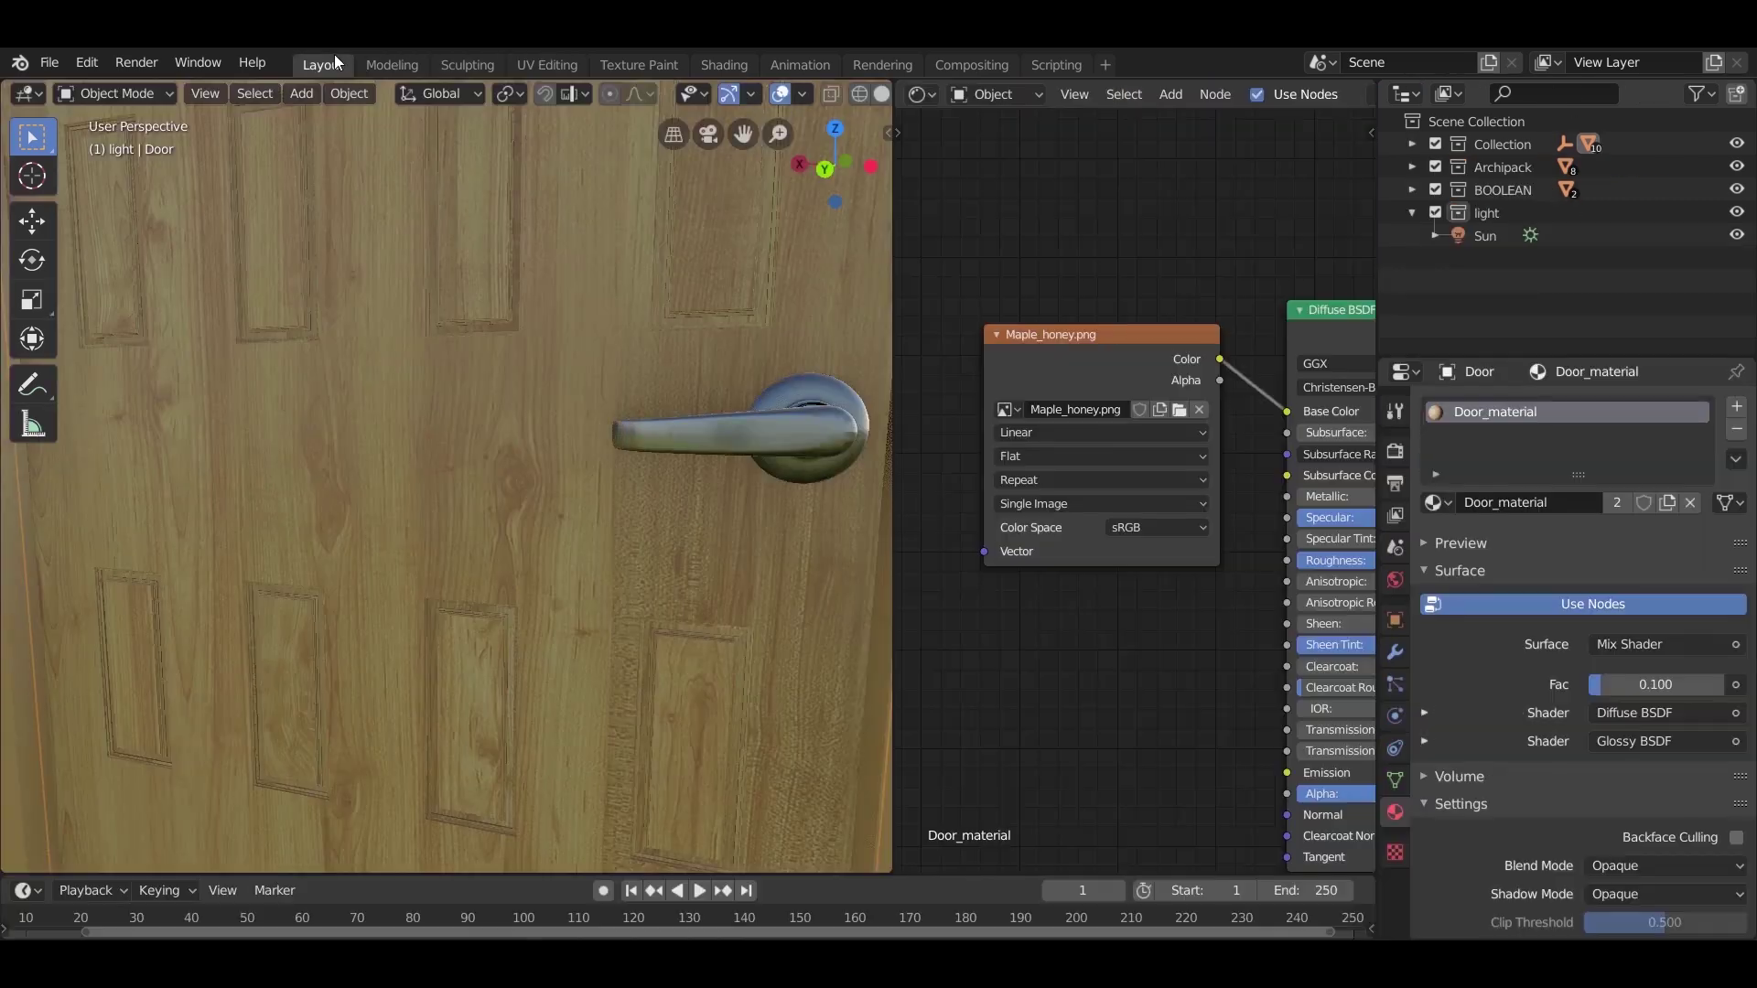
click(1180, 411)
click(557, 248)
key(Return)
scroll(618, 474, down, 3)
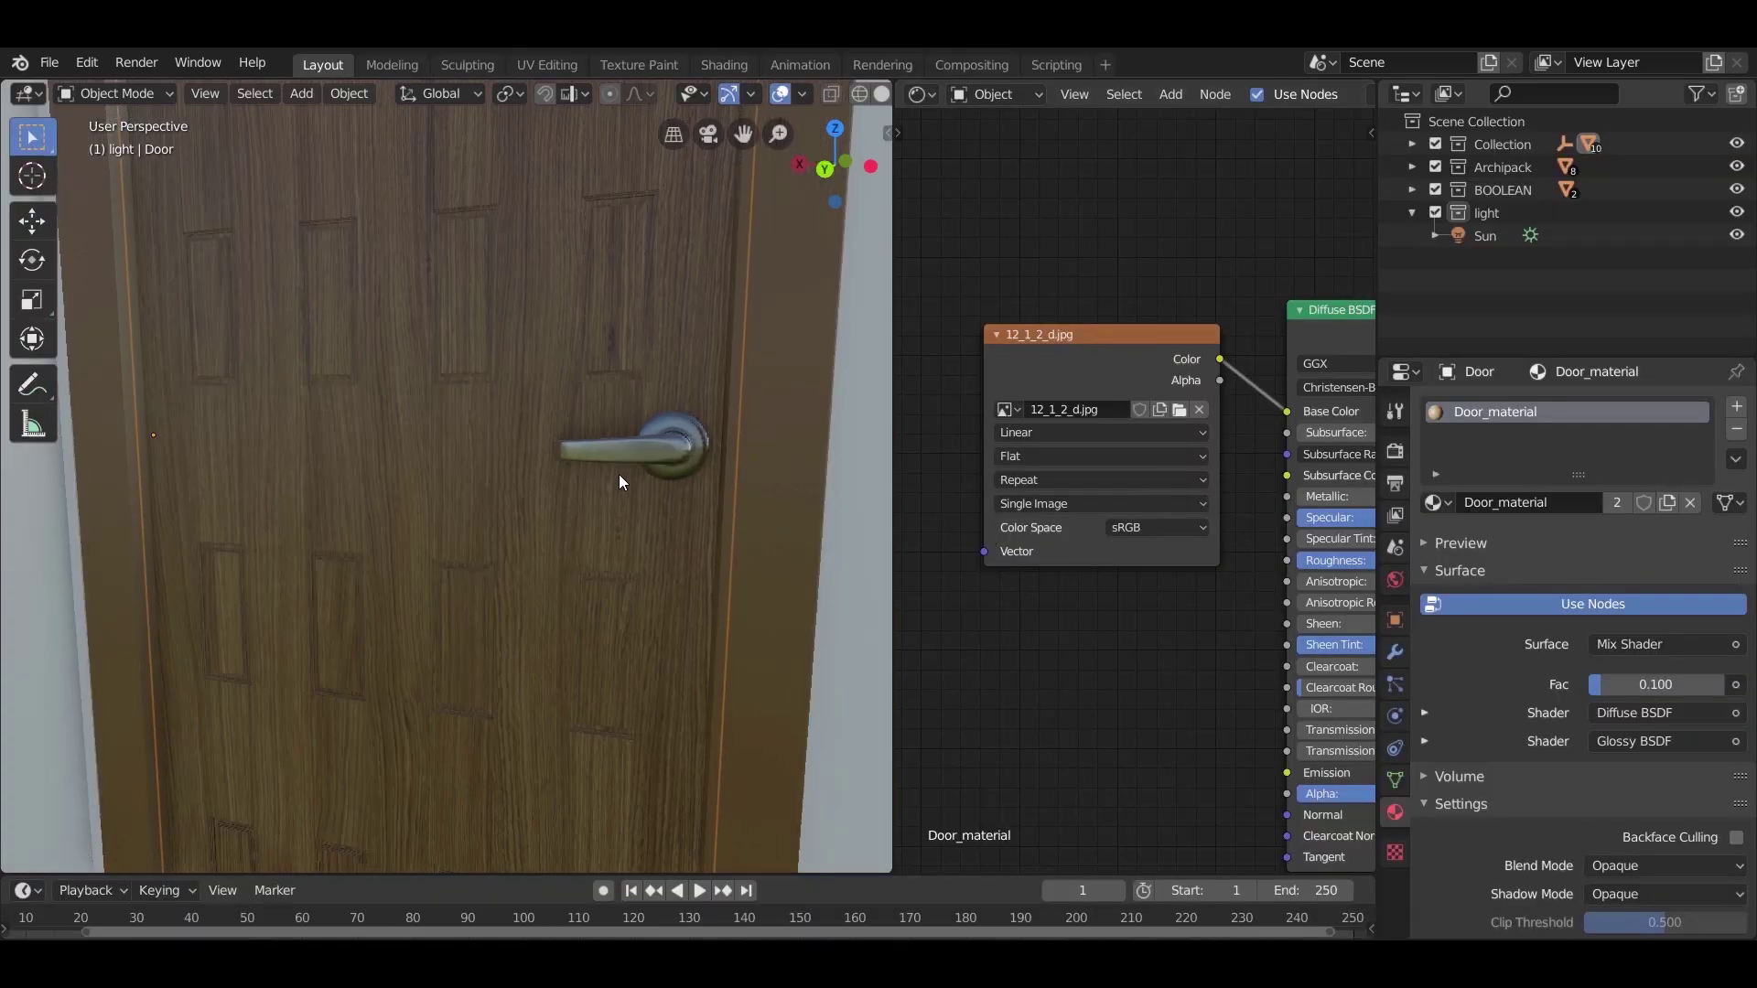
scroll(619, 474, down, 3)
middle_drag(601, 486, 546, 530)
scroll(457, 382, up, 6)
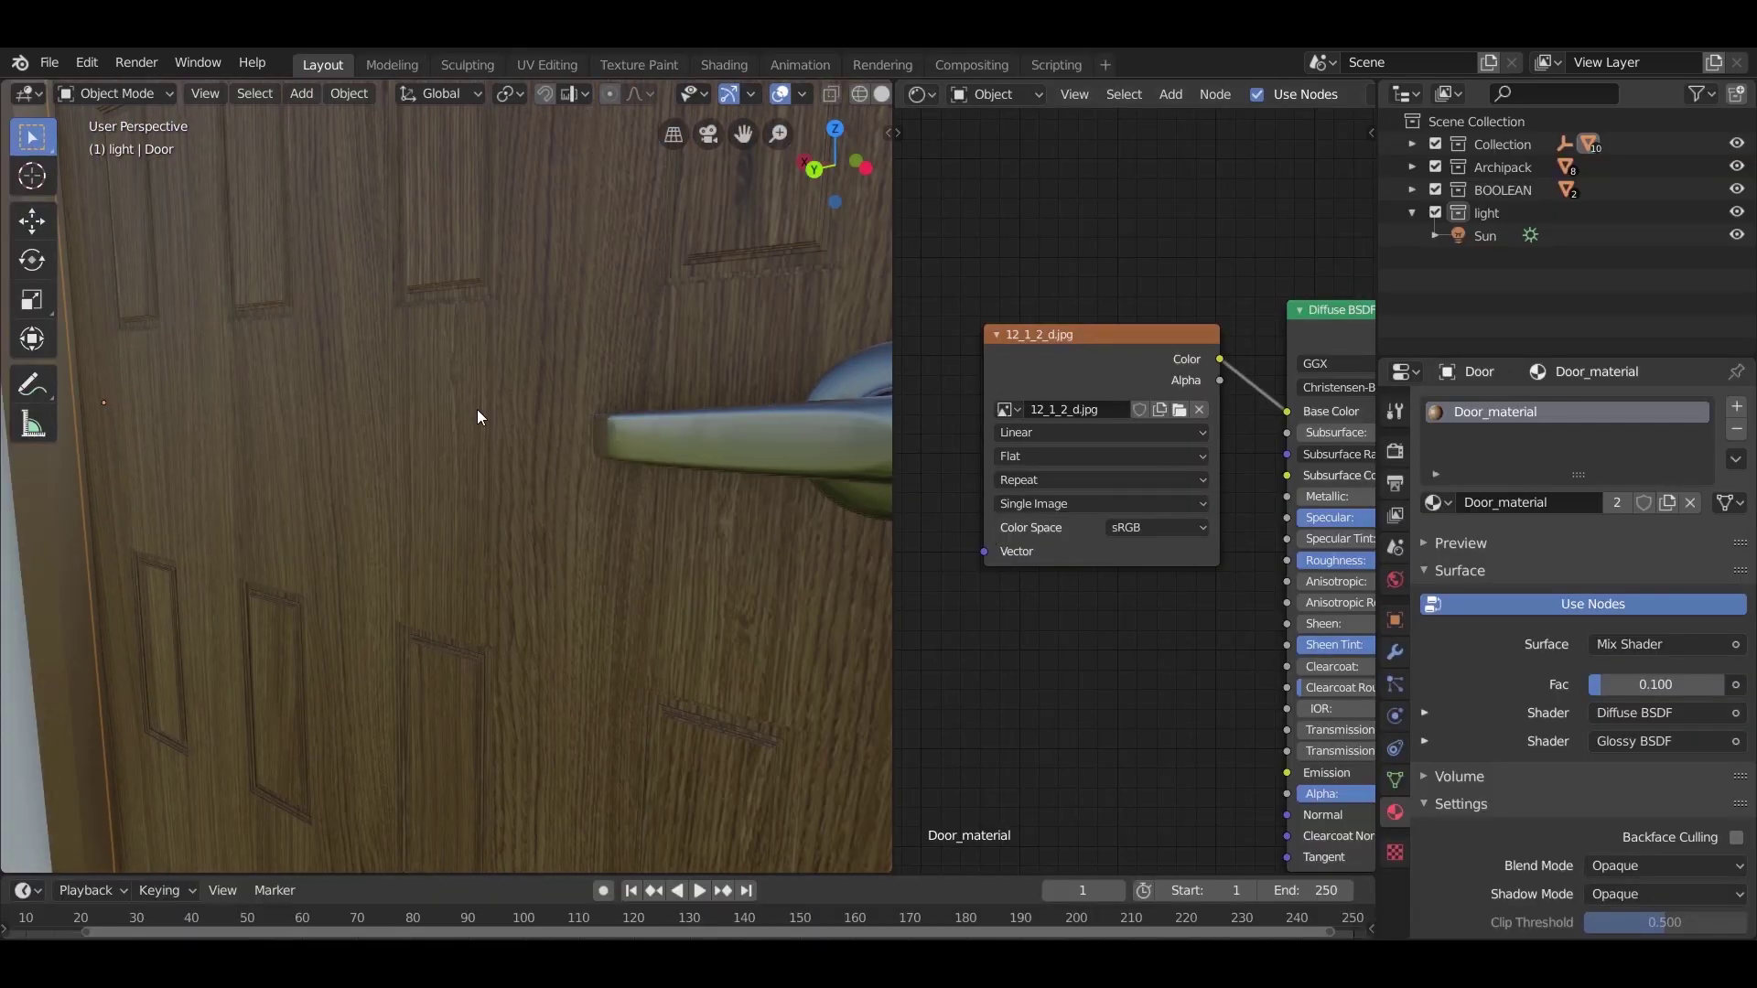
middle_drag(476, 409, 510, 474)
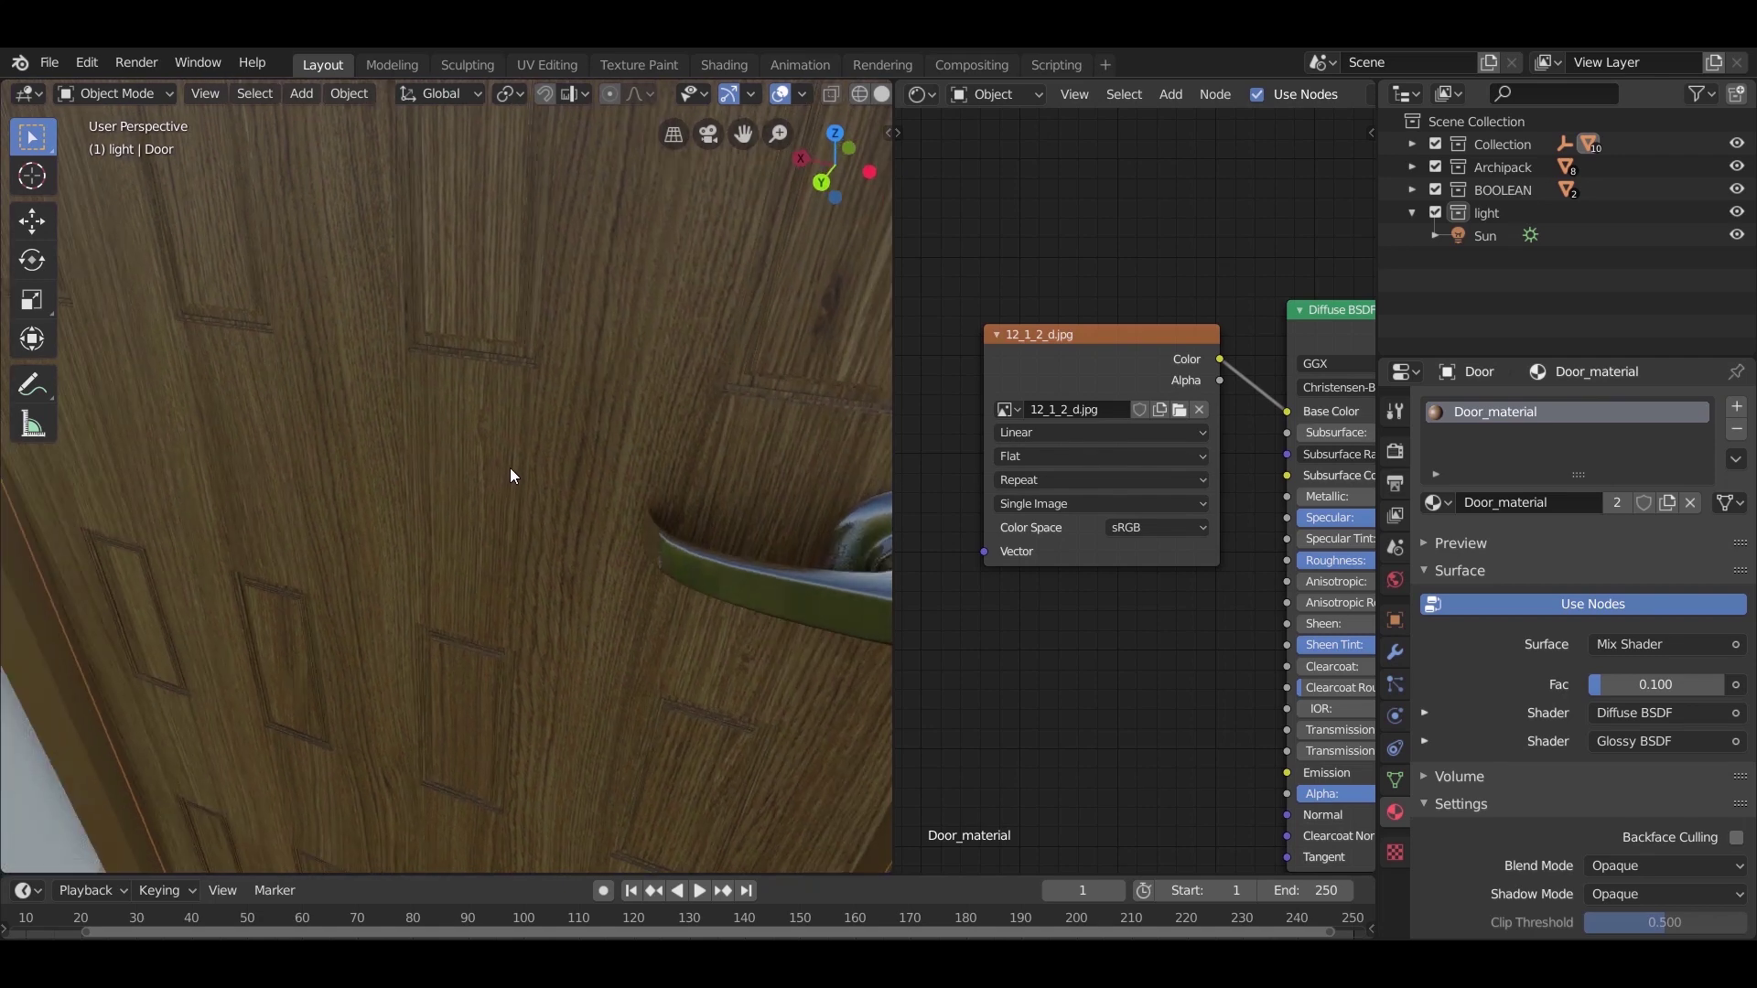
scroll(522, 465, down, 6)
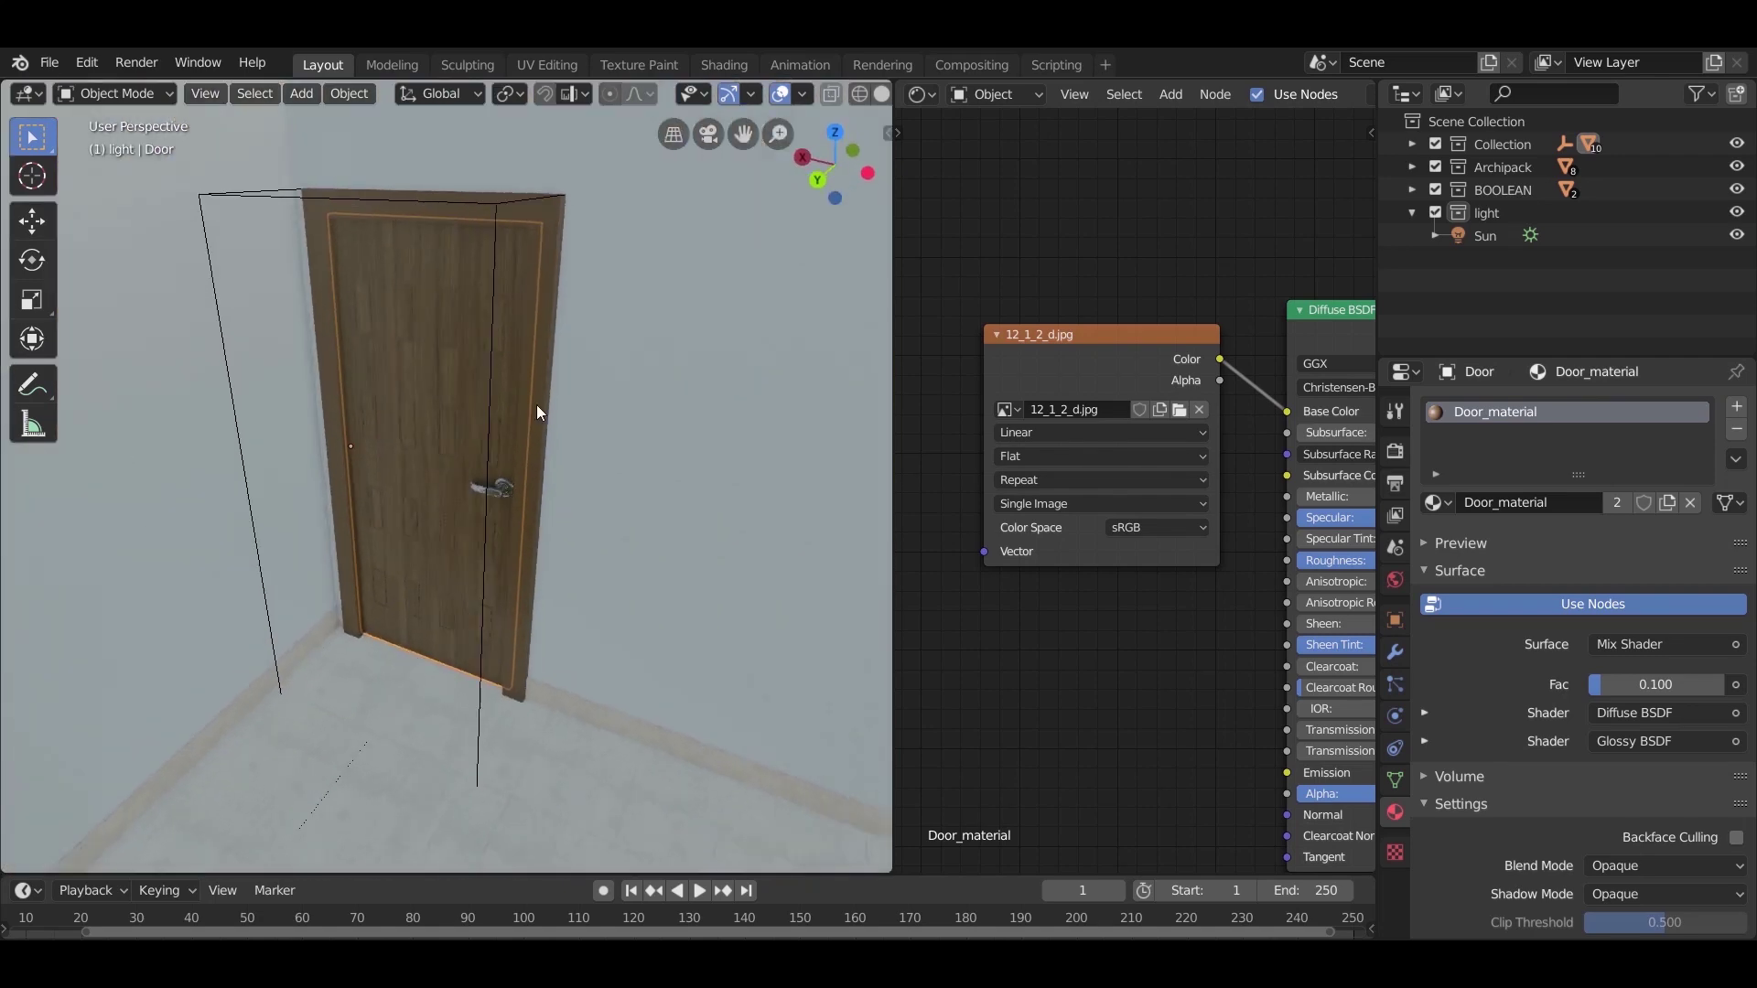
Step: Unwrap all faces of the door frame with Cube Projection and check the grain beside the door
scroll(531, 366, up, 5)
key(Tab)
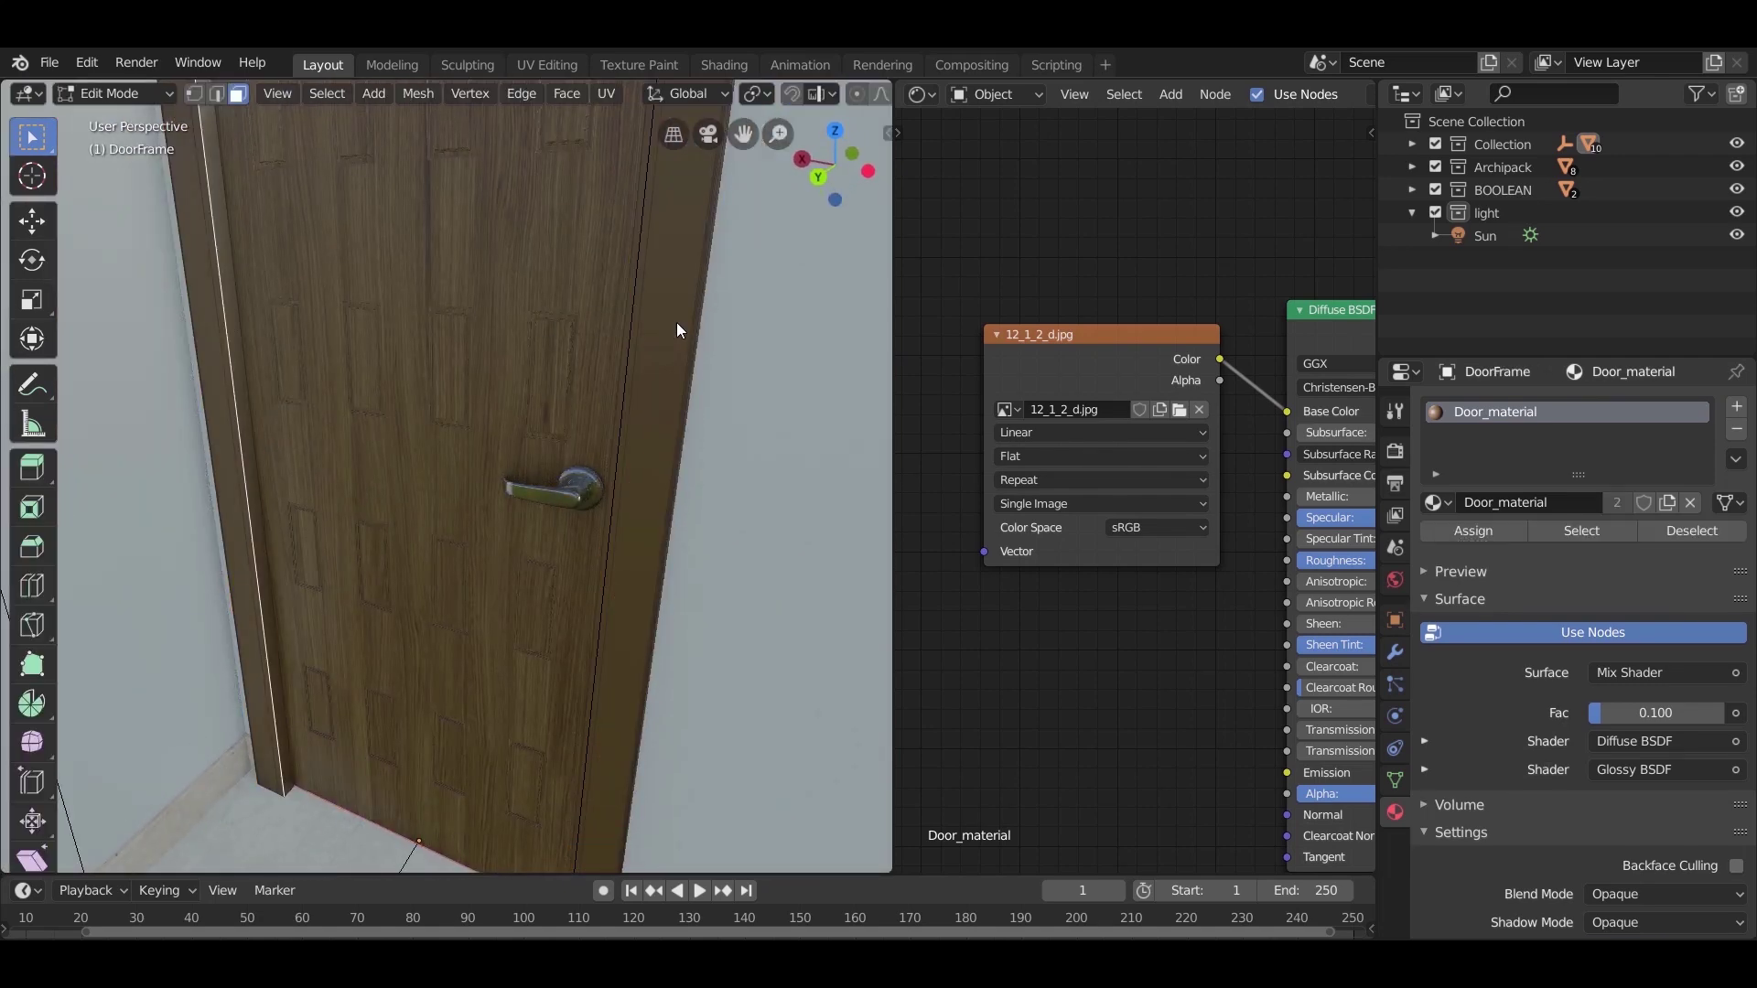
key(u)
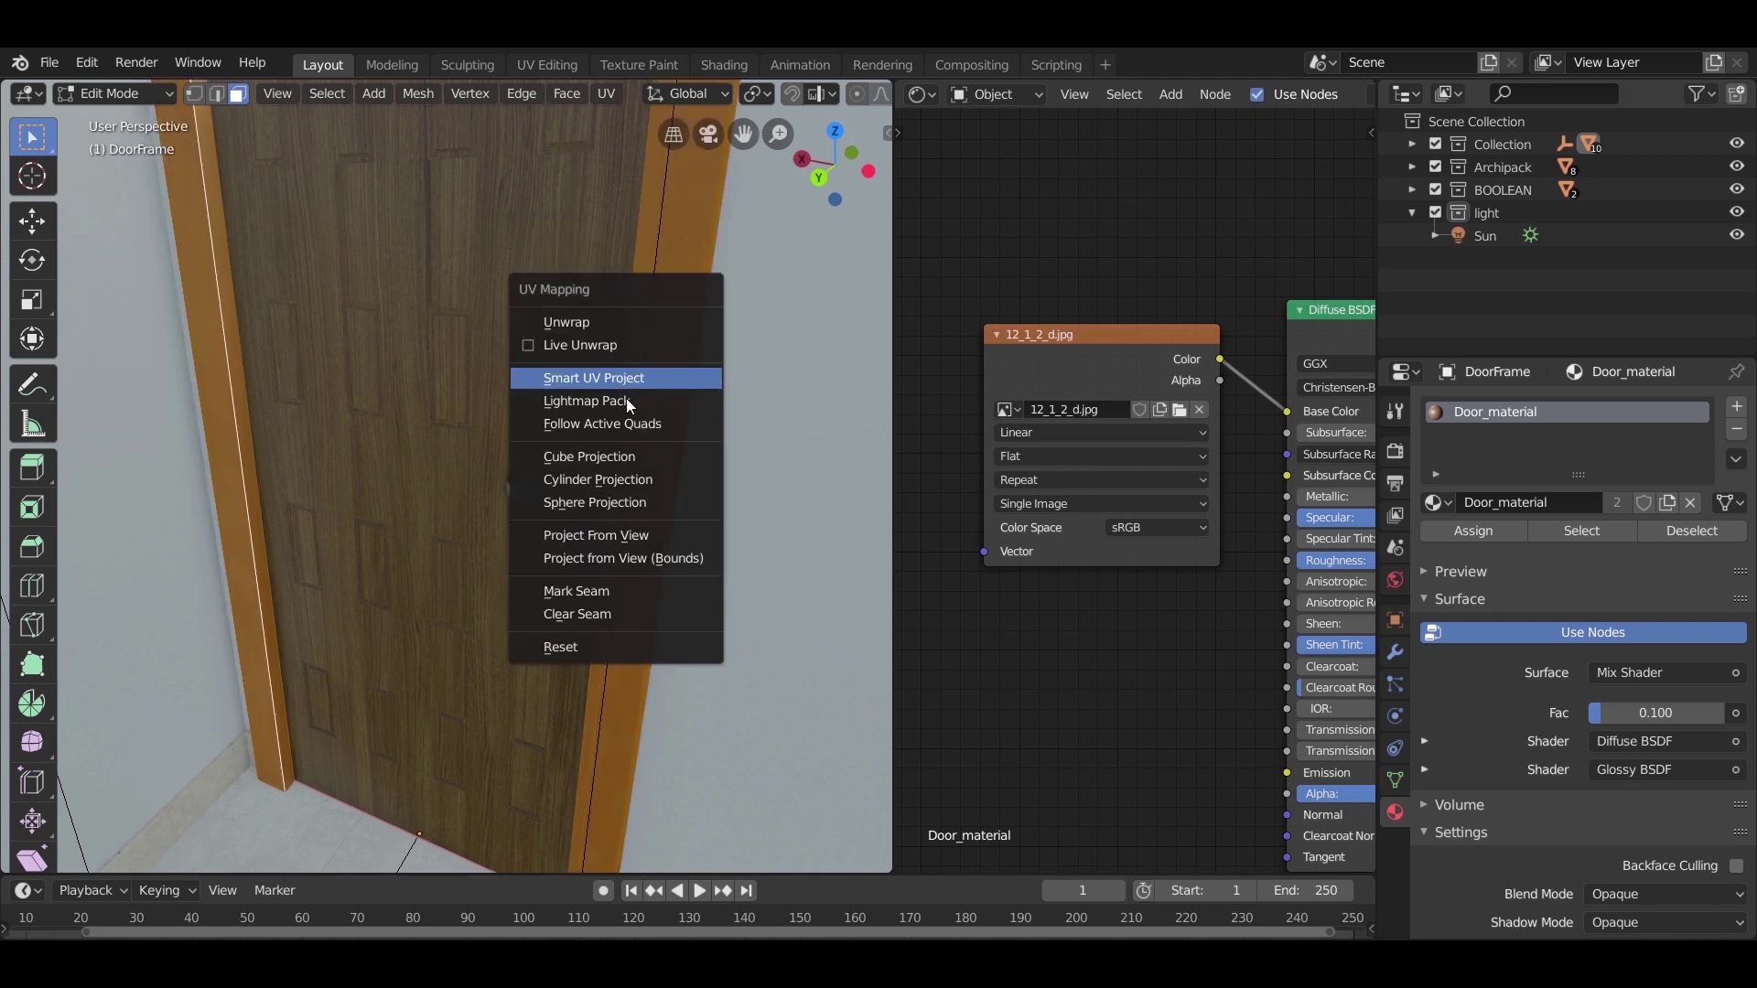
click(604, 454)
scroll(659, 393, up, 4)
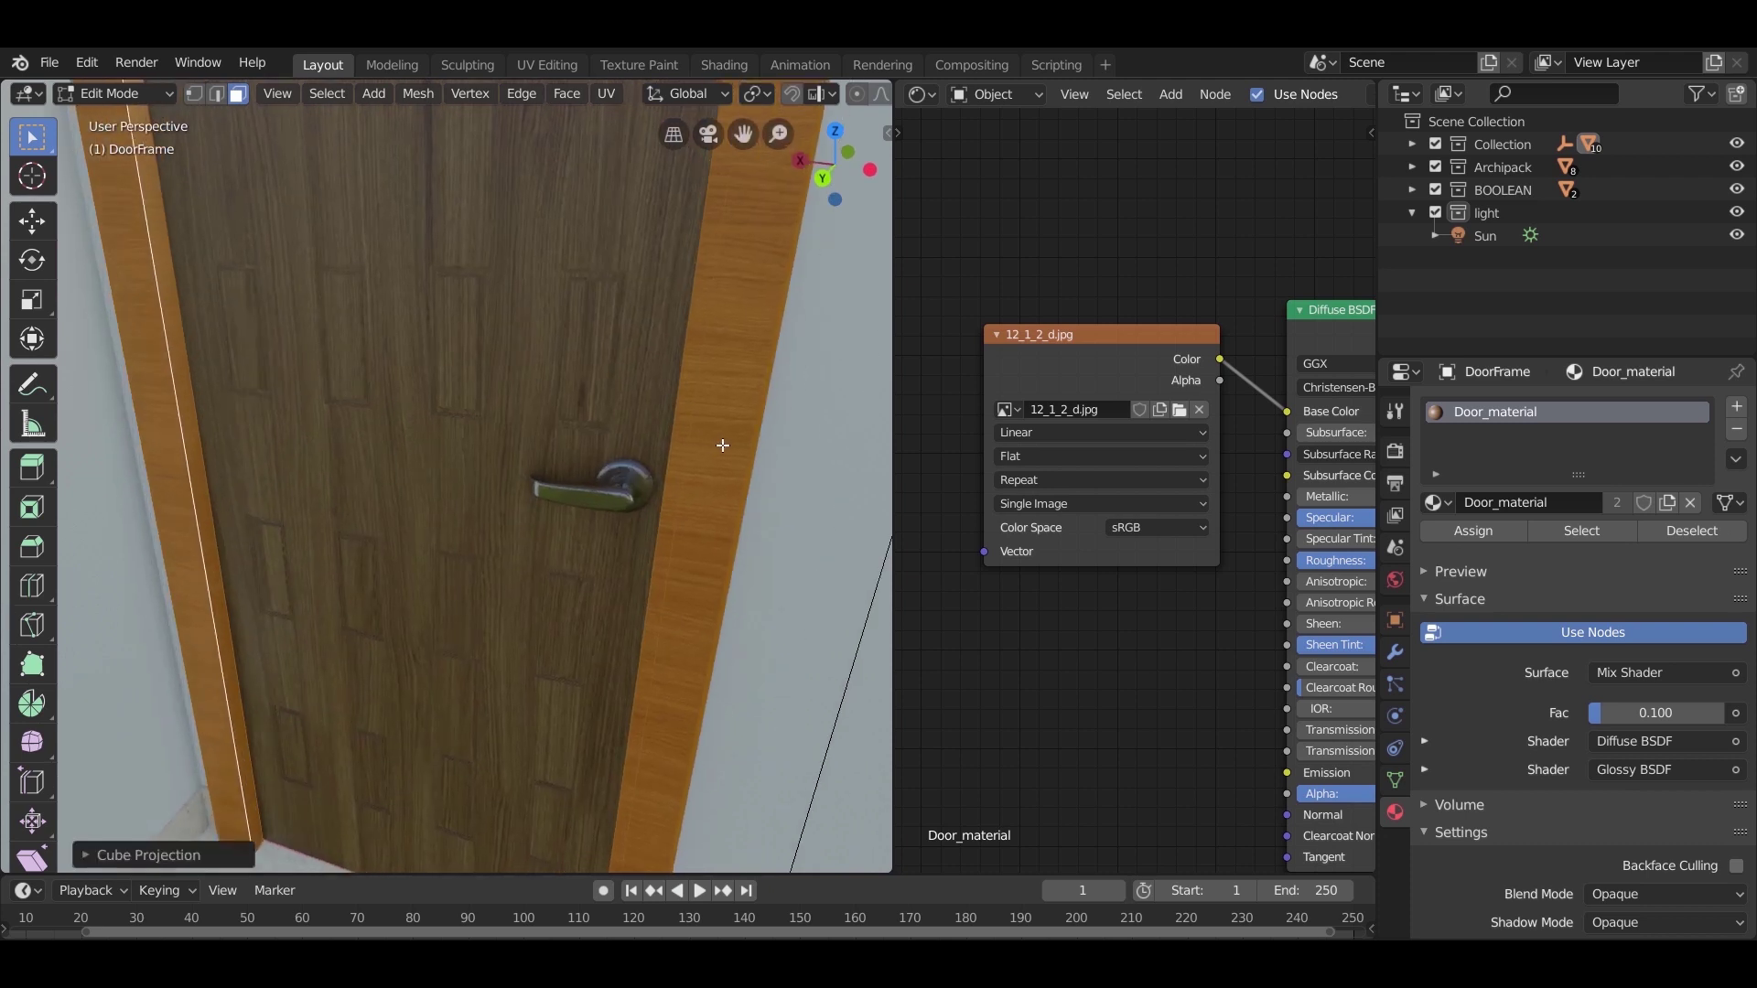
middle_drag(679, 434, 670, 435)
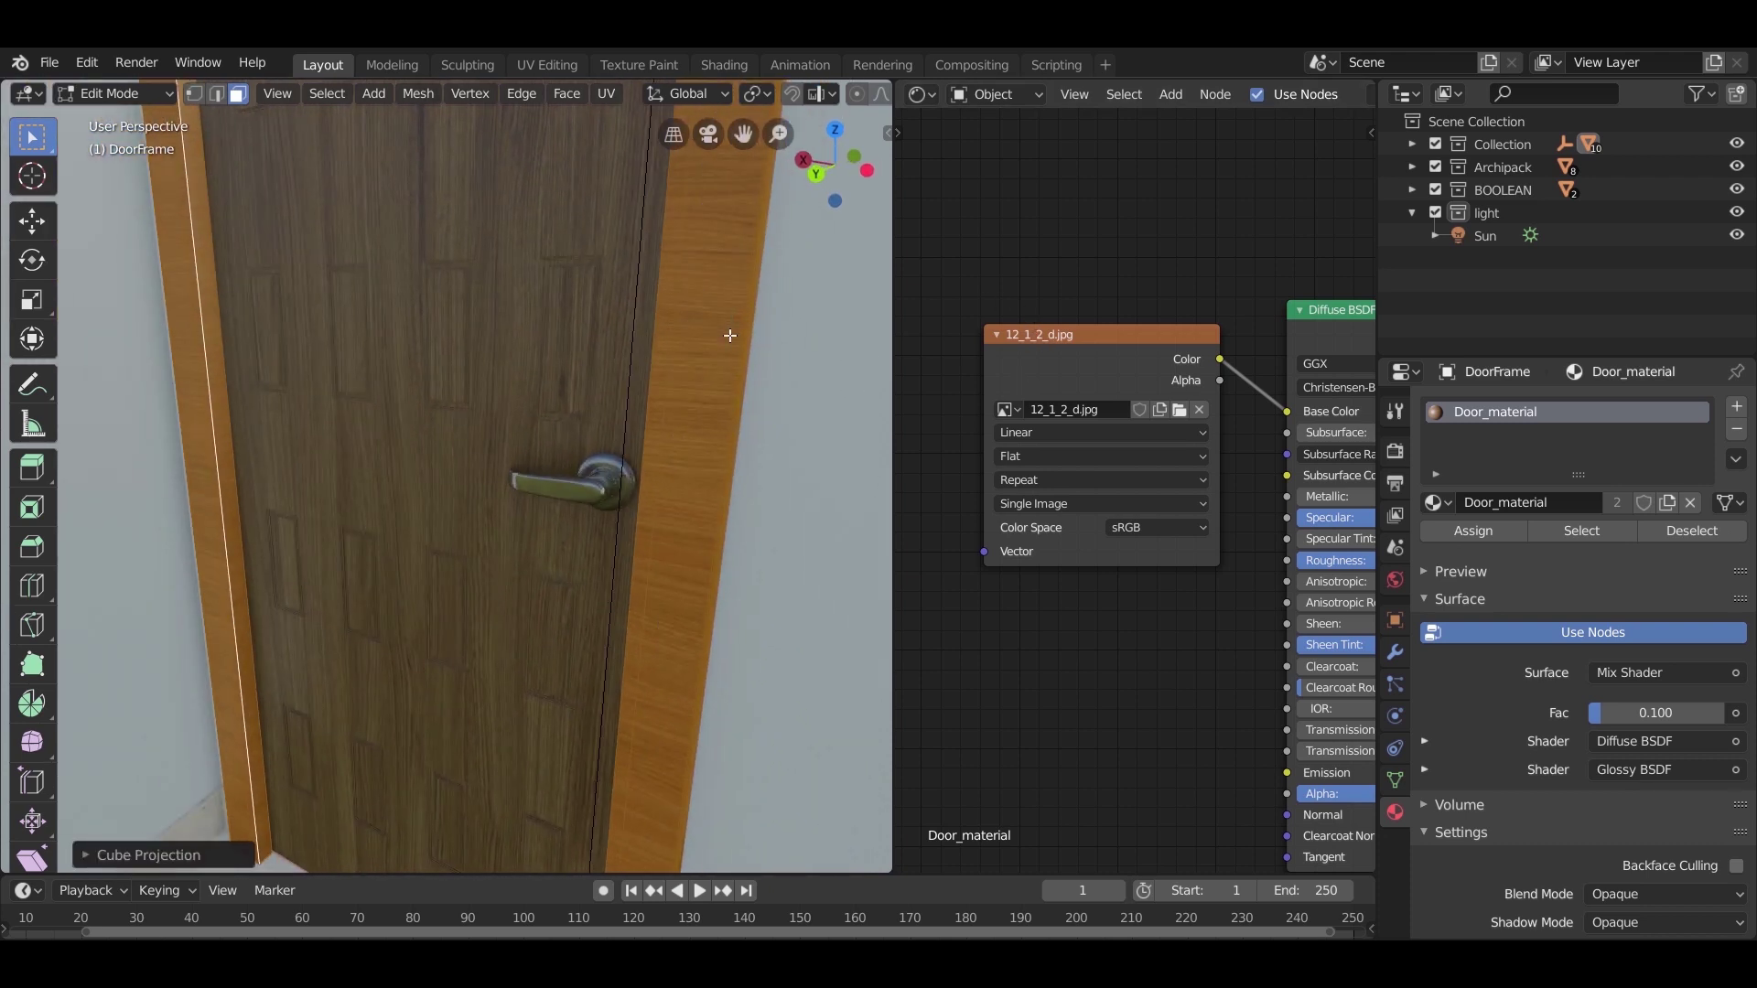
scroll(729, 335, up, 3)
key(Tab)
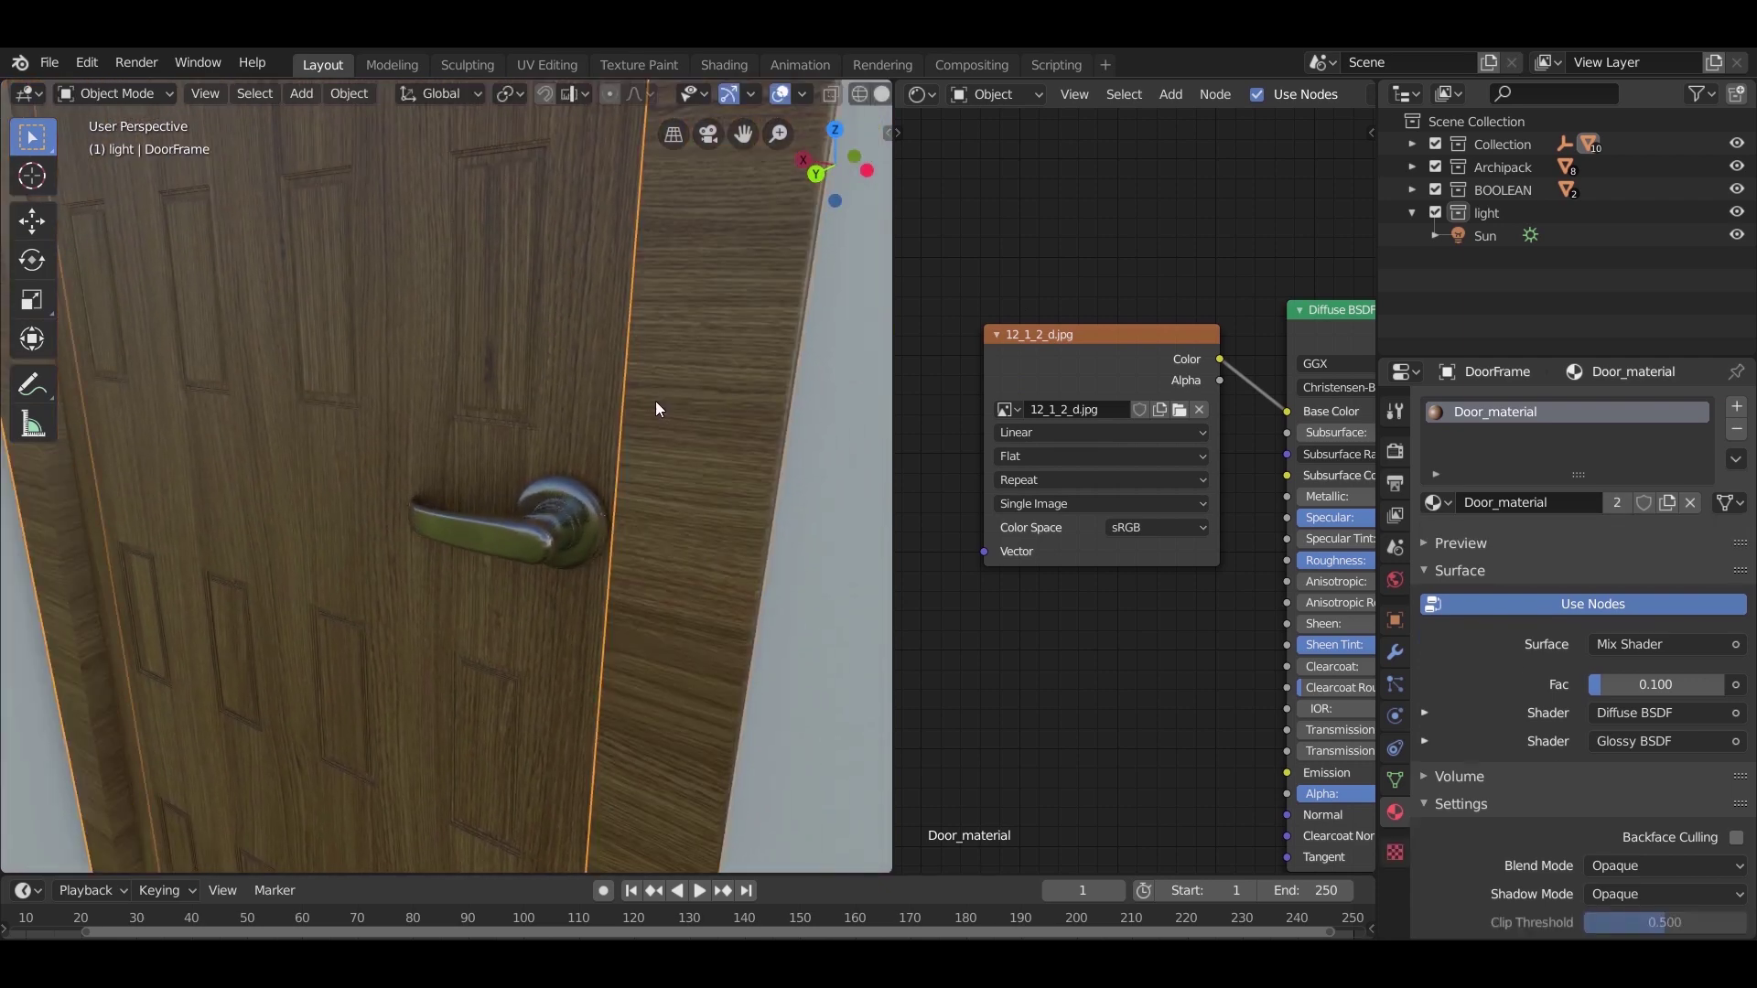
scroll(663, 405, down, 6)
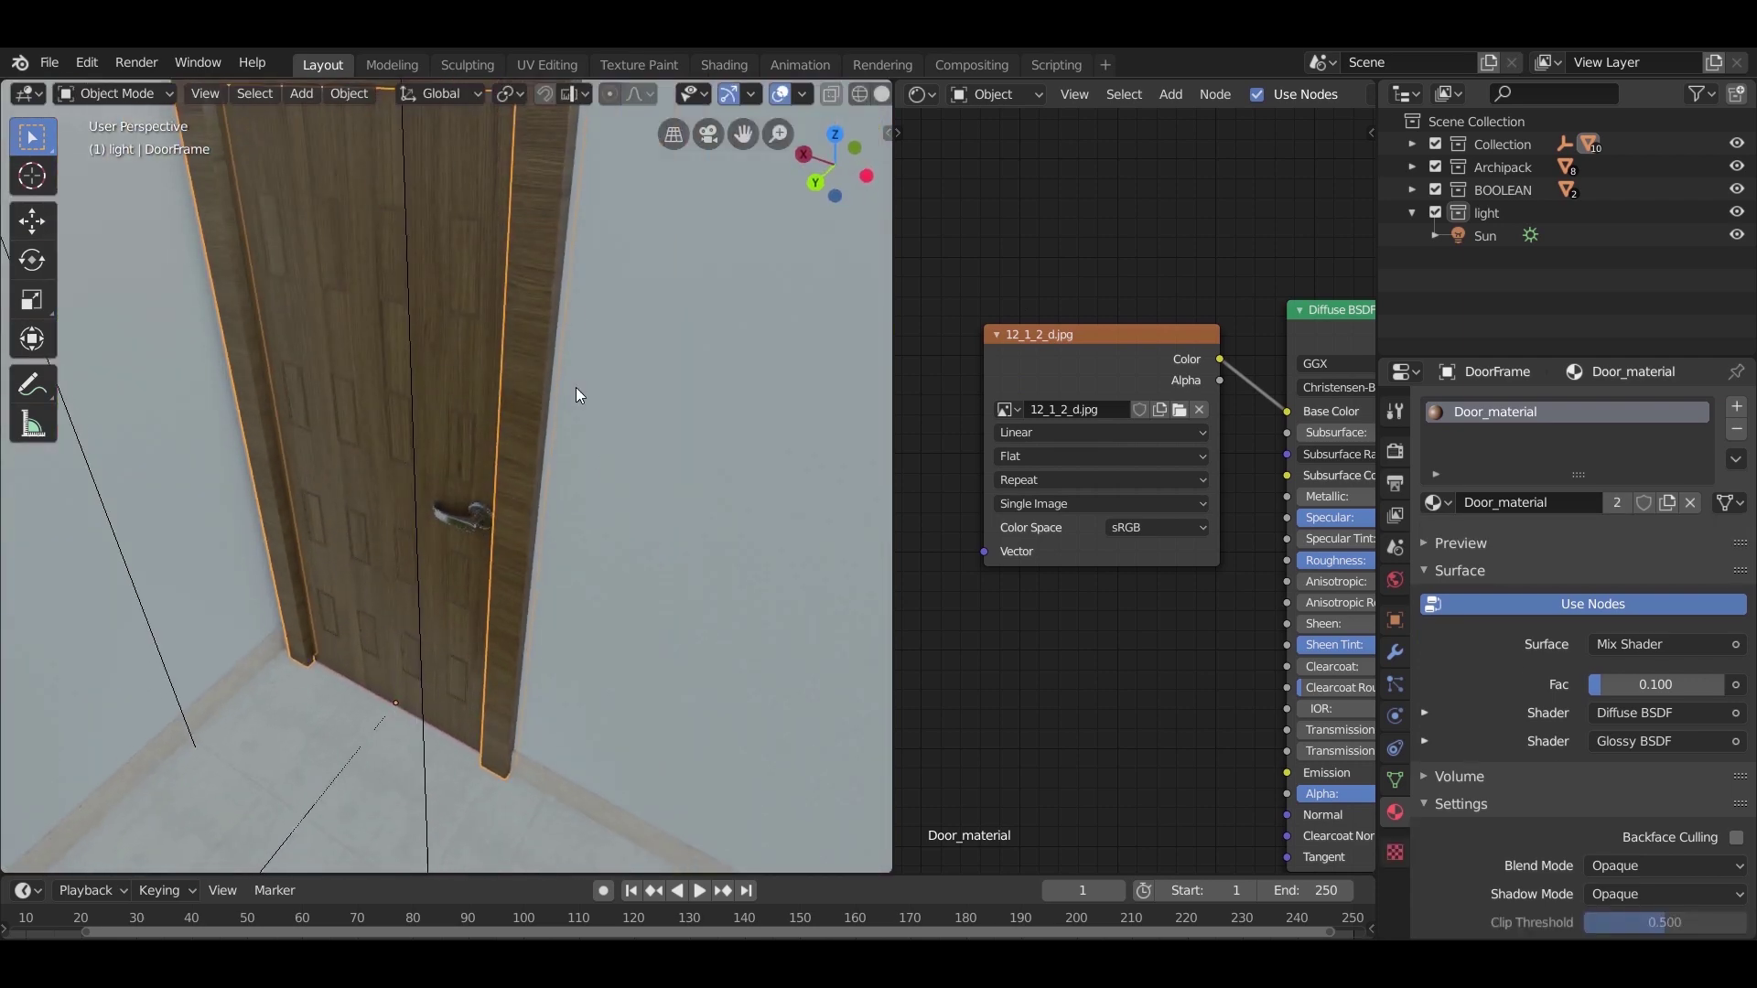
shift+middle_drag(576, 388, 600, 430)
scroll(481, 319, down, 4)
scroll(531, 443, up, 8)
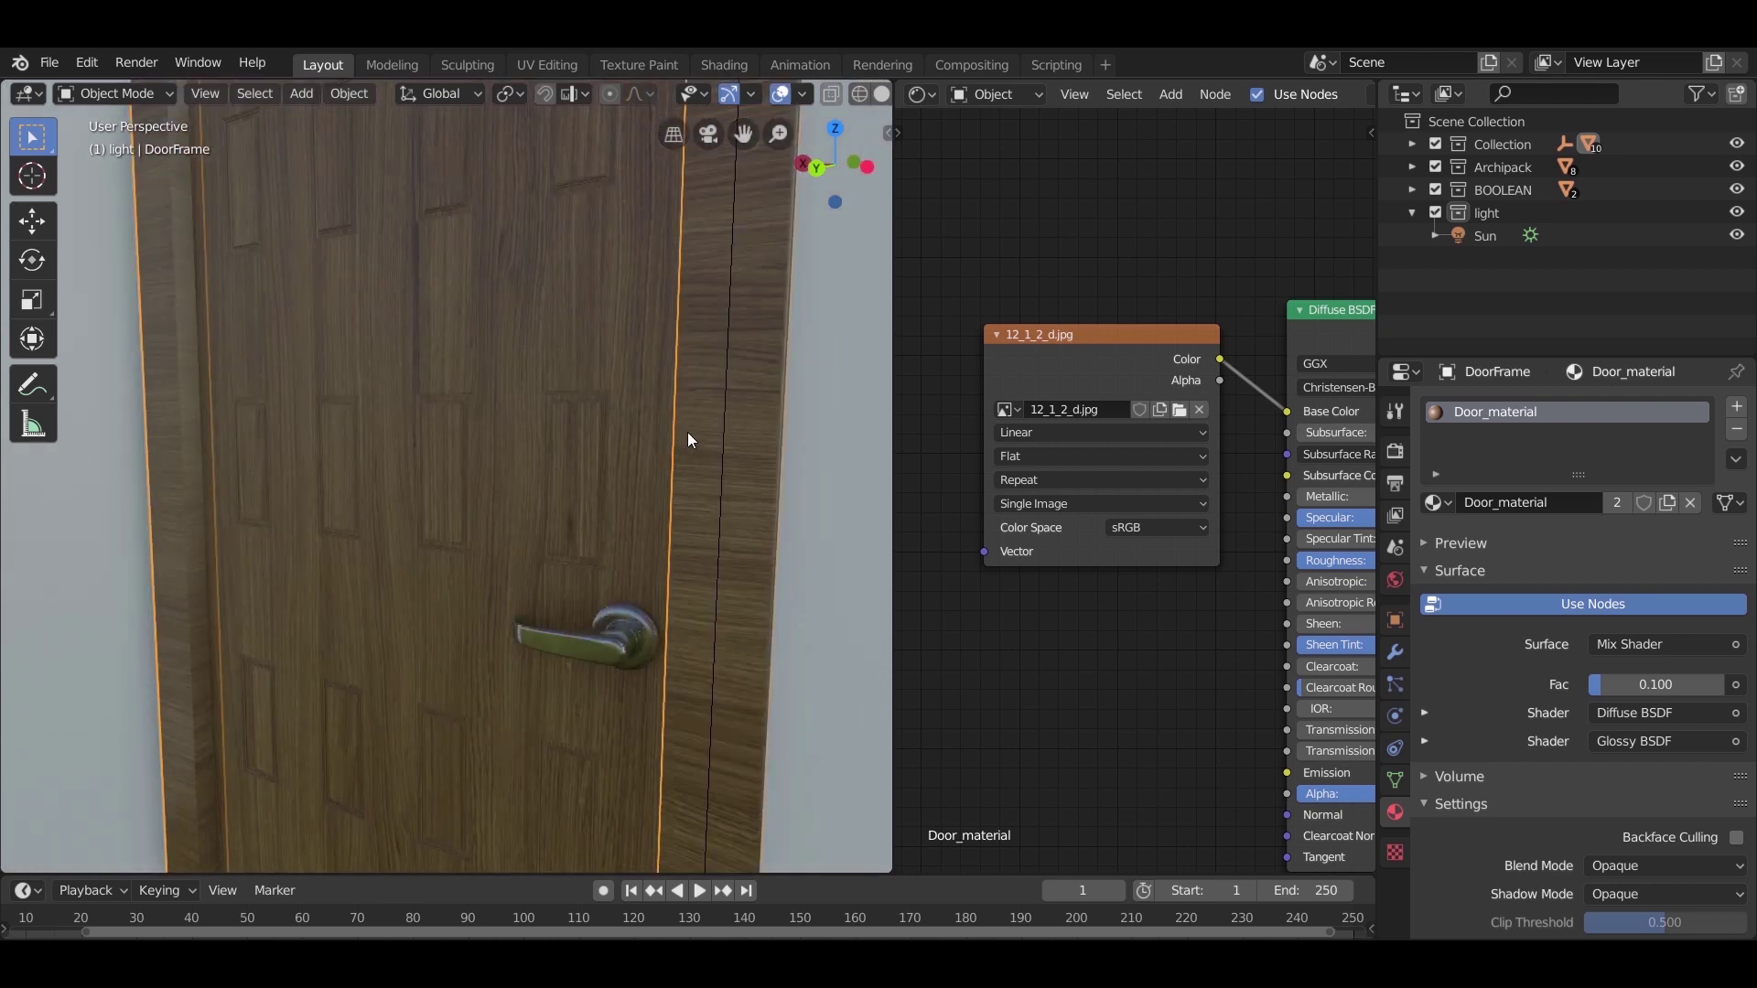
Step: Rotate the door frame's entire UV layout by 90 degrees in the UV Editing workspace
click(549, 65)
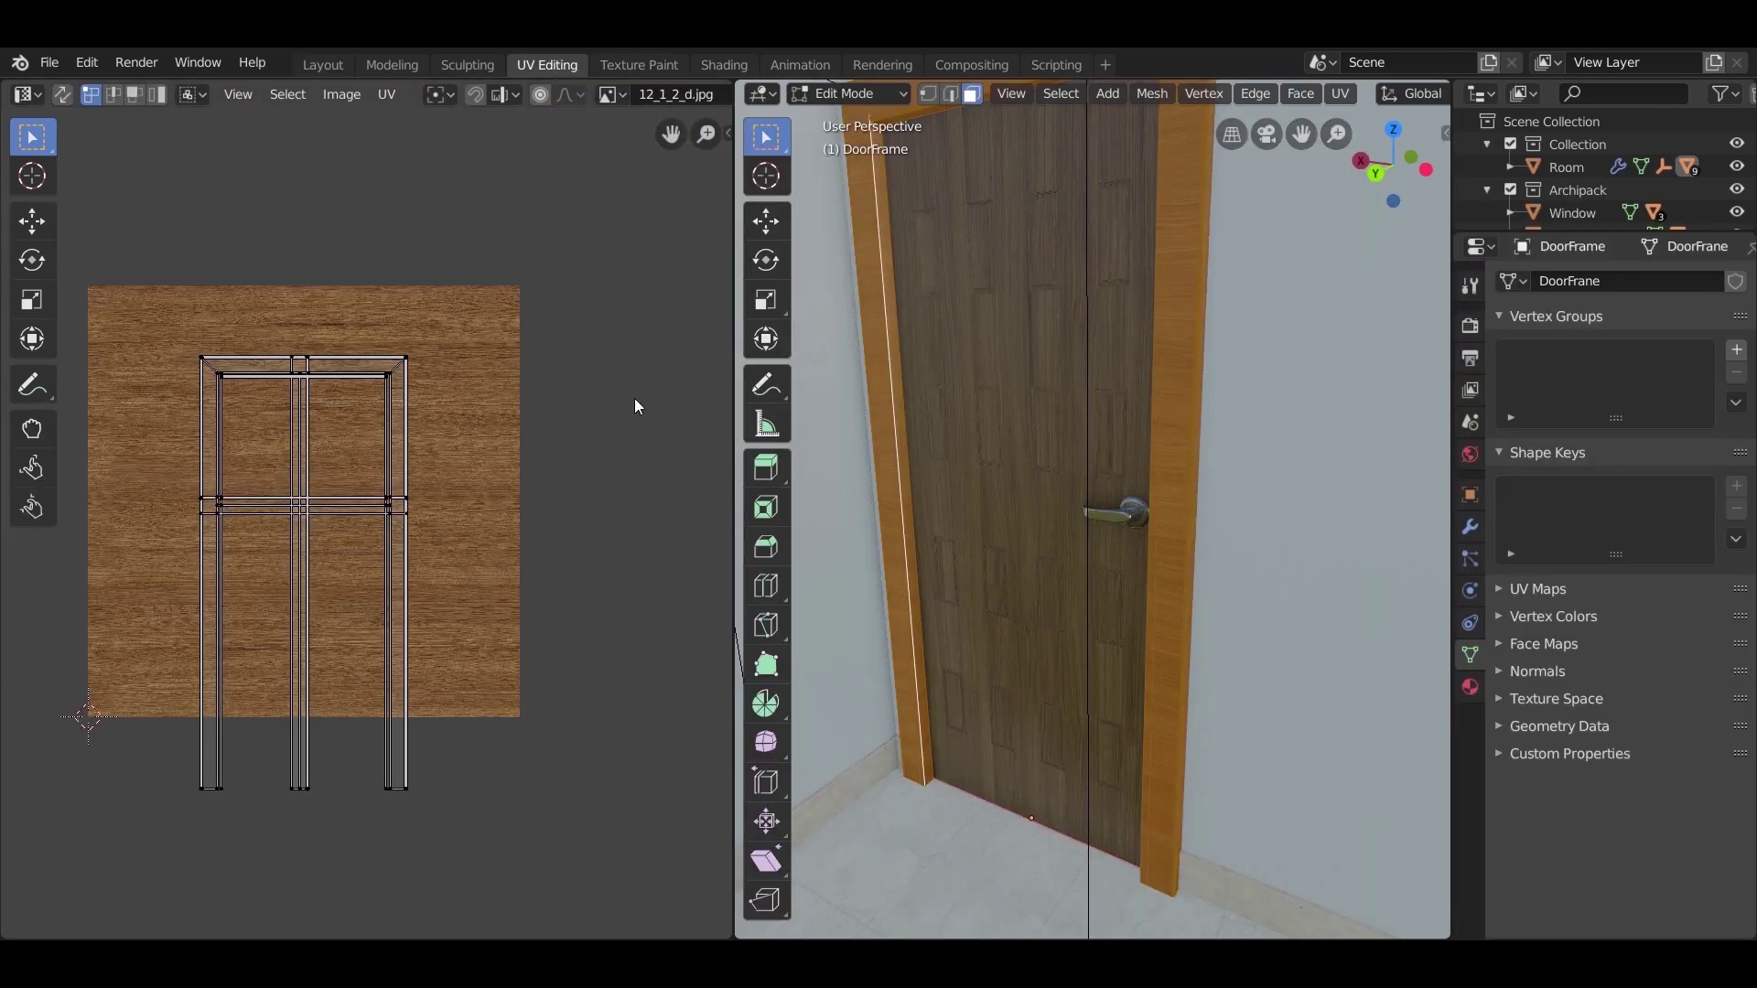
scroll(535, 431, down, 2)
key(a)
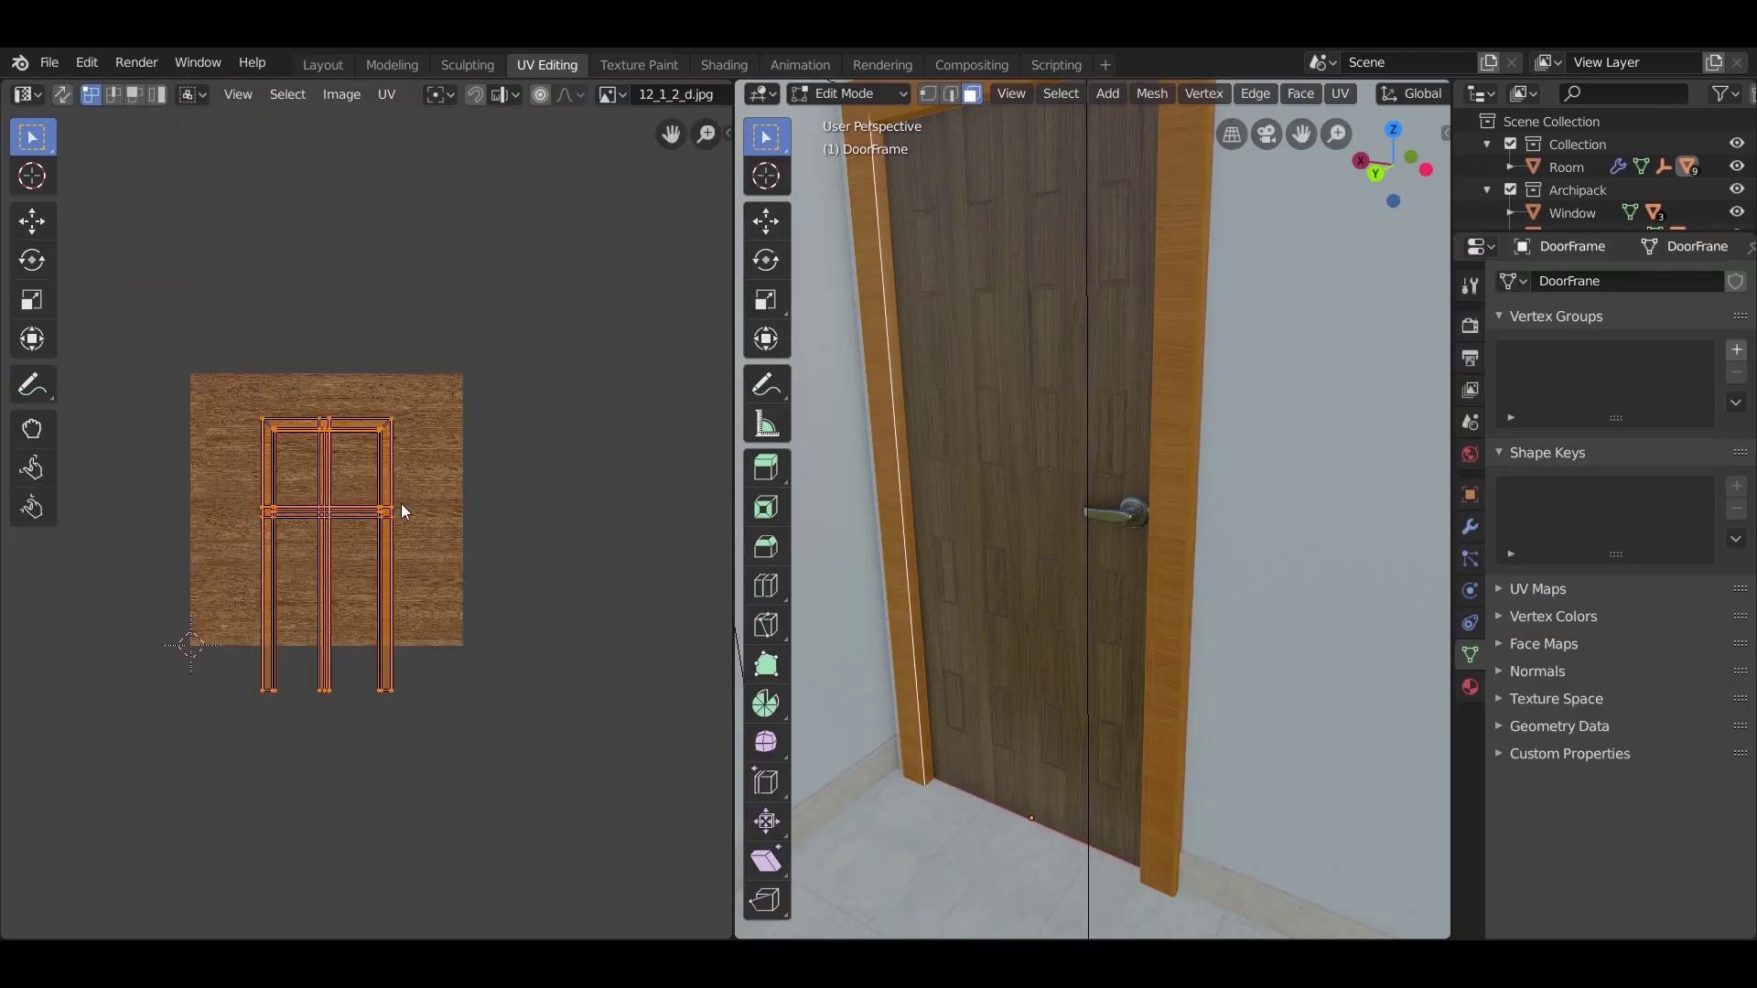
text(90)
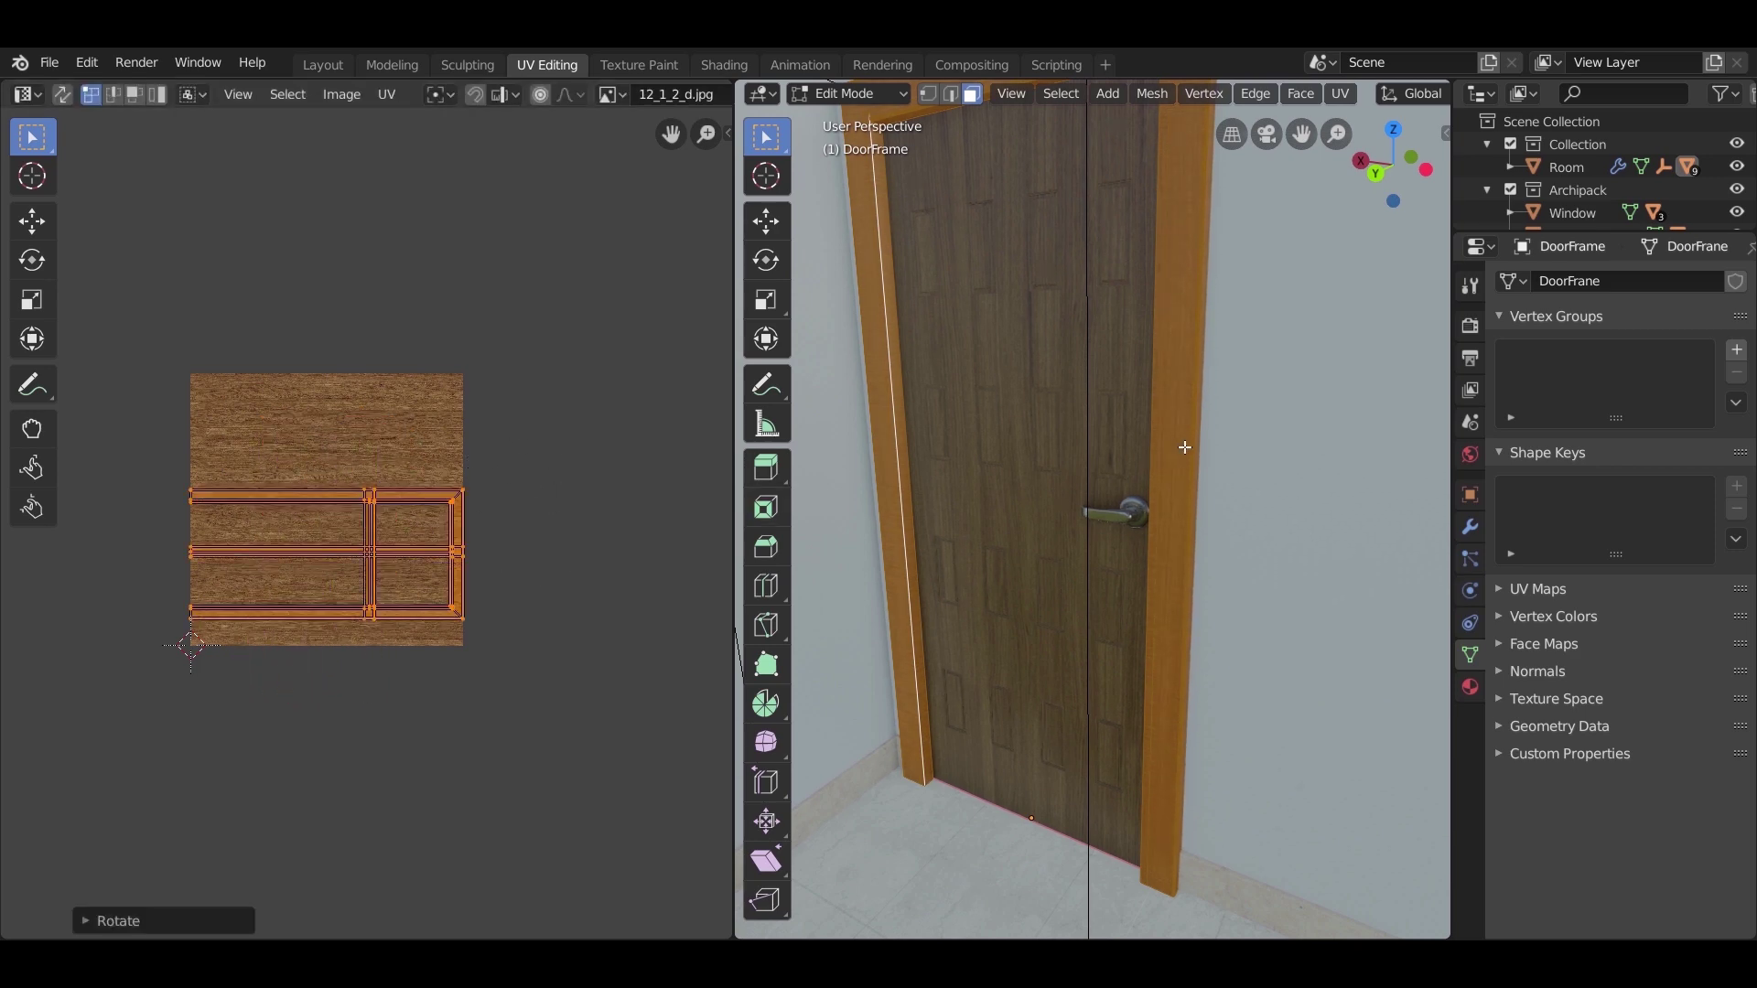
scroll(1184, 447, up, 5)
key(Tab)
scroll(1067, 450, down, 5)
middle_drag(1047, 585, 1011, 580)
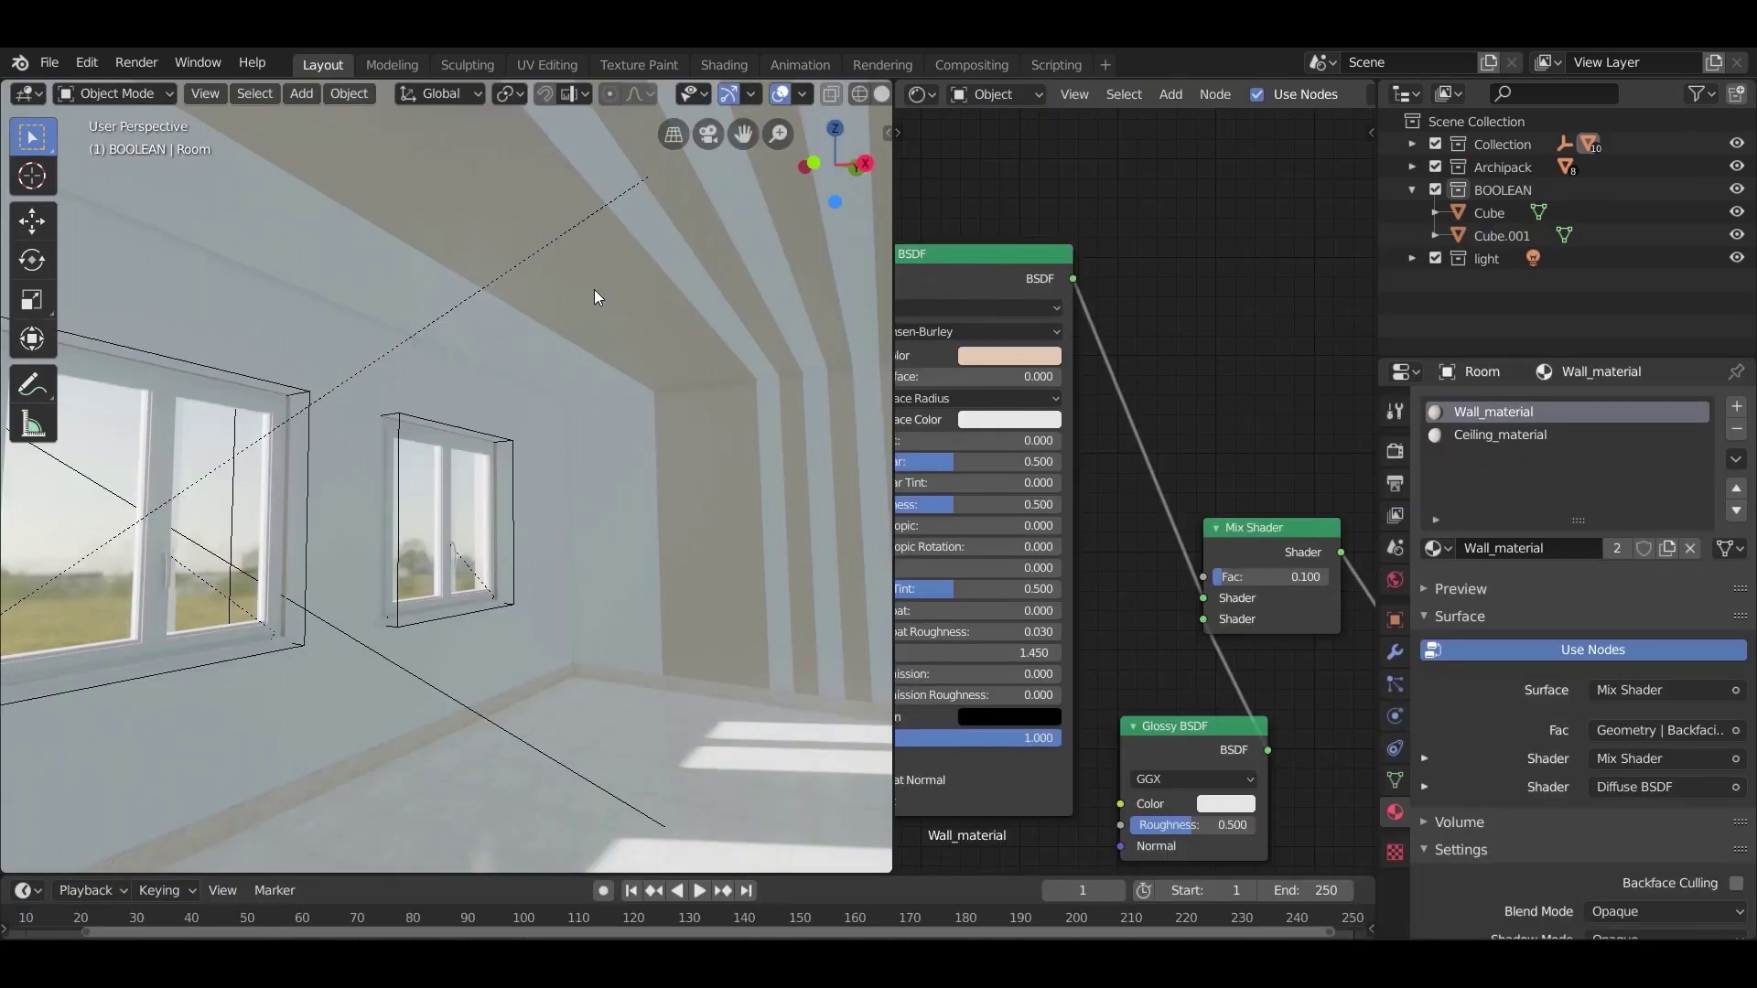
Step: Select the ceiling trim object and switch the viewport to solid shading
click(595, 297)
mouse_move(659, 616)
middle_down()
mouse_move(639, 608)
mouse_move(656, 593)
middle_up()
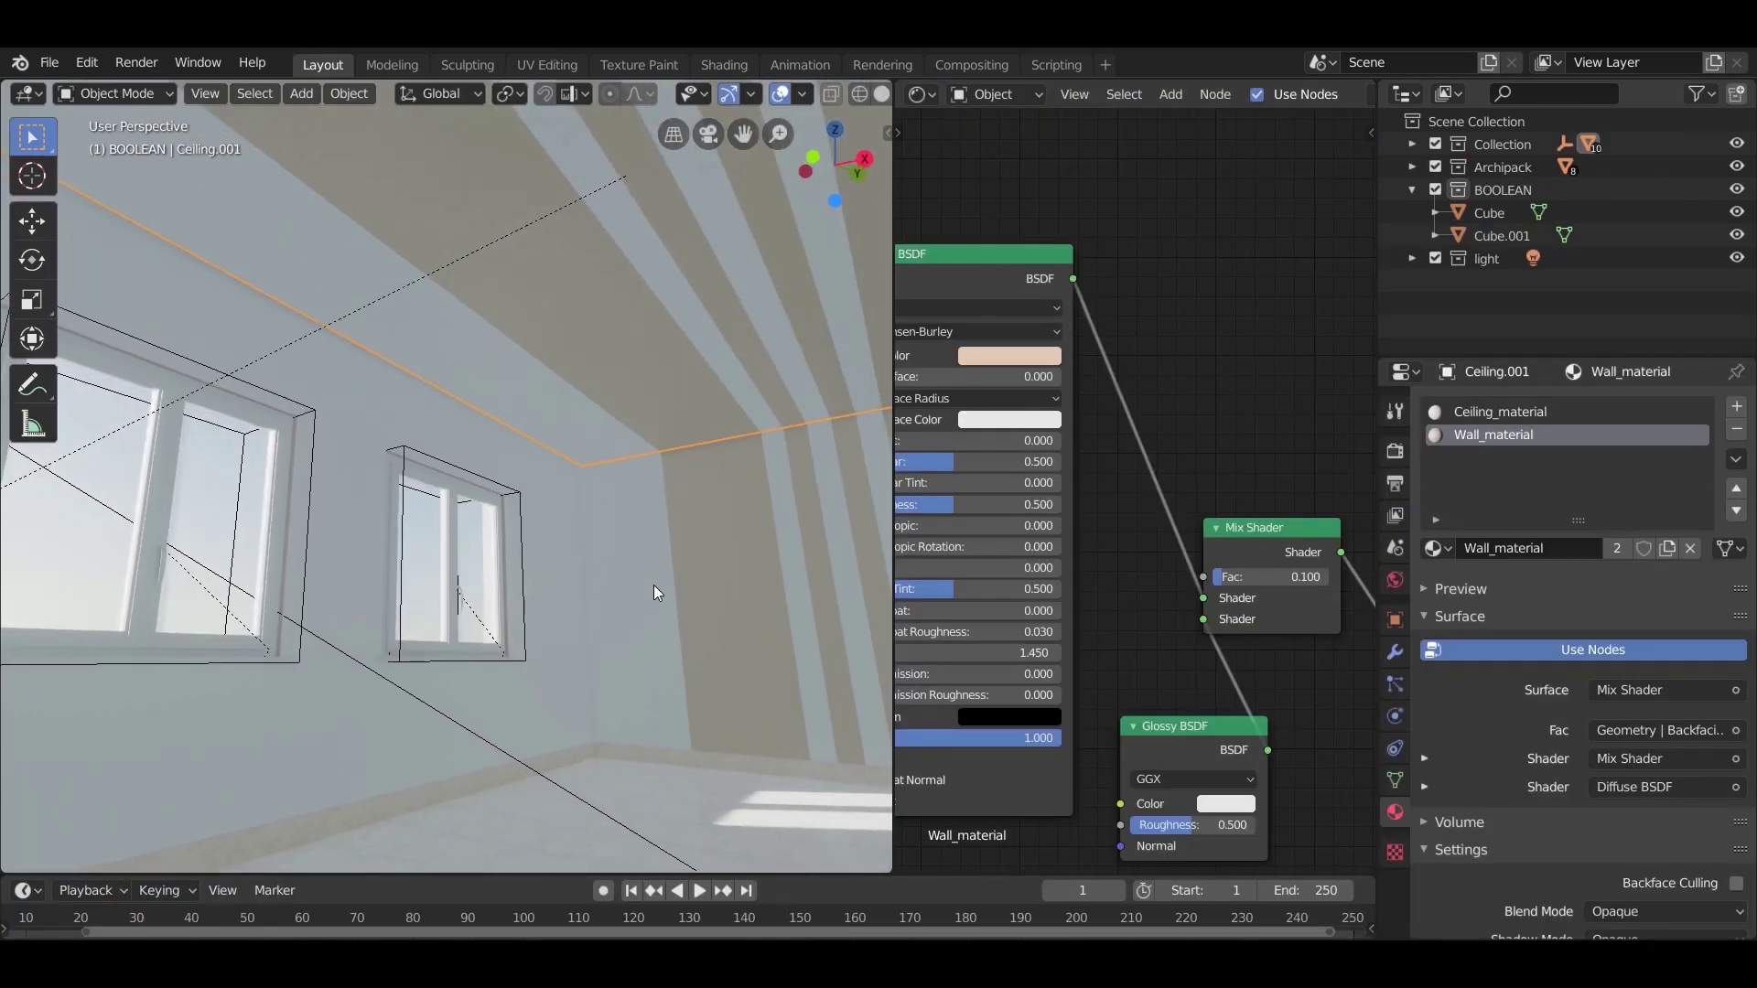
key(z)
click(817, 577)
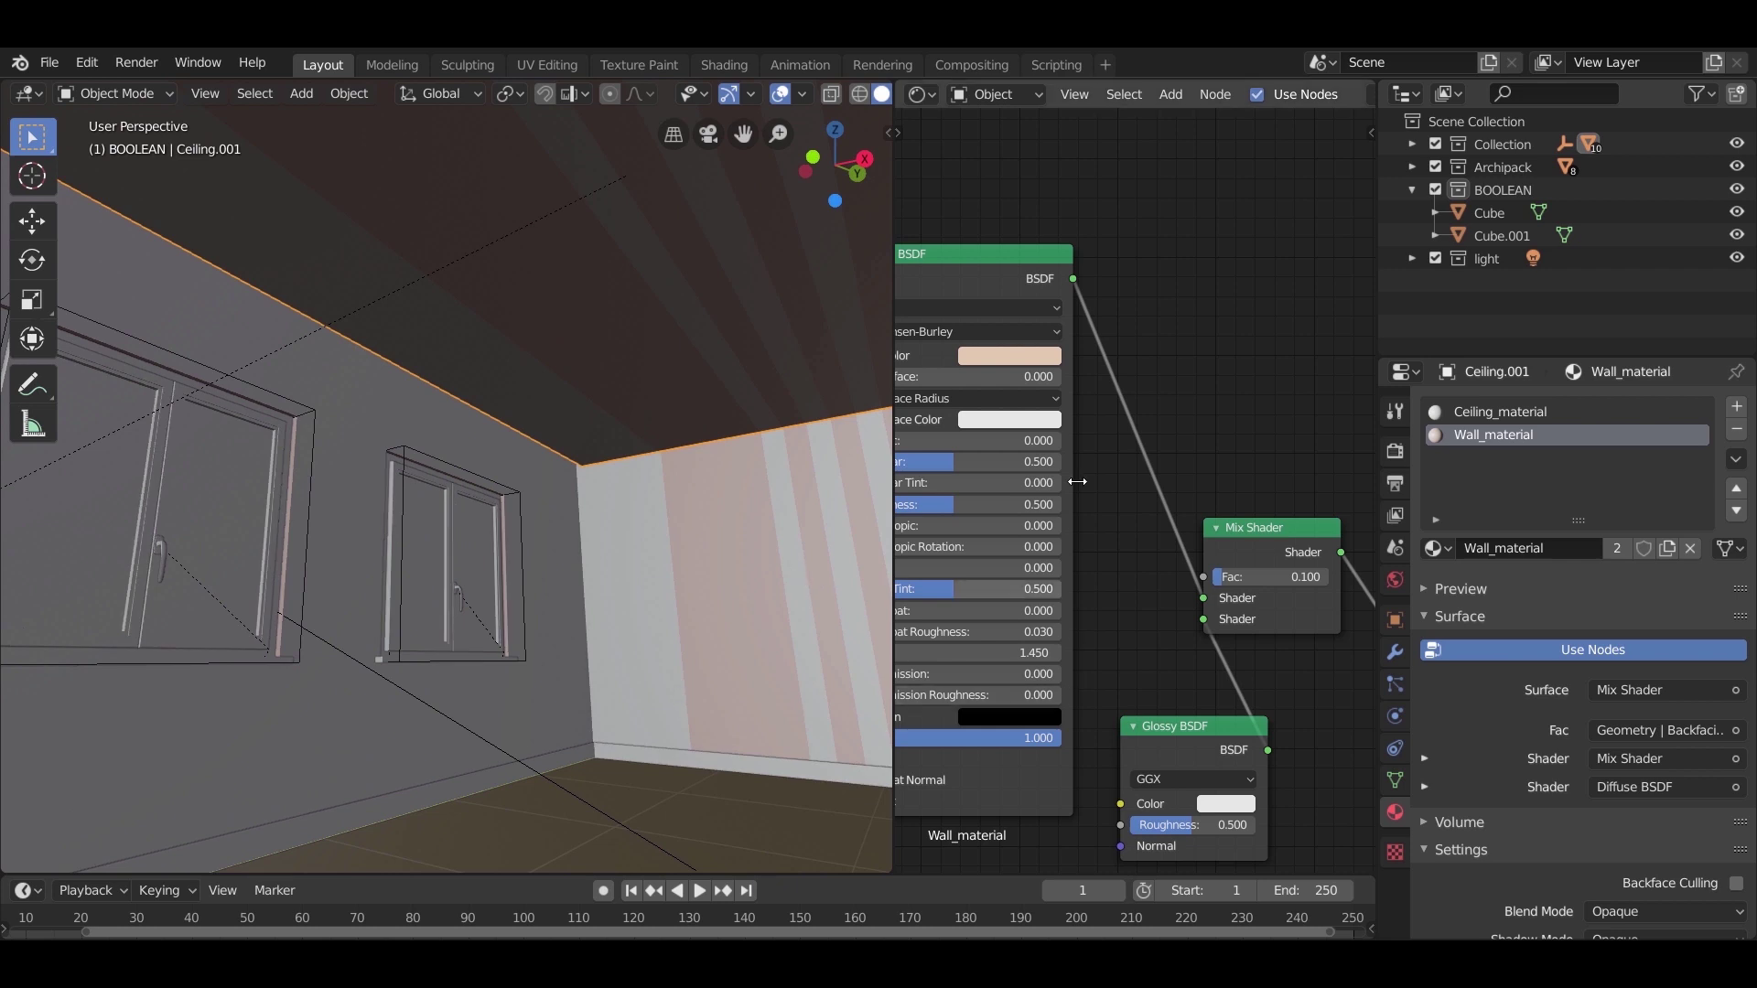
Step: Switch to the Modeling workspace in Object Mode and bring the whole room into view from outside
click(412, 73)
middle_drag(843, 504, 761, 452)
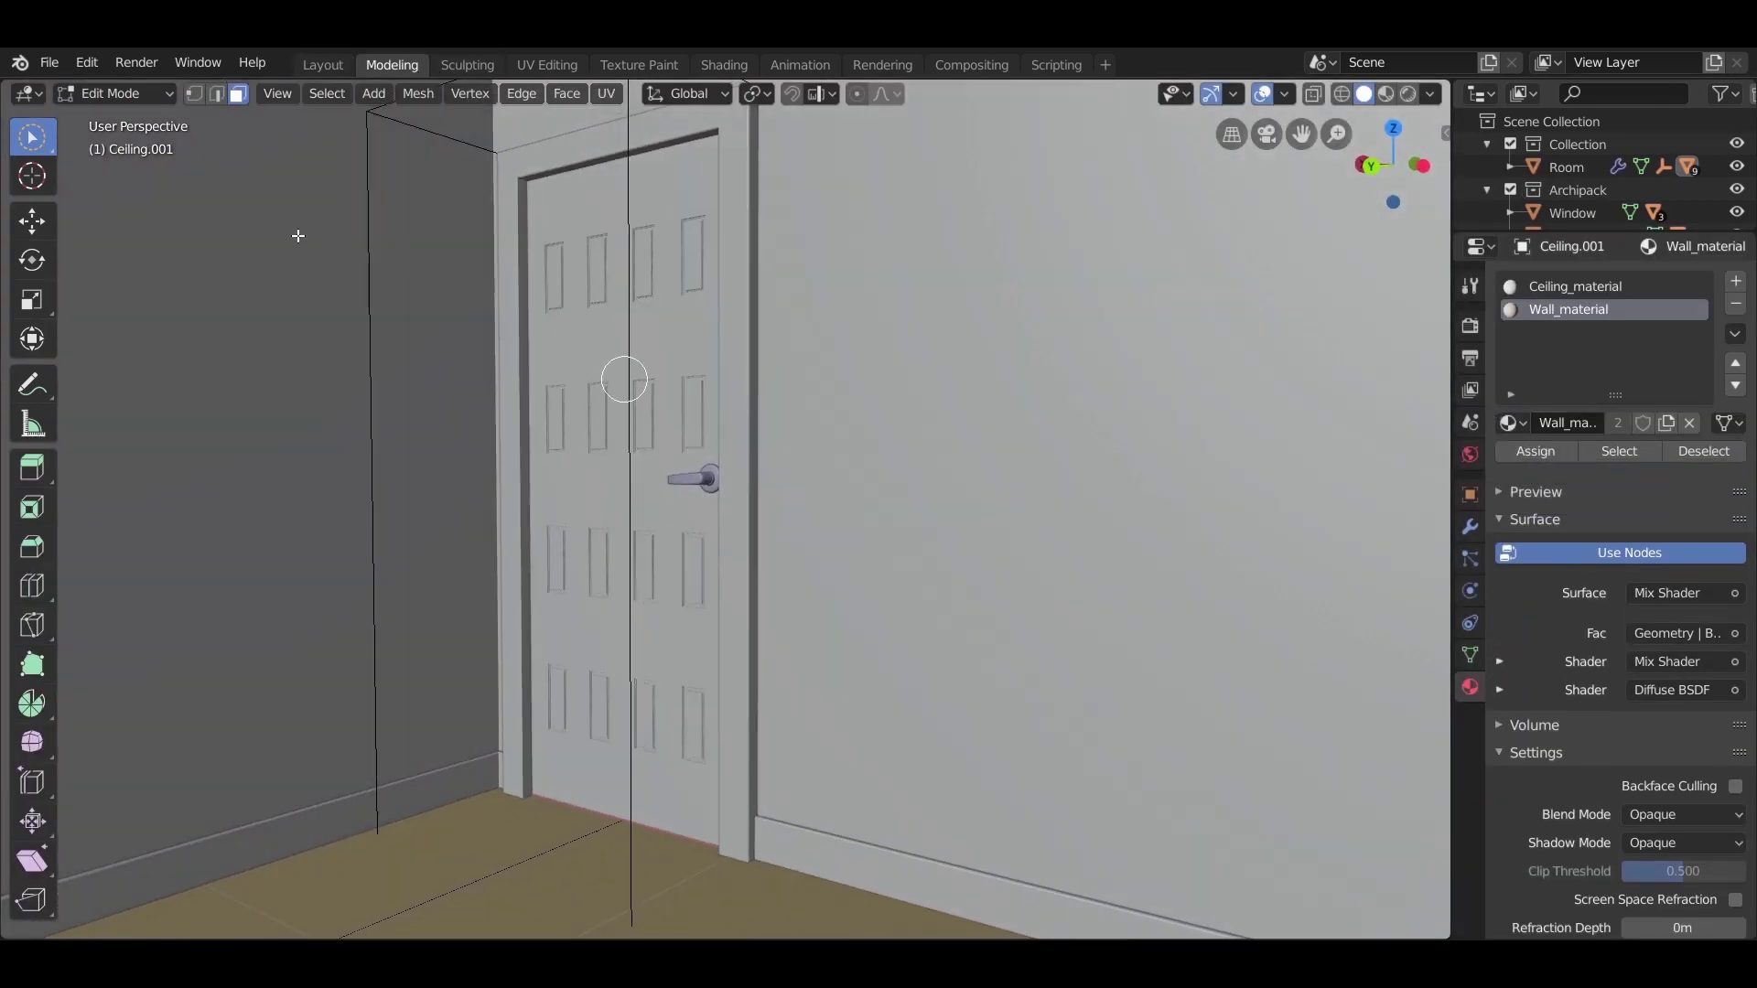
key(Tab)
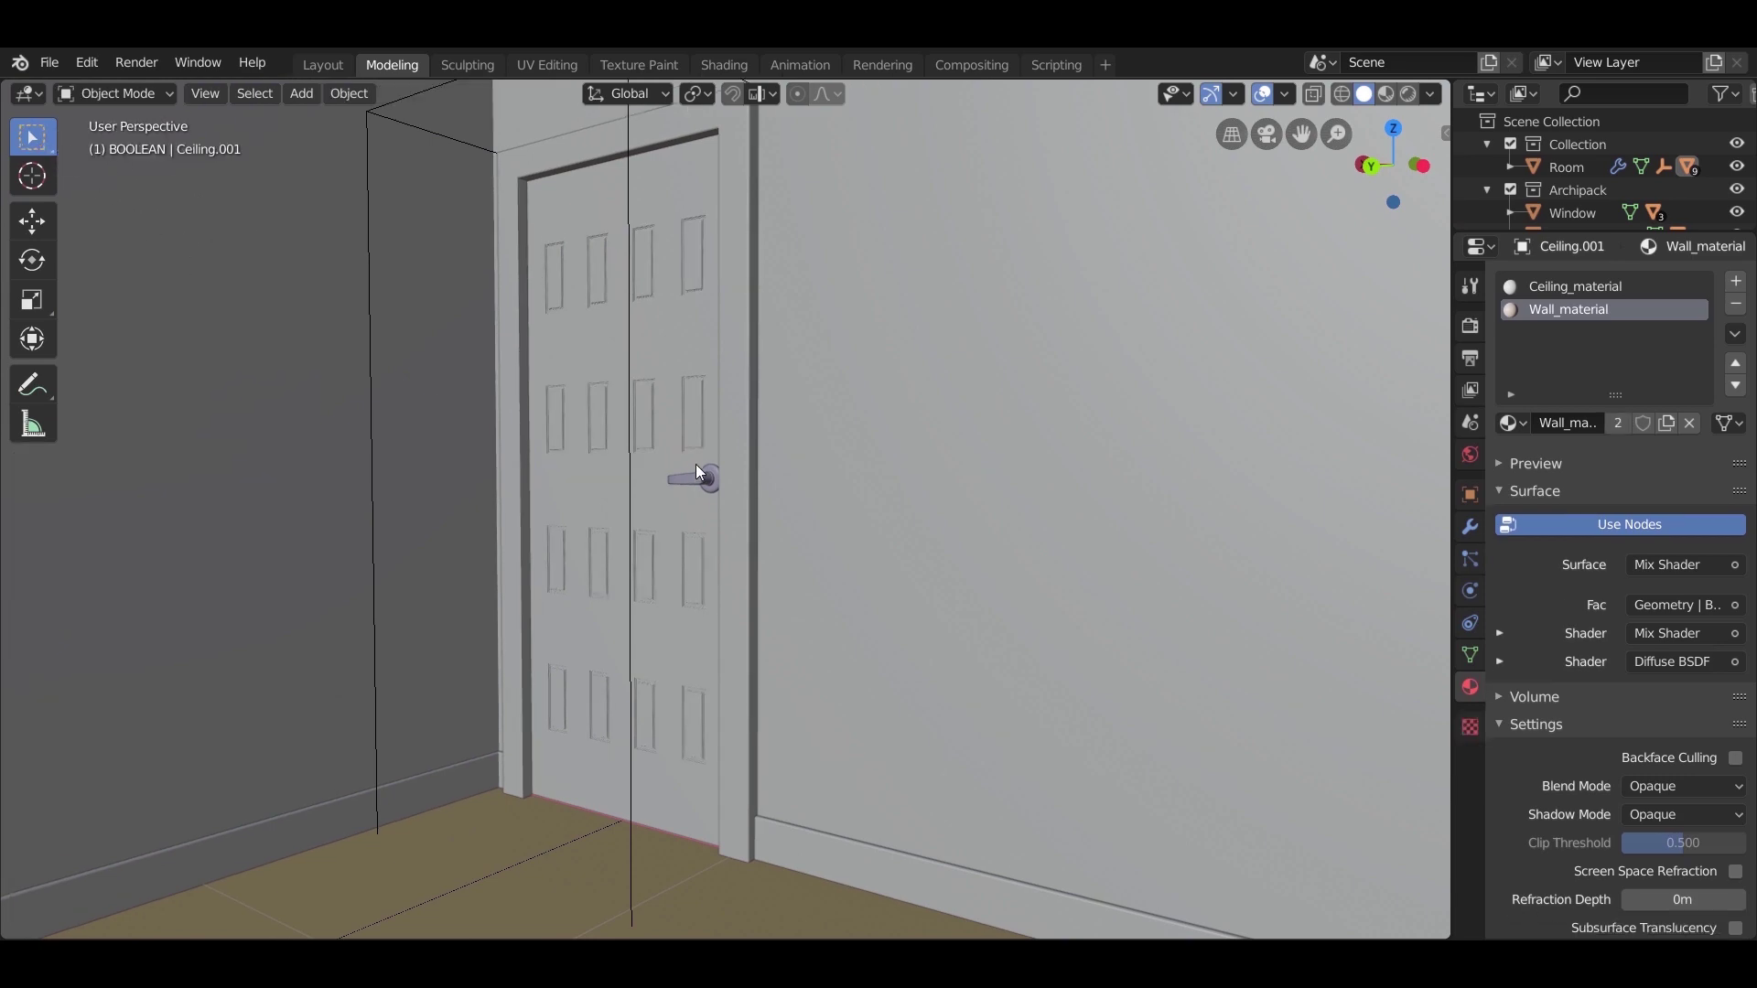
middle_drag(696, 464, 492, 569)
scroll(496, 569, down, 6)
middle_drag(592, 496, 612, 581)
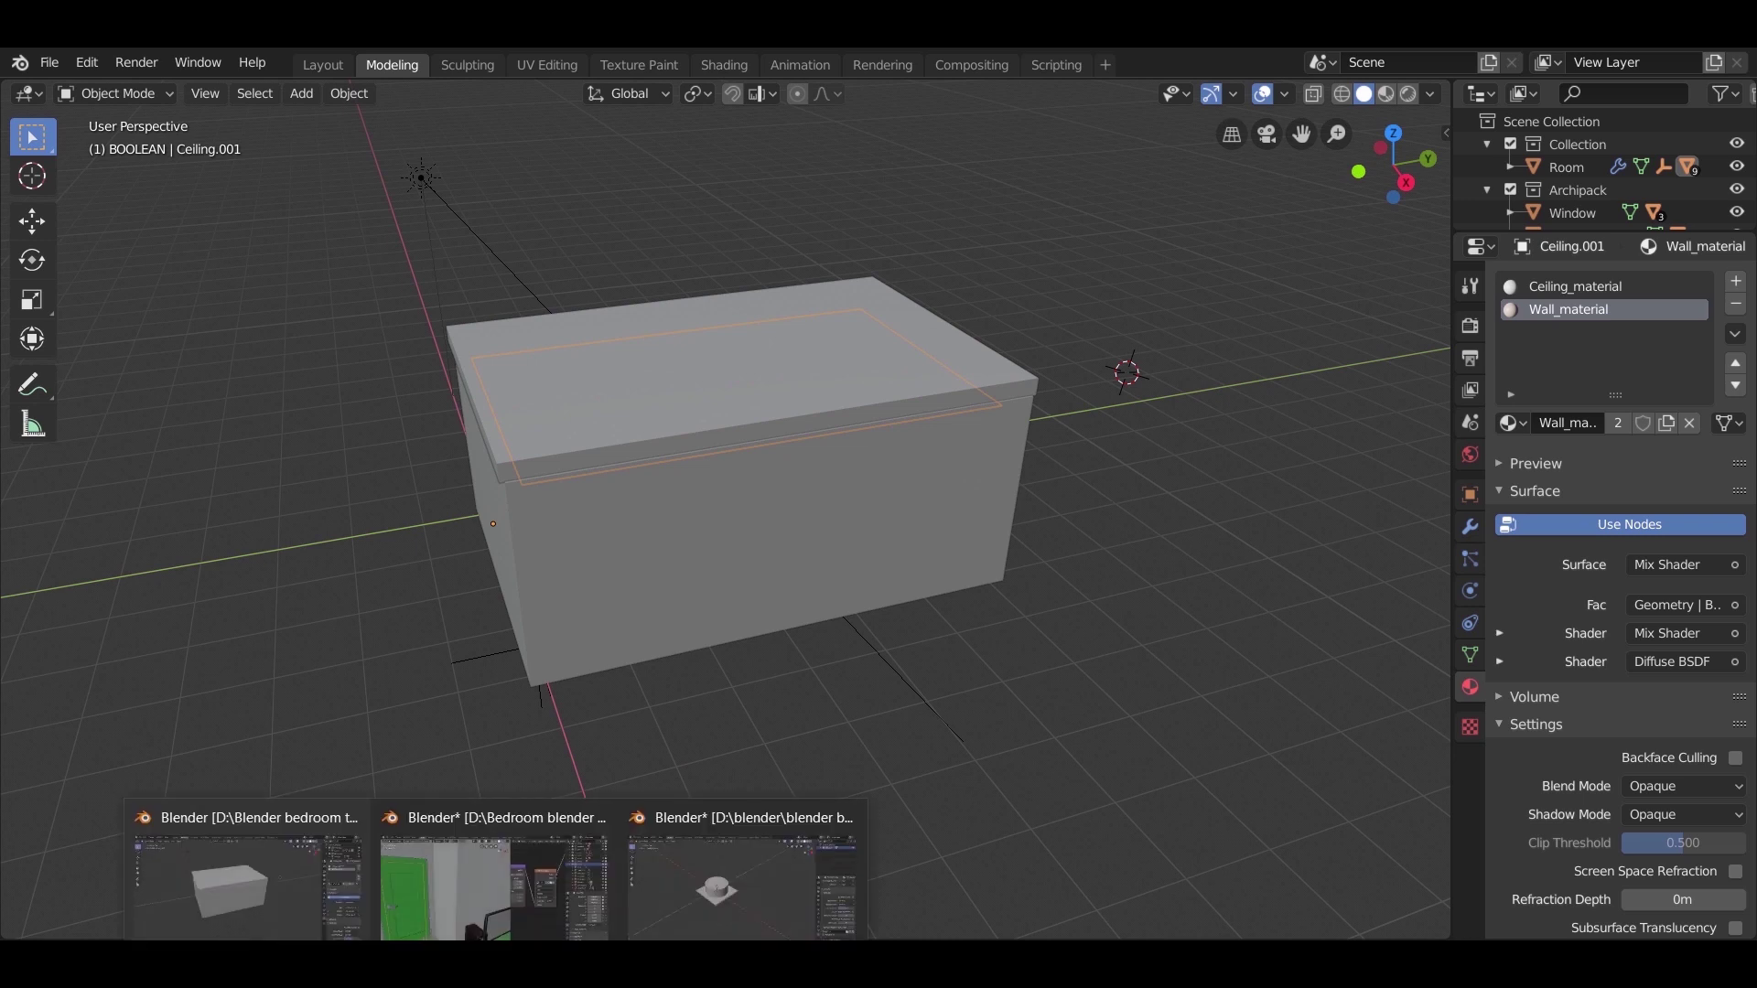
Step: Switch to the Blender window with the spotlight model and copy all of its parts
click(759, 878)
middle_drag(743, 630, 958, 440)
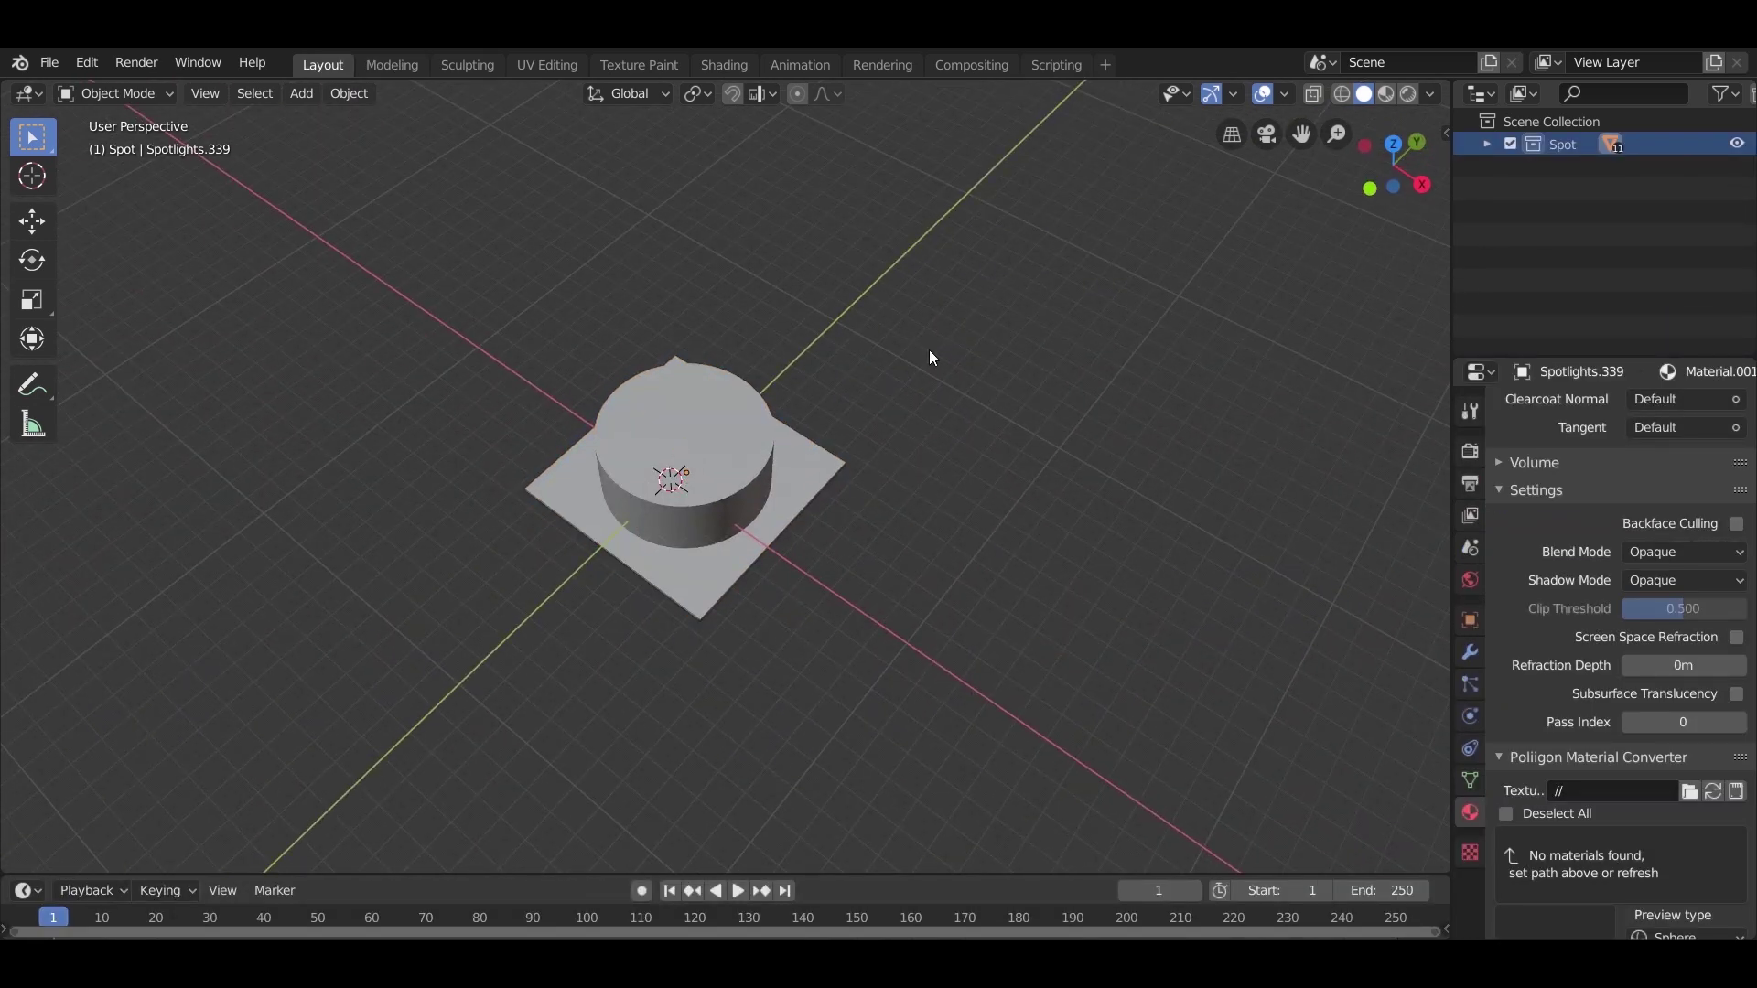
drag(980, 262, 448, 681)
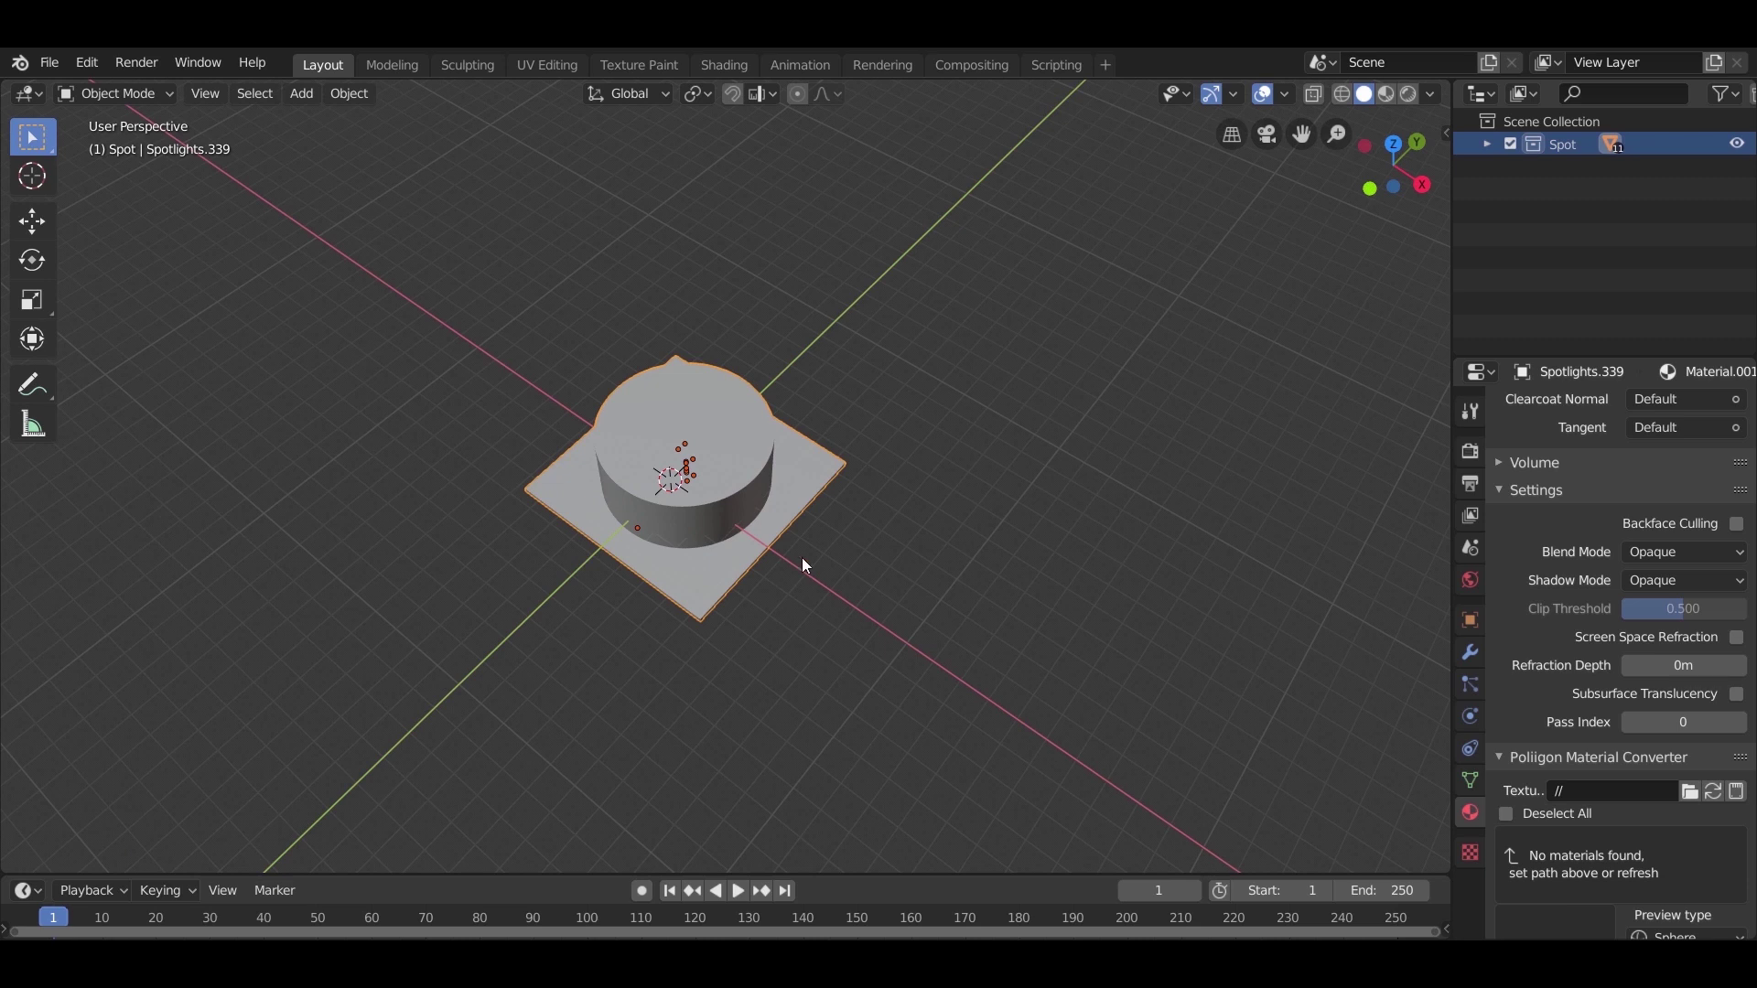
mouse_move(495, 939)
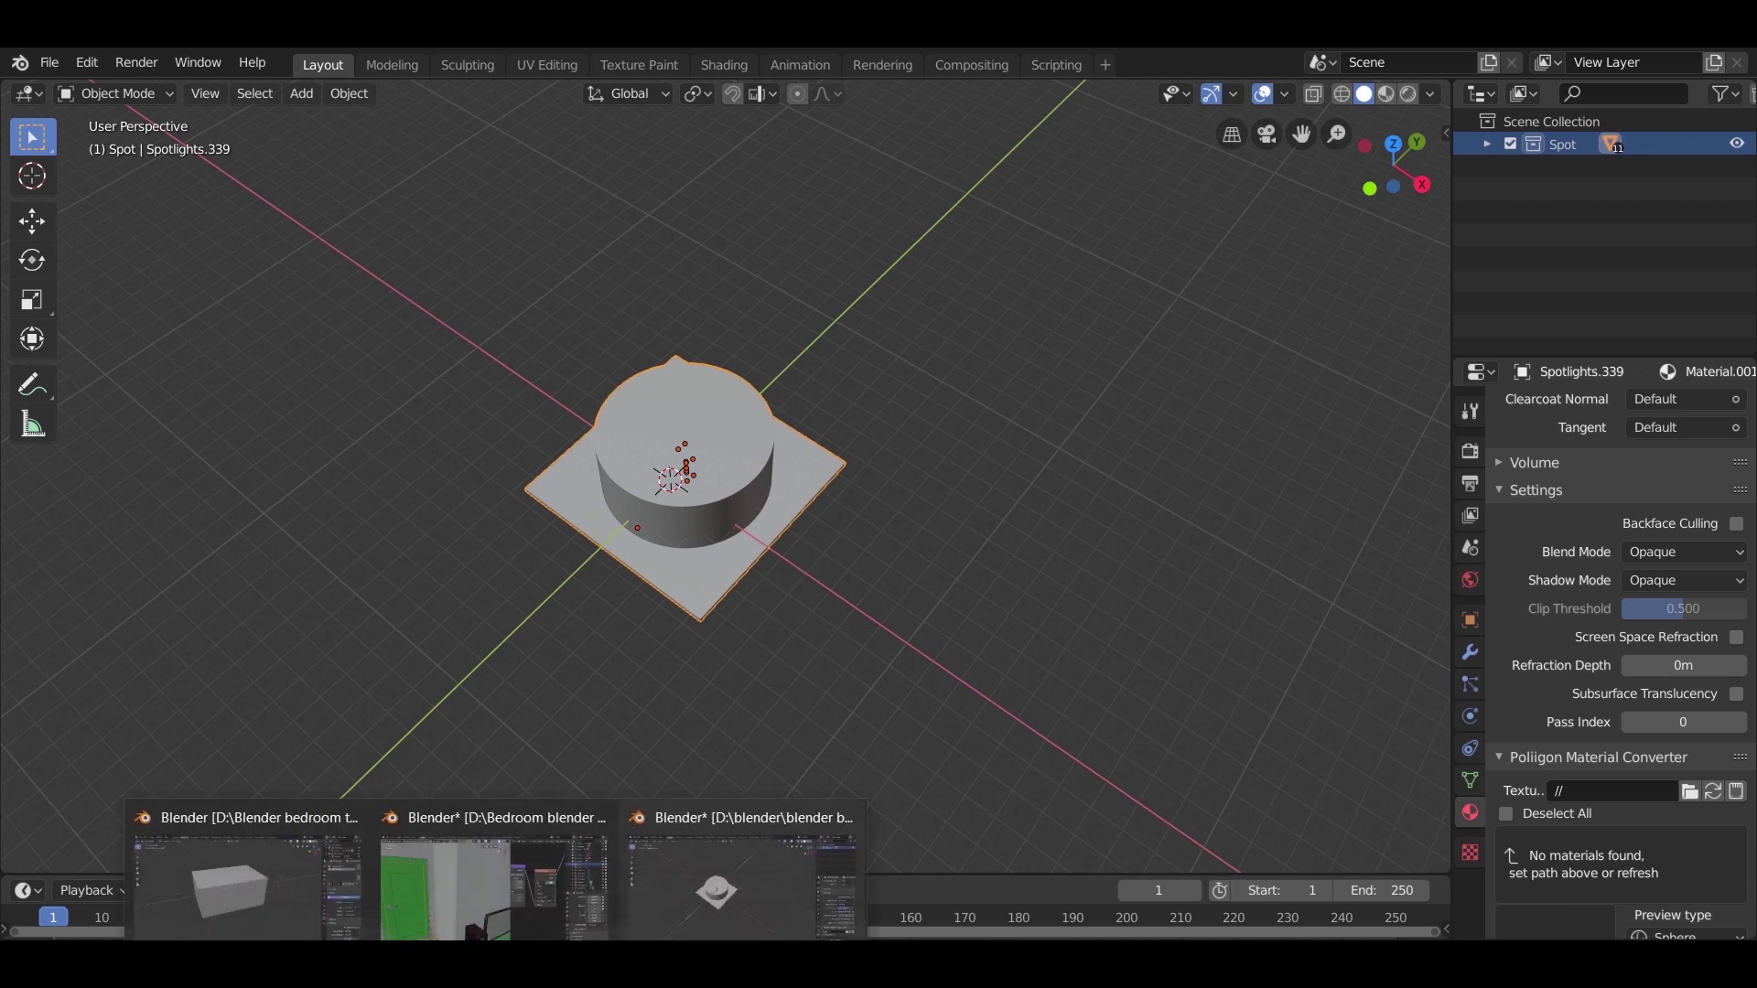
Step: Return to the bedroom project's Blender window and hide the ceiling slab covering the room
click(318, 920)
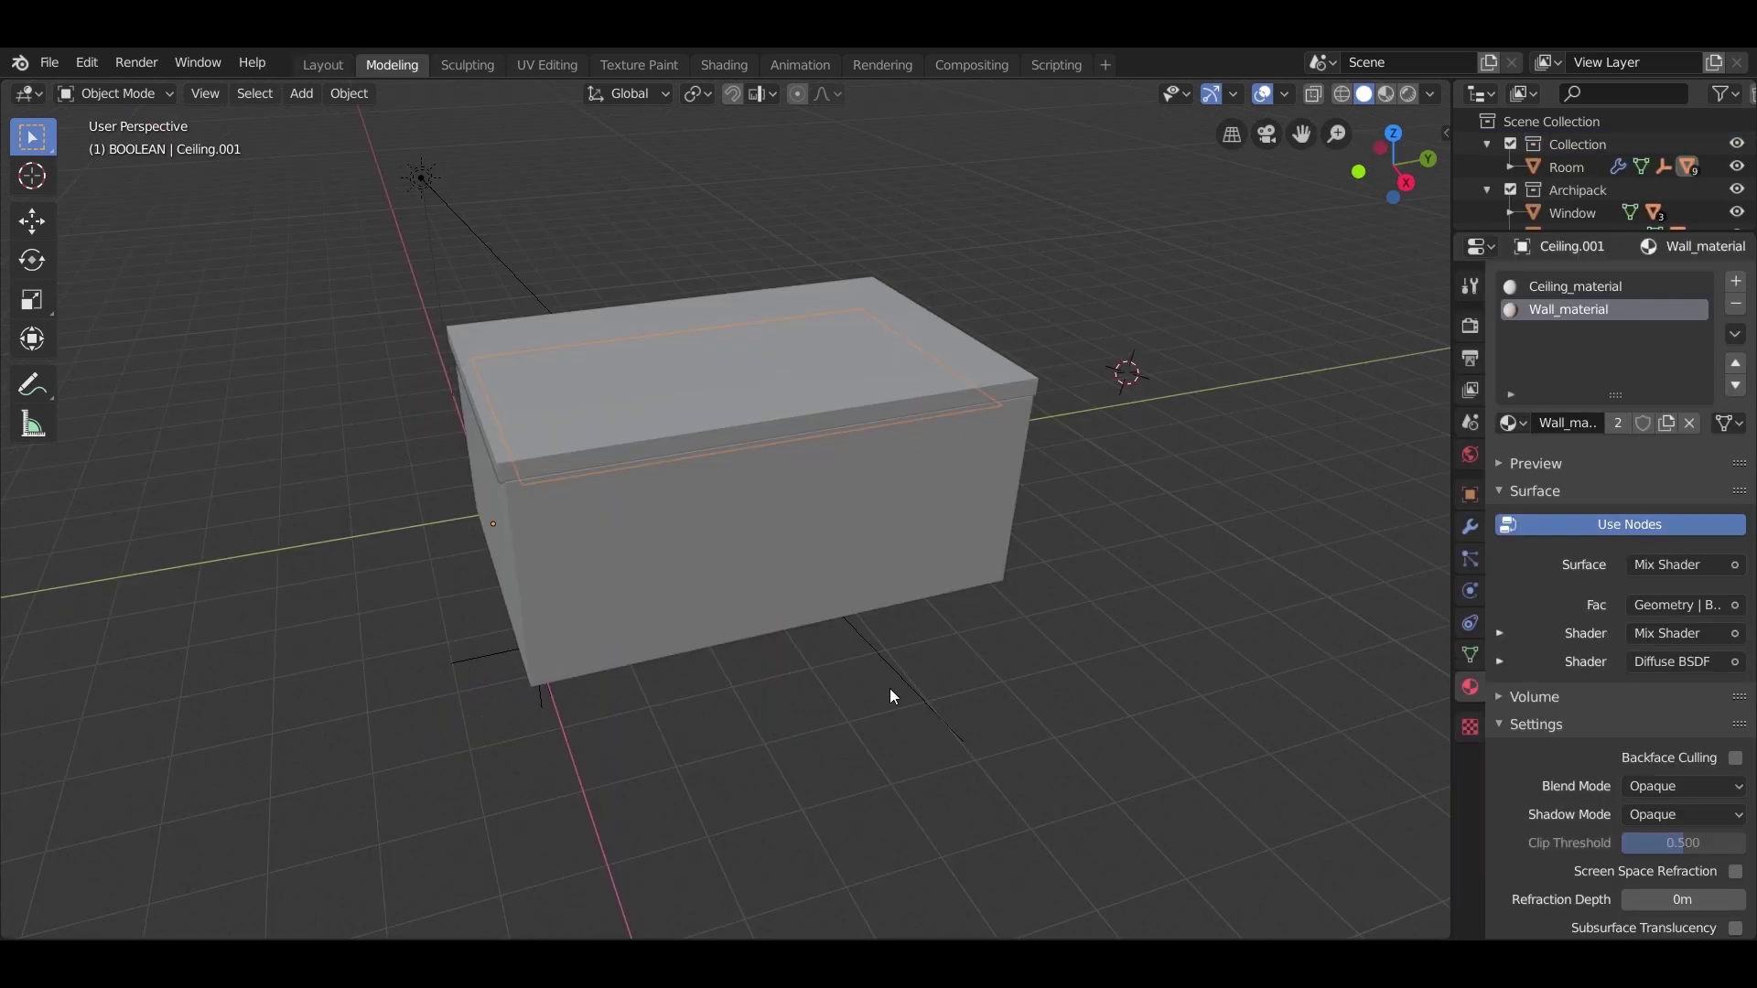
middle_drag(890, 688, 1001, 473)
scroll(765, 630, up, 4)
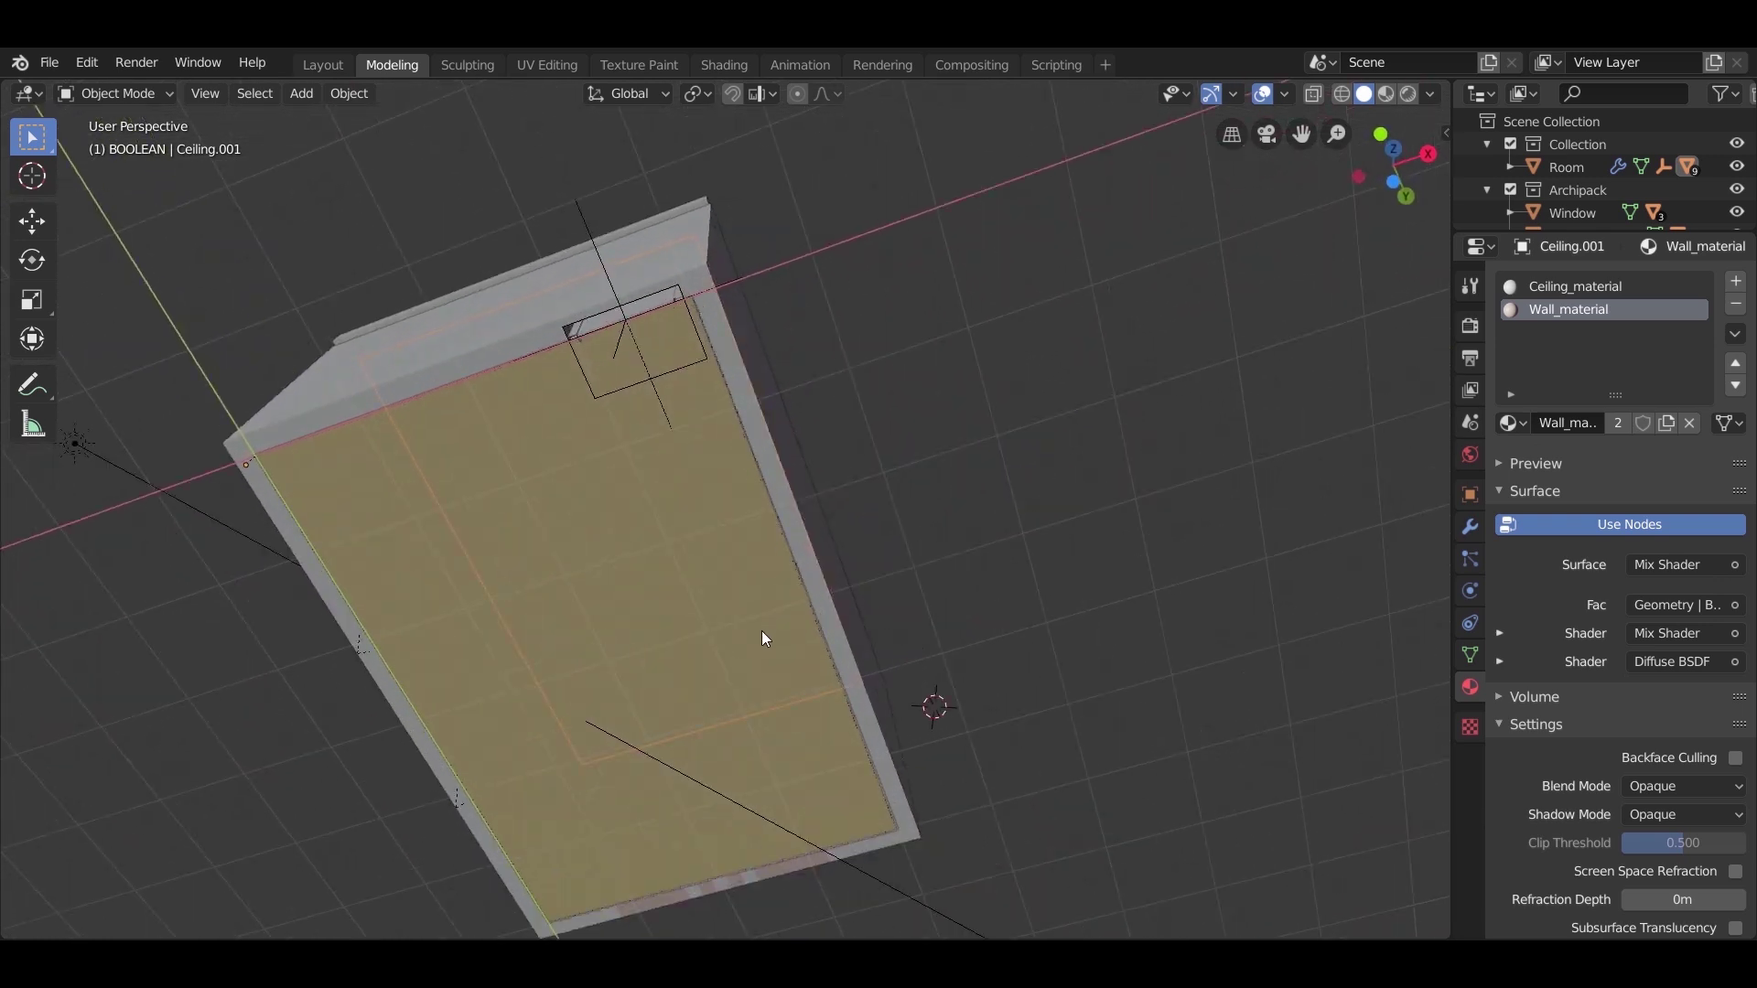
middle_drag(776, 594, 833, 652)
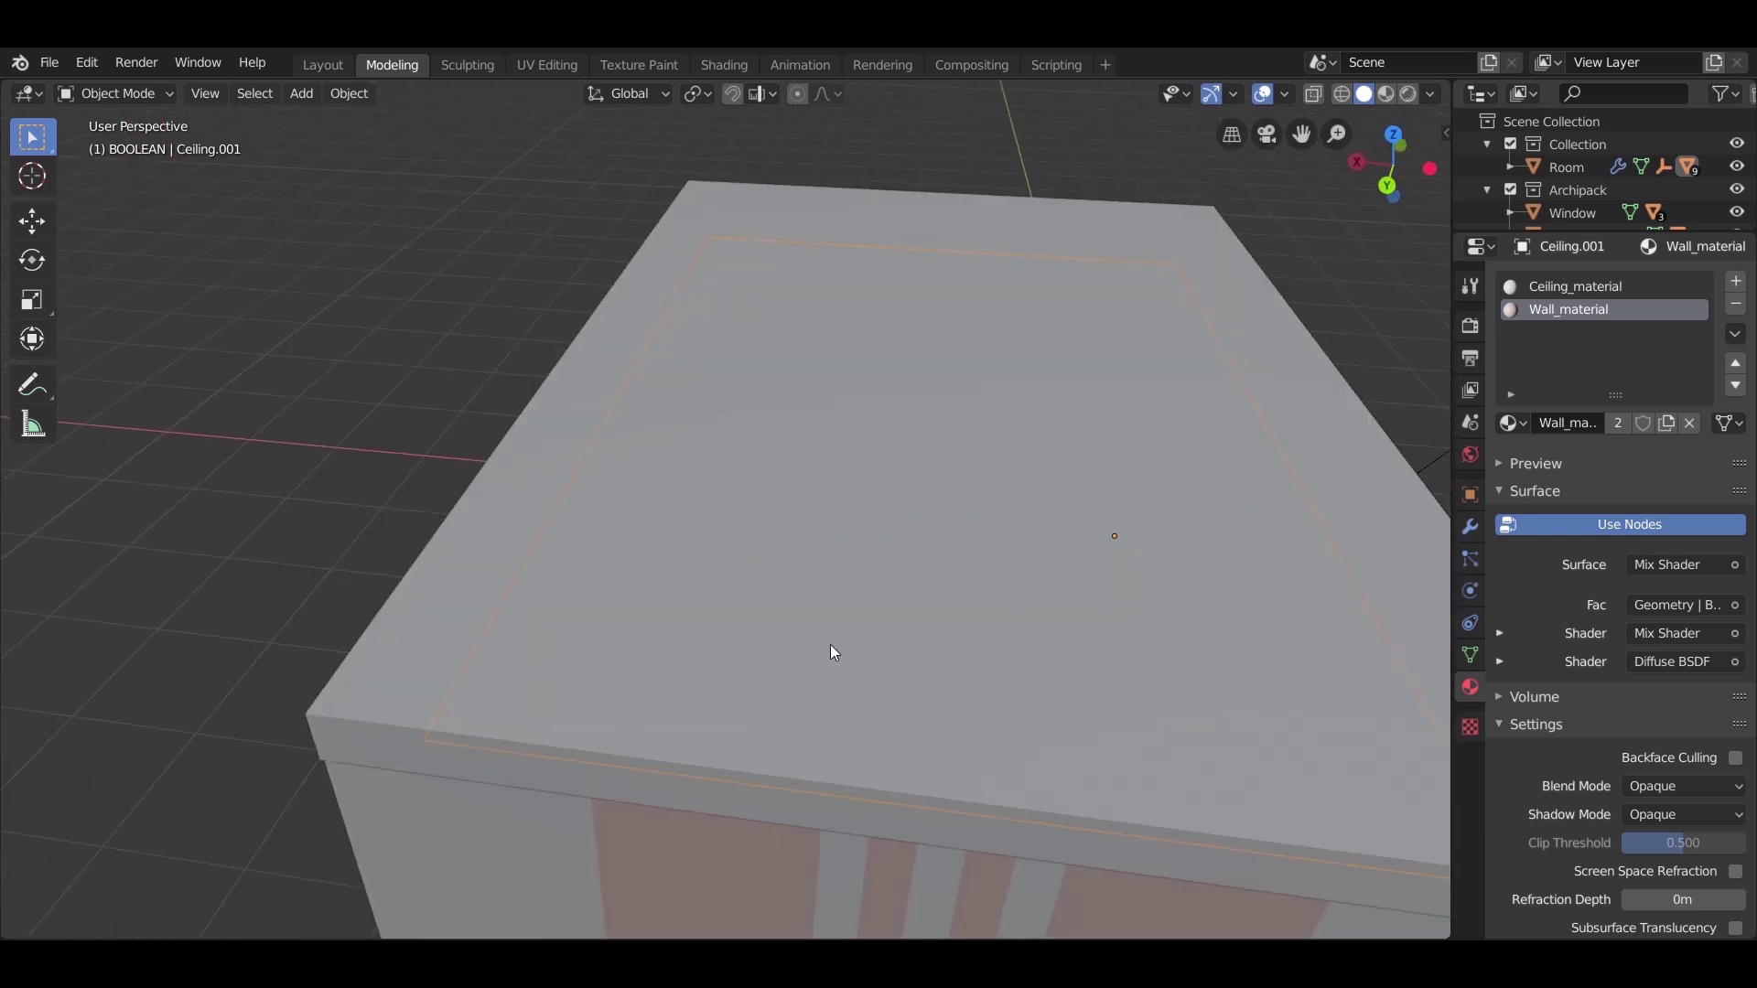
click(831, 644)
scroll(802, 584, down, 5)
middle_drag(776, 469, 842, 555)
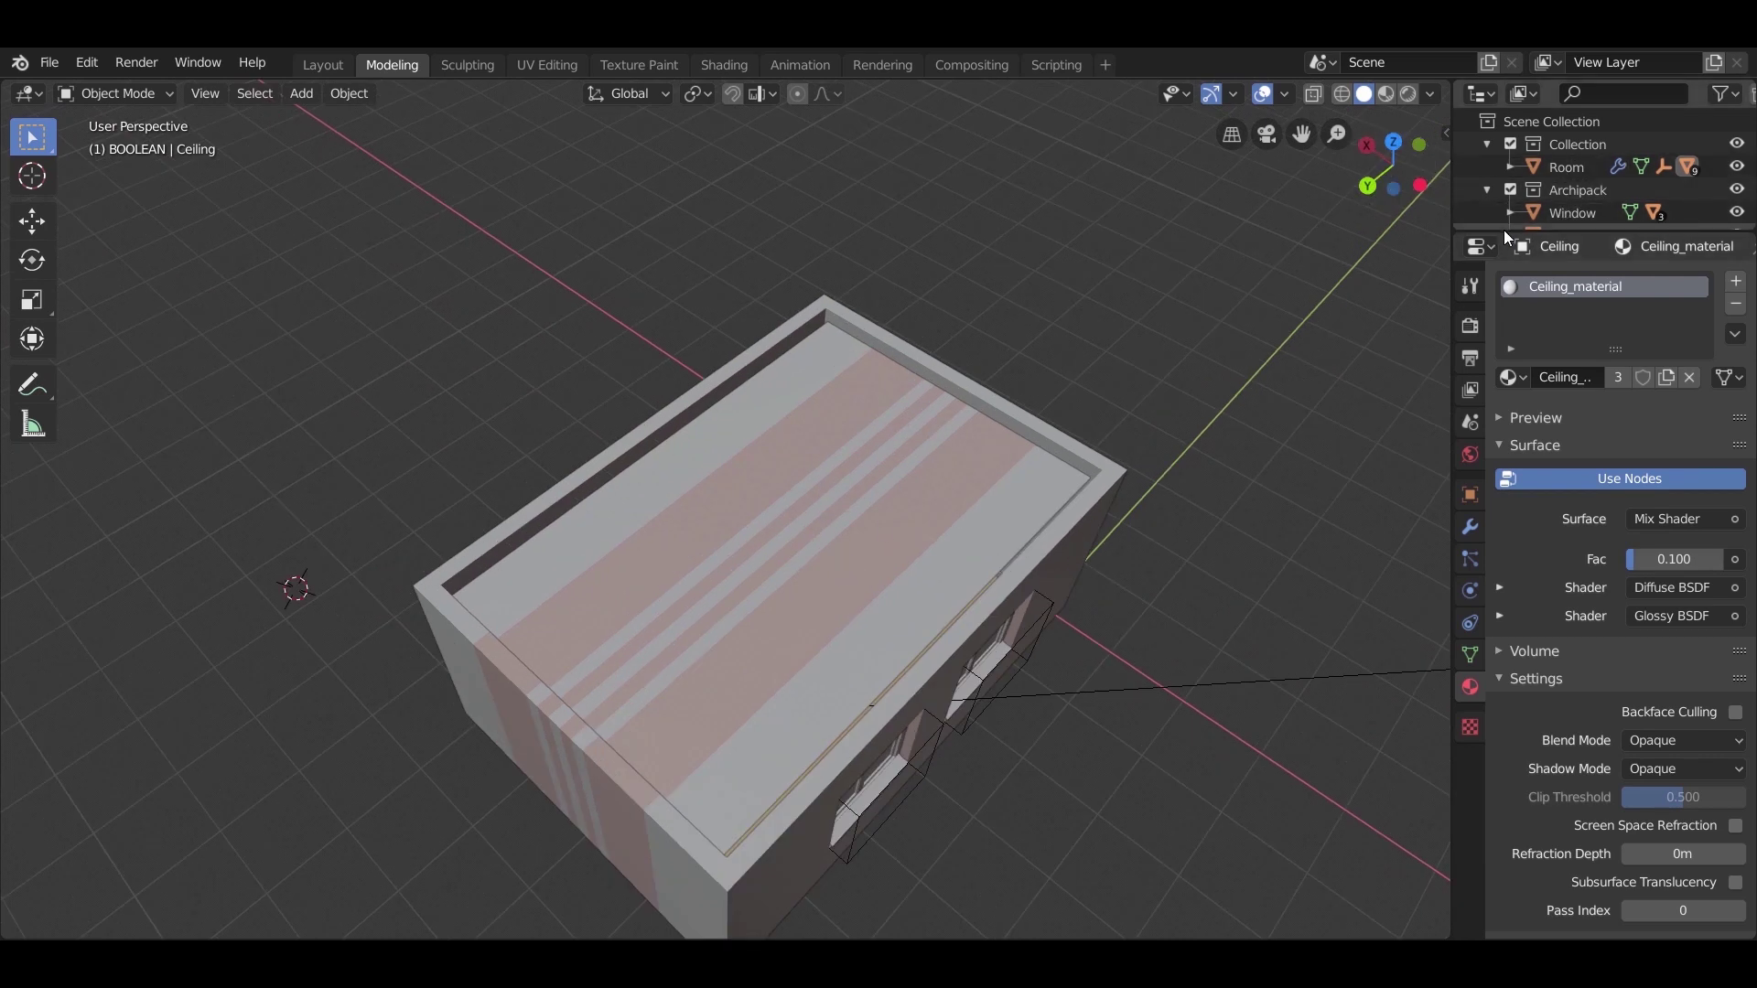
Step: Enlarge the Outliner and collapse the Collection, Archipack, BOOLEAN and light collections
drag(1502, 230, 1498, 530)
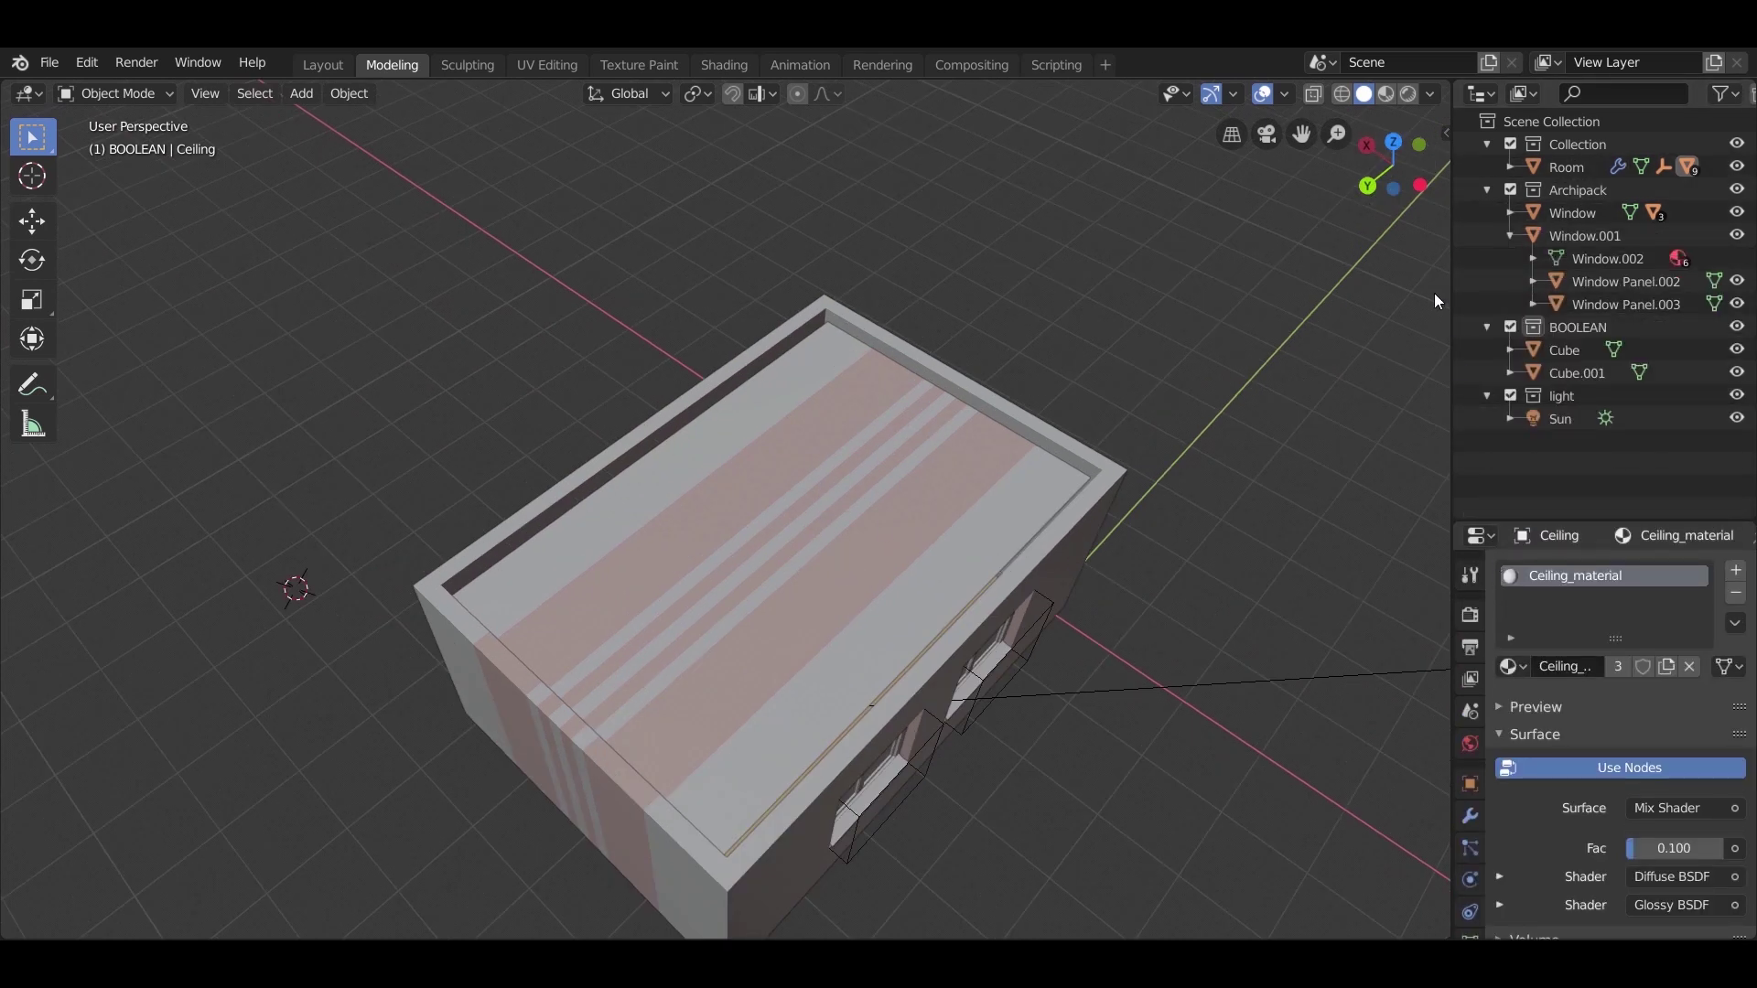
drag(1452, 290, 1341, 293)
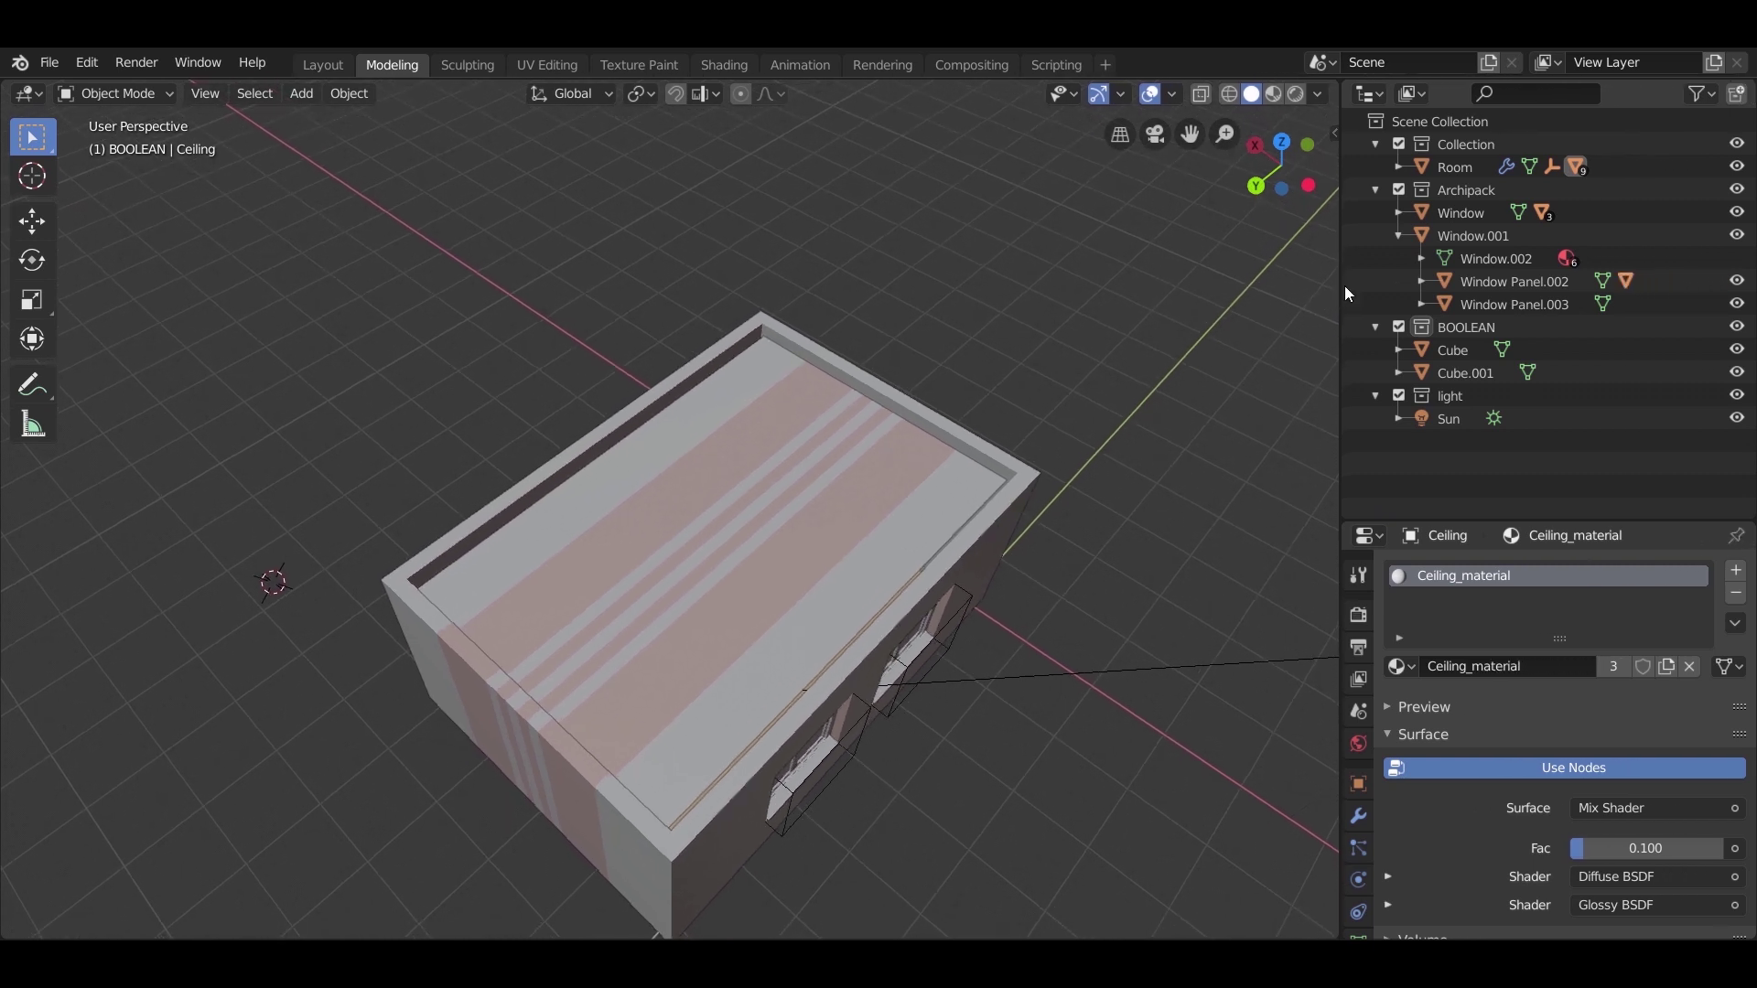
click(1375, 144)
click(1376, 166)
click(1376, 190)
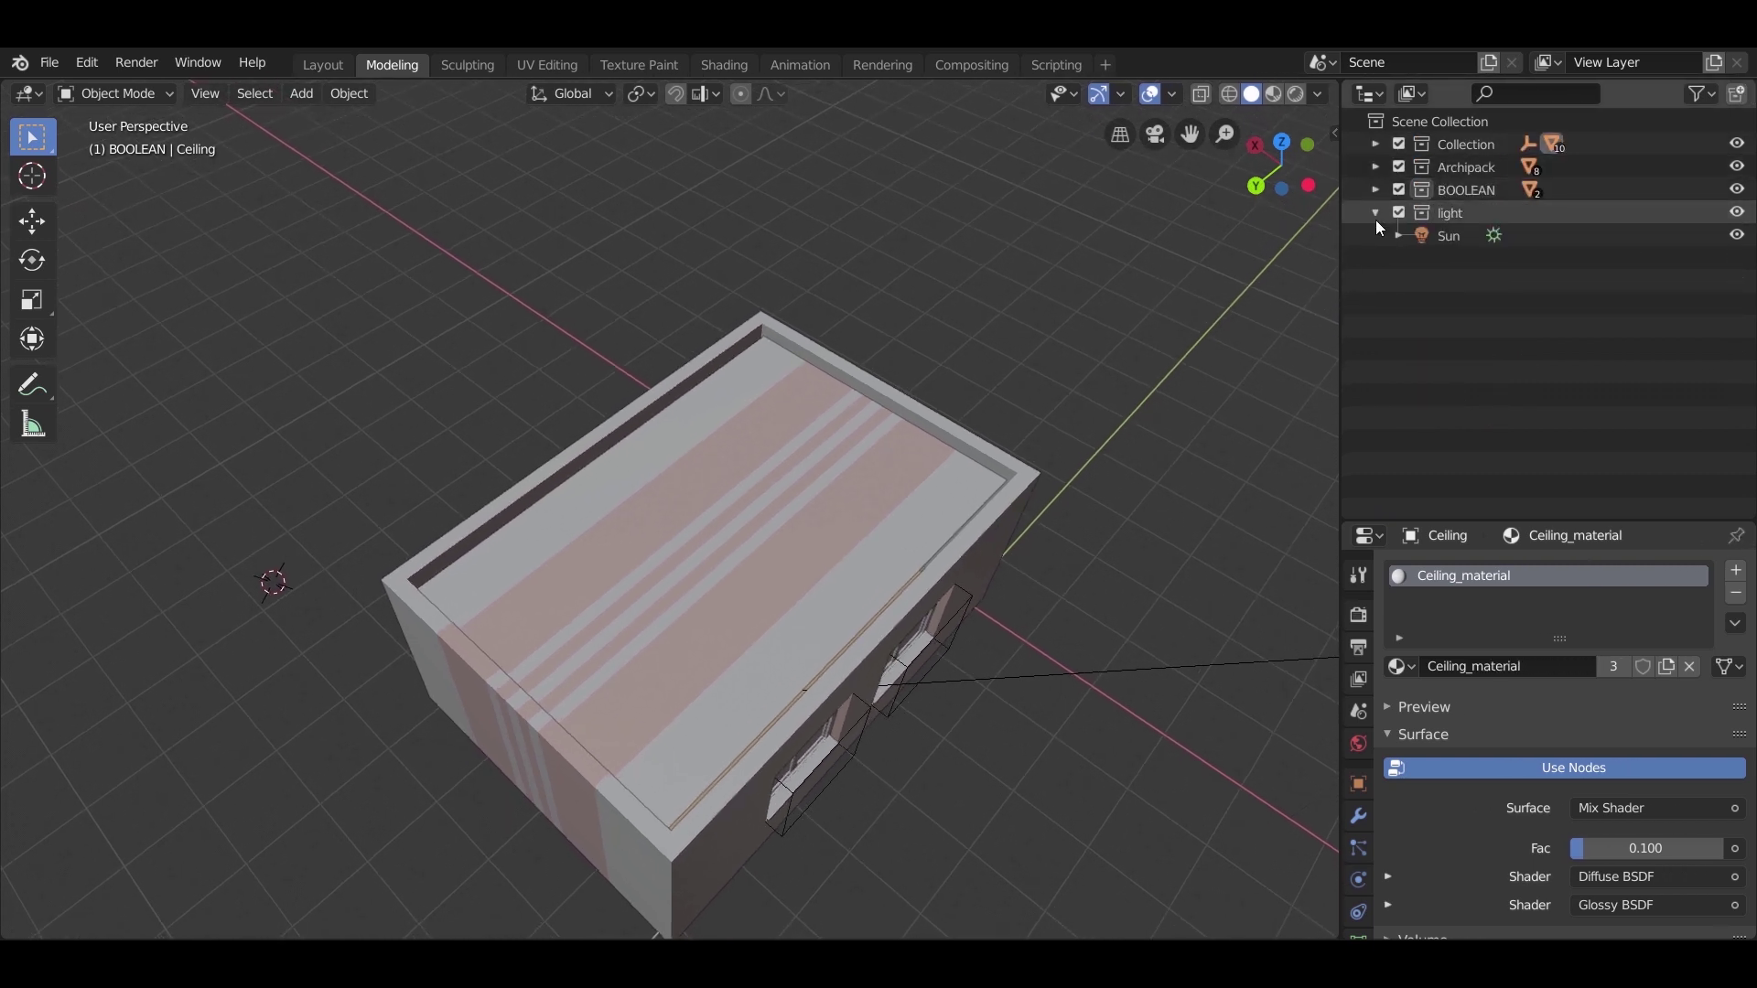
click(1375, 212)
Step: Create a new collection in the scene and rename it spots
right_click(1411, 242)
click(1411, 242)
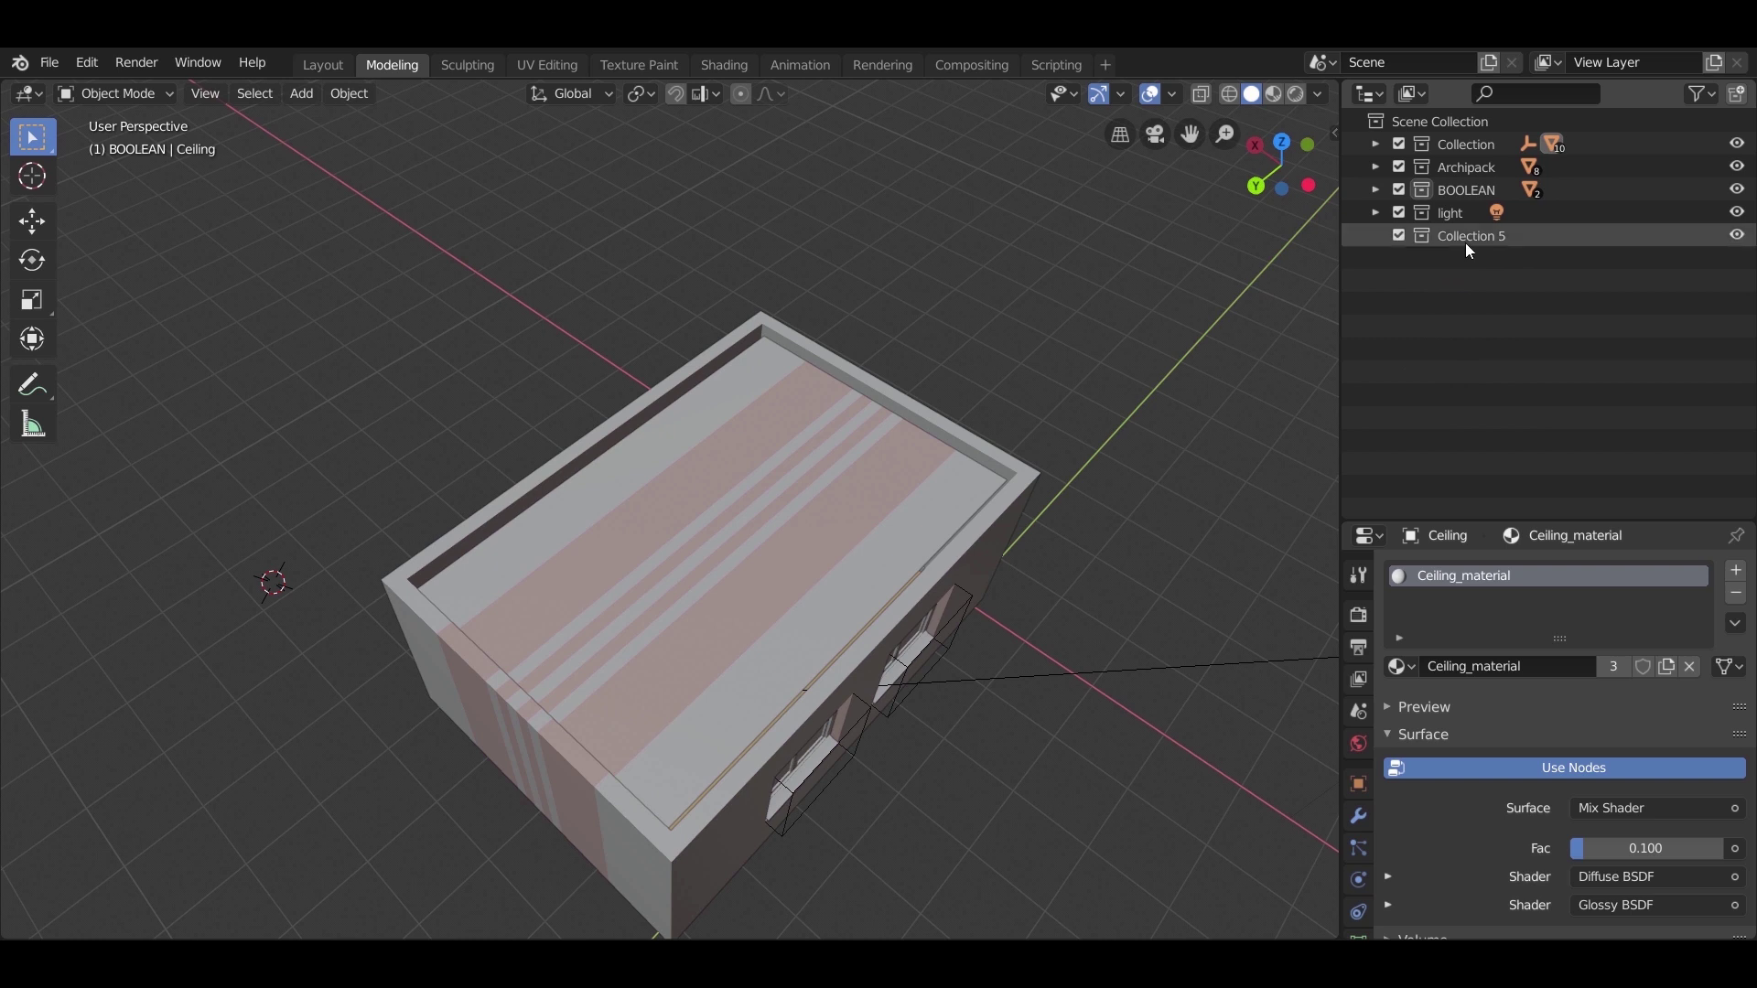
double_click(1466, 240)
text(spots)
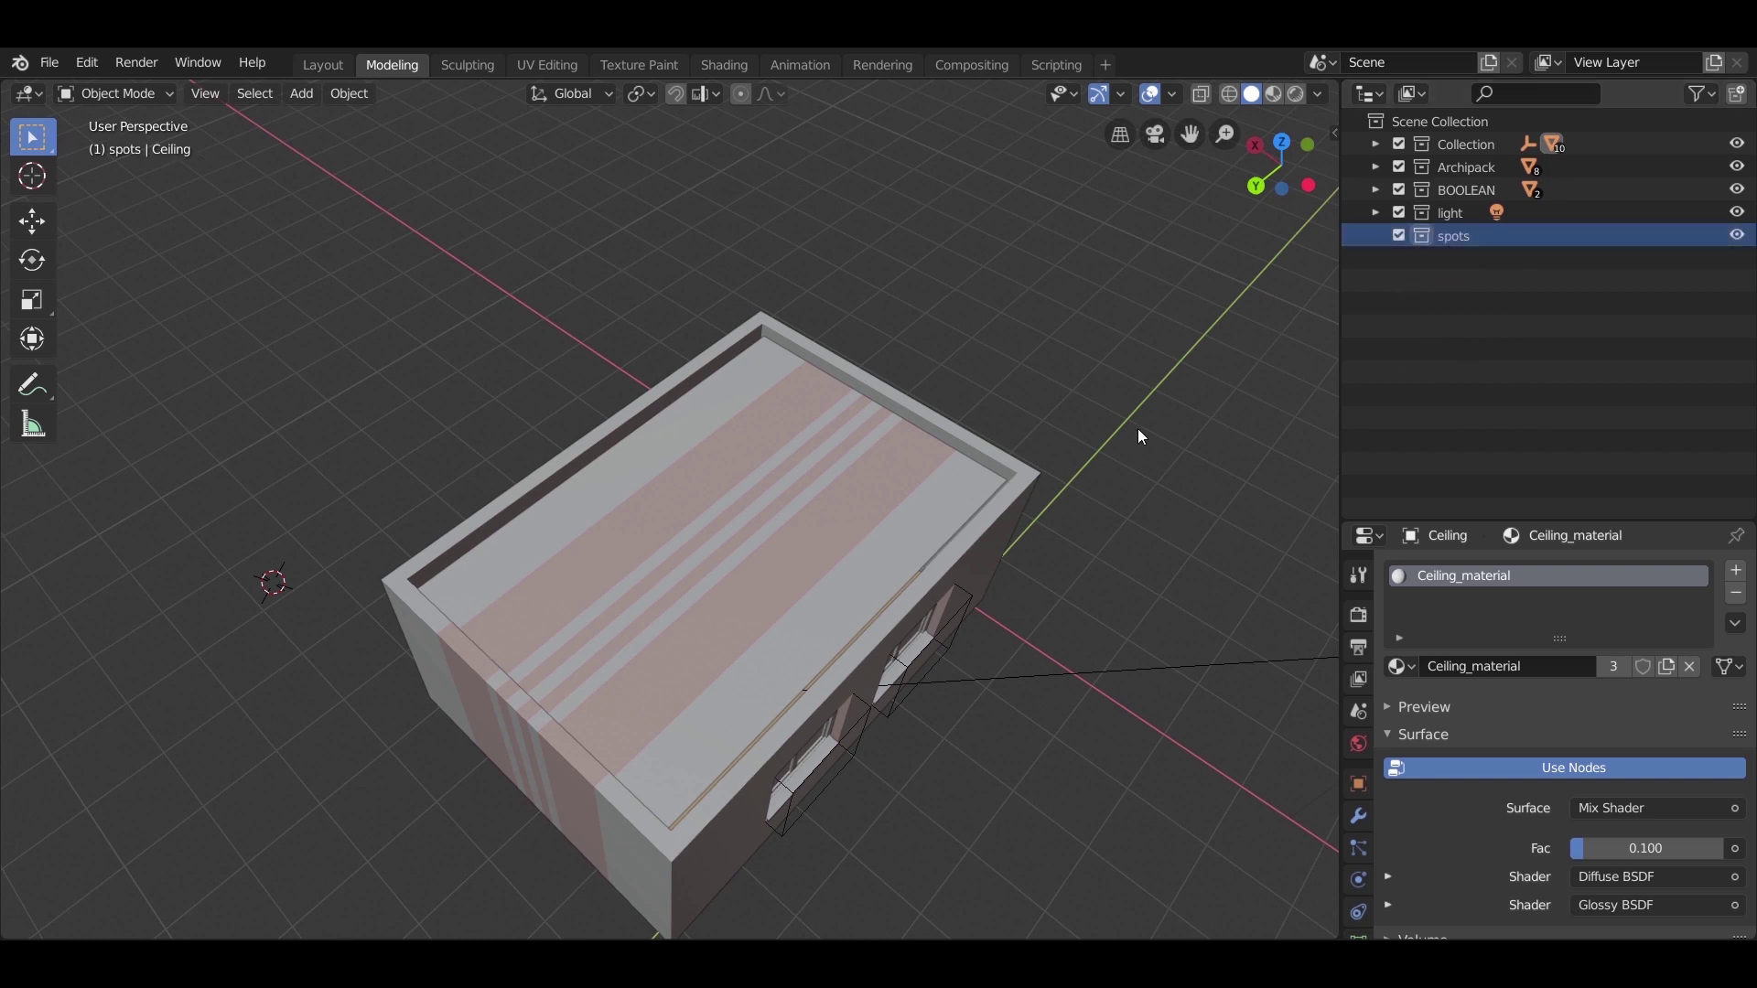
Step: Paste the spotlight into the spots collection and, in top view, scale it by about 0.113 and again by about 0.451
key(ctrl+v)
scroll(1076, 432, down, 4)
key(KP_7)
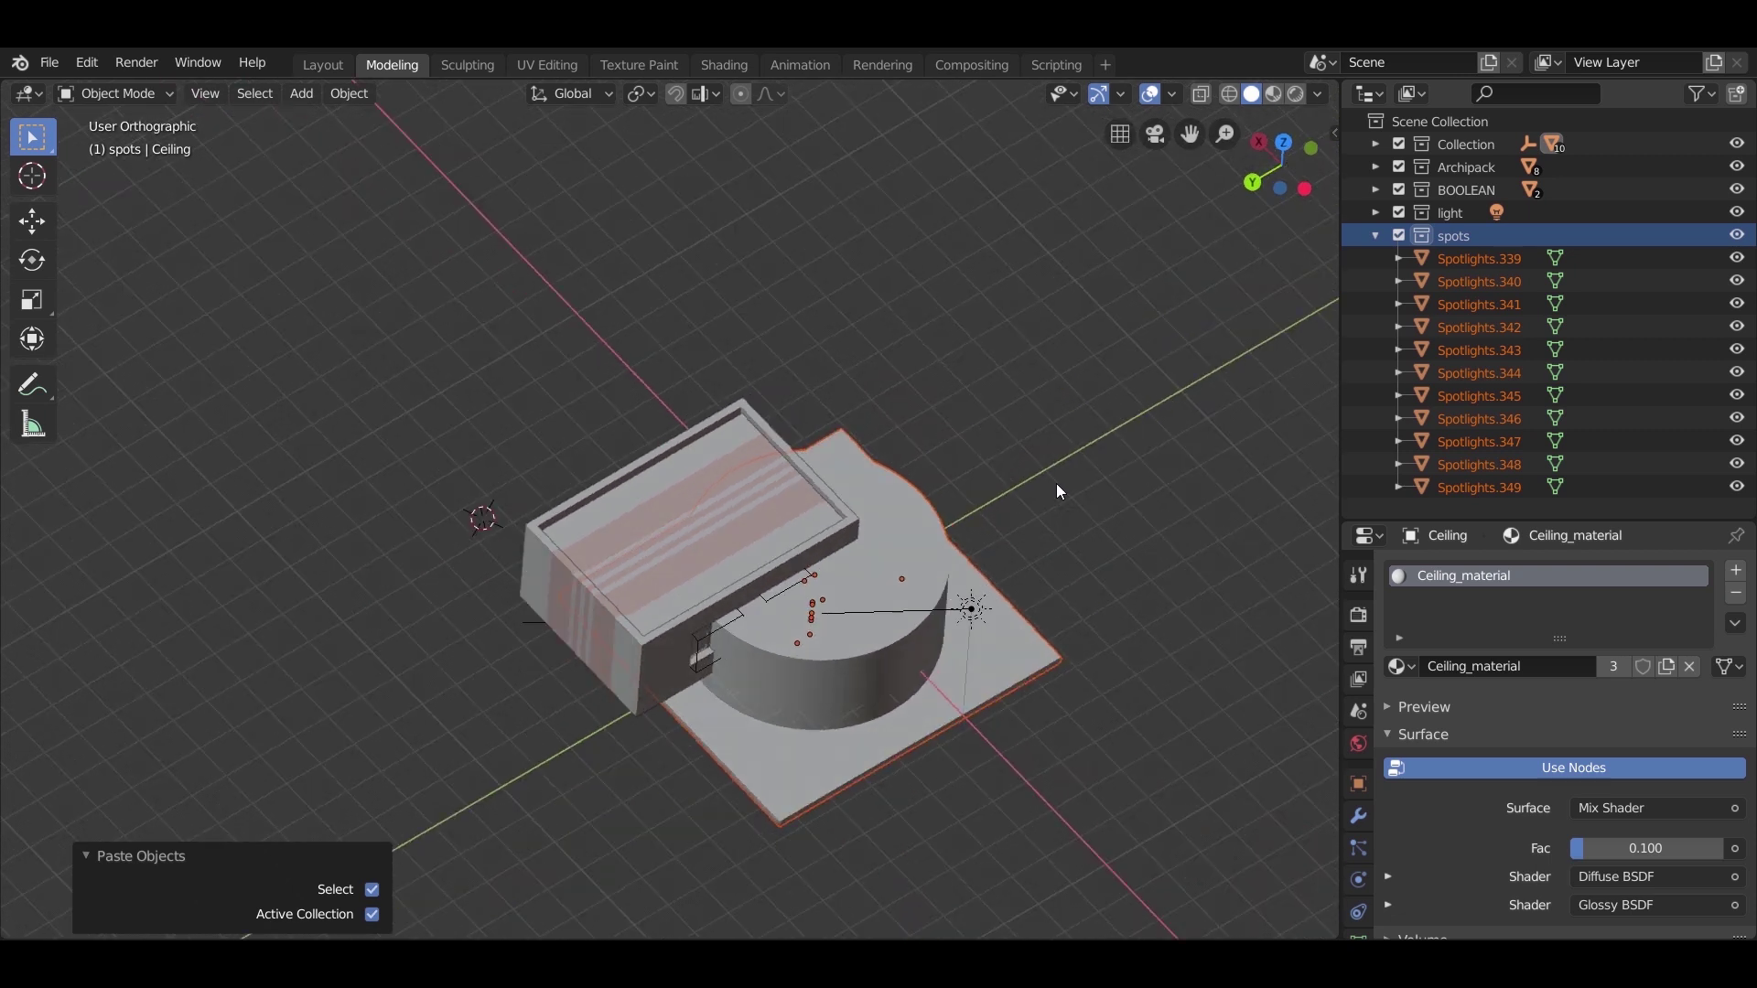
key(s)
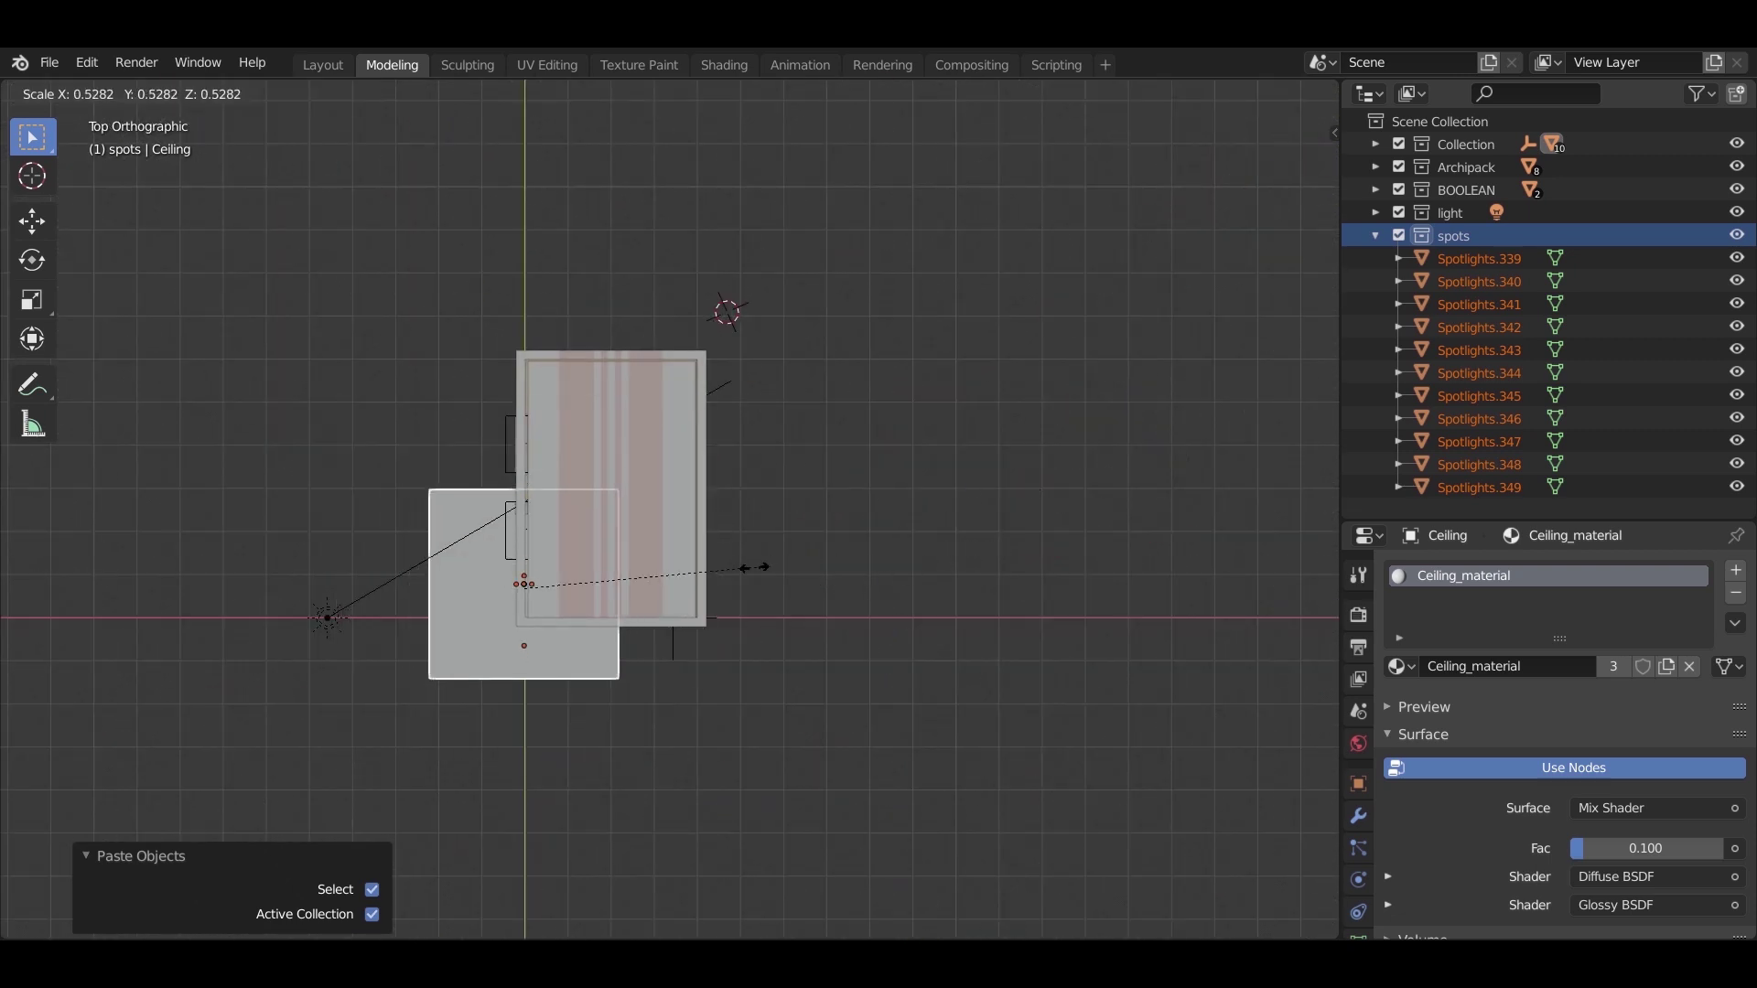
click(577, 584)
scroll(540, 586, up, 5)
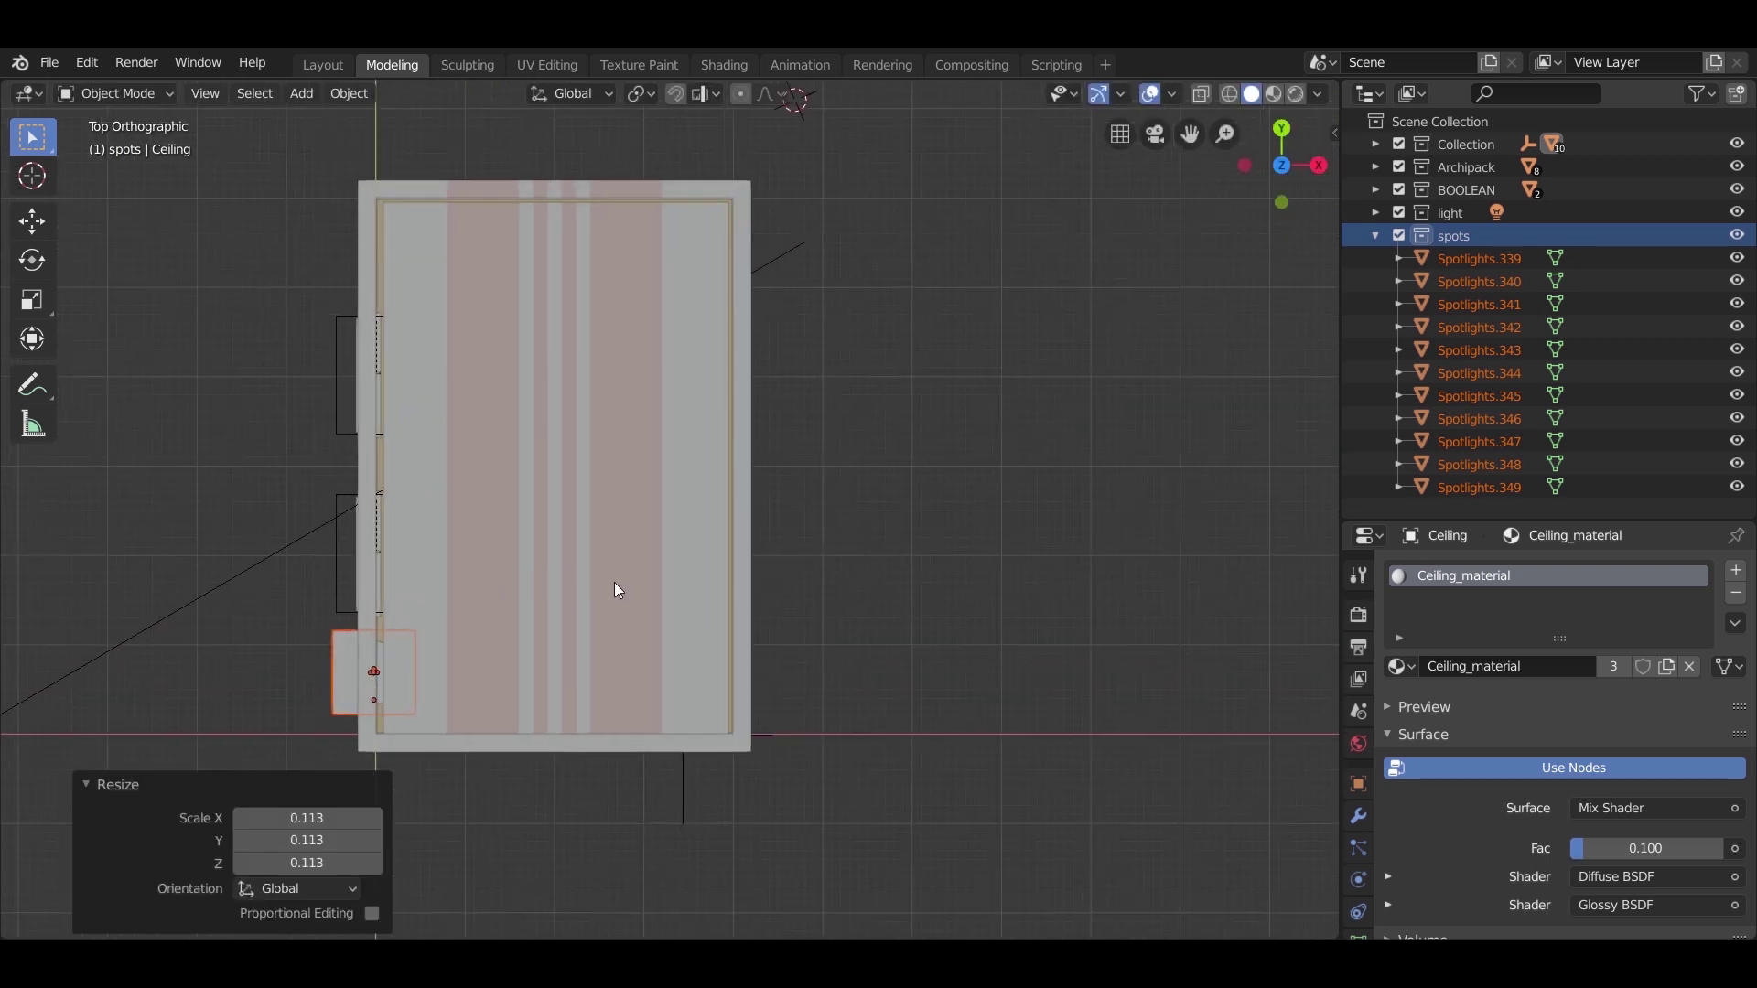
key(s)
click(756, 673)
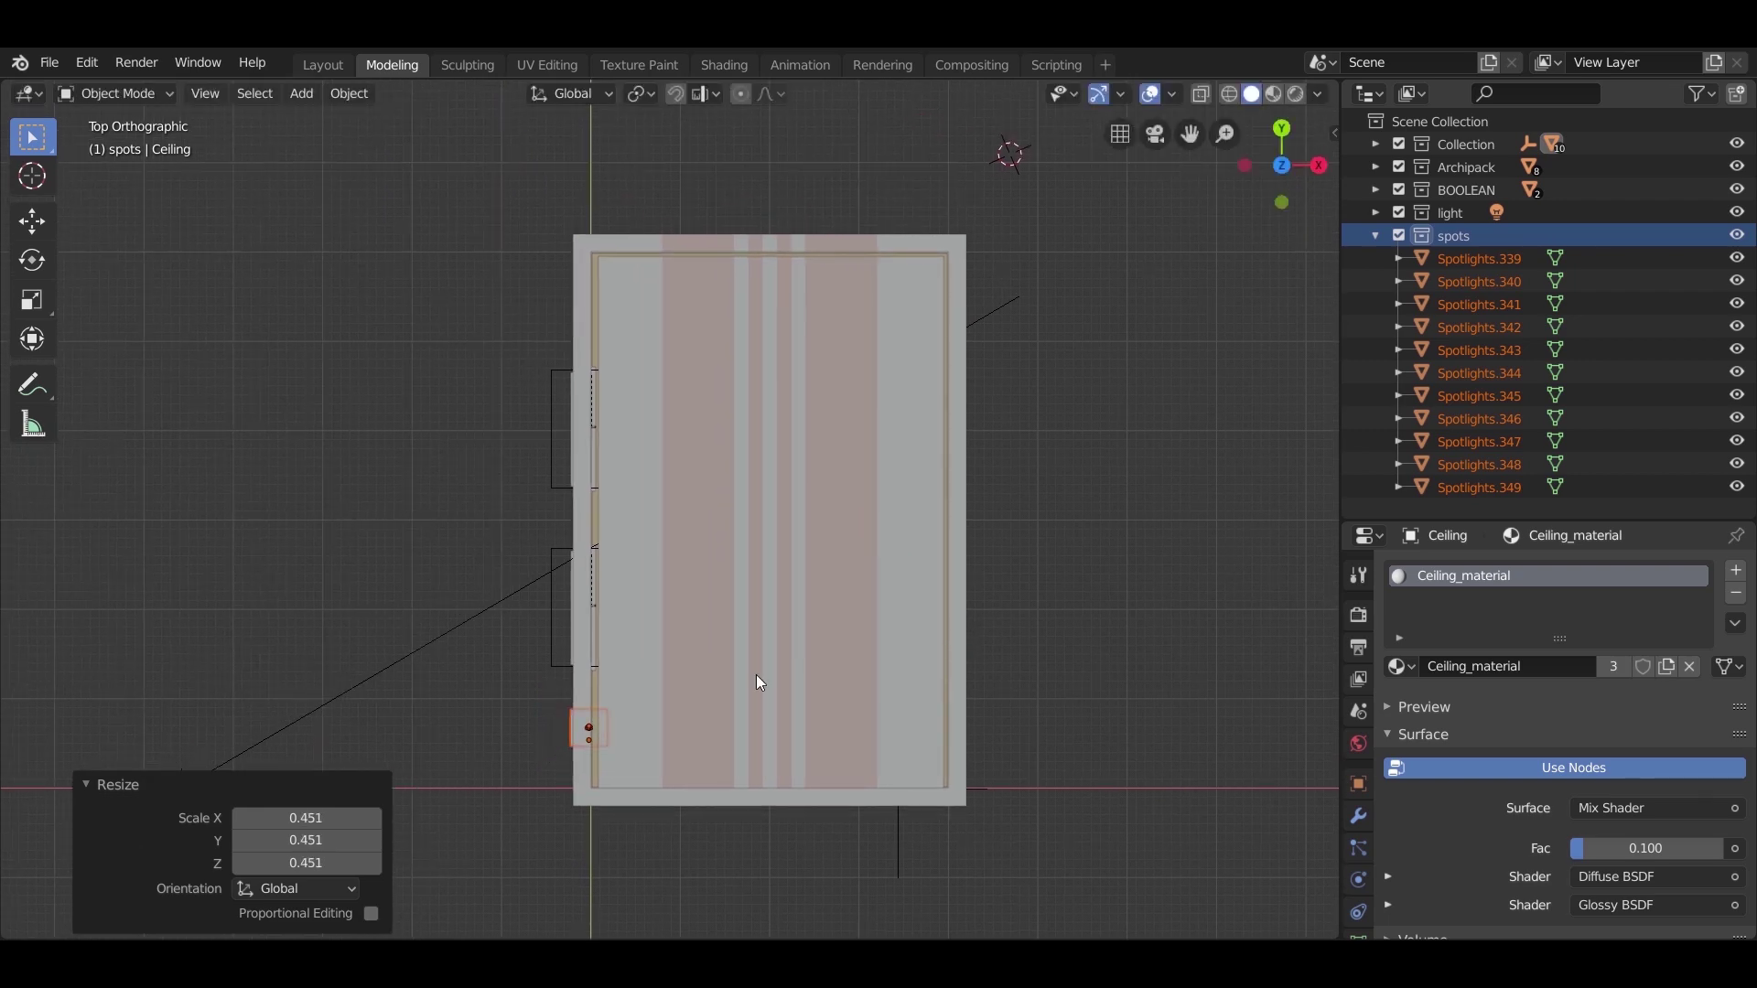
Step: Move the spotlight about 0.038 m in X and 5.33 m in Y, locking Z, to the room's upper-left corner
key(g)
key(shift+z)
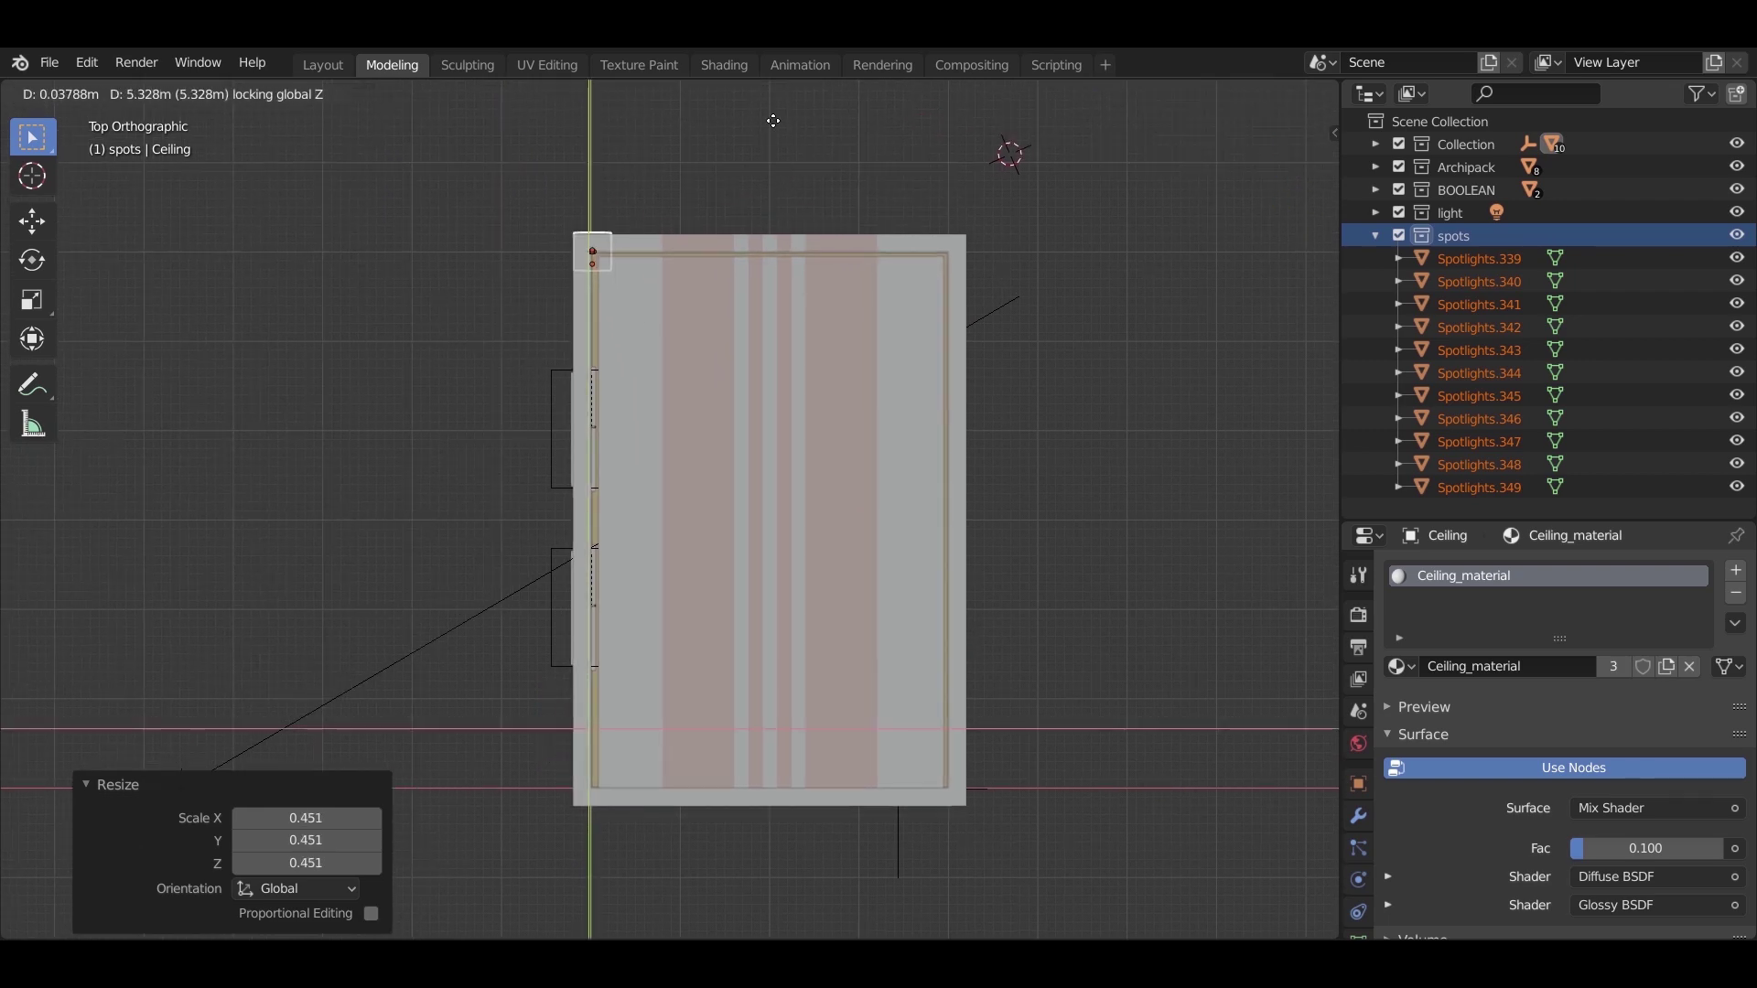
click(773, 120)
scroll(651, 161, up, 6)
shift+middle_drag(645, 180, 677, 934)
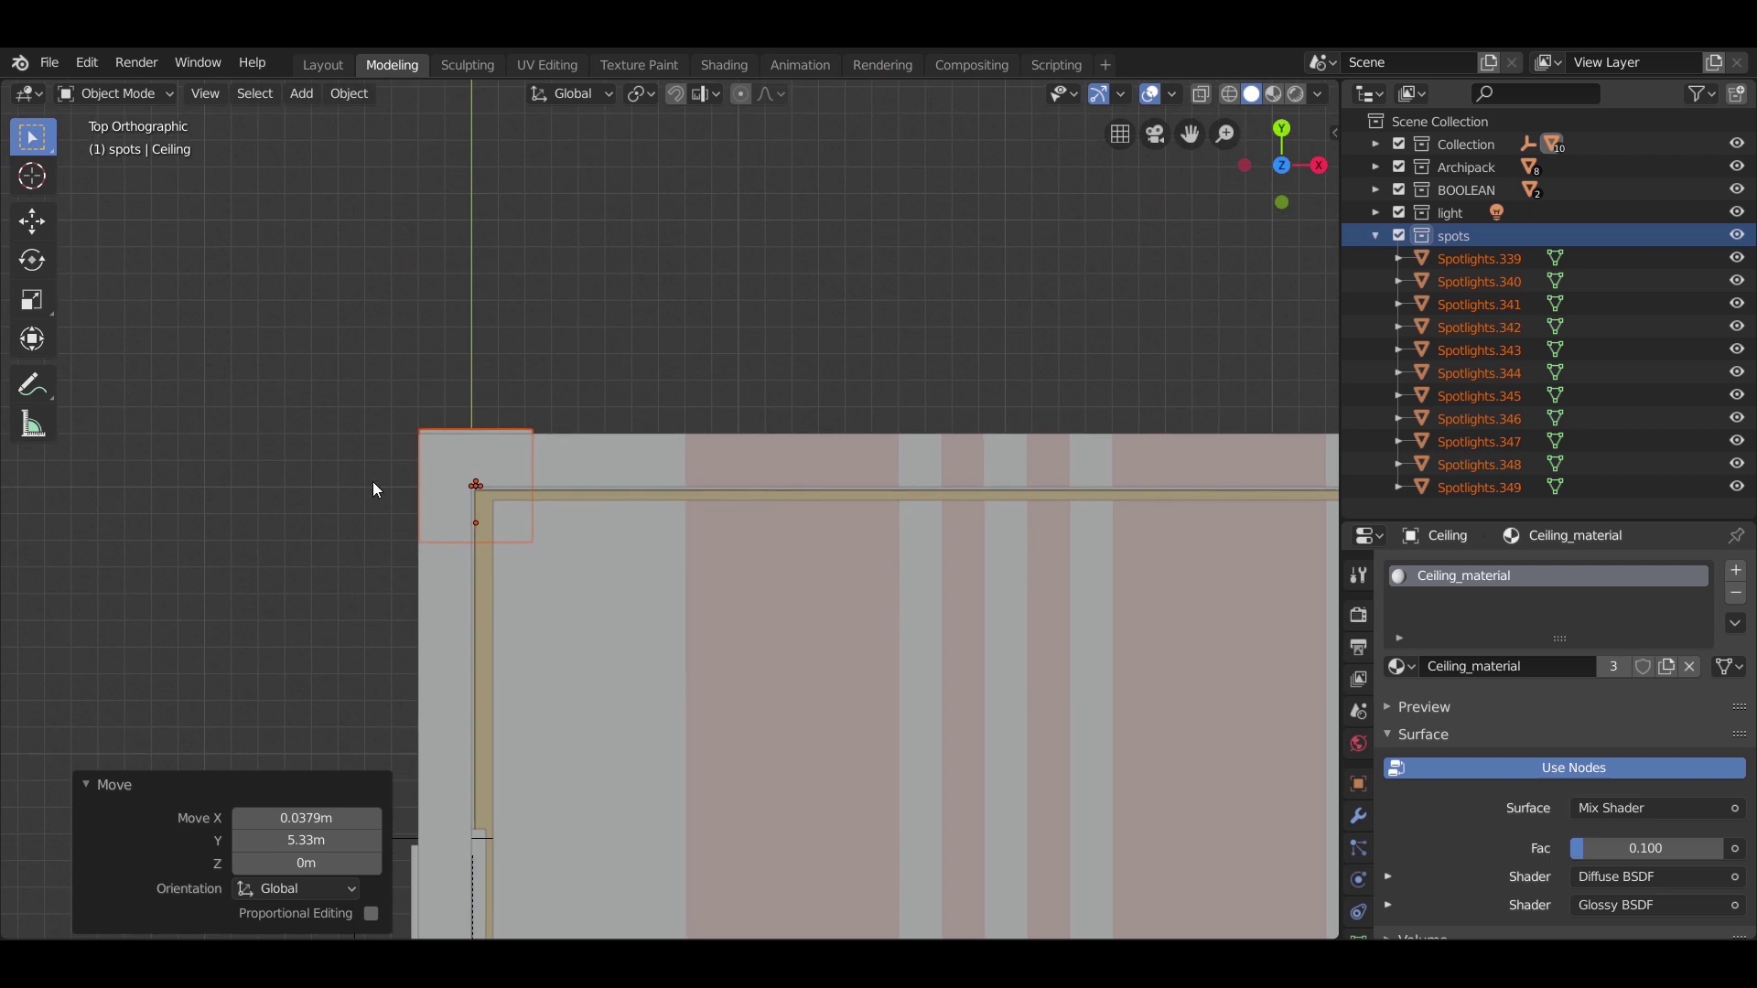
Step: Scale the spotlight by about 0.129 and again by about 0.929 at the room corner
scroll(377, 490, up, 2)
key(s)
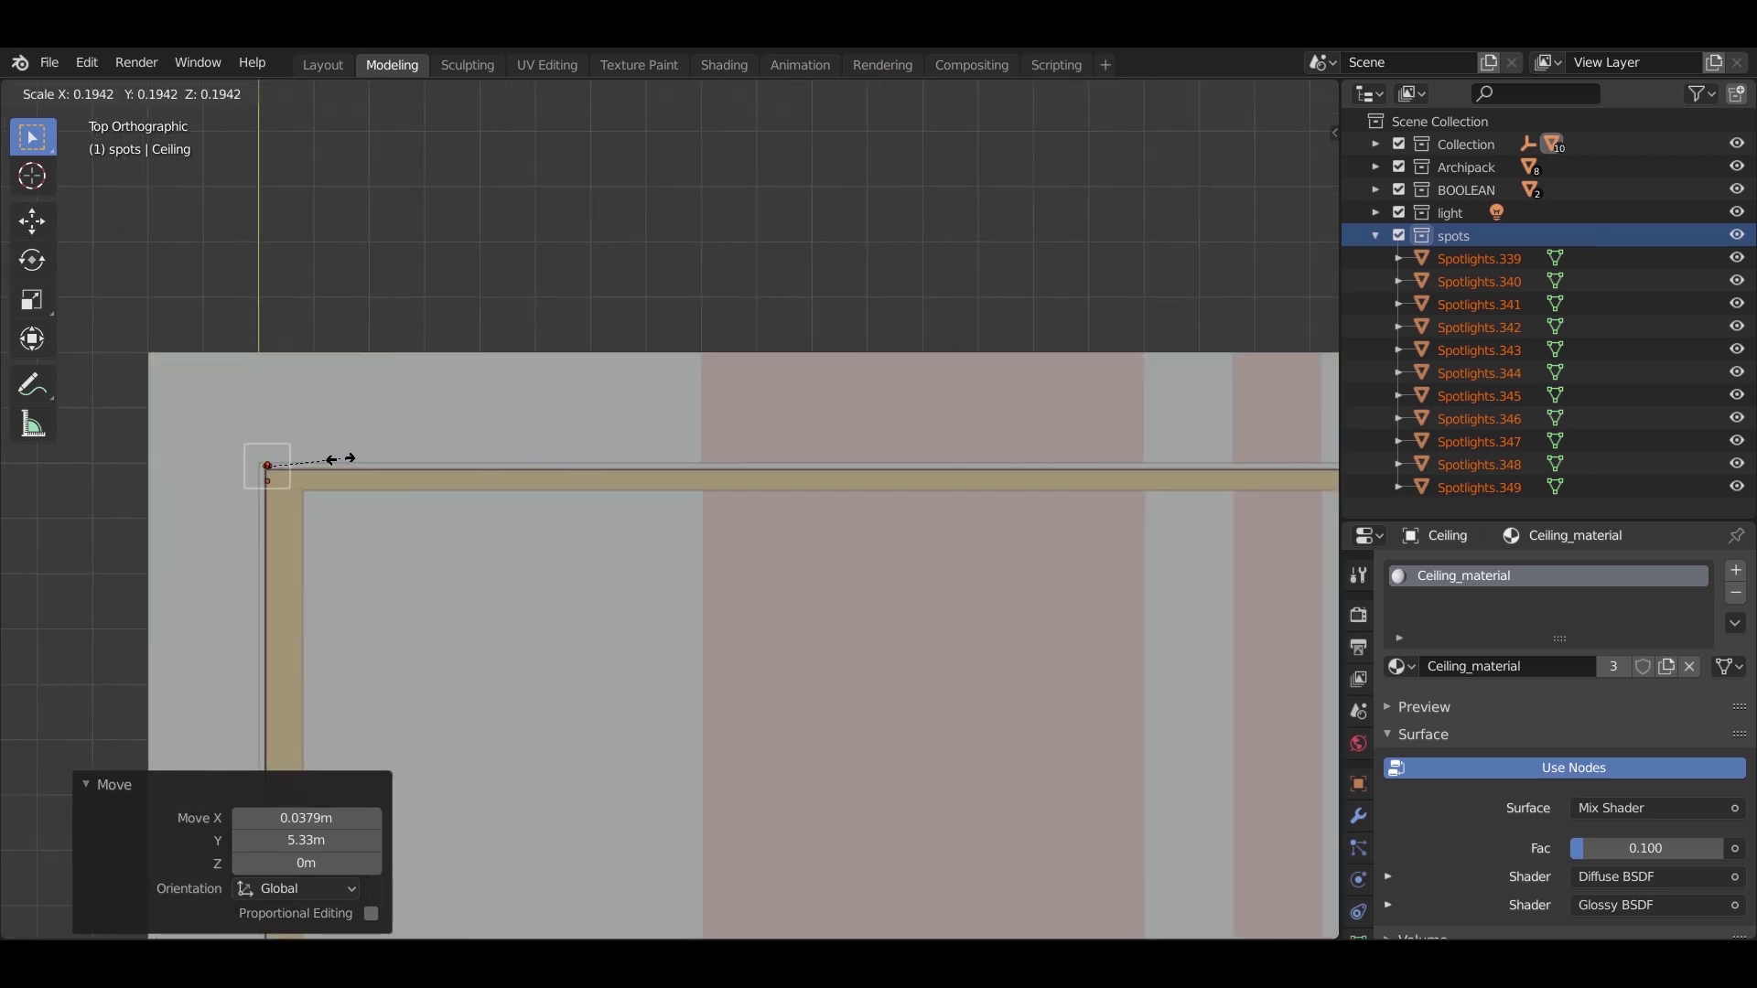
click(314, 460)
shift+middle_drag(388, 466, 559, 381)
scroll(559, 381, up, 4)
key(s)
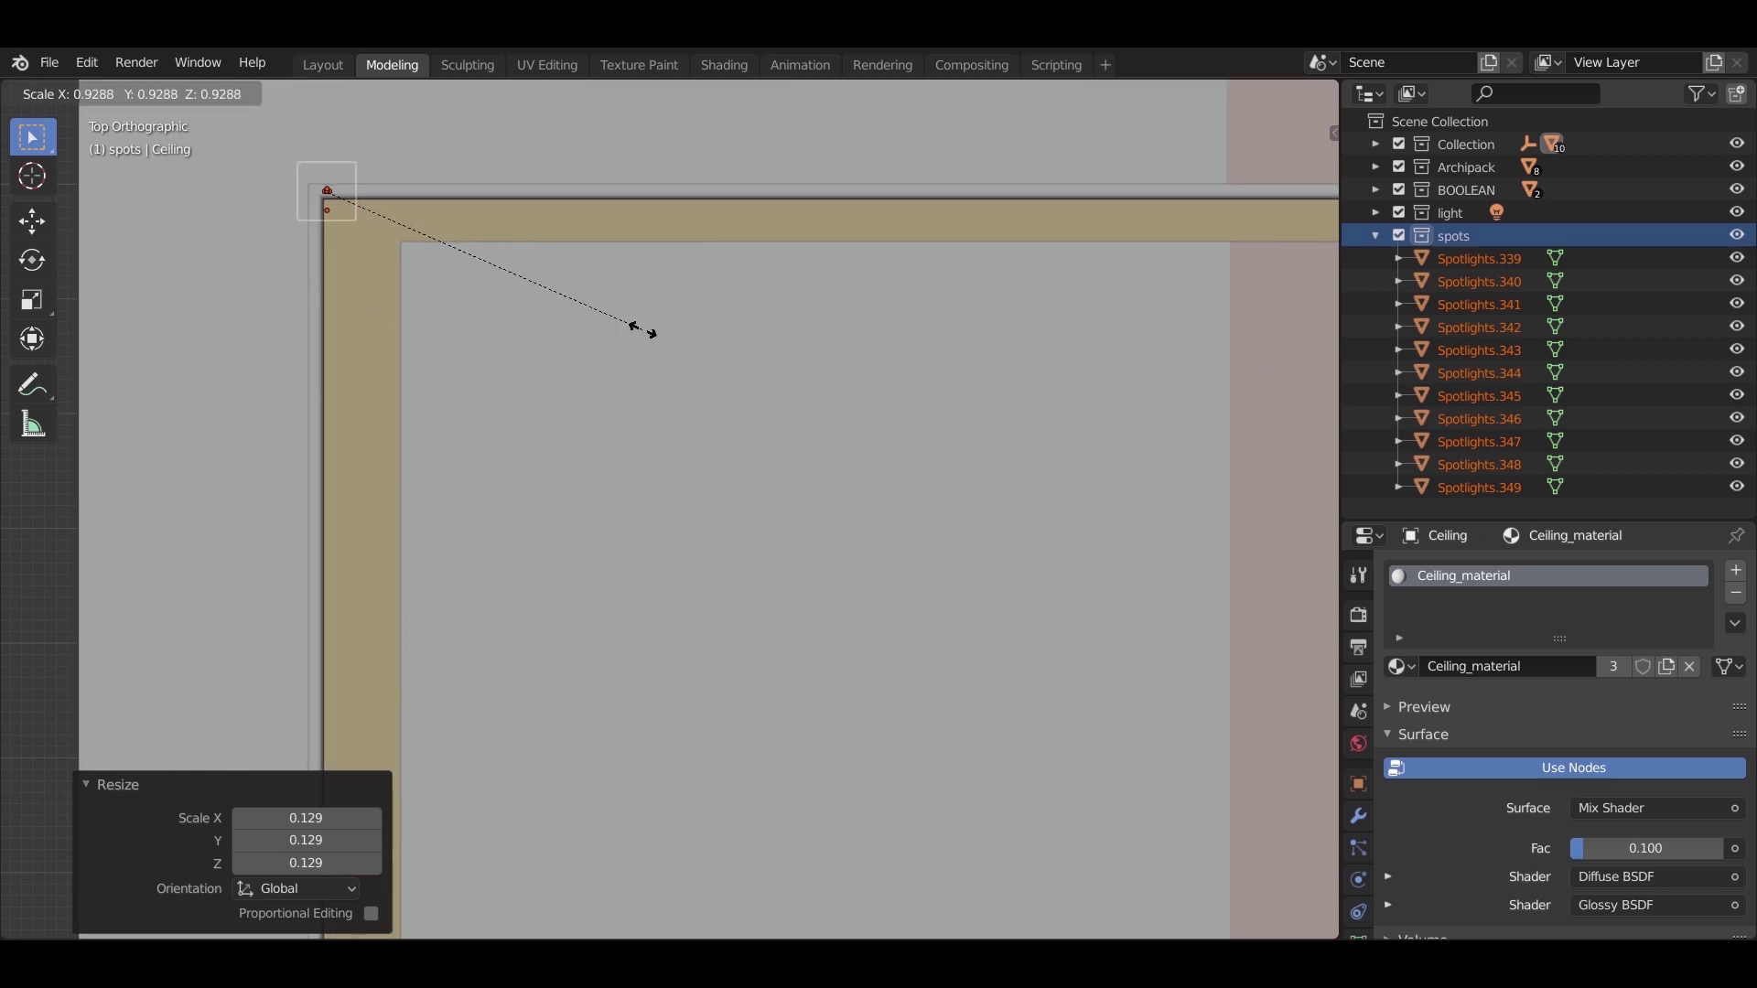
click(656, 335)
Step: Nudge the spotlight about -0.0024 m along Y to align it with the room's inner corner
key(g)
key(z)
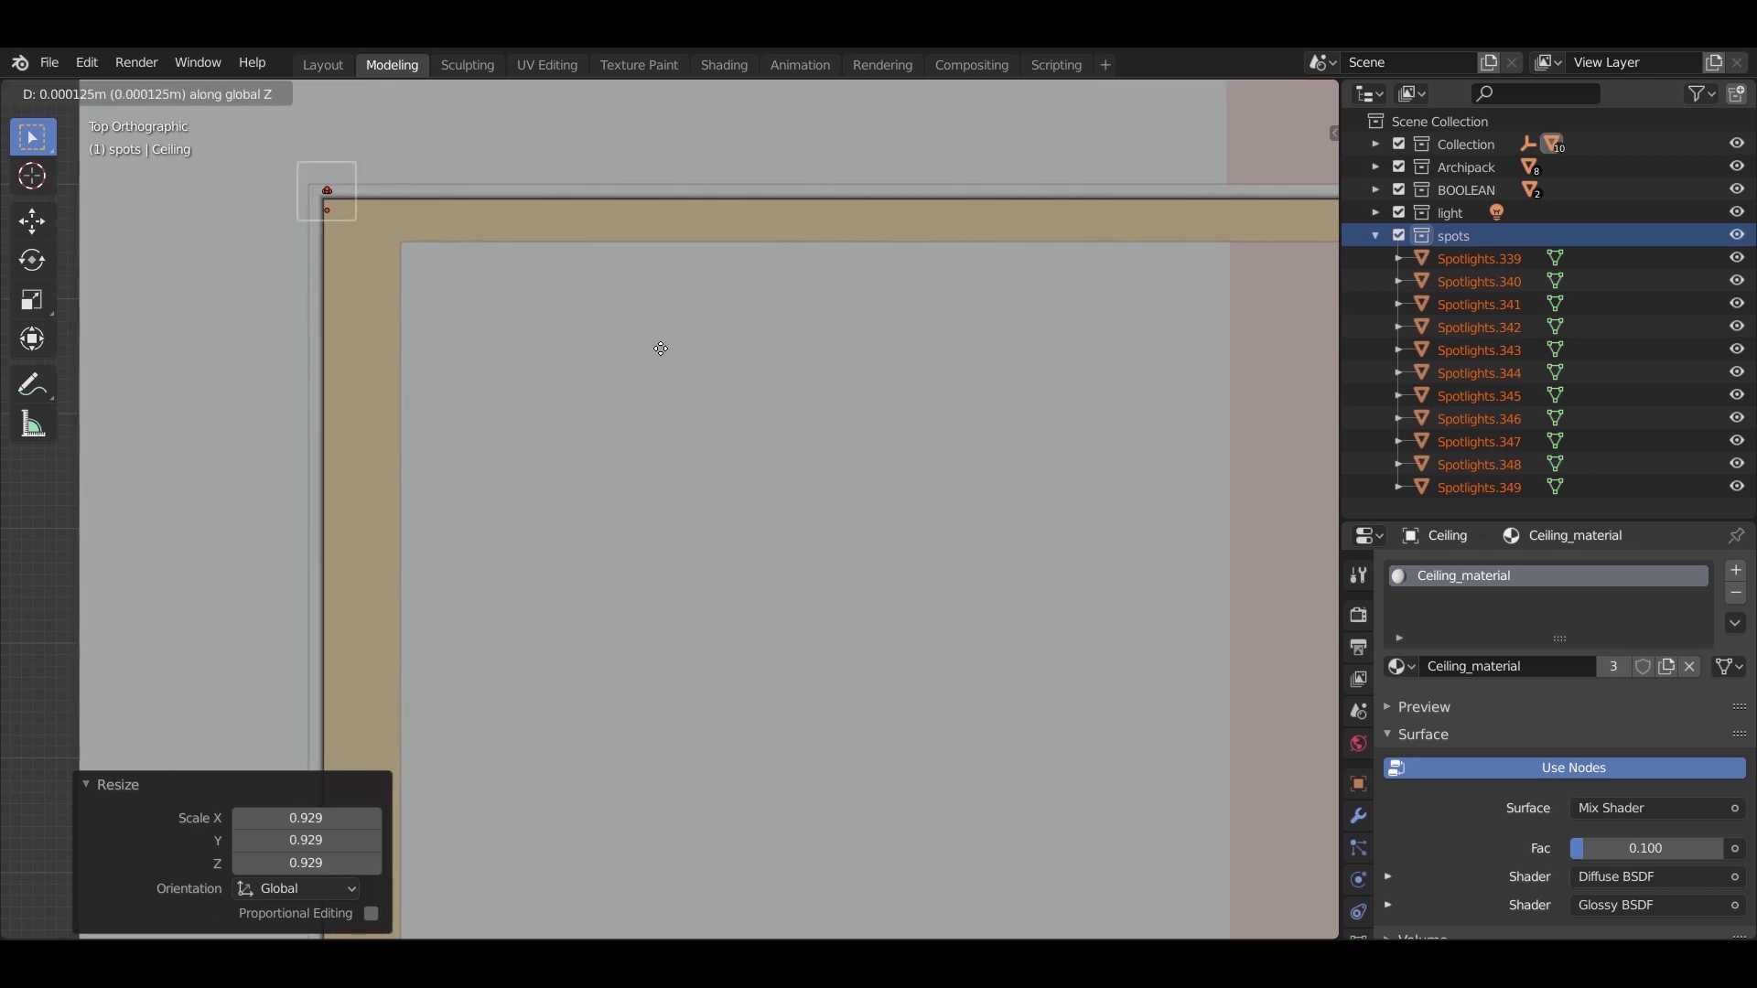
key(y)
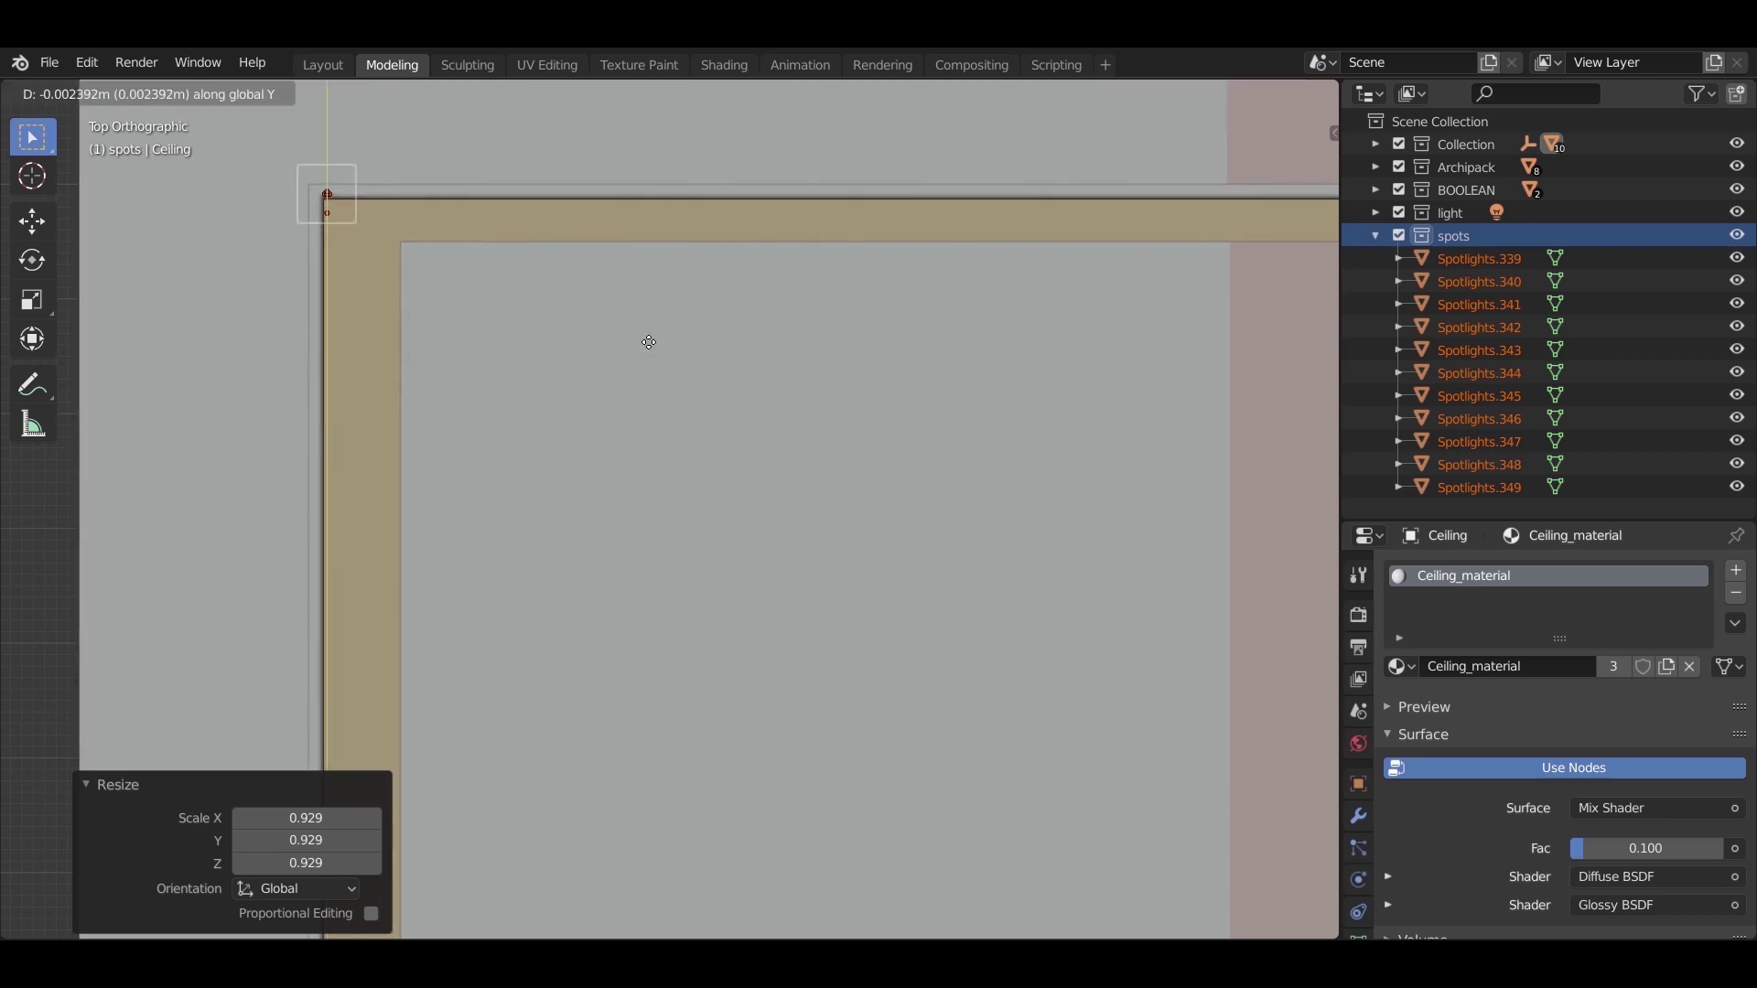
click(647, 341)
key(g)
key(x)
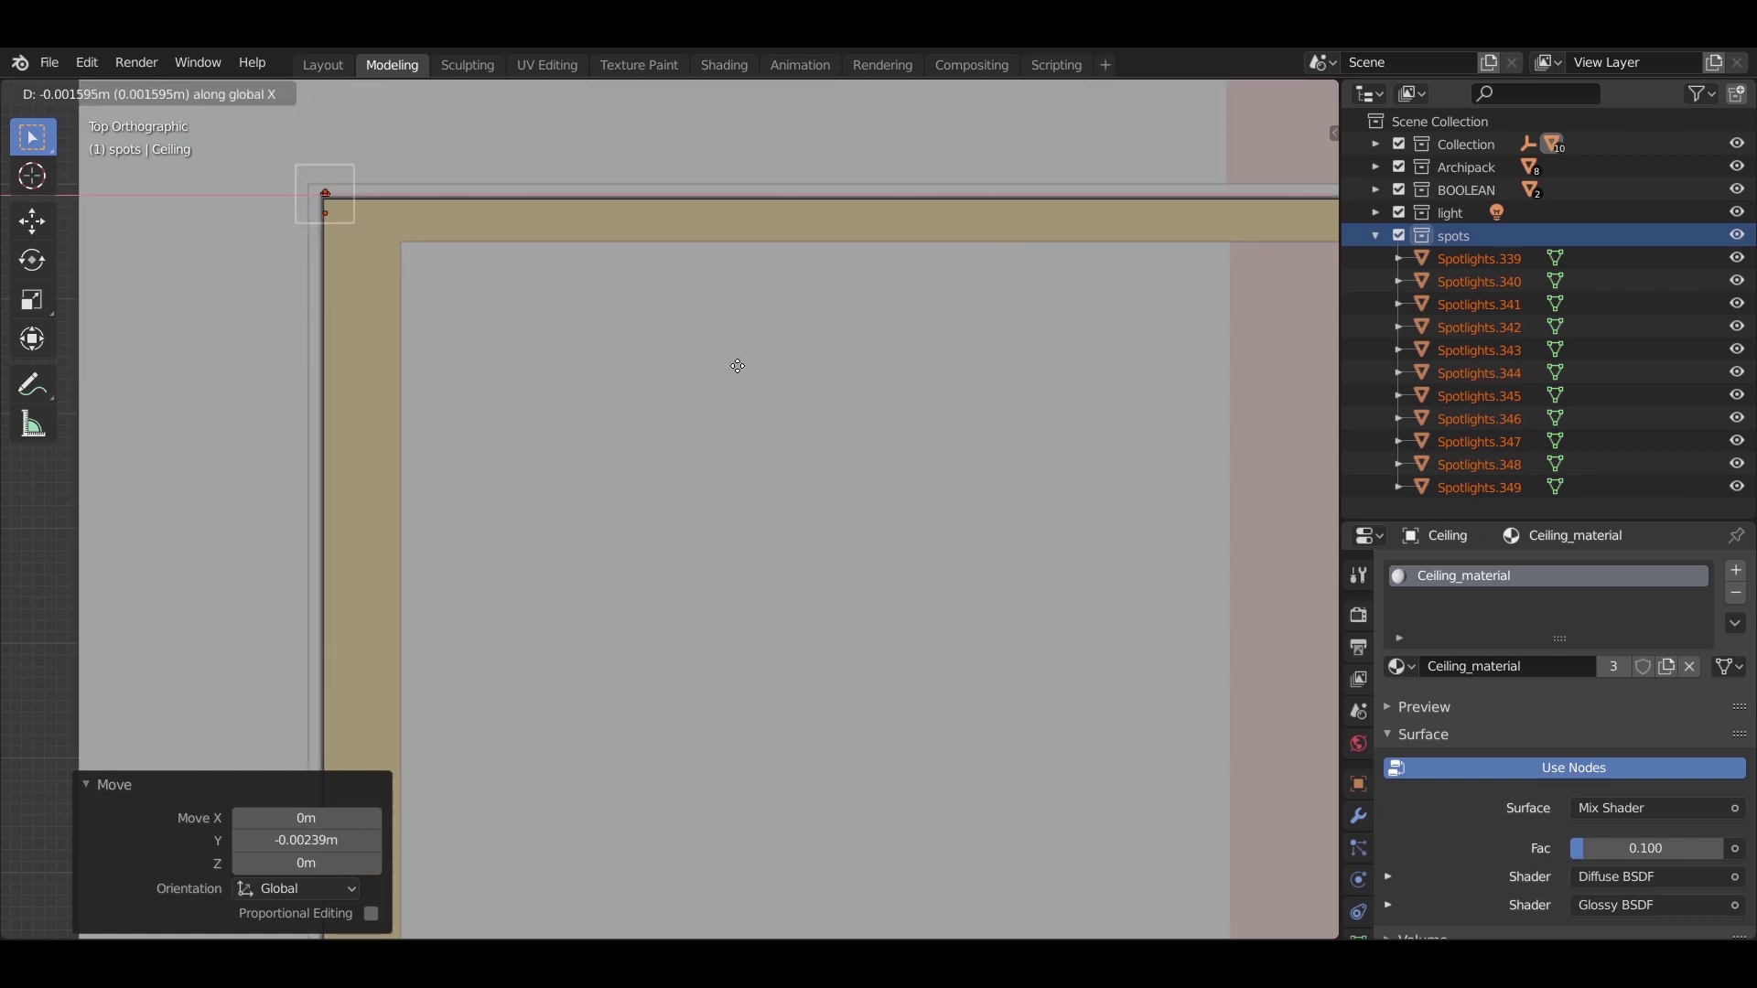
text(0)
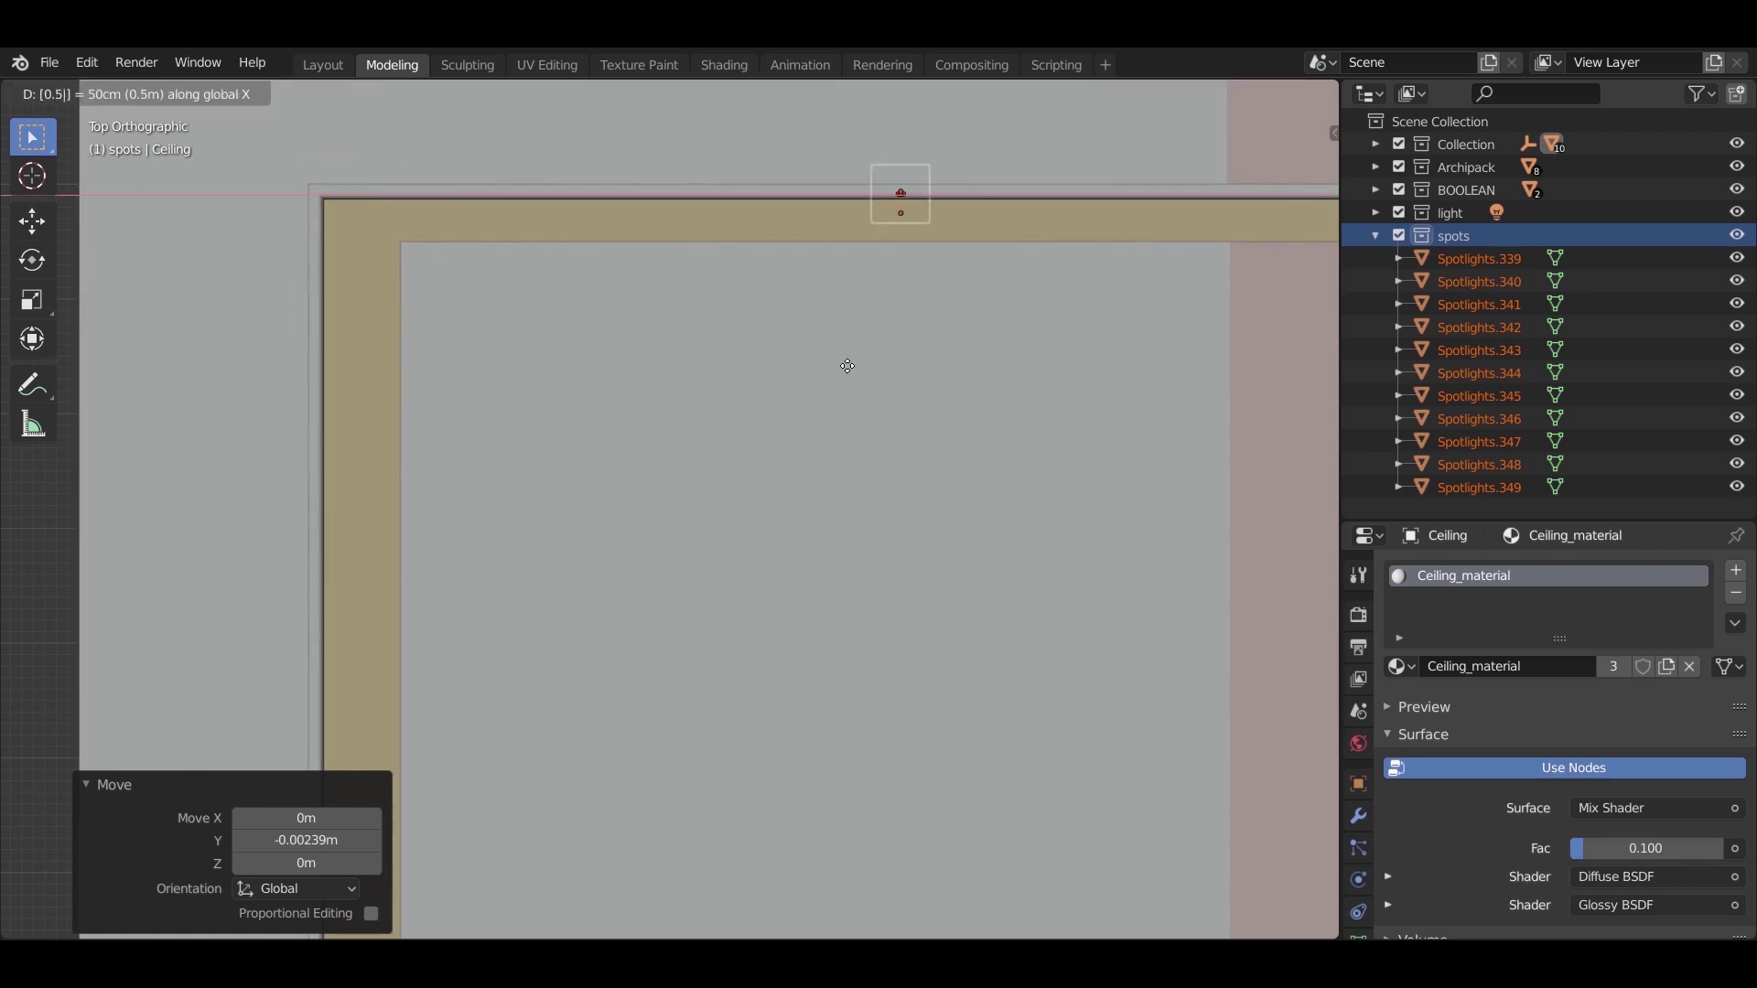
key(Escape)
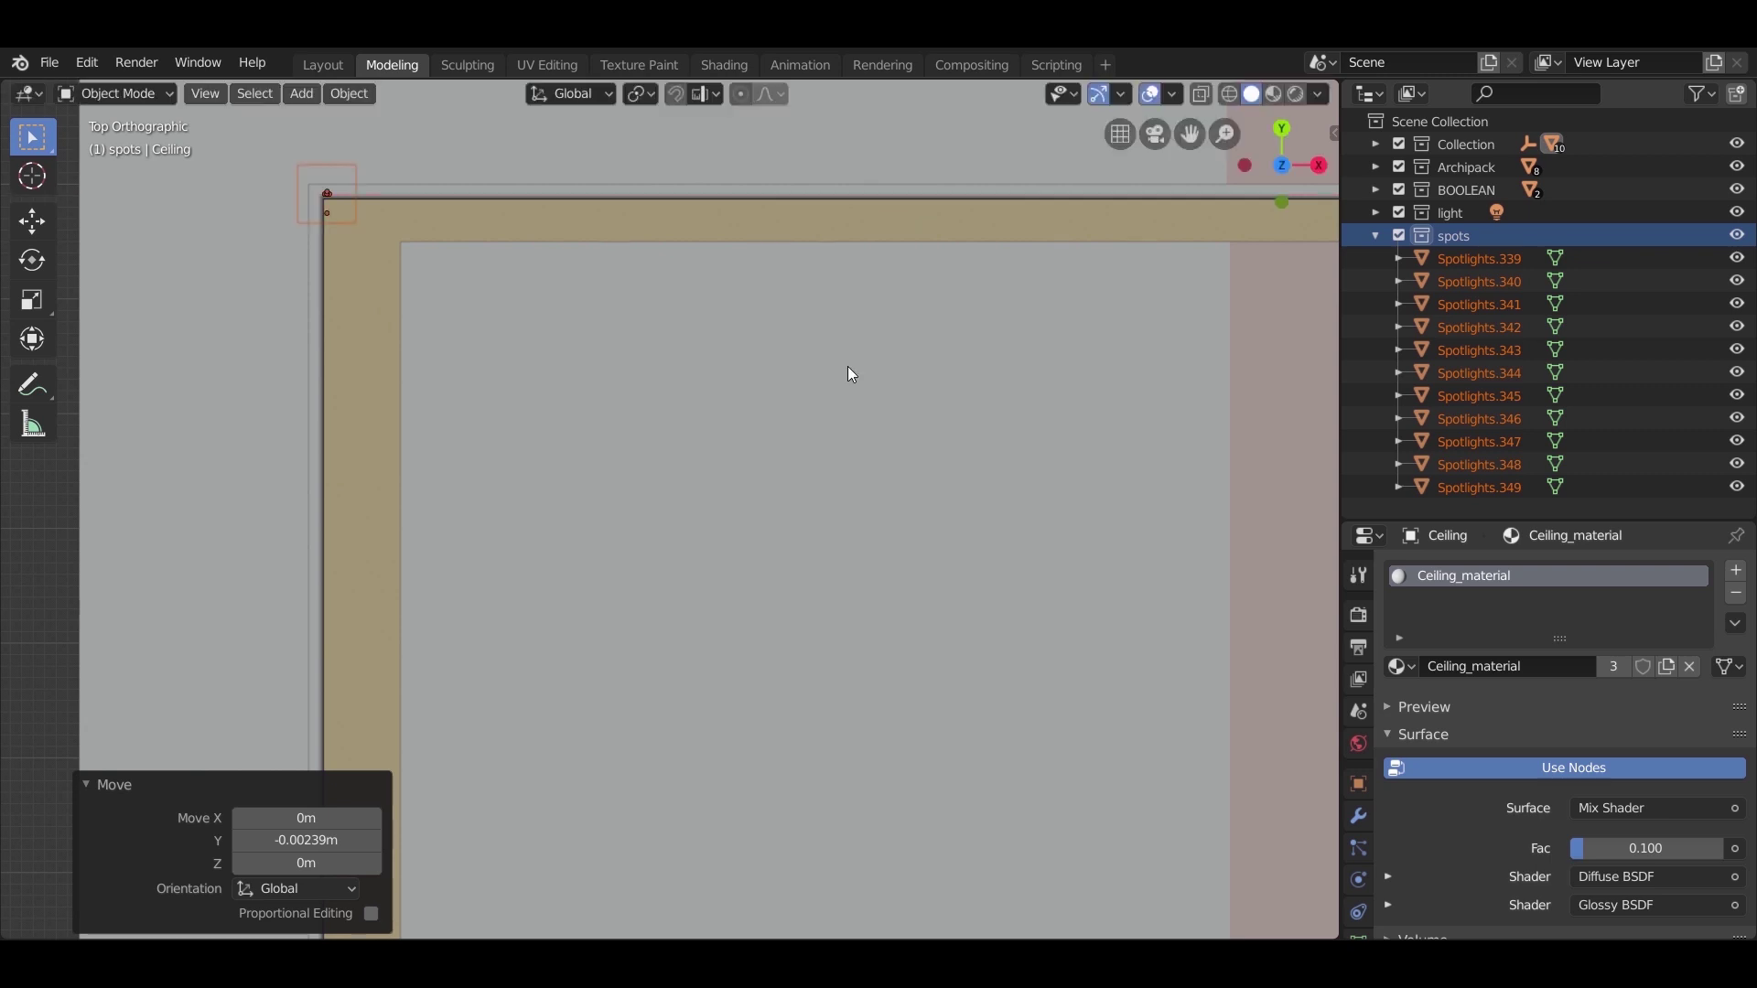
Step: Offset the spotlight from the room corner by 0.4 m along X and -0.5 m along Y
text(gx0.4)
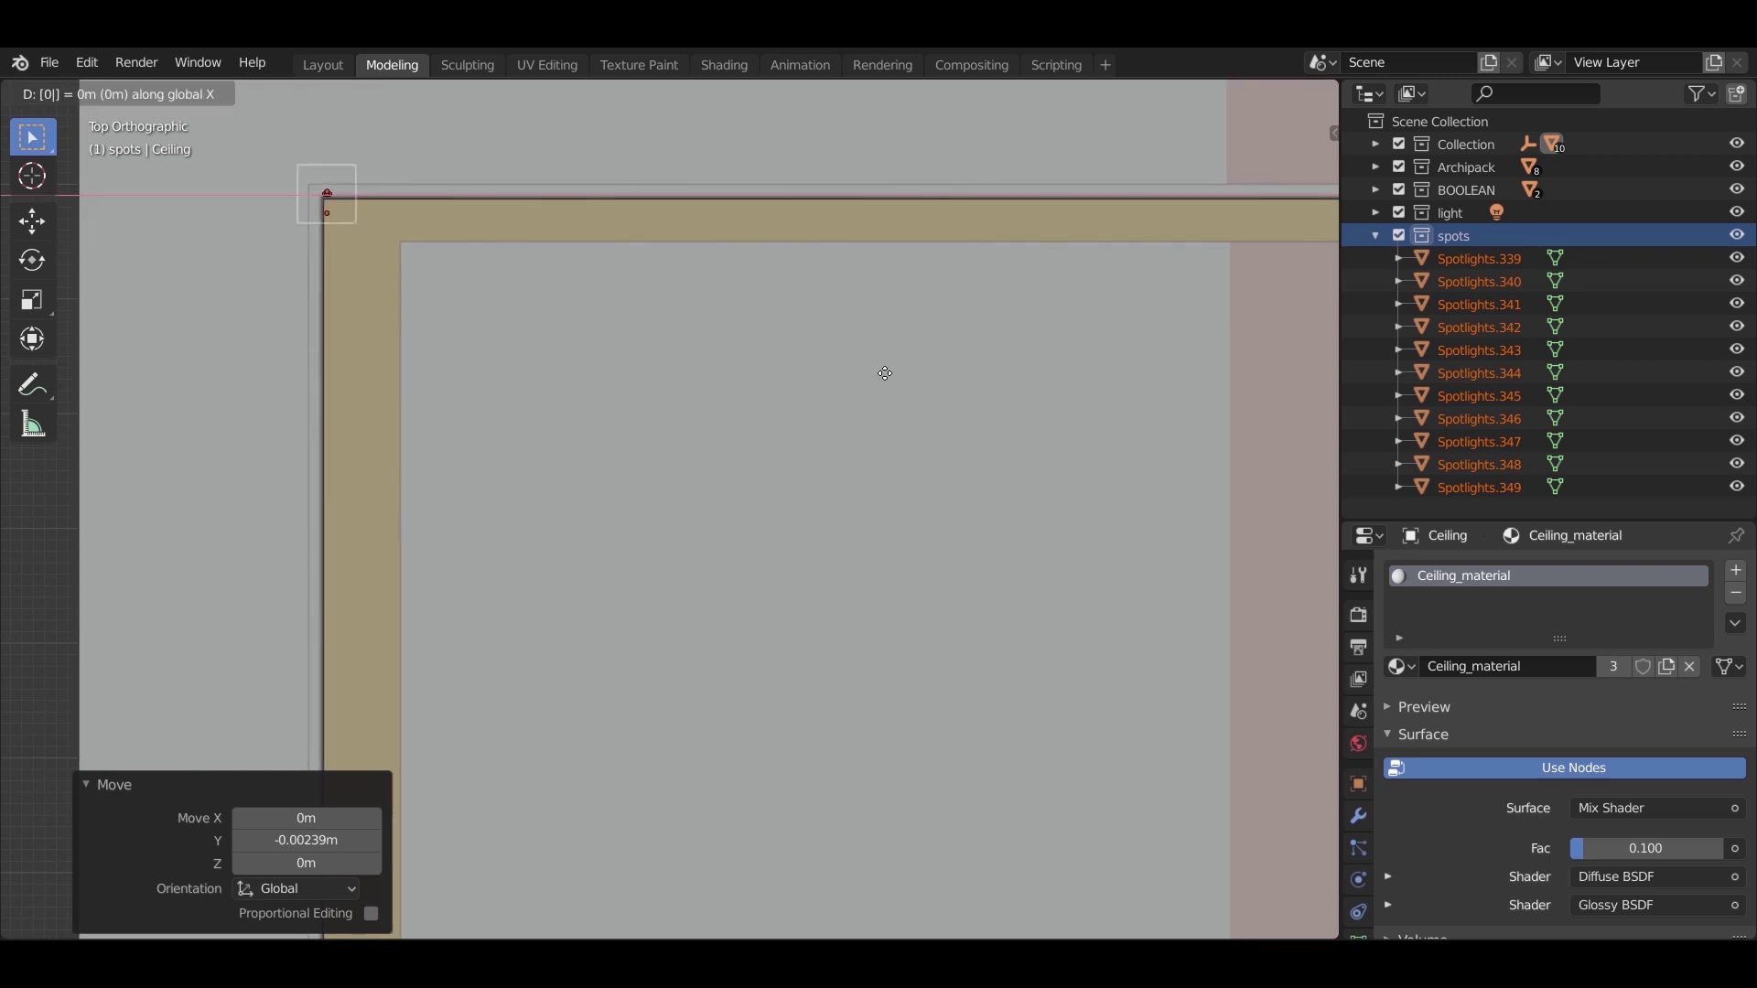
key(Return)
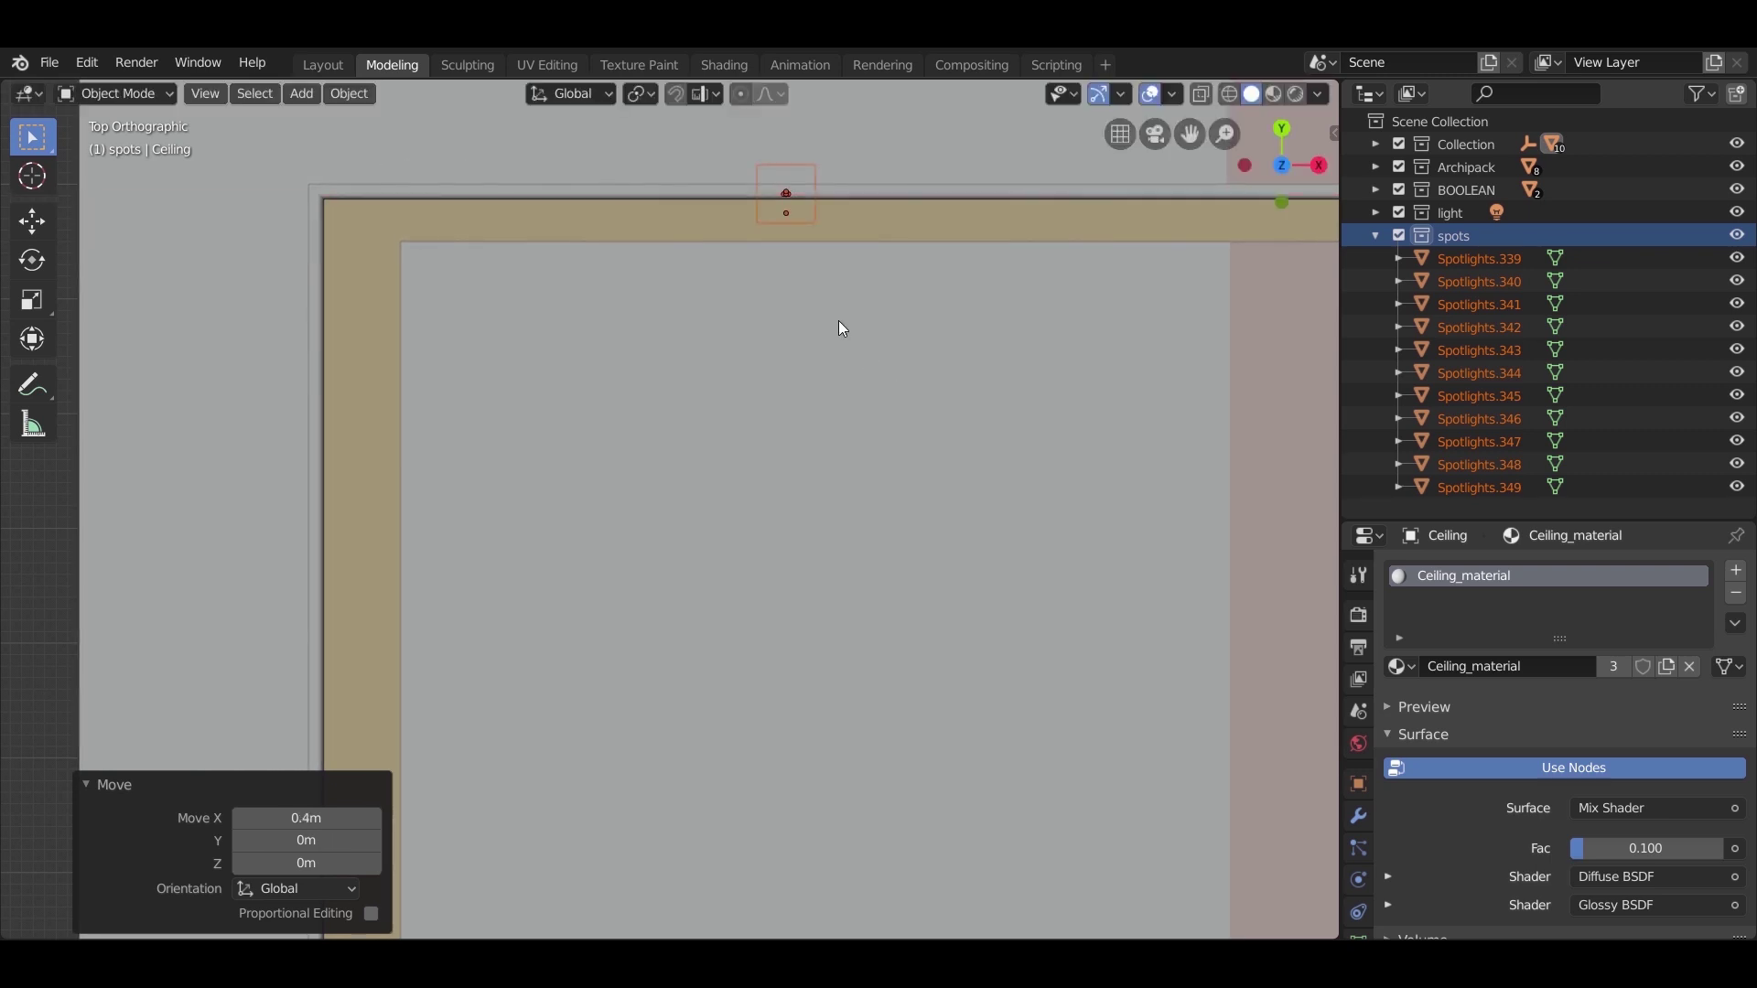
text(gy0)
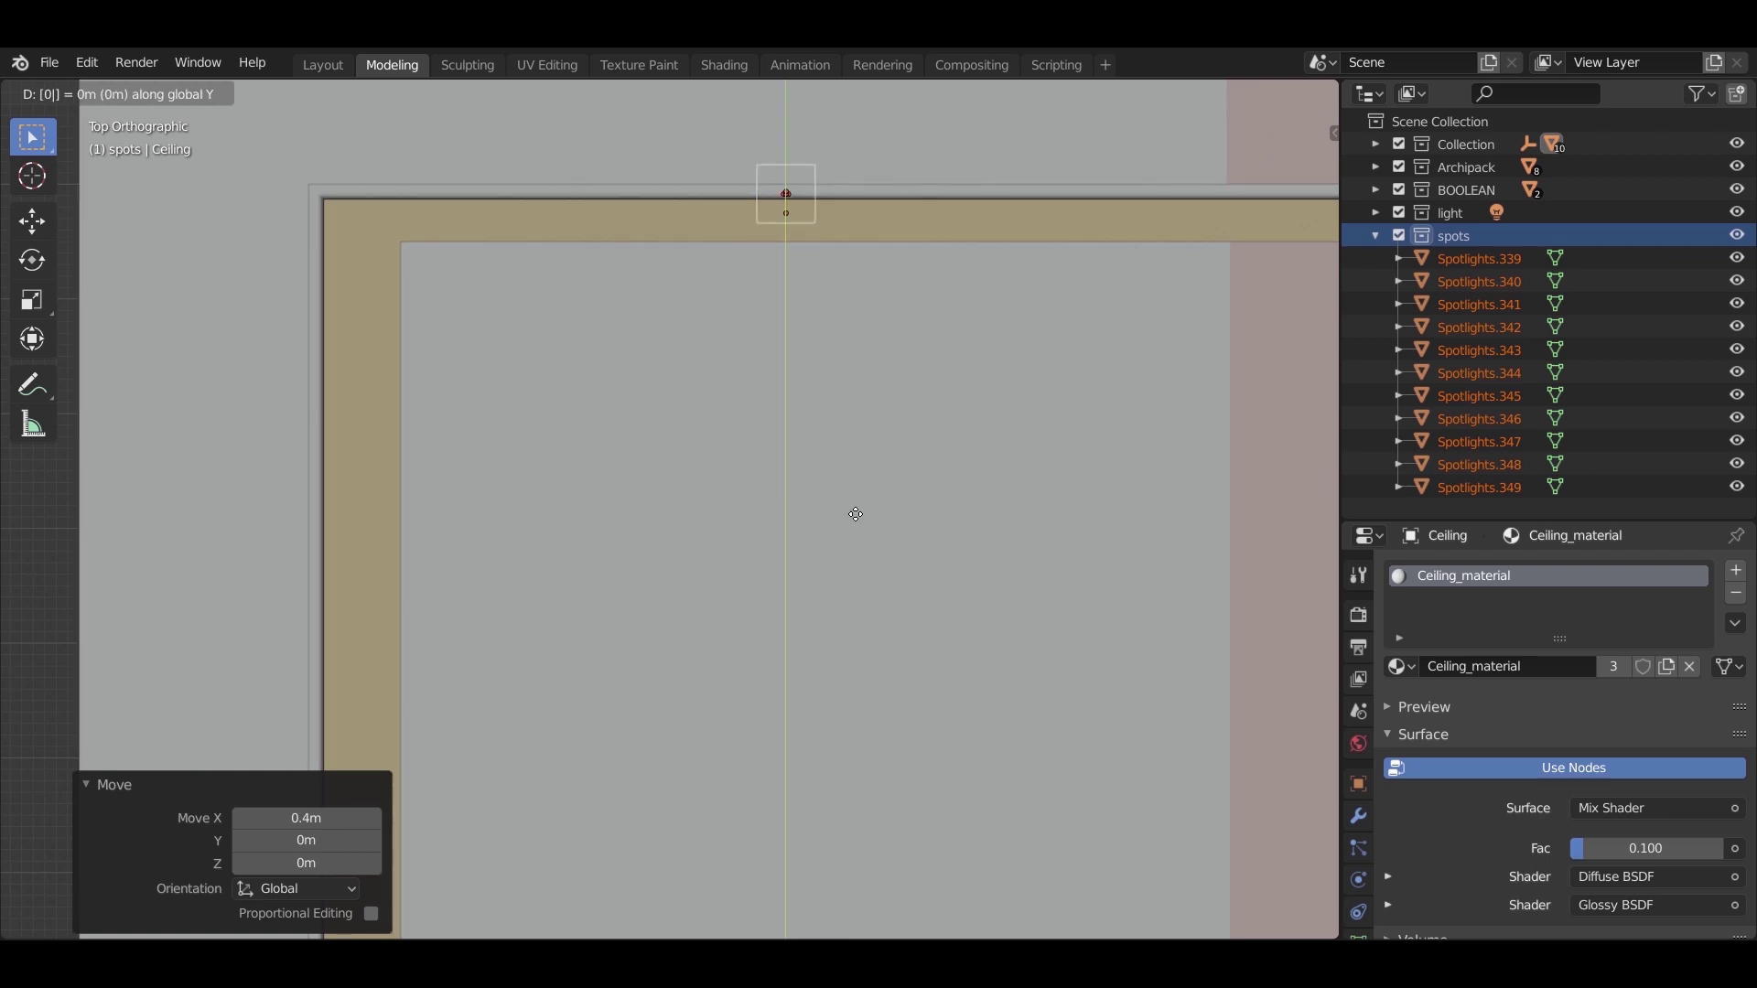
key(Return)
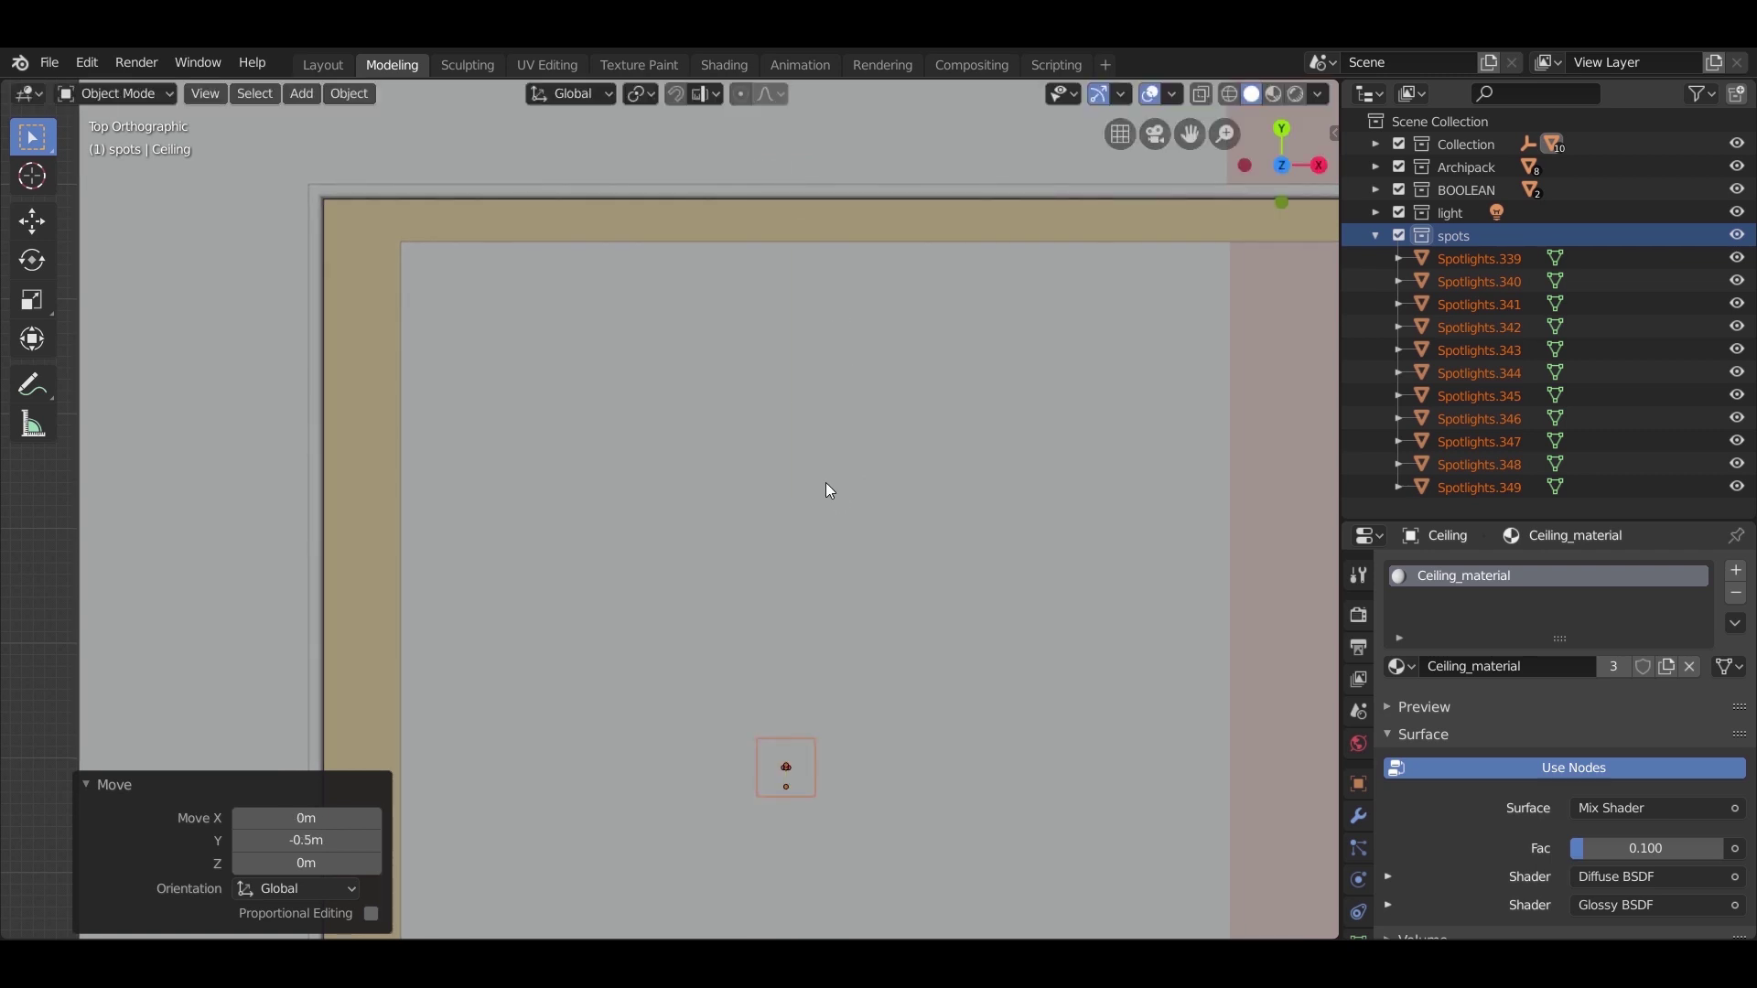
scroll(826, 481, down, 7)
scroll(549, 382, up, 2)
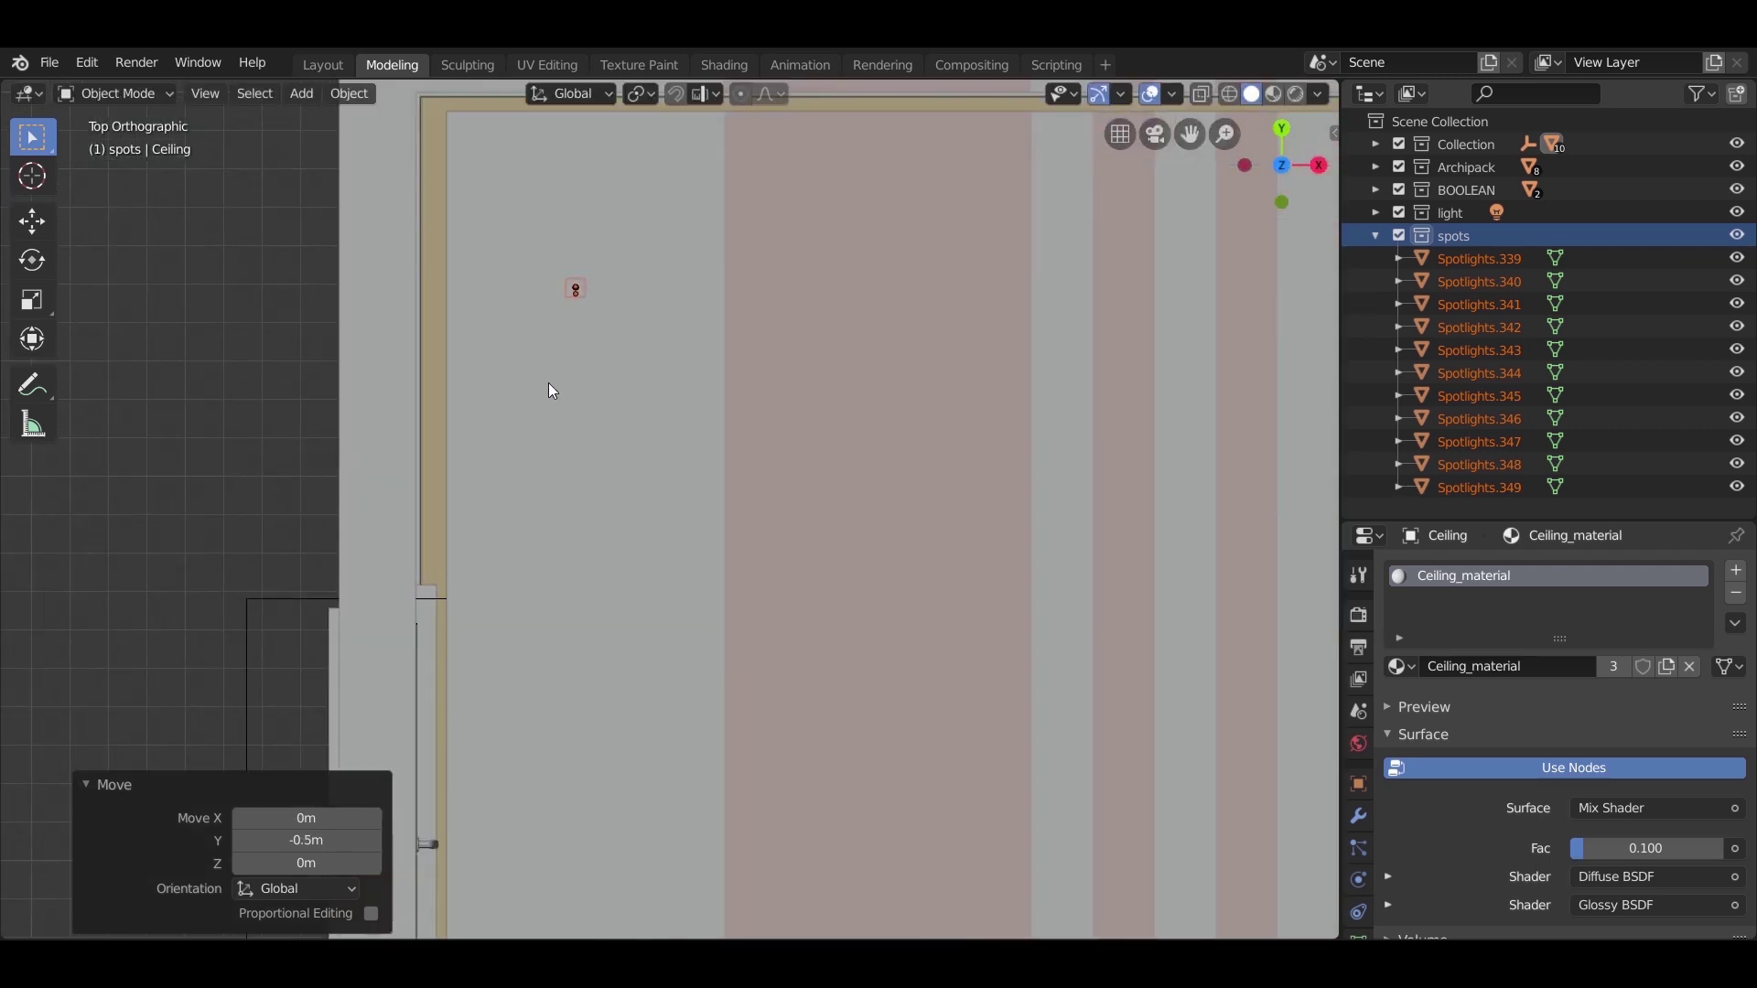
Step: Move the spotlight about -0.24 m further along Y, away from the room's corner
key(g)
key(y)
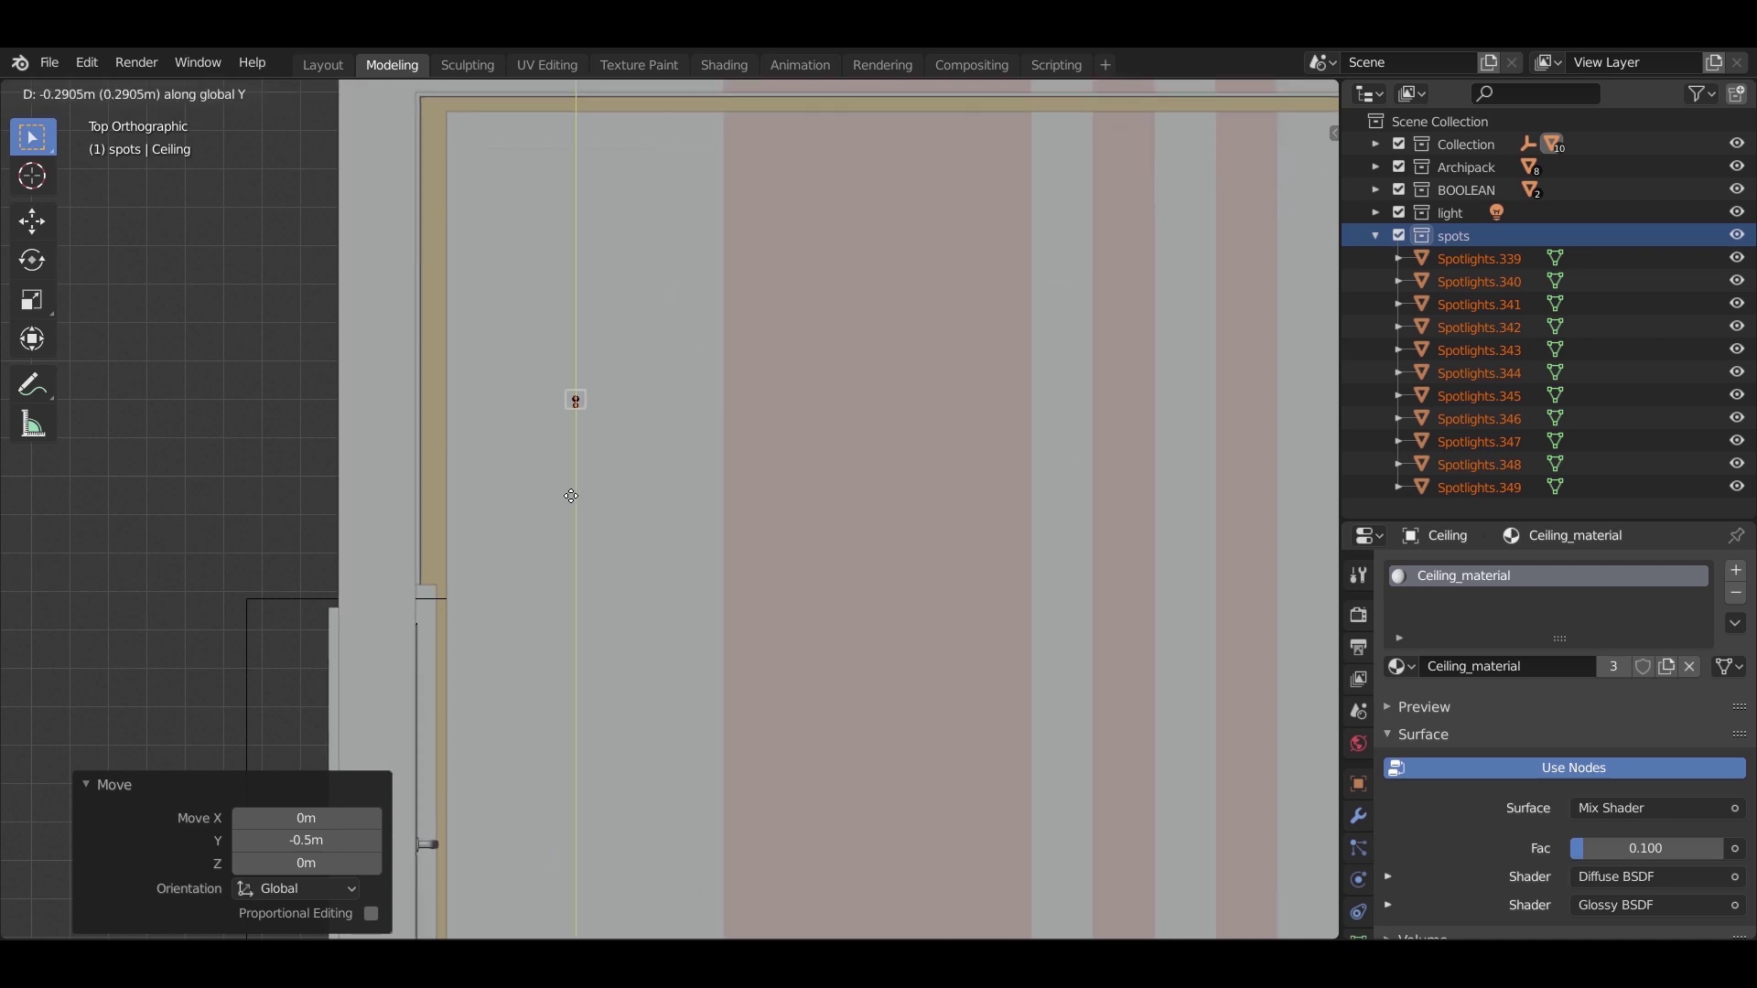
click(580, 474)
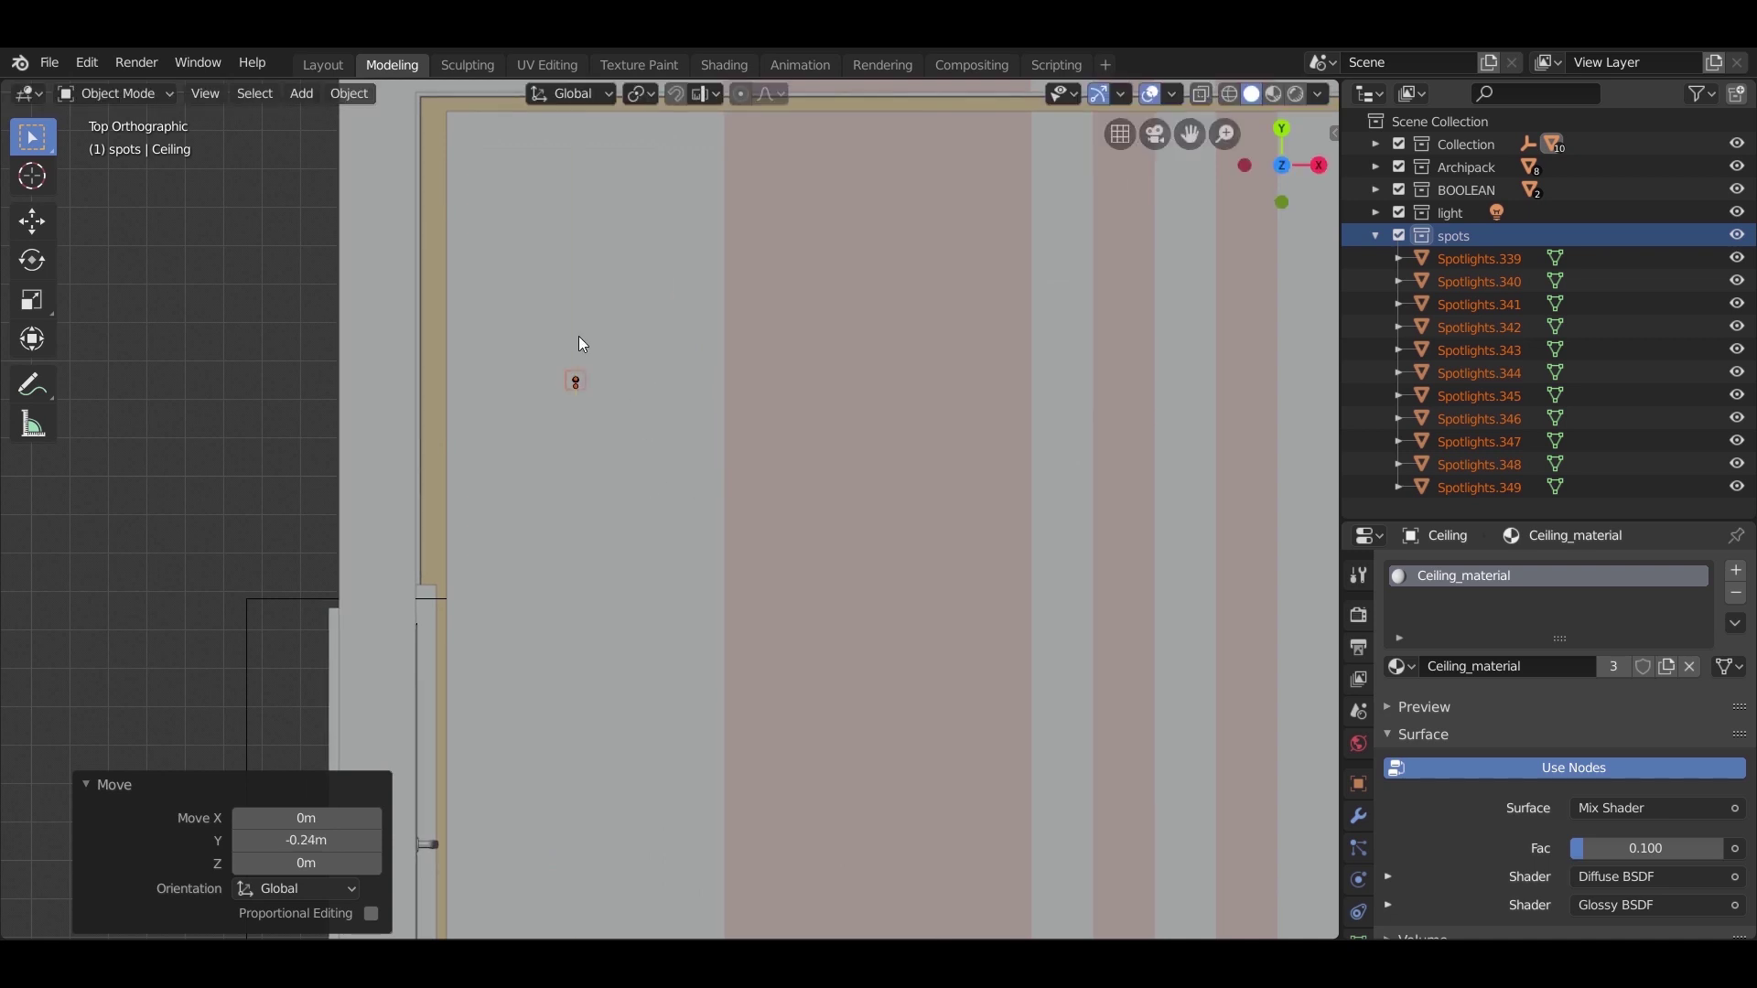
scroll(579, 344, down, 3)
shift+middle_drag(769, 604, 612, 518)
scroll(437, 377, up, 2)
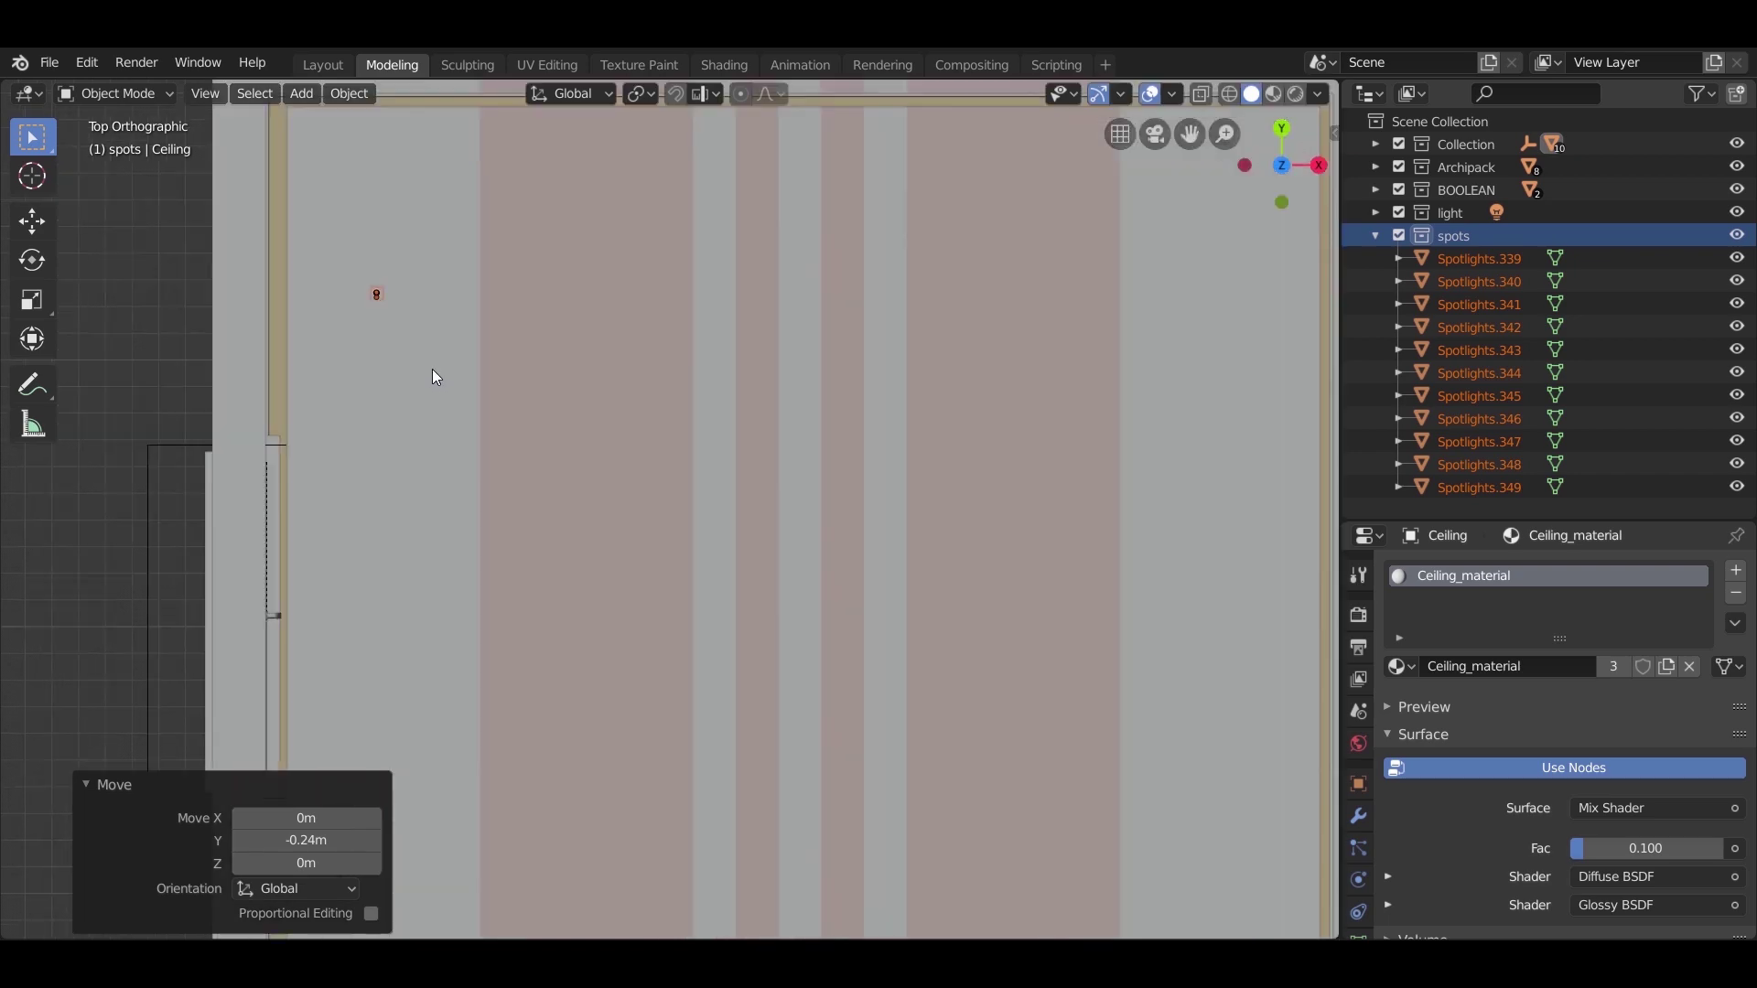
Step: Raise the spotlight along Z by about 2.51 m and another 0.093 m toward the ceiling
middle_drag(632, 580, 567, 581)
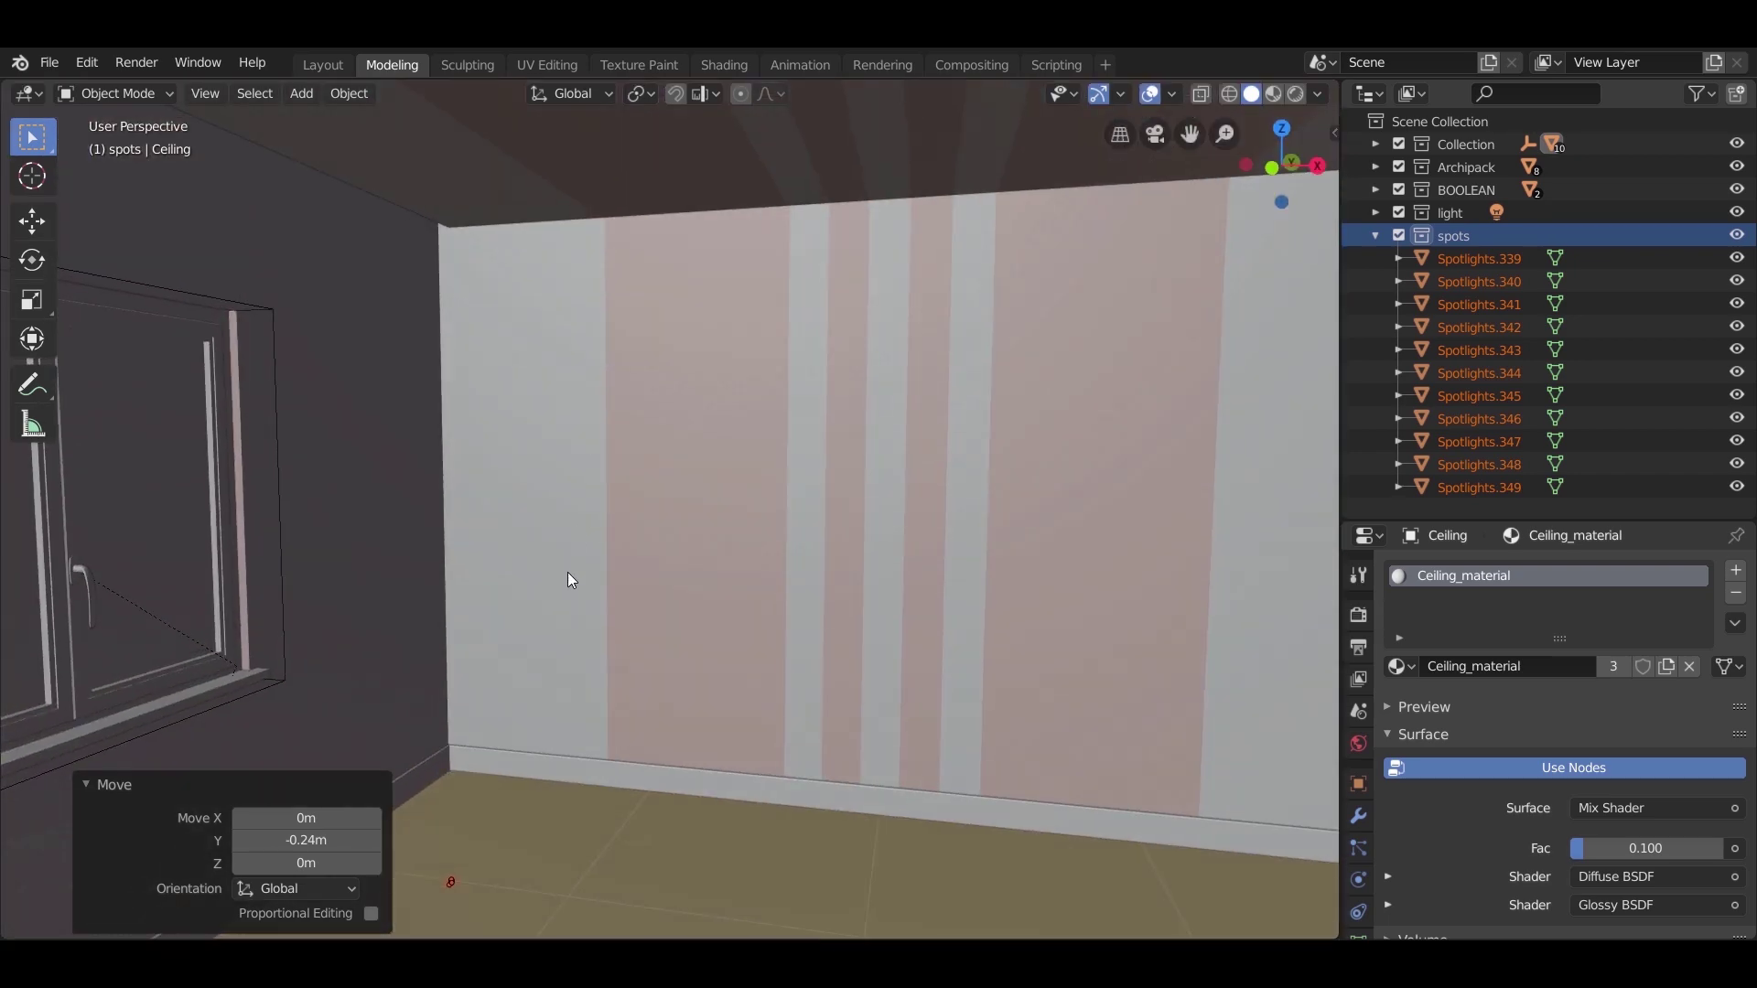
key(g)
key(z)
click(688, 820)
key(KP_Decimal)
scroll(722, 832, down, 4)
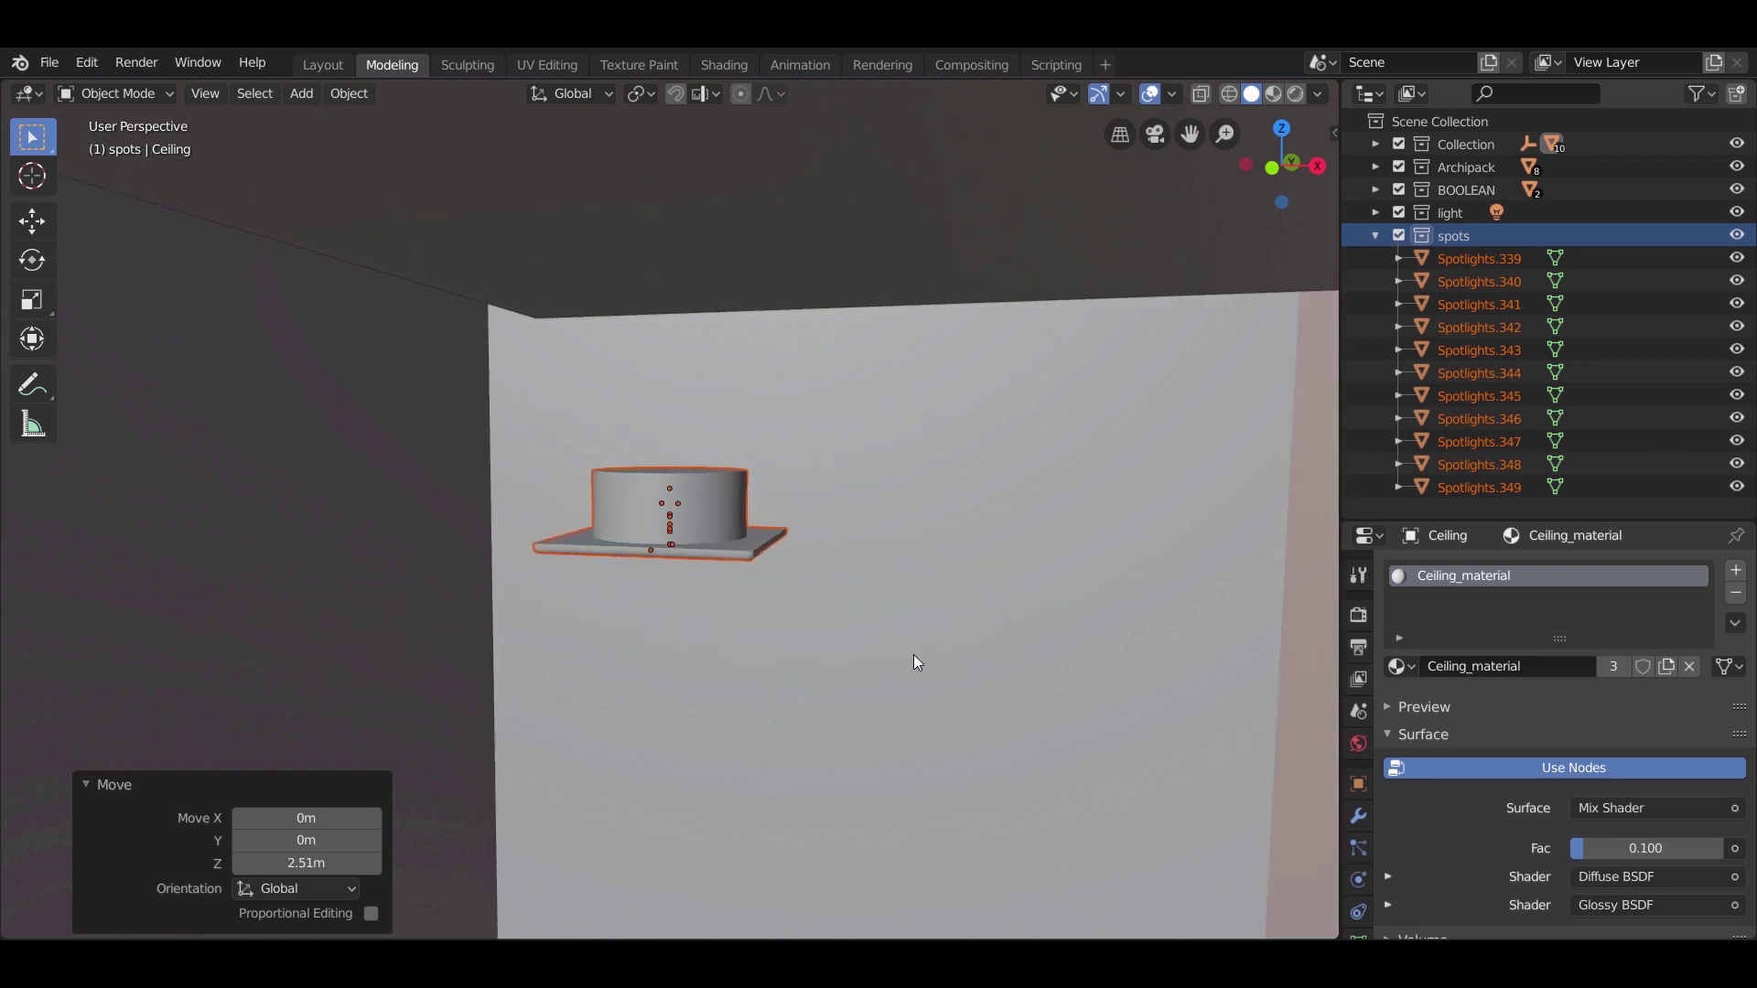
key(g)
key(z)
click(875, 218)
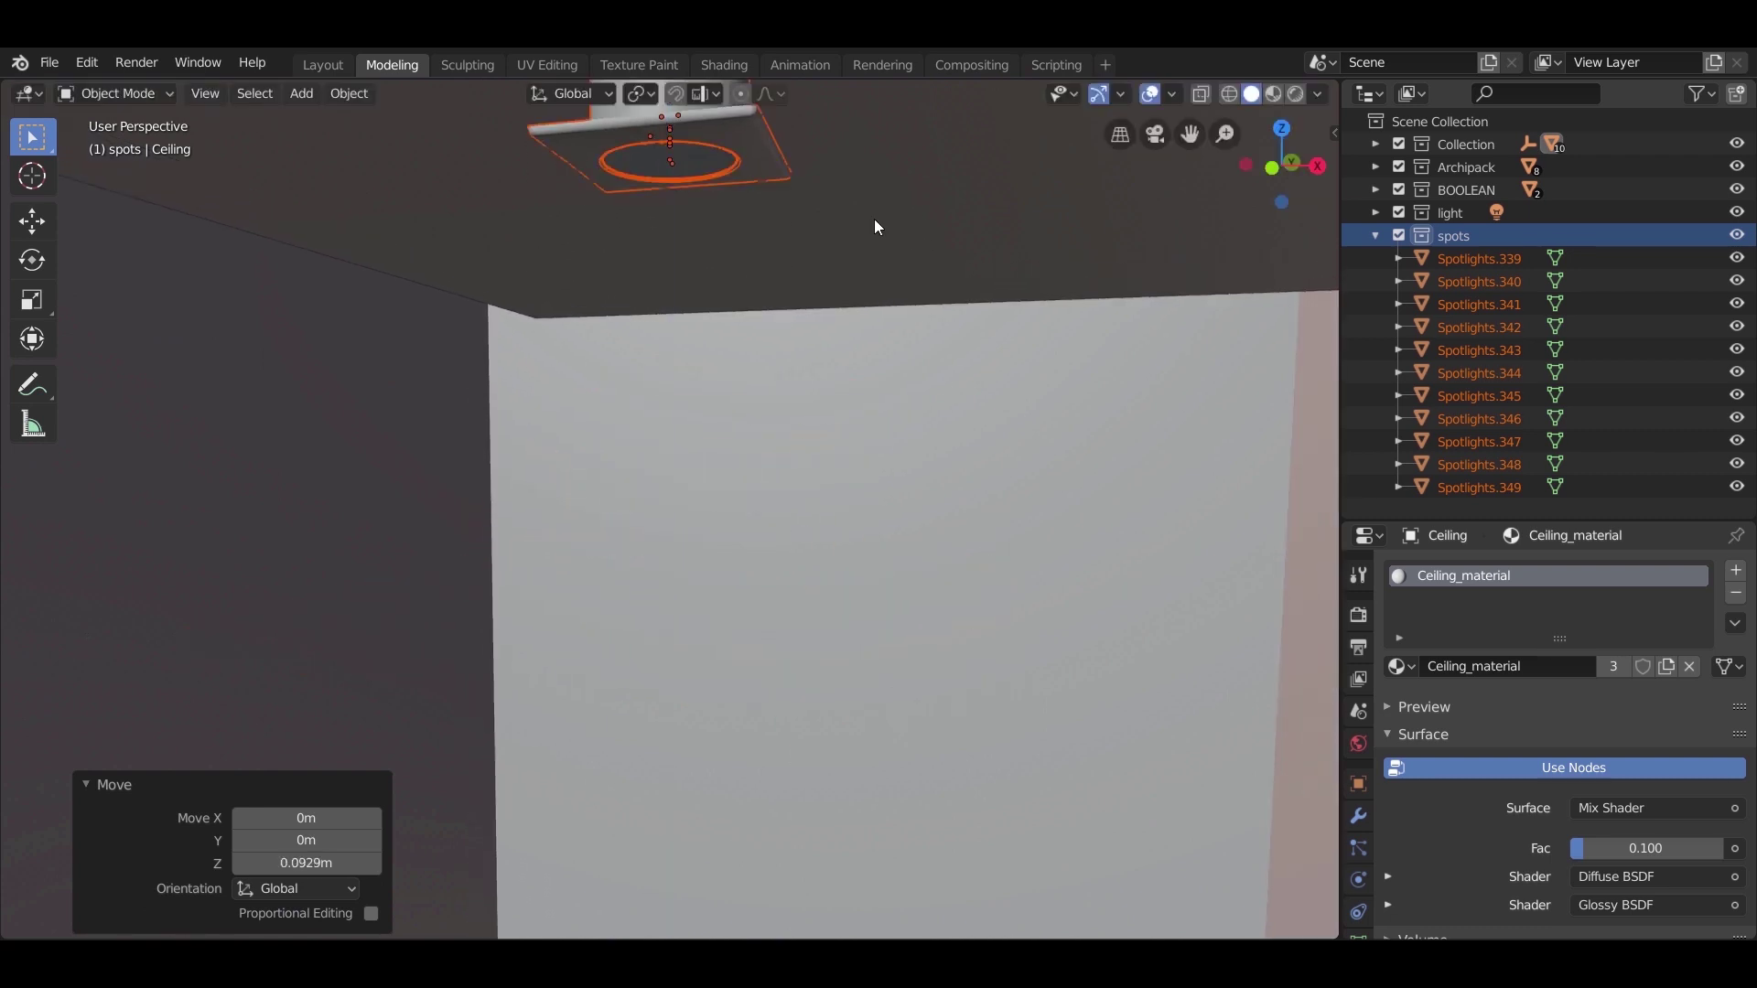
Step: Raise the spotlight about 0.0545 m along Z and fine-tune it by about -0.00036 m so its frame sits at the ceiling surface
shift+middle_drag(875, 312, 881, 711)
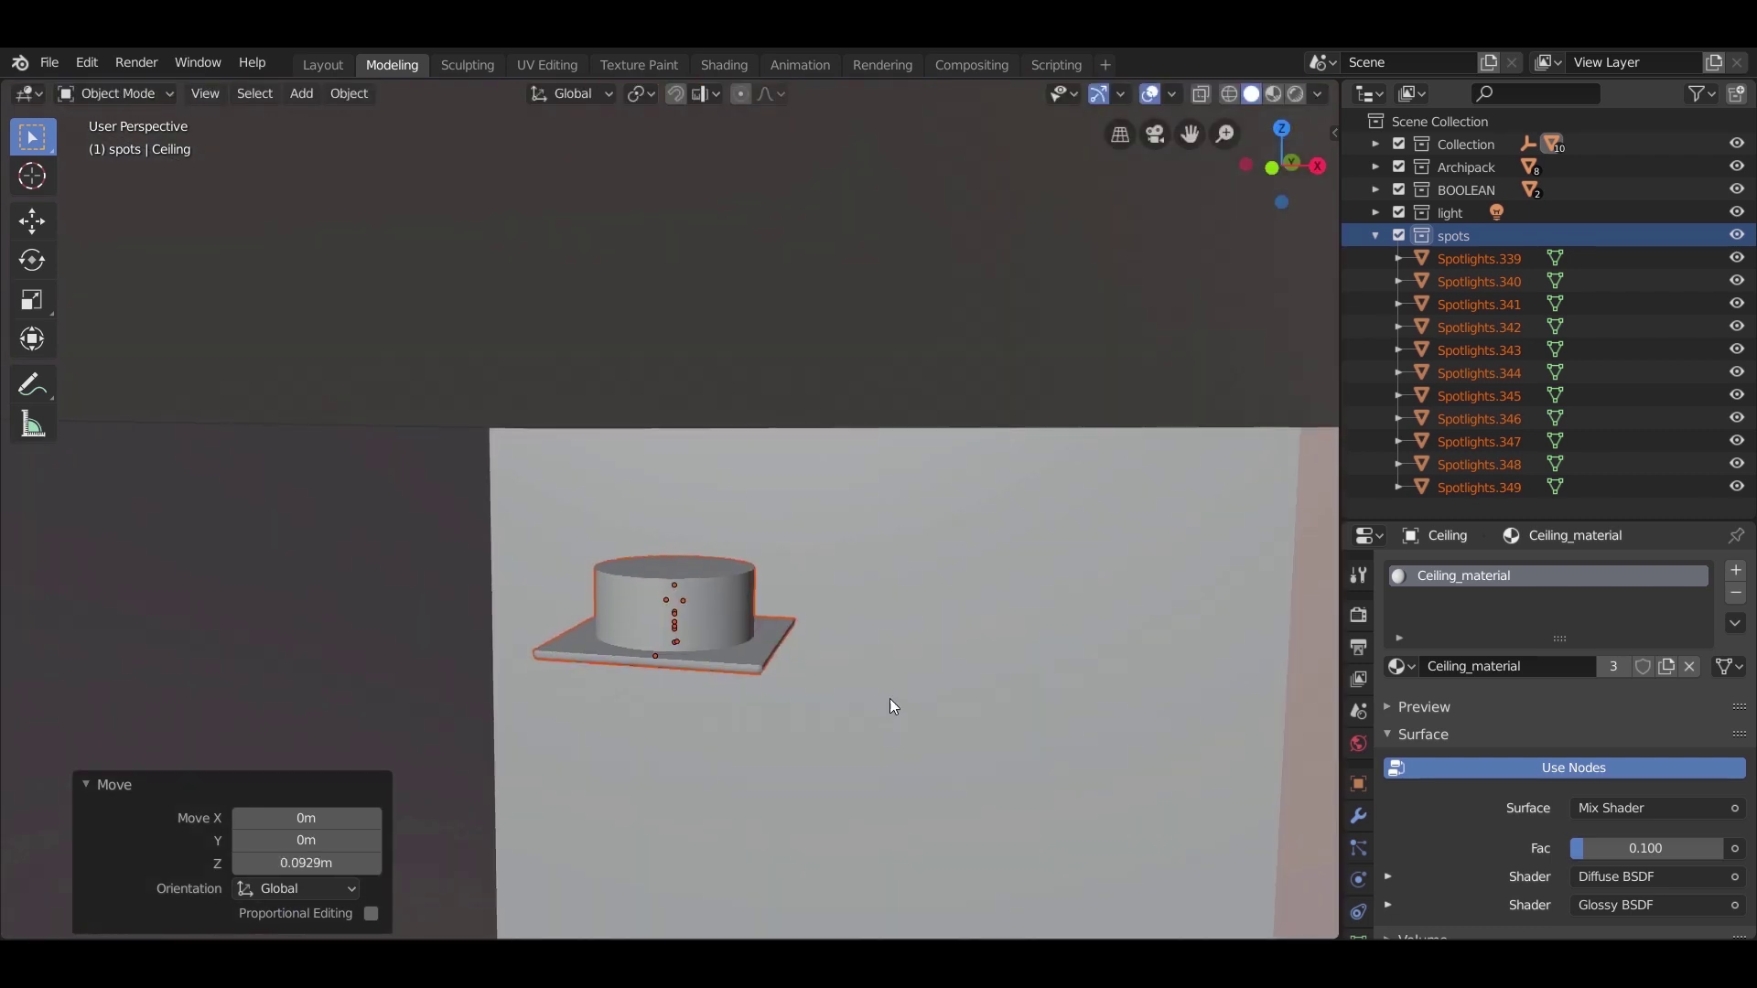
key(g)
key(z)
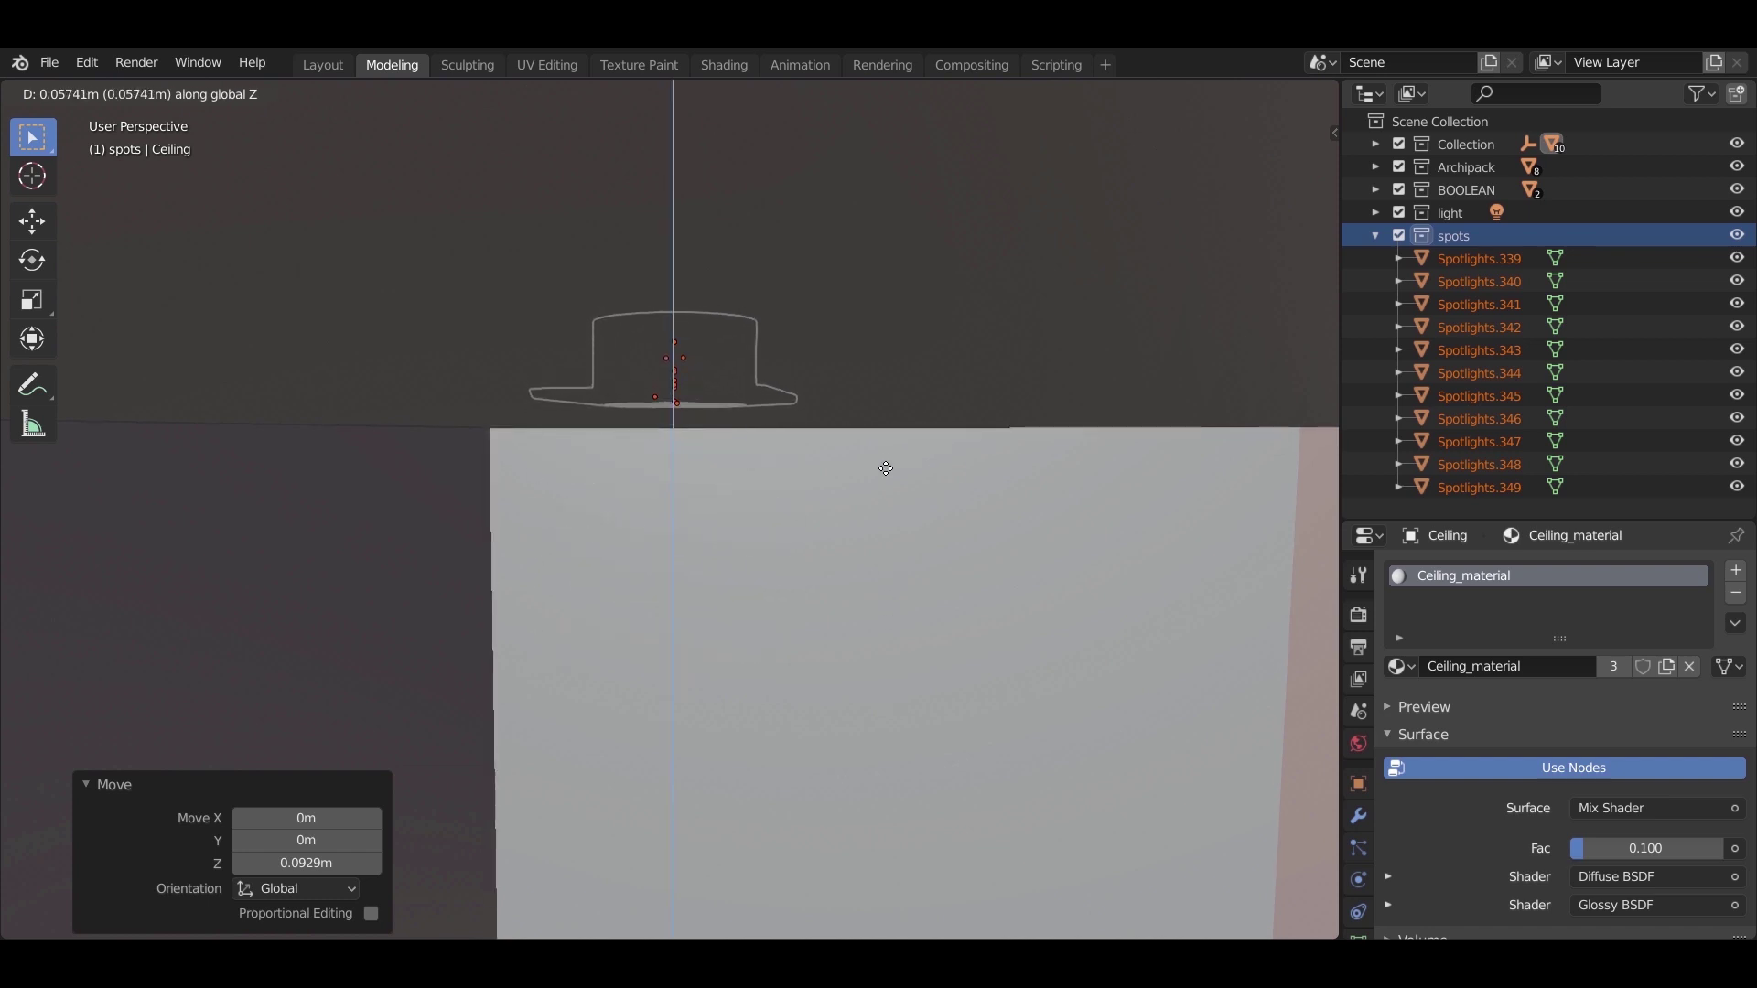
click(871, 588)
key(KP_Decimal)
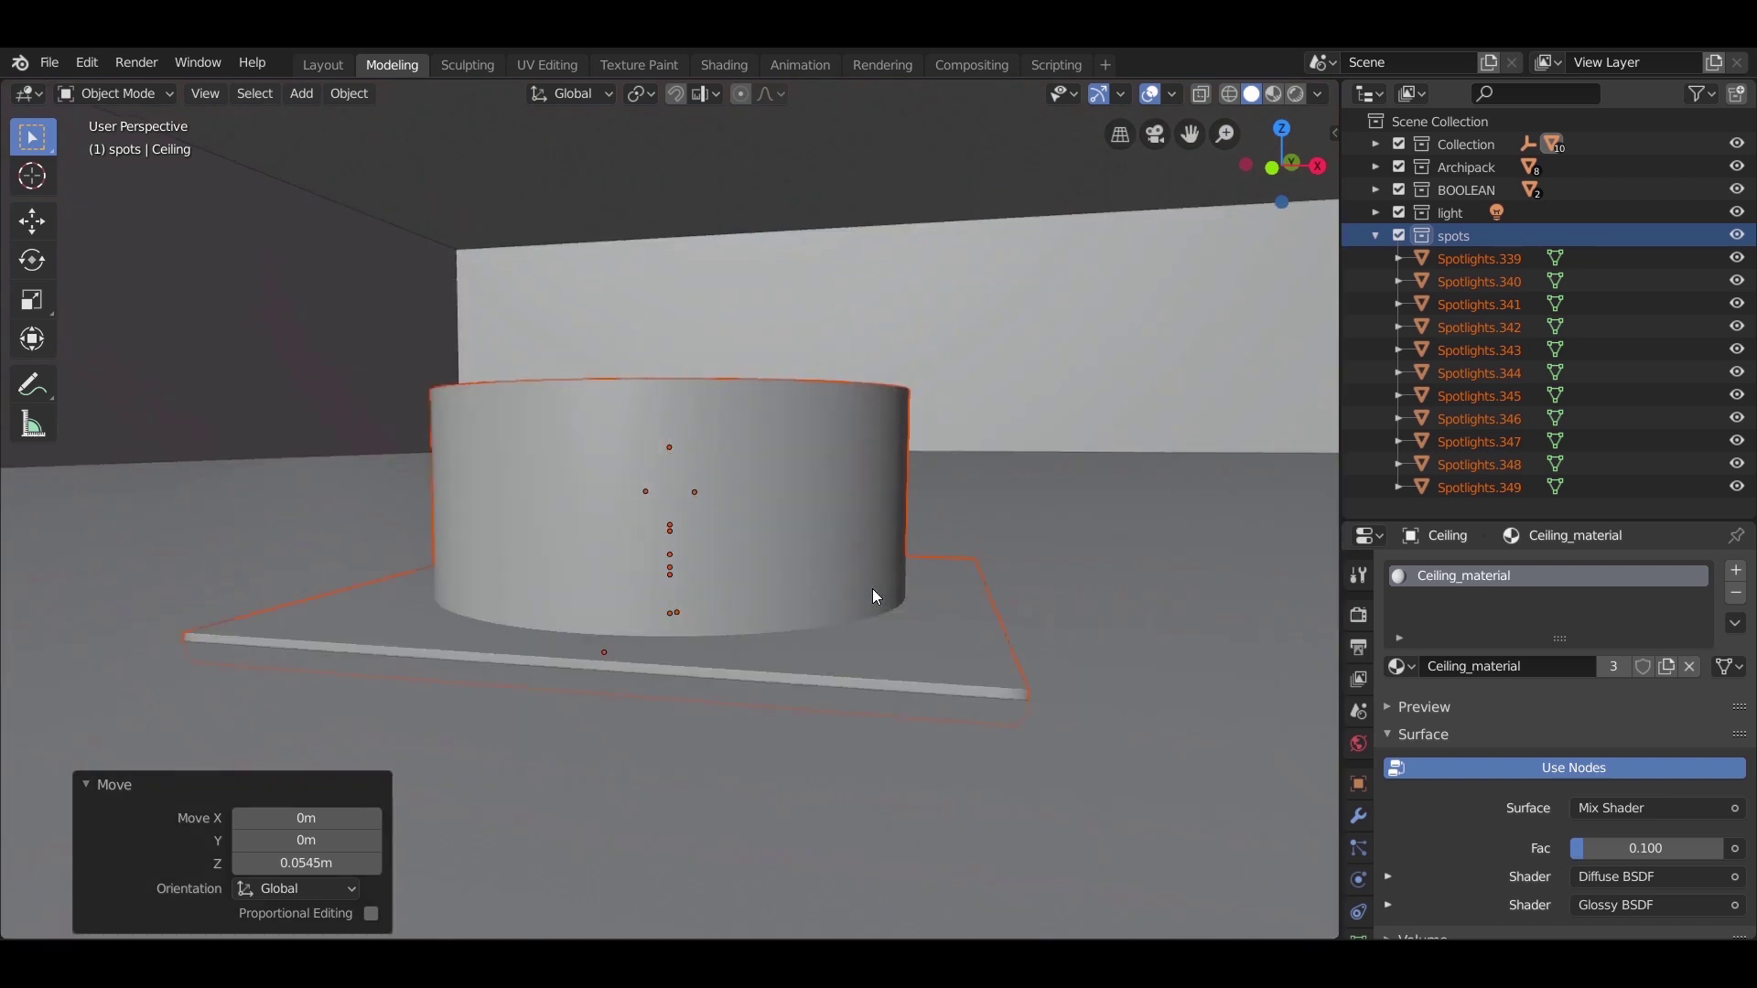
key(g)
key(z)
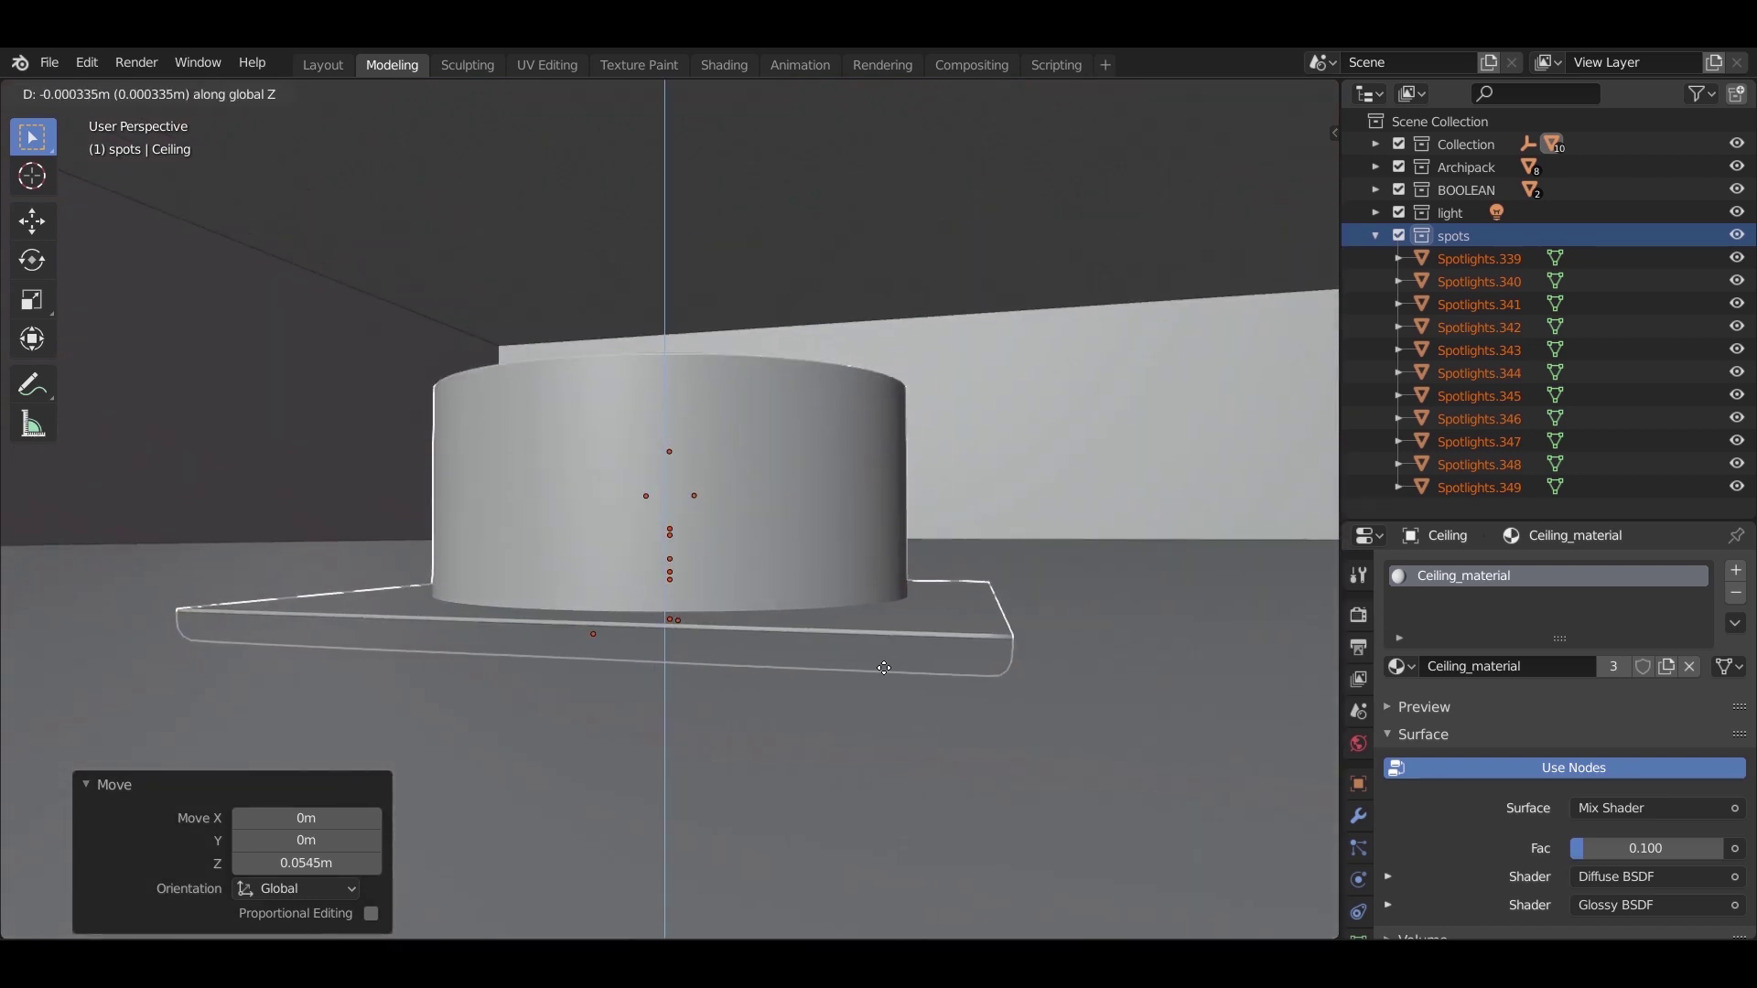
click(916, 685)
Step: In rendered shading, remove the wire_154185229.001 material slot from the spotlight's round glass part and inspect the lamp from below
mouse_move(916, 684)
middle_down()
mouse_move(953, 710)
mouse_move(929, 705)
mouse_move(937, 650)
mouse_move(743, 527)
mouse_move(746, 589)
middle_up()
key(z)
click(678, 477)
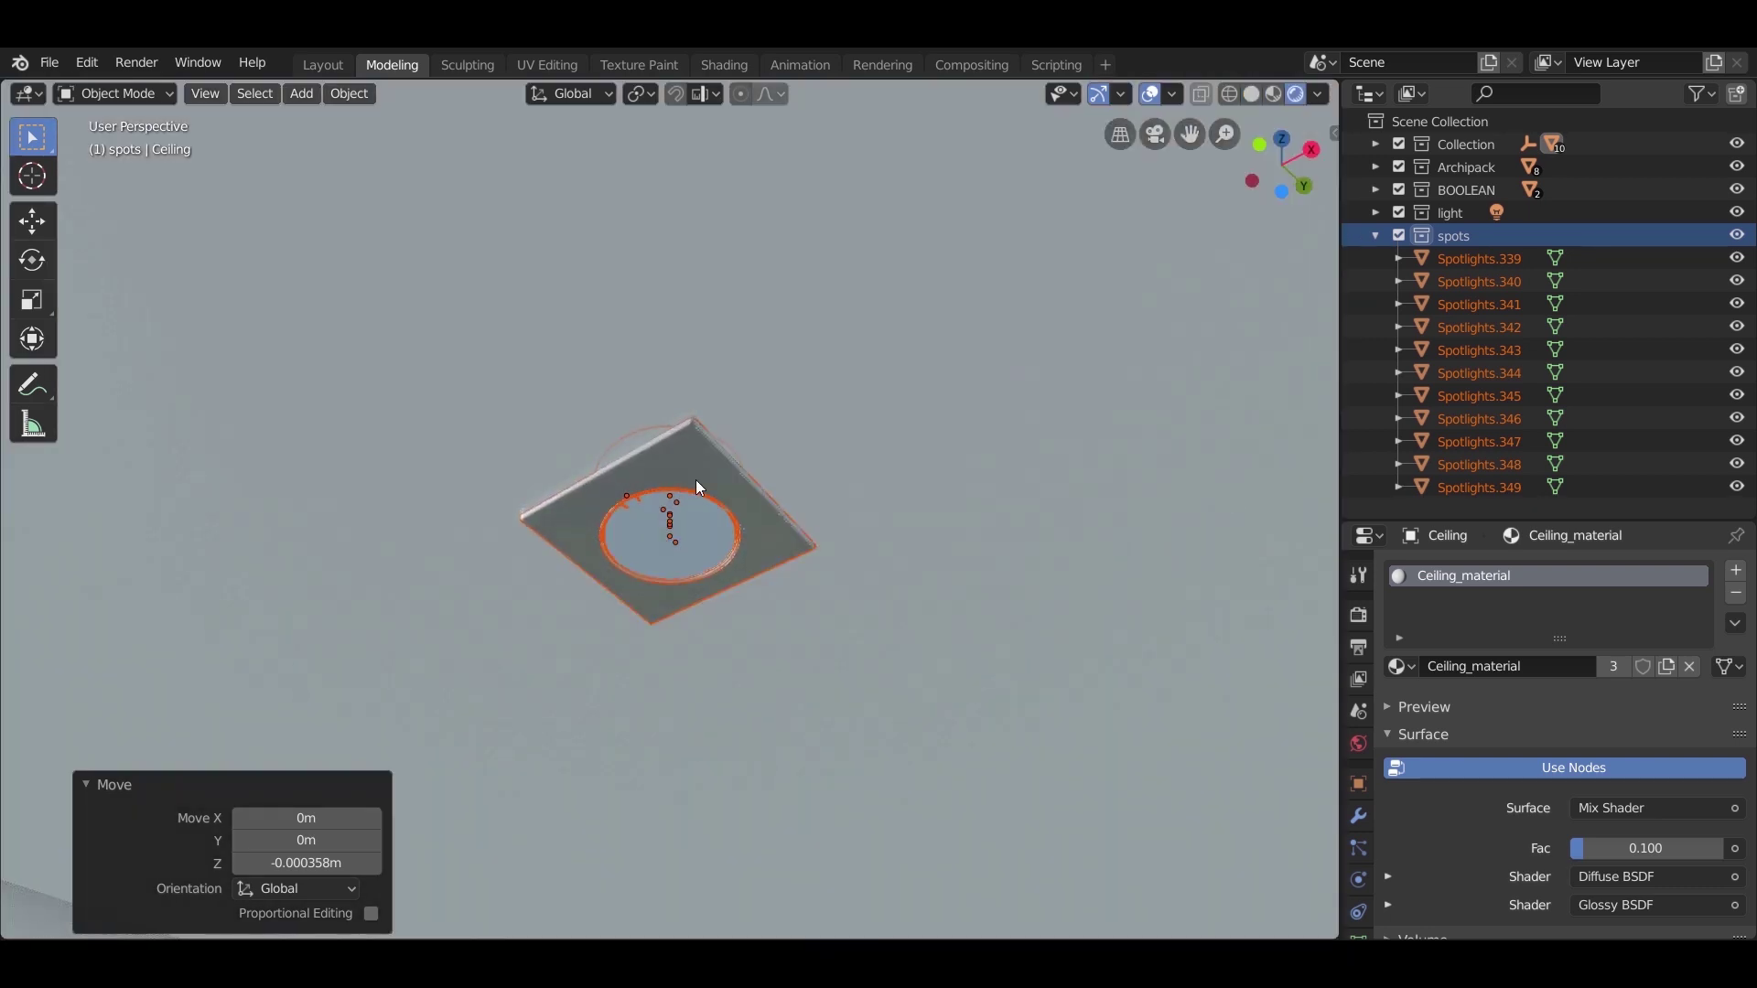
scroll(809, 618, up, 4)
click(758, 578)
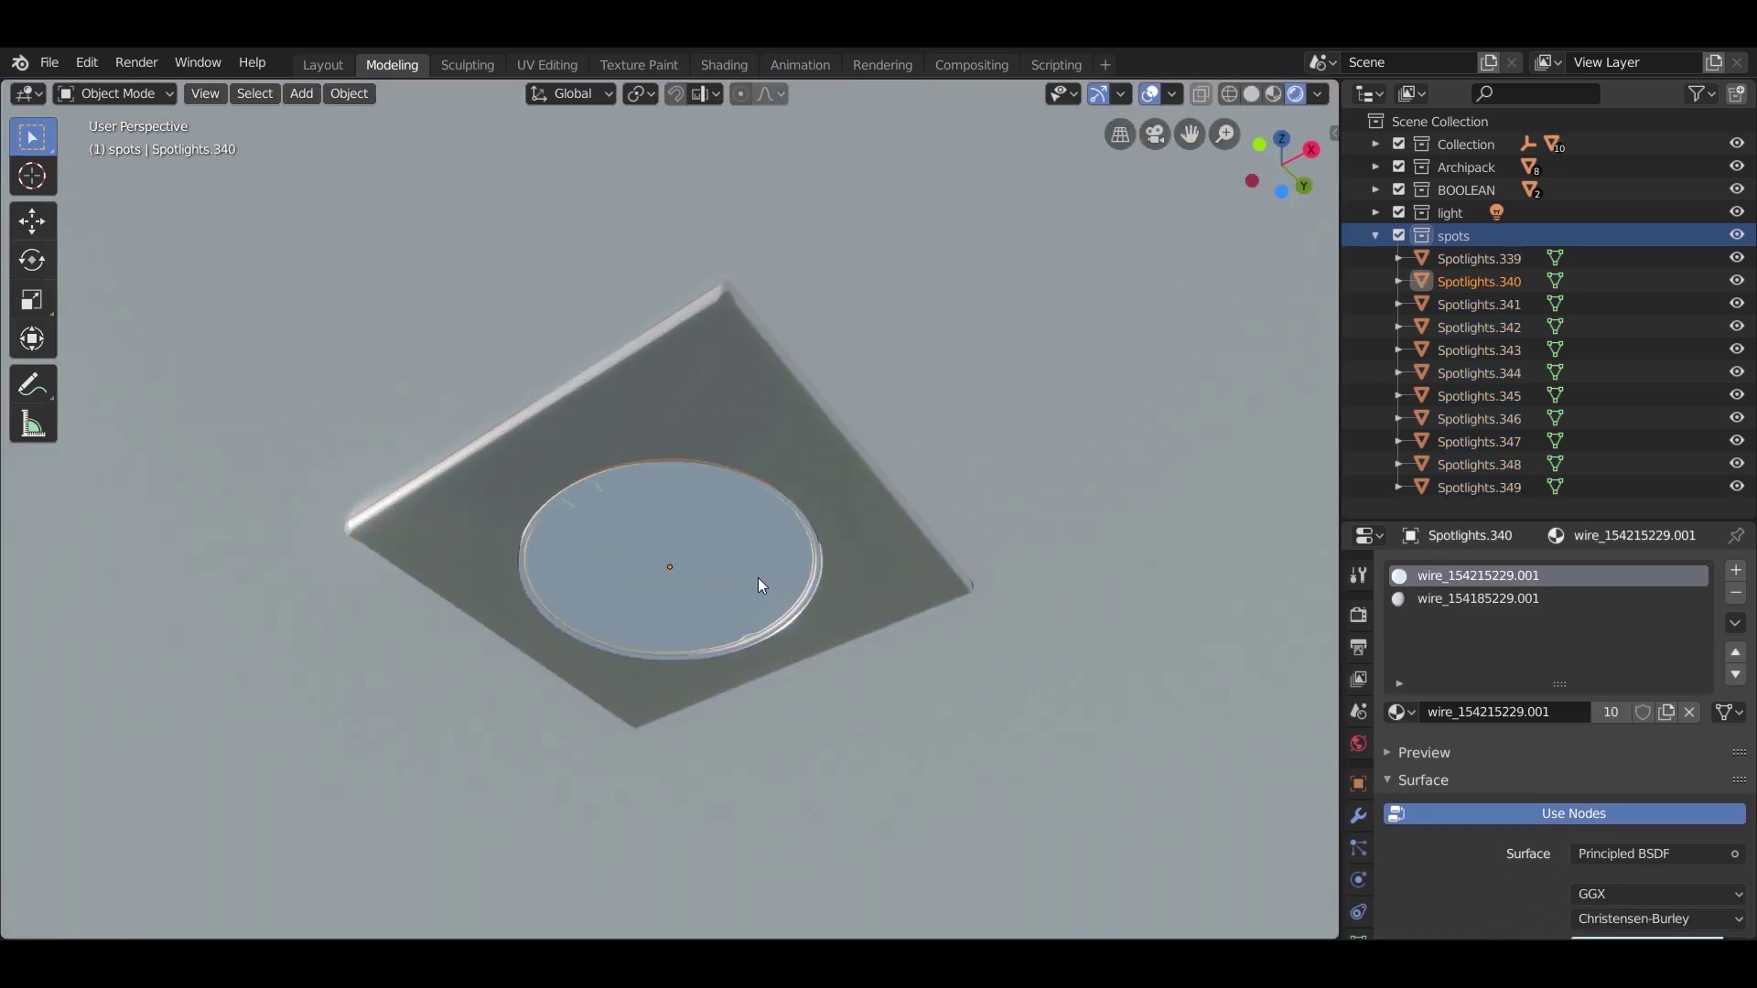
click(1539, 599)
click(1736, 593)
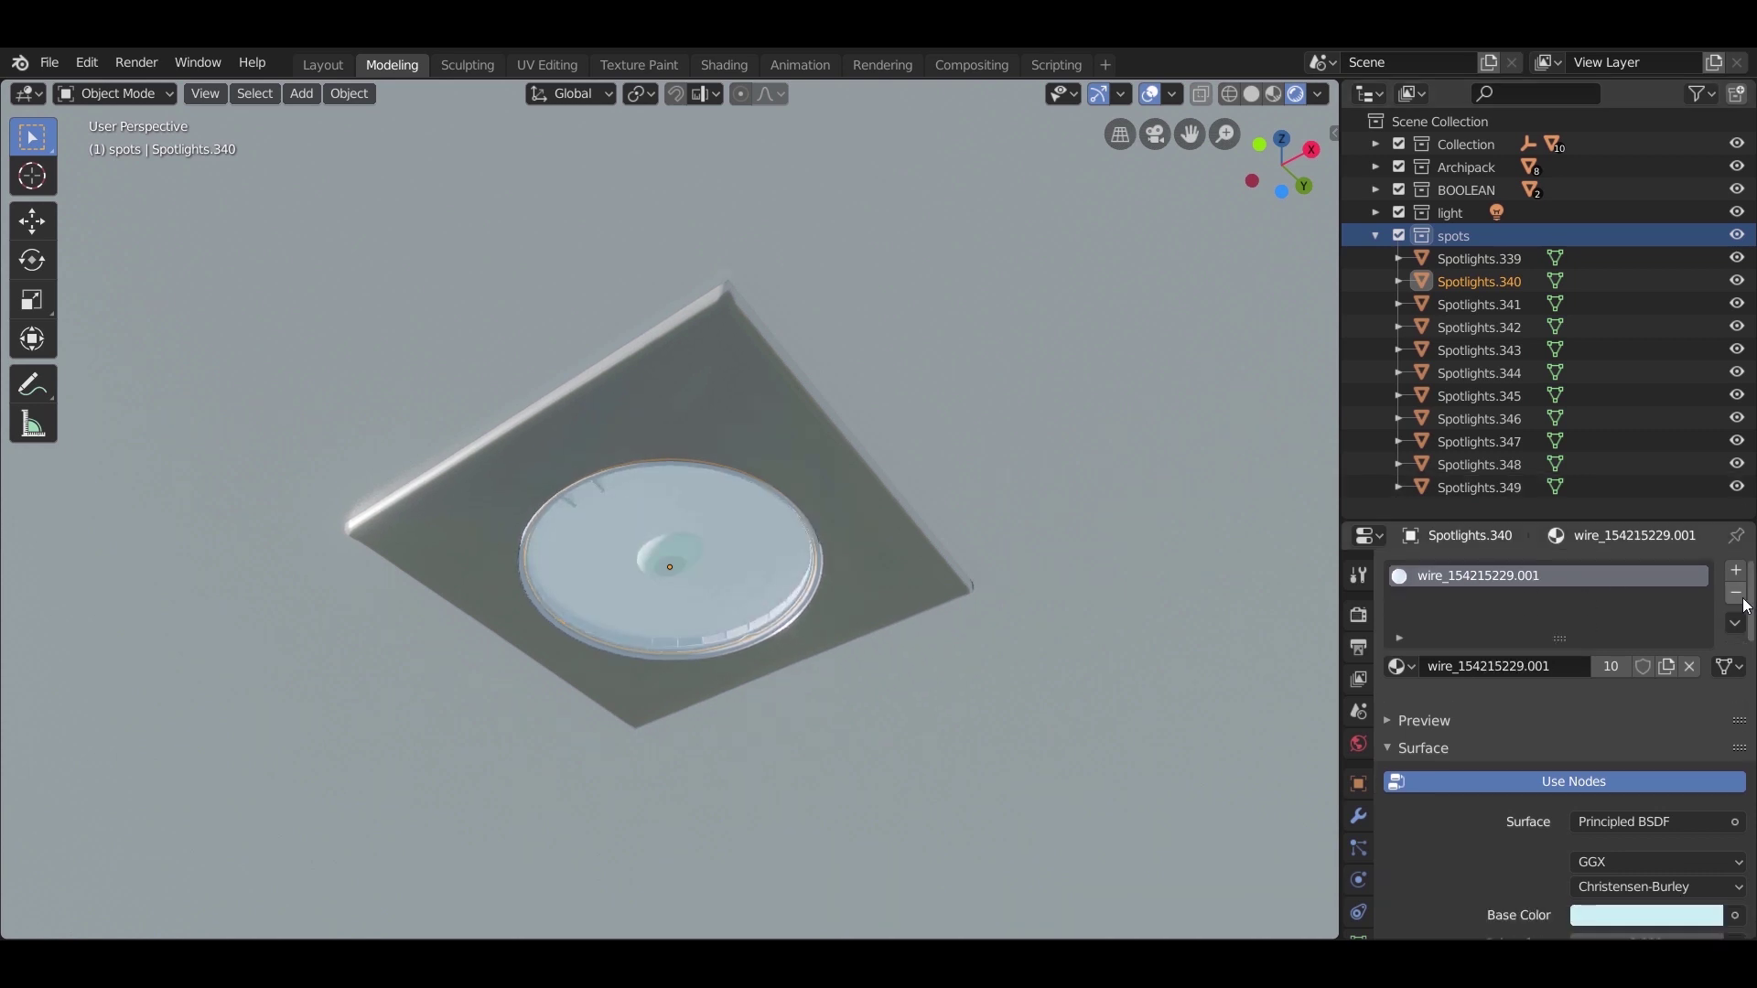
middle_drag(834, 584, 624, 632)
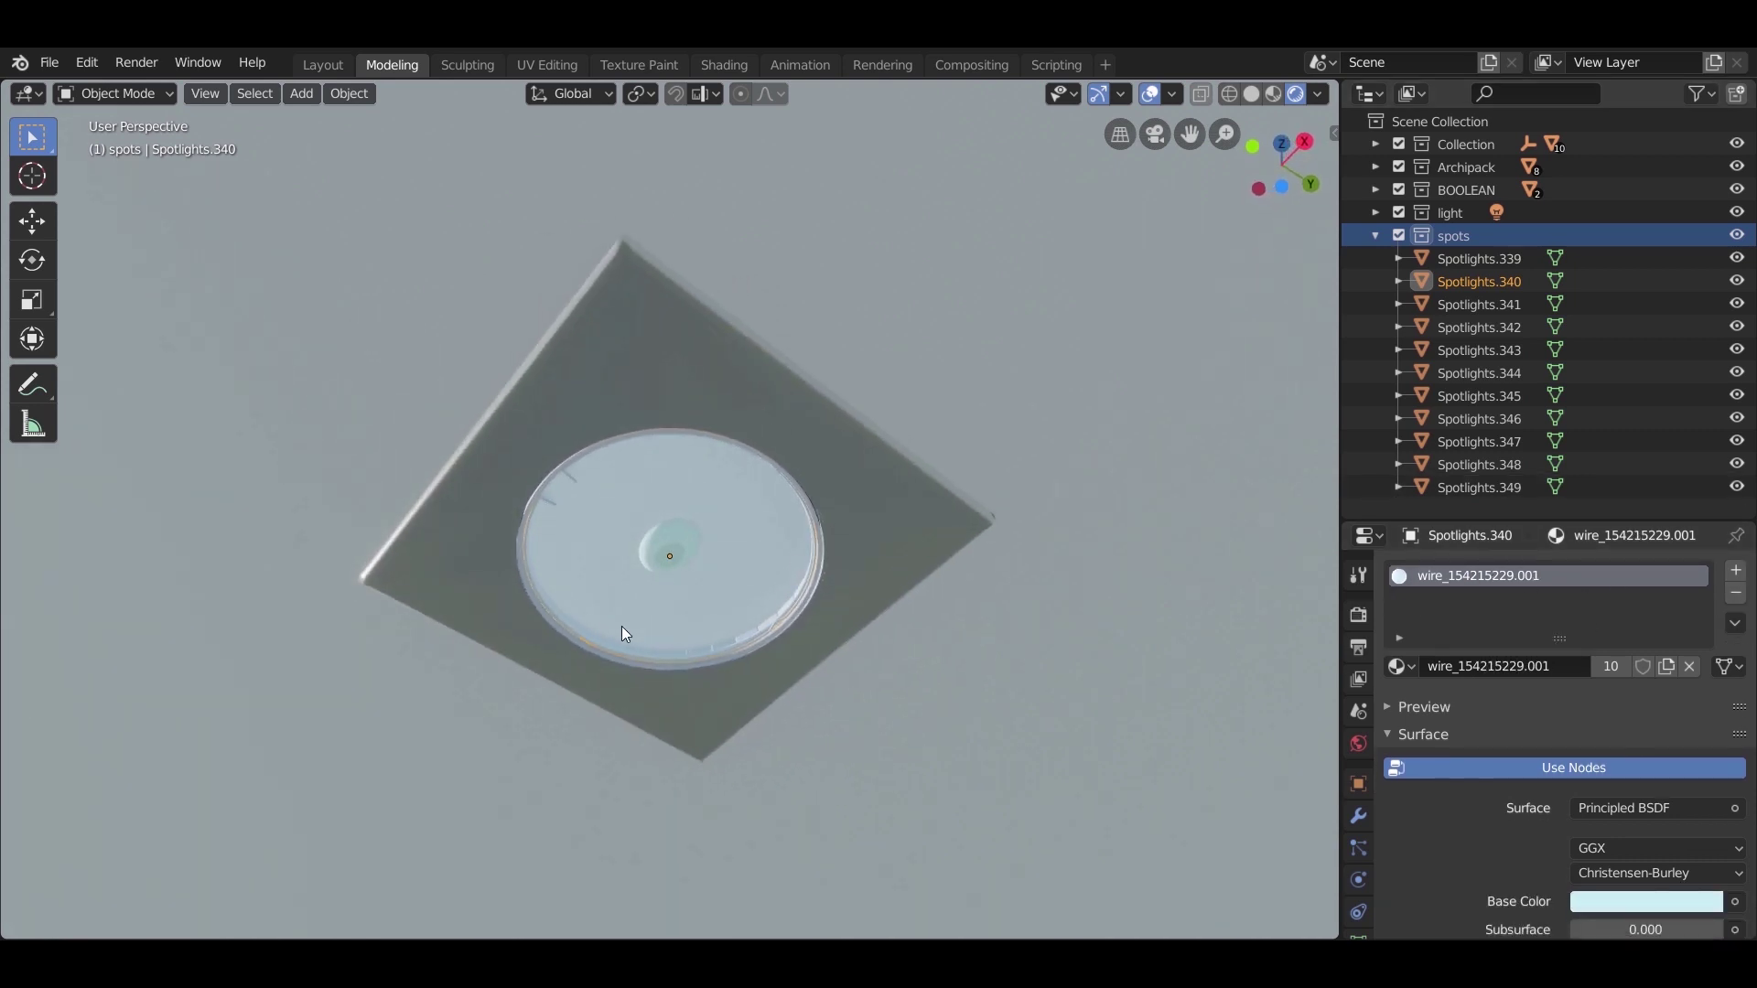
mouse_move(711, 509)
middle_down()
mouse_move(756, 725)
mouse_move(758, 662)
mouse_move(750, 690)
middle_up()
Step: Add a cube mesh to the BOOLEAN collection, working in a top wireframe view
key(KP_7)
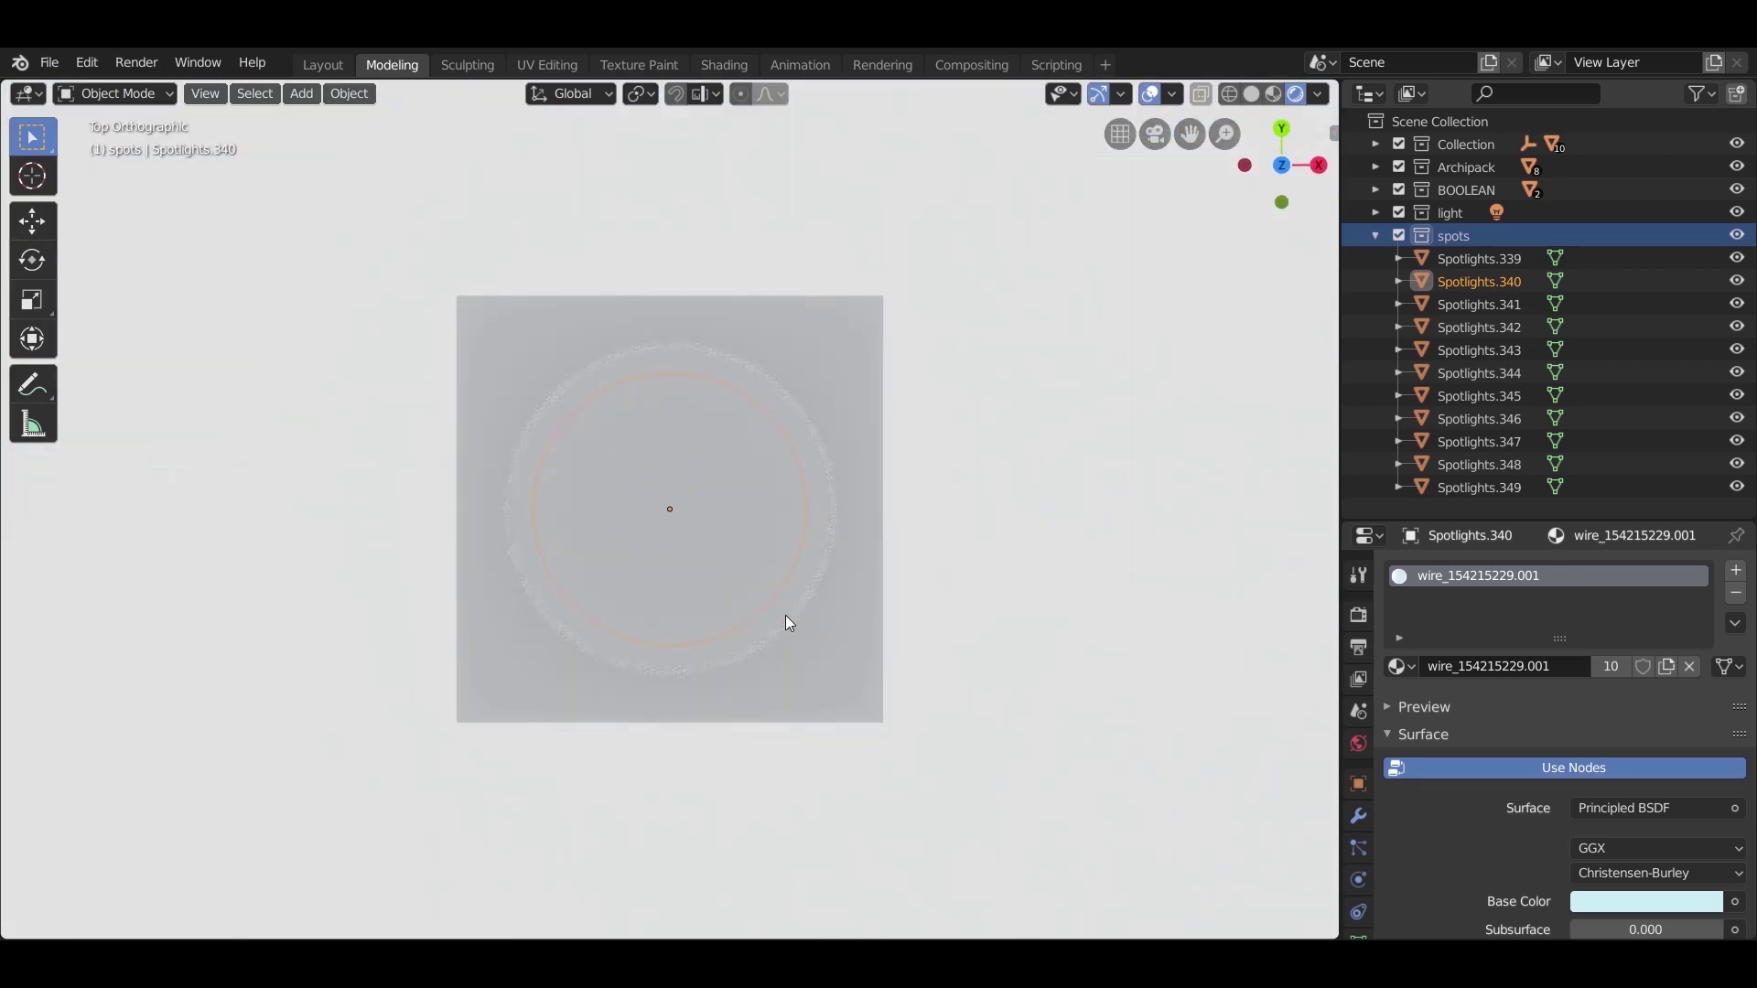
key(z)
click(642, 574)
scroll(694, 551, down, 3)
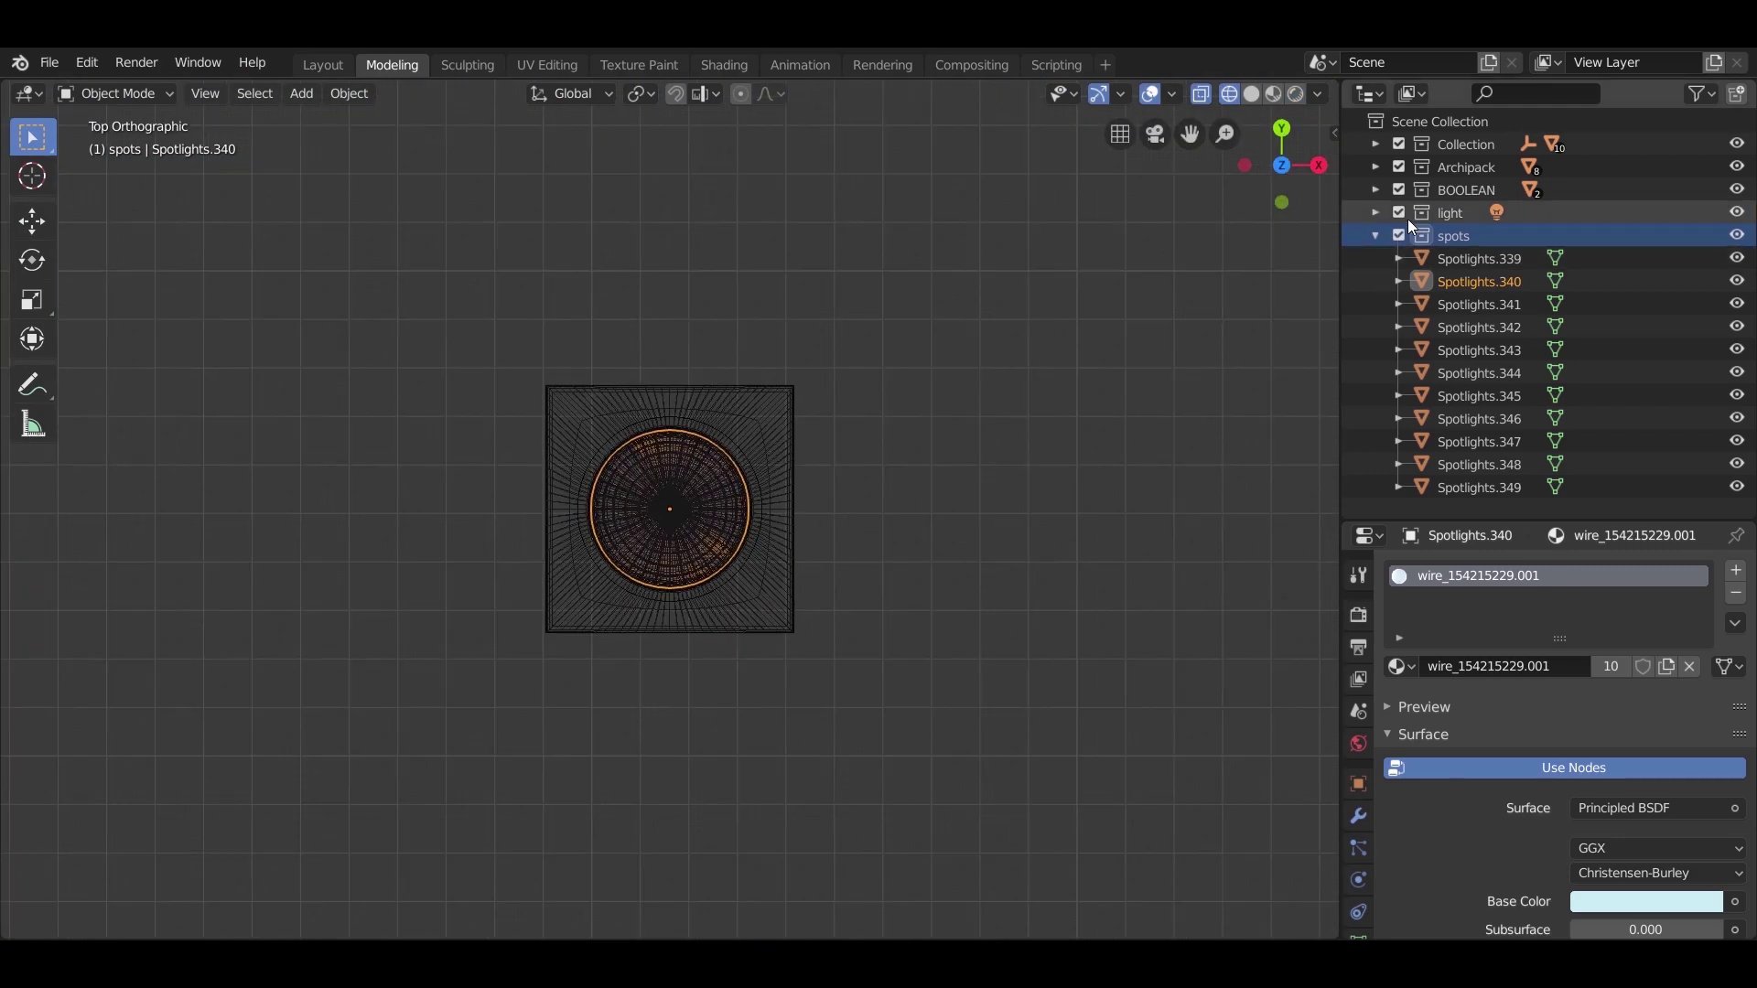
click(1374, 236)
click(1441, 192)
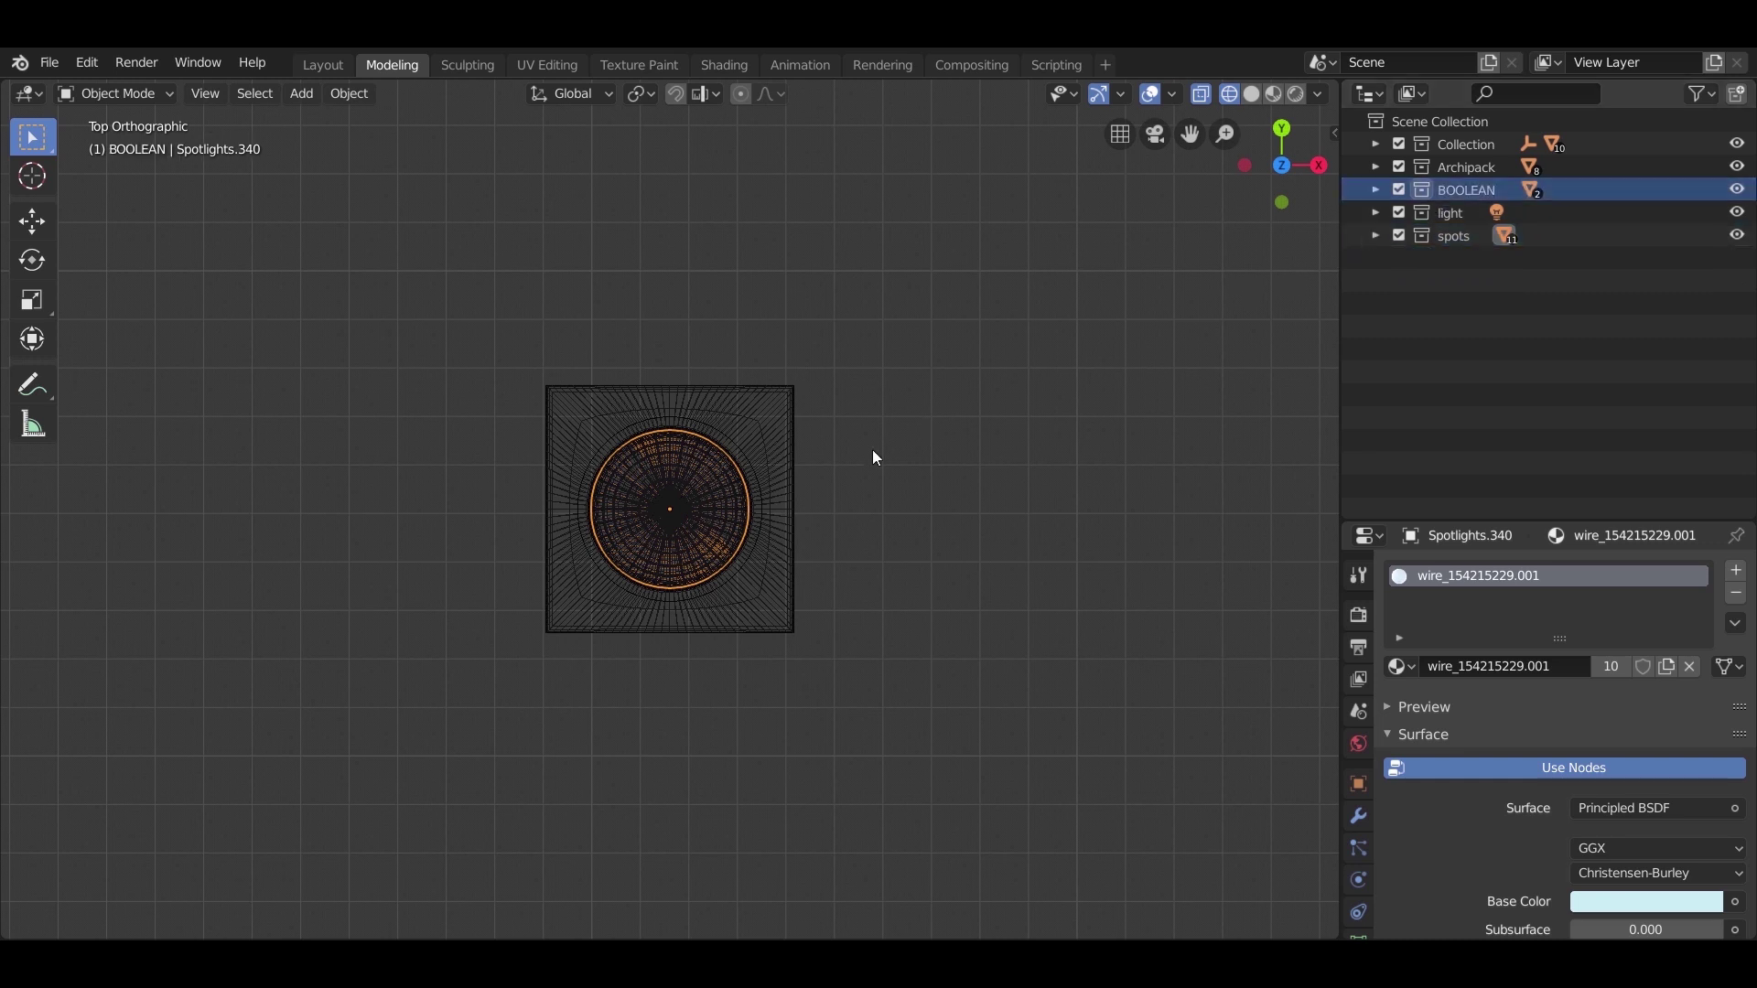
key(shift+a)
mouse_move(698, 499)
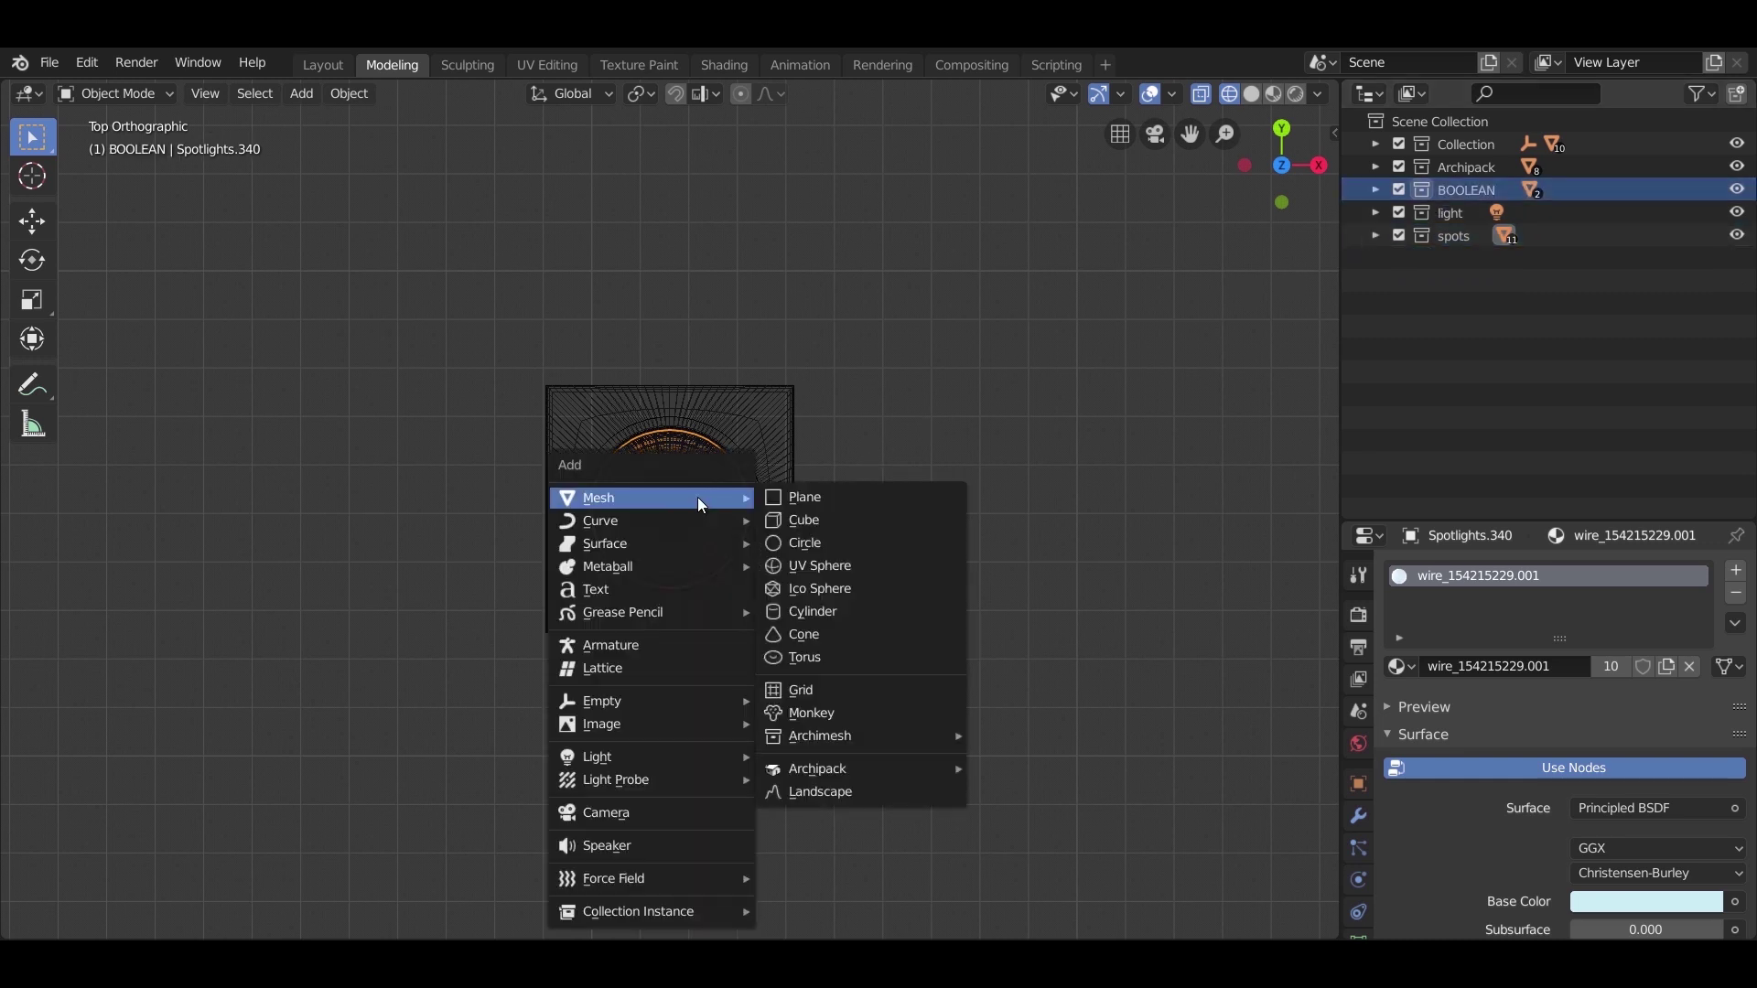
click(783, 518)
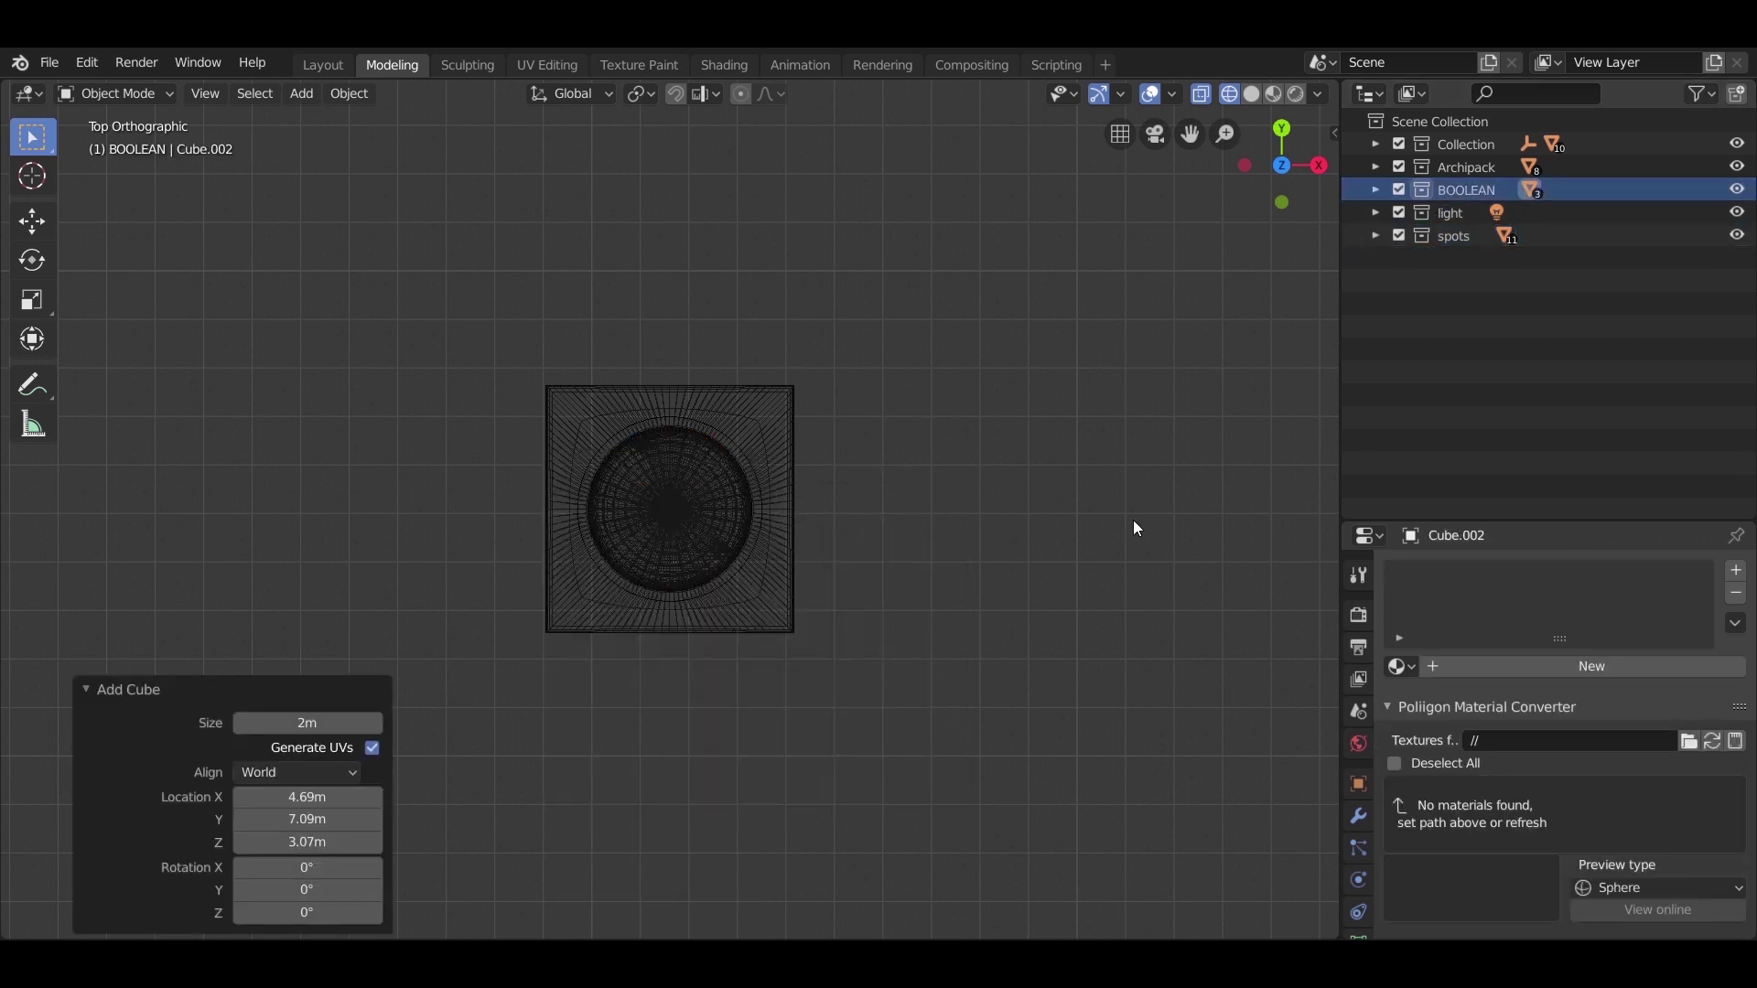
Step: Move the cube about -4.27 m in X and -1.84 m in Y, locking Z, to centre it over the spotlight
scroll(446, 504, down, 15)
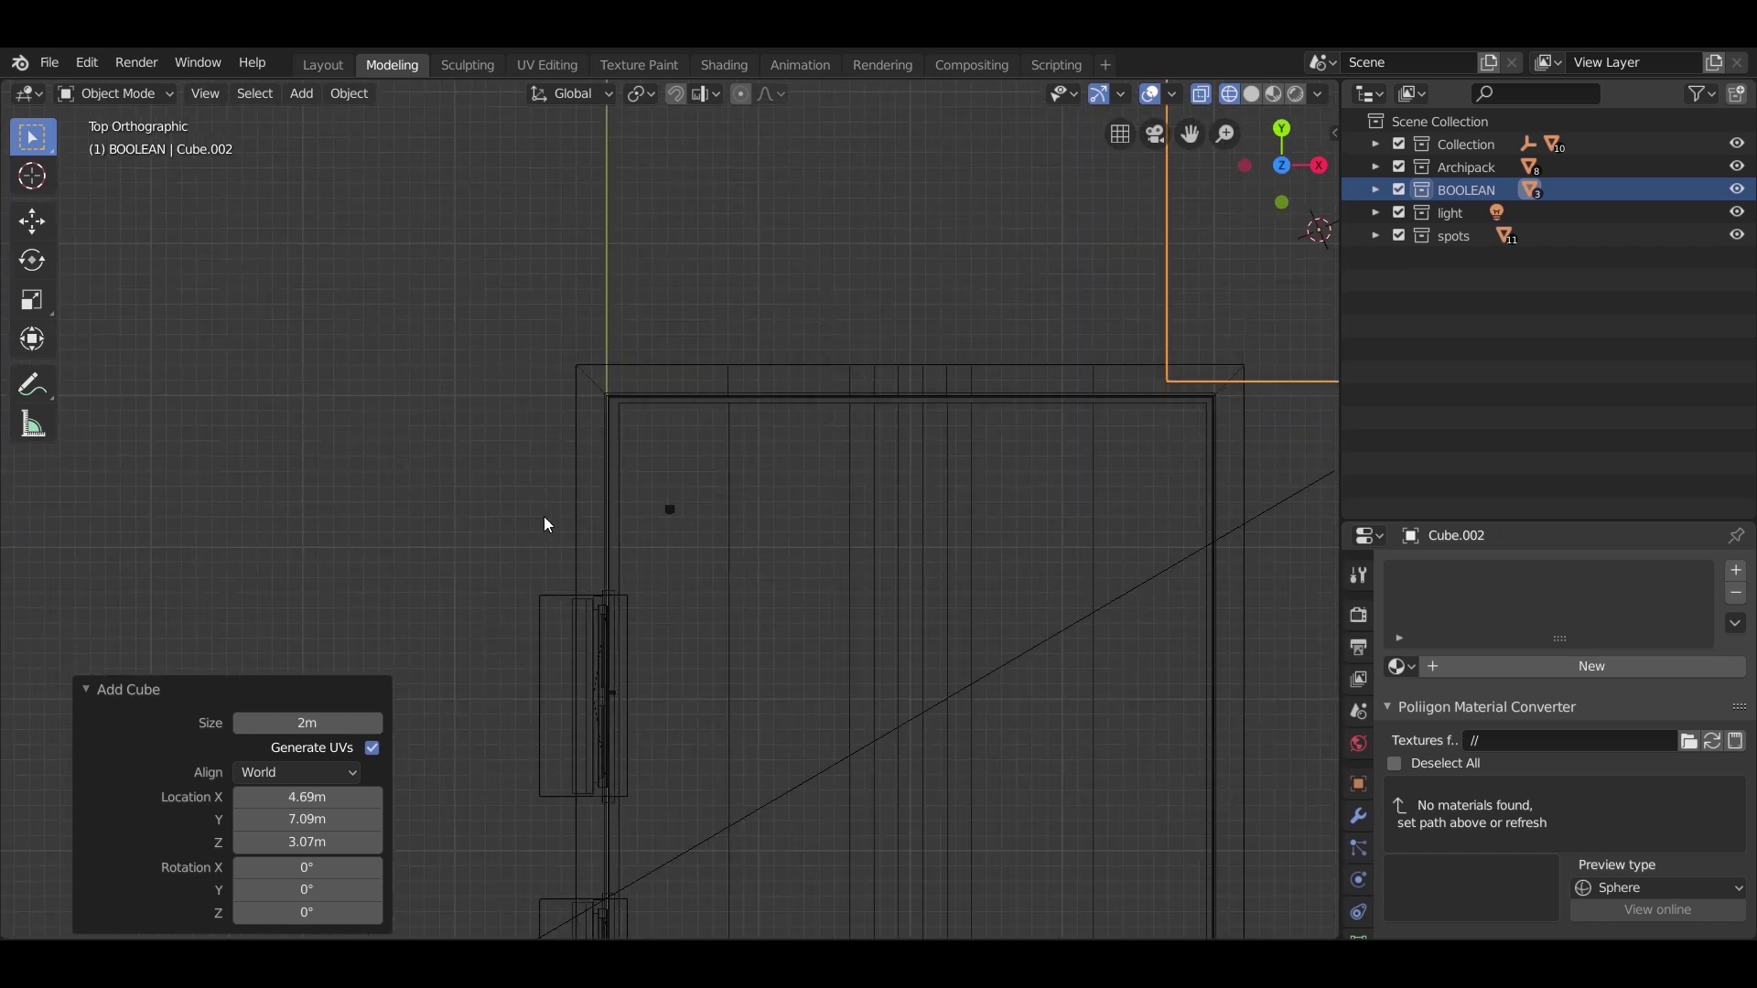
scroll(543, 524, down, 1)
key(g)
key(shift+z)
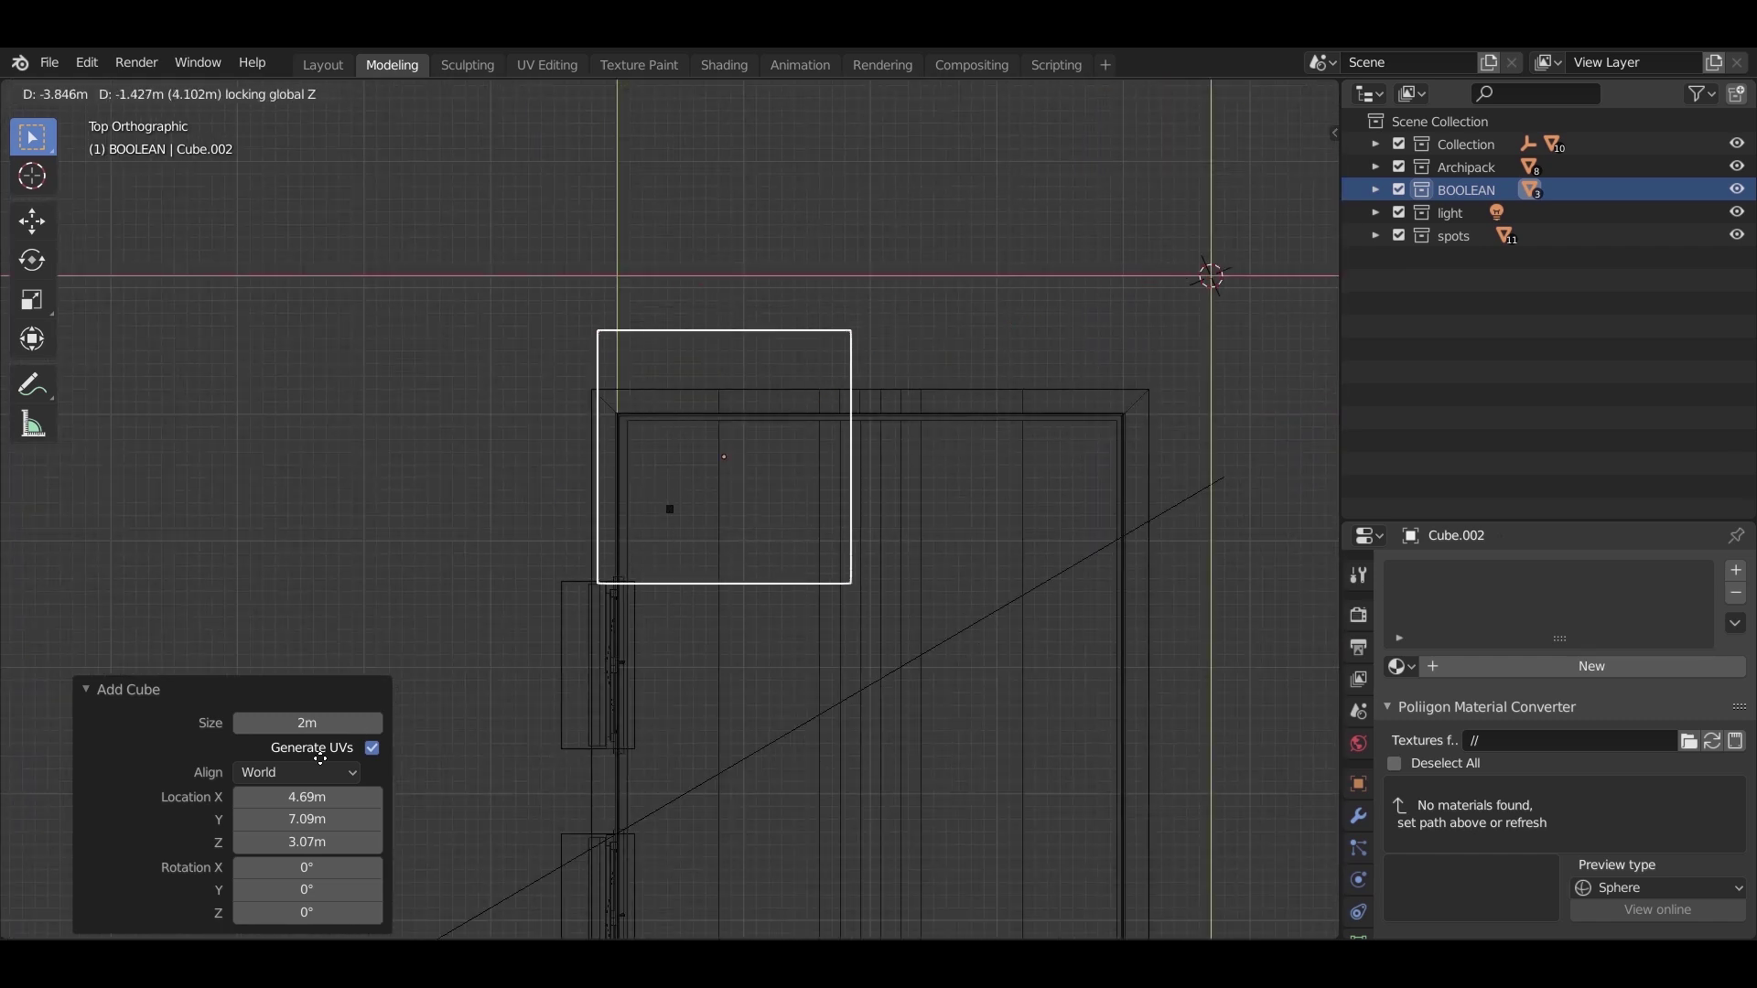
click(677, 718)
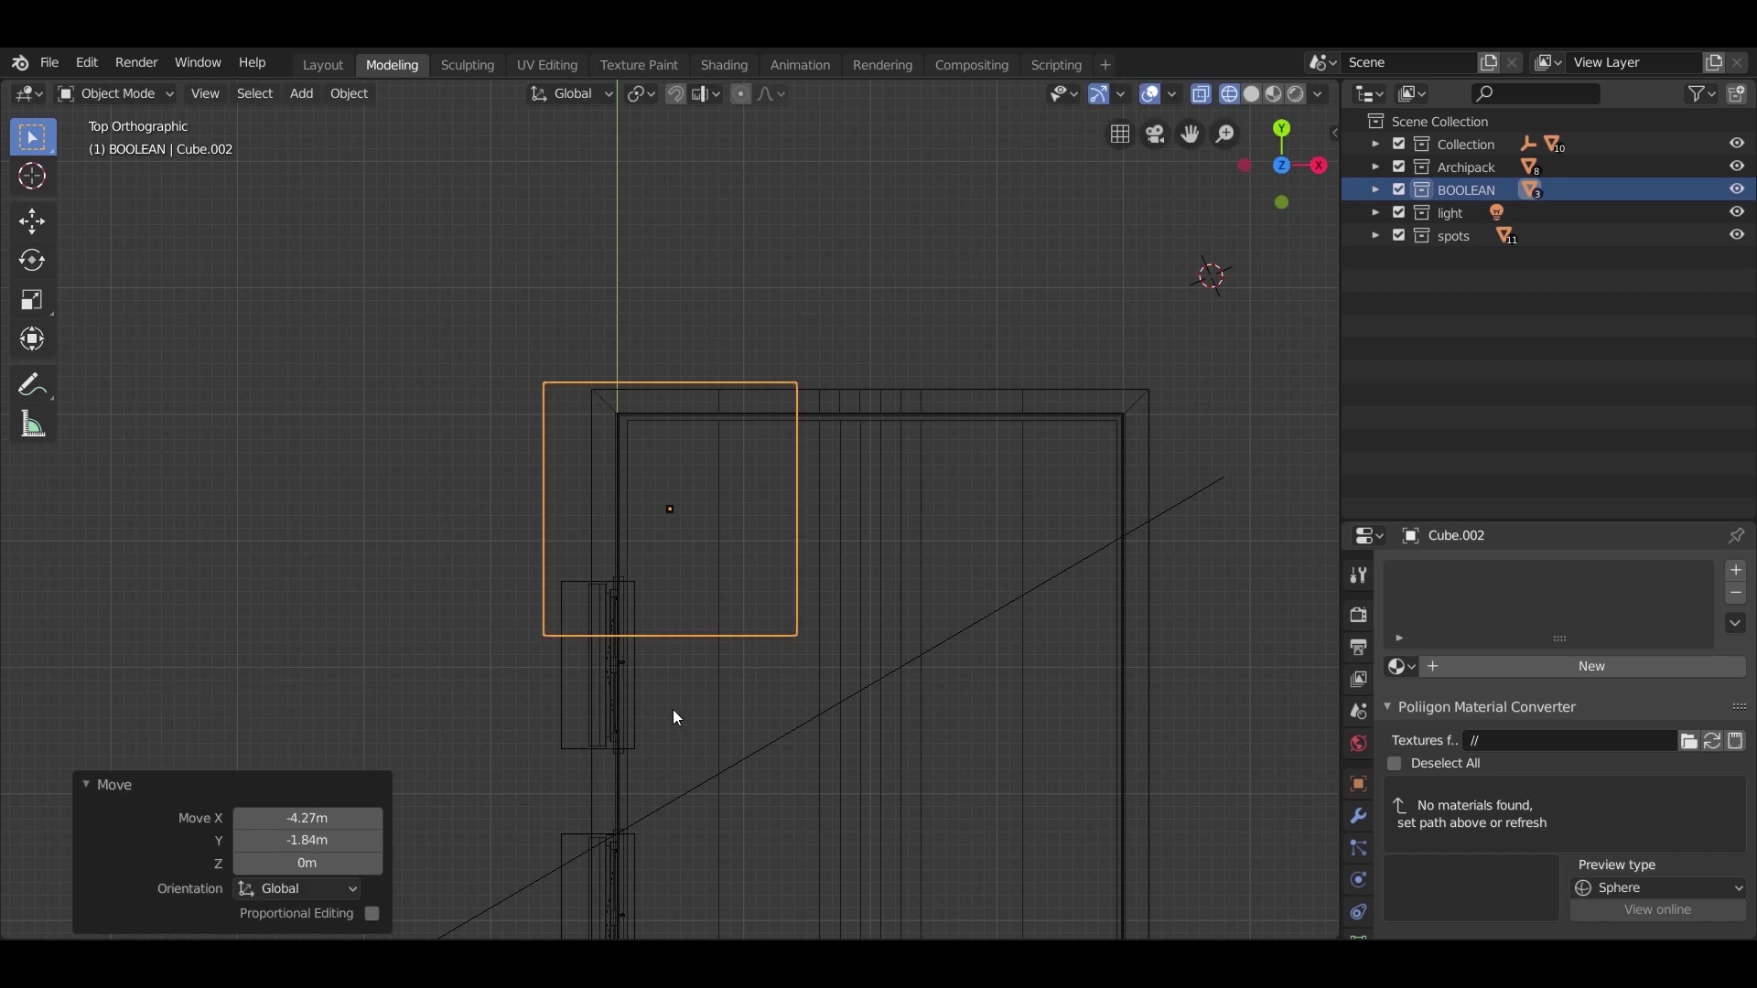
Step: Scale the cube by about 0.221 and again by about 0.184 to bring it near the spotlight's size
key(s)
click(773, 549)
middle_drag(772, 548, 773, 556)
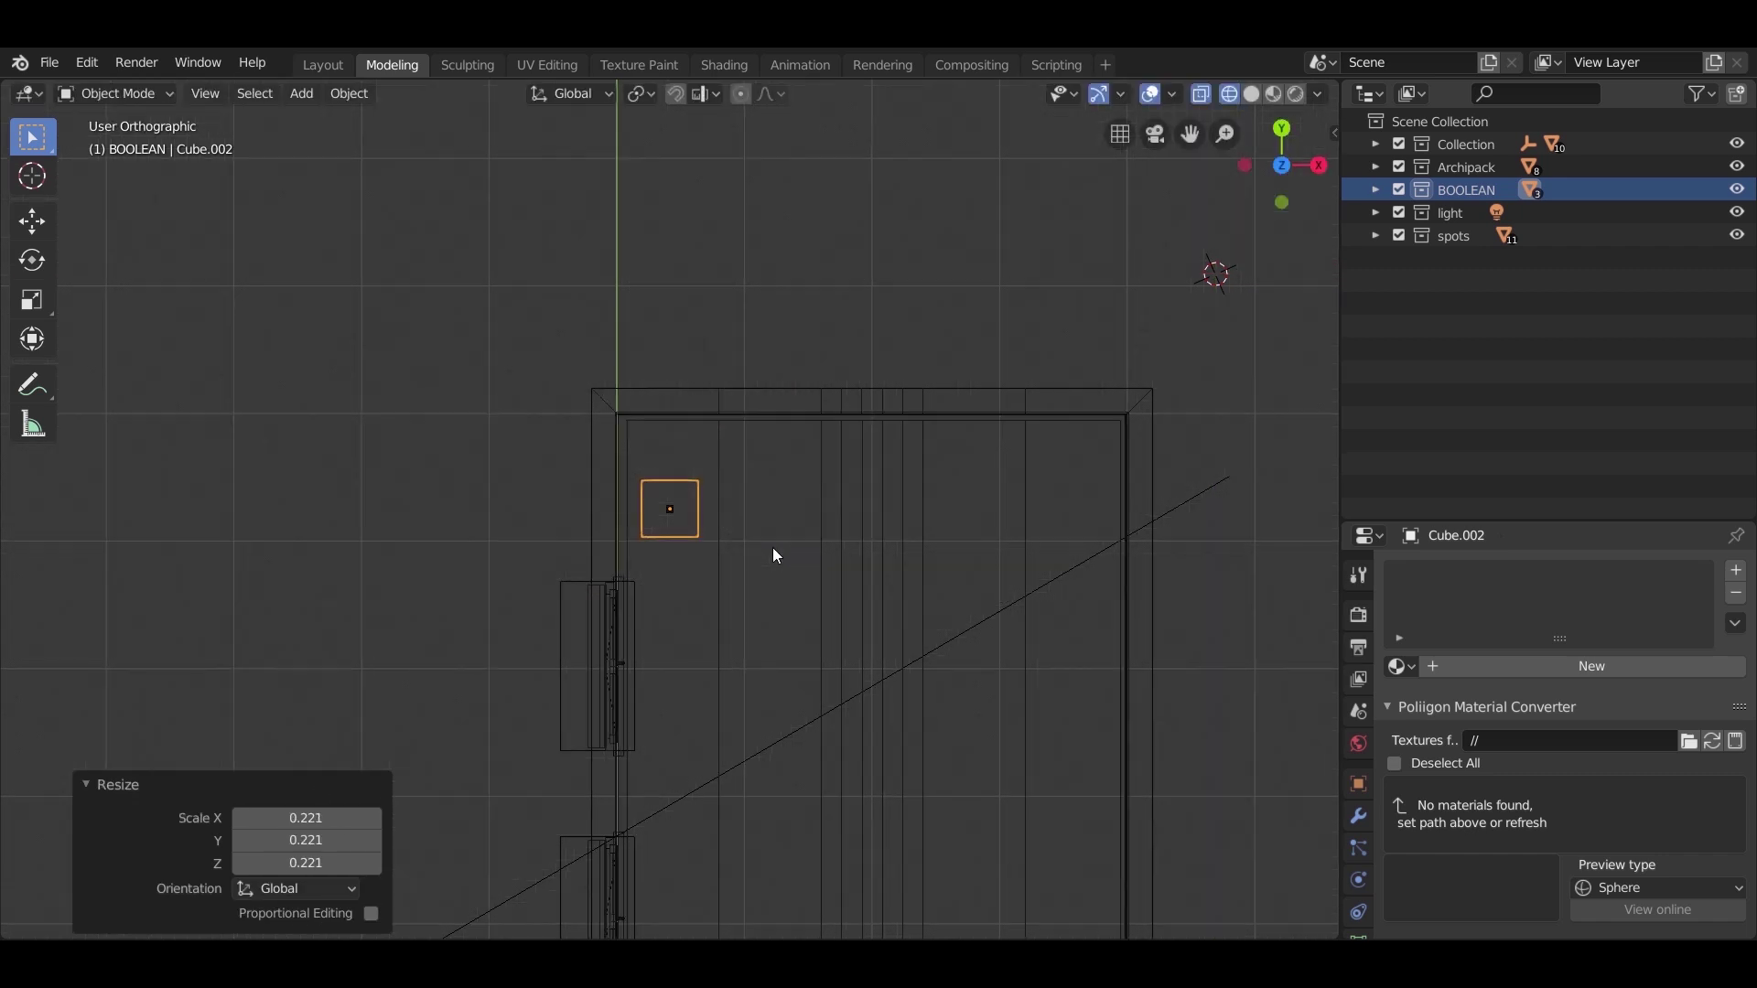
key(KP_Decimal)
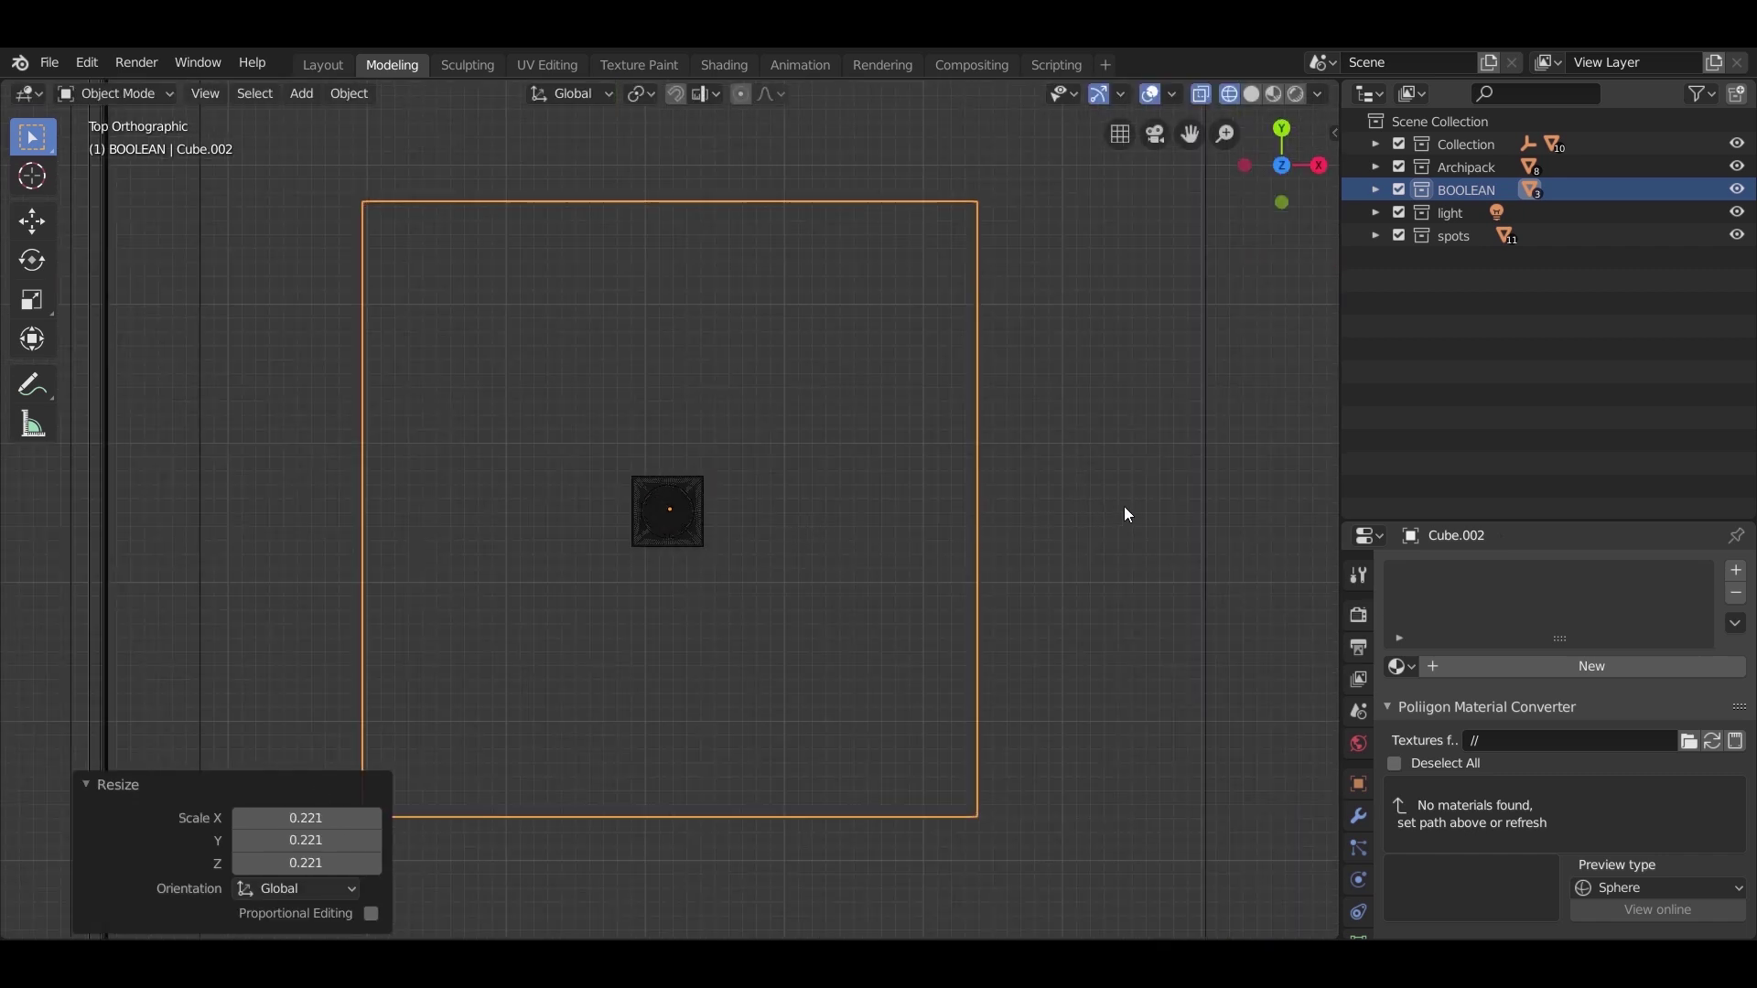
key(s)
click(752, 528)
scroll(726, 538, up, 8)
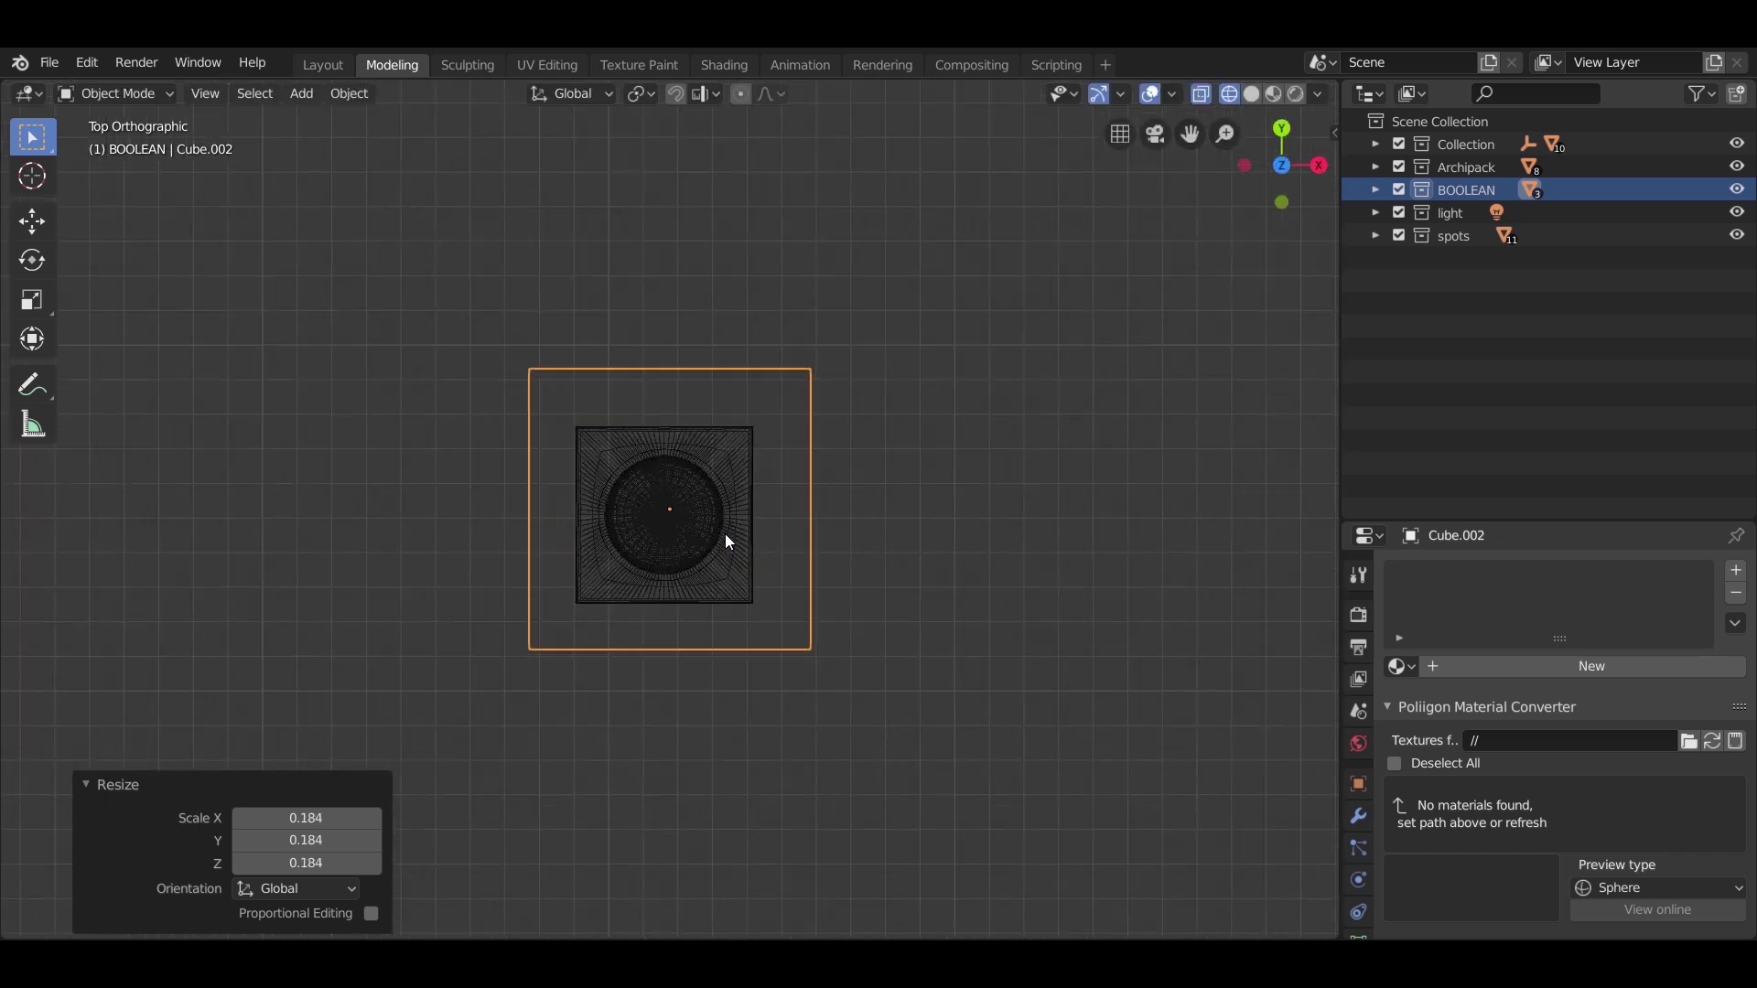
Step: Shift the cube about -0.0018 m in X and -0.0016 m in Y, locking Z, and scale it by about 0.606 to match the spotlight's frame
key(g)
key(shift+z)
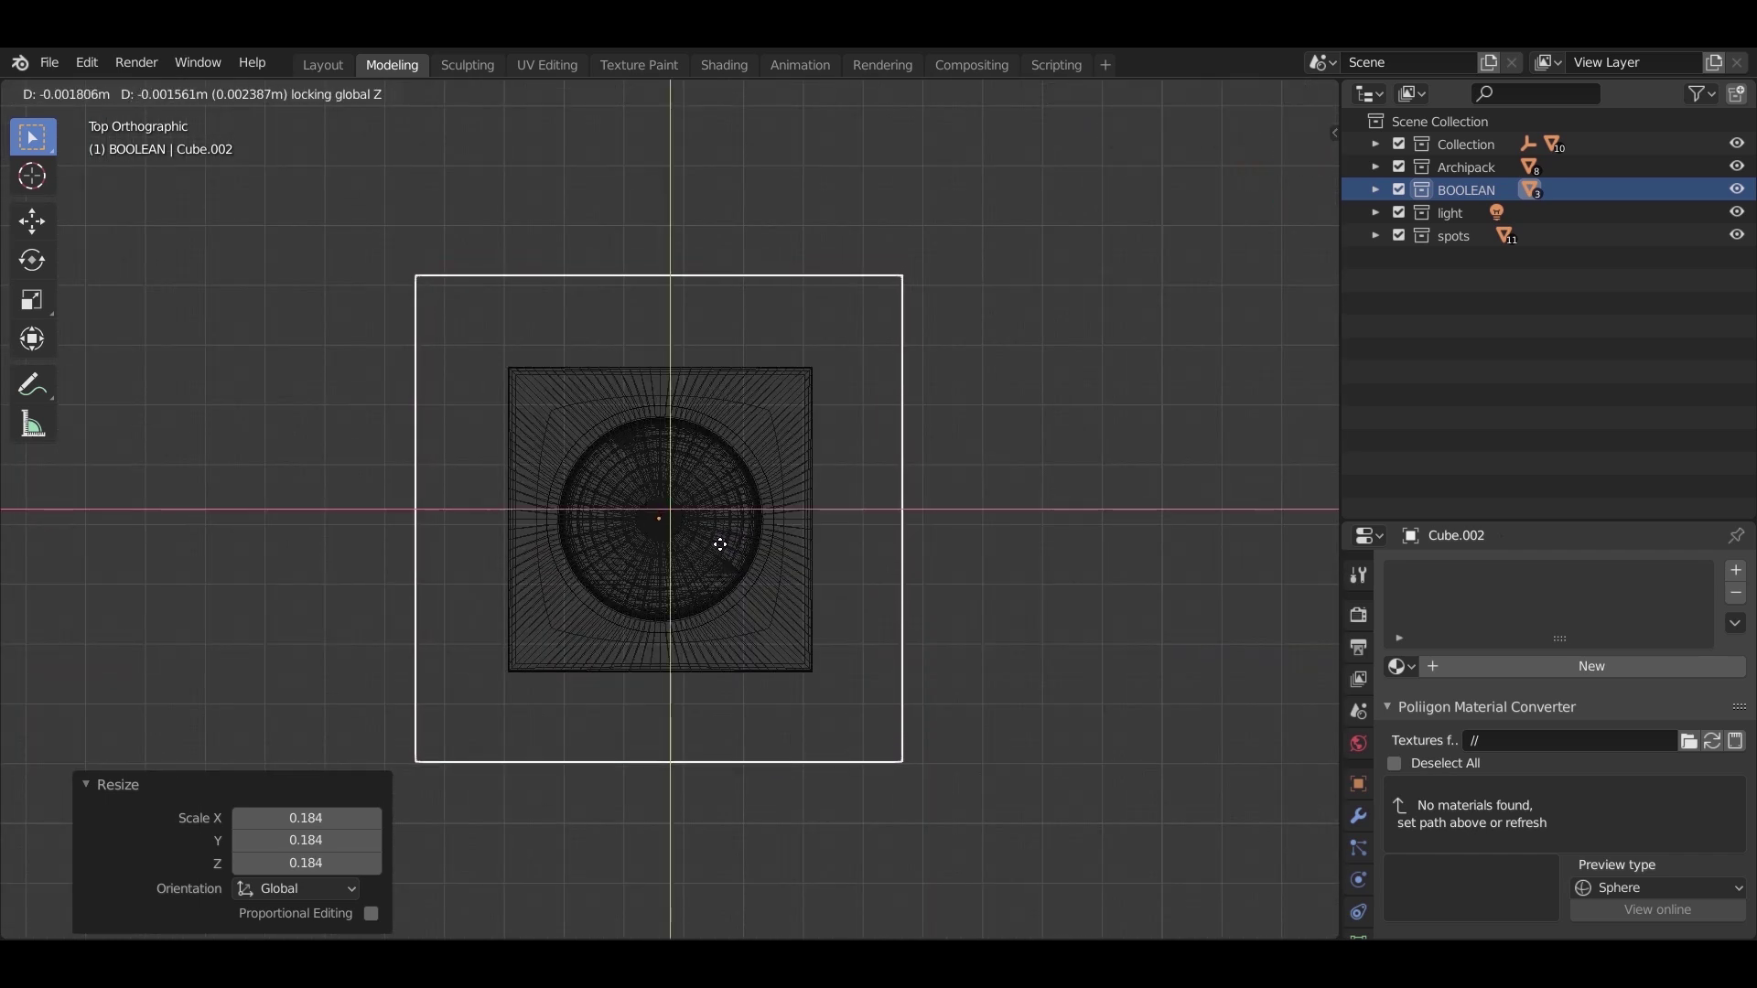
click(721, 545)
key(s)
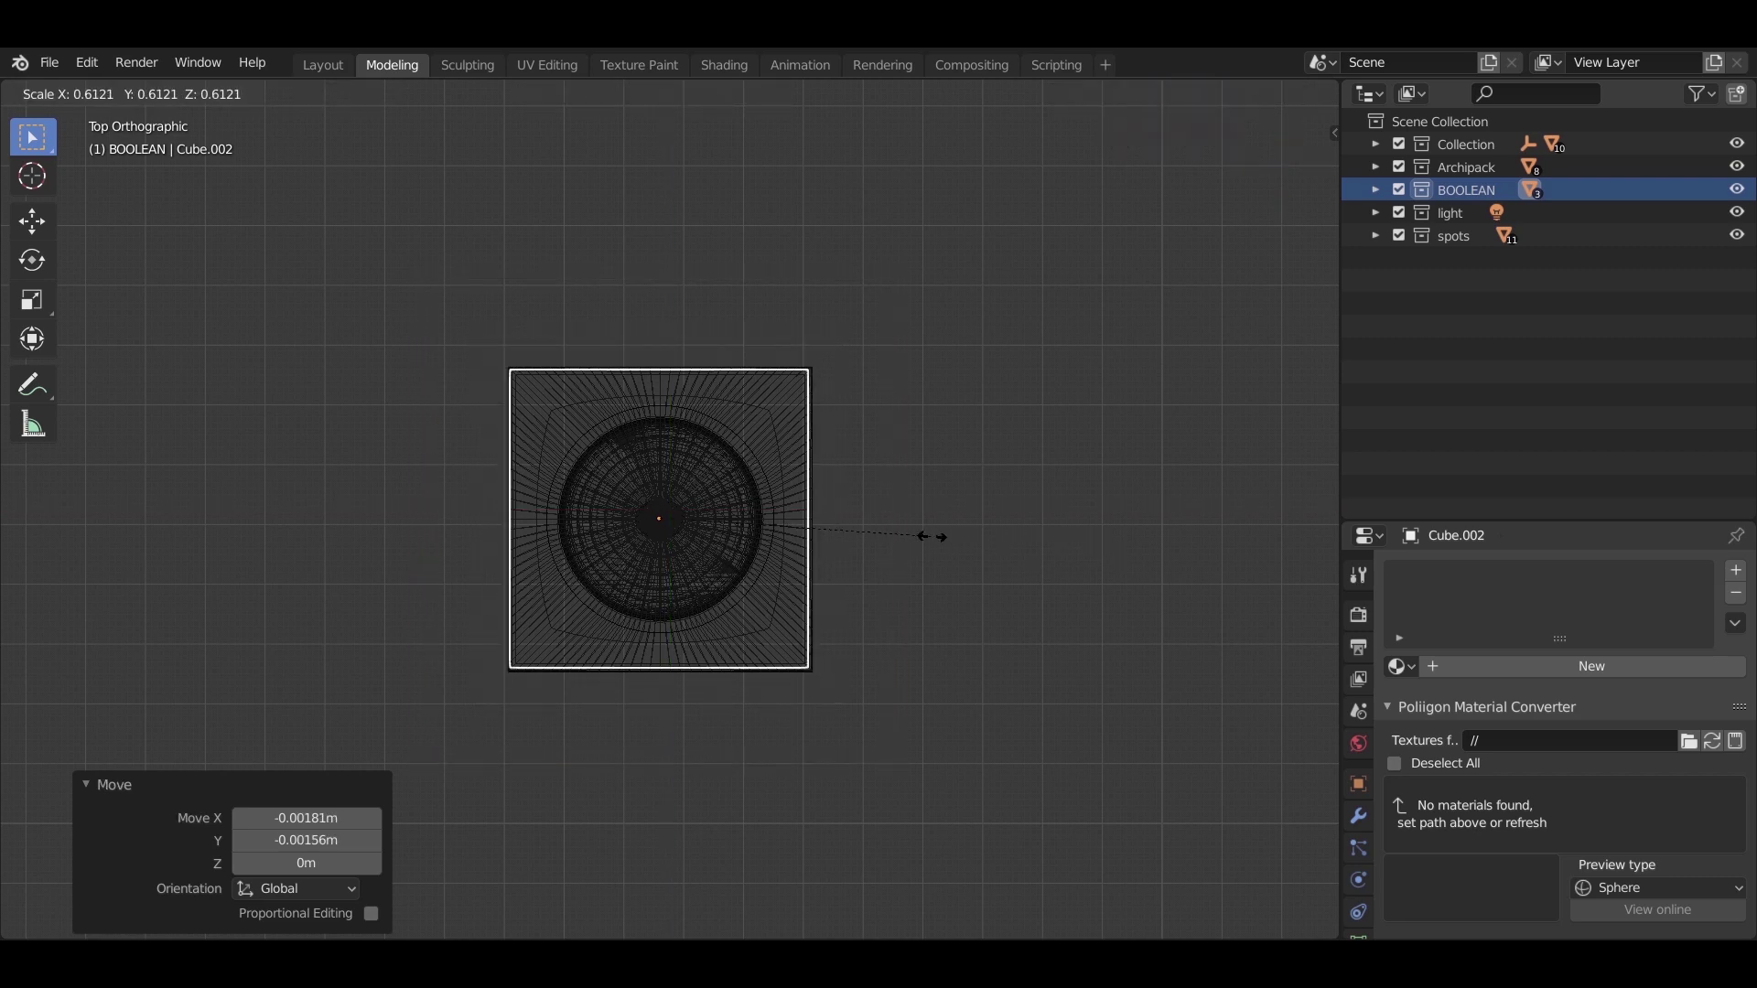
click(929, 537)
scroll(865, 537, up, 3)
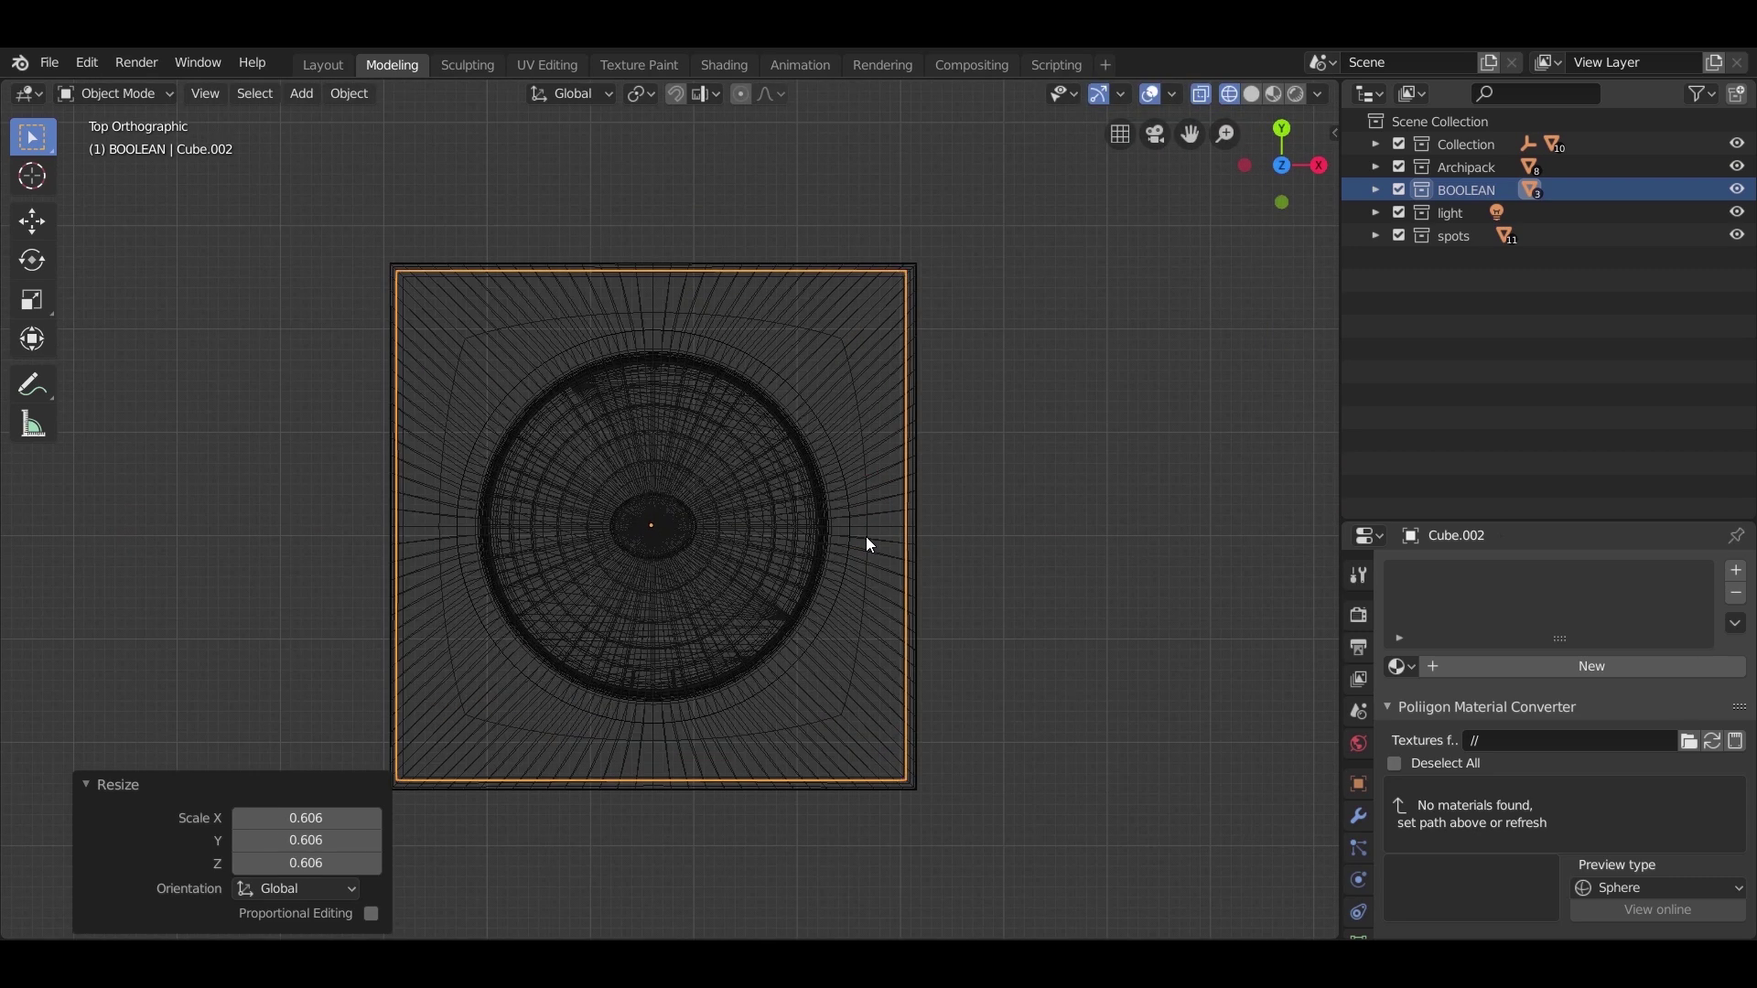
Step: Fine-tune the cube by about 0.00027 m in X and -0.00012 m in Y, and scale it by about 1.007 to fit inside the frame
key(g)
key(shift+z)
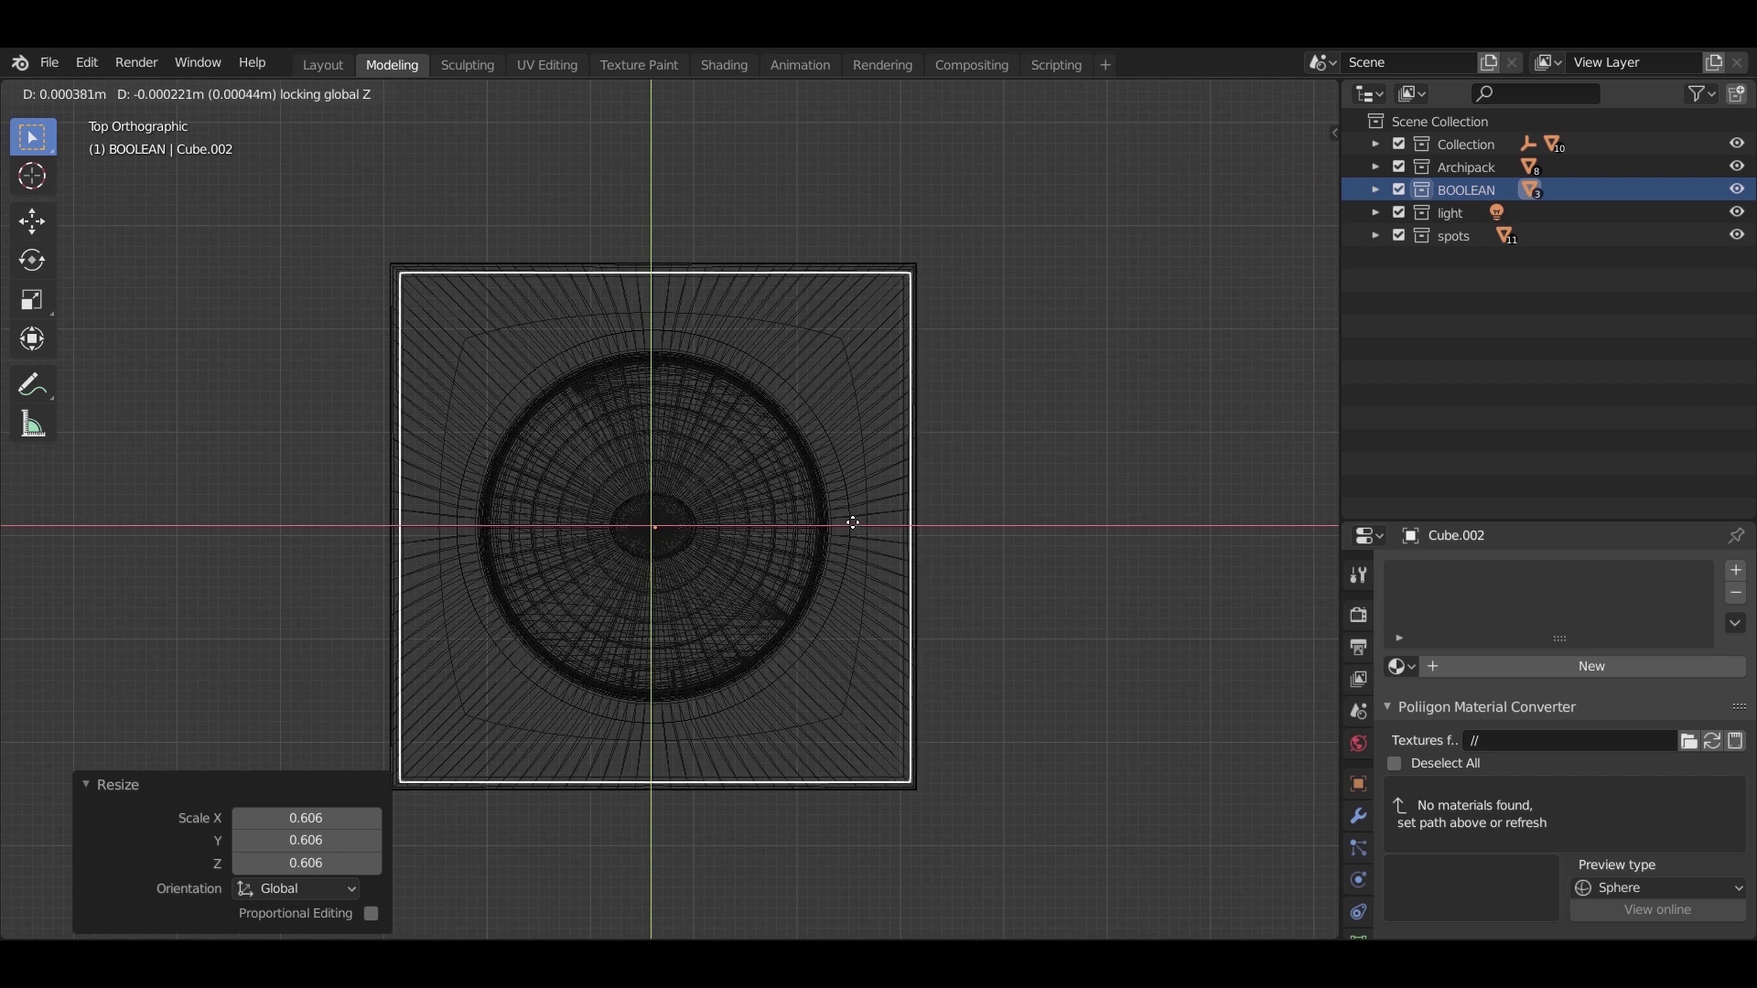
click(843, 517)
key(s)
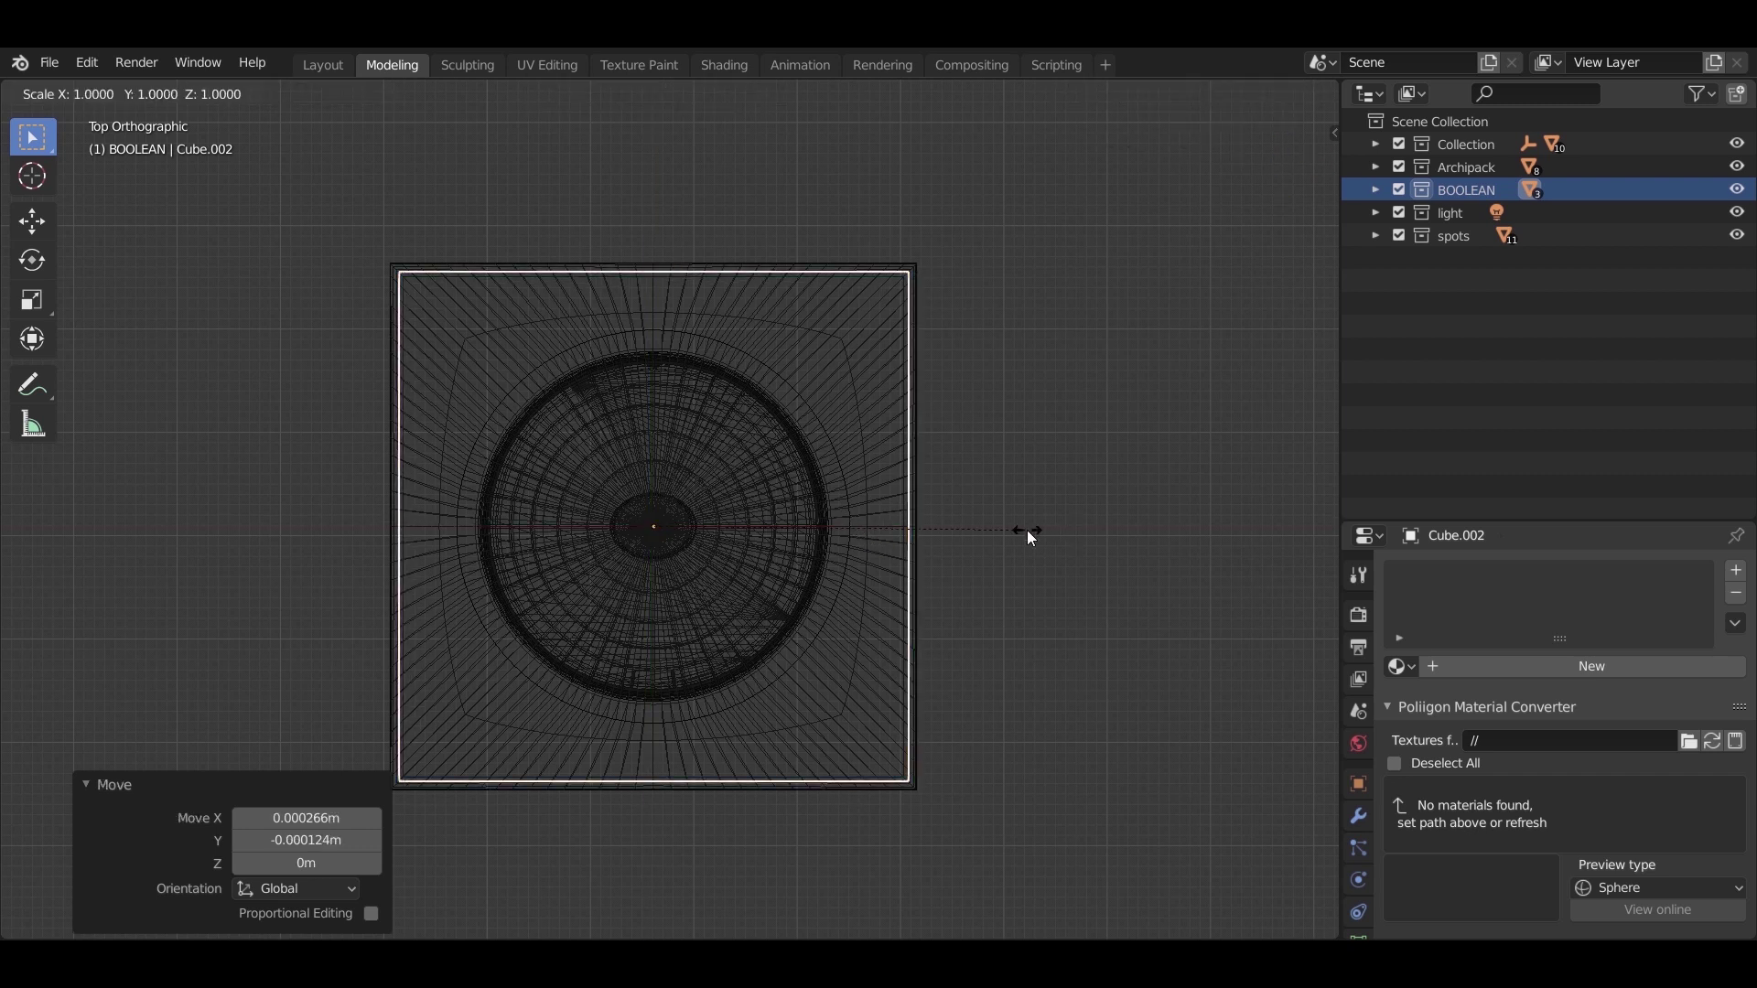
click(1028, 547)
scroll(1028, 552, down, 2)
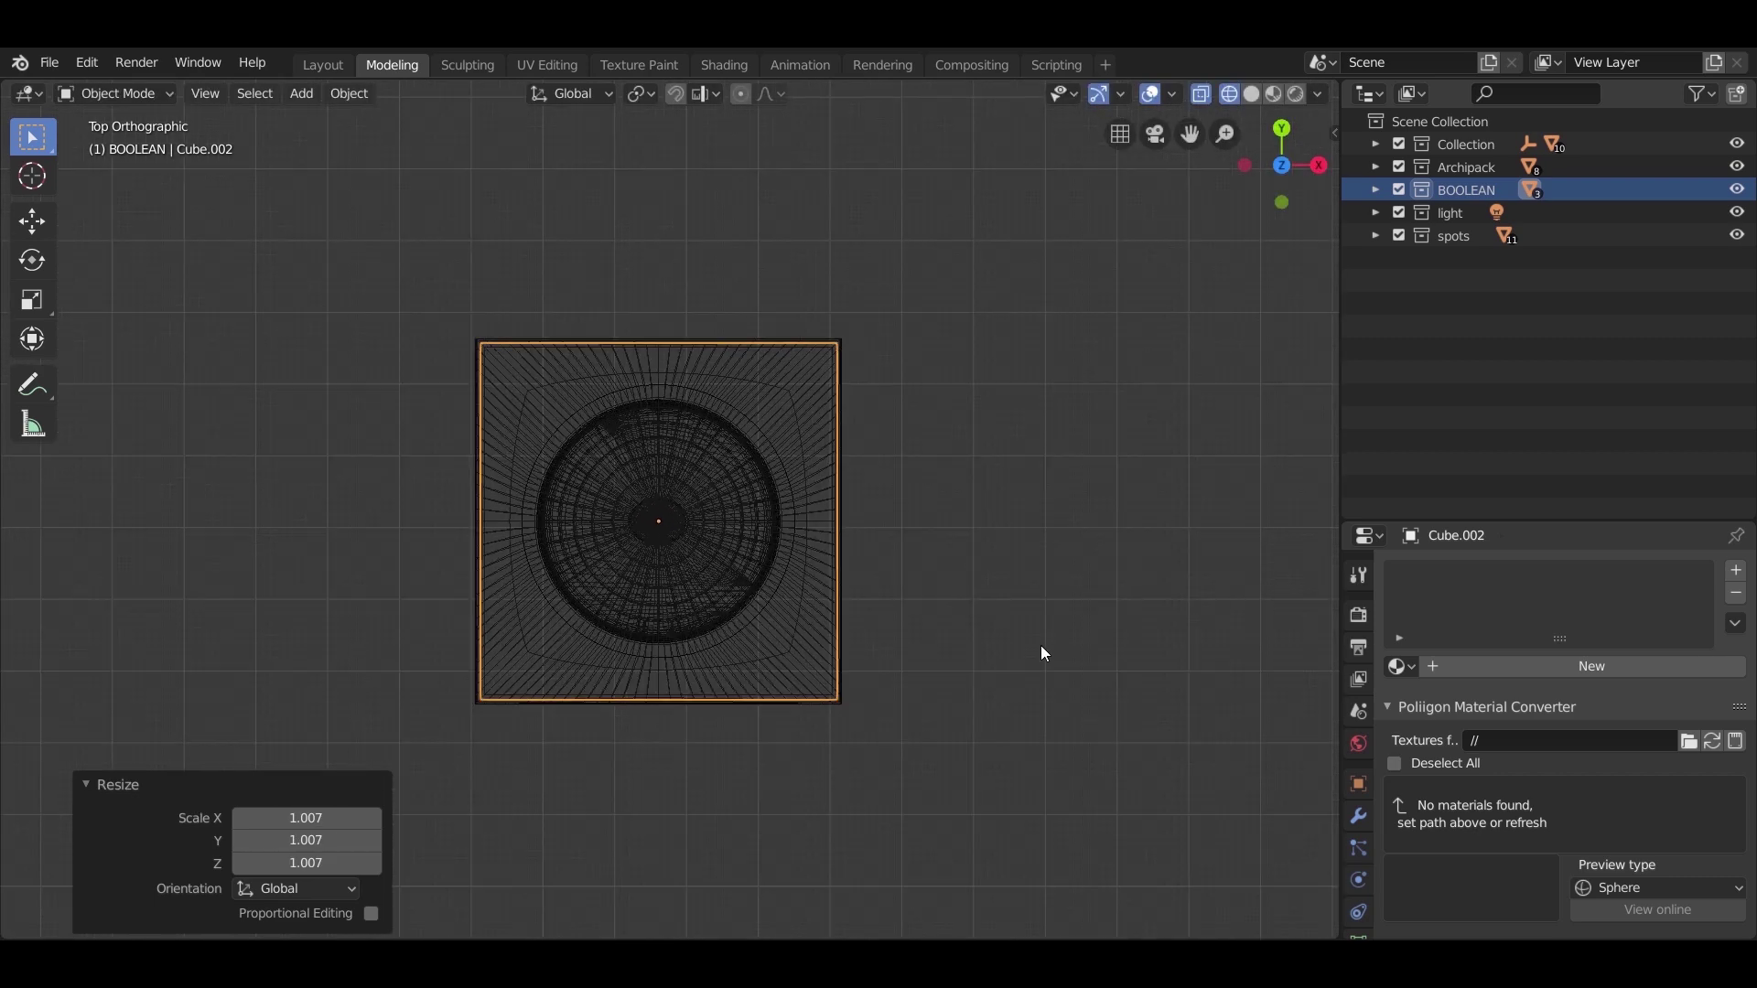
Step: Lower the cube about 0.538 m along Z to bring it down onto the ceiling spotlight
middle_drag(1040, 648, 964, 459)
scroll(968, 462, down, 4)
scroll(966, 462, down, 3)
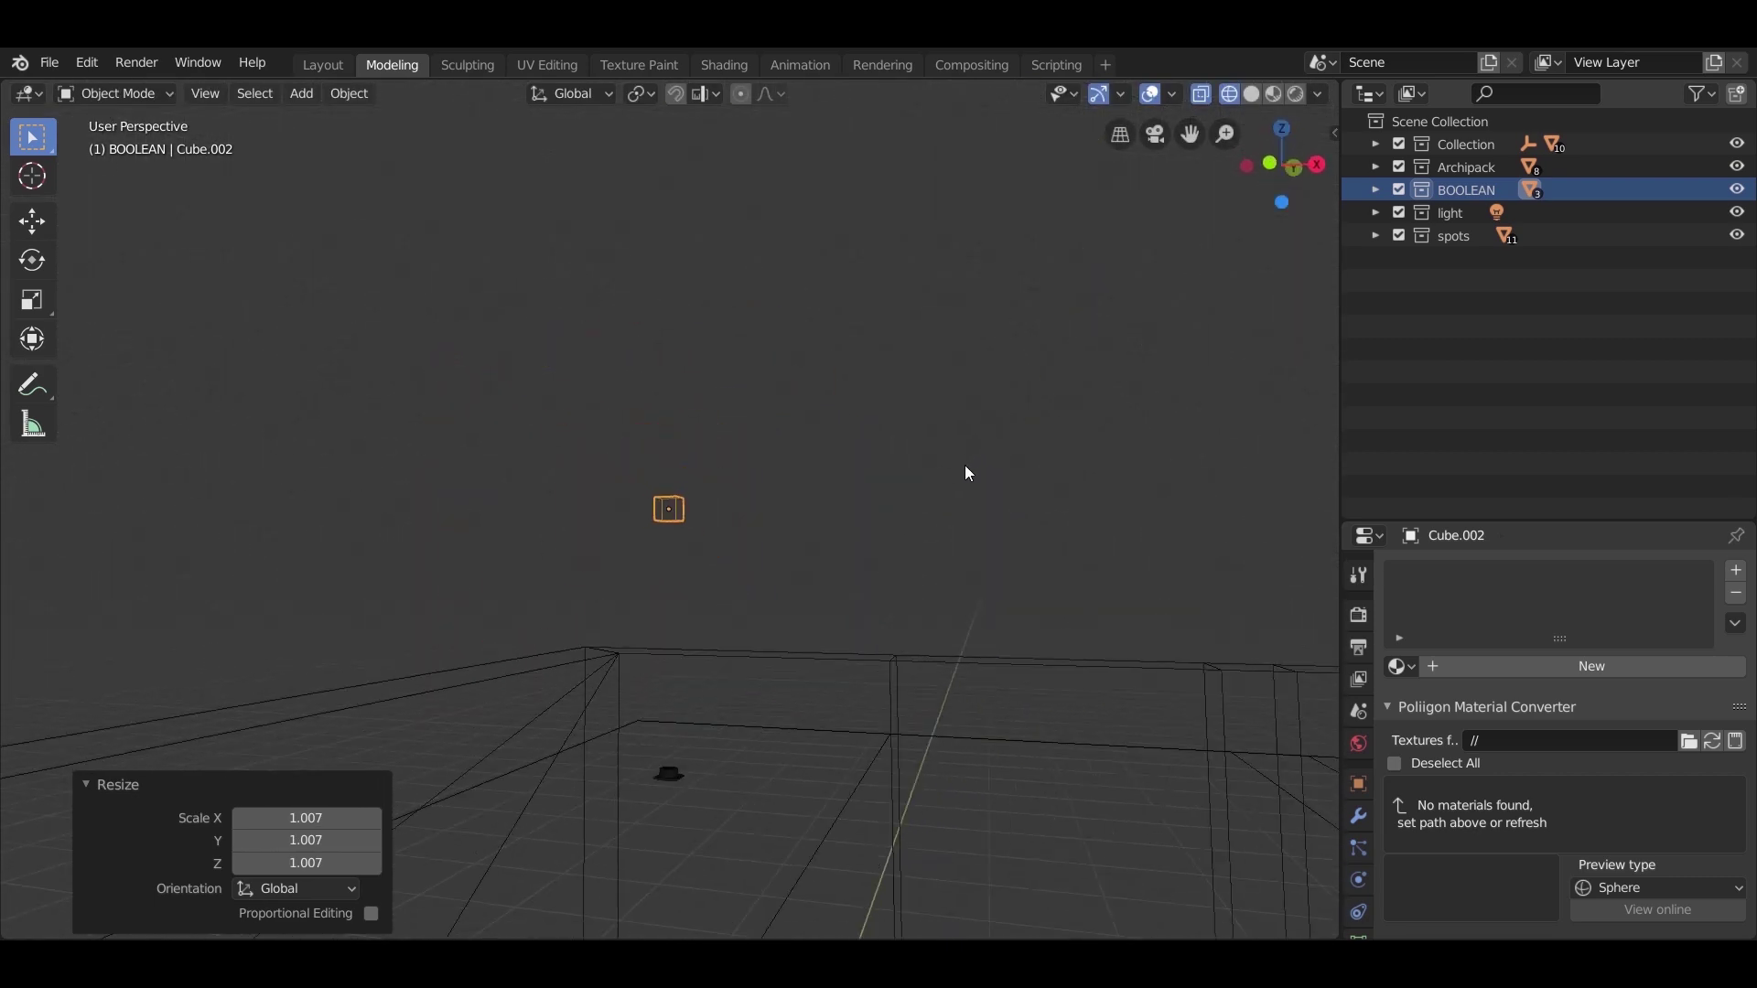
key(g)
key(z)
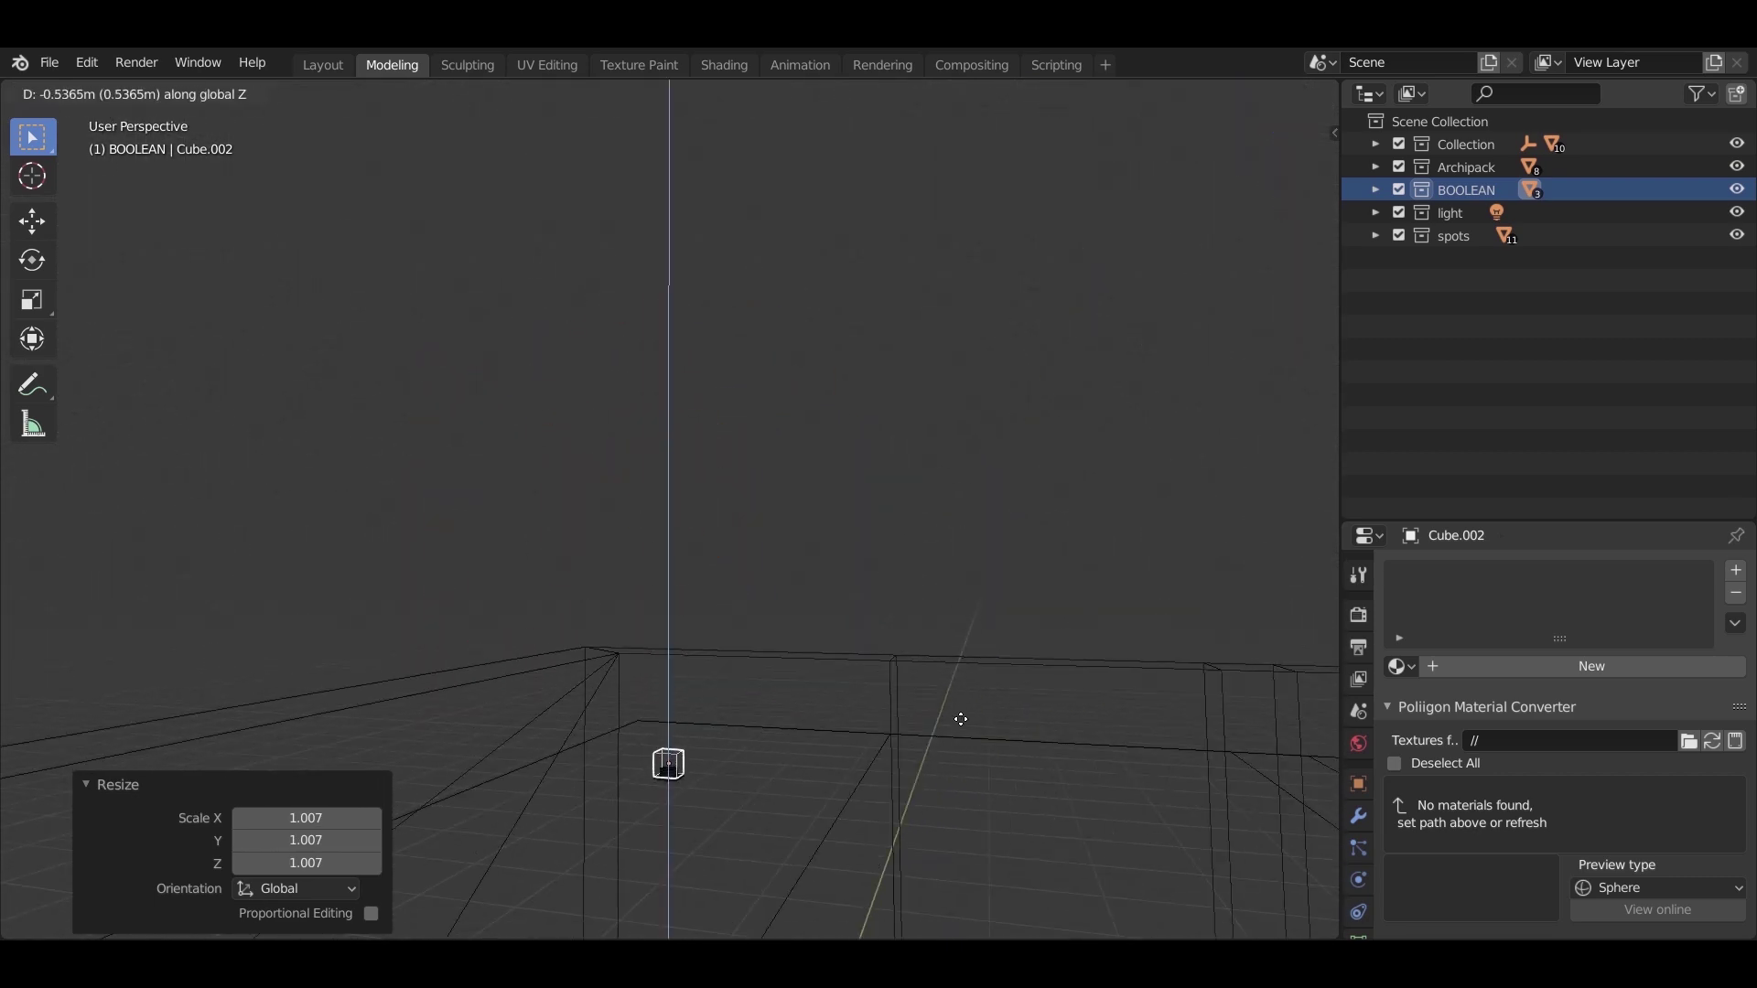
click(961, 719)
Step: Lower the cube a further 0.013 m or so along Z so it extends below the spotlight's frame
scroll(959, 721, up, 6)
scroll(912, 665, down, 1)
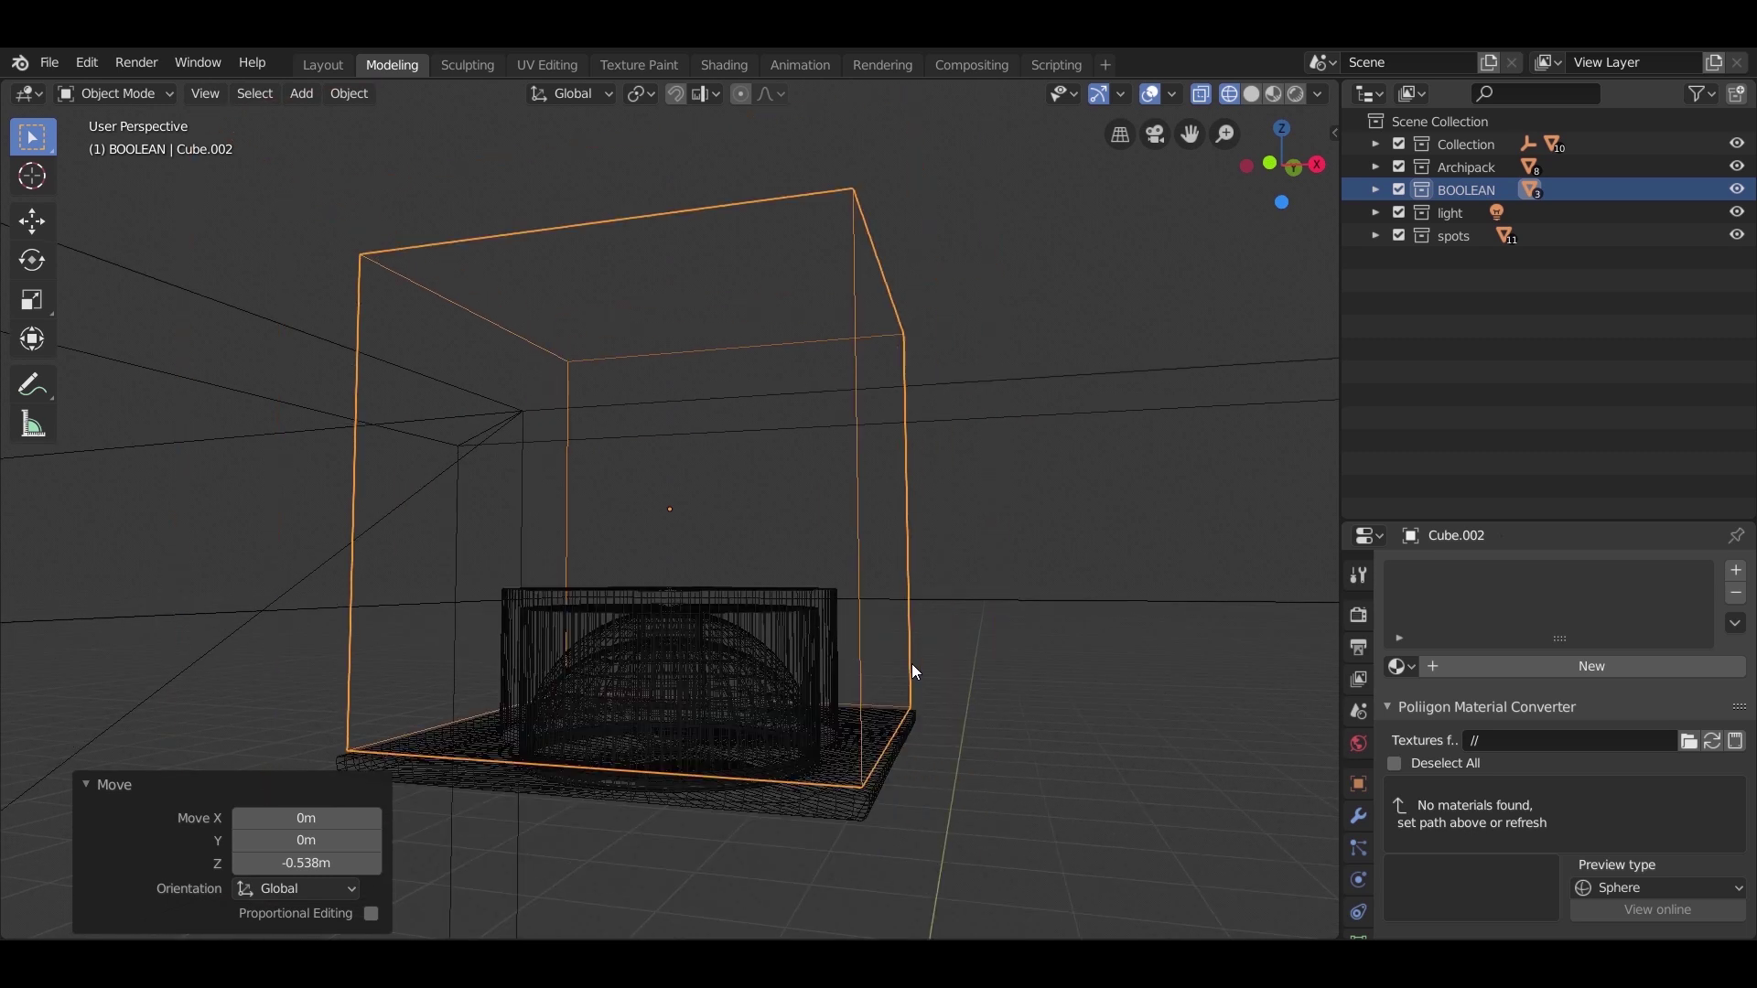
key(g)
key(z)
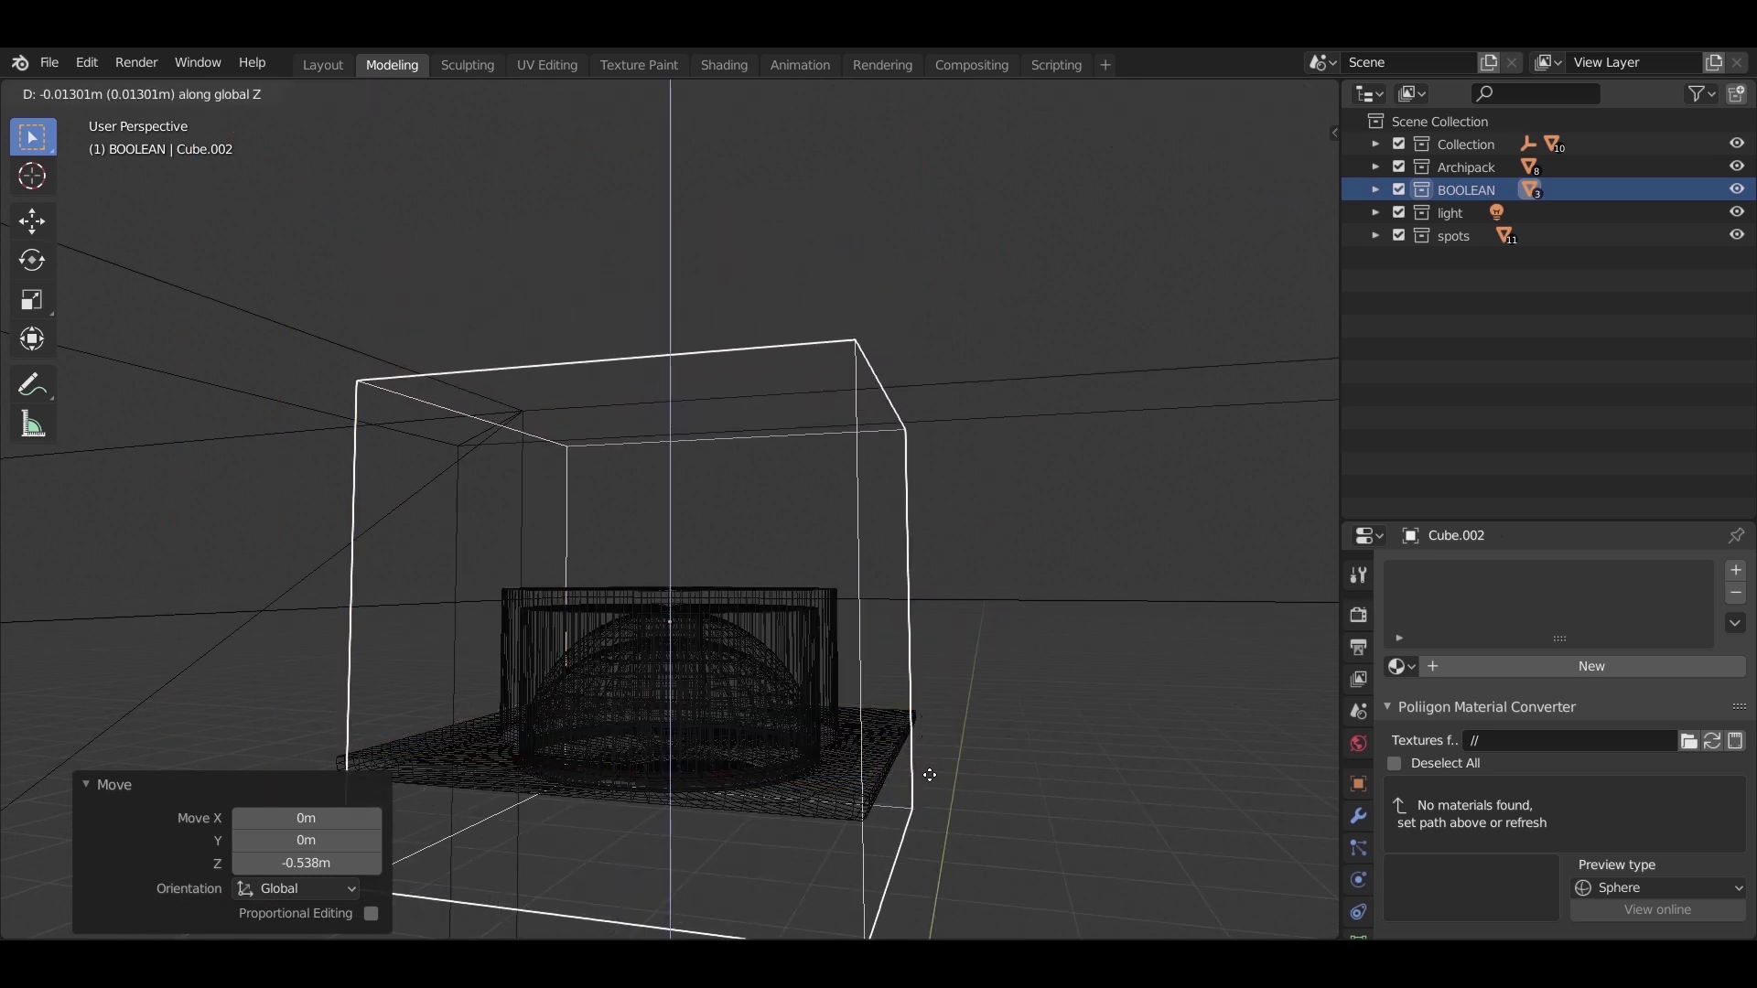
click(930, 775)
scroll(913, 637, down, 4)
Step: Show the viewport in solid shading and check from below how the cube crosses the ceiling
mouse_move(832, 628)
middle_down()
mouse_move(815, 671)
mouse_move(794, 634)
middle_up()
key(z)
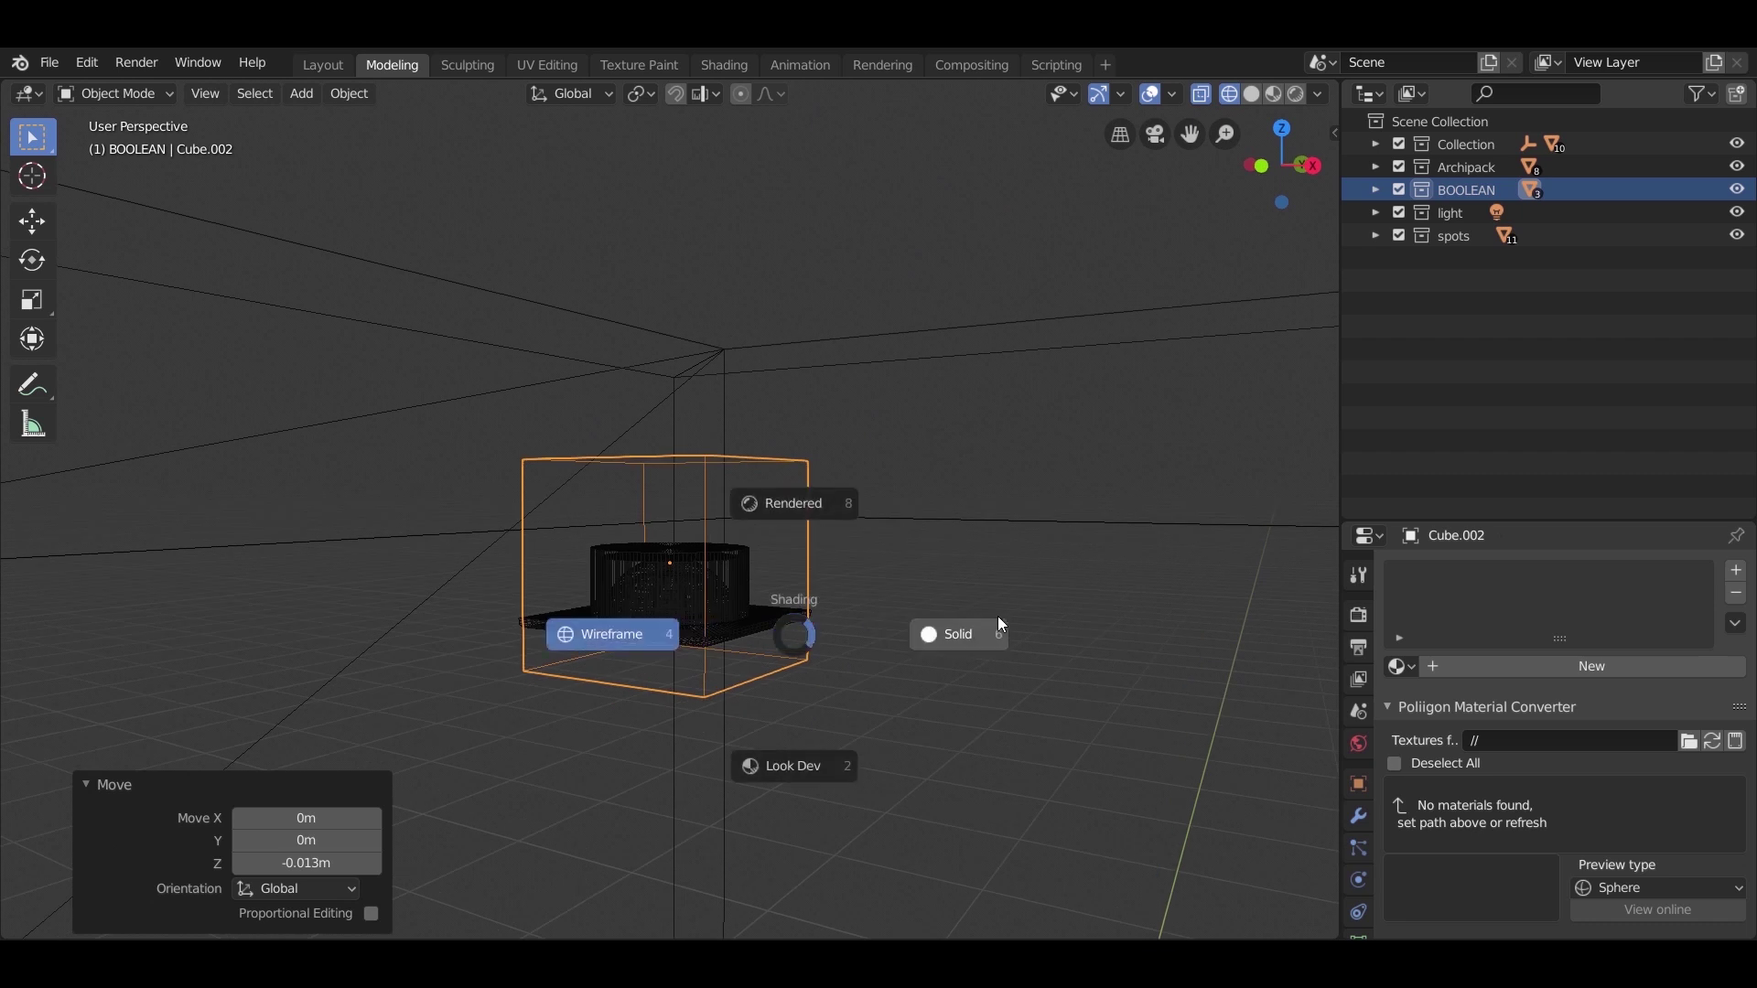
click(997, 617)
scroll(931, 611, down, 4)
middle_drag(931, 611, 937, 624)
scroll(738, 590, up, 3)
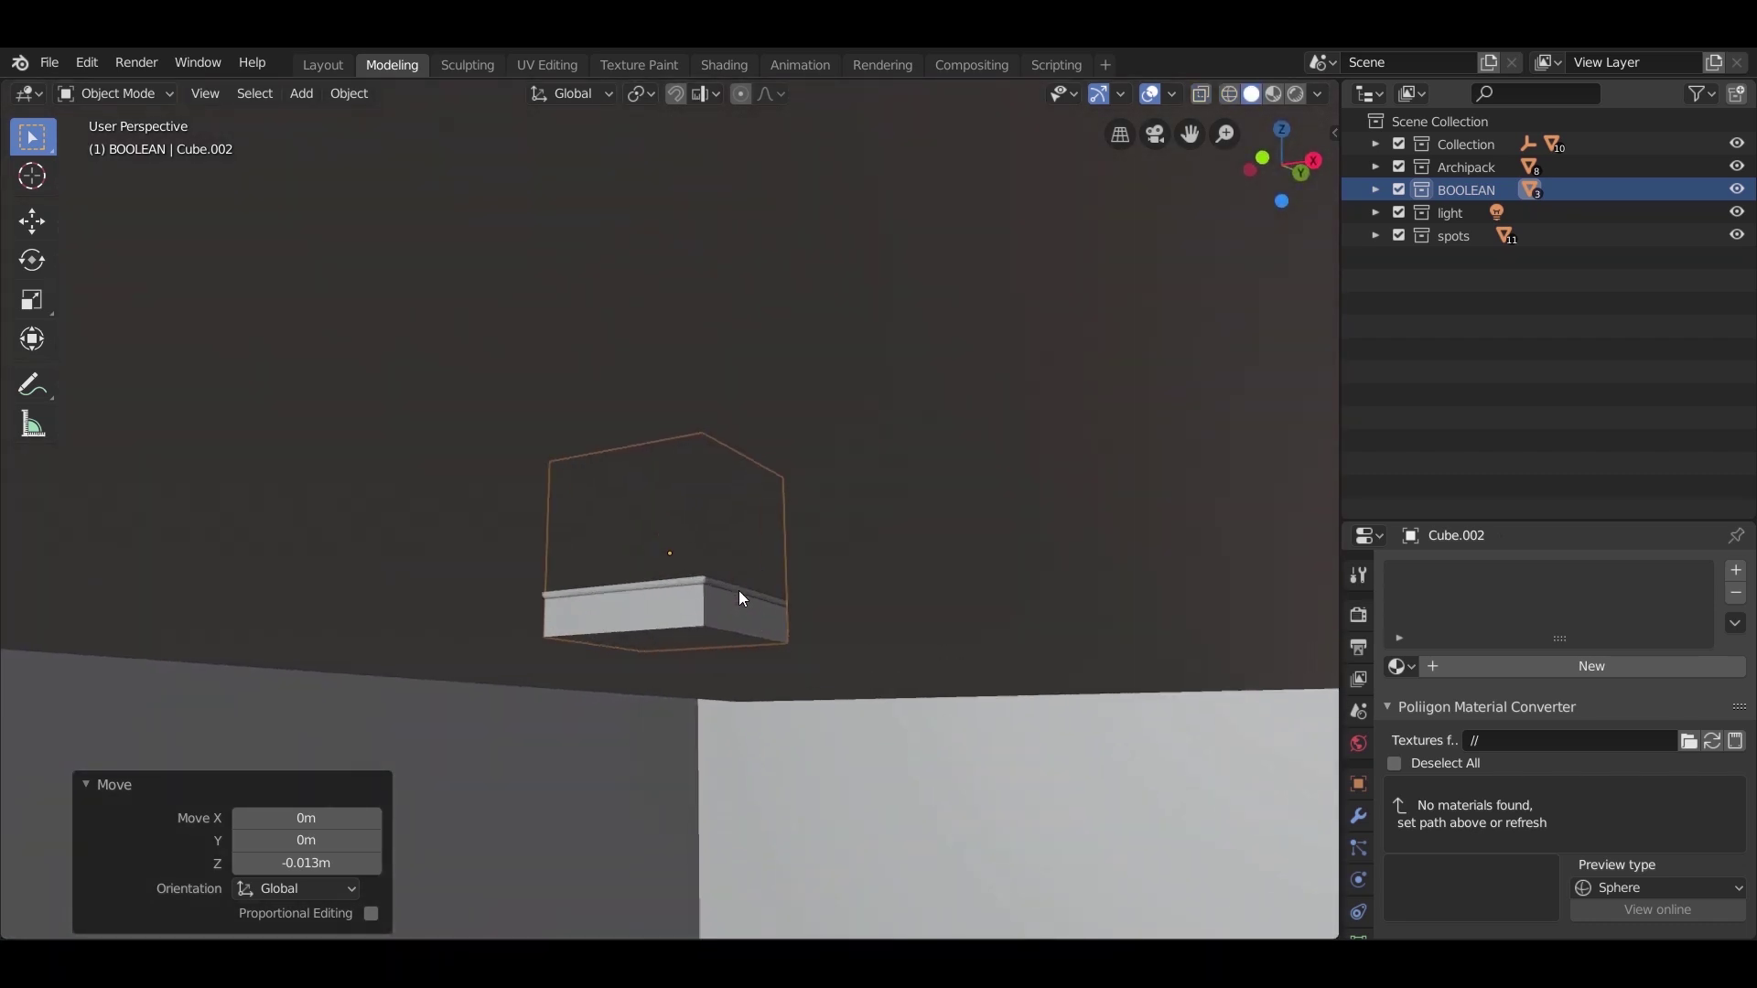
scroll(746, 597, up, 1)
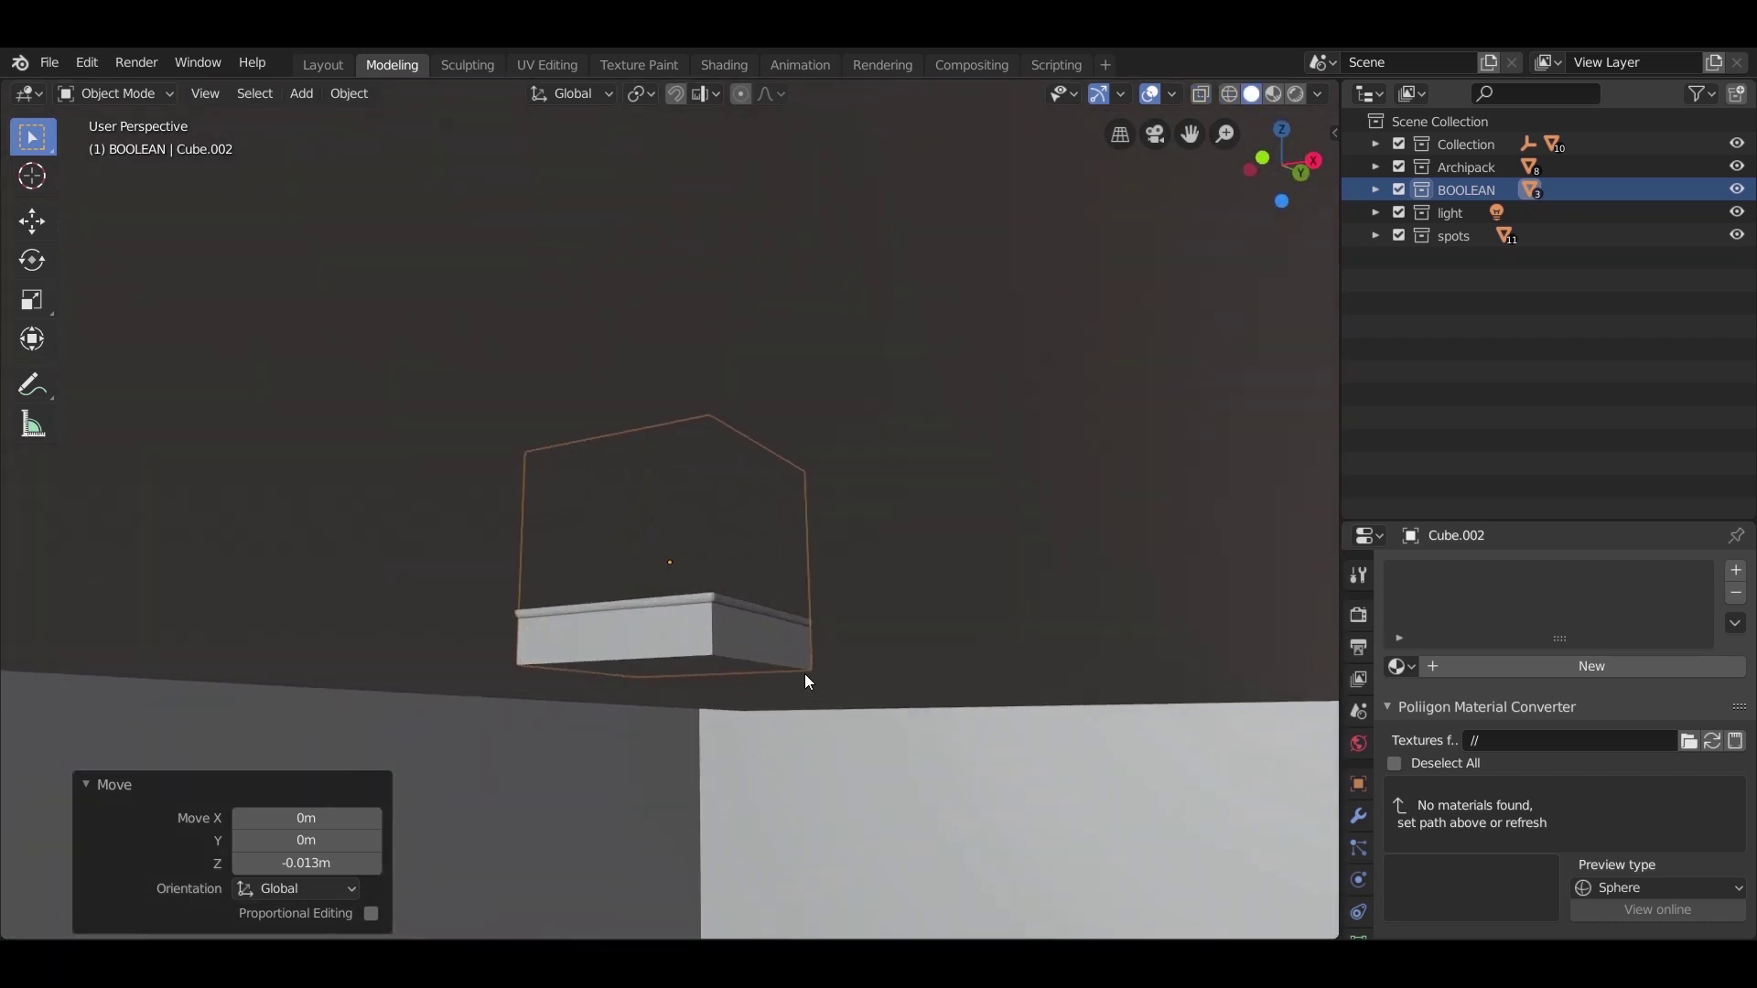
Step: Replace the ceiling's existing Boolean modifier with a new Difference Boolean that uses the cube around the spotlight
click(940, 573)
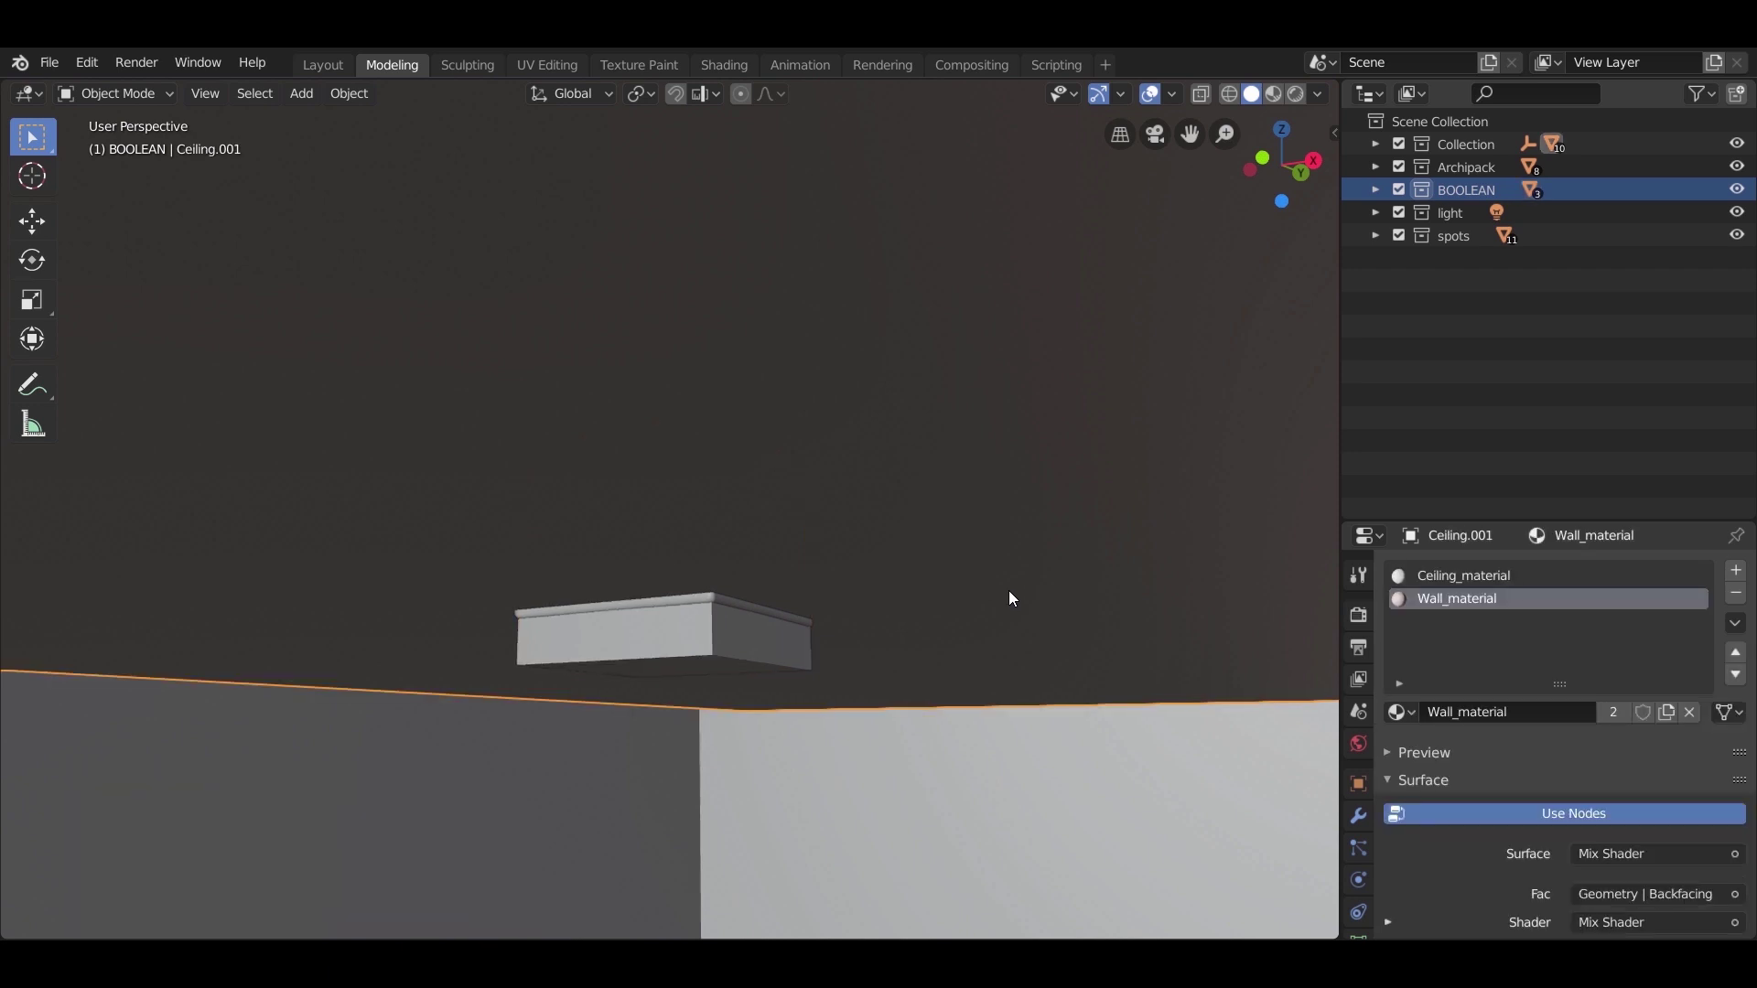
click(1356, 817)
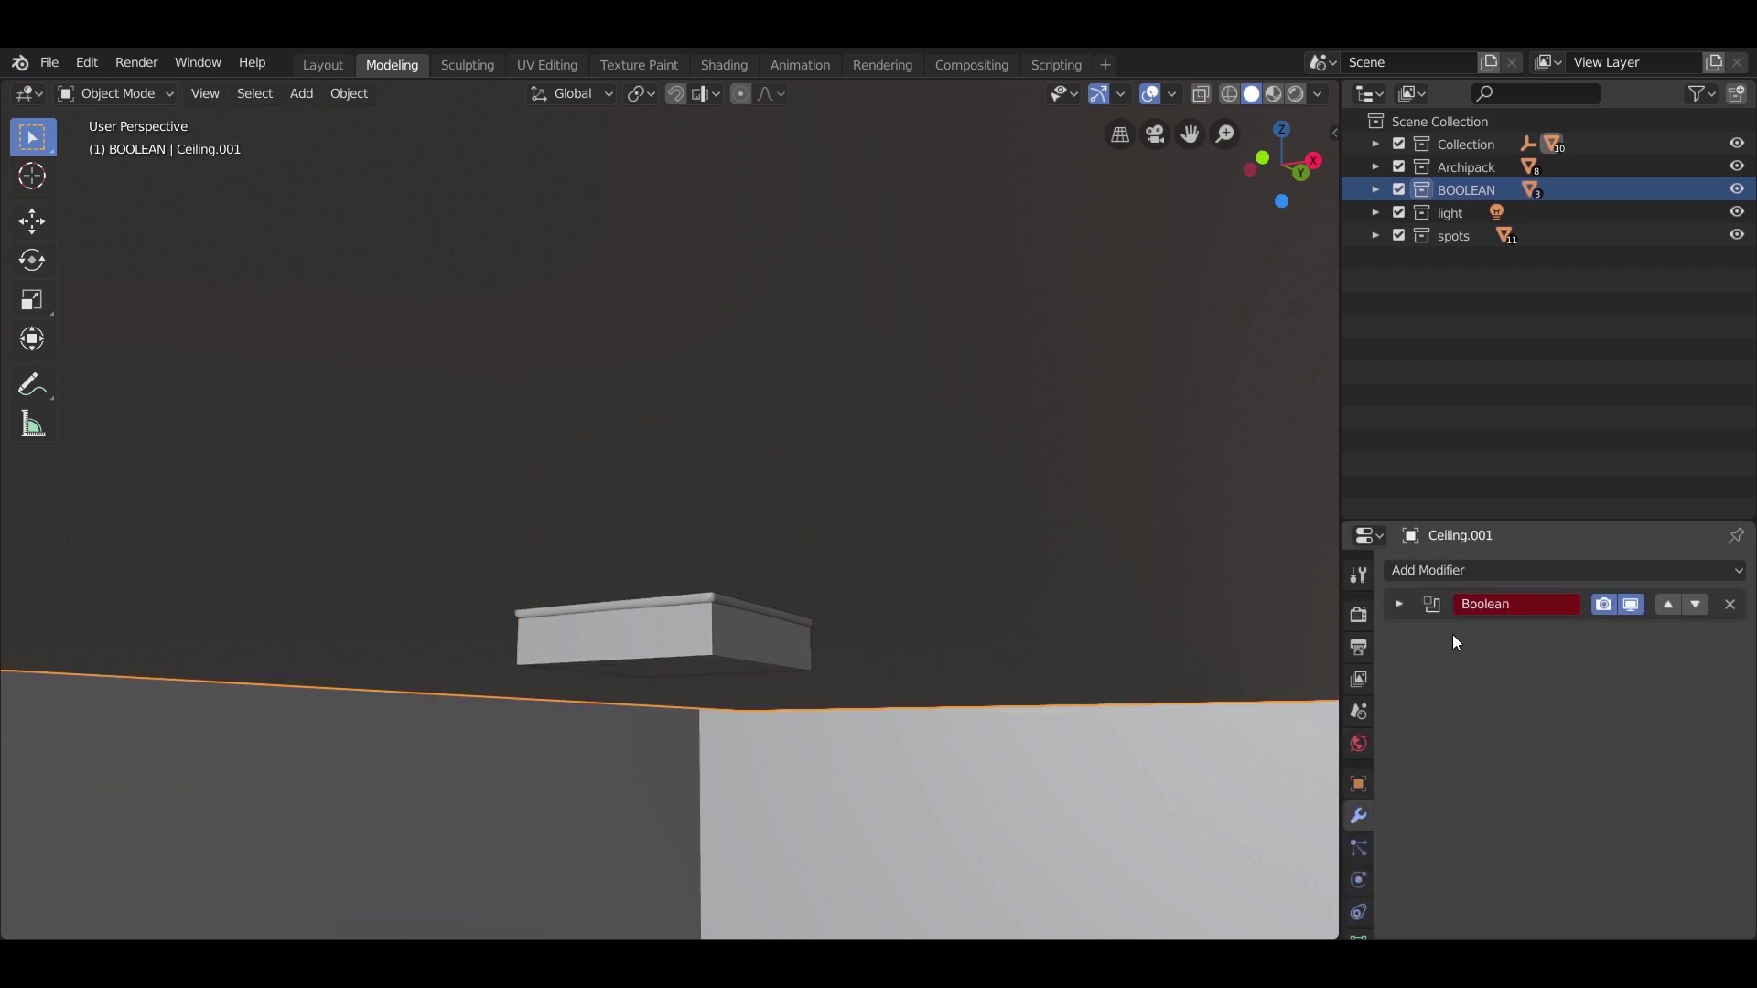
click(1728, 606)
click(1464, 570)
click(1271, 231)
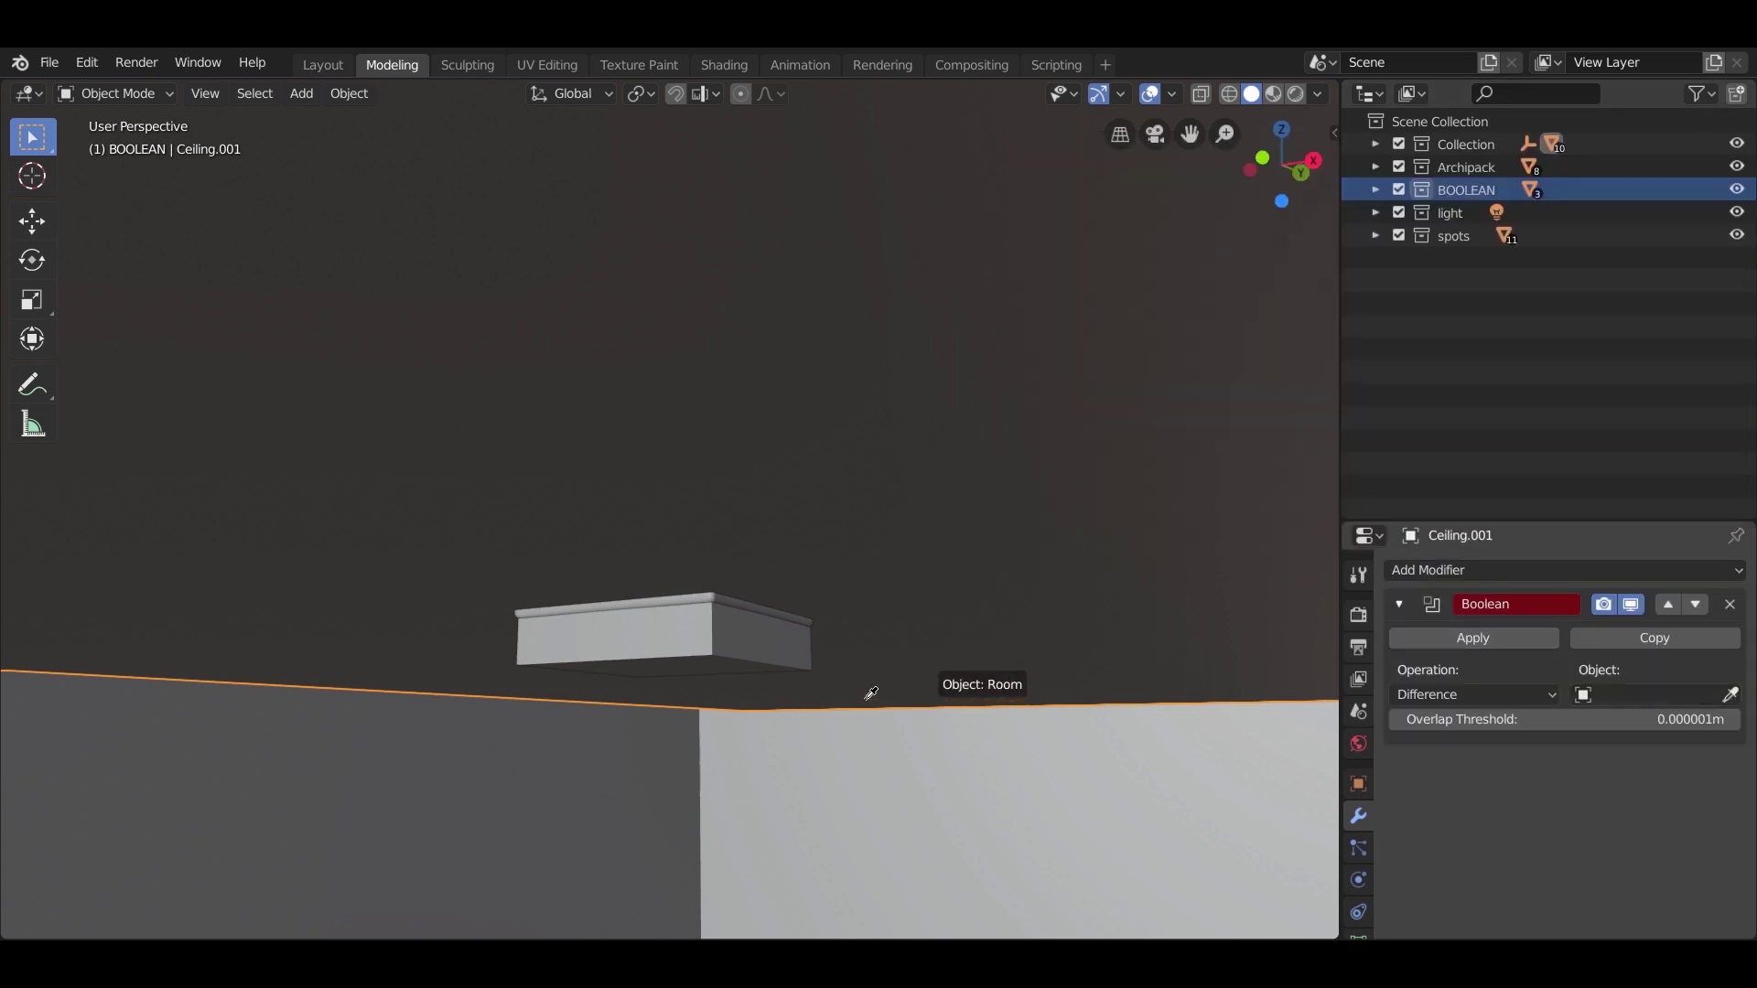
click(688, 638)
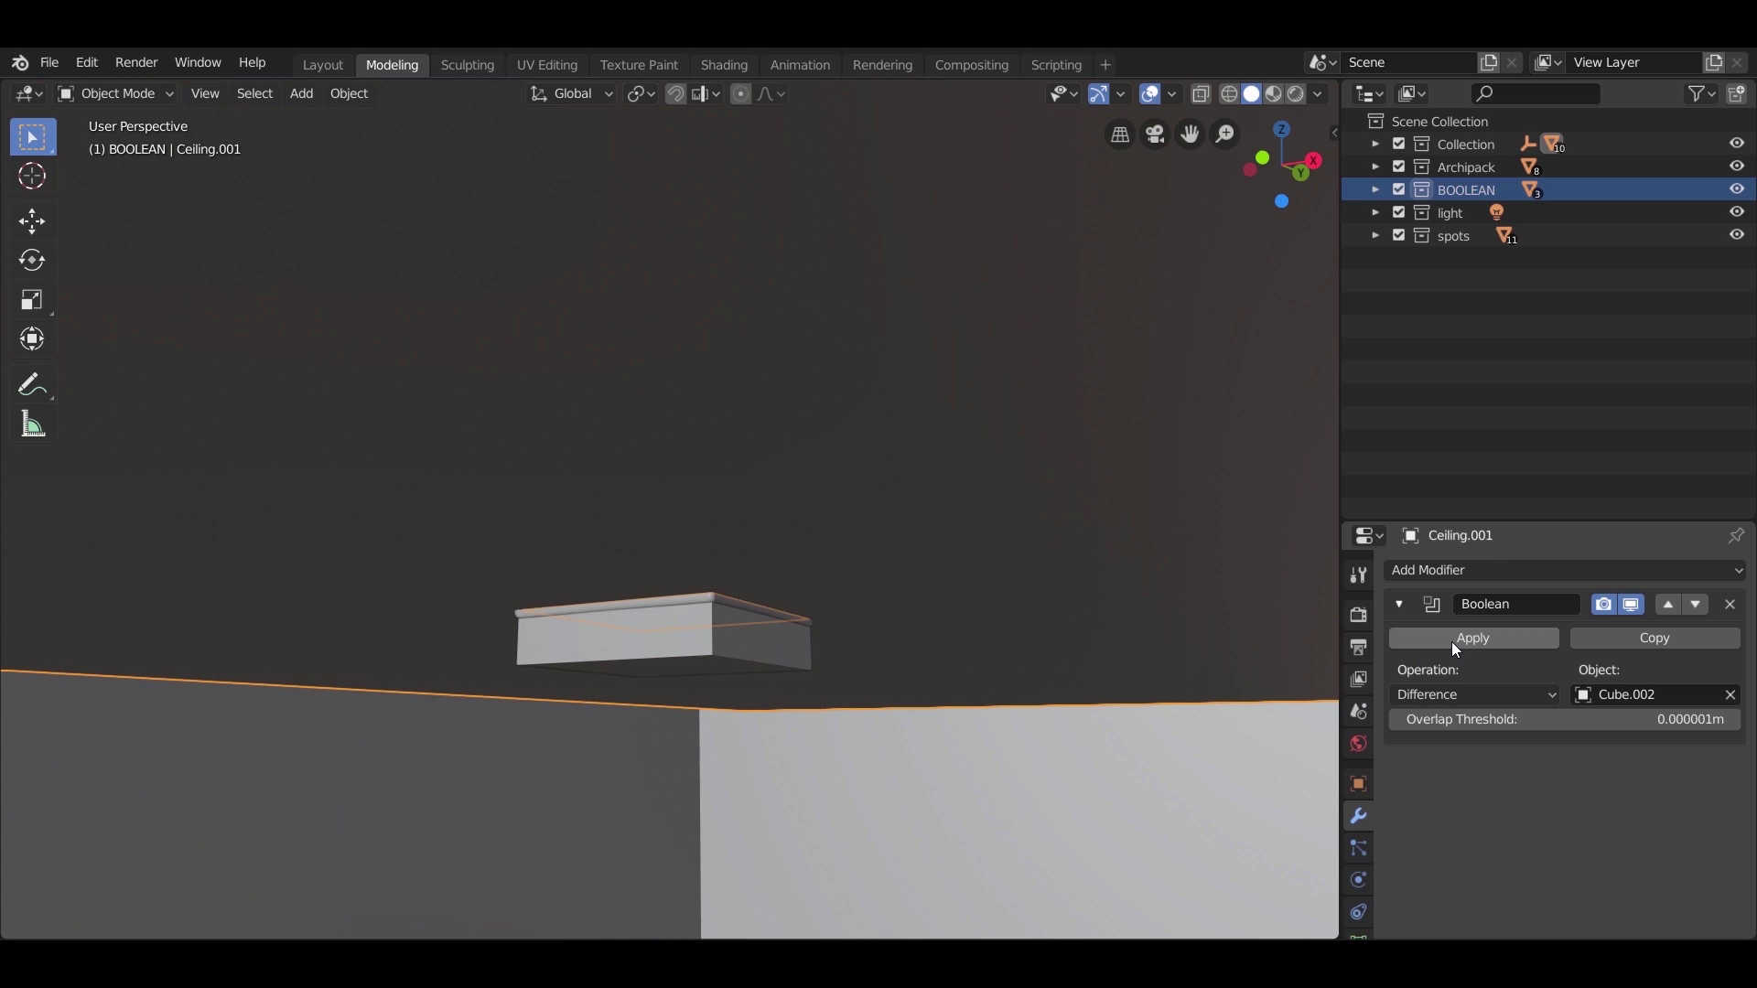
click(1400, 603)
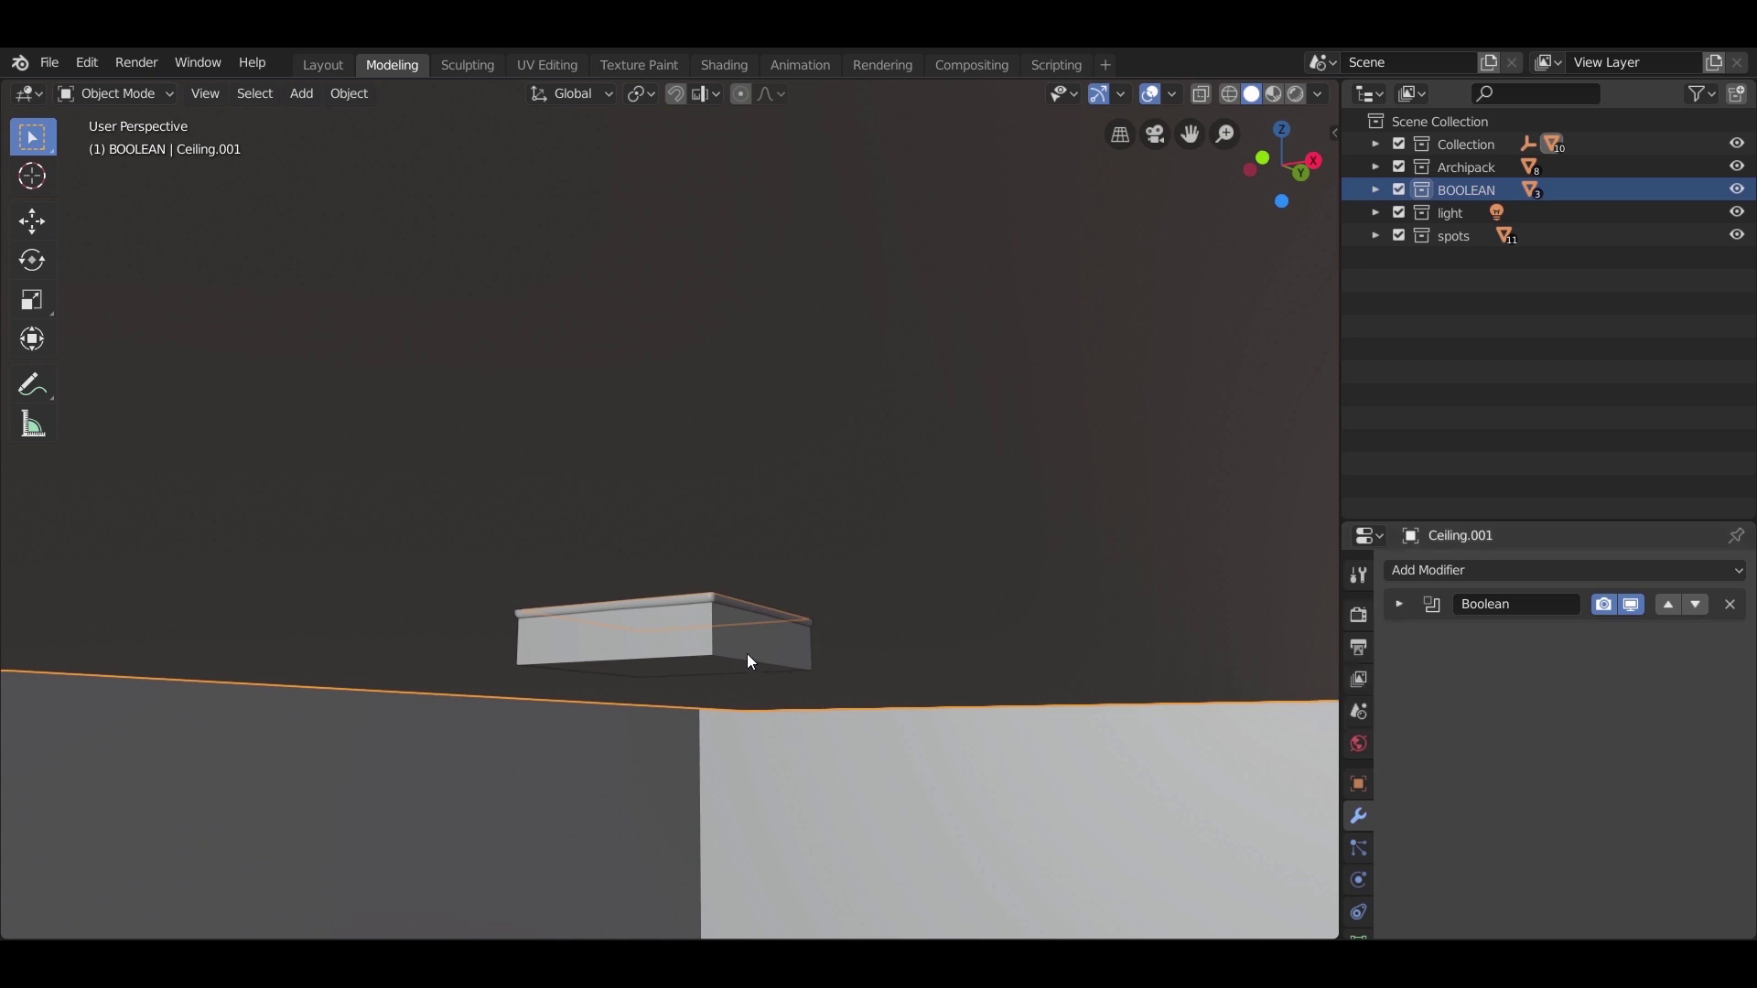
Step: Hide the BOOLEAN collection and briefly hide the spots collection to check the opening cut in the ceiling
click(1737, 188)
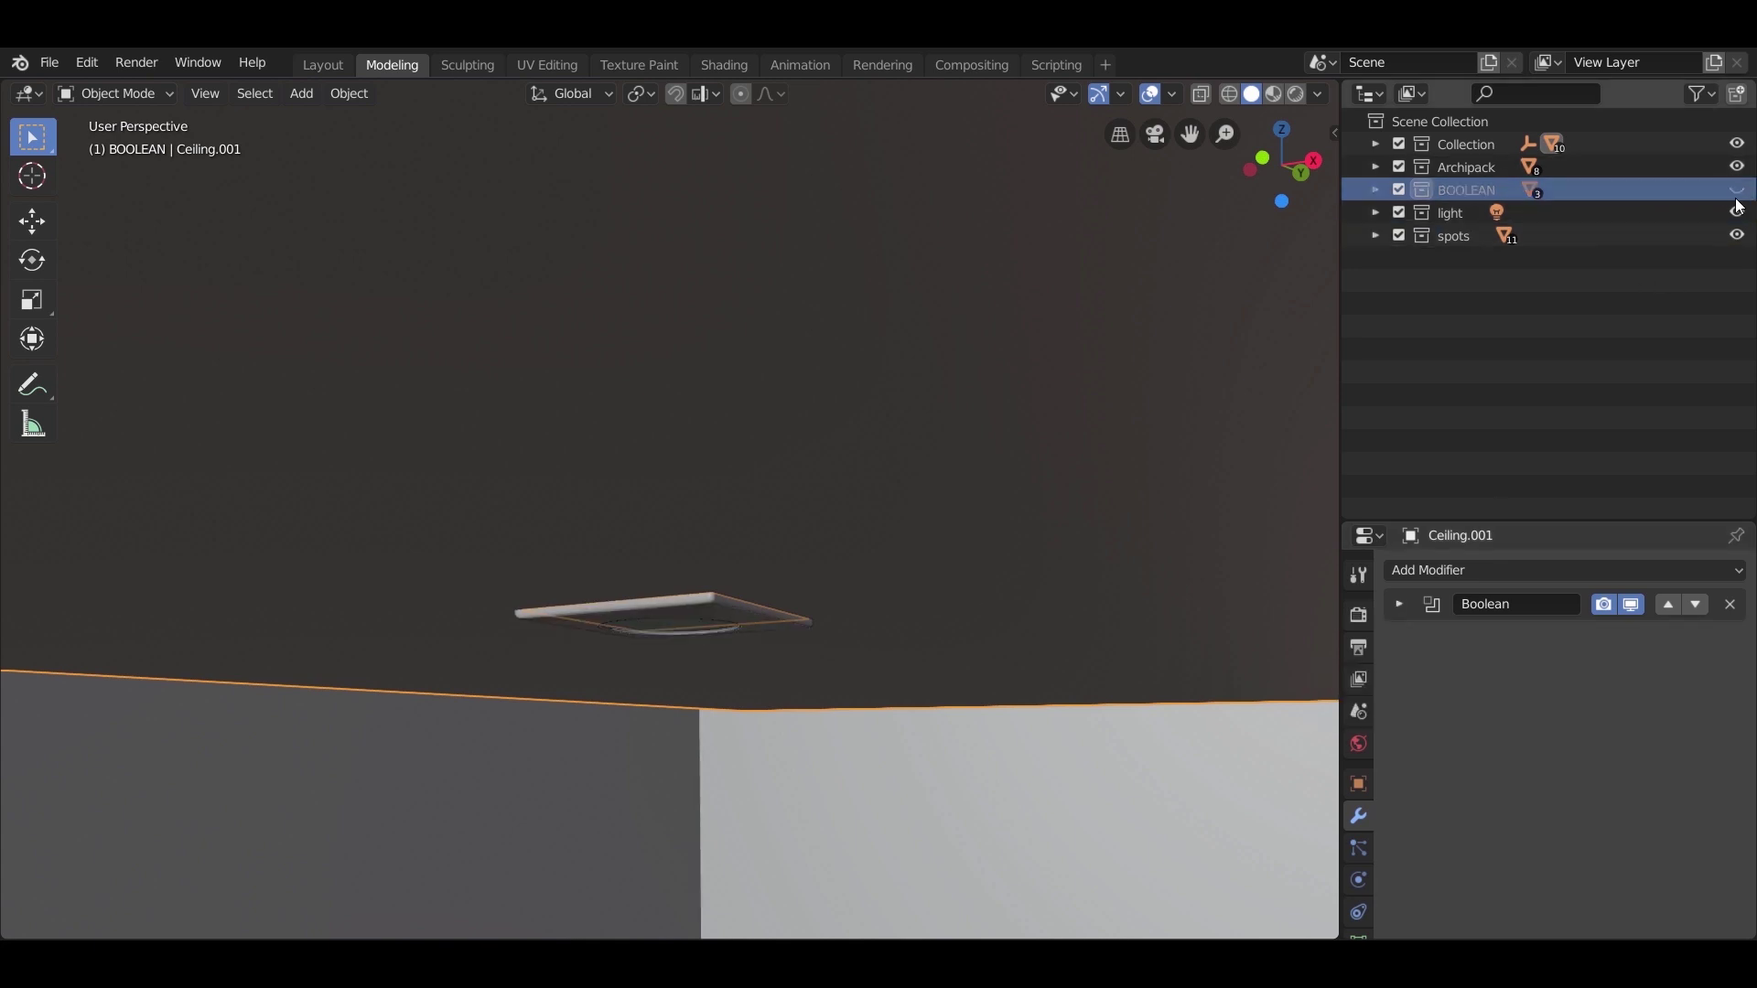
click(1737, 237)
middle_drag(658, 672, 723, 586)
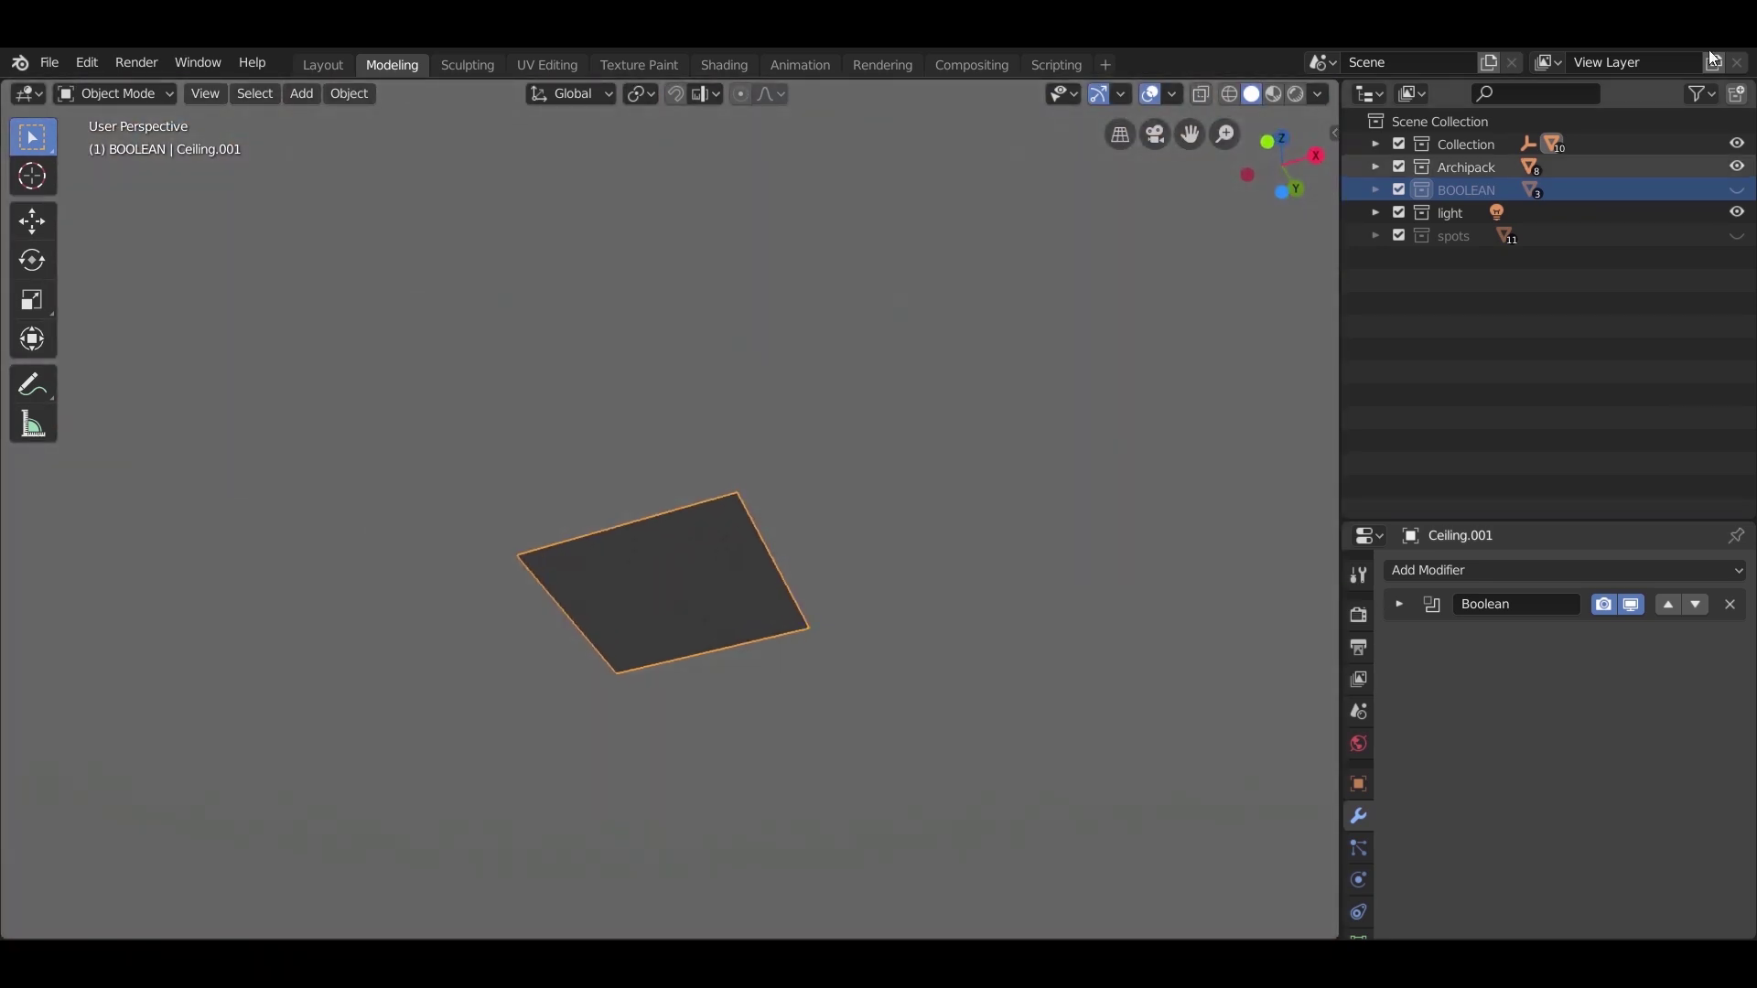
click(1736, 236)
Step: Select the spotlight's round glass cover, display its material settings, and try moving it aside
middle_drag(729, 650, 1079, 667)
scroll(706, 609, up, 4)
click(714, 619)
scroll(1361, 880, down, 3)
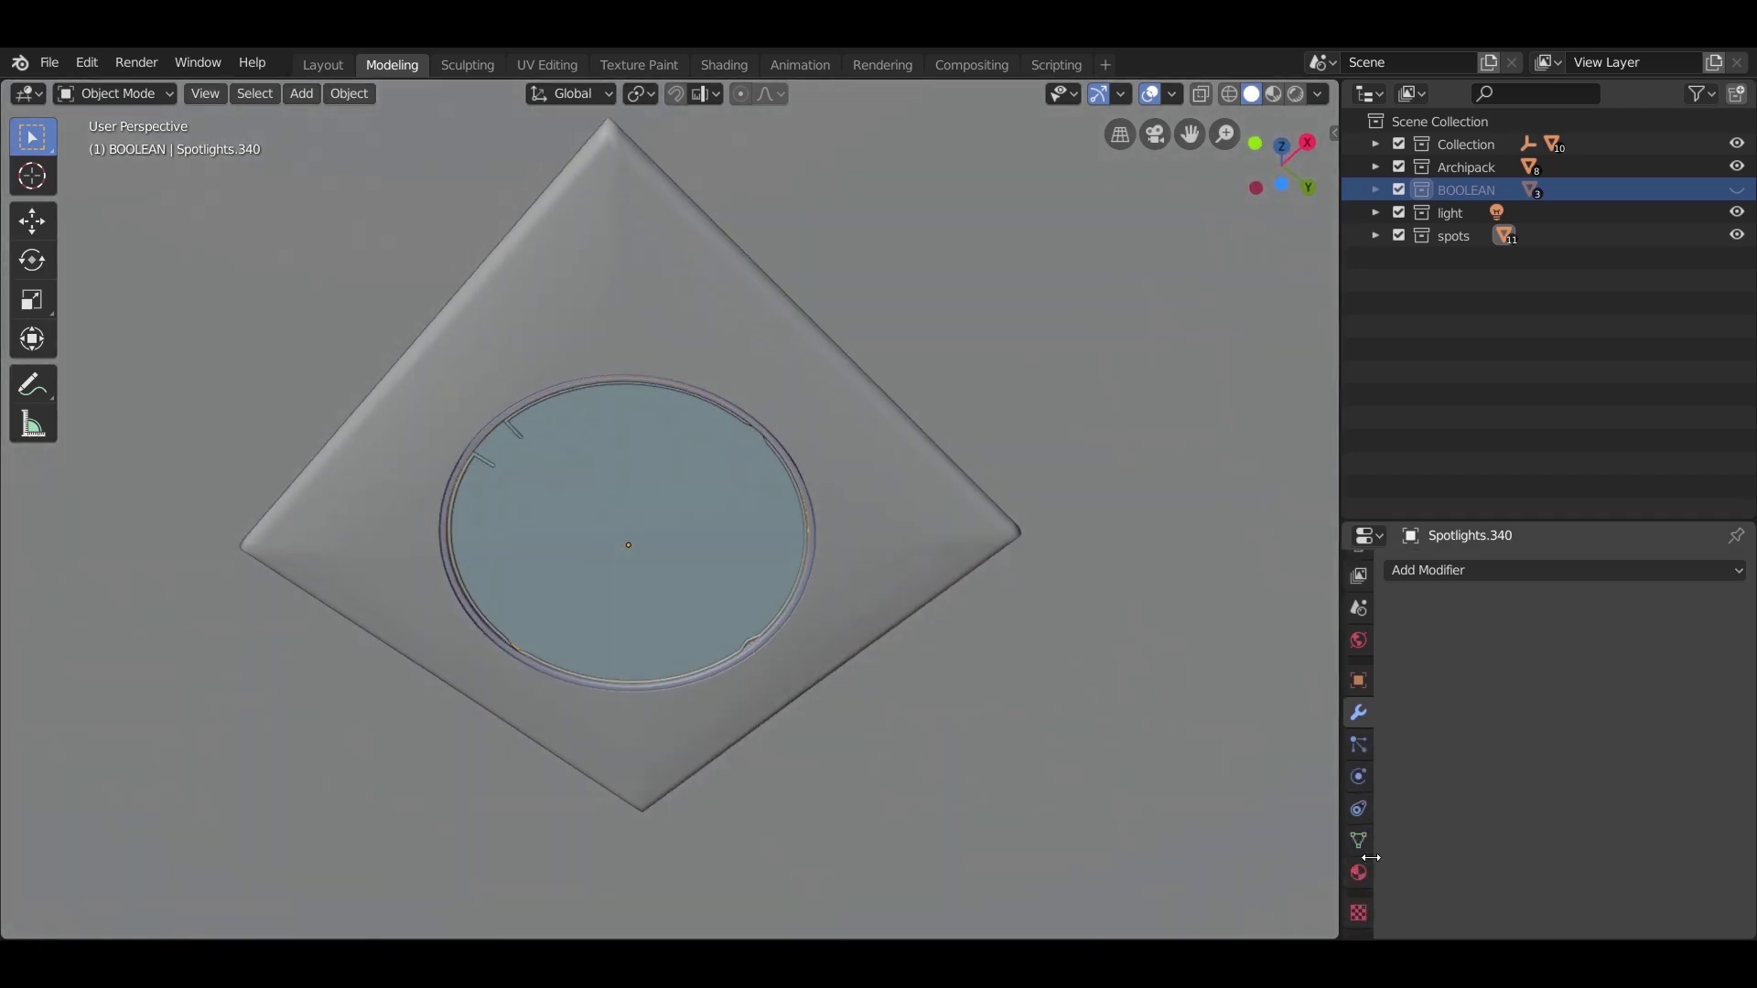
click(1358, 875)
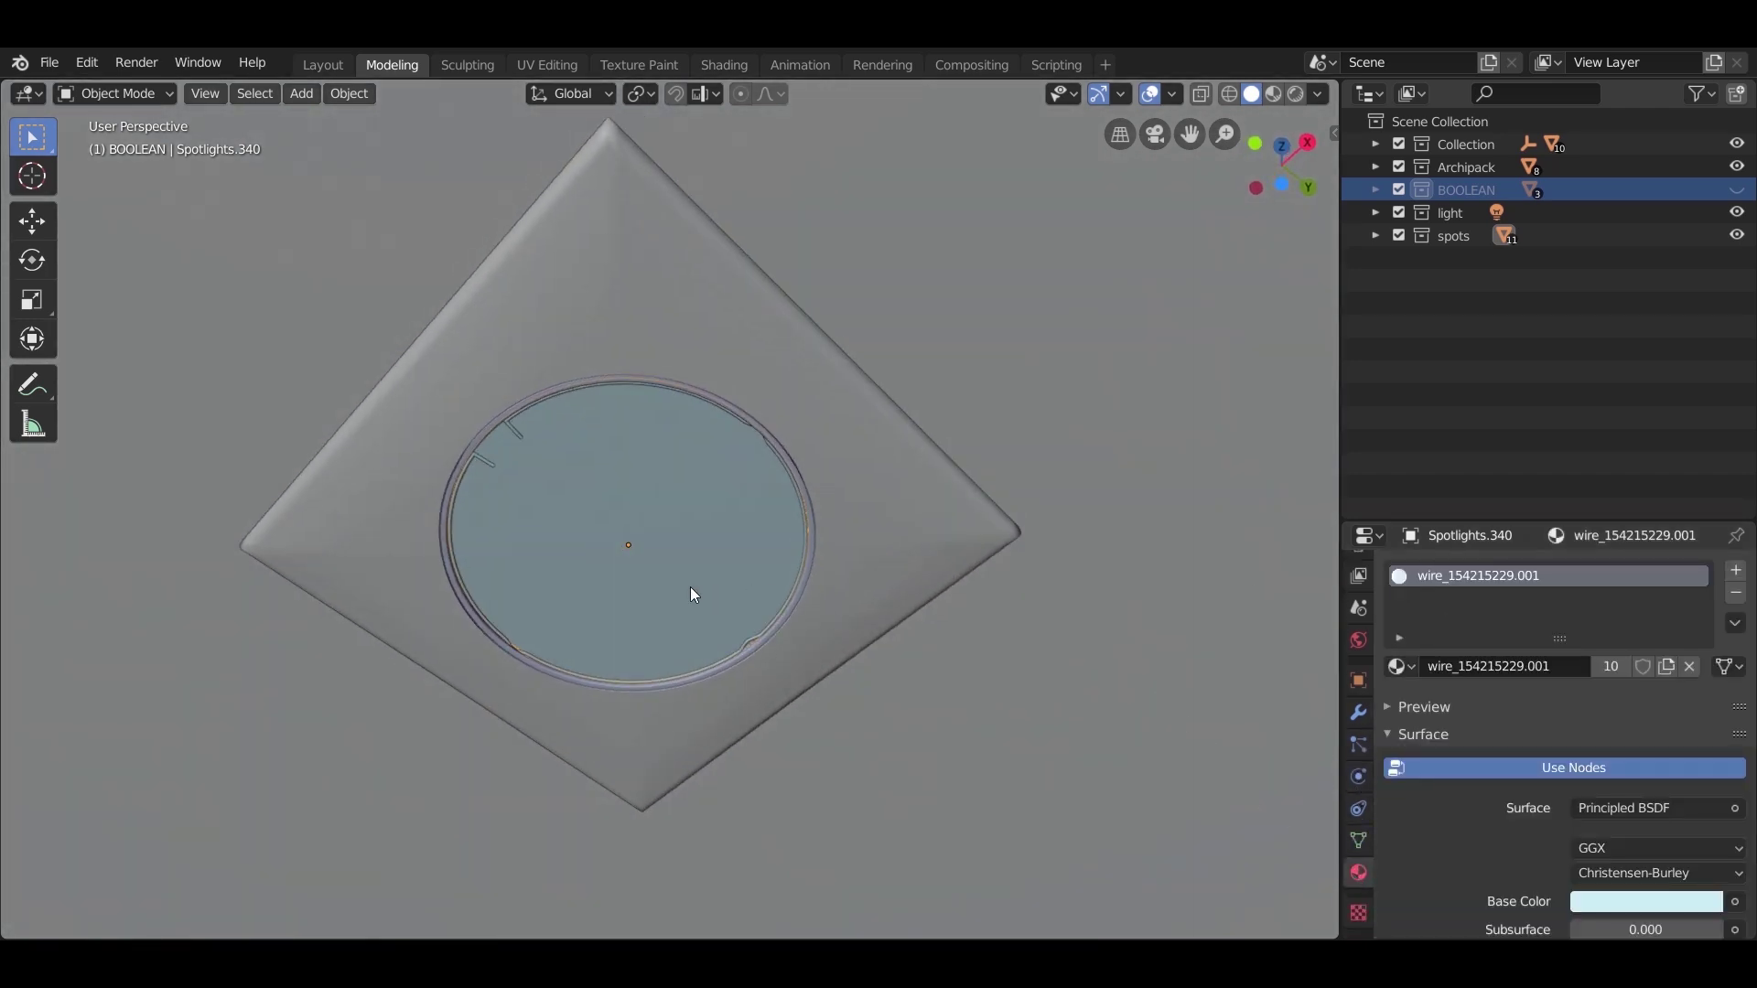
key(g)
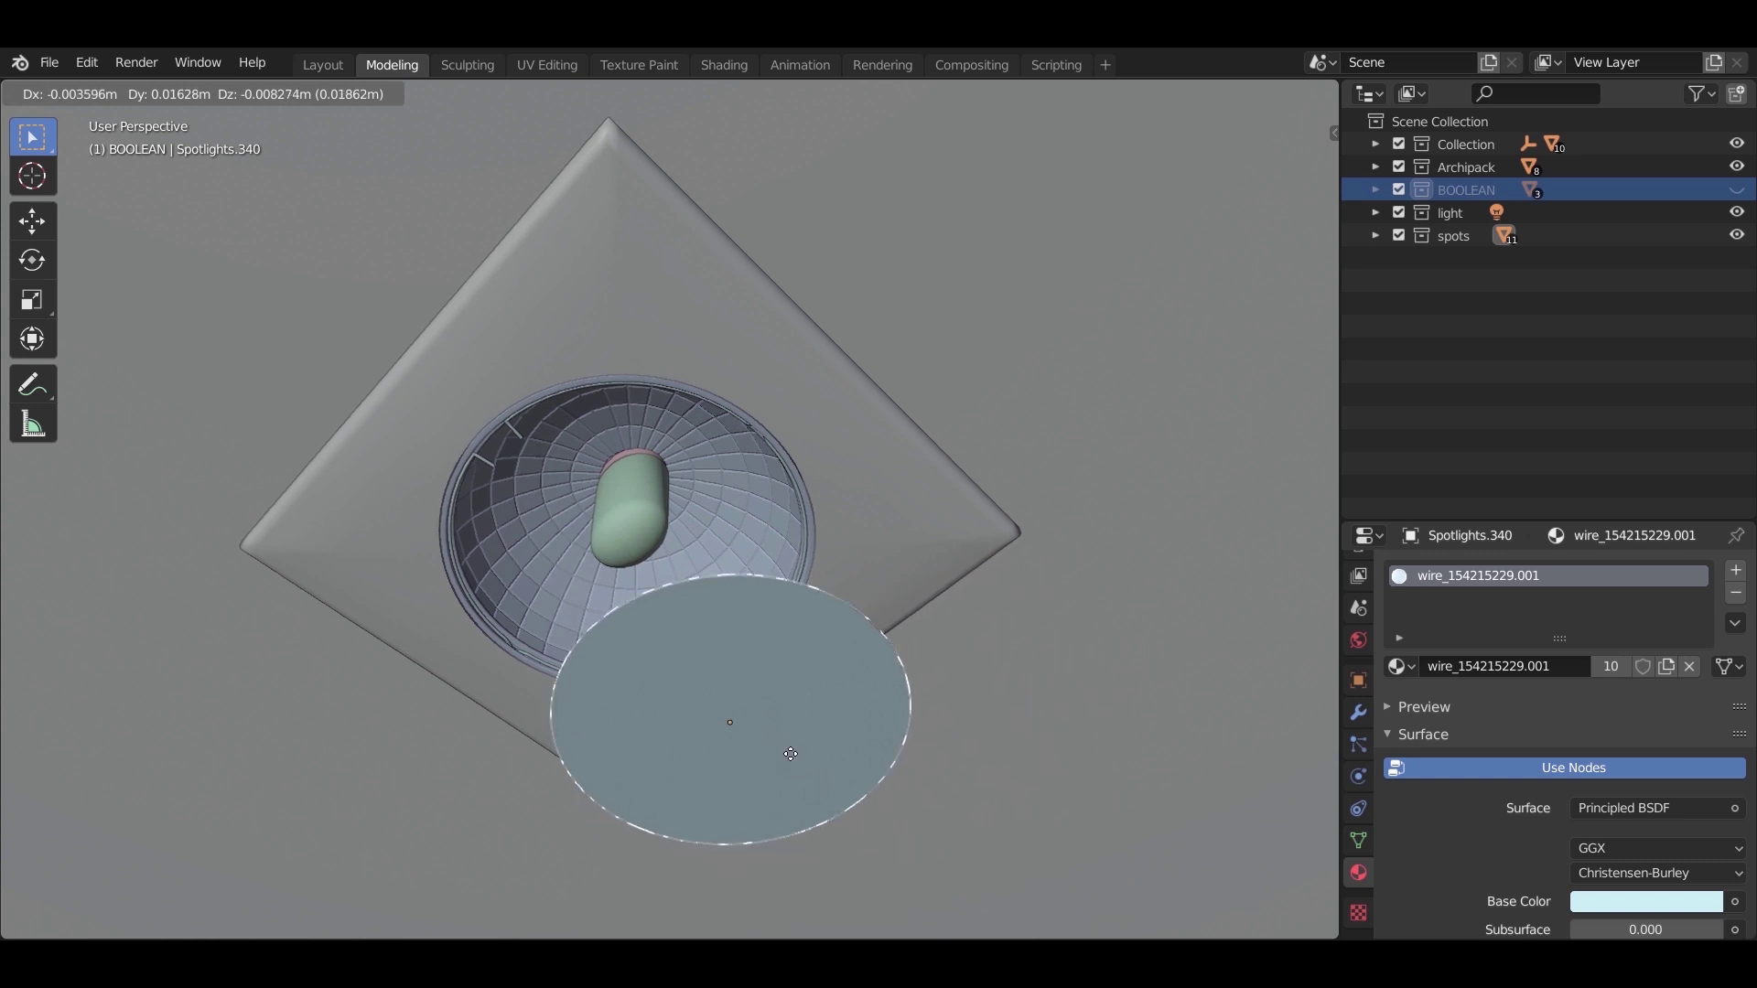
right_click(821, 727)
Step: Show the viewport in rendered shading and select the bulb inside the spotlight
mouse_move(820, 719)
middle_down()
mouse_move(812, 703)
mouse_move(809, 734)
middle_up()
key(z)
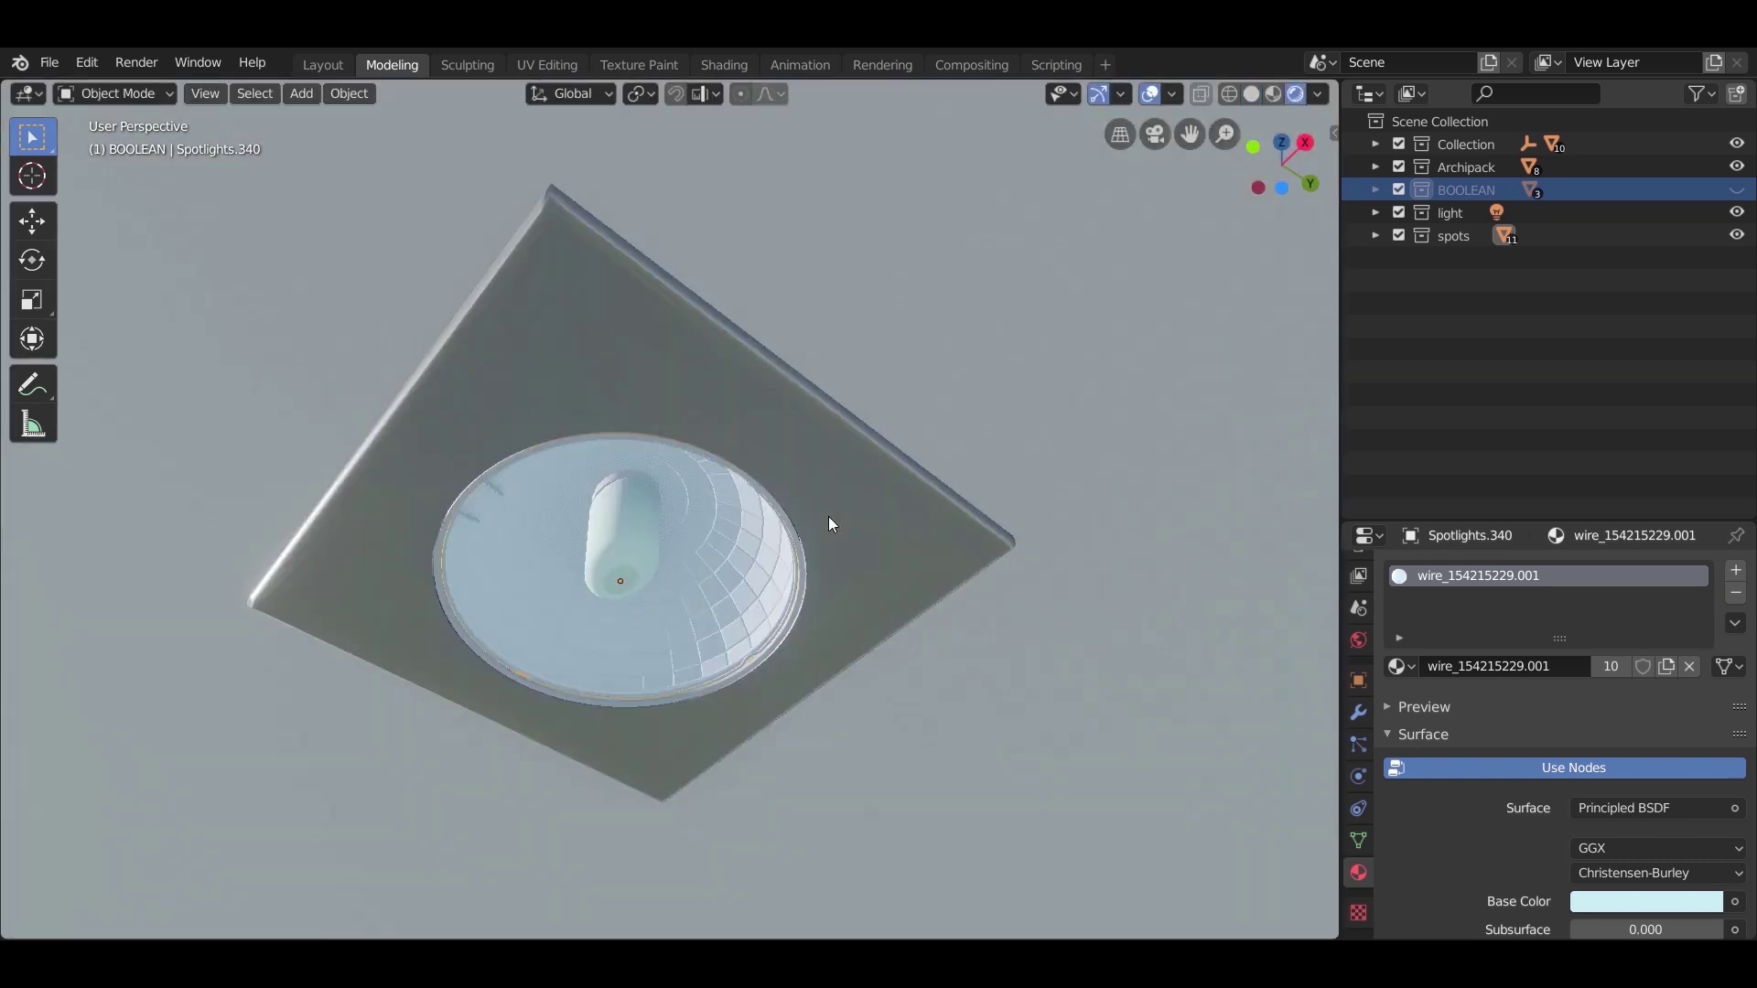
mouse_move(832, 673)
middle_down()
mouse_move(789, 655)
mouse_move(847, 729)
mouse_move(728, 646)
middle_up()
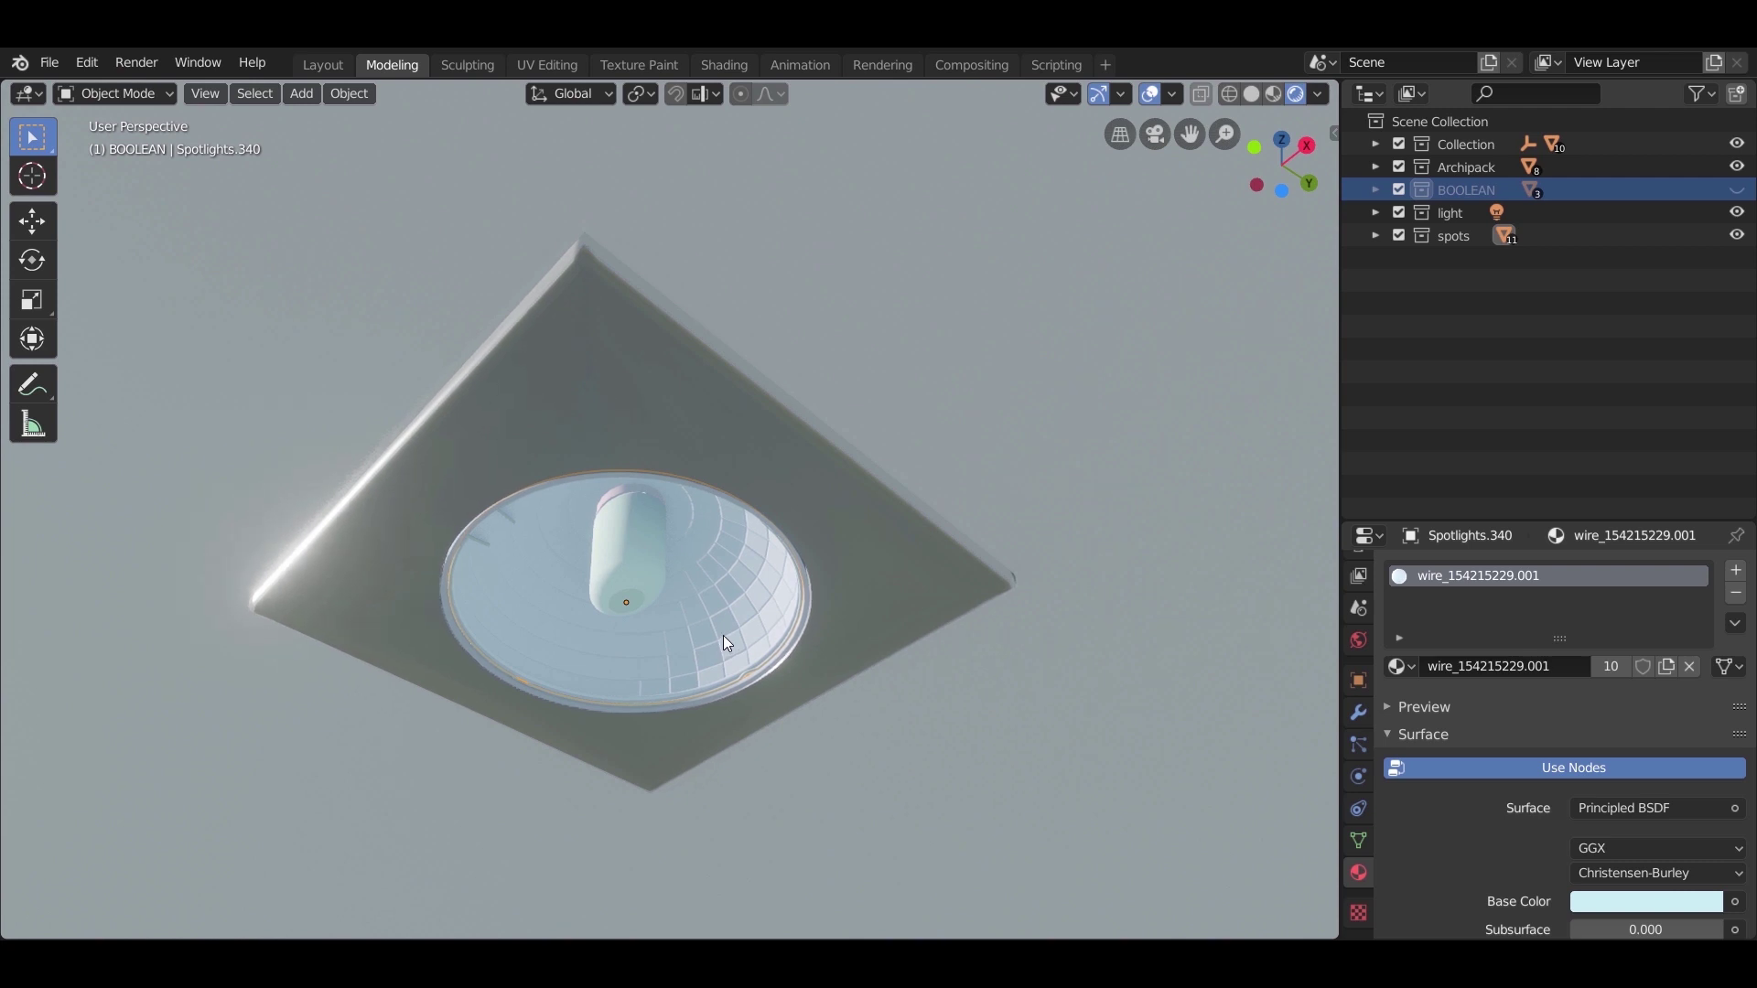
click(723, 635)
scroll(1599, 630, down, 5)
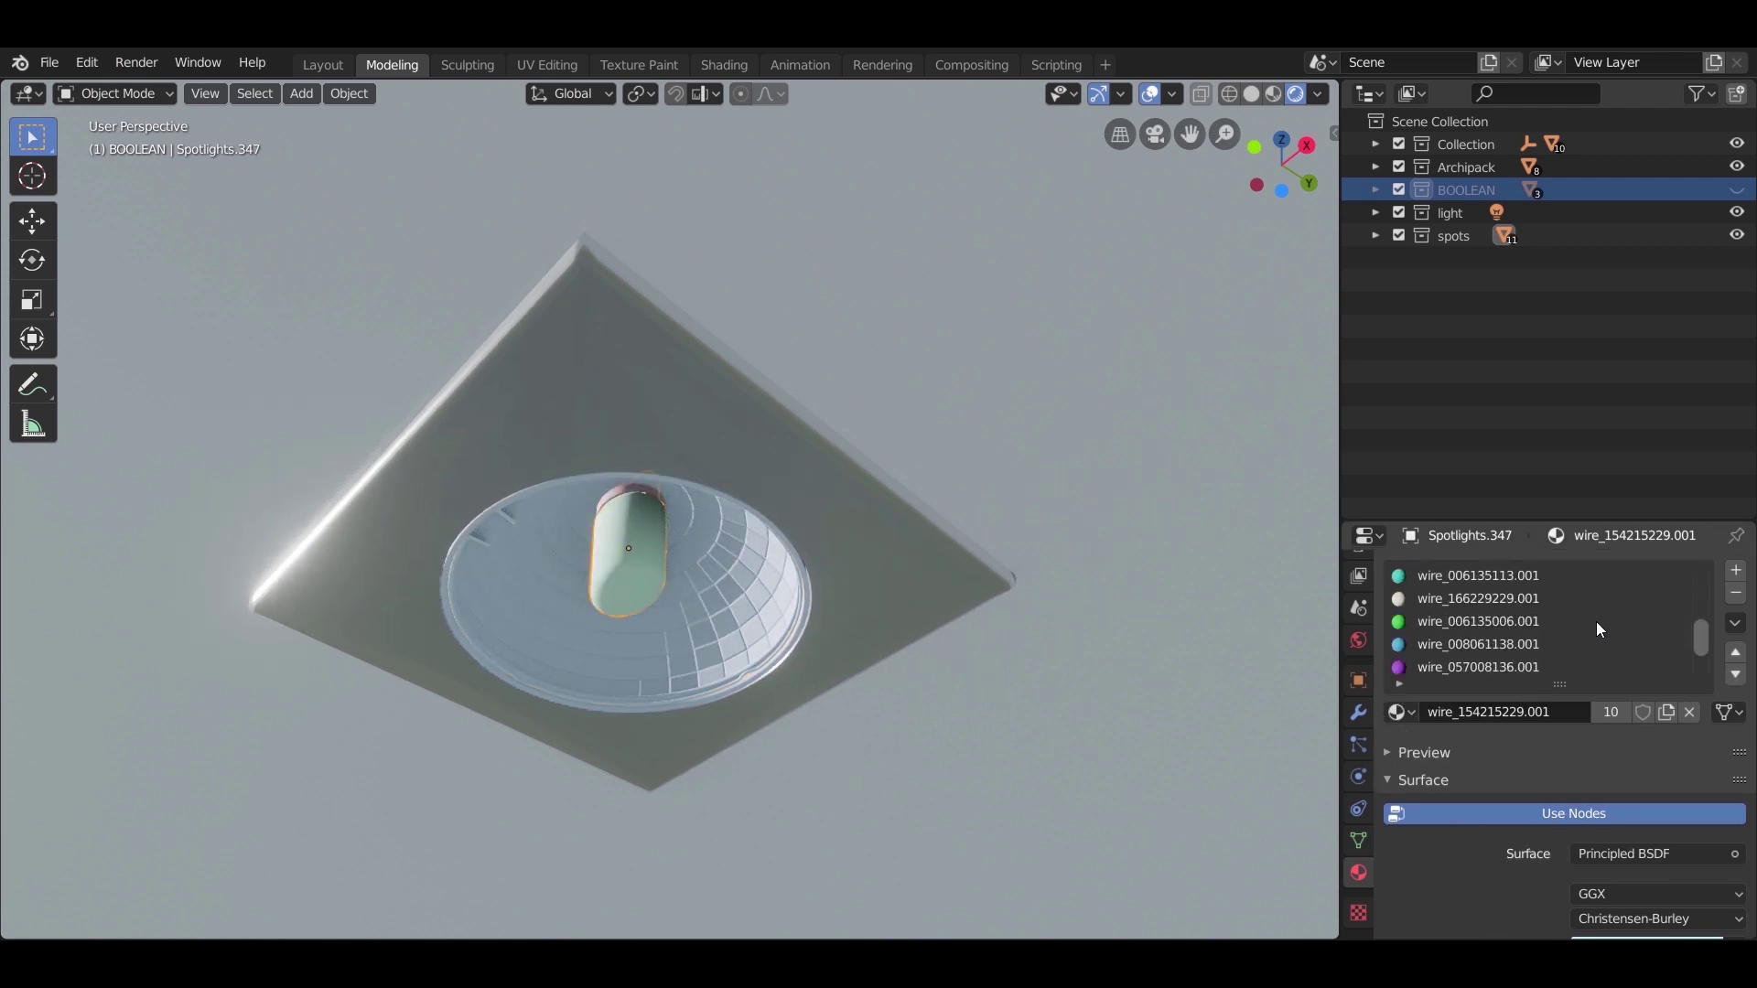
click(1735, 597)
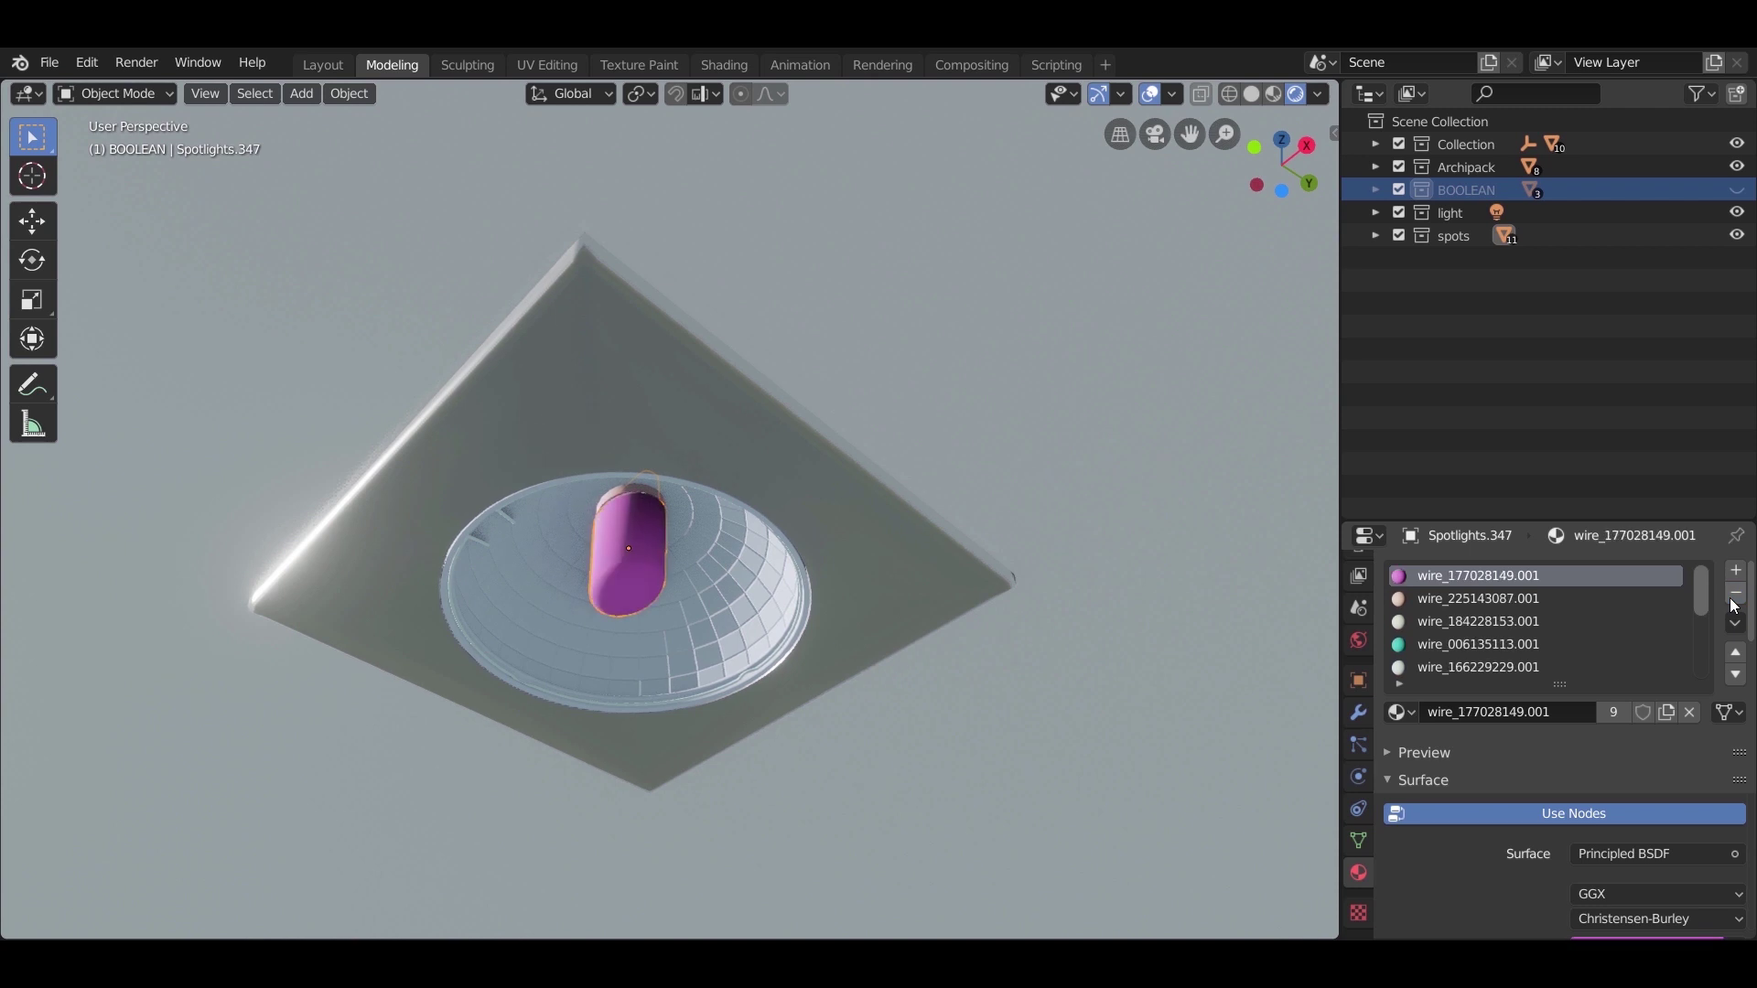
ctrl+scroll(1695, 585, up, 3)
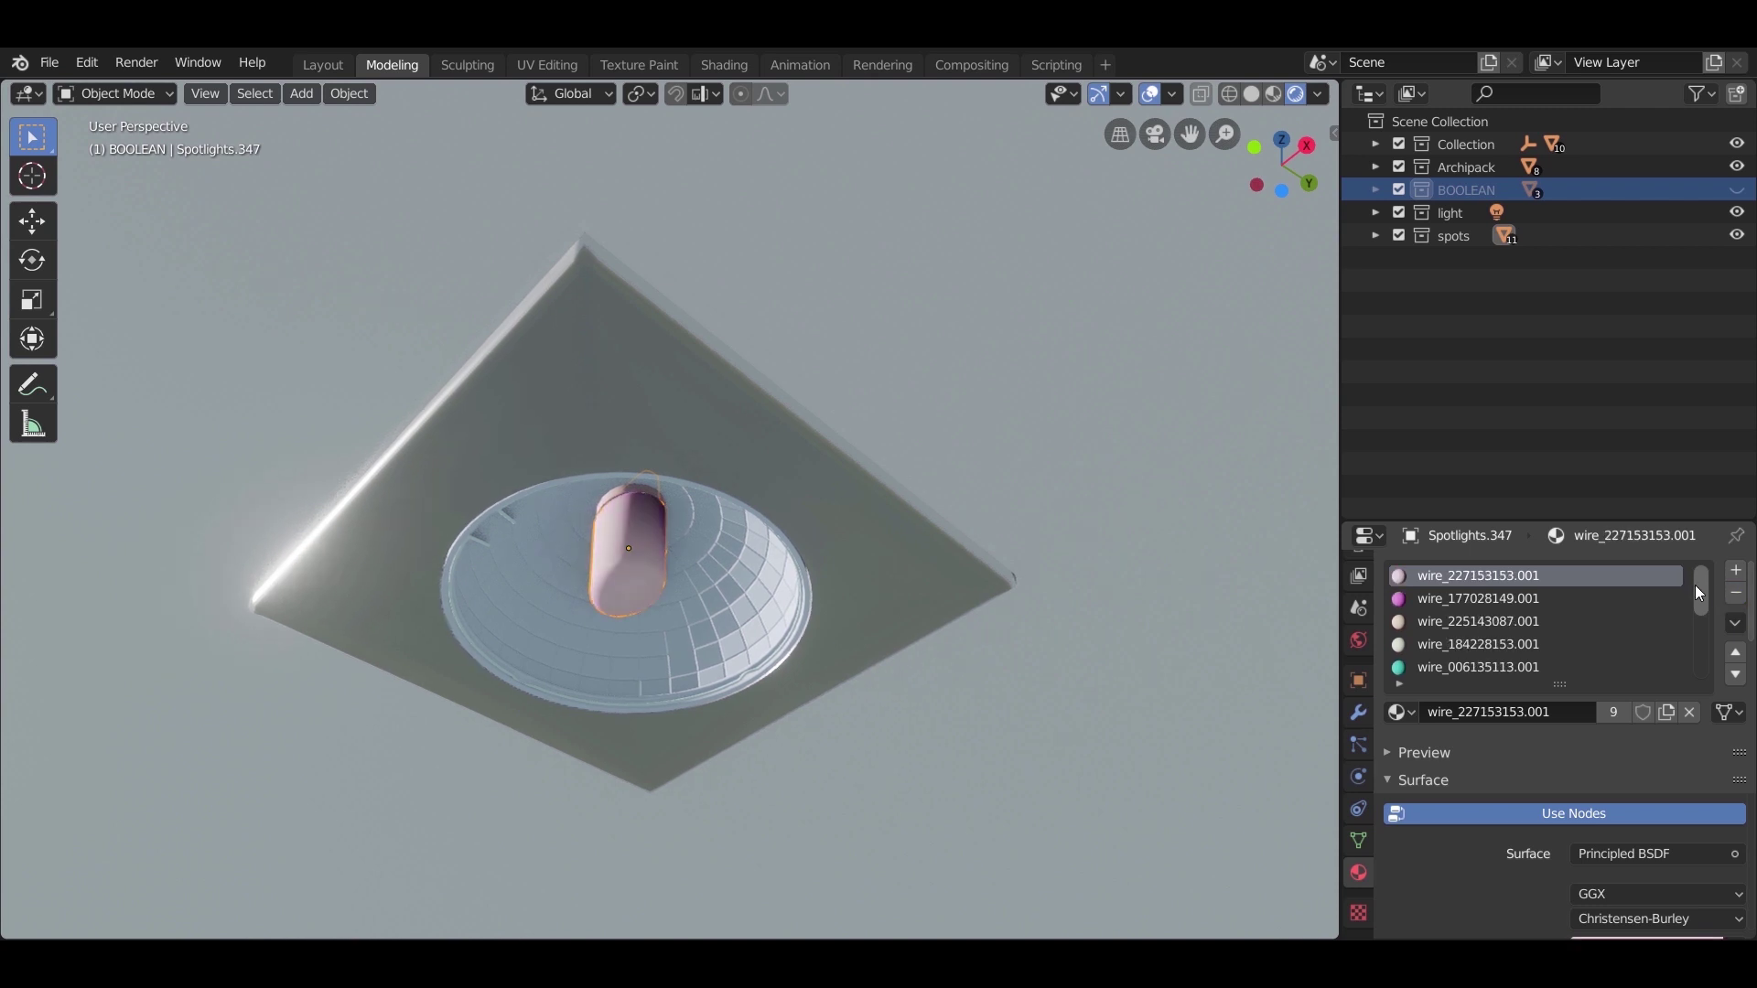
ctrl+scroll(1694, 584, up, 1)
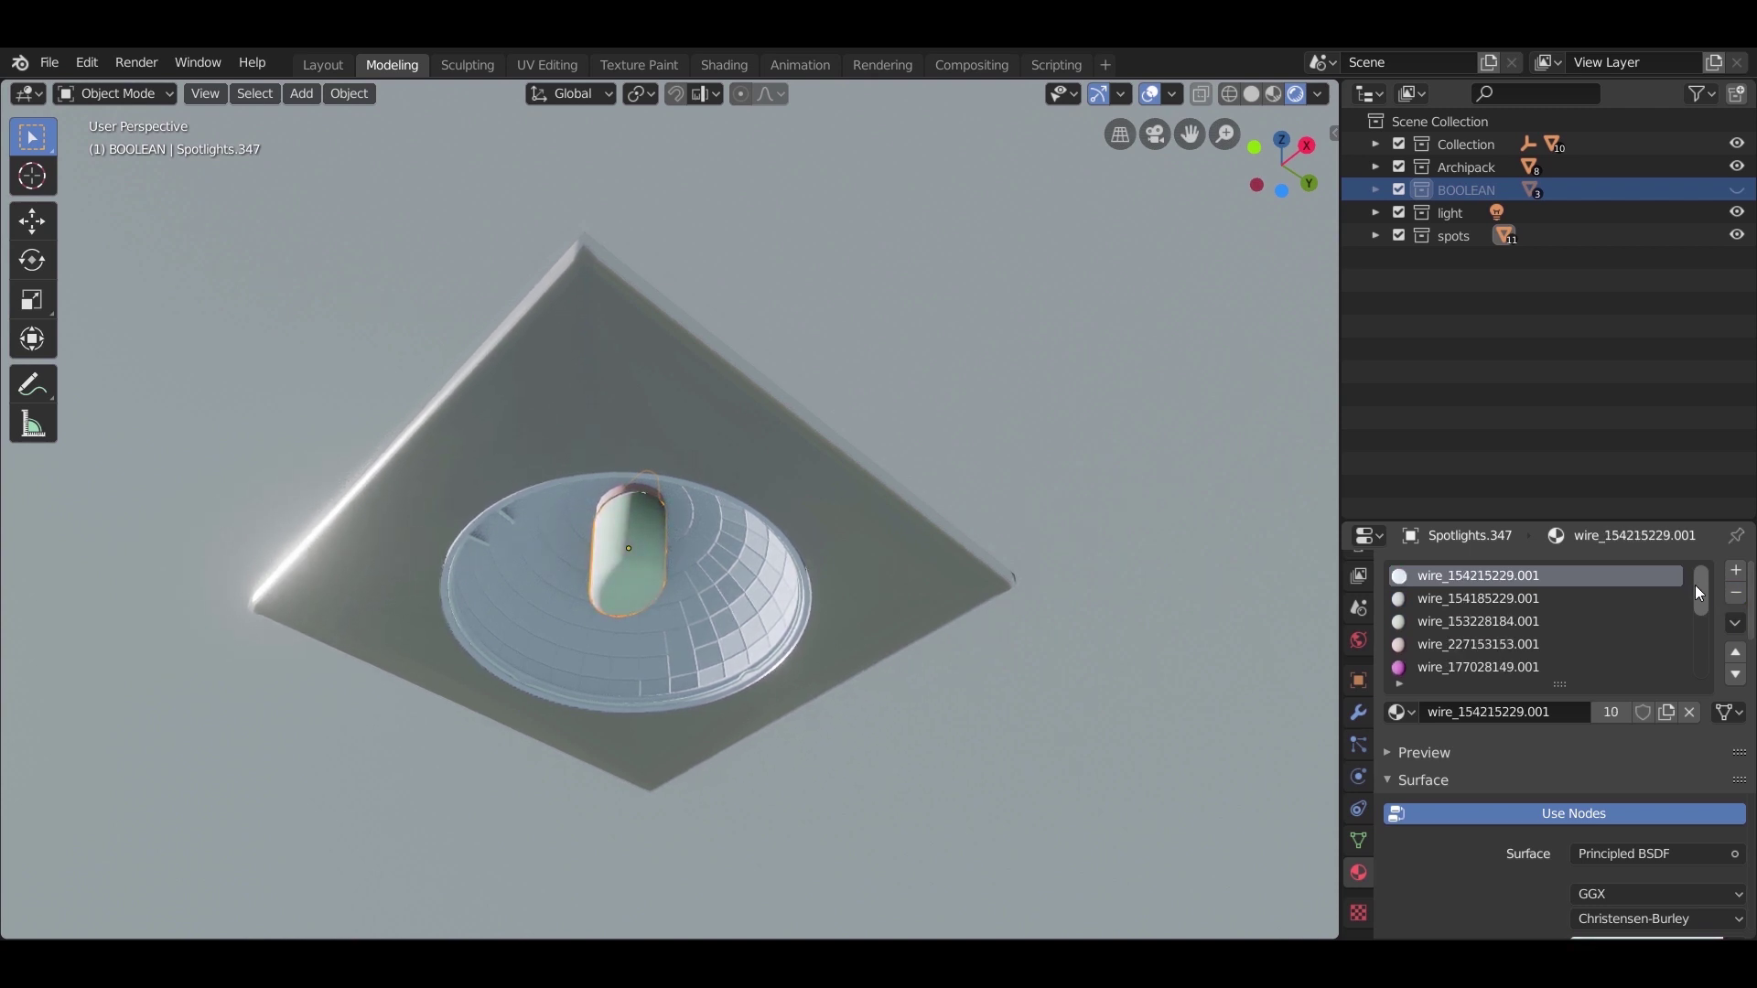
Step: Remove all of the bulb's material slots from wire_008008136.001 upward, keeping only wire_154215229.001
drag(1705, 587, 1714, 675)
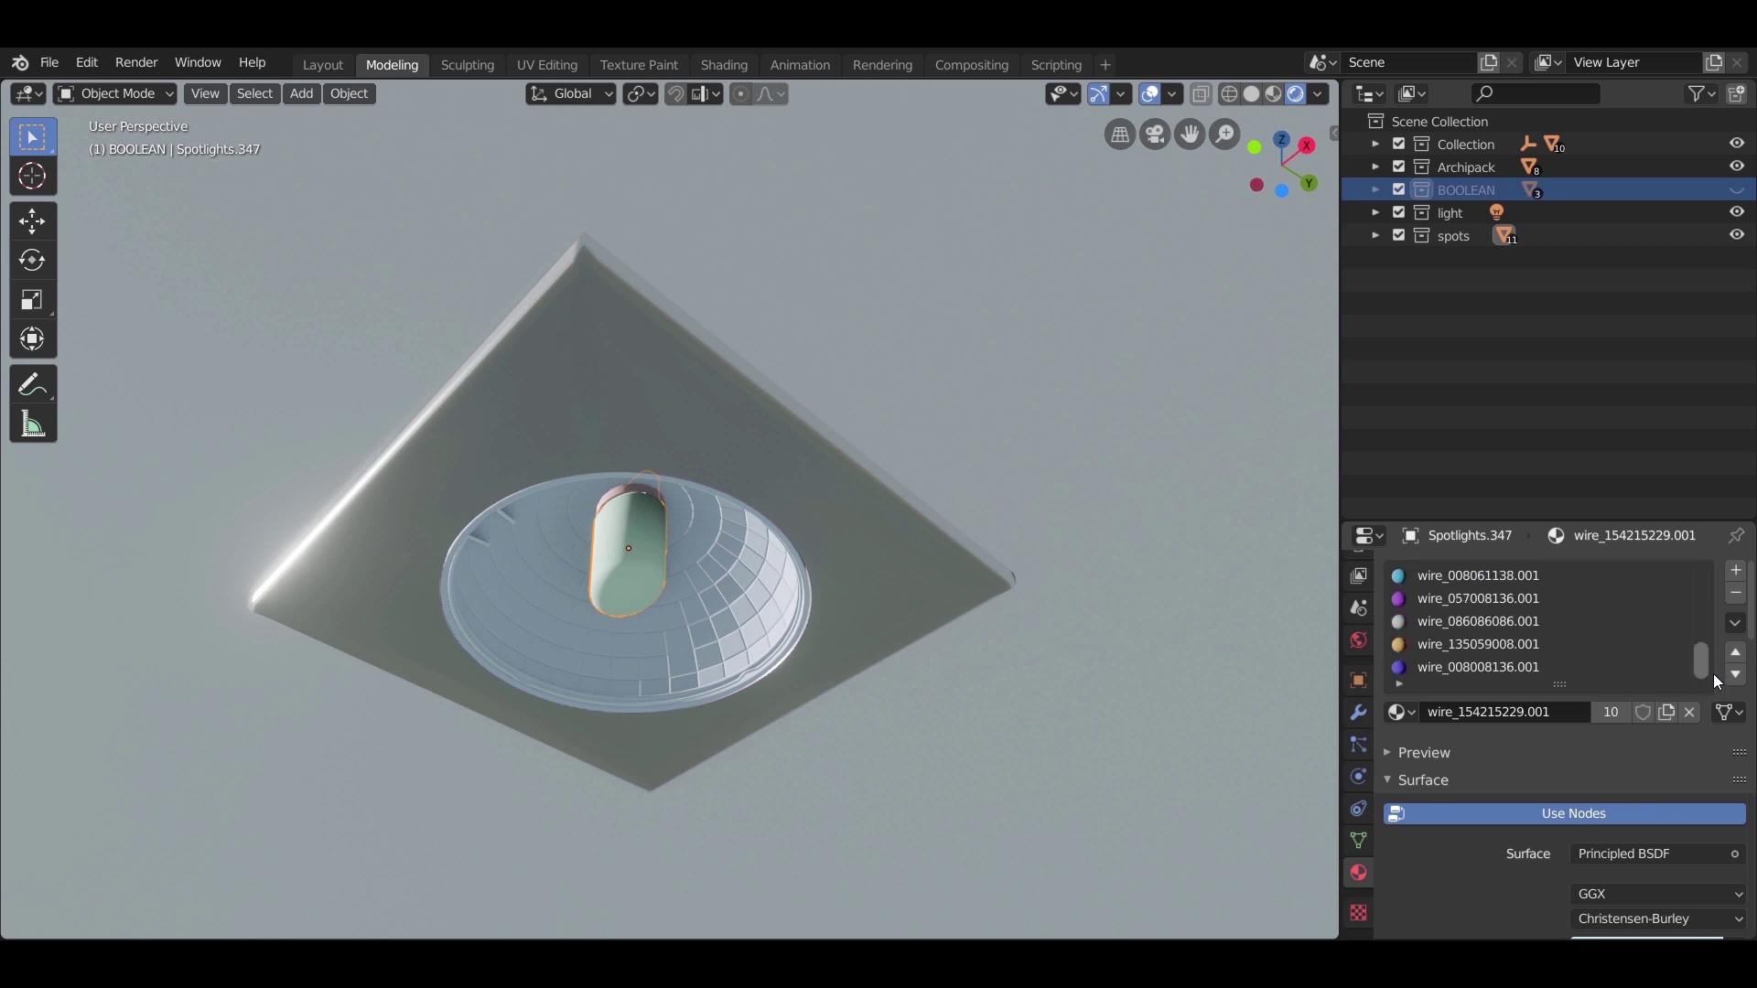
click(1533, 669)
click(1730, 597)
click(1731, 599)
click(1731, 600)
click(1730, 600)
click(1731, 600)
click(1731, 600)
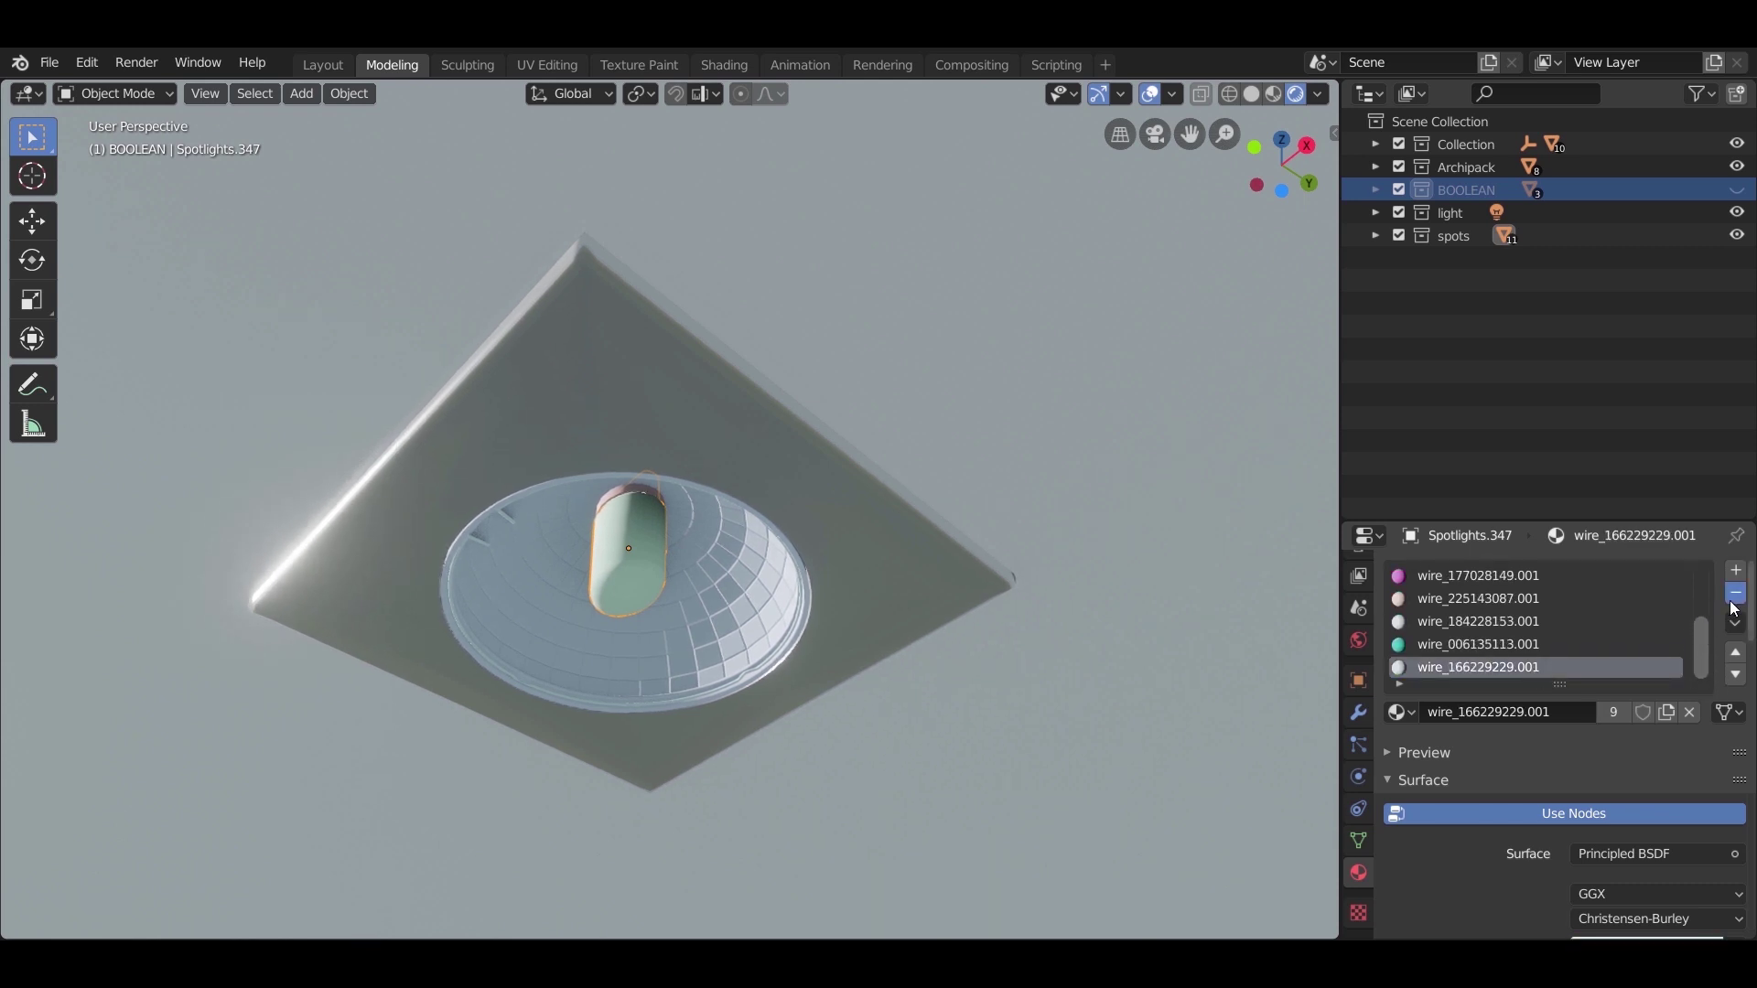
click(1736, 593)
click(1736, 593)
click(1736, 593)
click(1736, 593)
click(1736, 593)
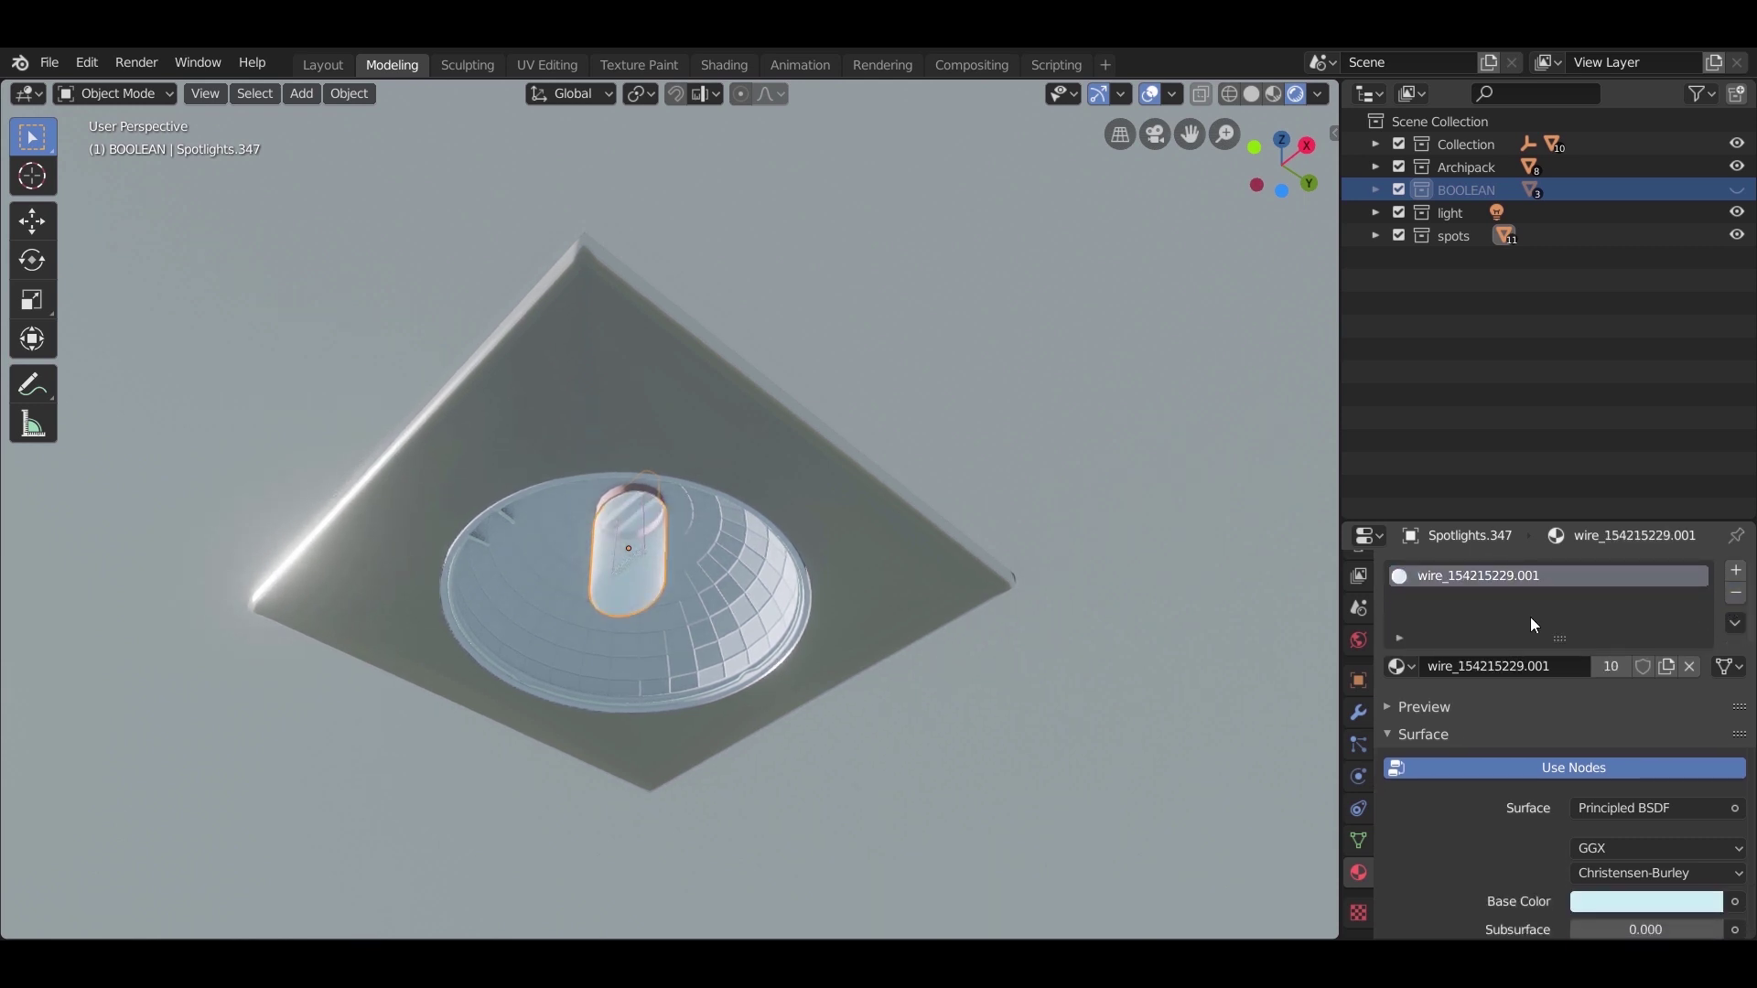
mouse_move(1000, 639)
middle_down()
mouse_move(957, 600)
mouse_move(988, 614)
middle_up()
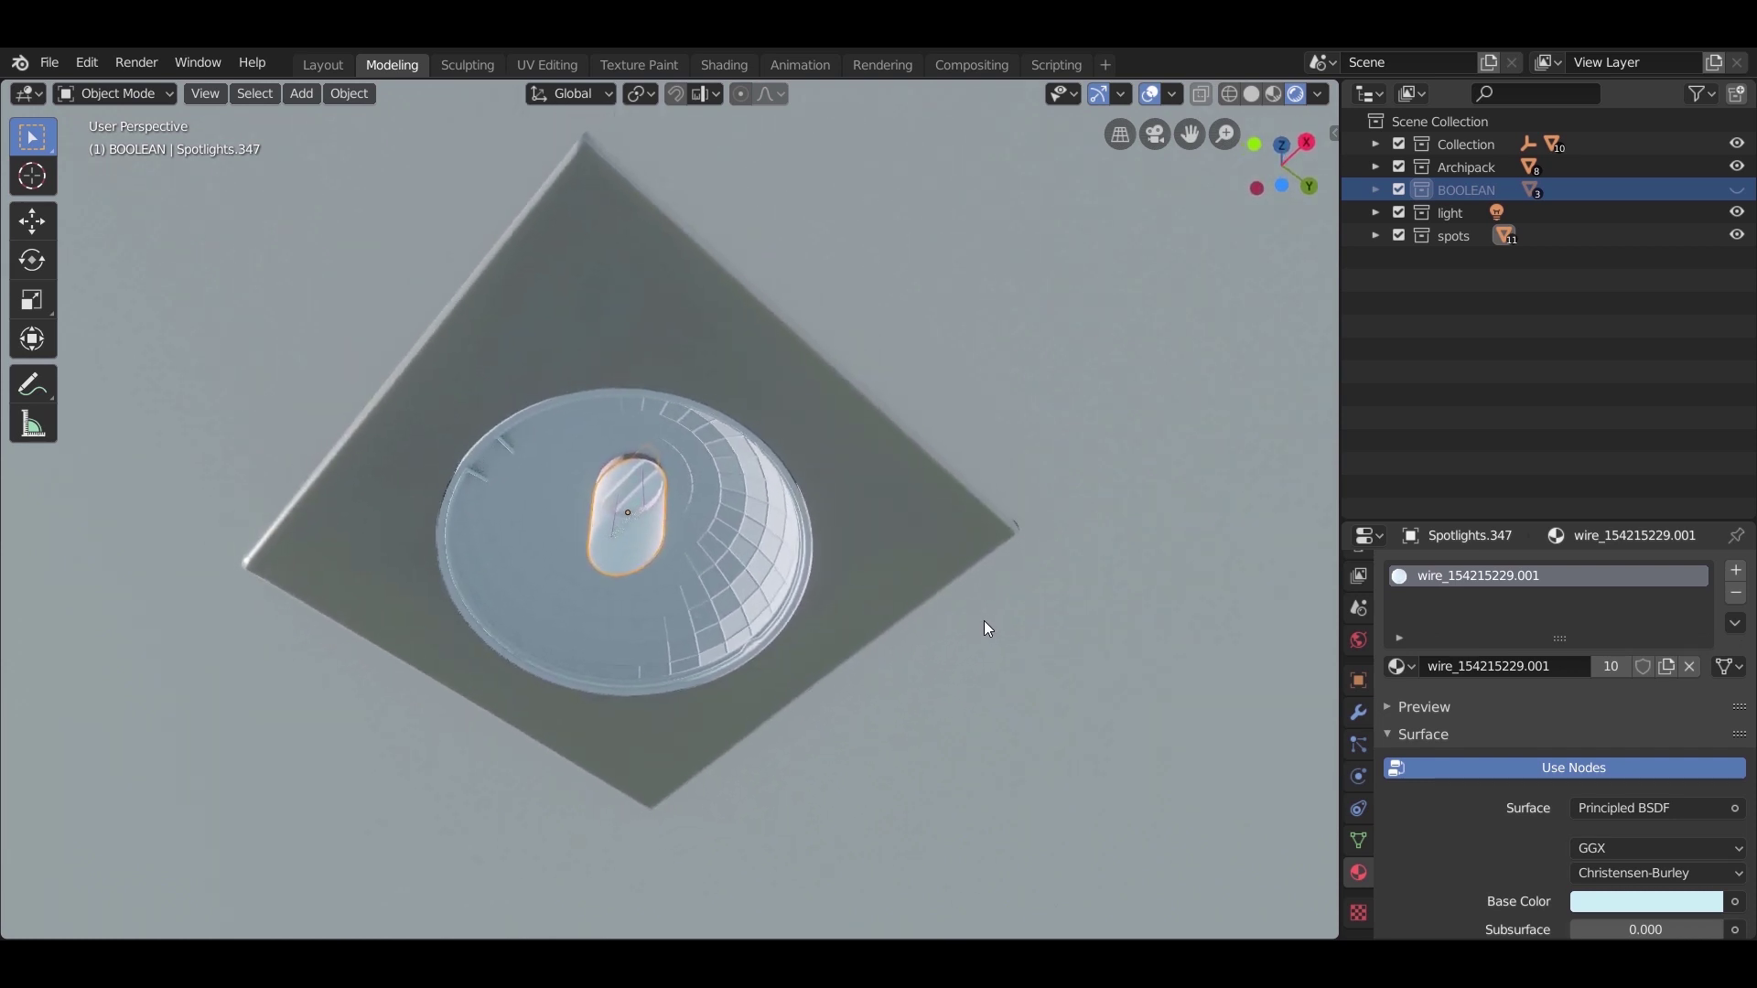
scroll(678, 515, up, 4)
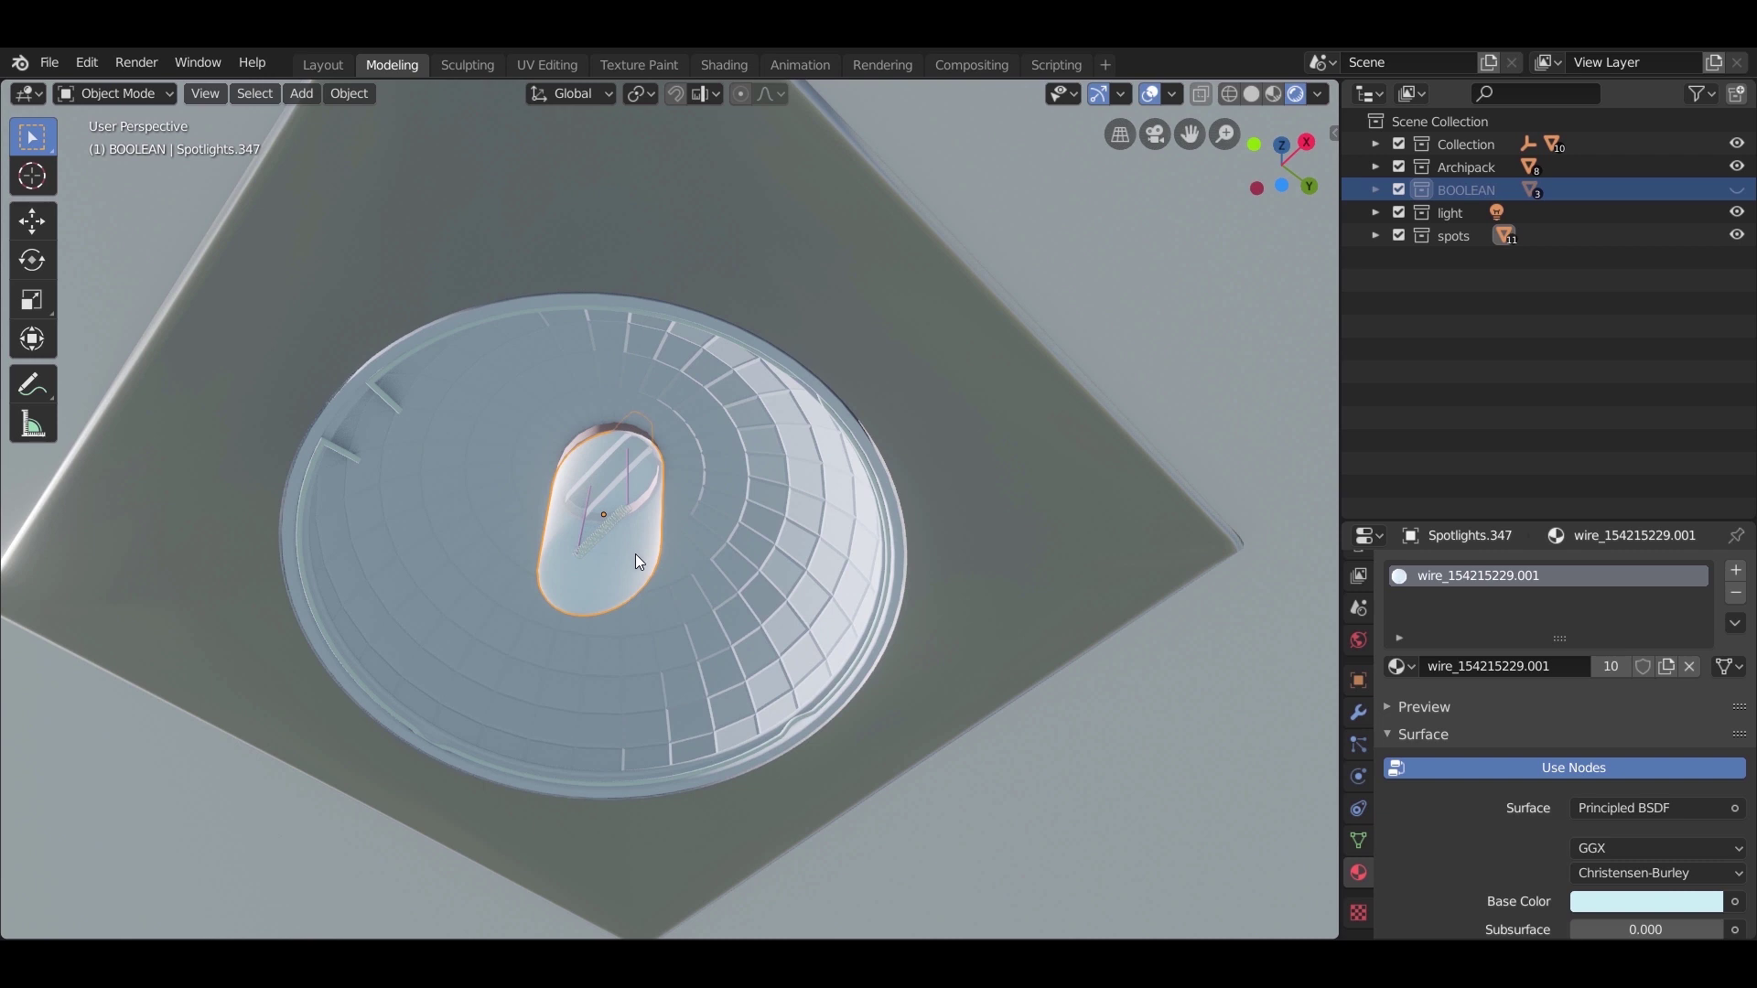
key(g)
key(Escape)
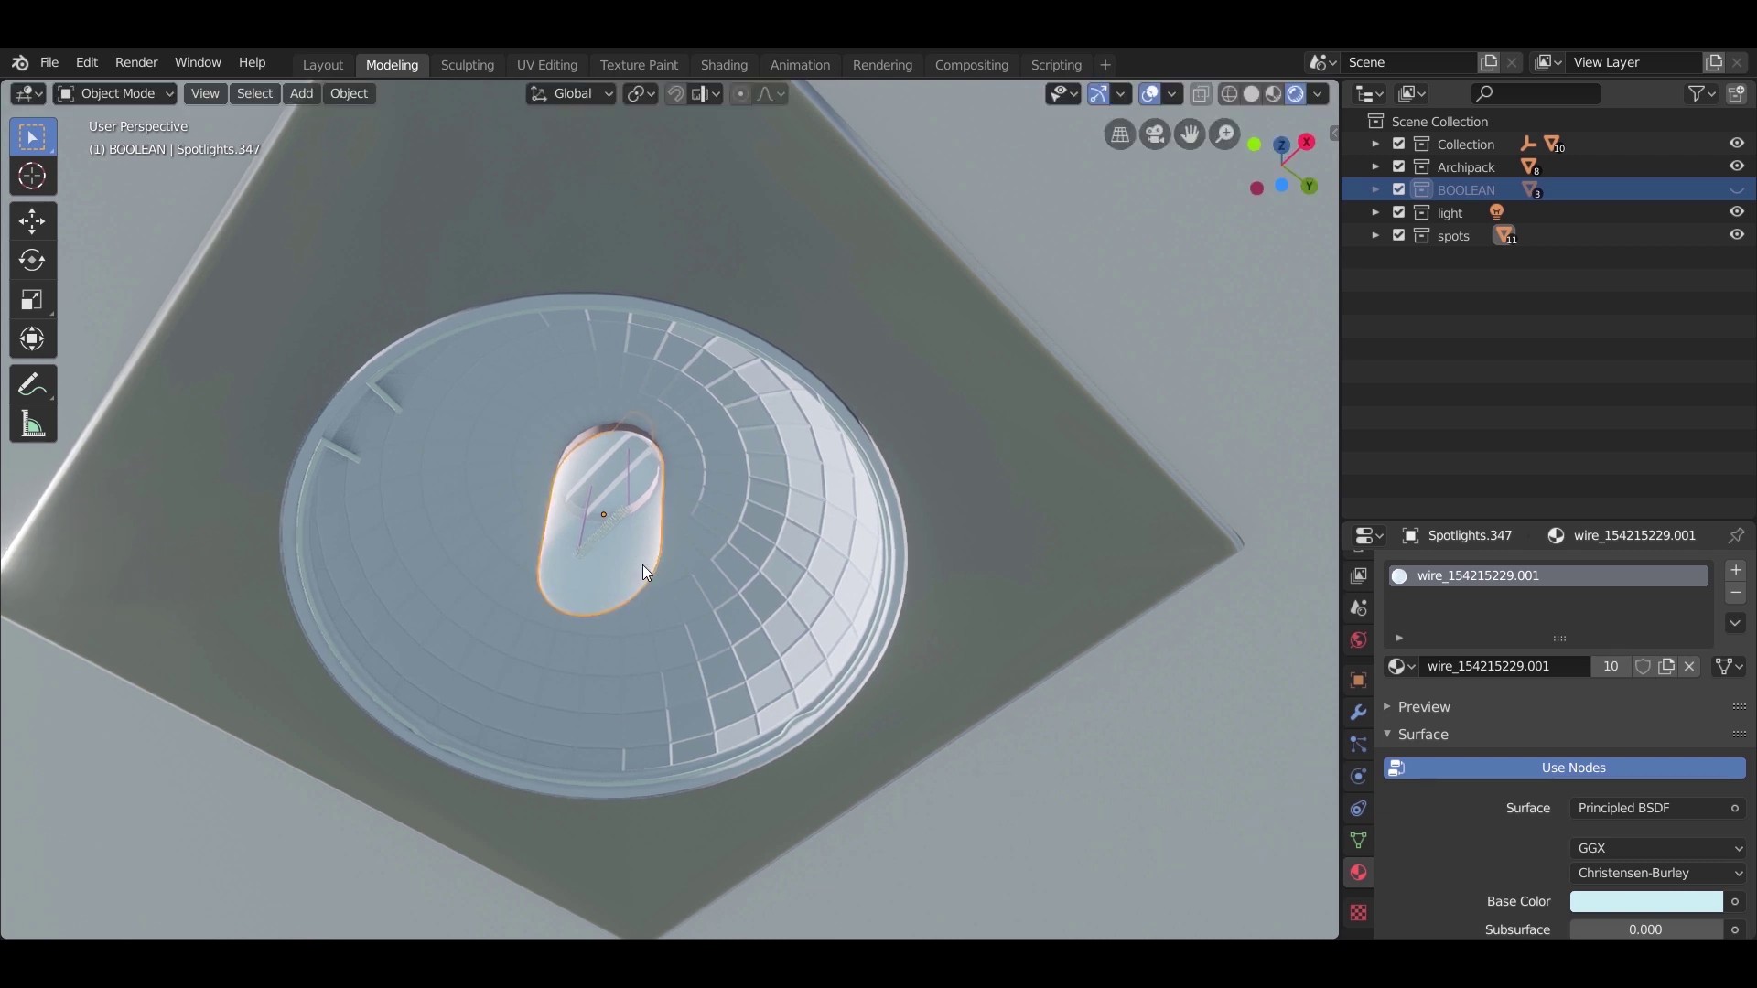
key(g)
key(Escape)
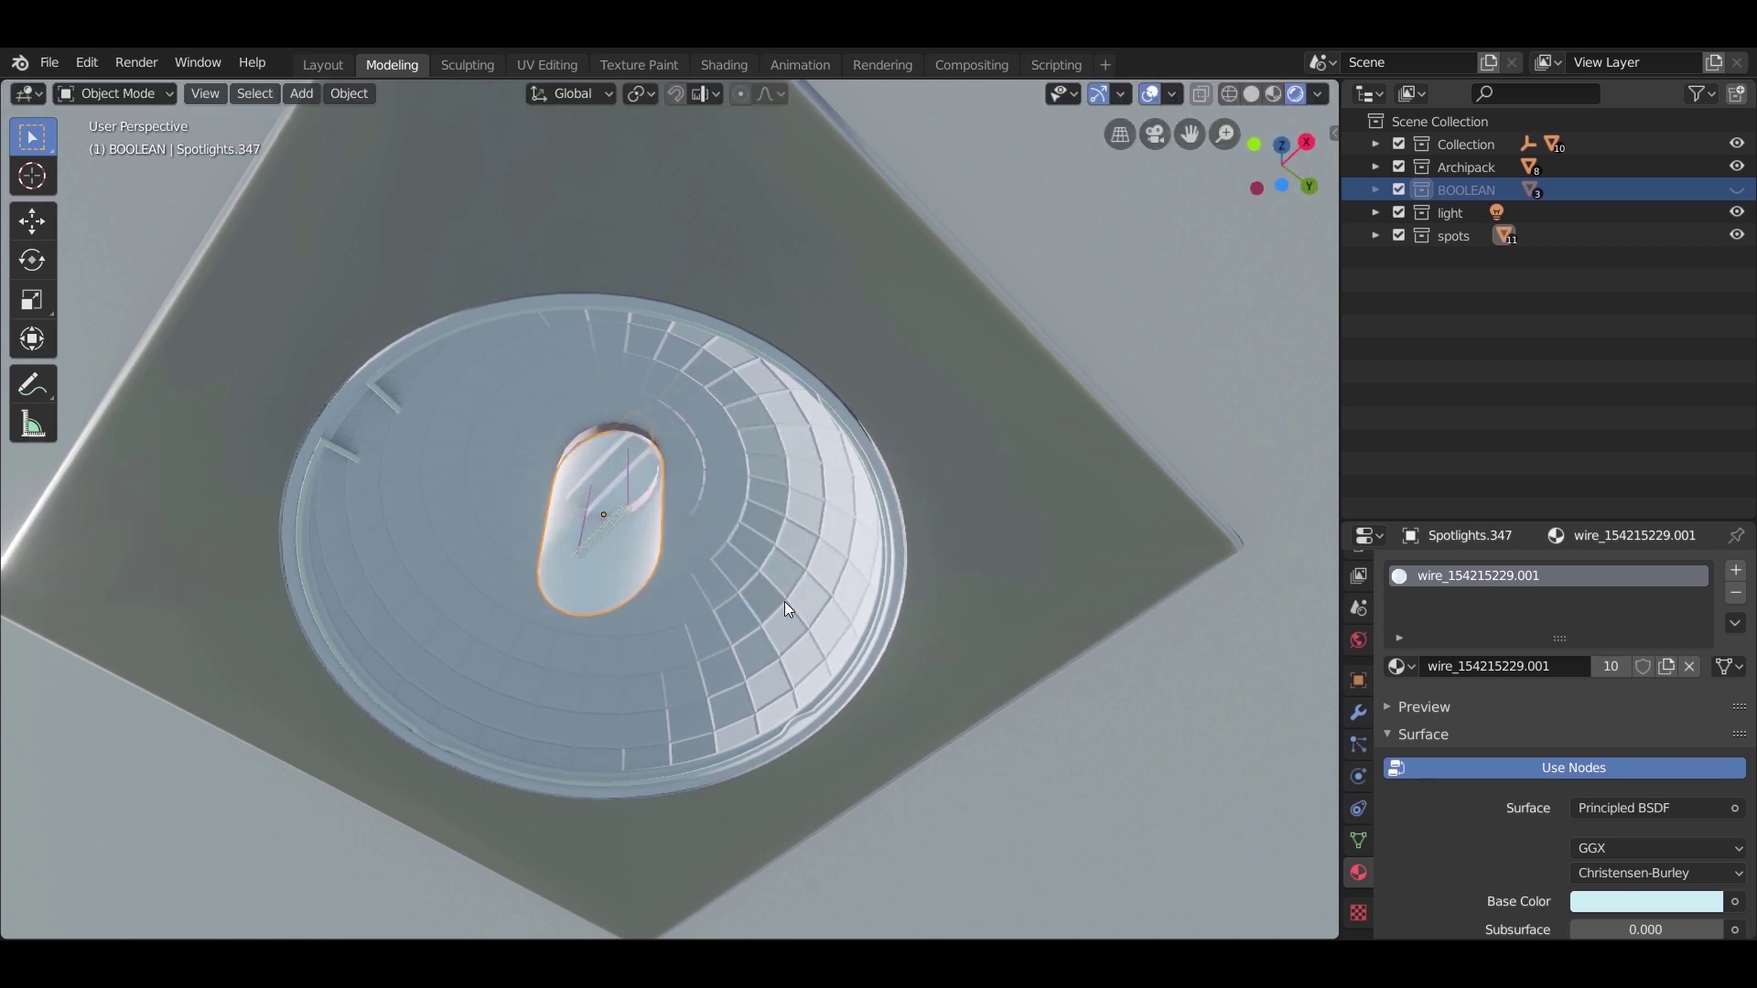
Step: Hide the bulb and remove every material slot from the filament coil inside it
scroll(633, 517, up, 2)
click(602, 514)
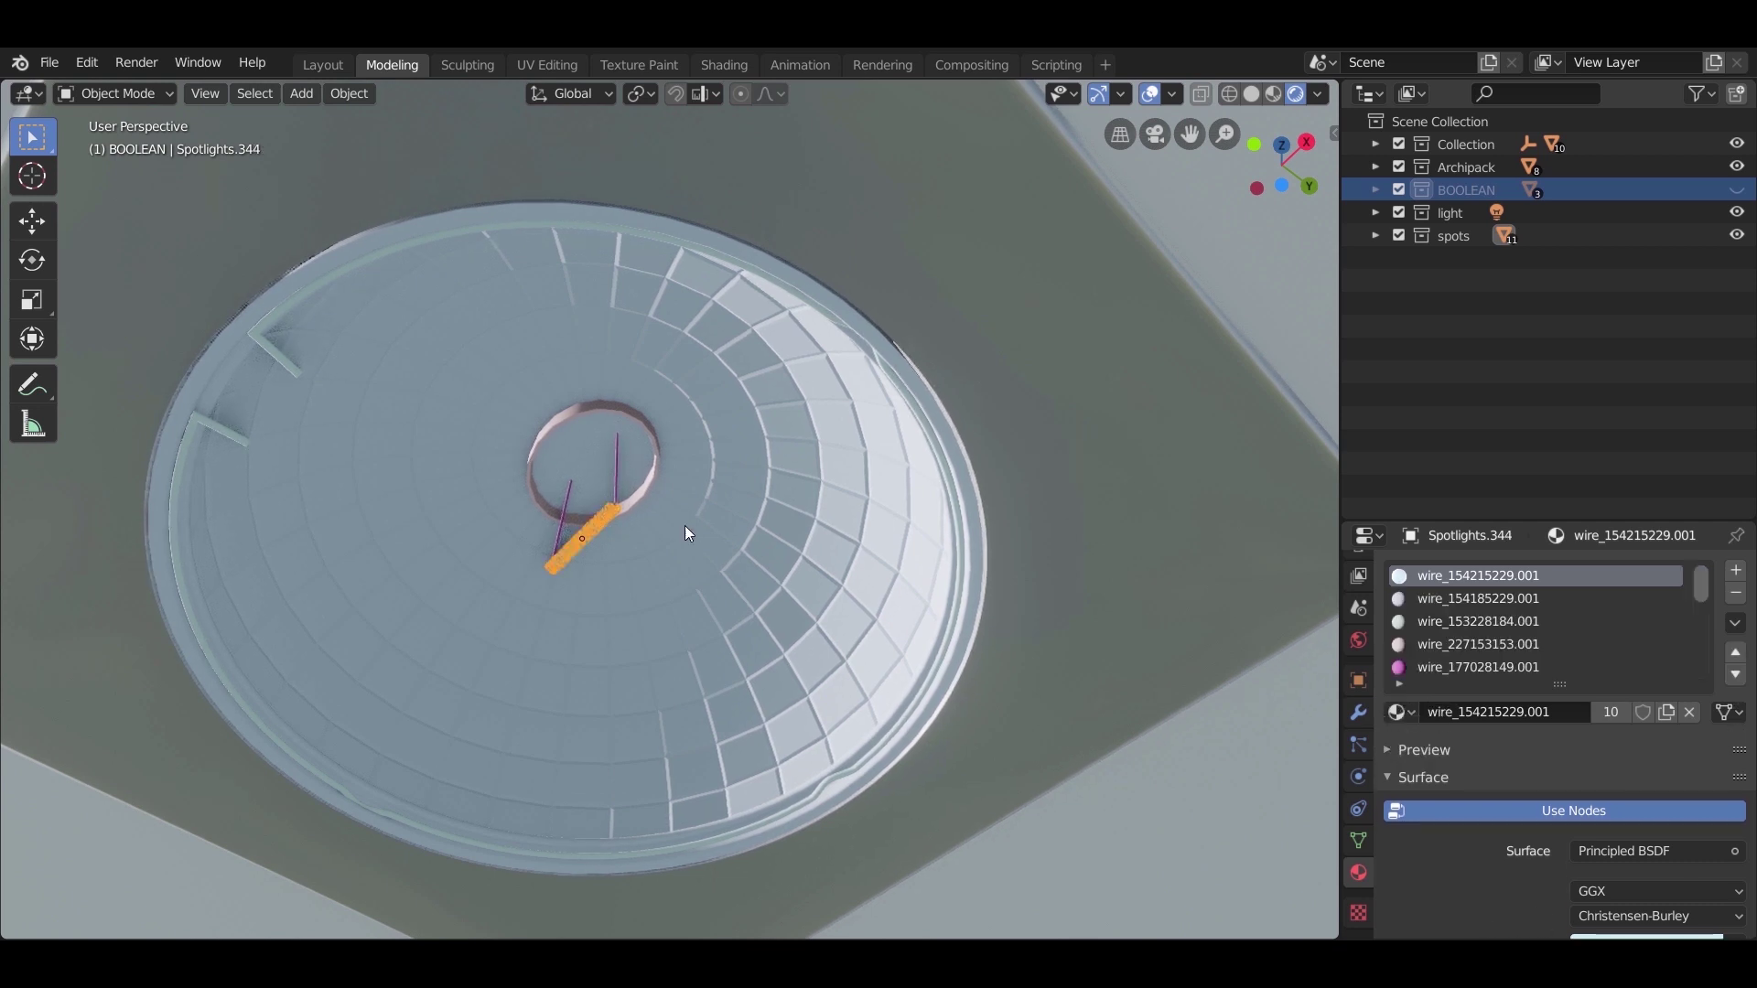
click(1496, 667)
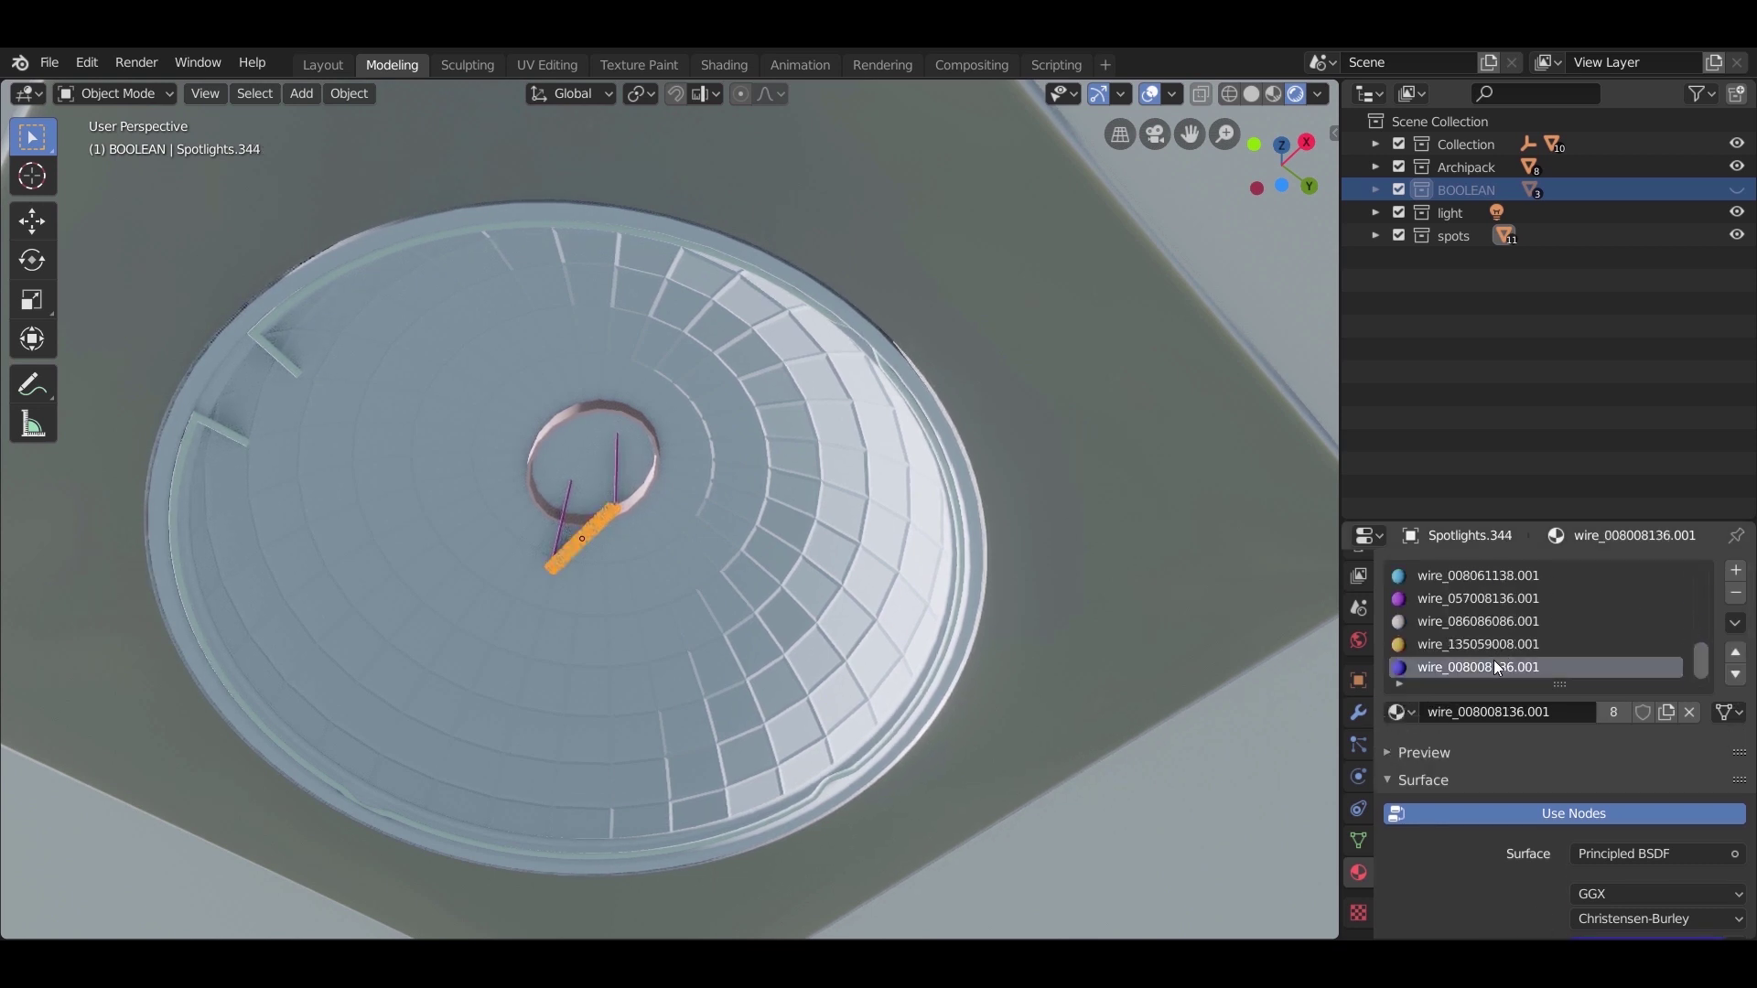
click(1735, 595)
click(1734, 594)
click(1735, 595)
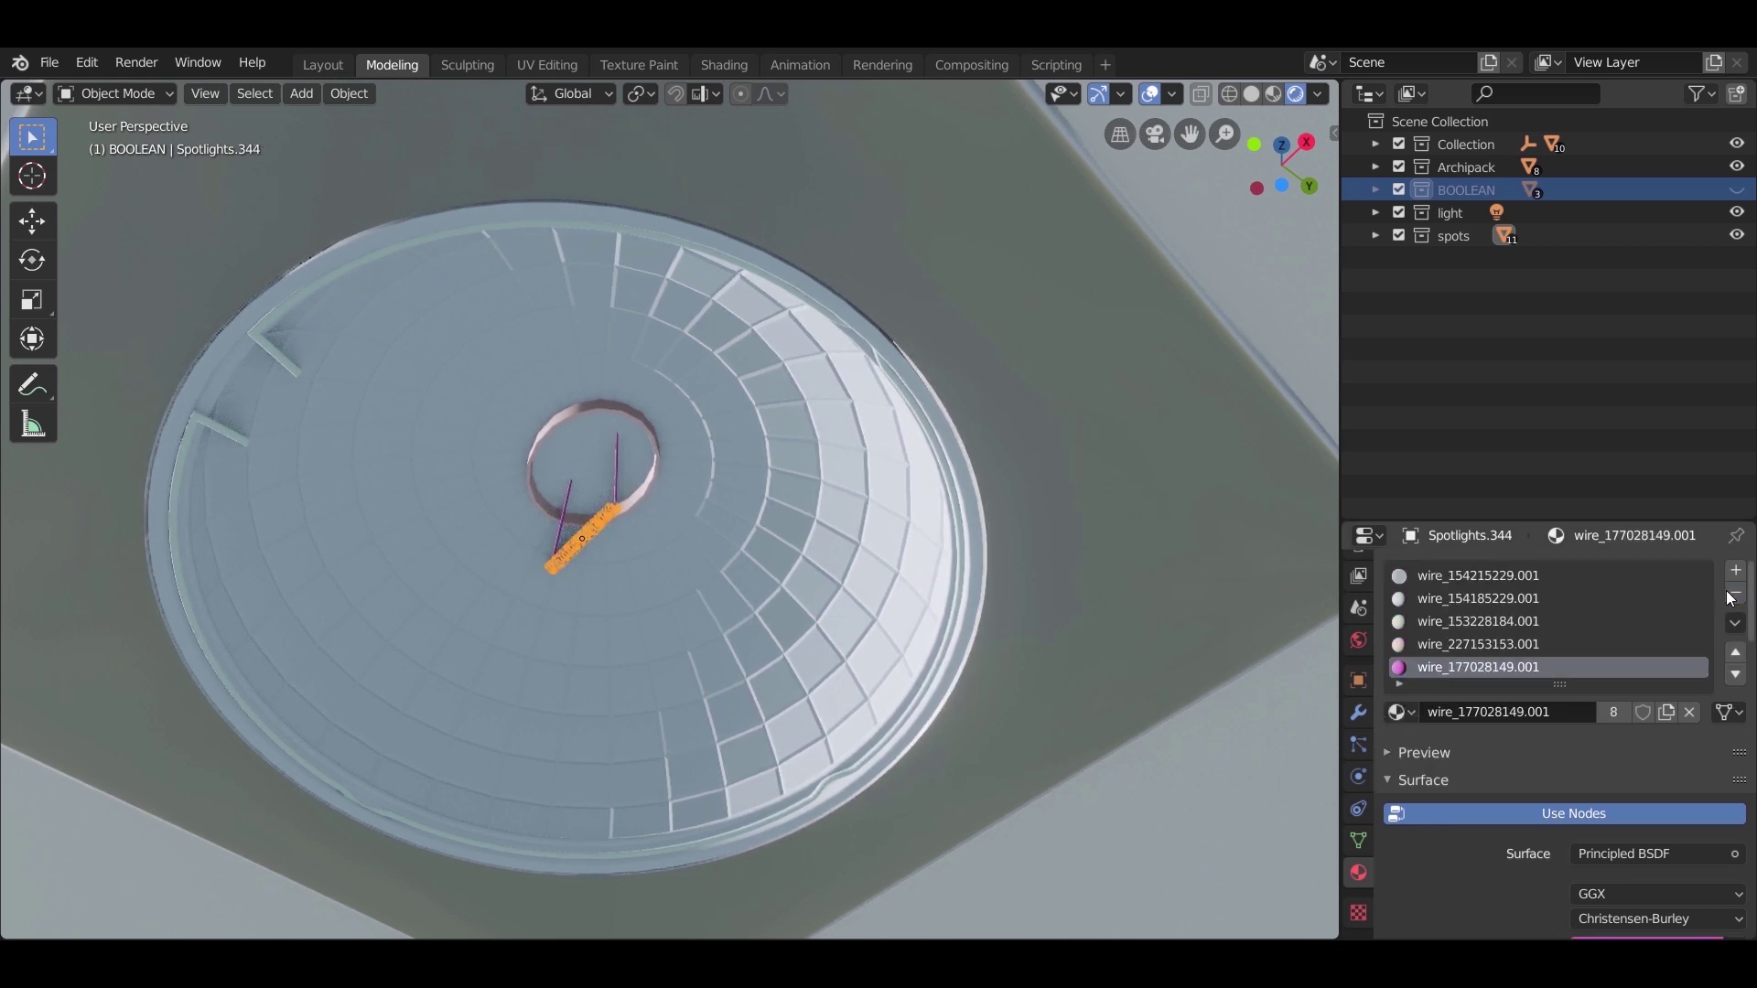
click(1734, 595)
click(1735, 594)
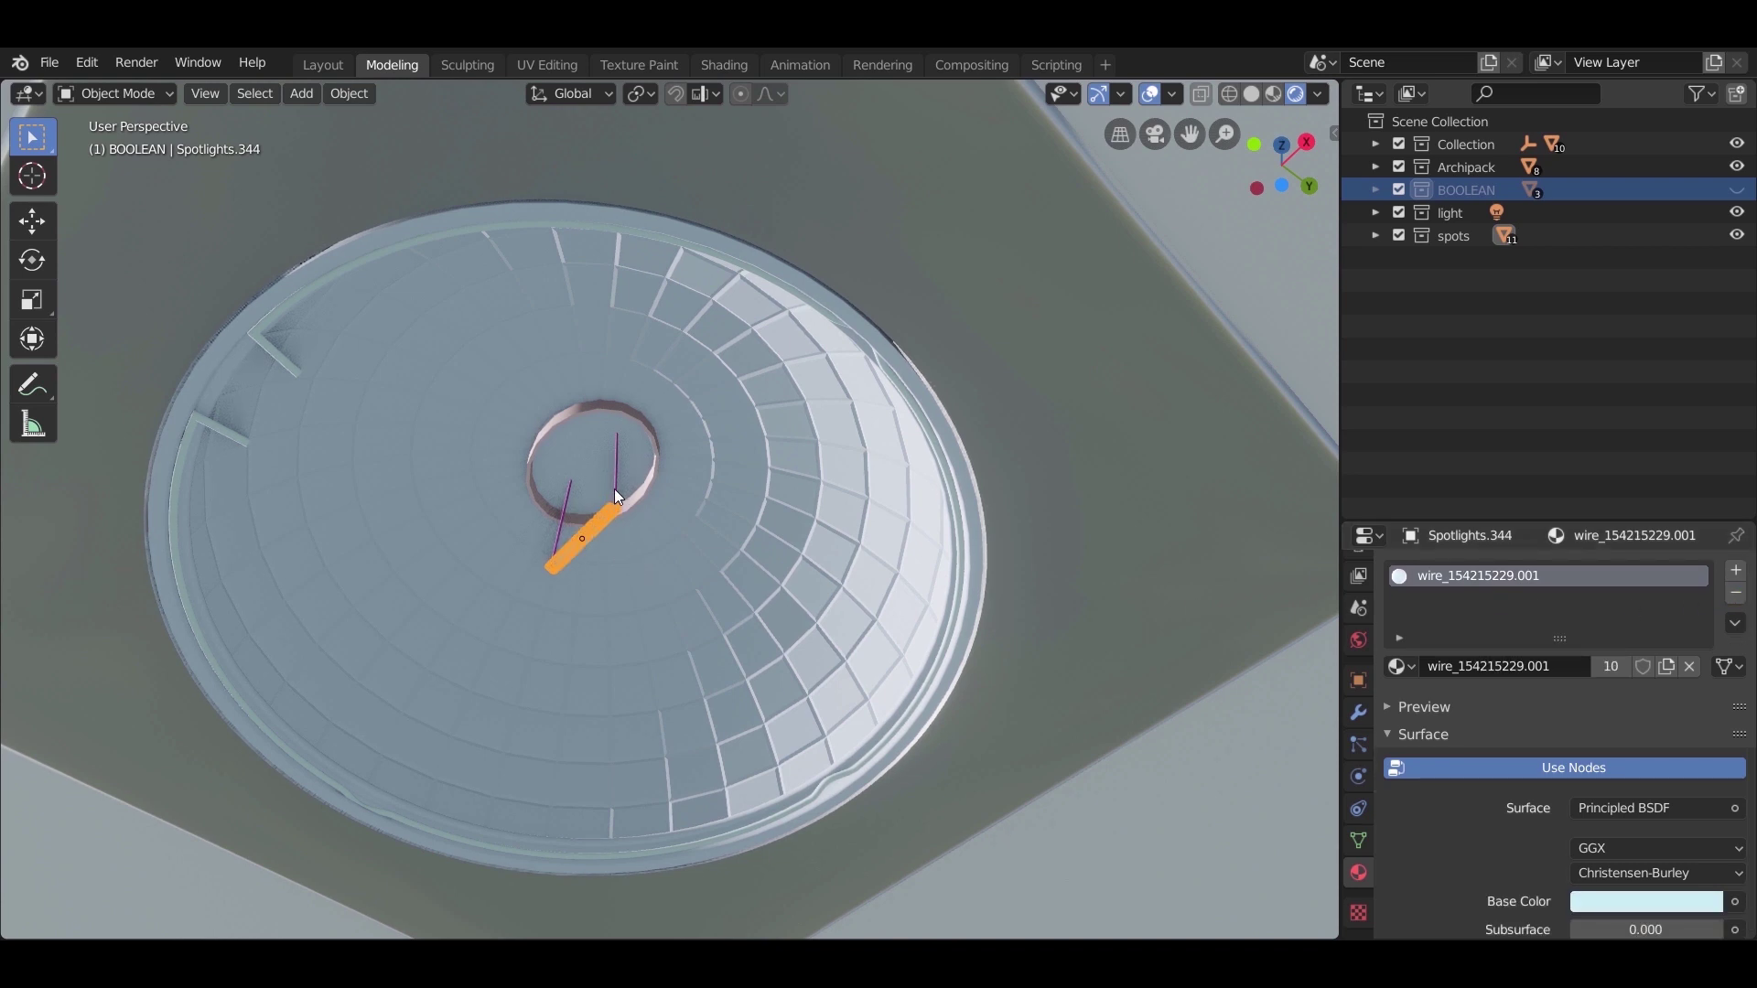
click(1736, 595)
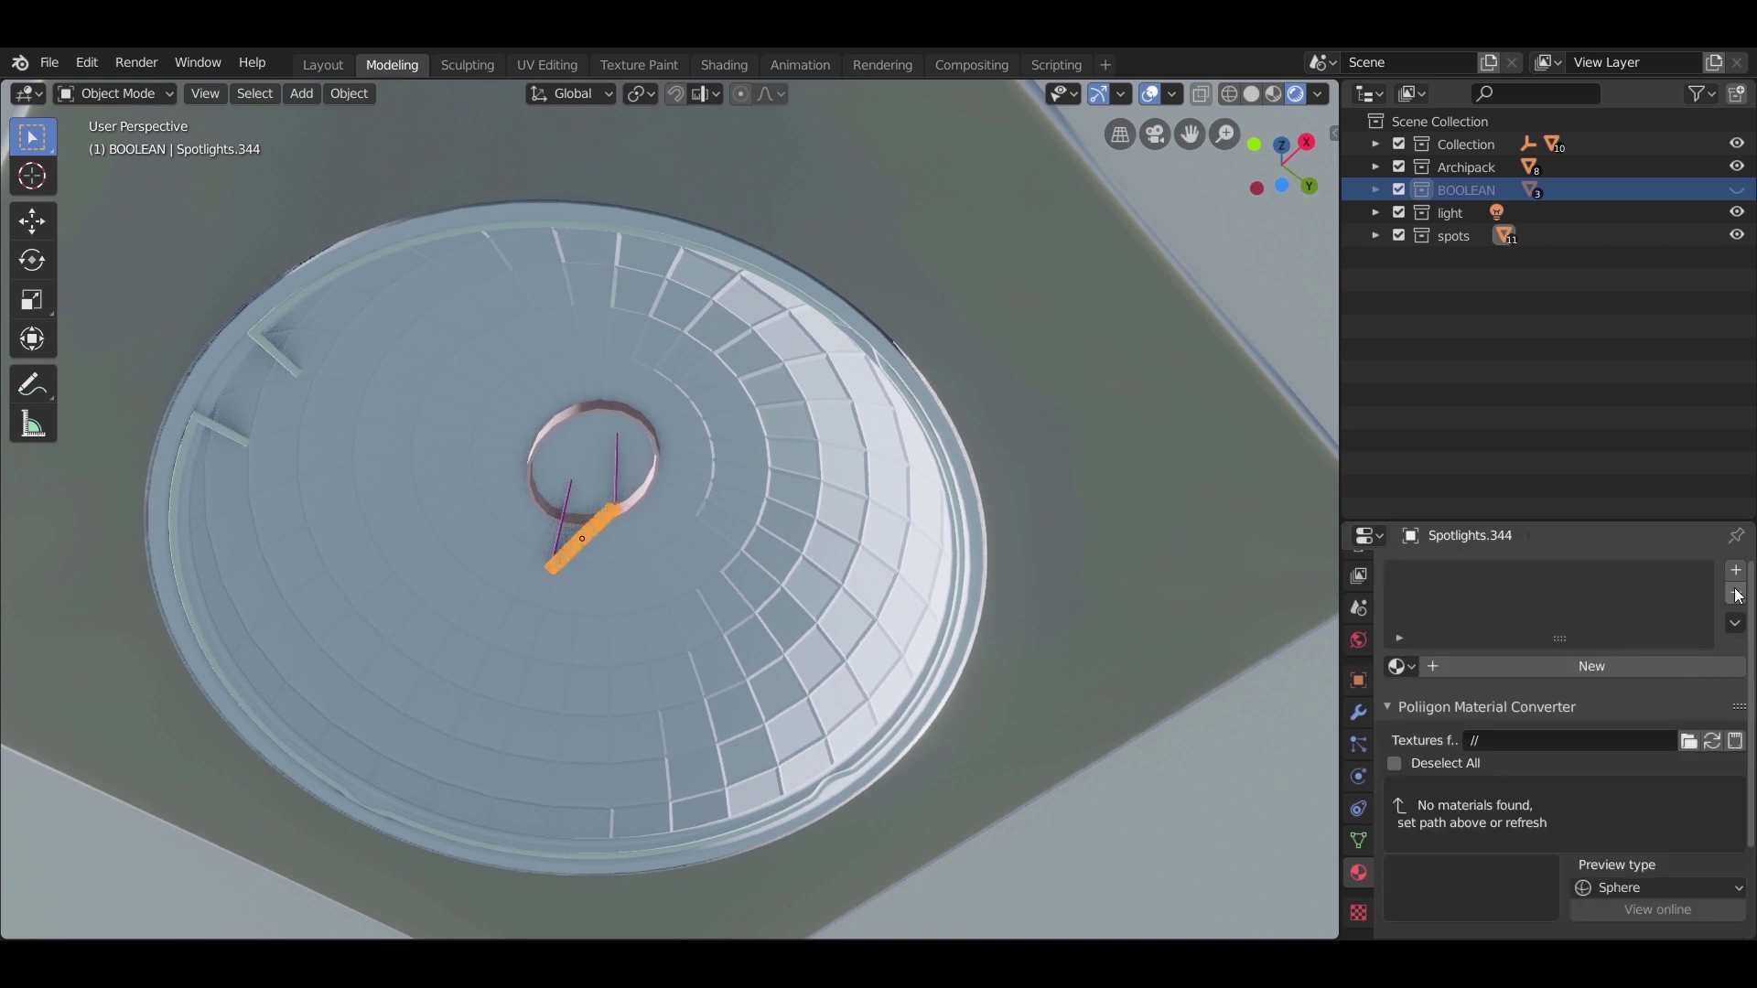
Step: Give the filament coil a new Emission material with a warm yellow colour and a strength of 500
click(1624, 674)
click(1611, 810)
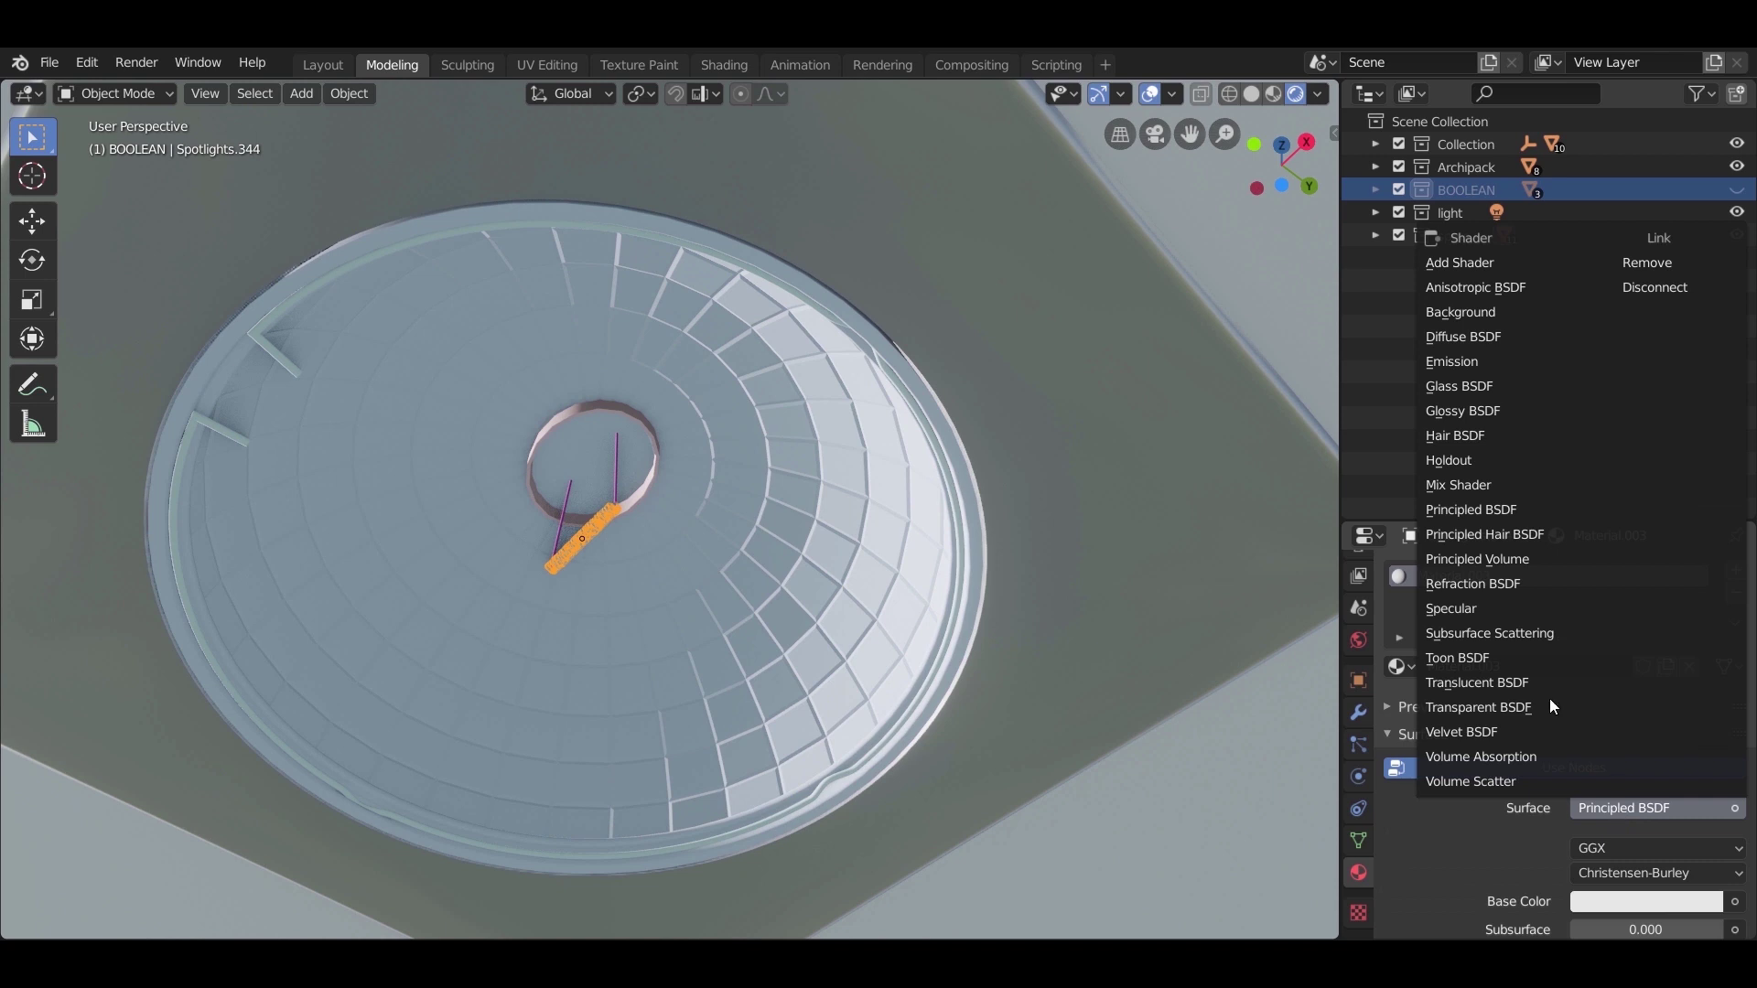
click(1460, 362)
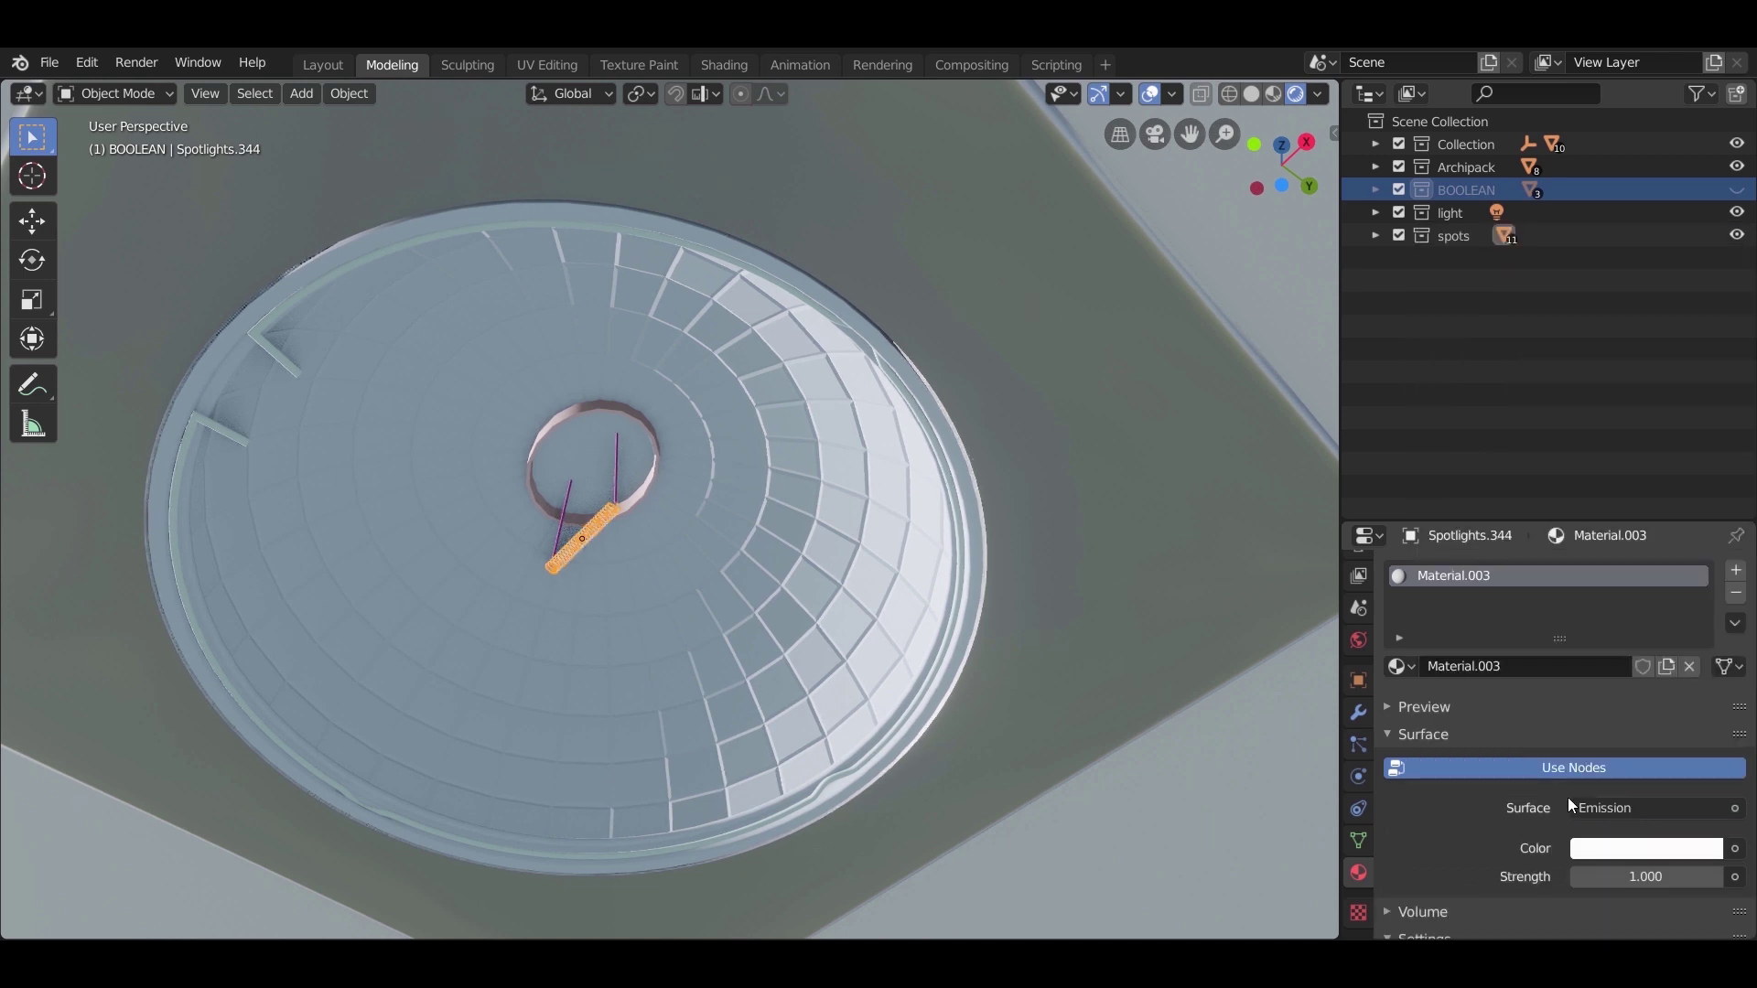
click(1634, 854)
drag(1606, 606, 1582, 627)
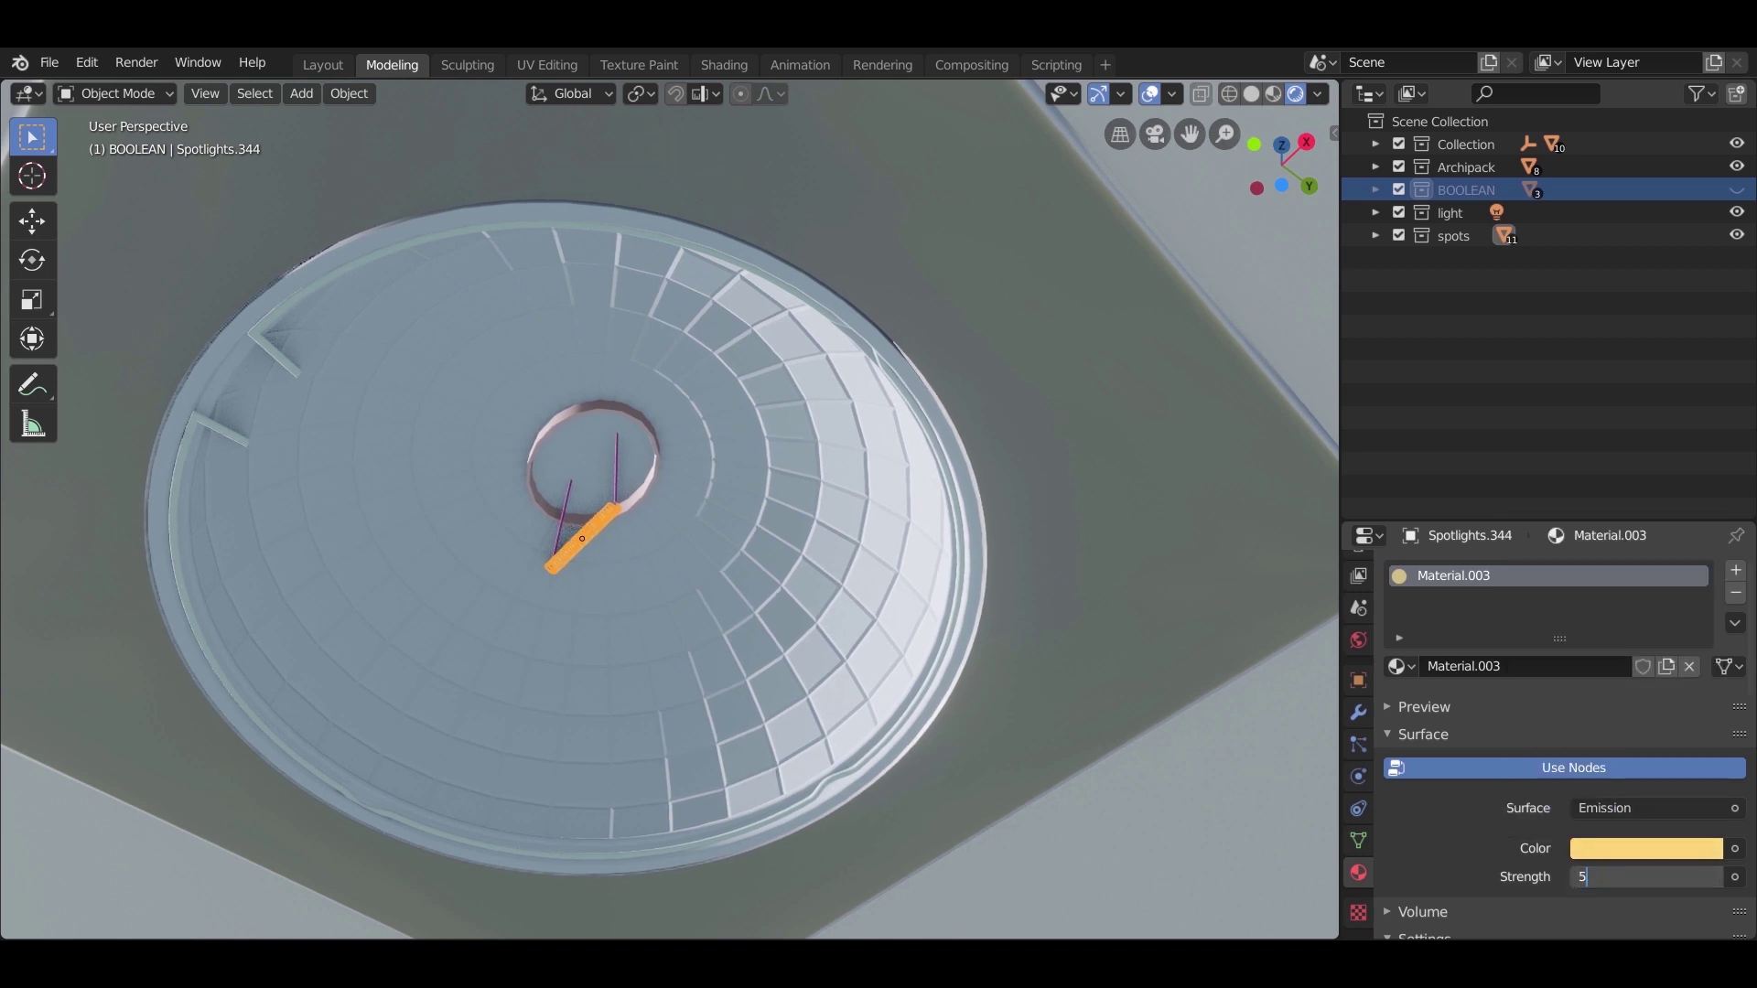
key(Return)
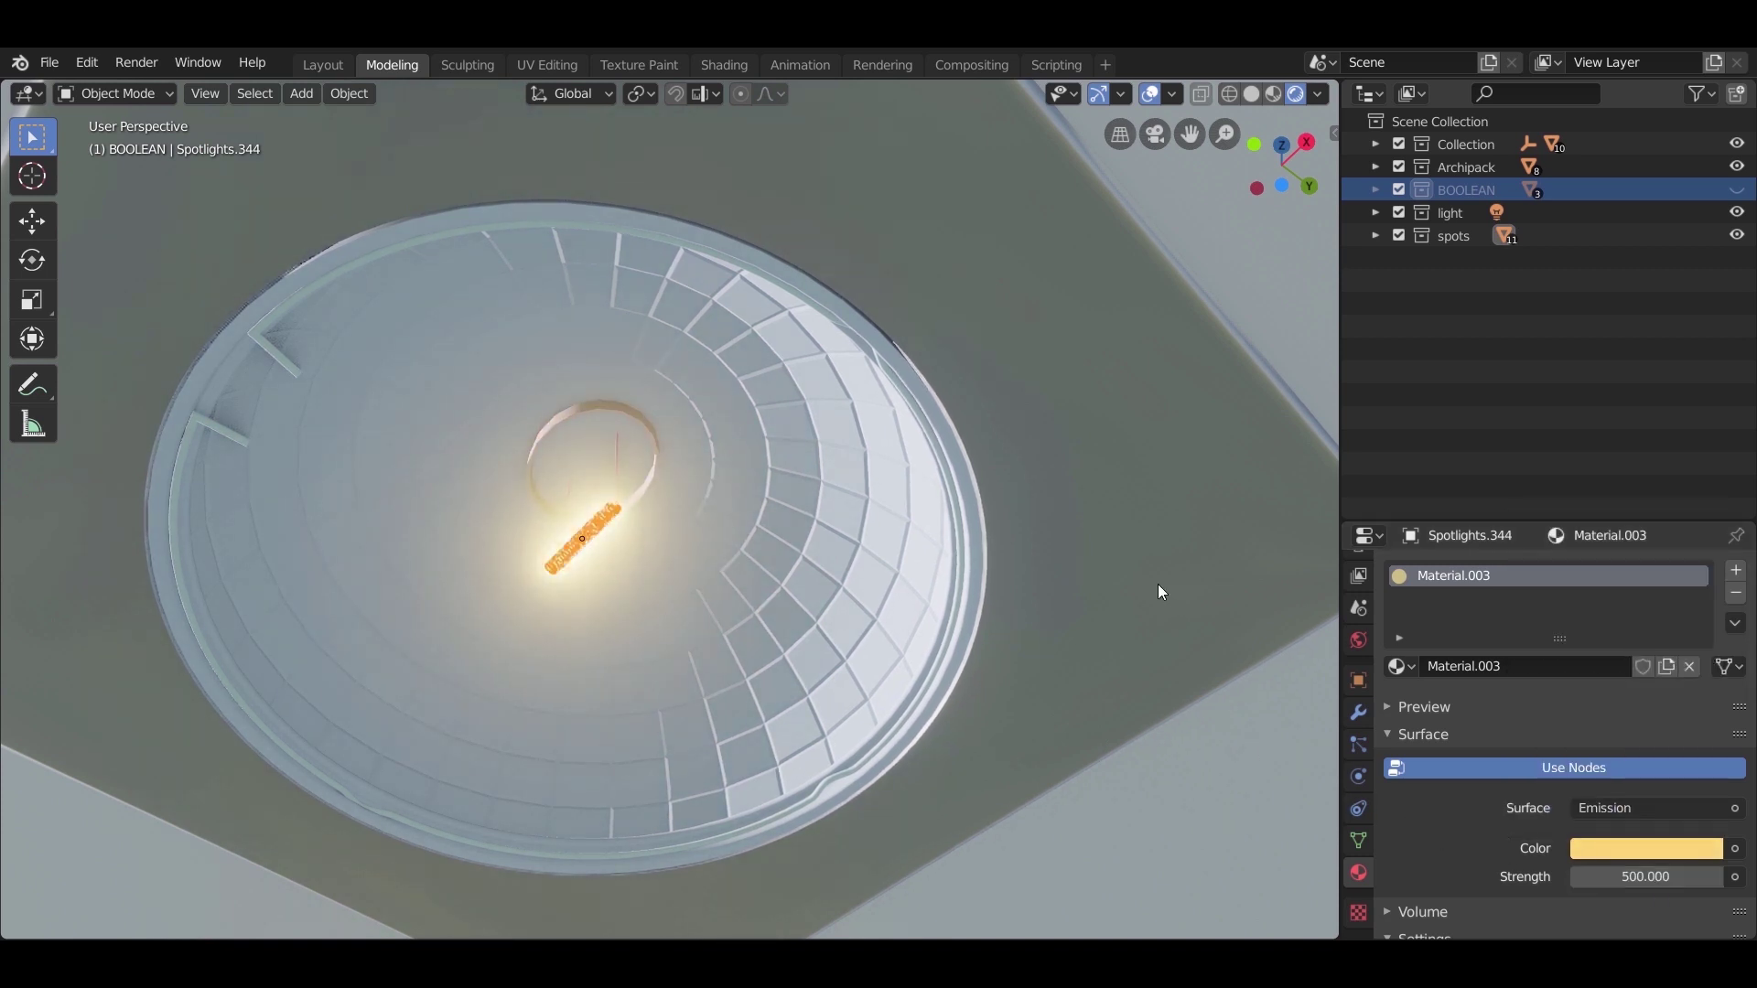
Step: Deselect everything and raise the filament material's emission strength to 2000
click(255, 93)
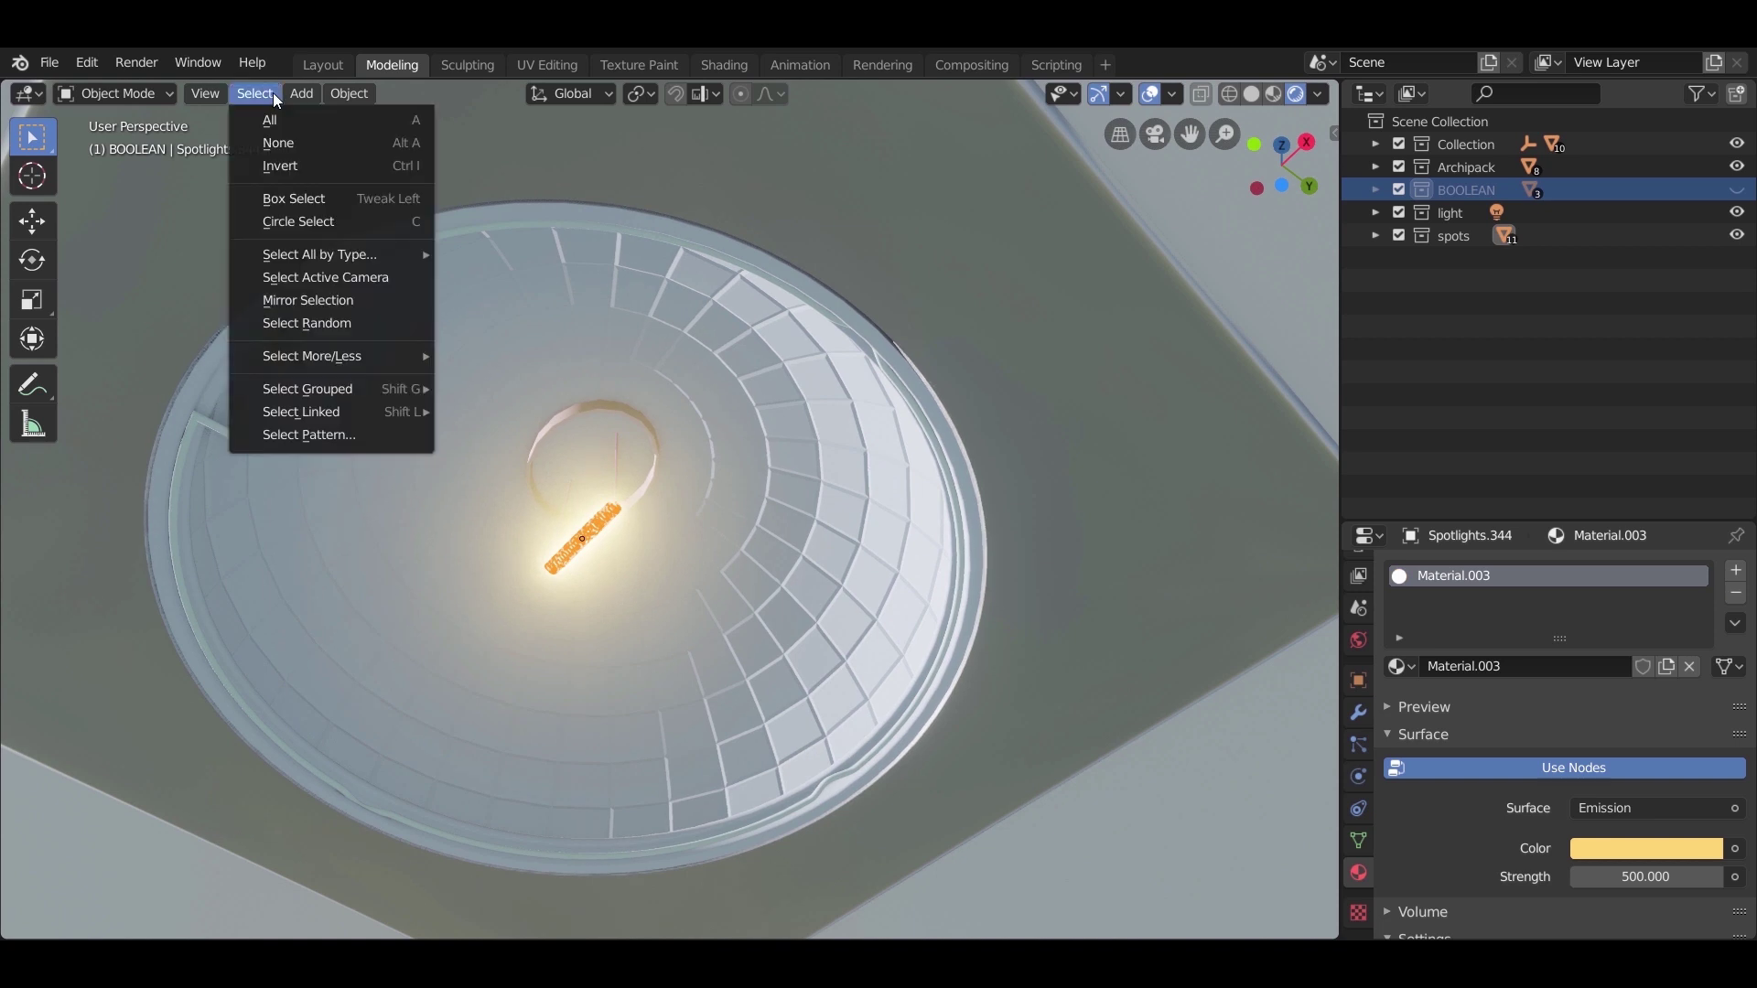
click(289, 146)
scroll(761, 513, down, 8)
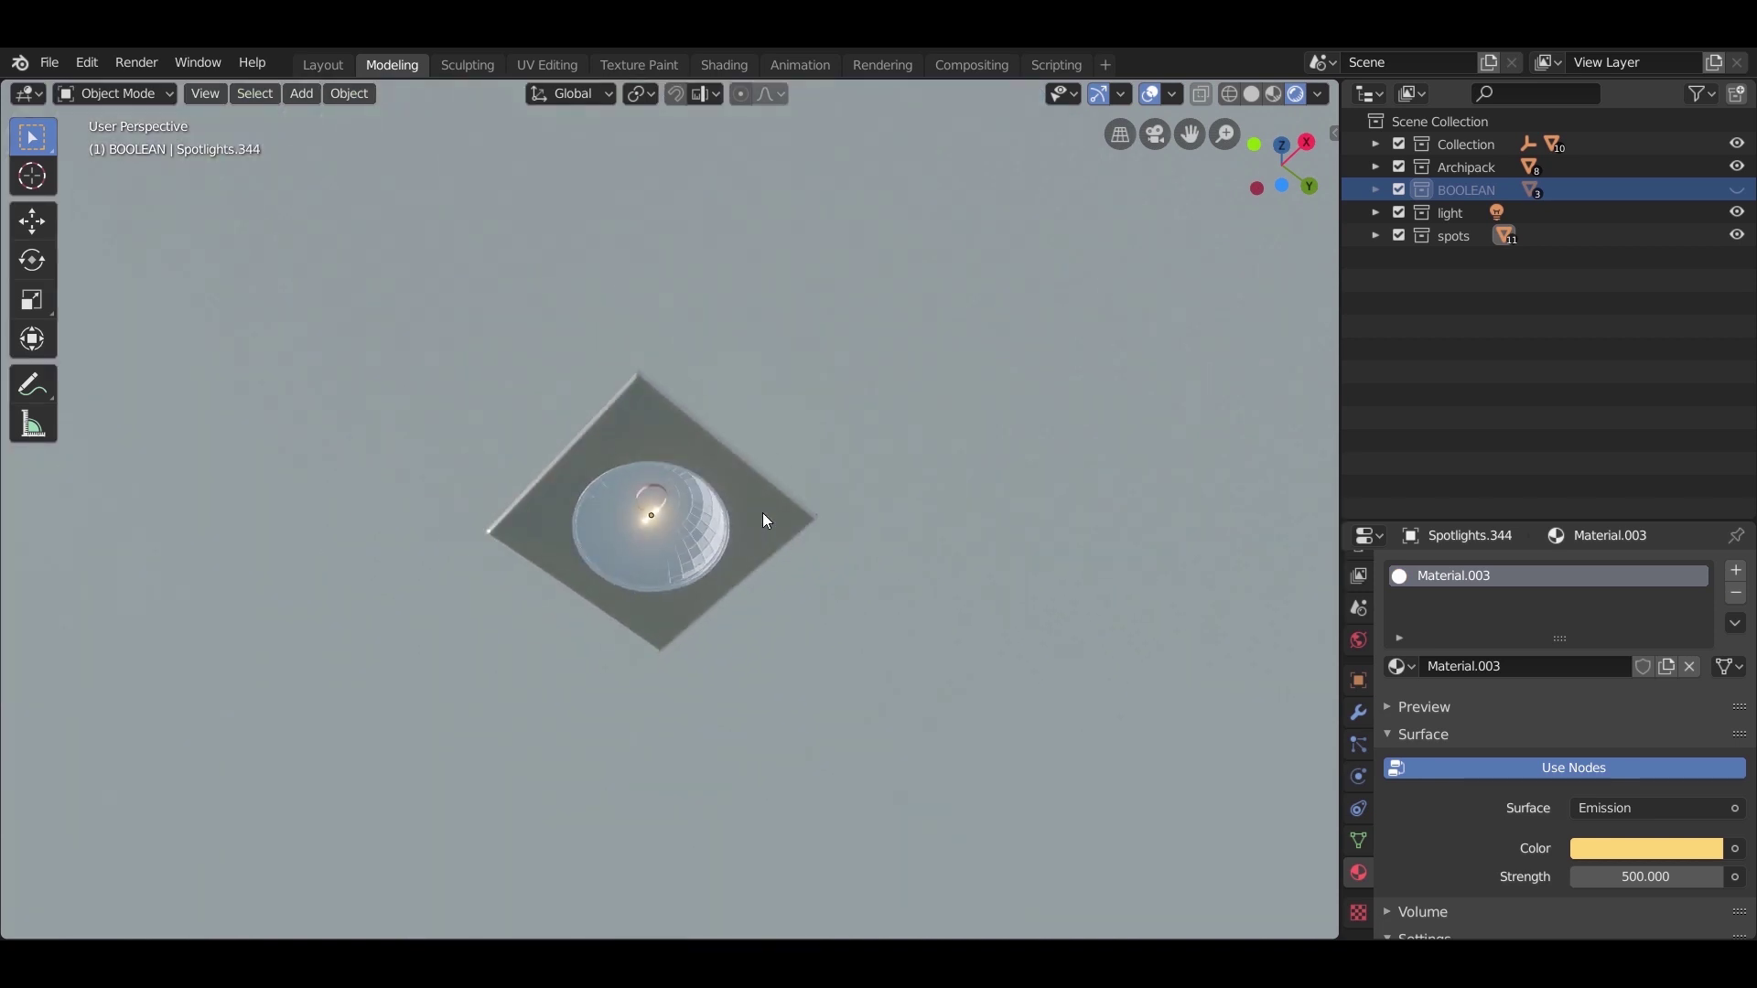
scroll(667, 524, up, 8)
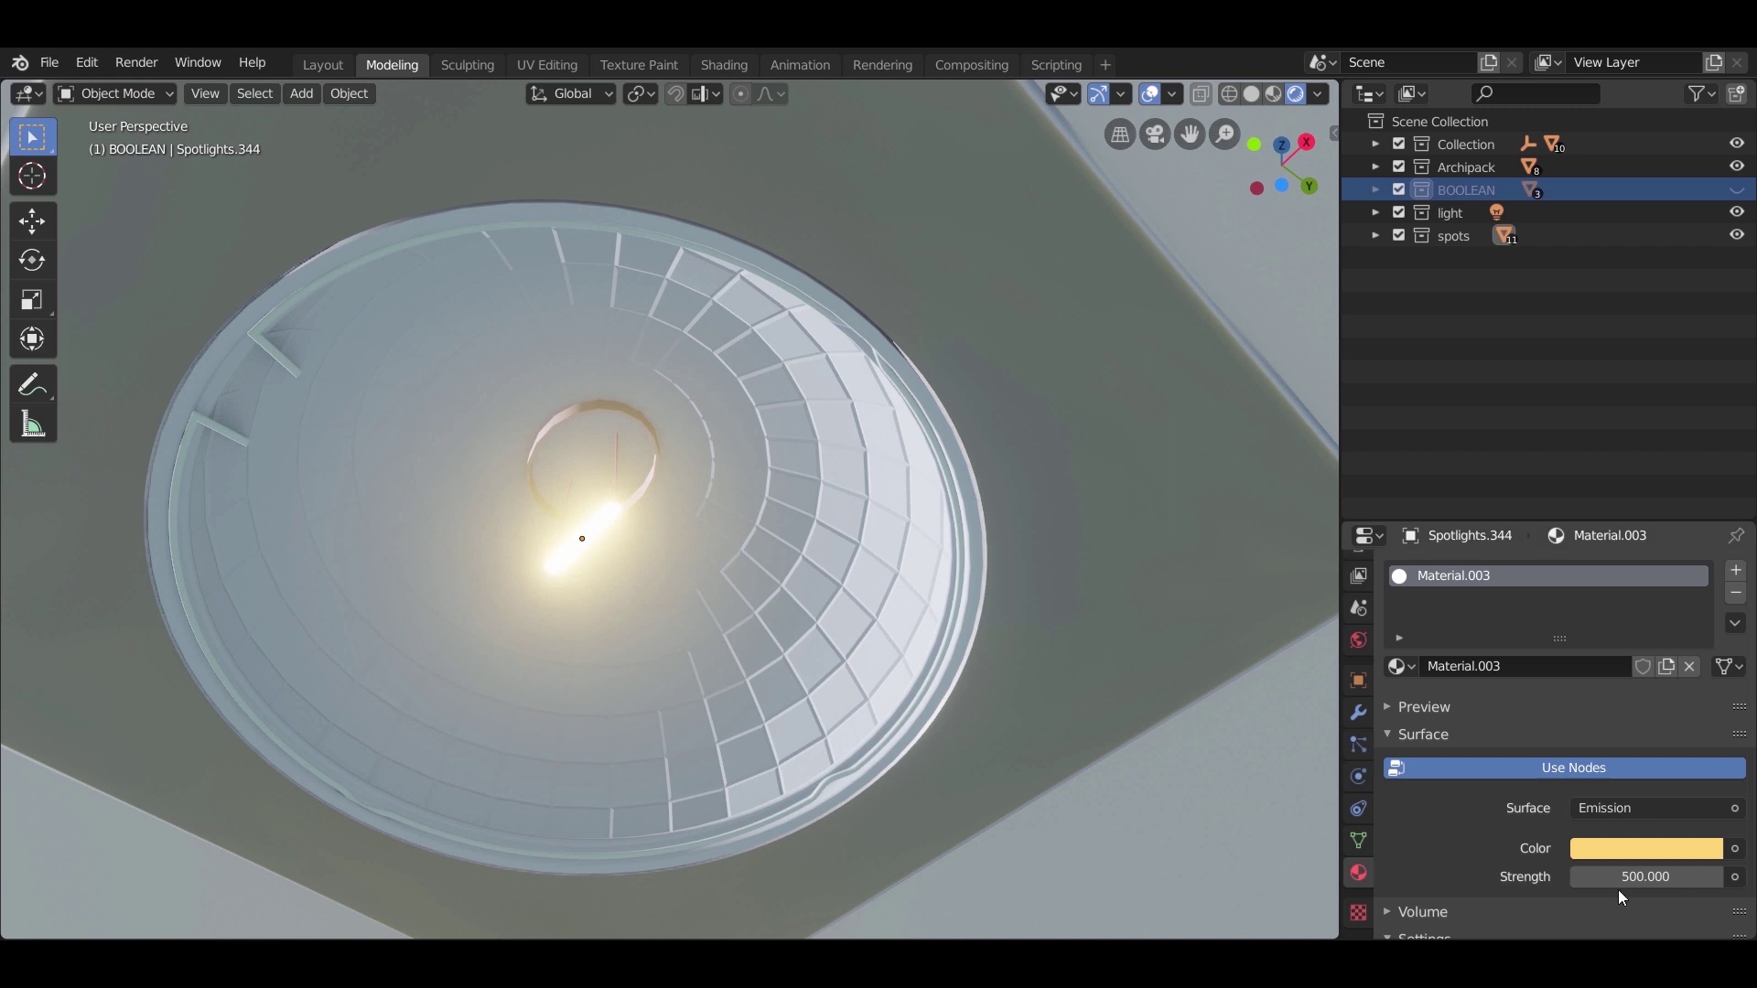
click(1615, 877)
text(2000)
key(Return)
scroll(539, 452, down, 5)
scroll(612, 460, up, 4)
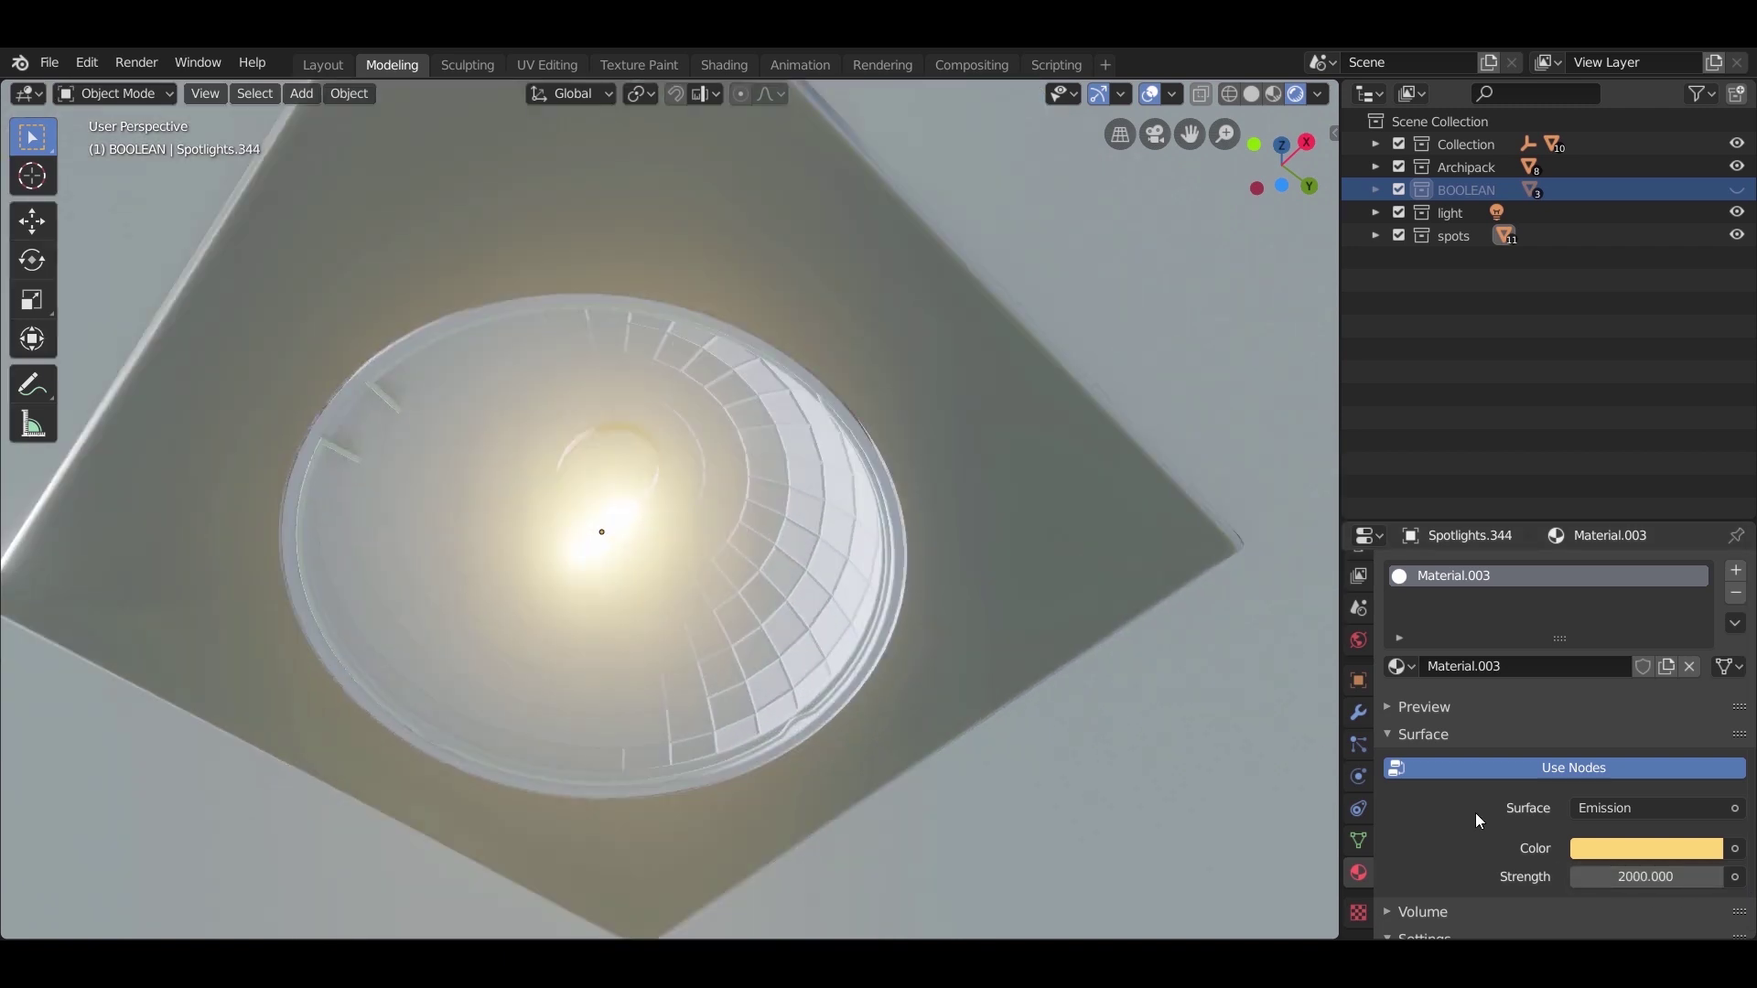
Step: Change the filament's emission colour to a near-white pale yellow and unhide the spotlight's hidden glass parts
click(1660, 840)
click(1595, 610)
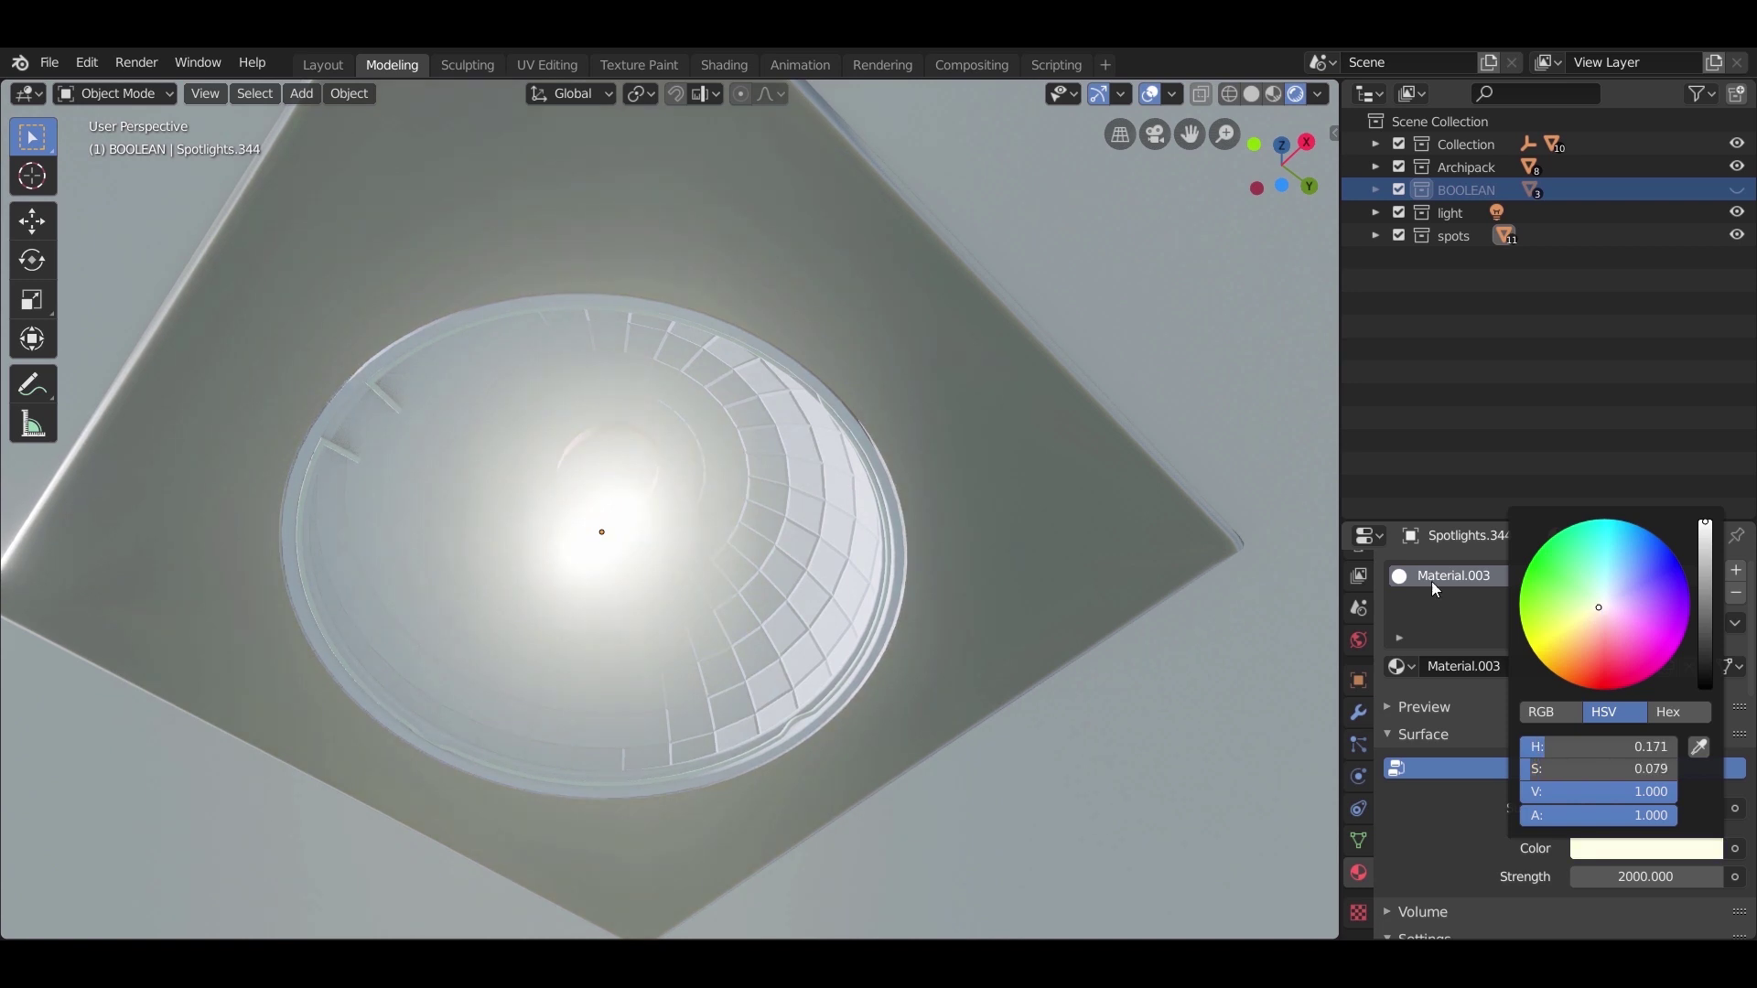
scroll(827, 459, down, 6)
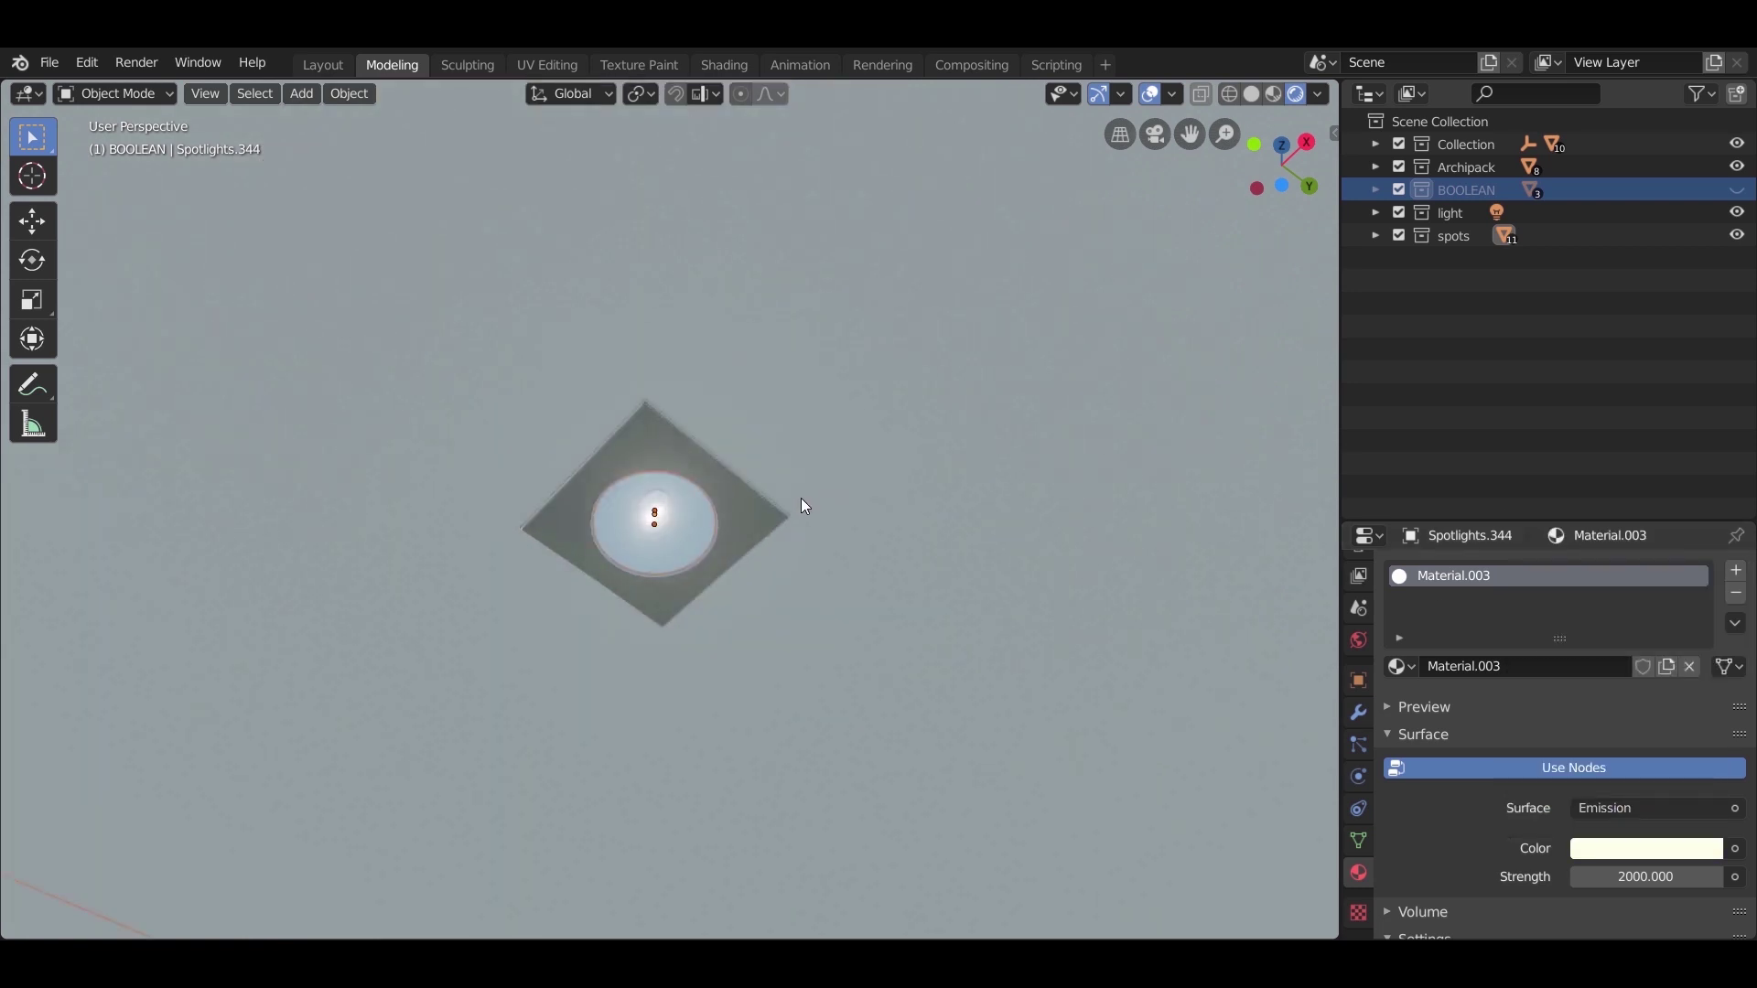
scroll(801, 498, down, 2)
middle_drag(801, 499, 714, 635)
scroll(657, 601, up, 4)
scroll(668, 603, up, 3)
scroll(670, 604, down, 8)
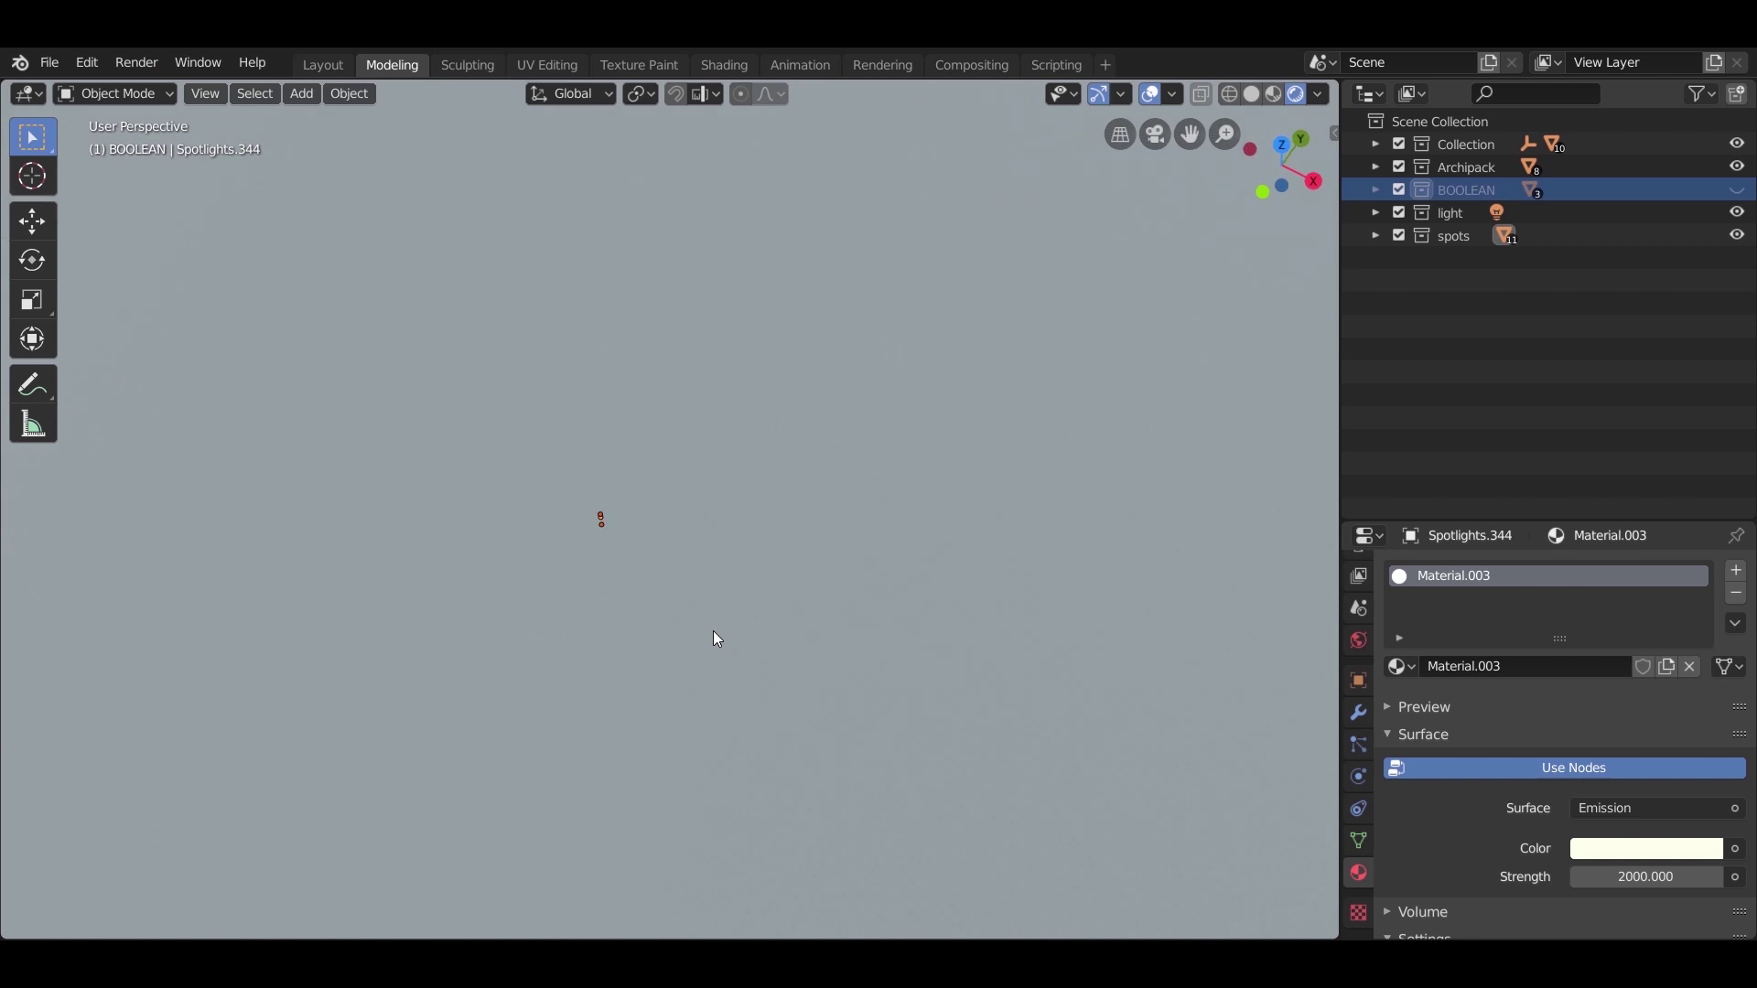
Step: Show the room from above in wireframe and select all objects of the spots collection
key(KP_7)
key(z)
click(590, 510)
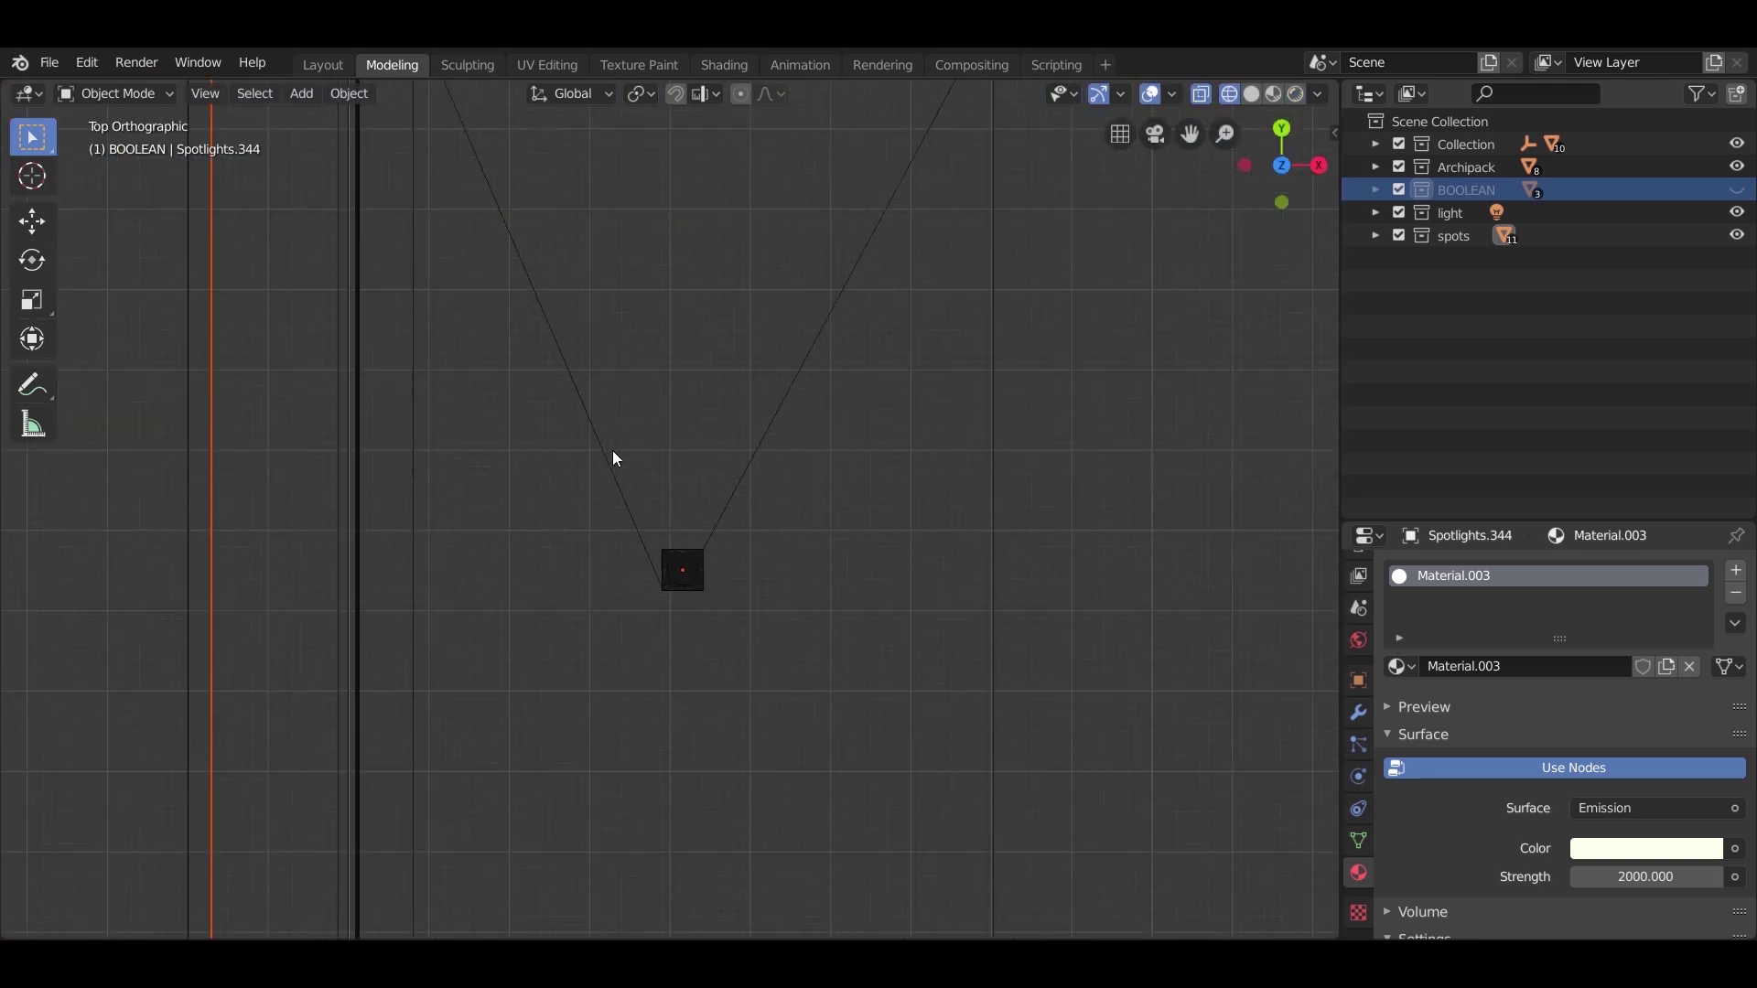
scroll(612, 450, down, 3)
scroll(729, 537, up, 6)
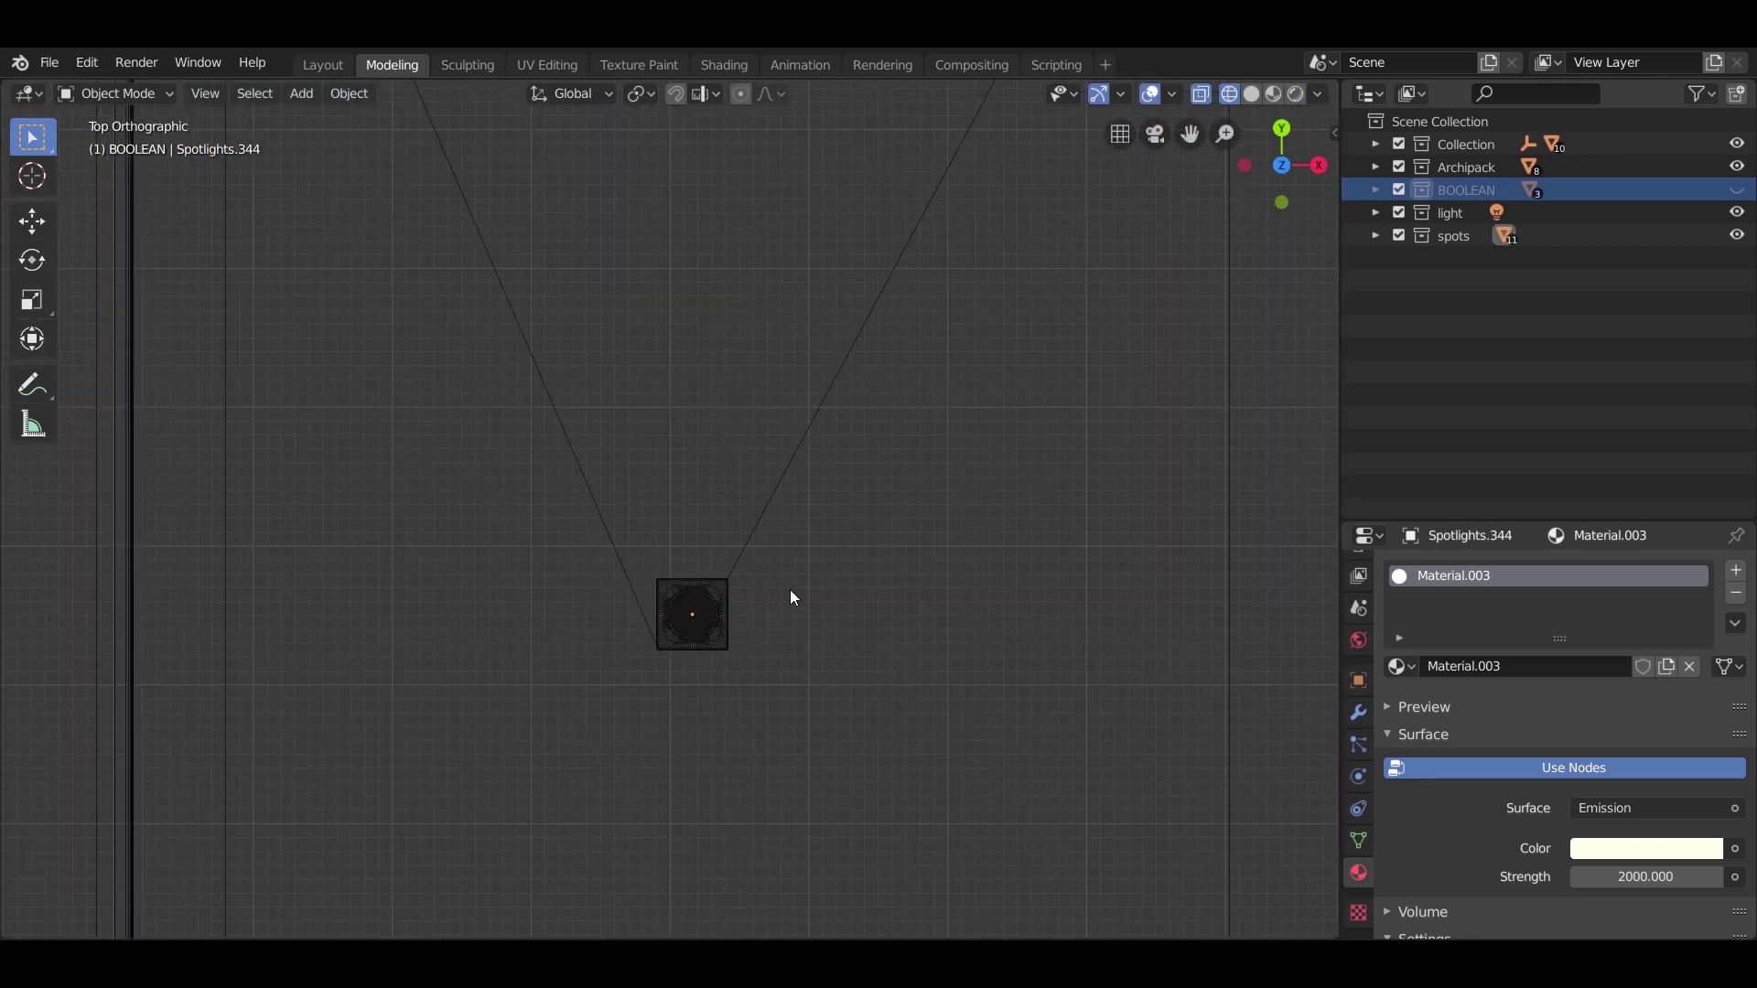
scroll(820, 682, up, 1)
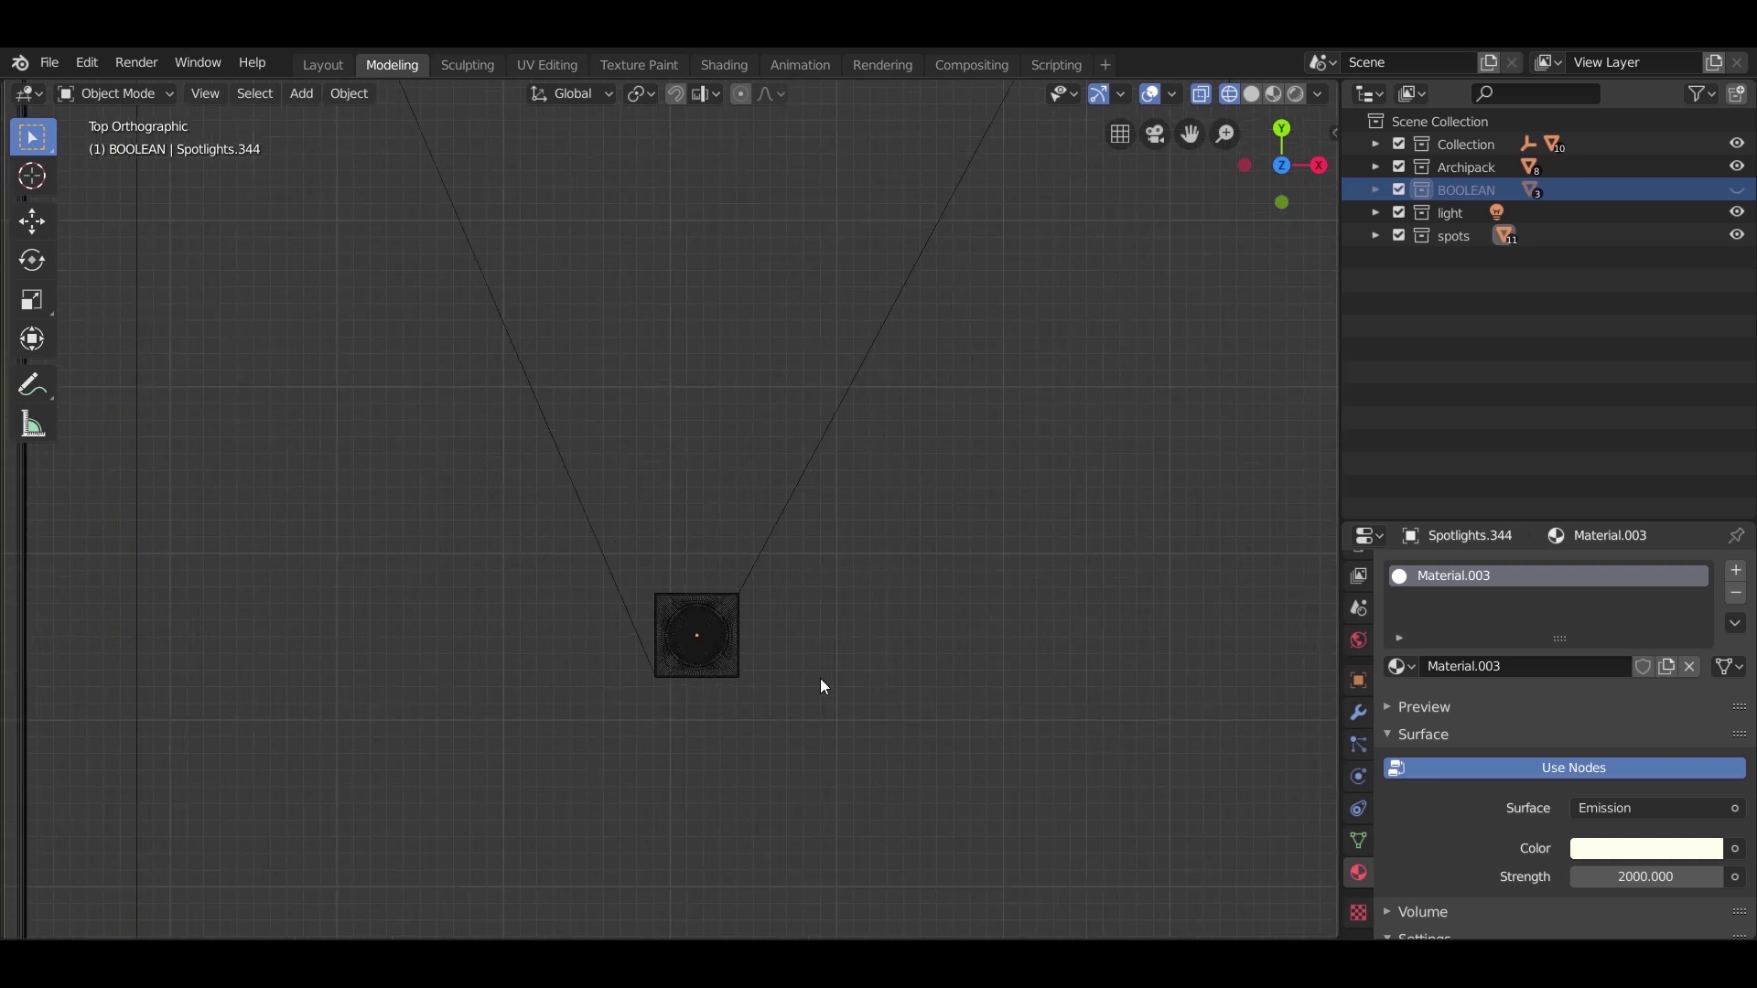
click(1457, 235)
right_click(1459, 235)
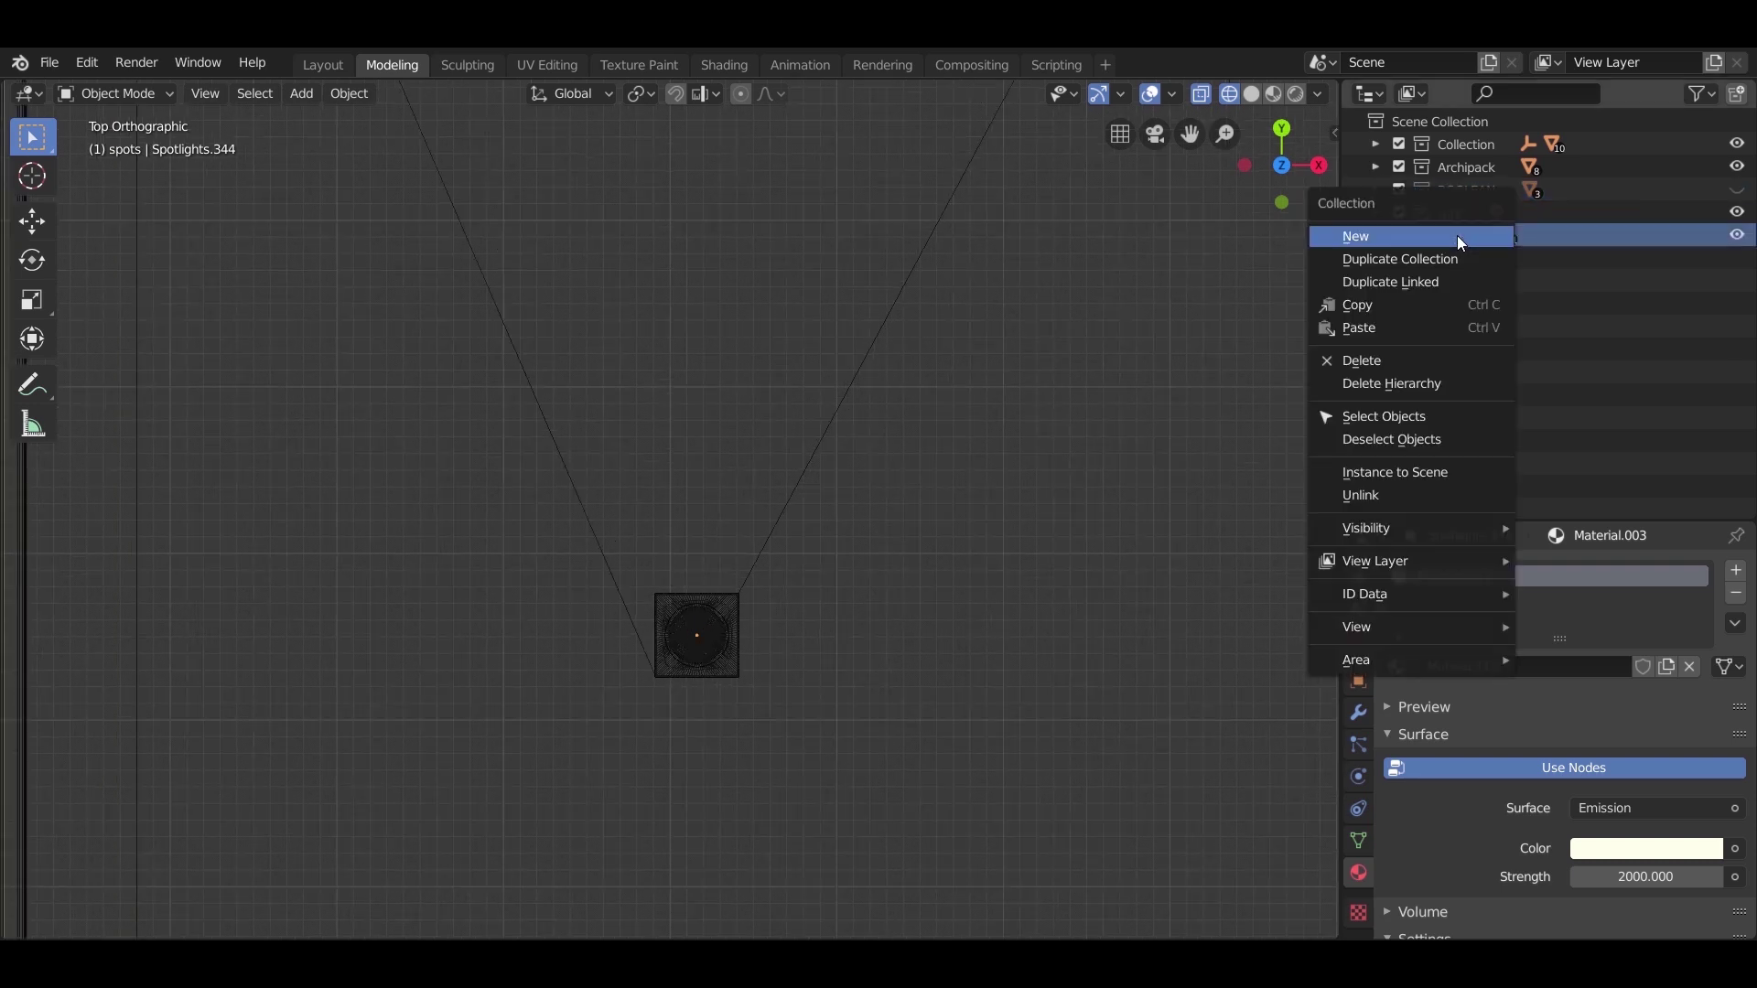
click(1430, 416)
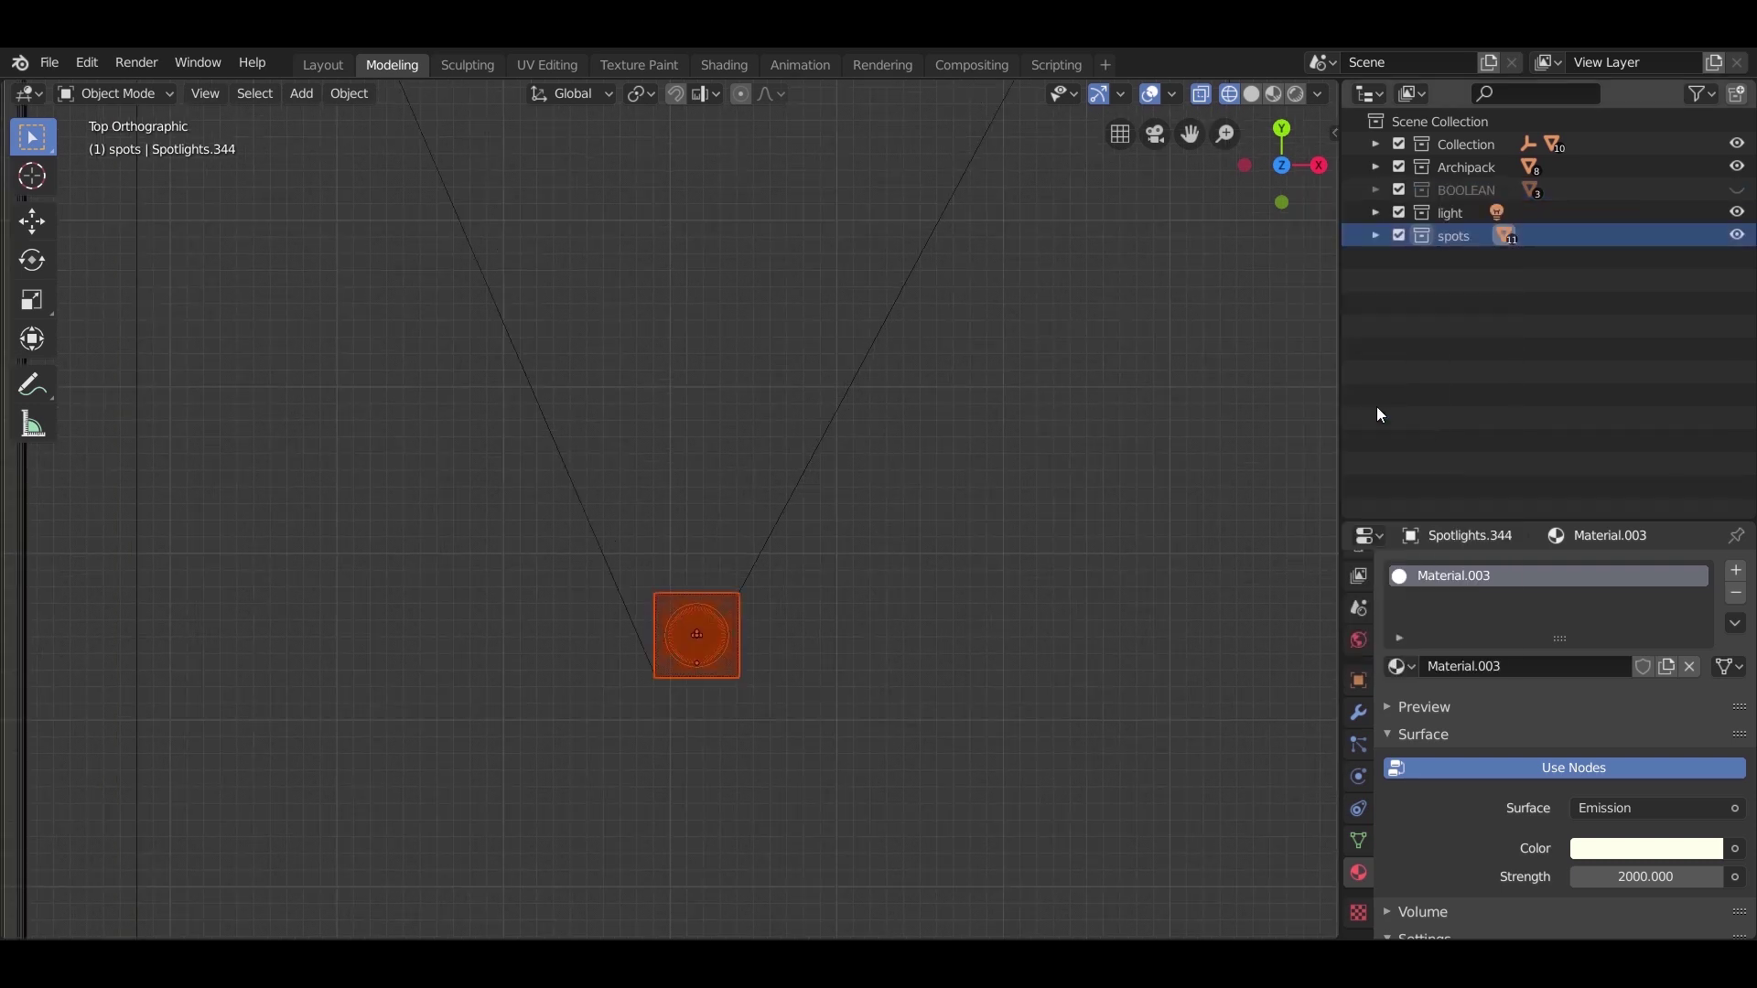
Step: Unhide the BOOLEAN collection and select Cube.002 together with all objects of the spots collection
click(1376, 190)
click(1736, 190)
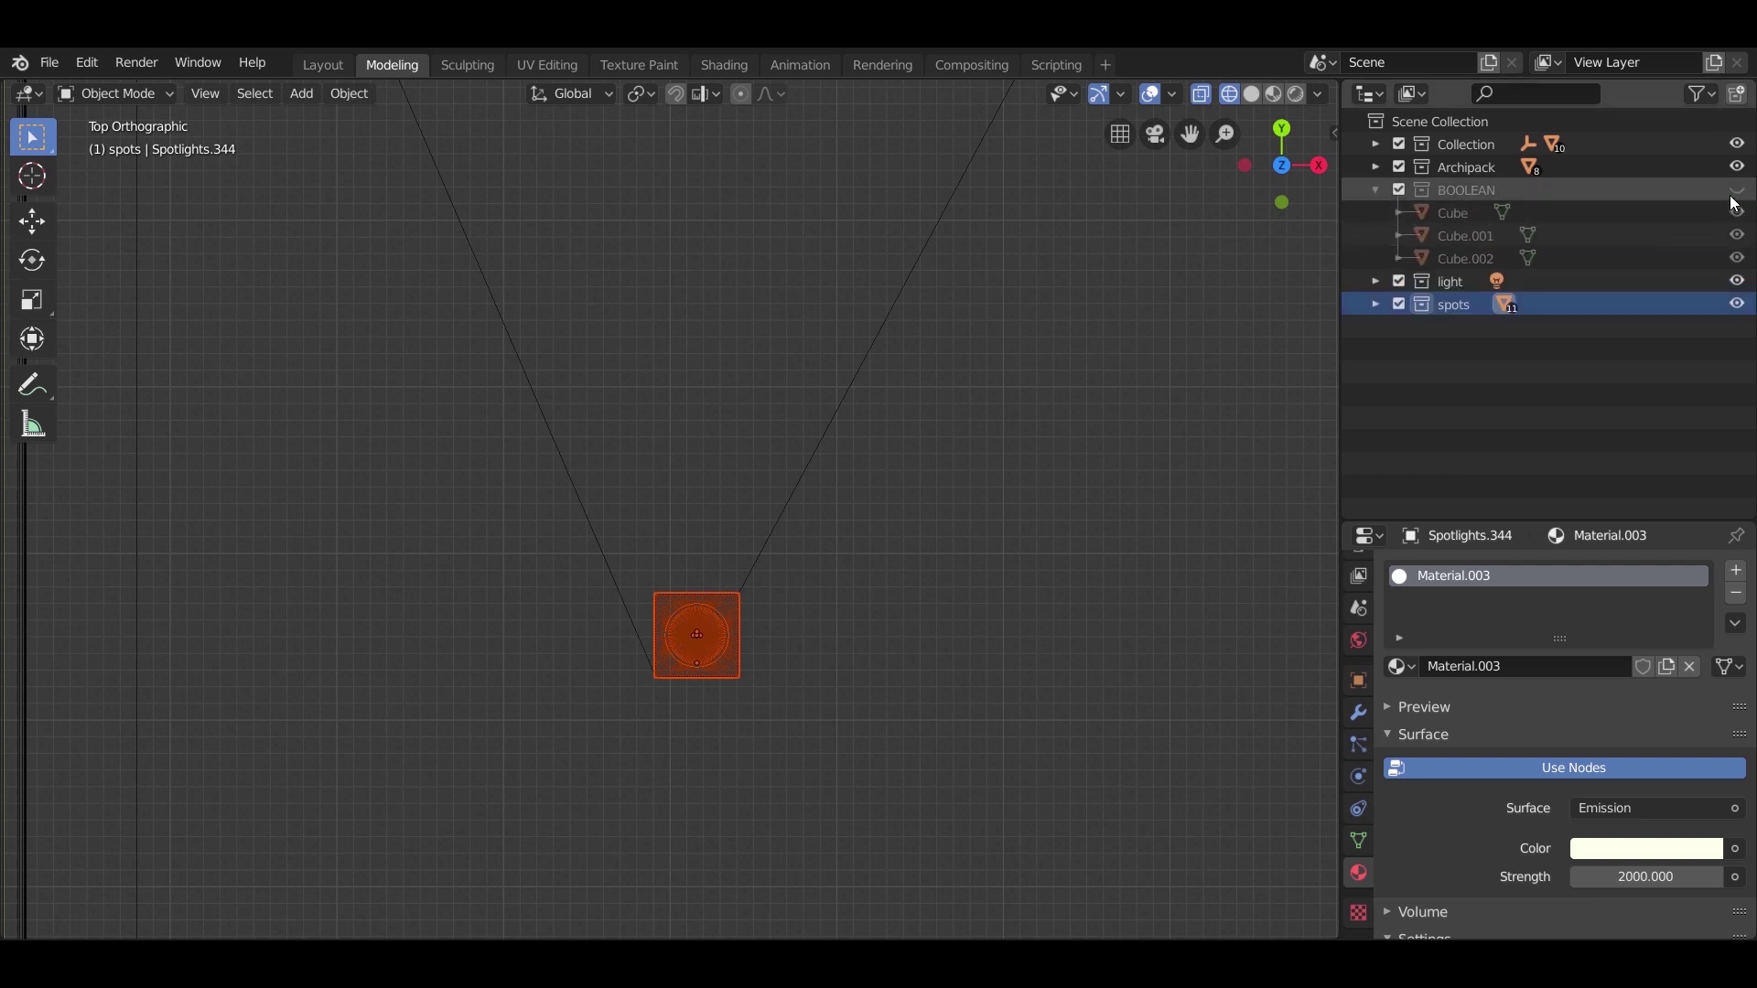
click(1546, 258)
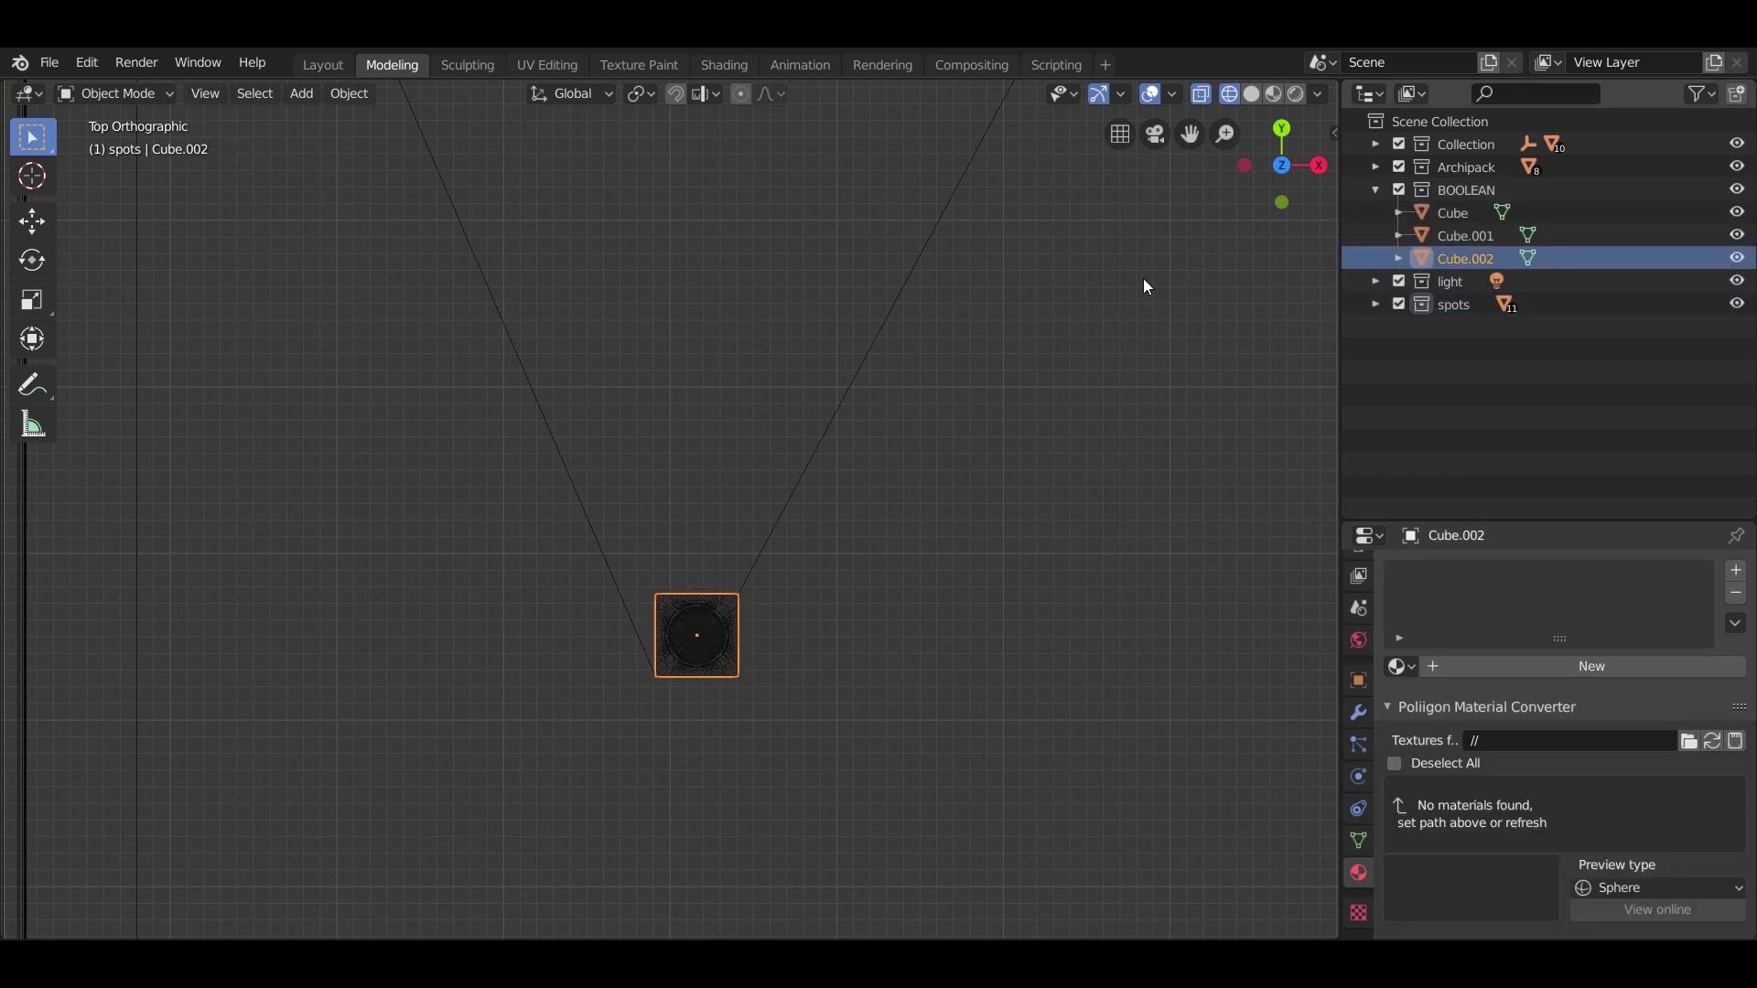
scroll(1040, 509, down, 2)
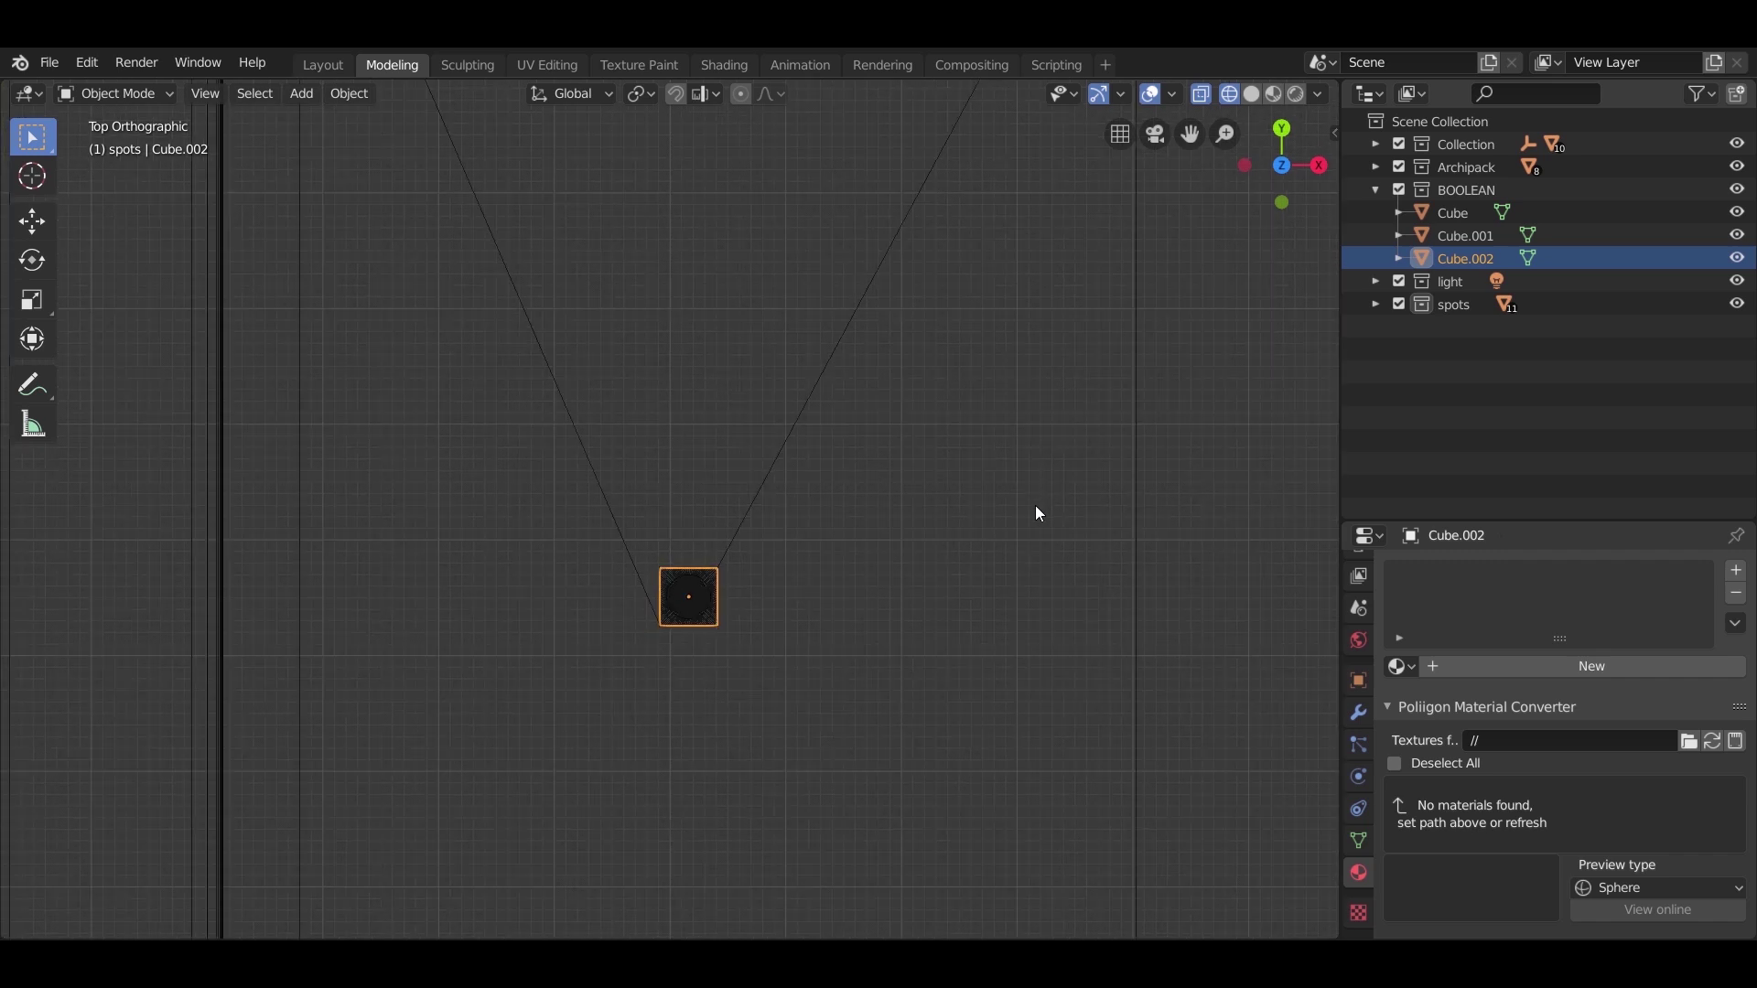
middle_drag(1039, 510, 926, 523)
right_click(1438, 302)
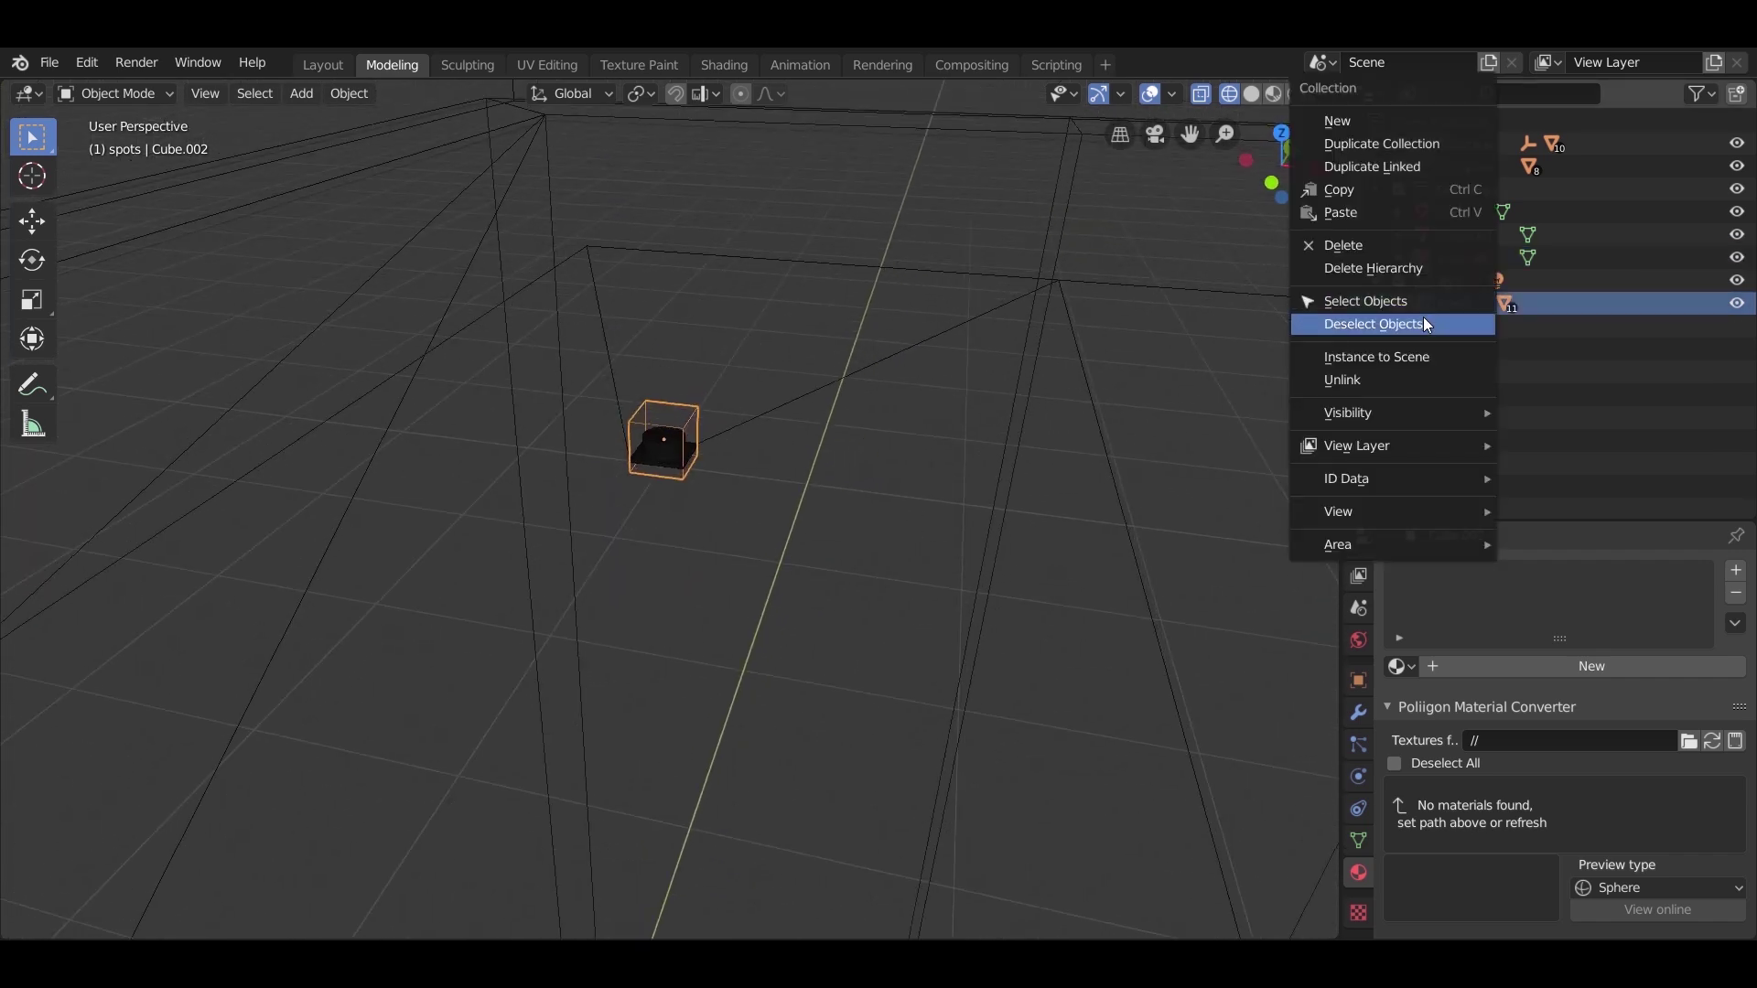
click(1399, 300)
Step: Duplicate the spotlight together with its boolean cube and offset the copy -1 m along the Y axis
key(KP_7)
scroll(612, 398, down, 6)
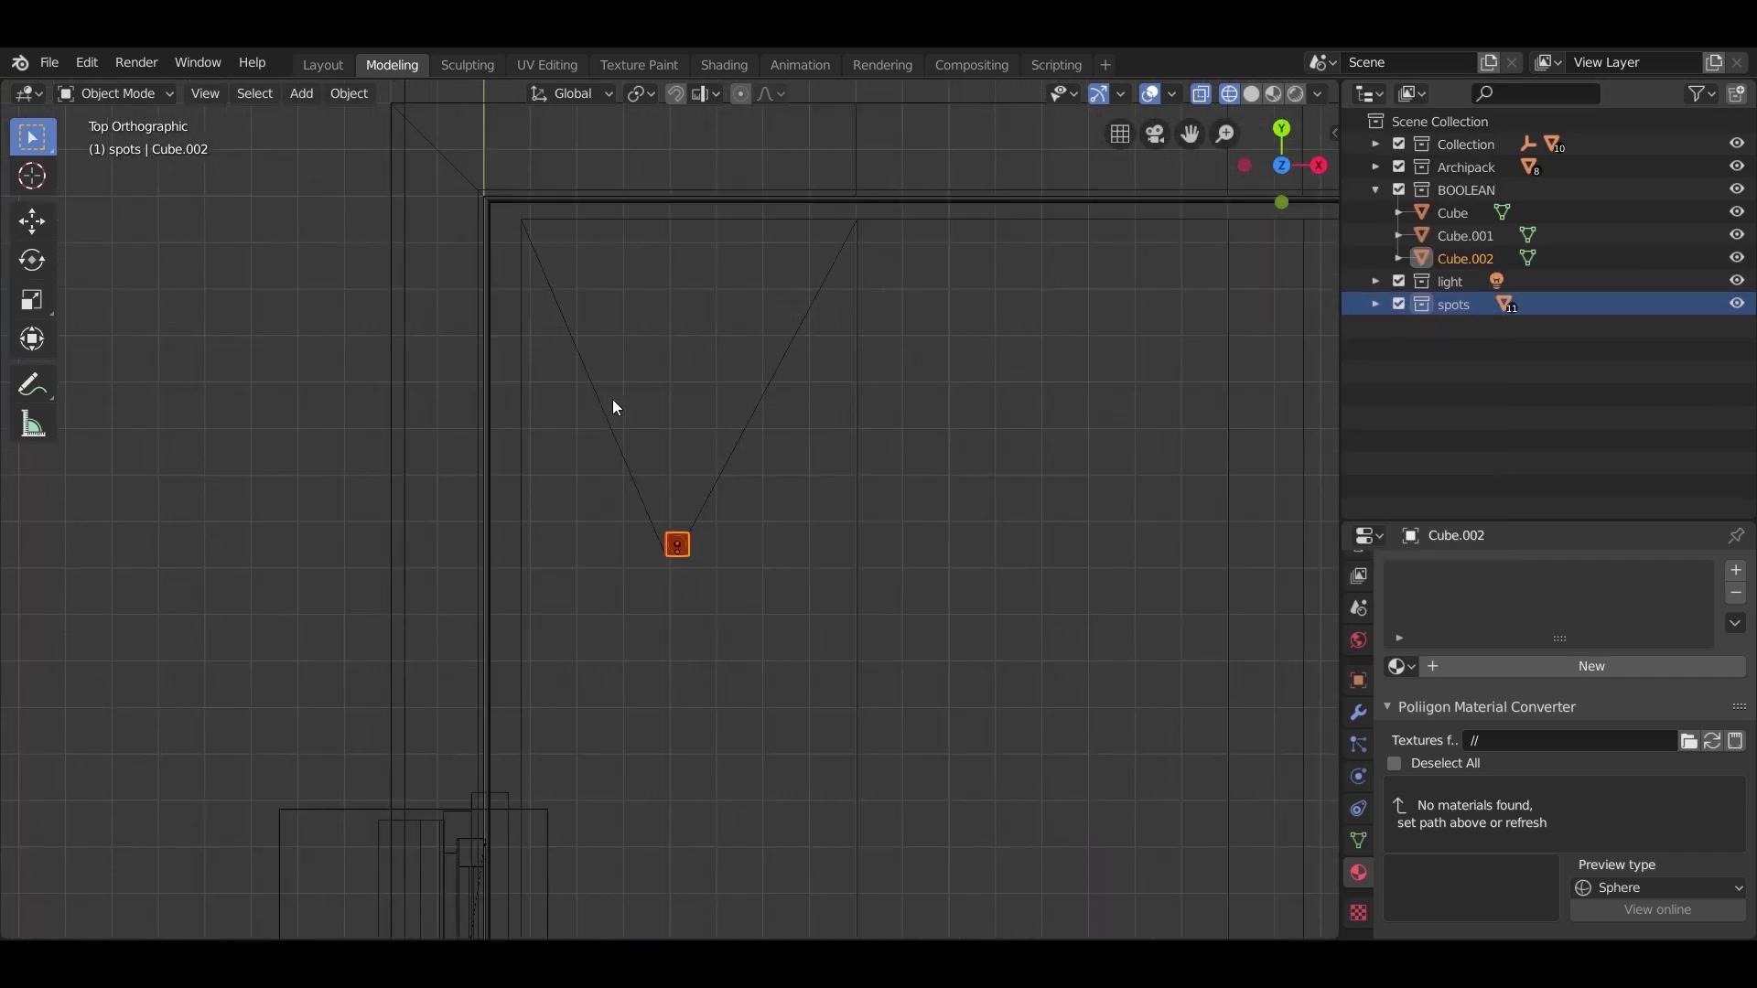
shift+middle_drag(829, 600, 566, 485)
click(754, 470)
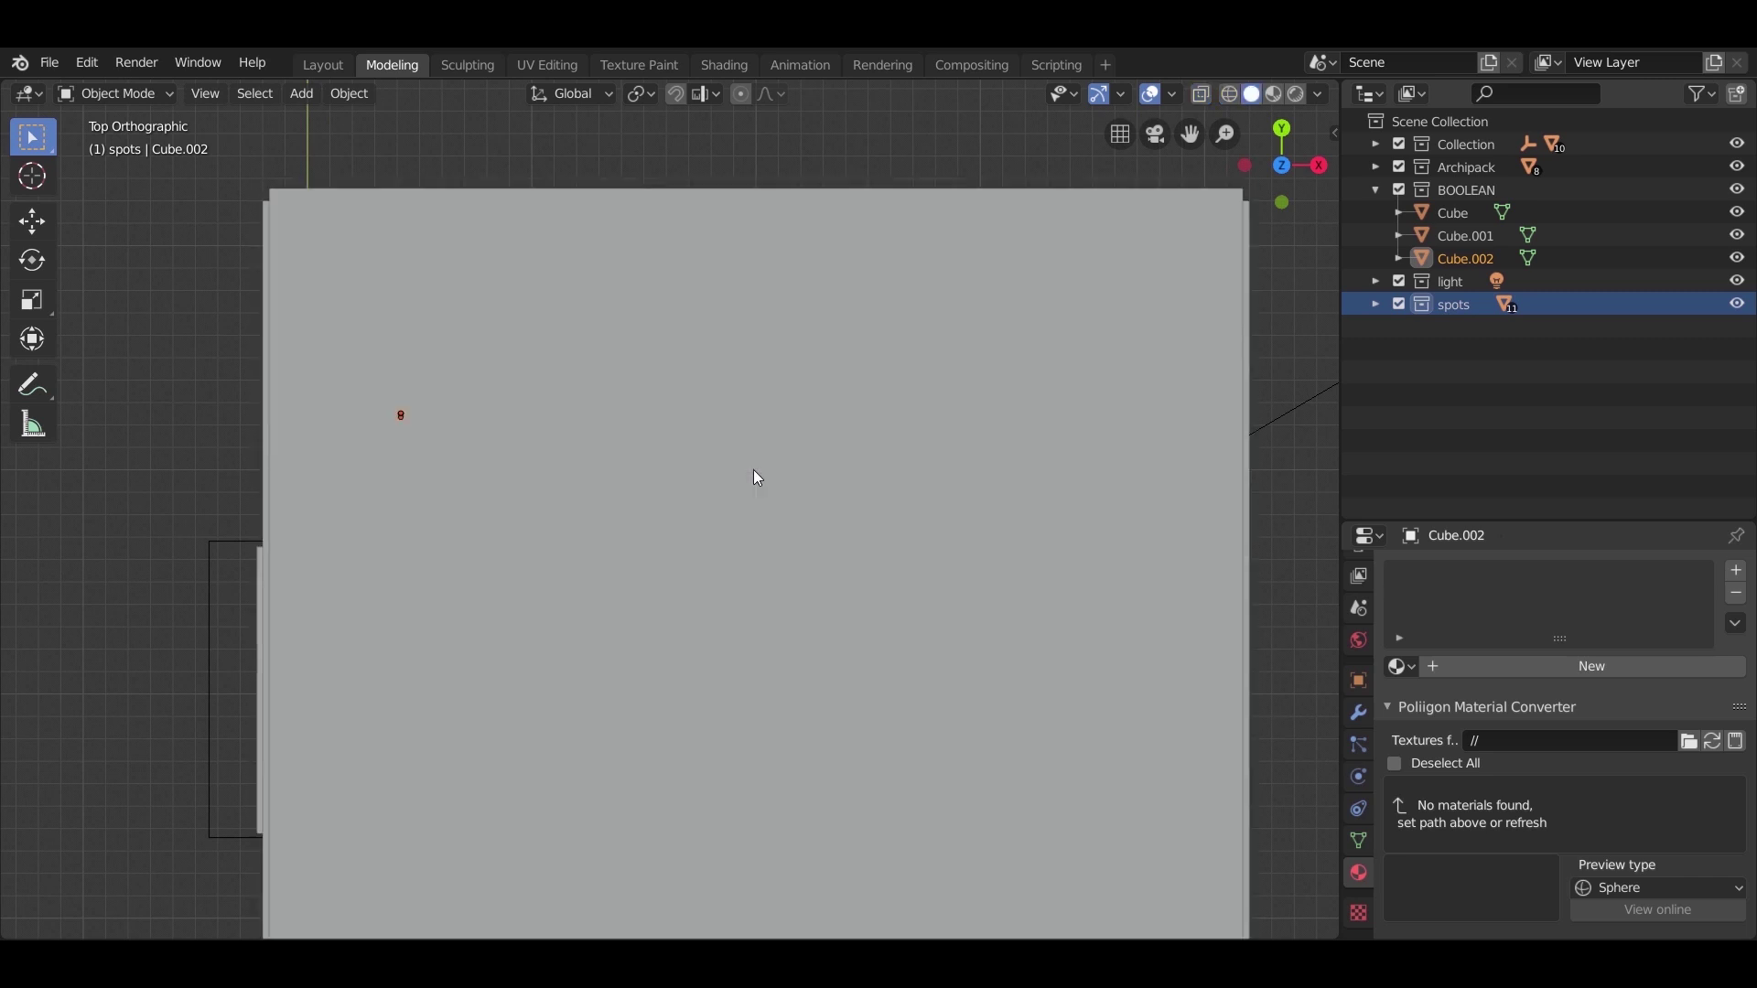
key(z)
click(662, 469)
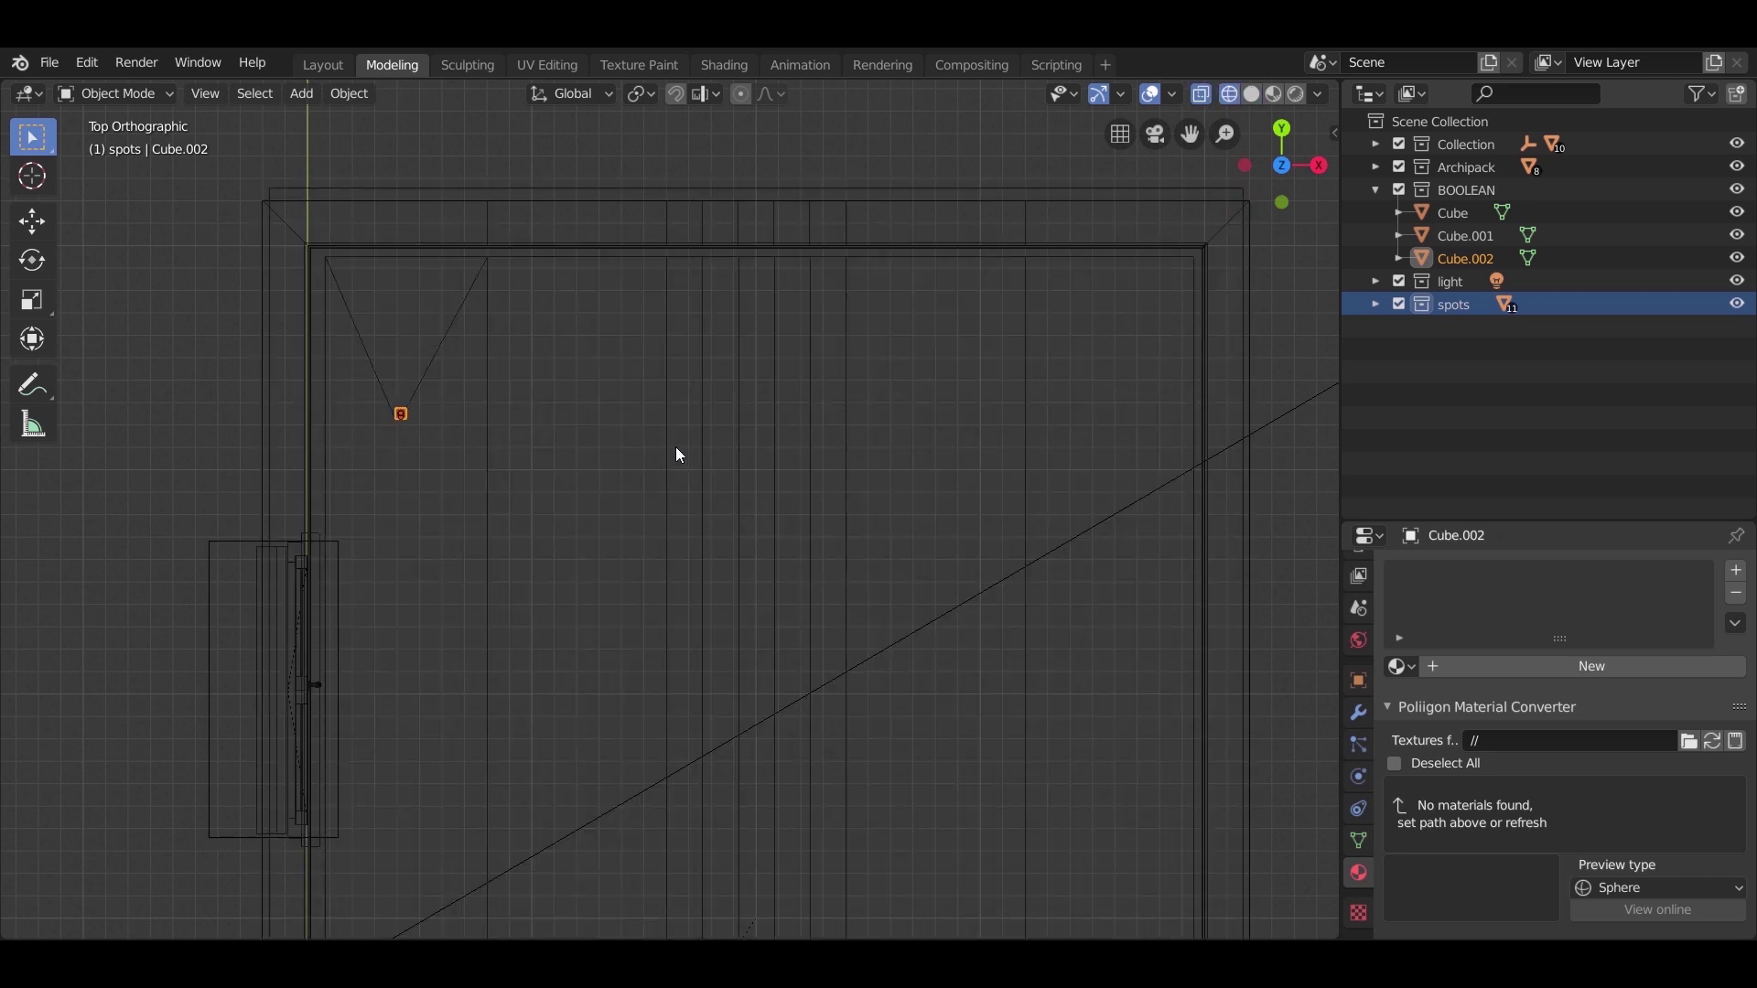
key(shift+d)
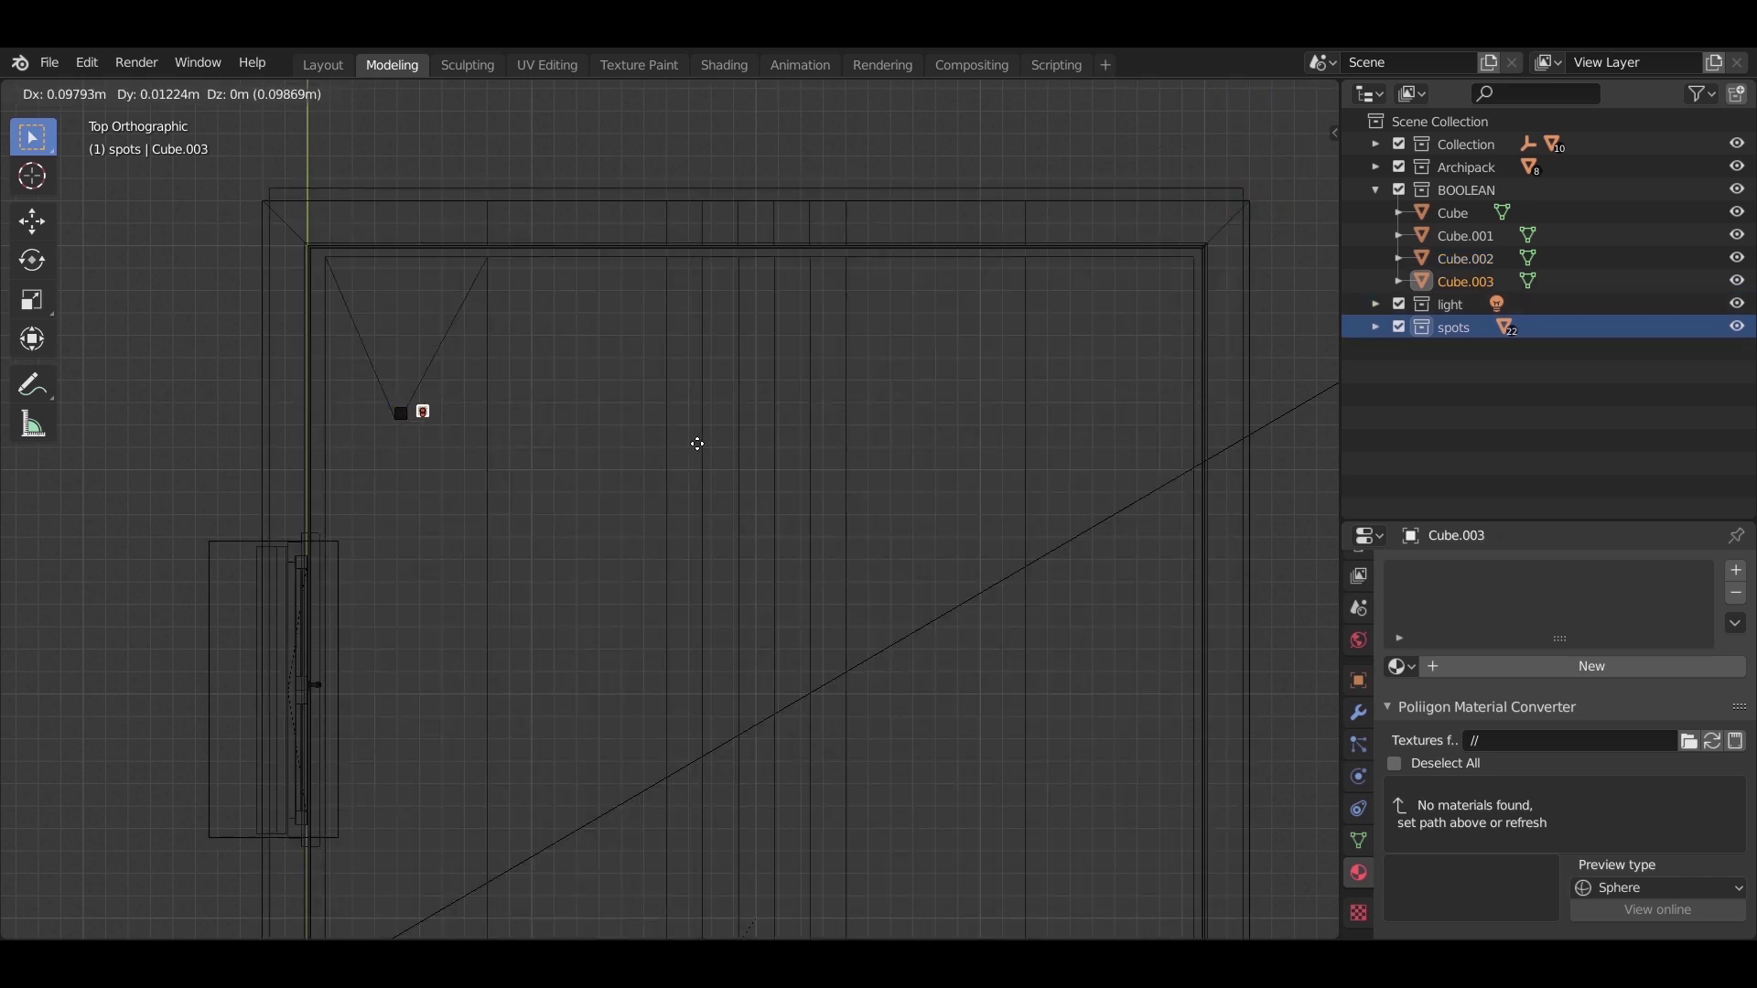
key(y)
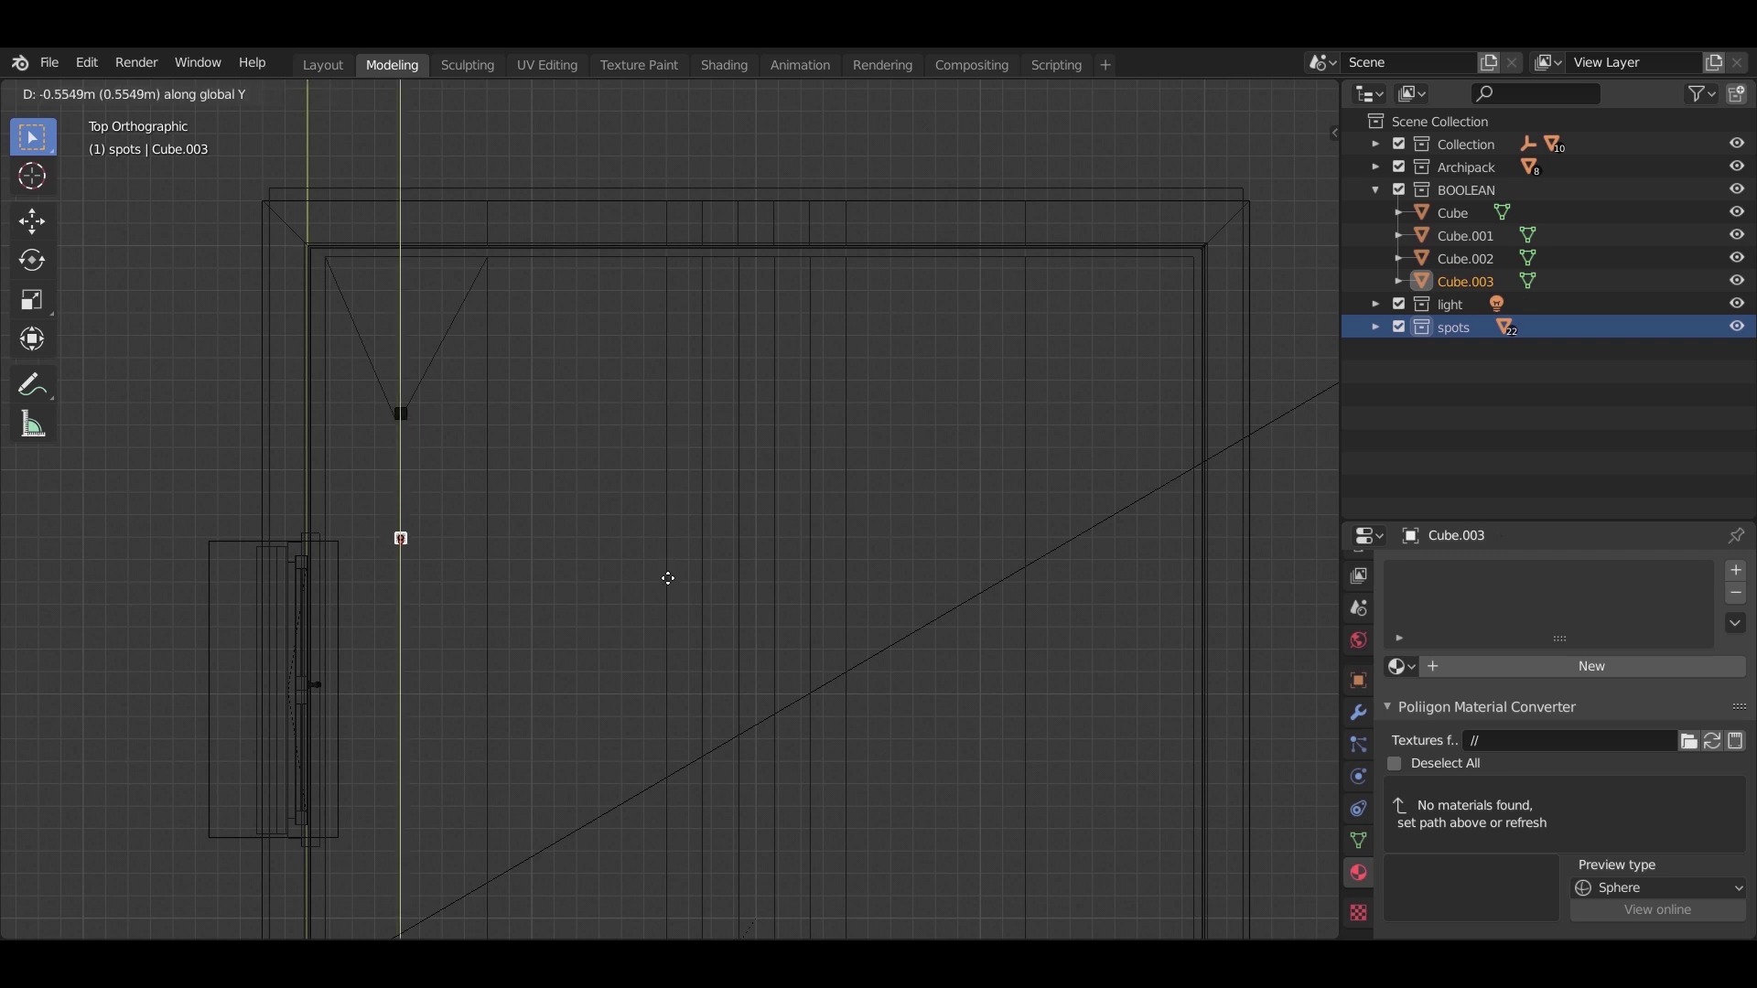
key(1)
key(minus)
key(Return)
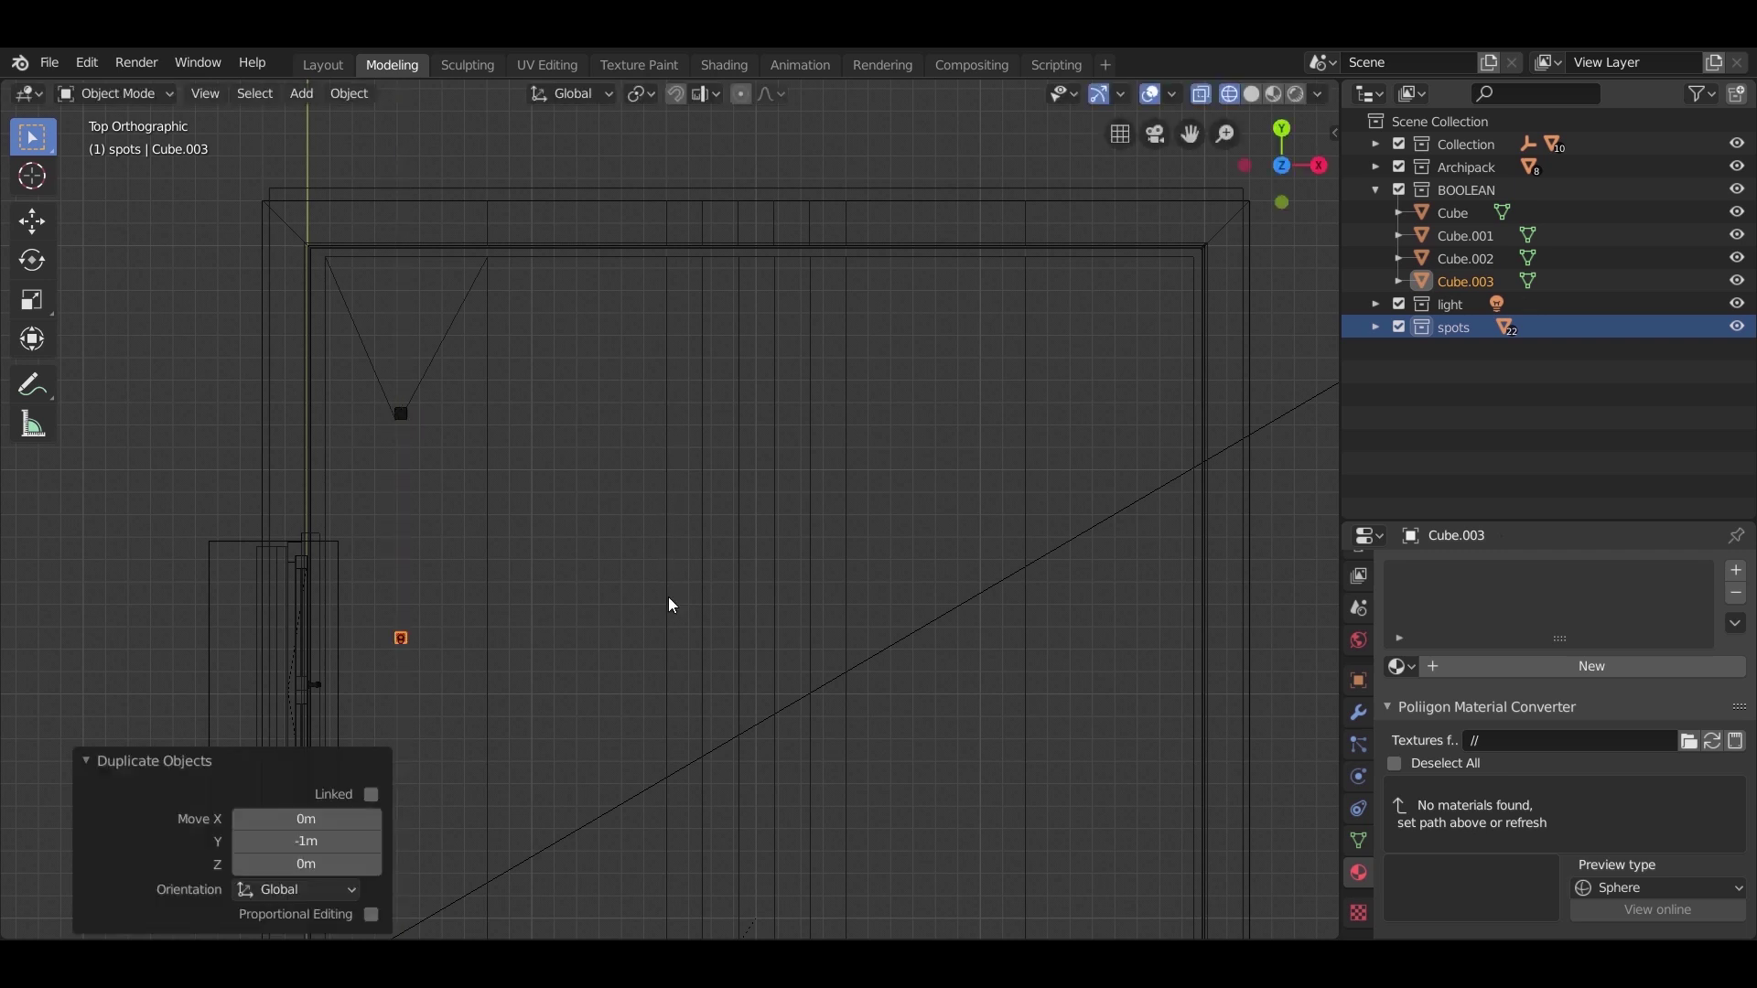
Step: Repeat the 1 m duplication three more times to complete a row of five spotlights
scroll(668, 596, down, 1)
scroll(741, 723, down, 3)
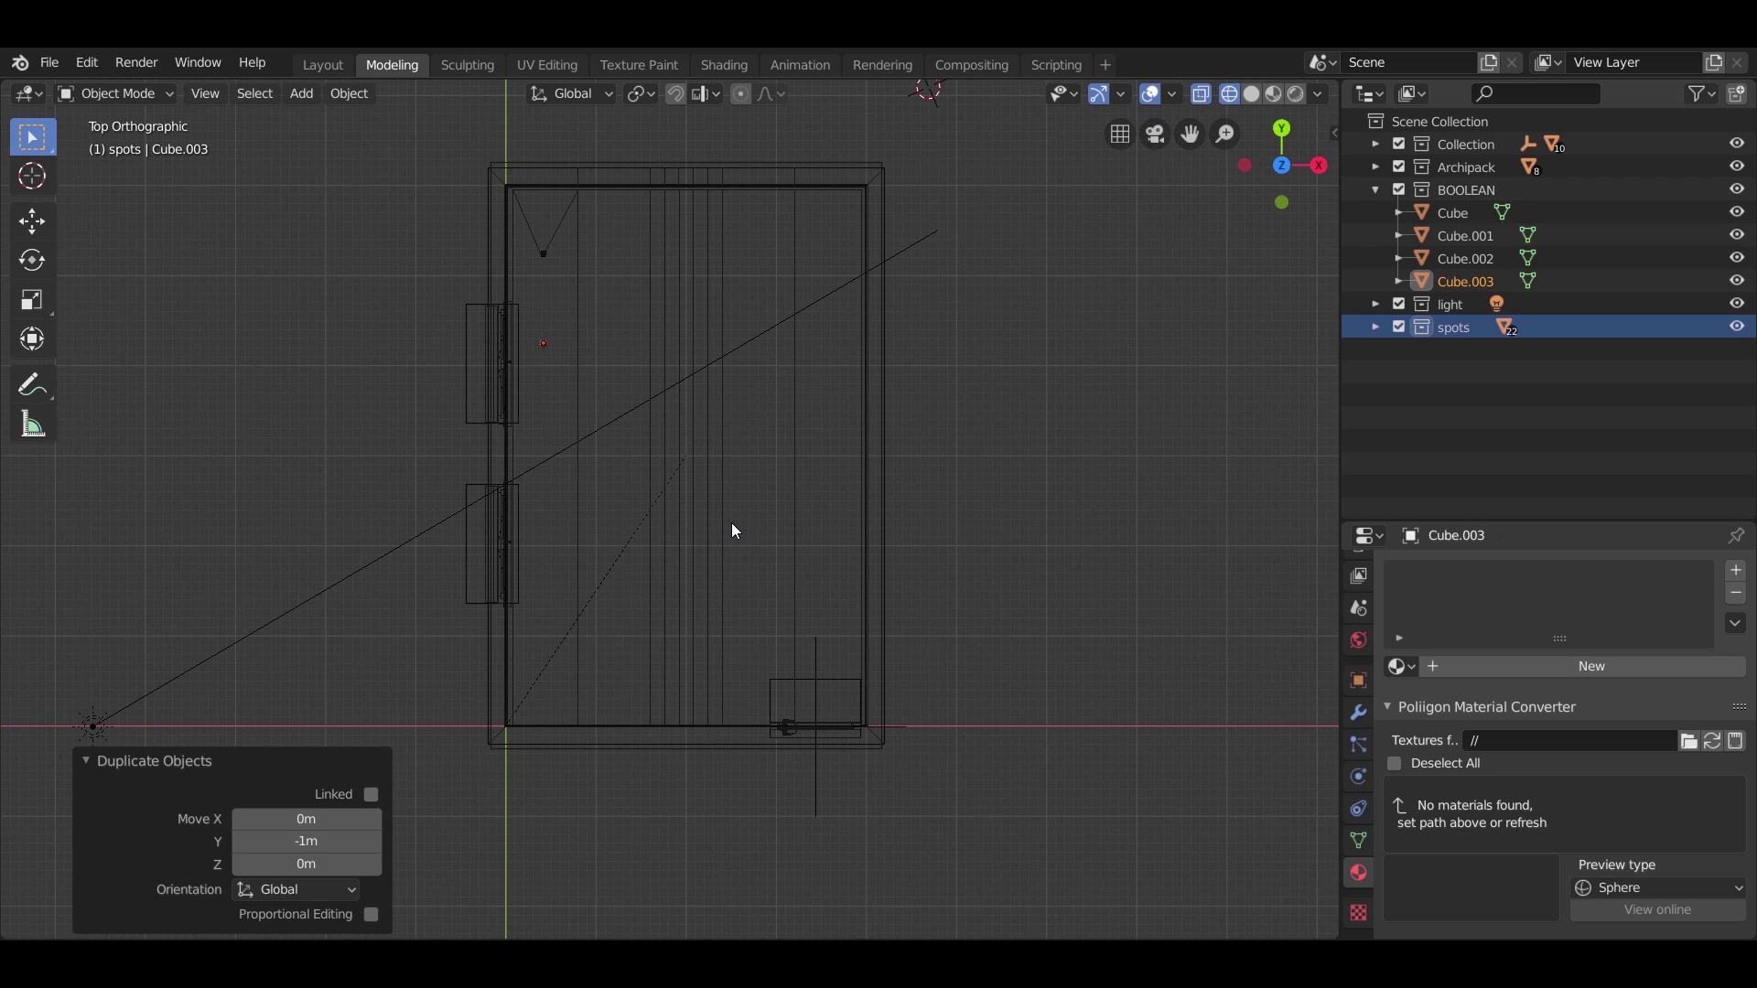
key(shift+r)
key(shift+r)
key(shift+r)
Step: Select all five spotlights with their boolean cubes, leaving the room surfaces and the light out of the selection
scroll(728, 529, up, 1)
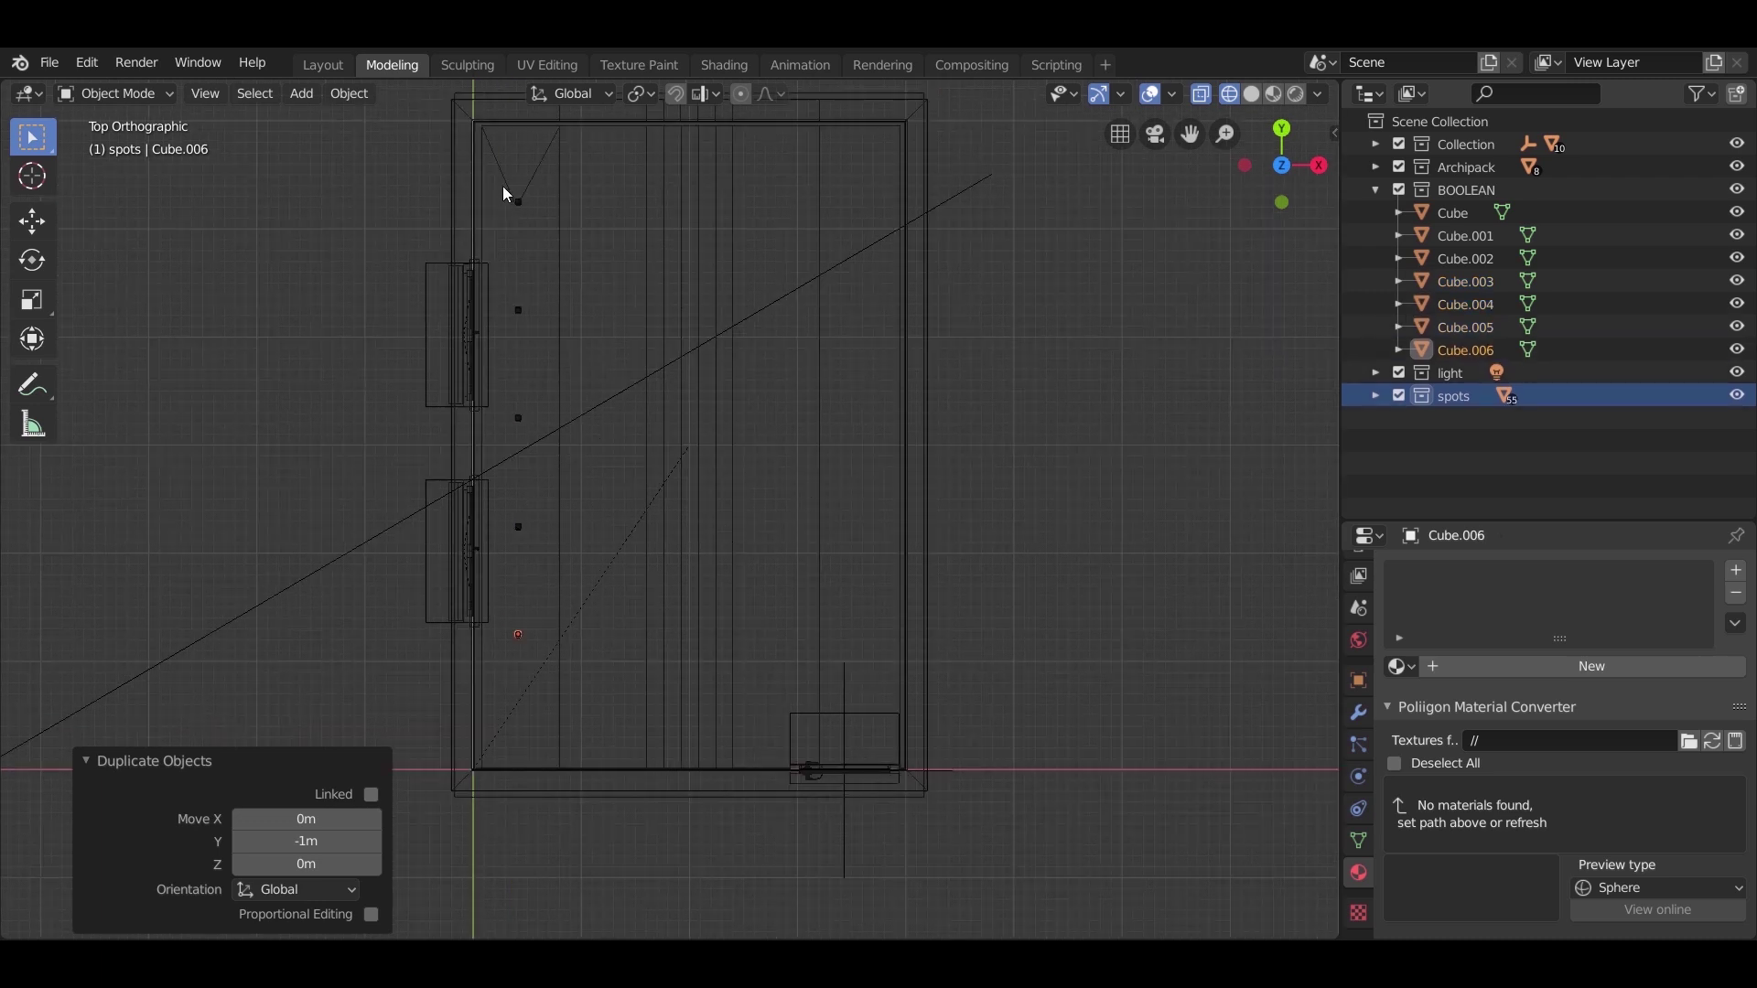
drag(502, 185, 543, 661)
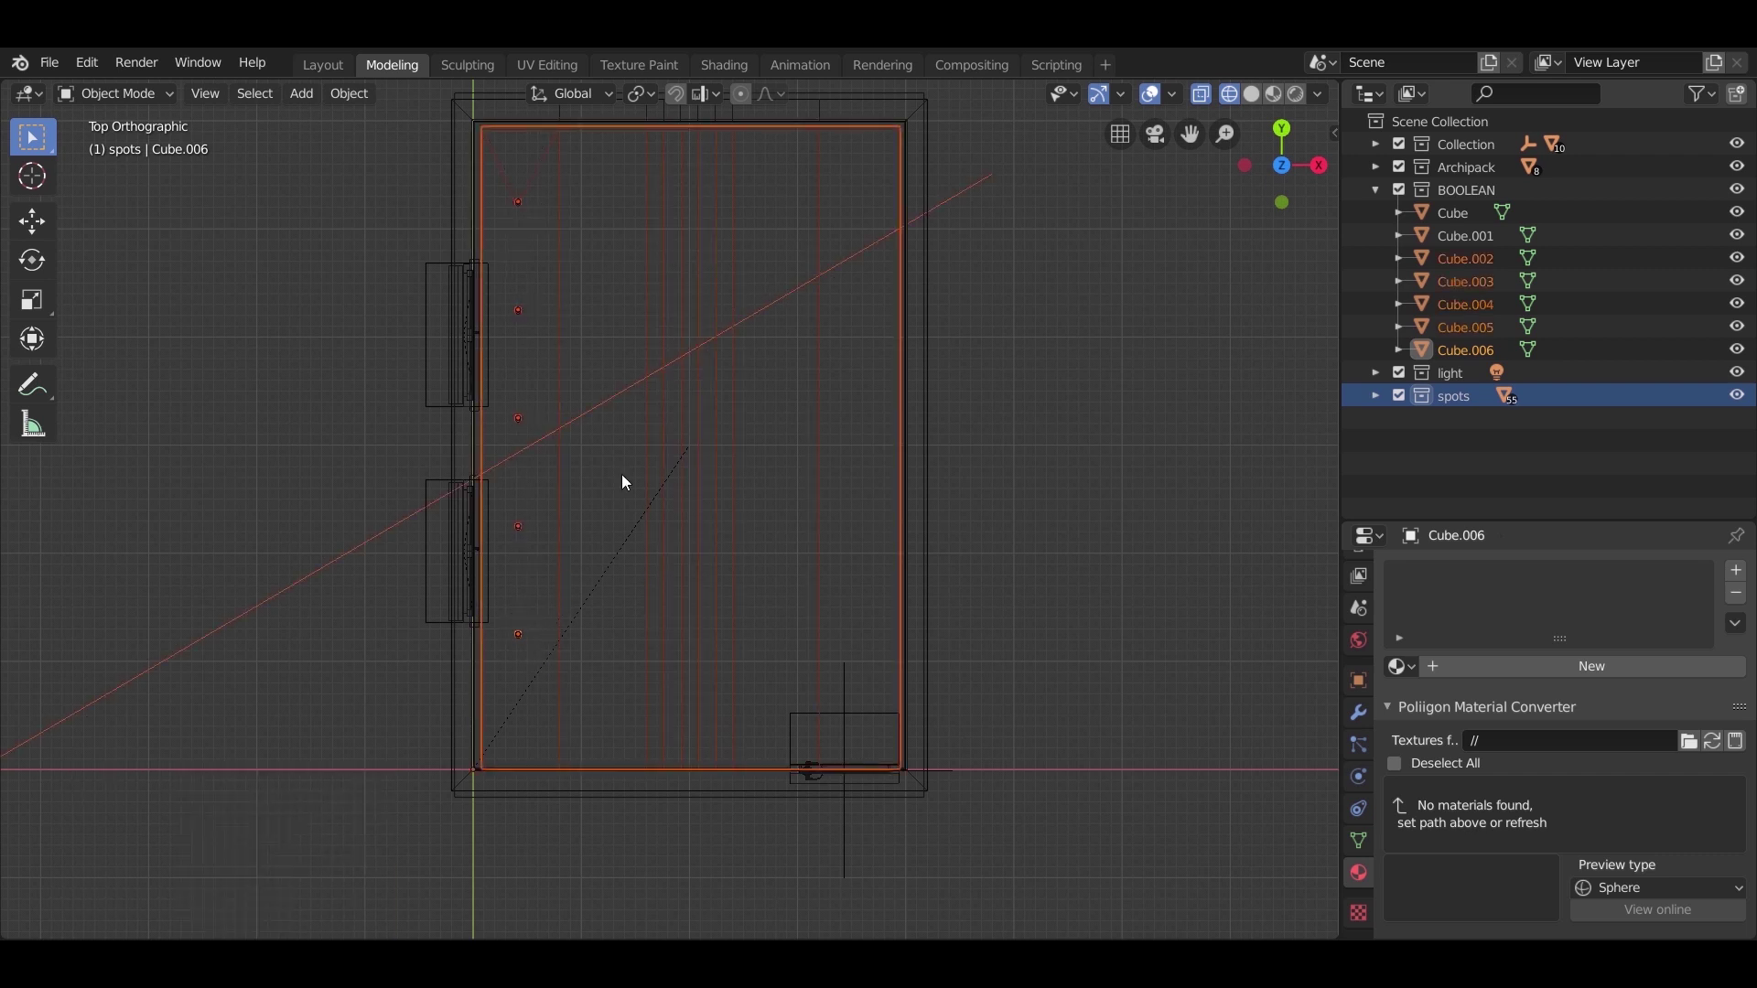
drag(1012, 223, 694, 458)
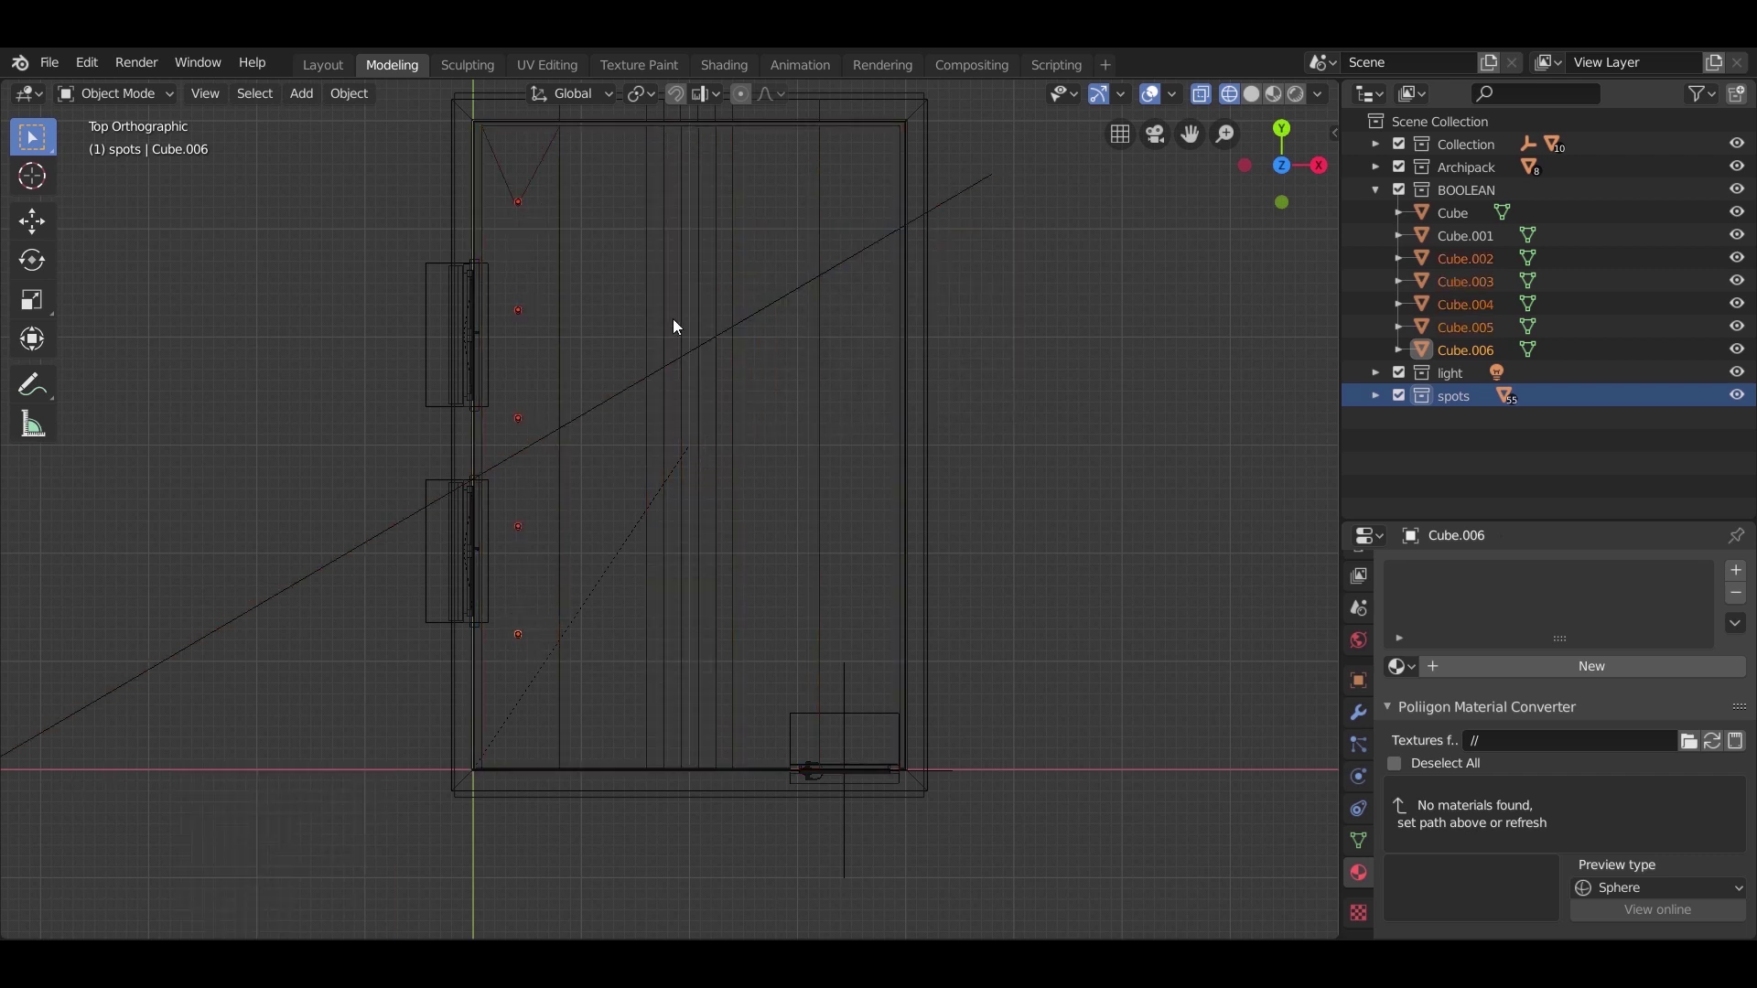
key(g)
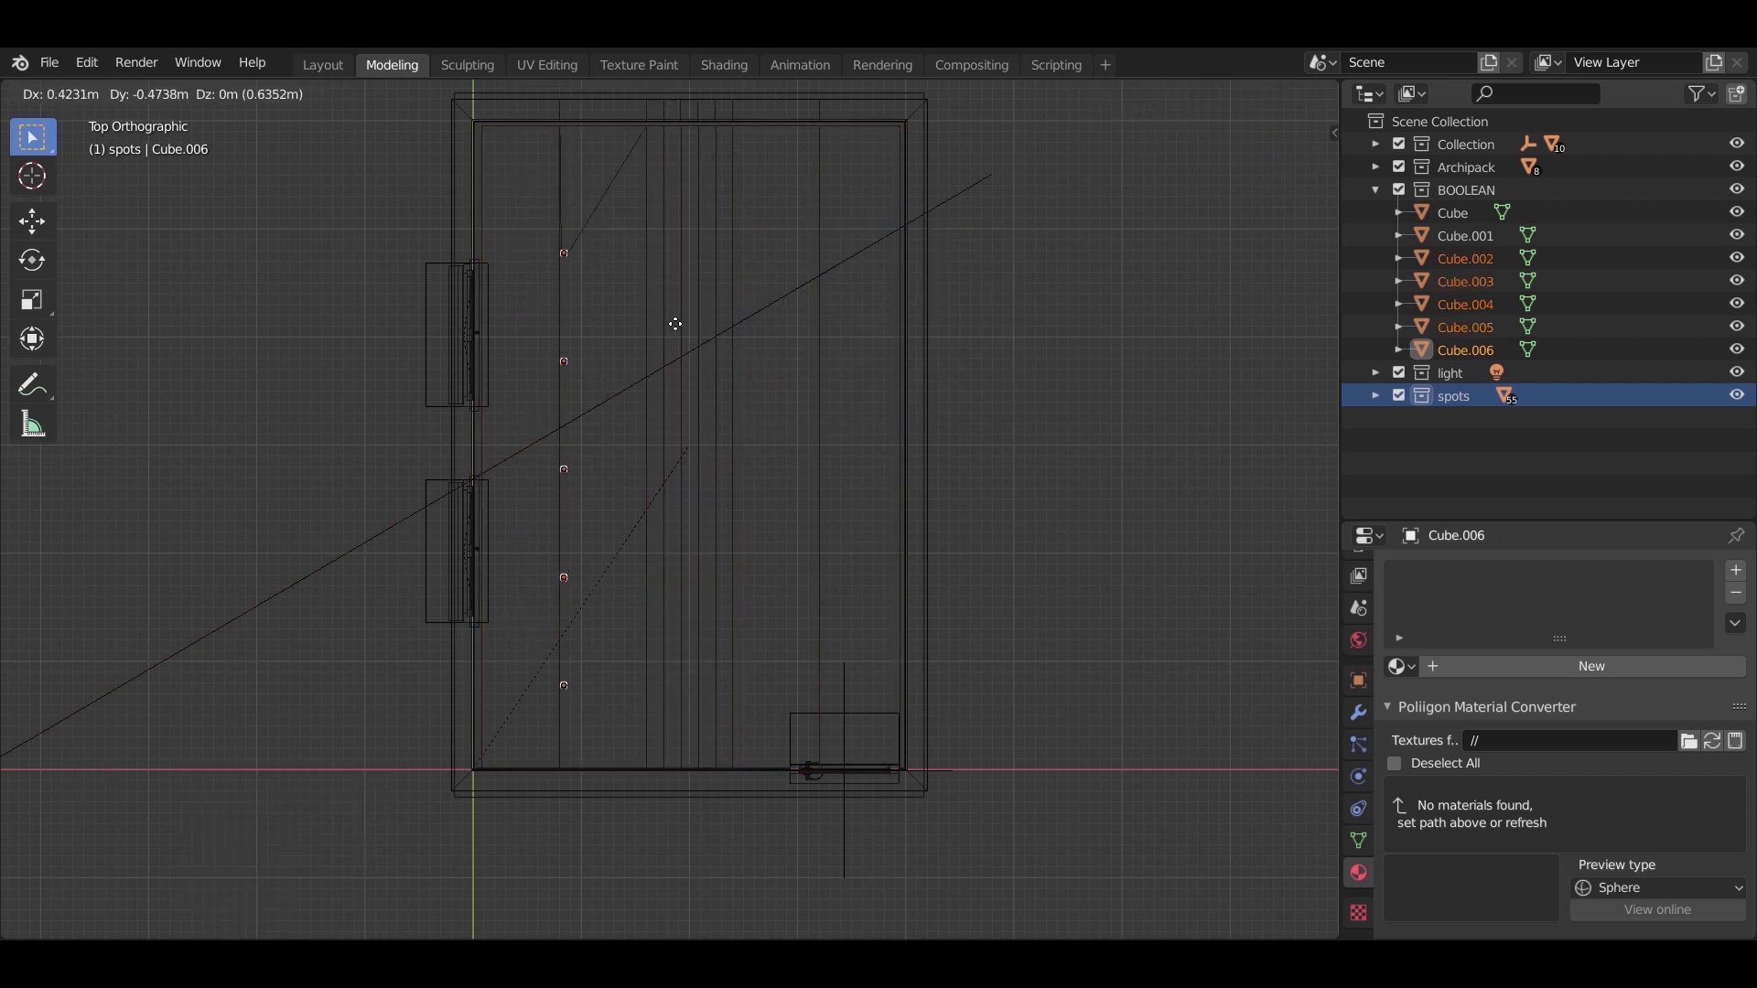
click(655, 309)
middle_drag(655, 309, 950, 606)
key(g)
right_click(910, 409)
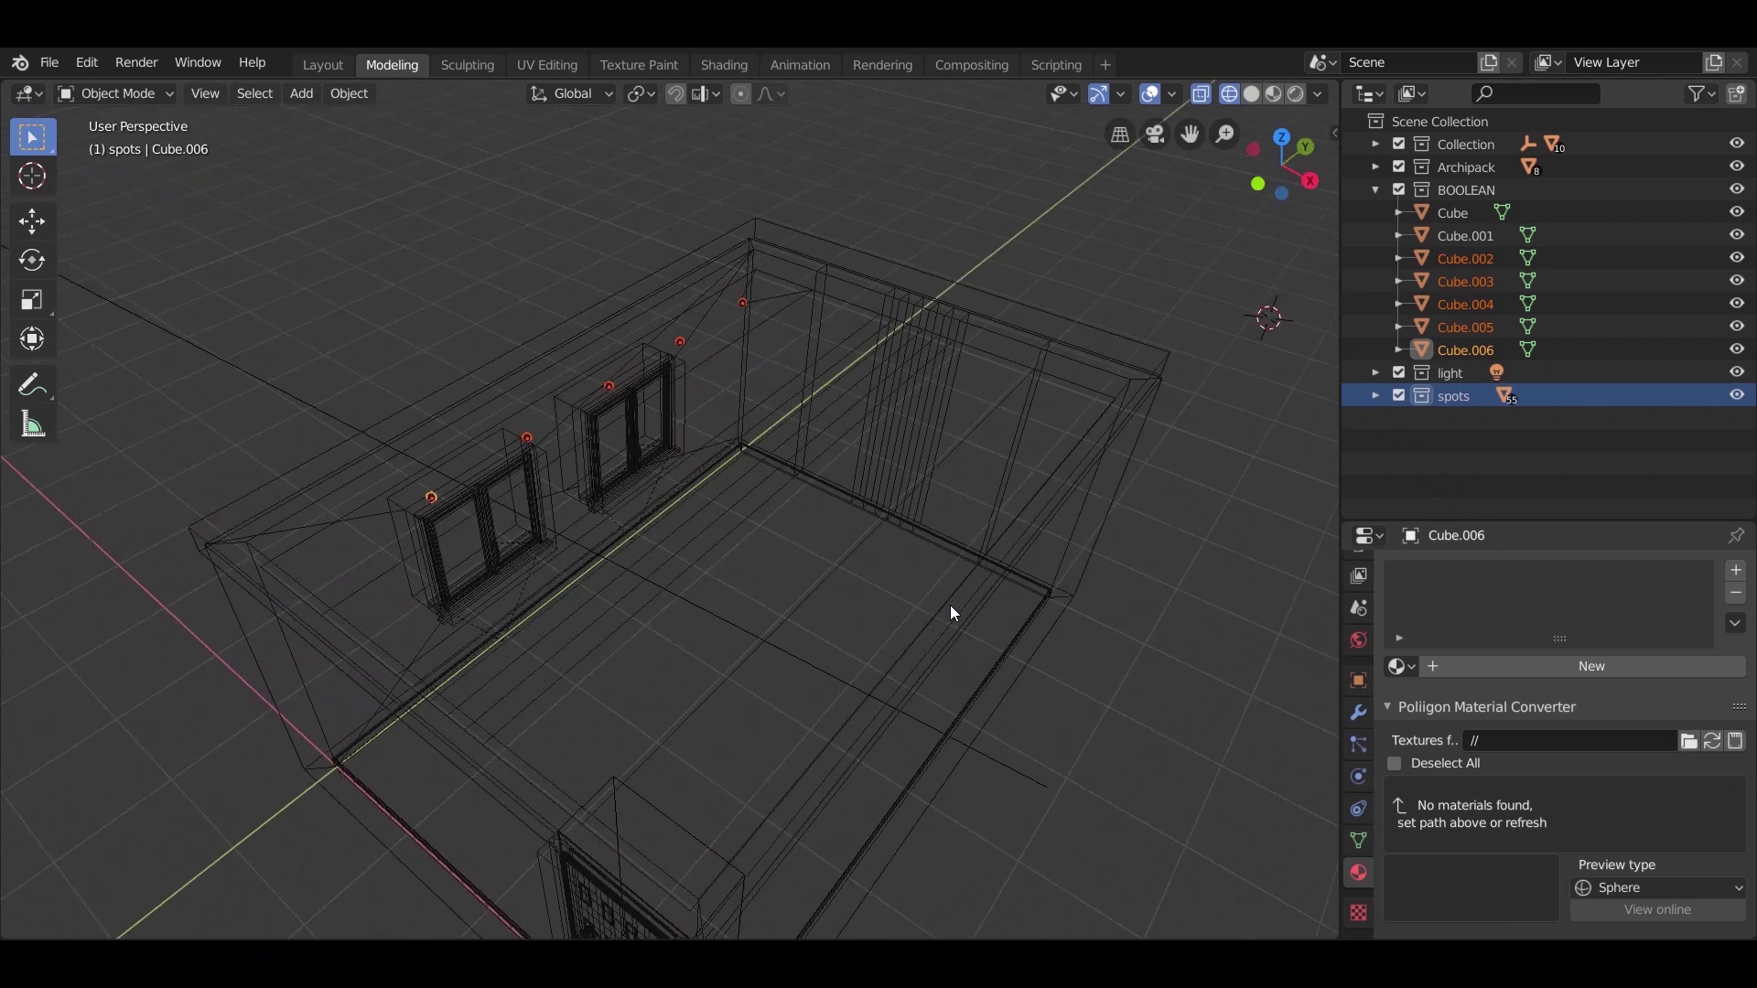
Step: Duplicate the row of five spotlights with their boolean cubes about 3.56 m along X, towards the opposite wall
key(KP_7)
scroll(920, 556, down, 2)
shift+middle_drag(763, 405, 737, 505)
scroll(738, 505, up, 1)
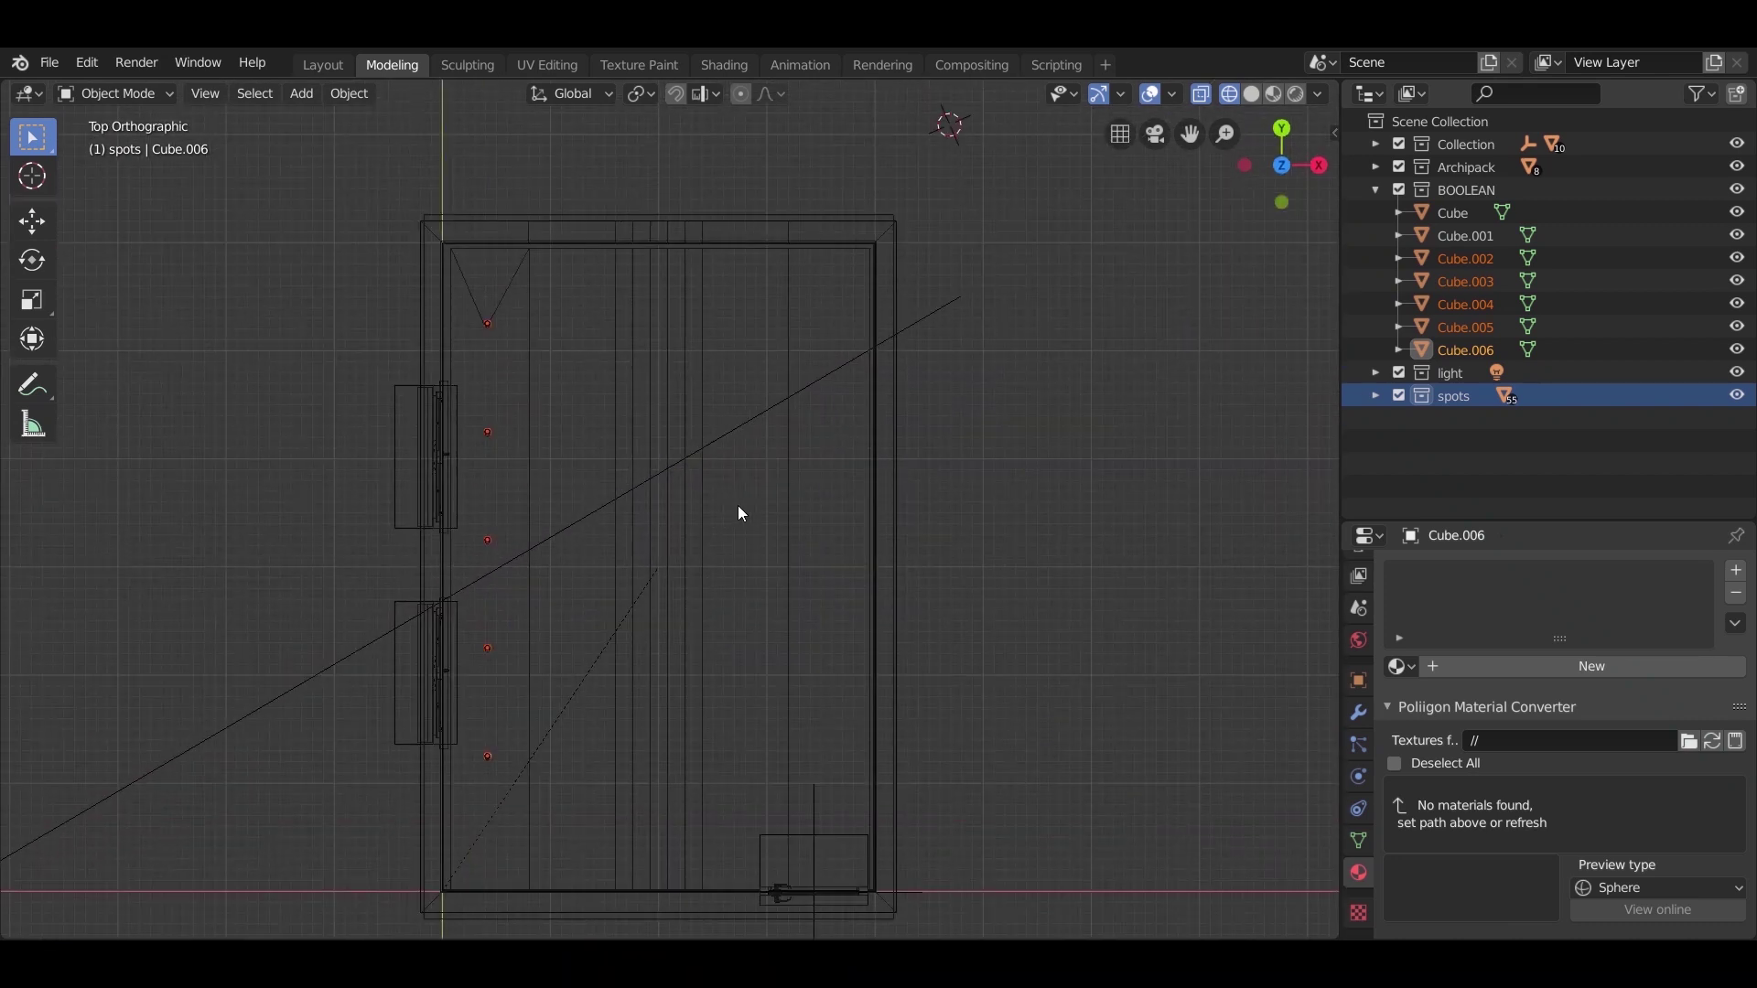
key(shift+d)
key(x)
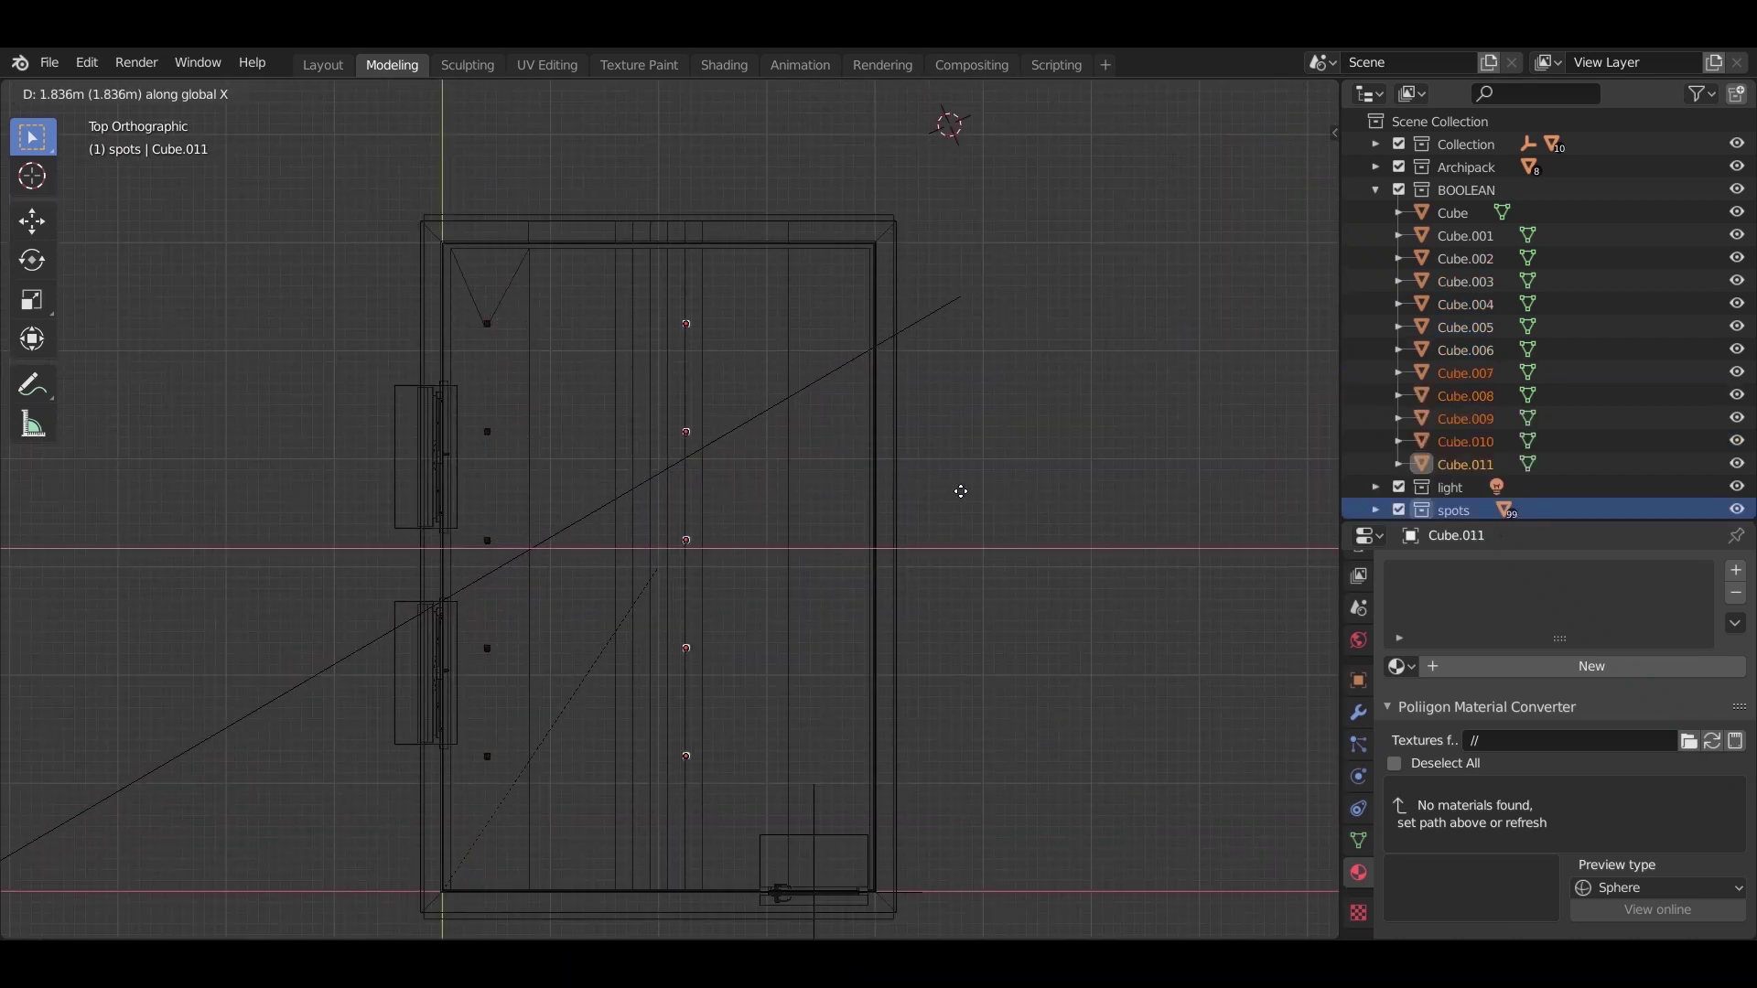
click(1123, 492)
Step: Move the duplicated row of spotlights and boolean cubes -0.4 m along the X axis
key(shift+d)
key(x)
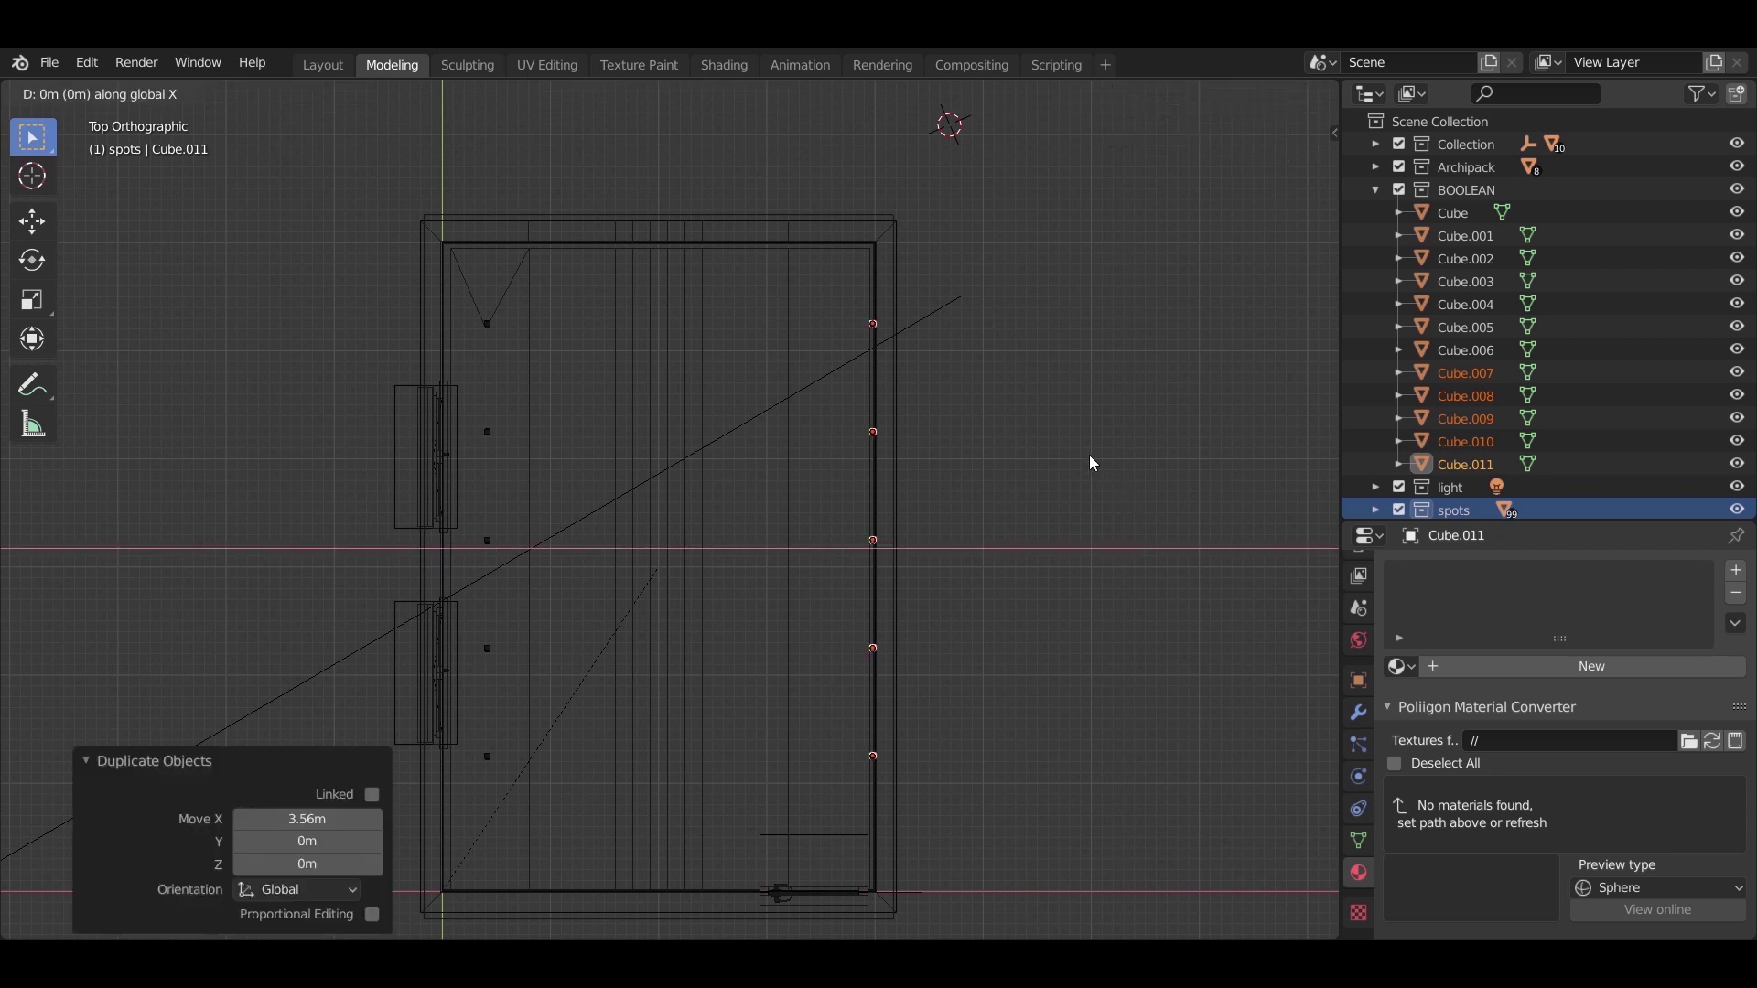
key(0)
key(minus)
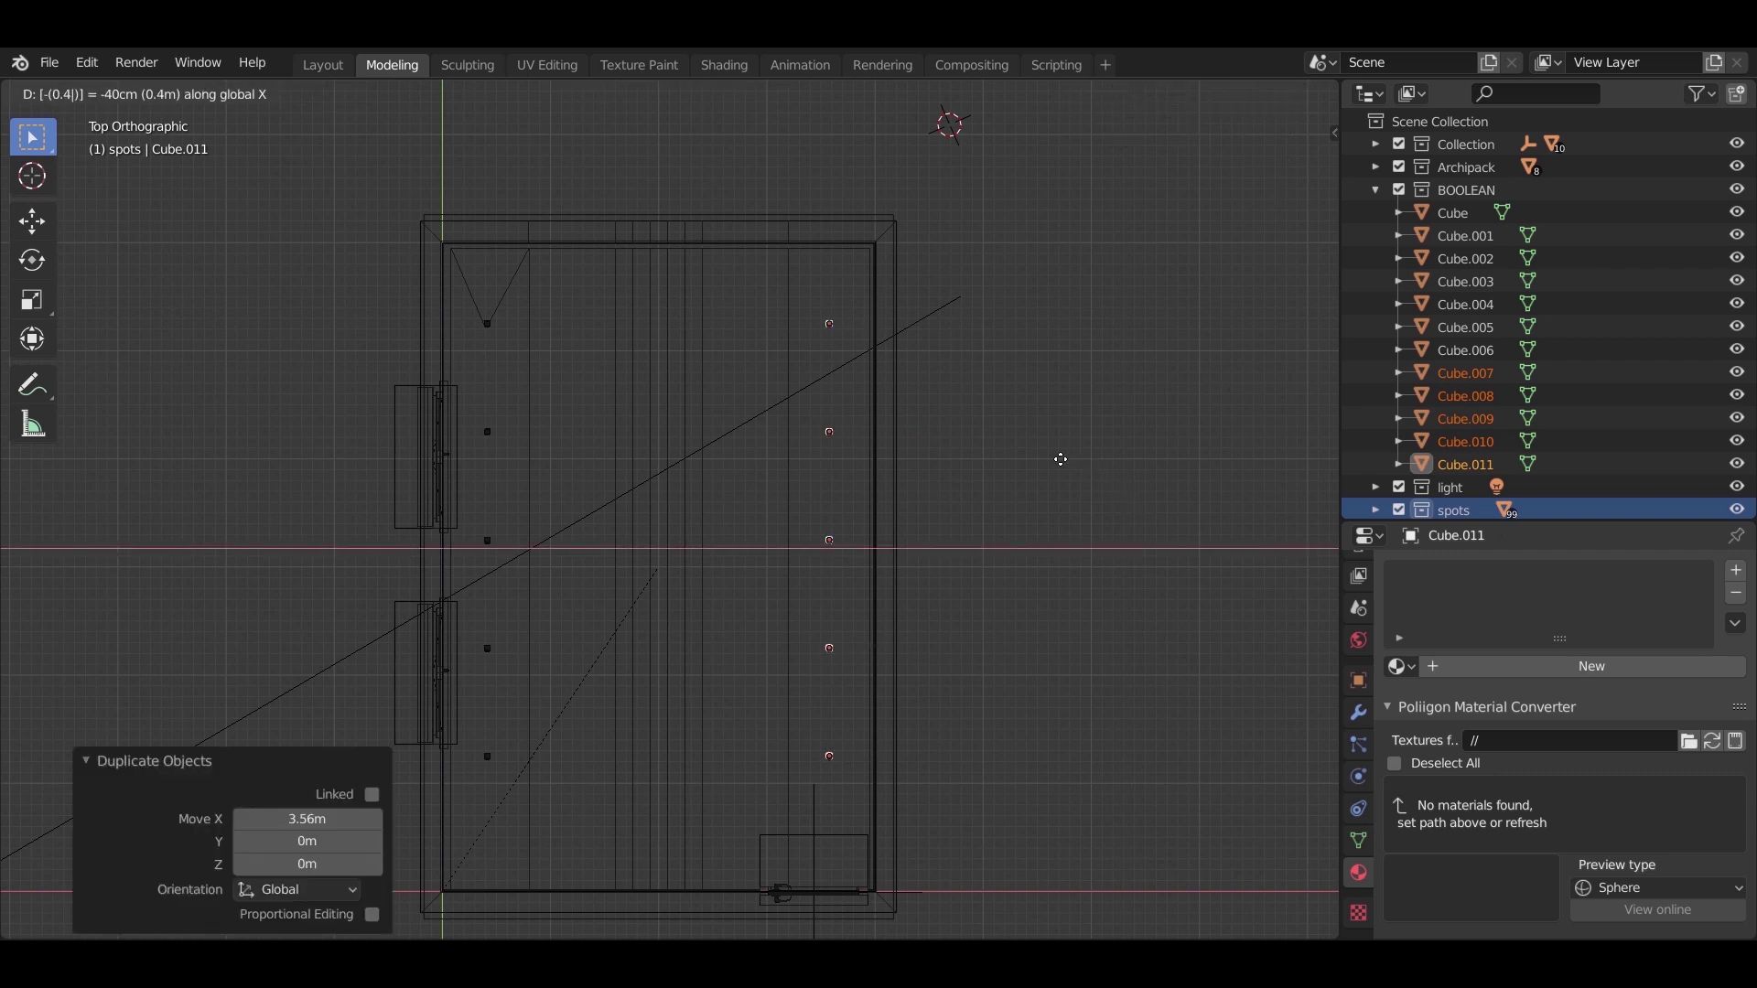
key(Return)
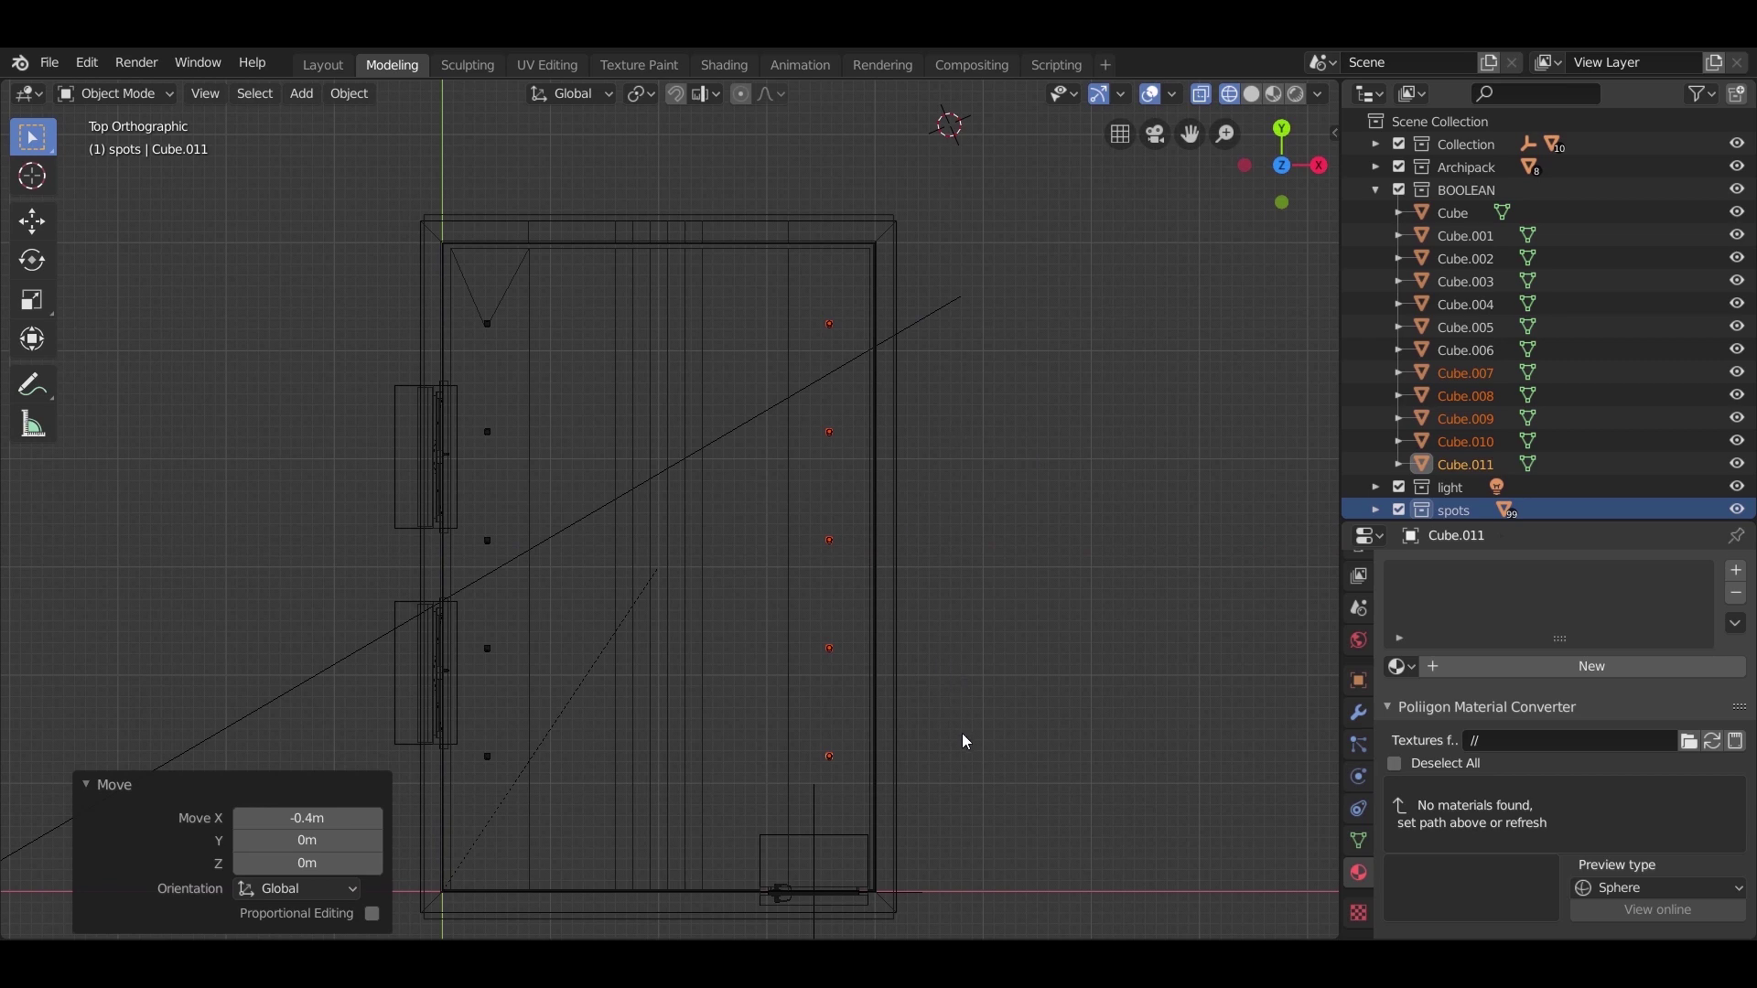
Step: Return the viewport to solid shading and hide the ceiling slab to expose the spotlights' boolean cubes
middle_drag(834, 414, 807, 470)
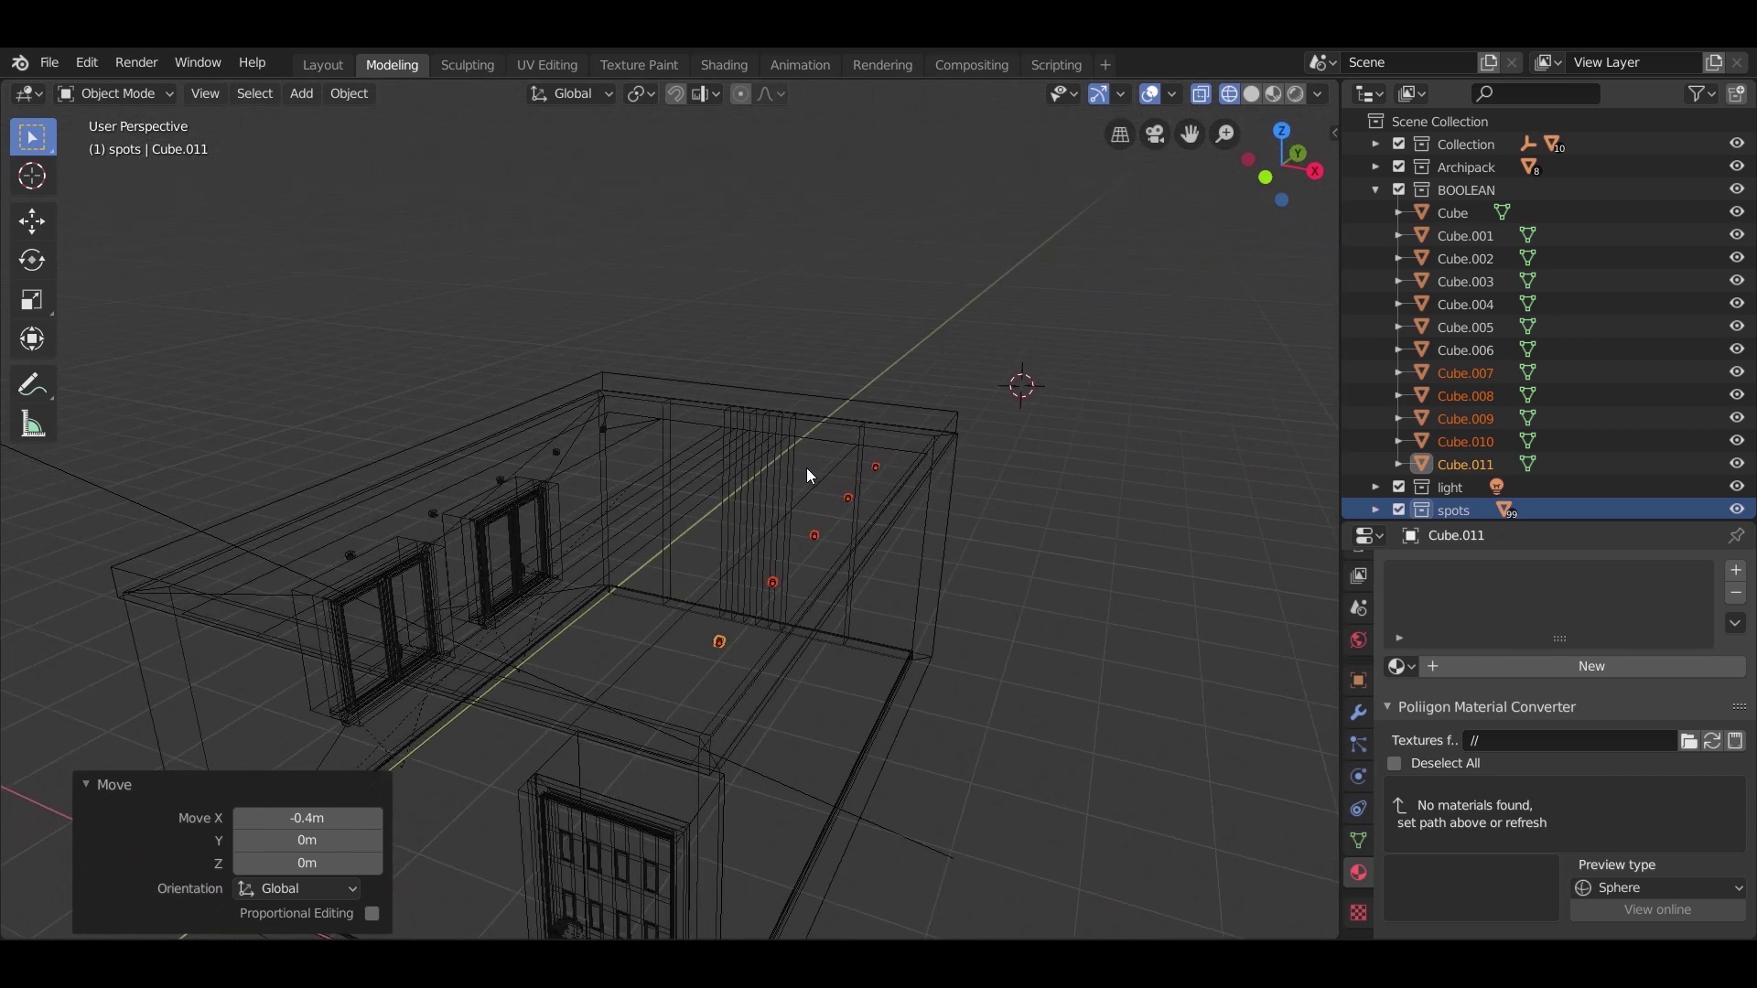
key(z)
click(790, 561)
click(630, 576)
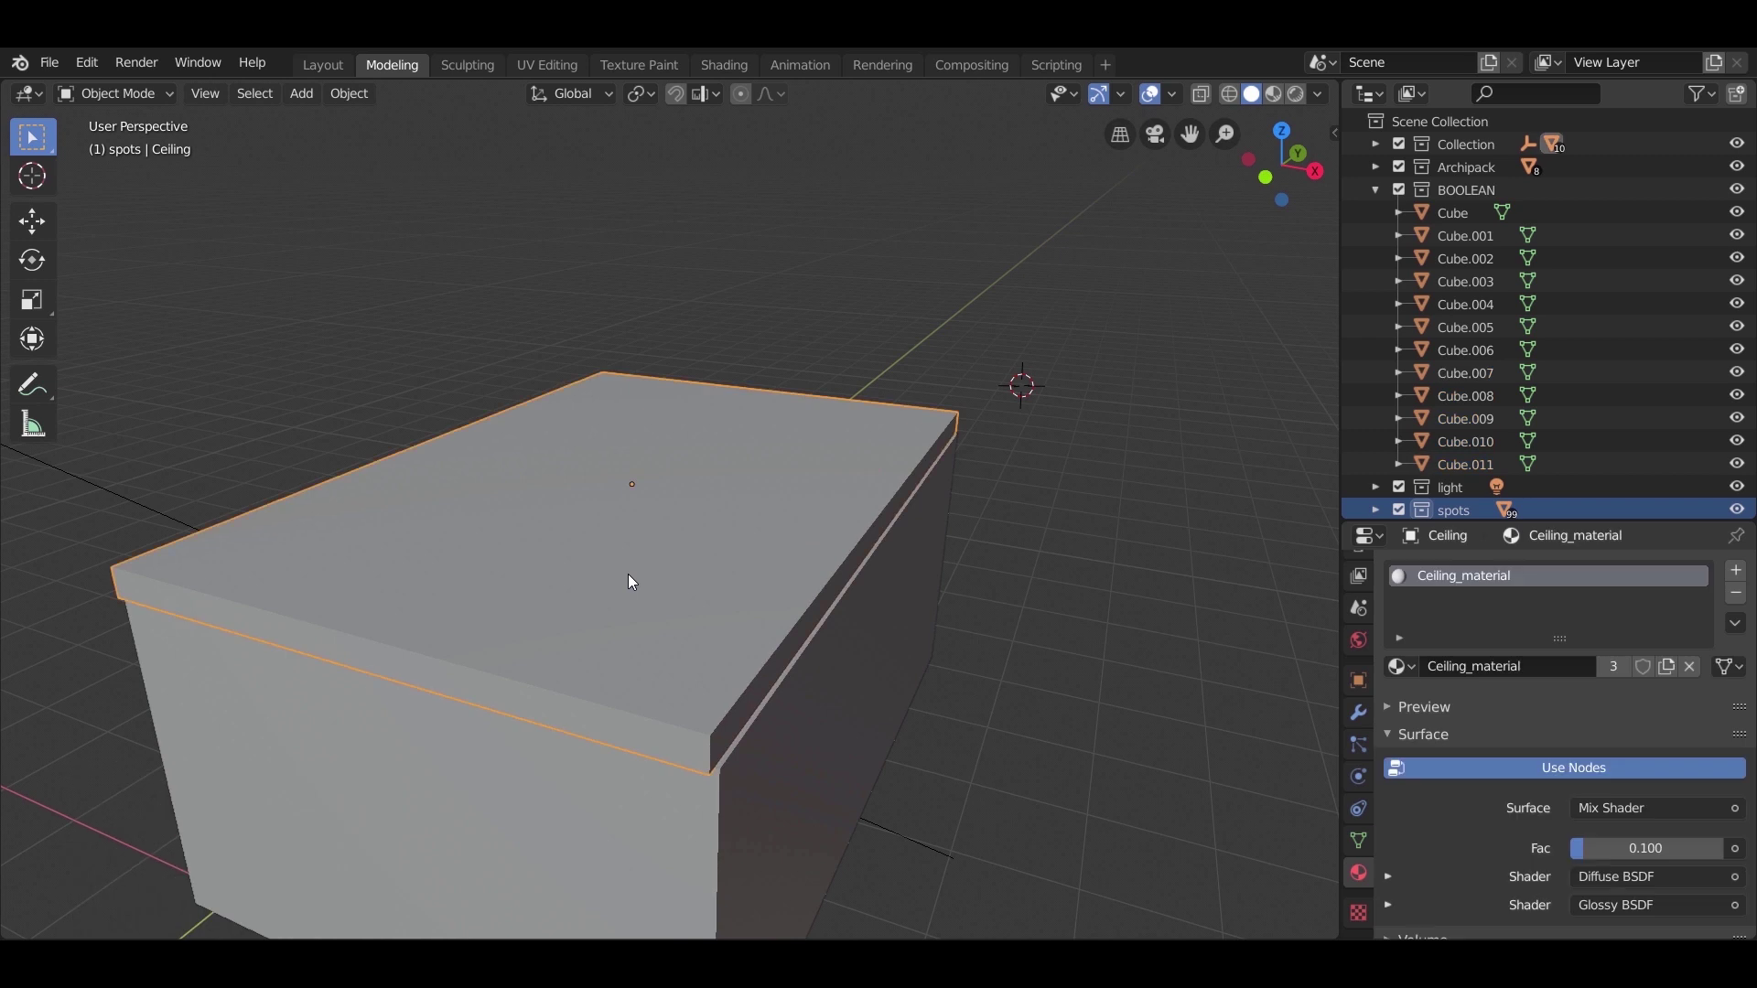
key(h)
scroll(641, 593, up, 5)
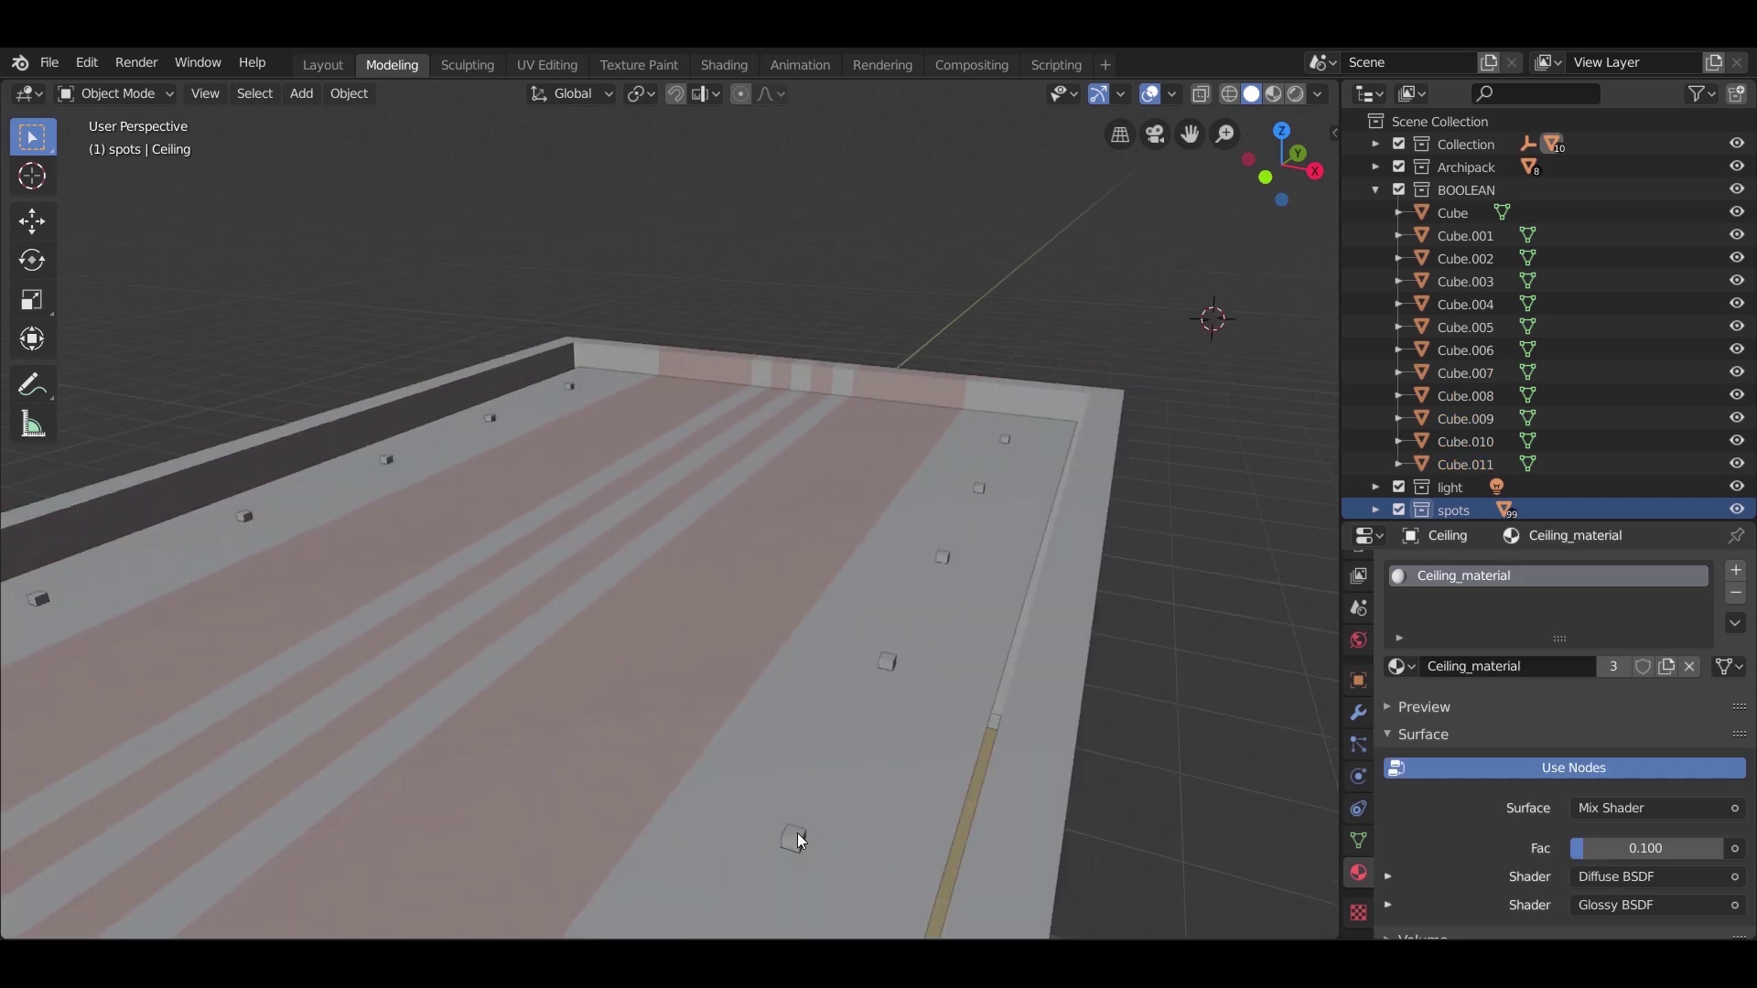
Step: Collapse the BOOLEAN collection and select all of its objects
click(1376, 190)
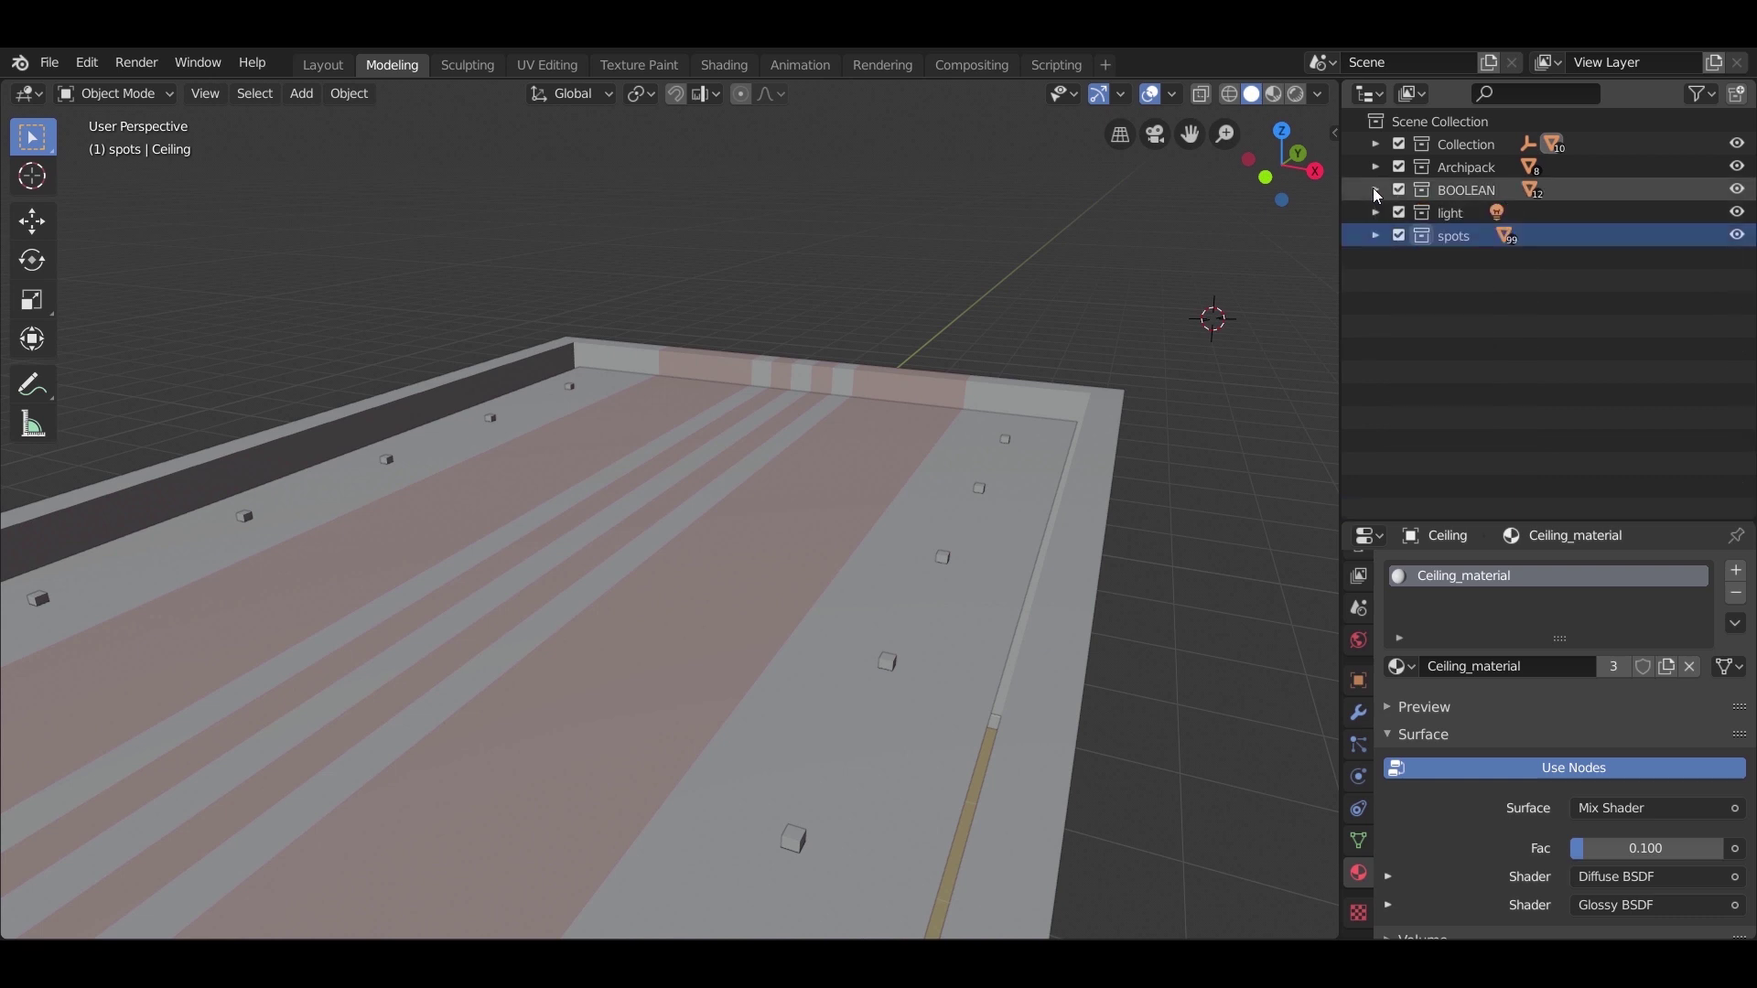
right_click(1438, 188)
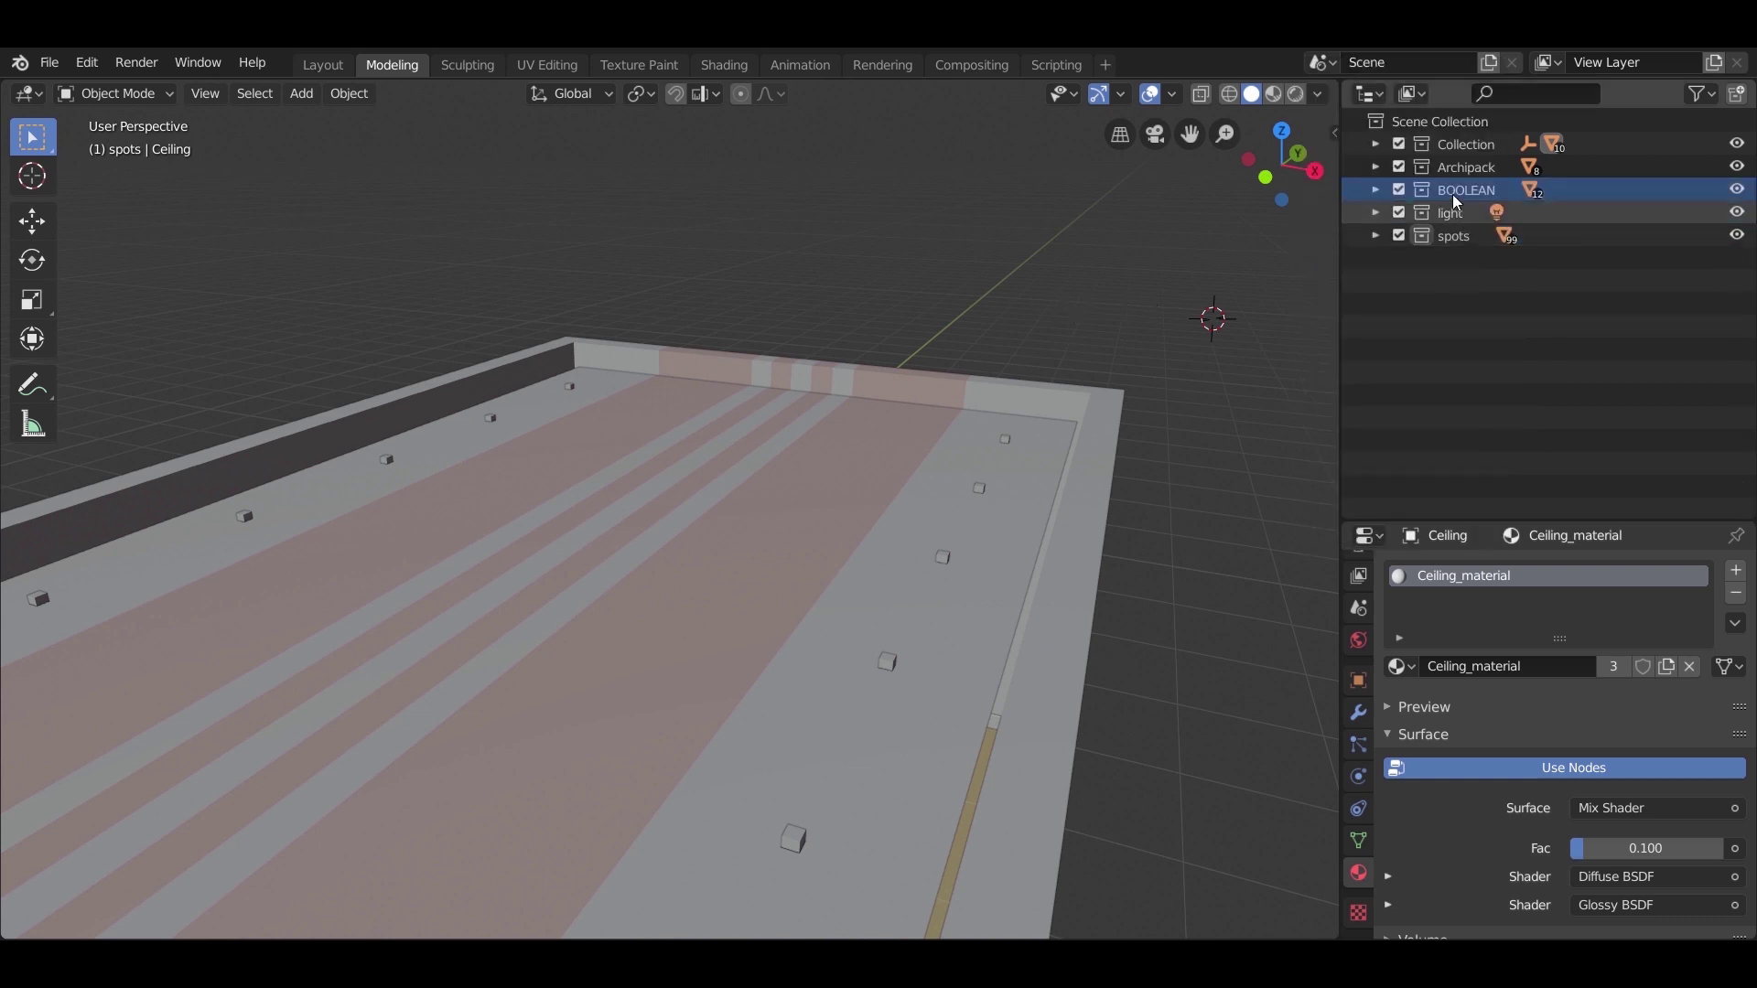
right_click(1446, 190)
click(1411, 286)
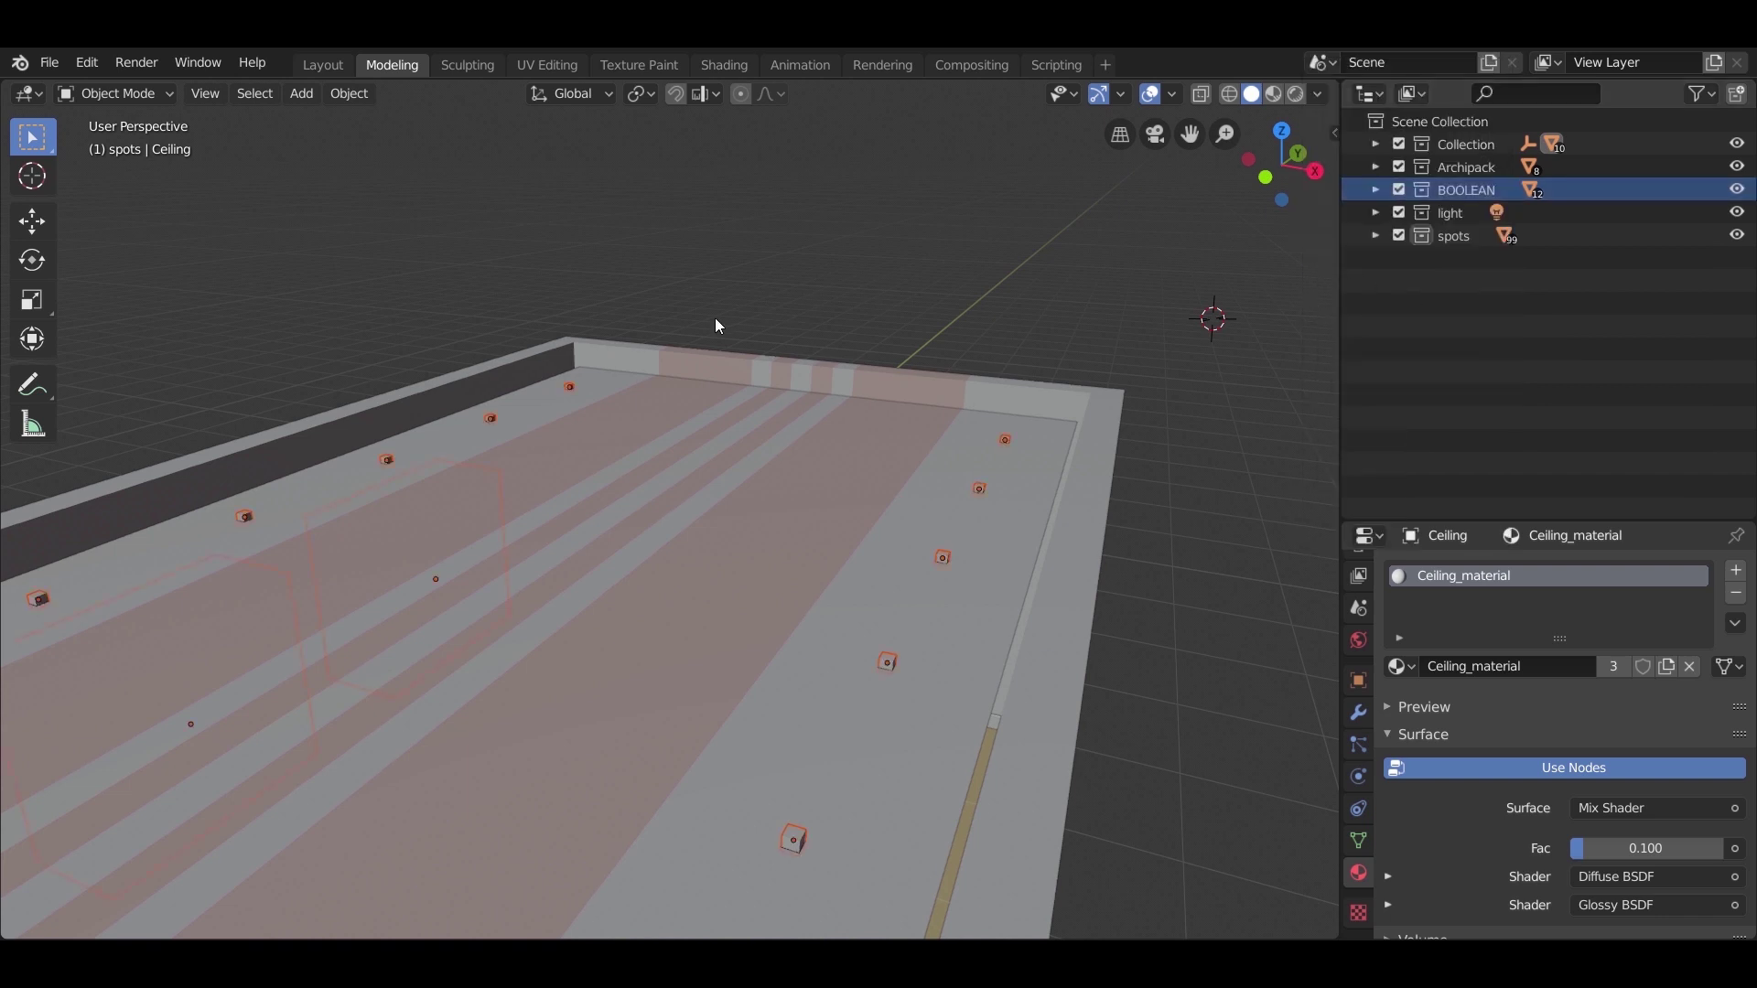
Step: Deselect the two window cubes and check with a cancelled move that only spotlight cubes remain selected
middle_drag(587, 452, 613, 784)
ctrl+drag(566, 771, 535, 763)
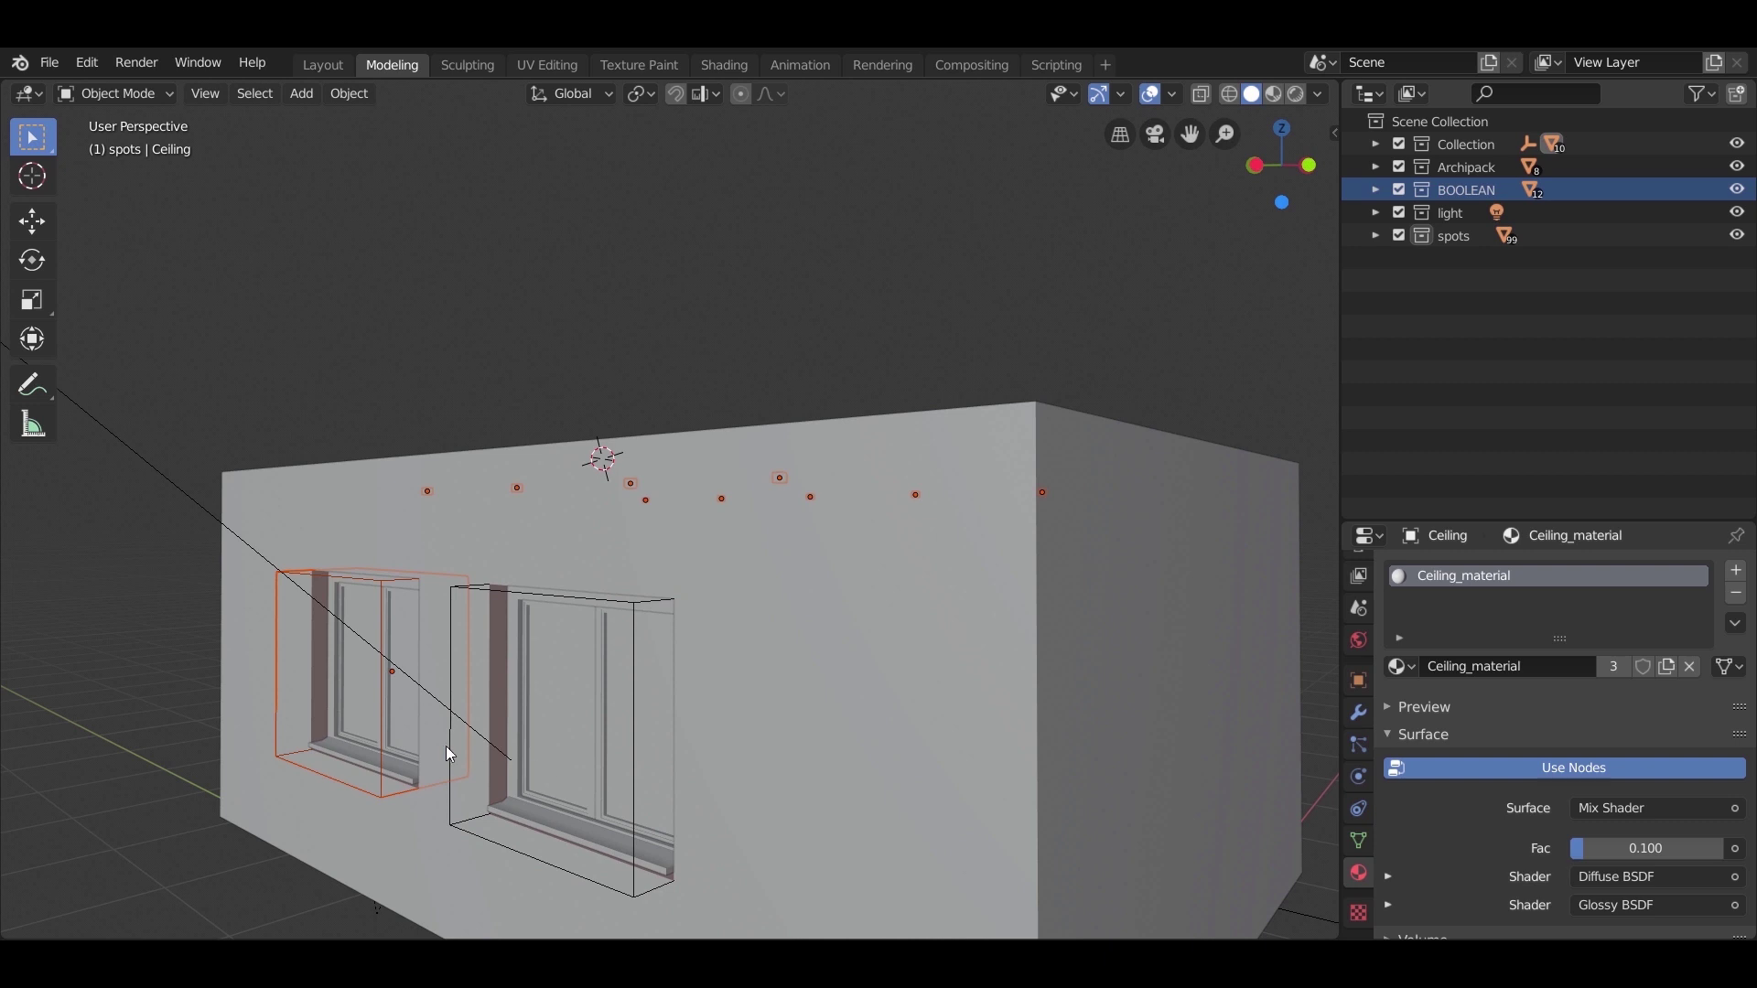
middle_drag(424, 684, 698, 642)
key(g)
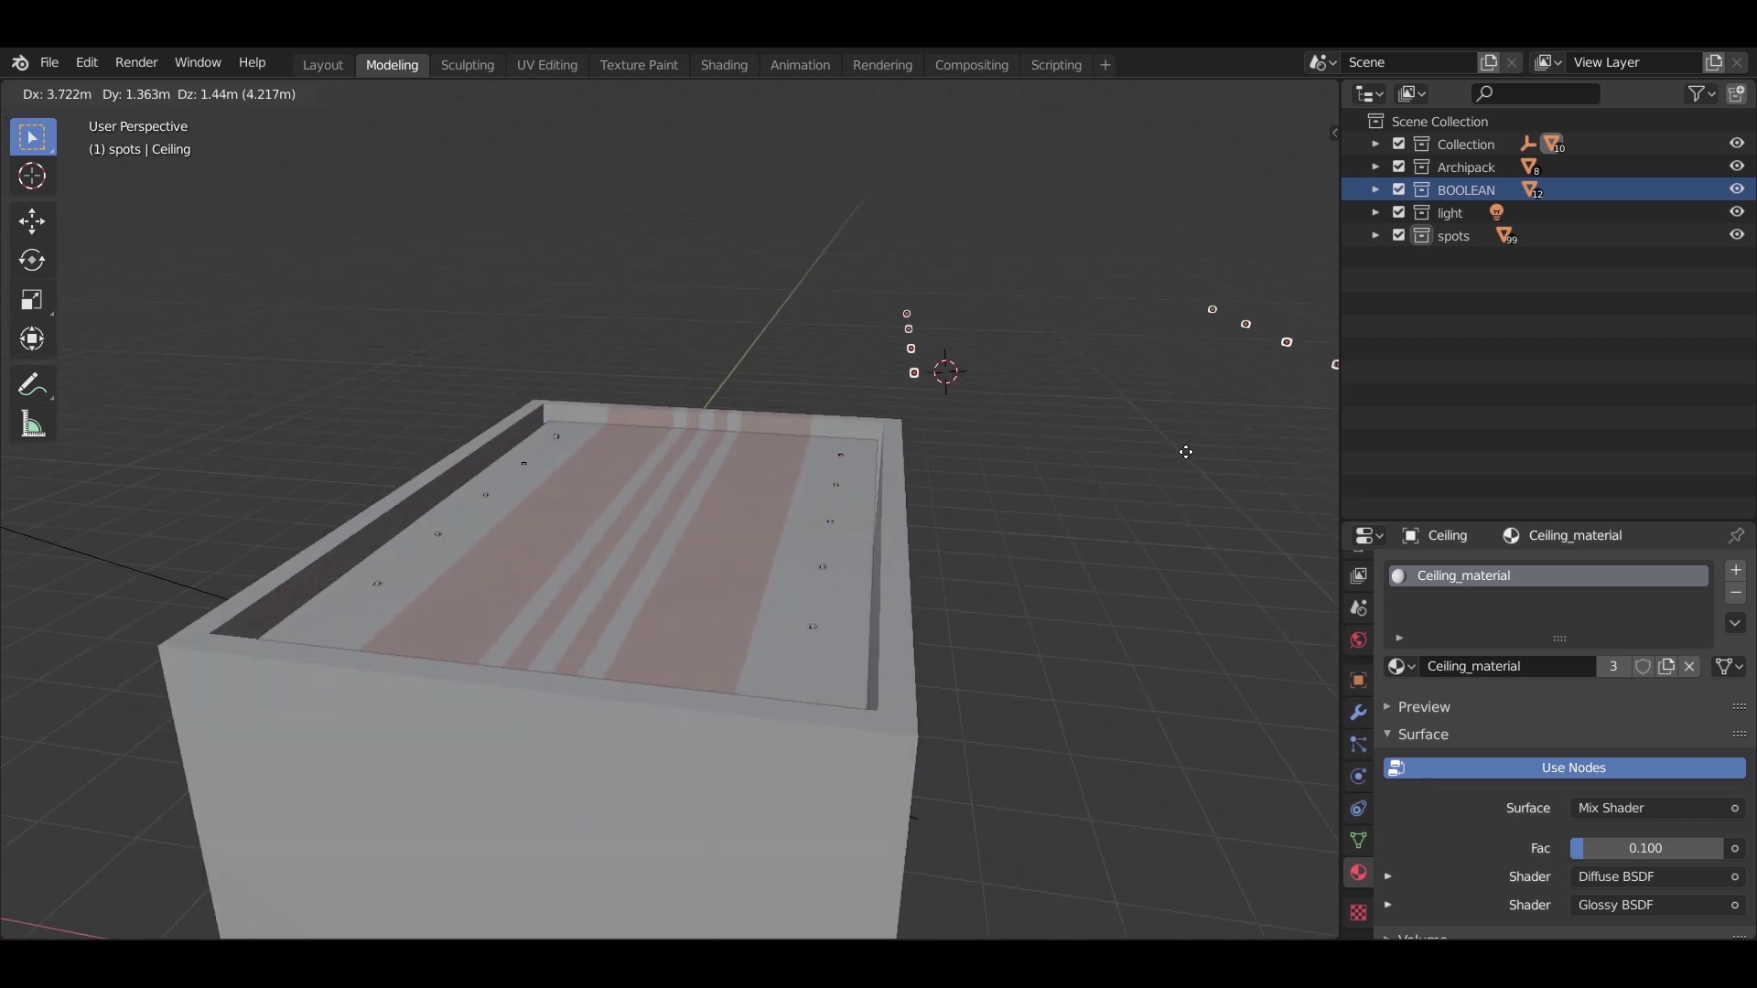
right_click(799, 504)
Step: Make the original spotlight cube the active object and join all the spotlight cubes into it
scroll(437, 403, up, 5)
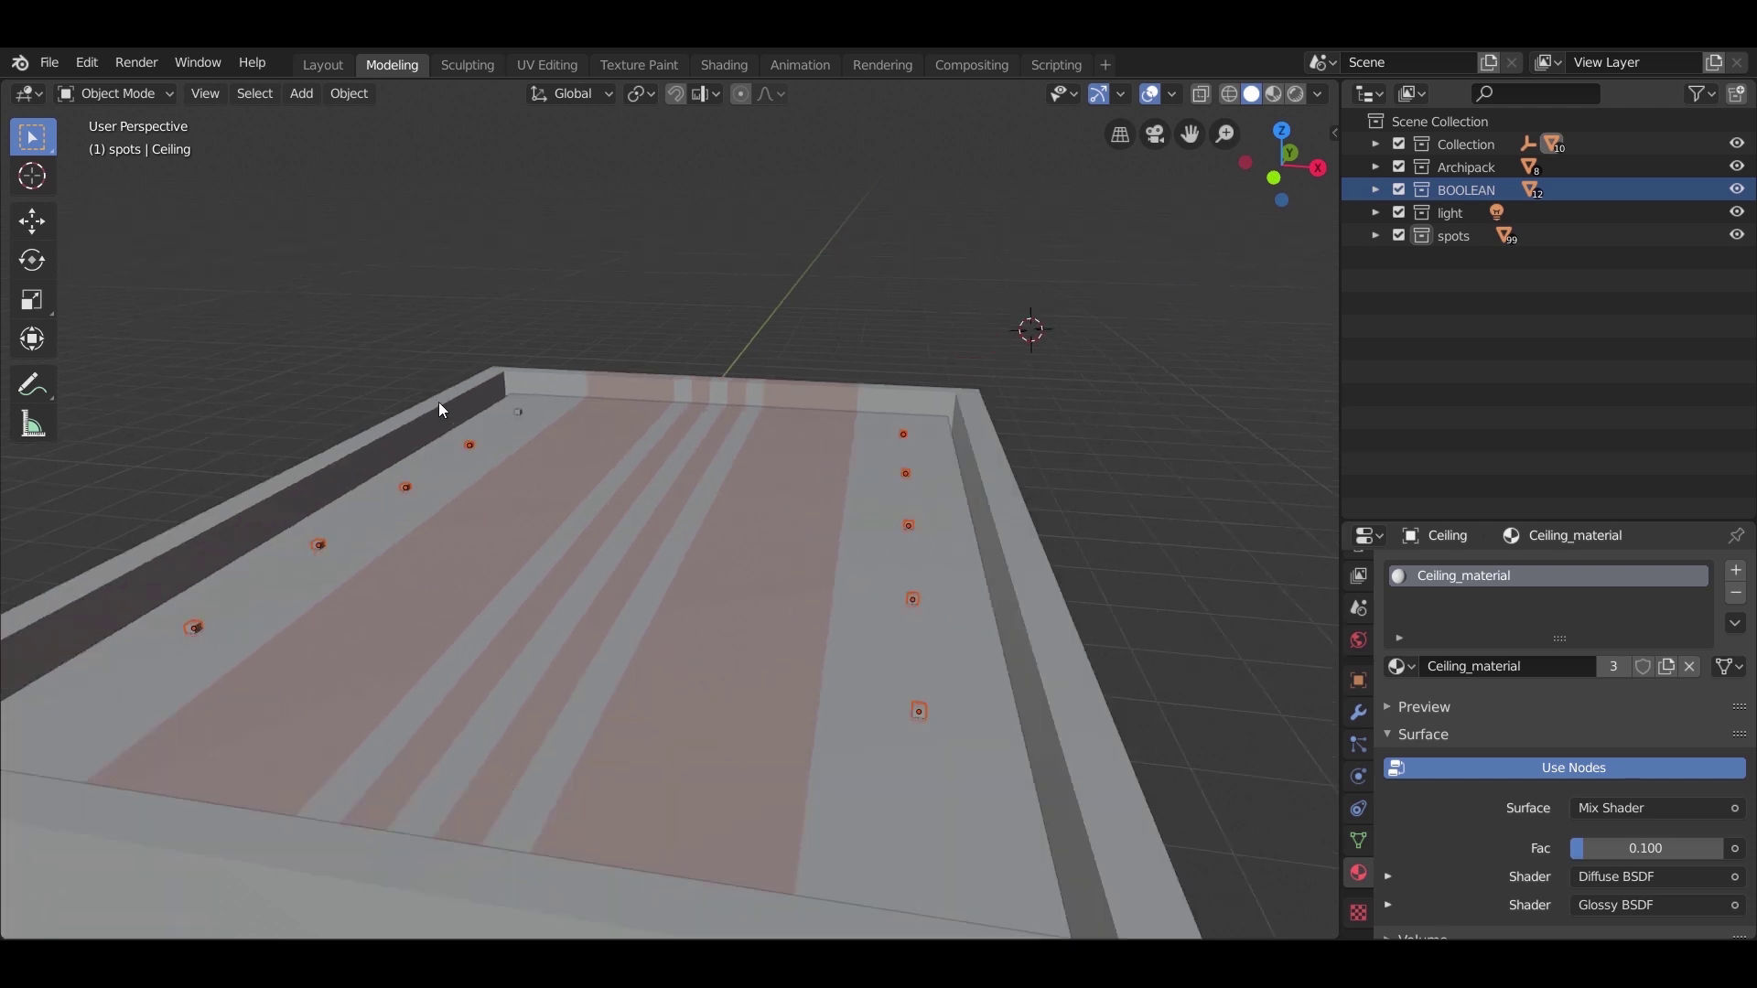
scroll(586, 524, up, 4)
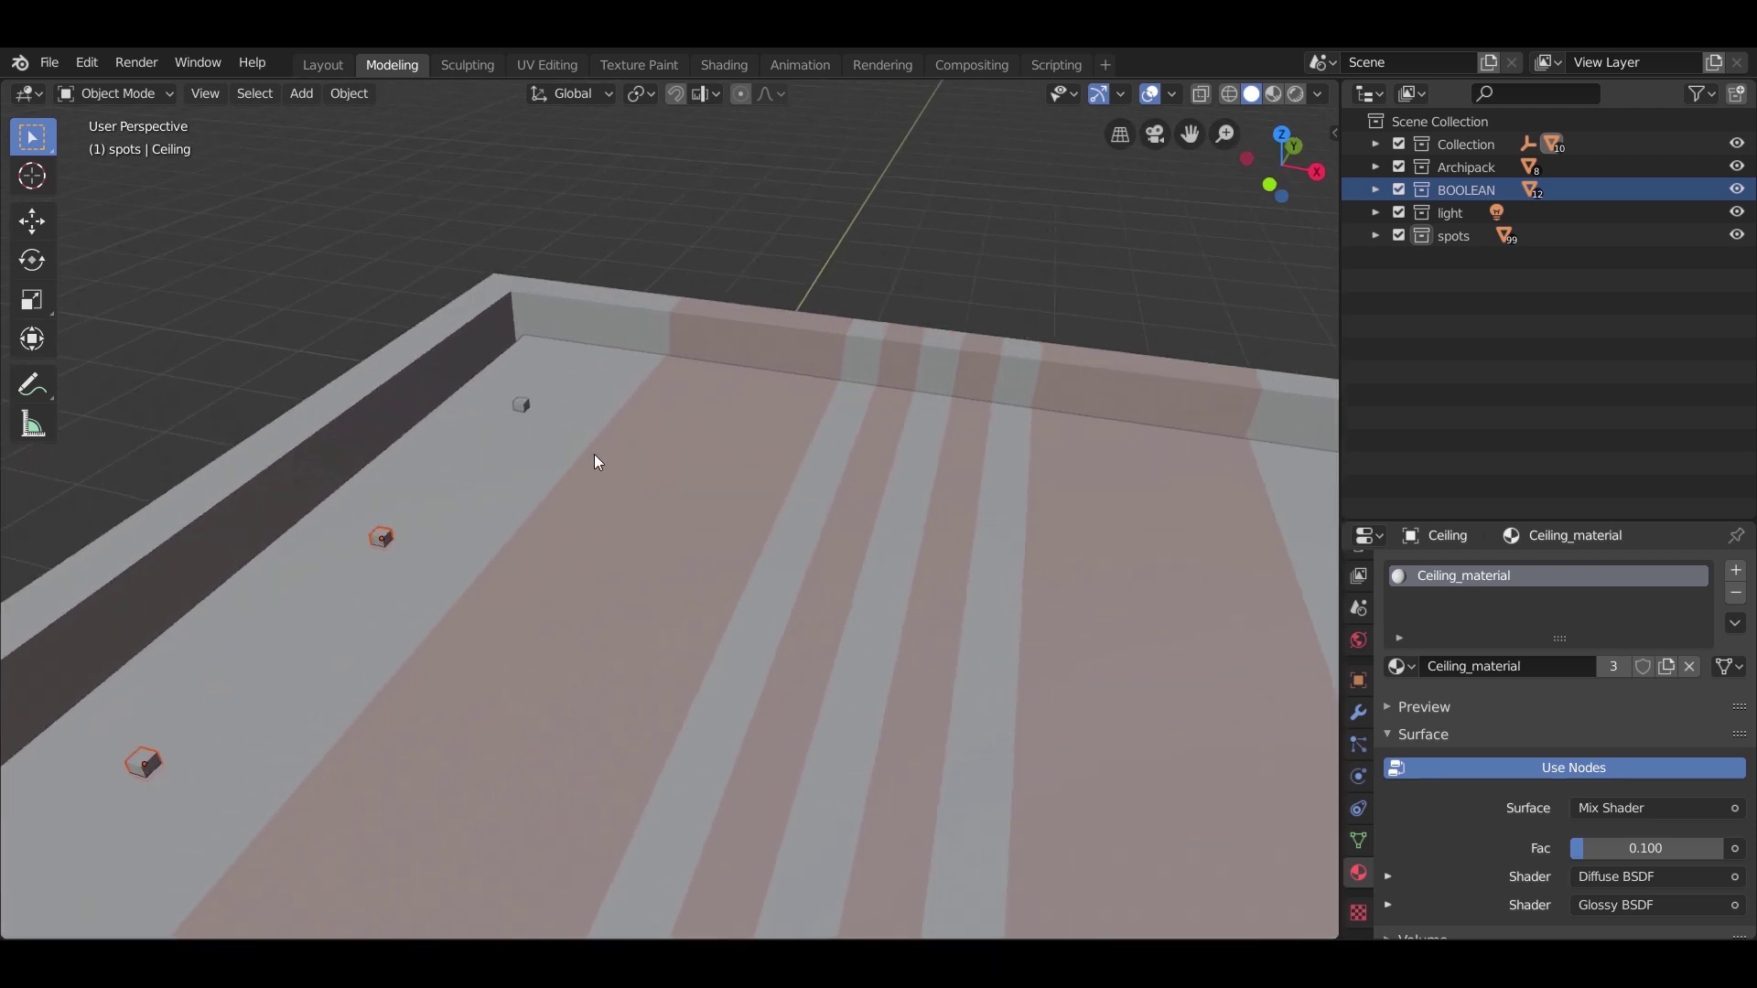
shift+click(523, 401)
scroll(605, 389, down, 5)
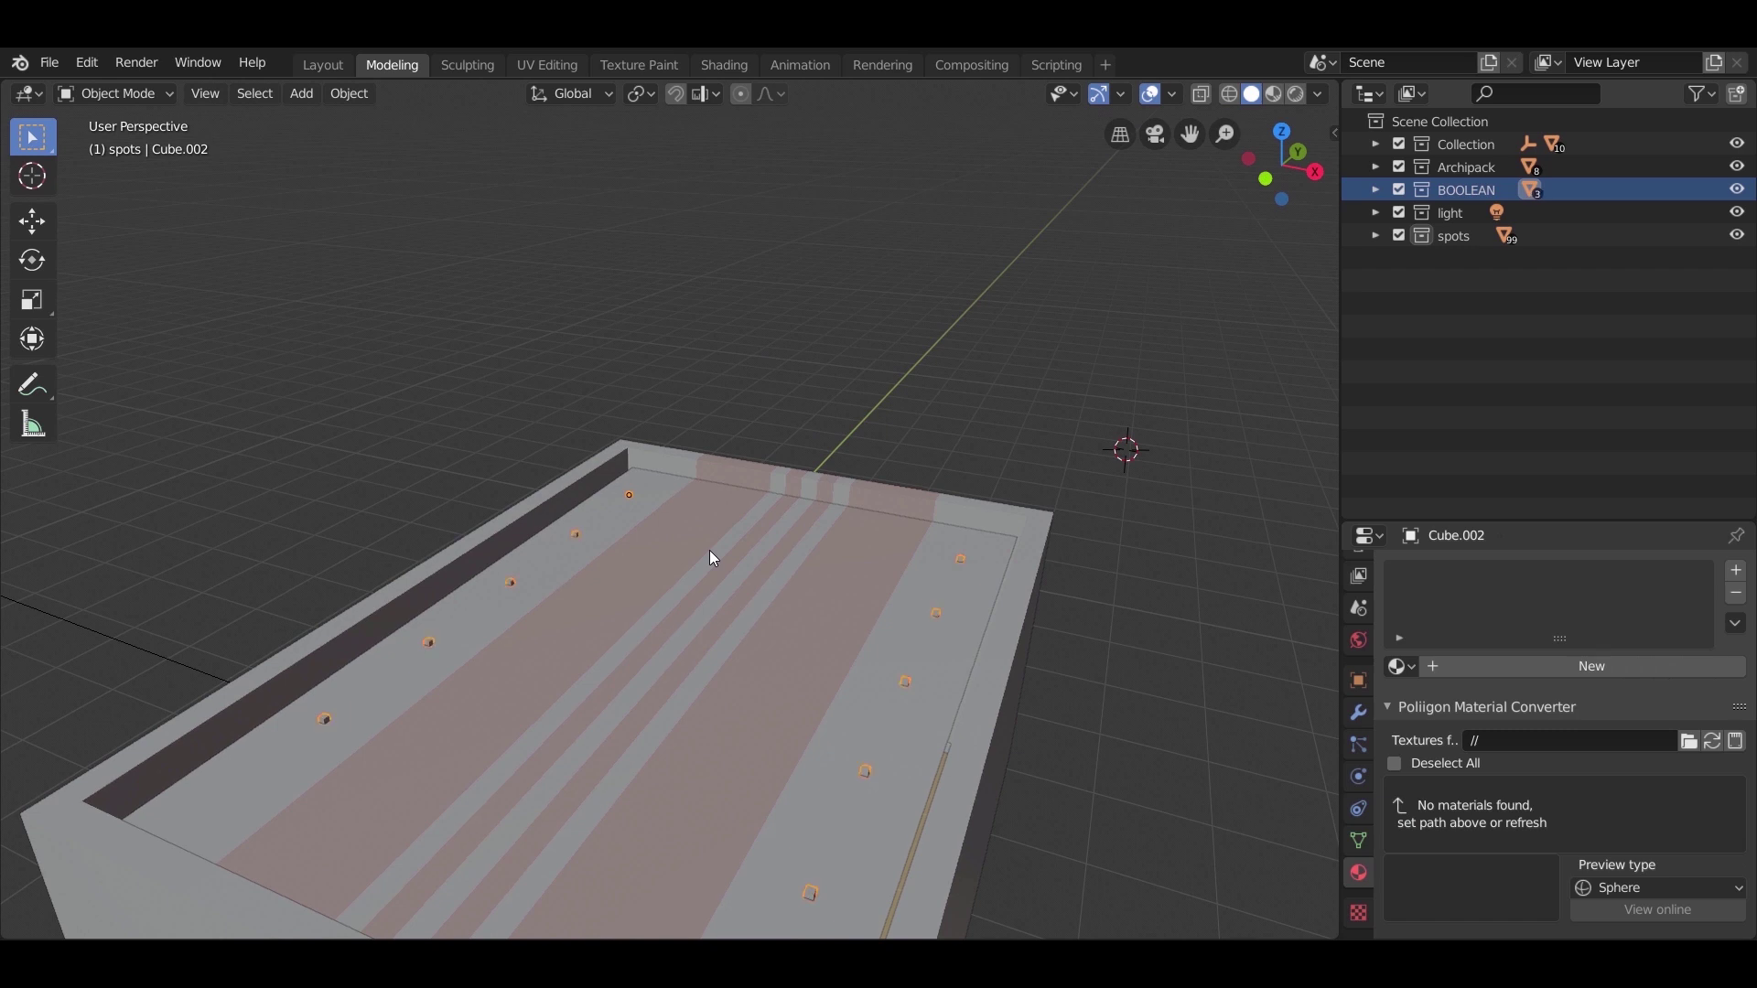
Step: Hide the BOOLEAN and spots collections and inspect the spotlight holes in the ceiling from above and inside the room
middle_drag(711, 552, 730, 626)
scroll(730, 631, up, 6)
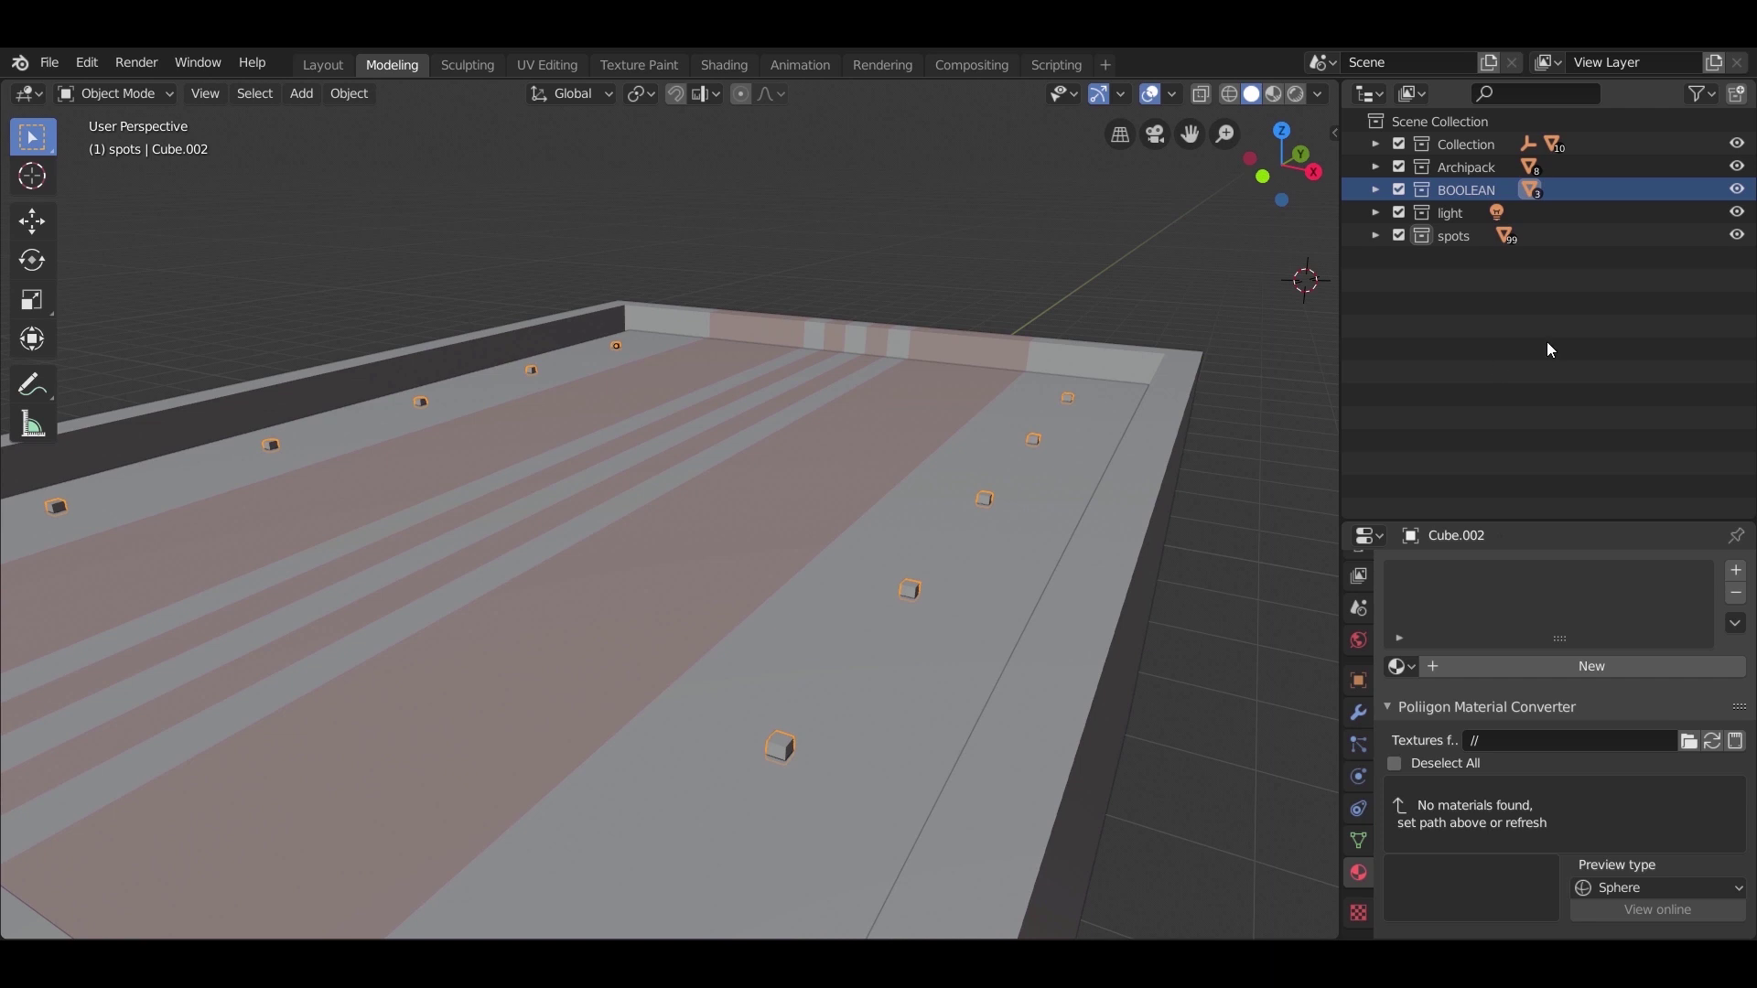
click(1736, 189)
click(1737, 235)
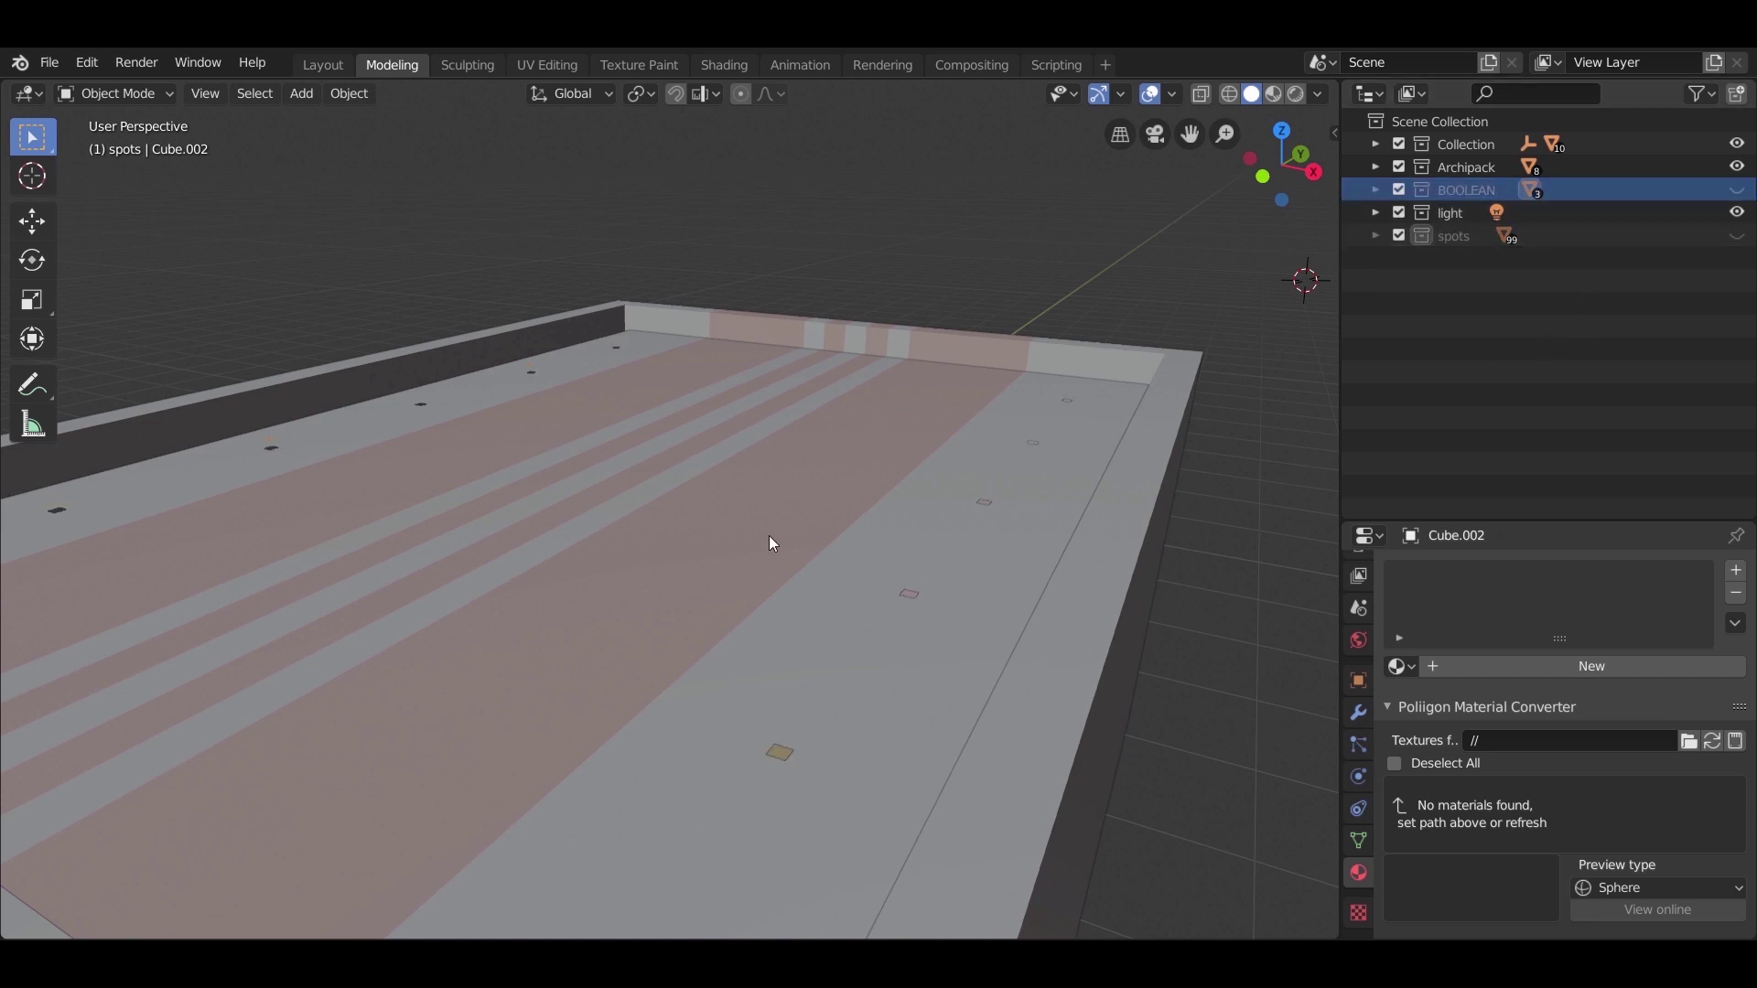
middle_drag(773, 544, 655, 388)
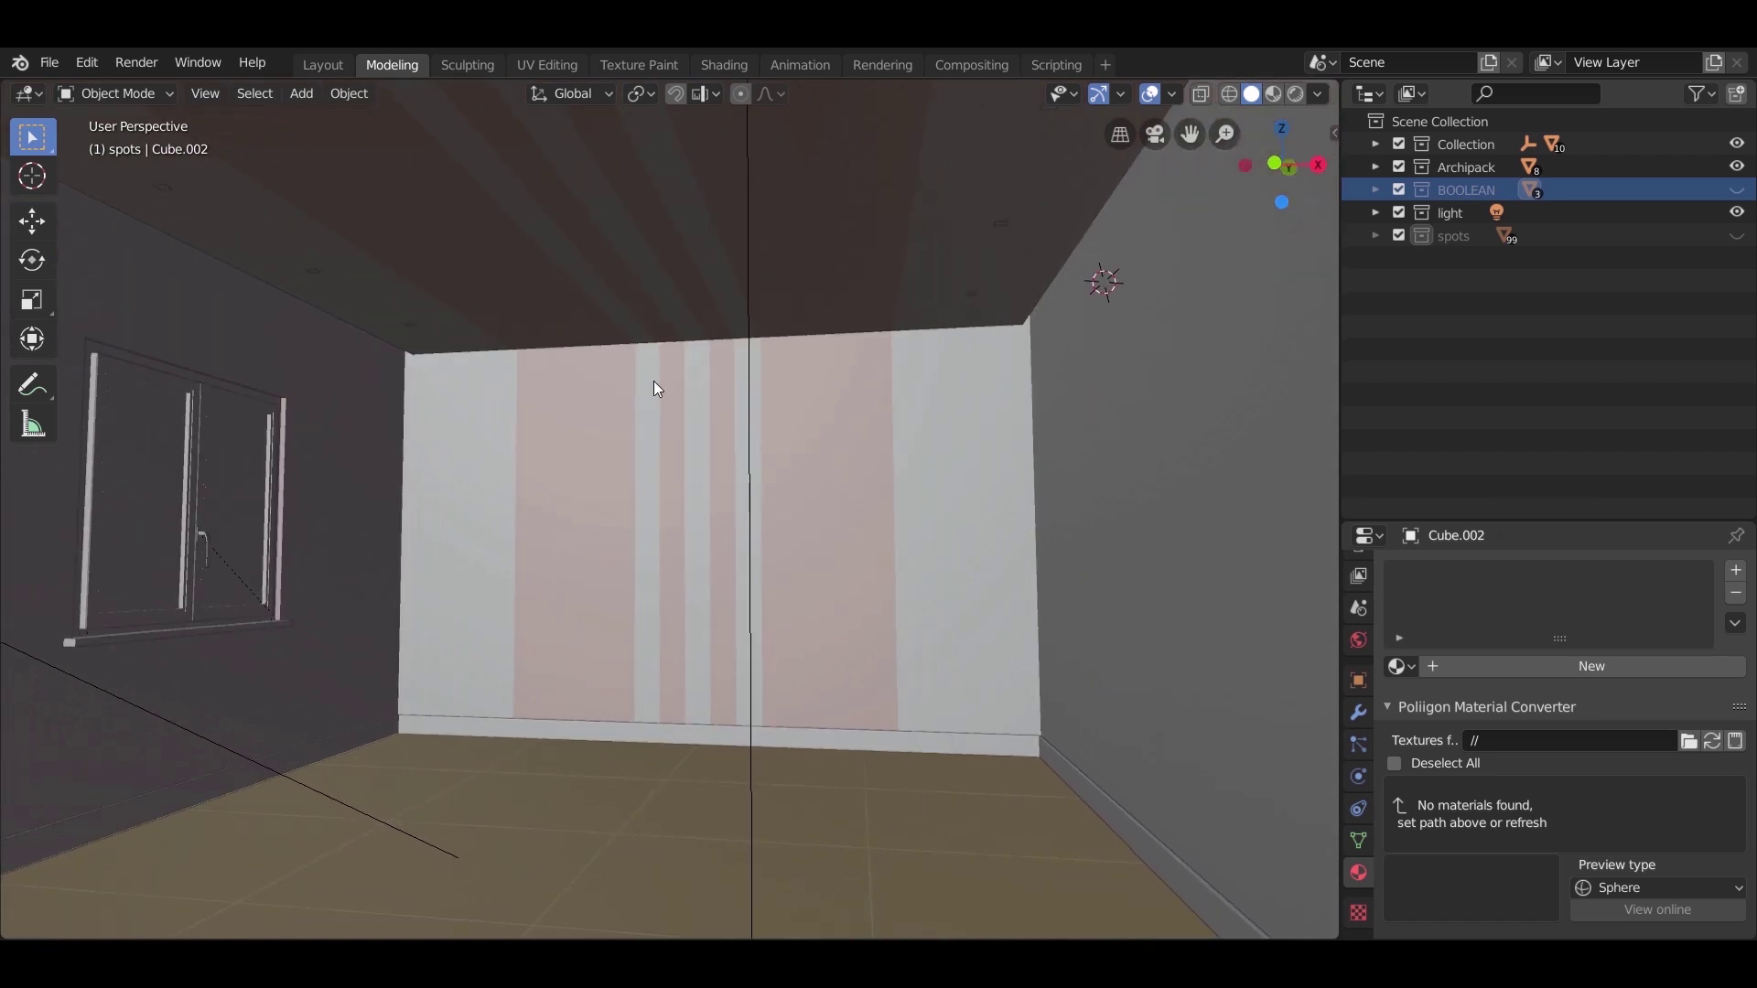
Step: Show the spots collection again and preview the room interior in rendered shading
click(1737, 235)
middle_drag(1016, 454, 743, 497)
key(z)
click(682, 428)
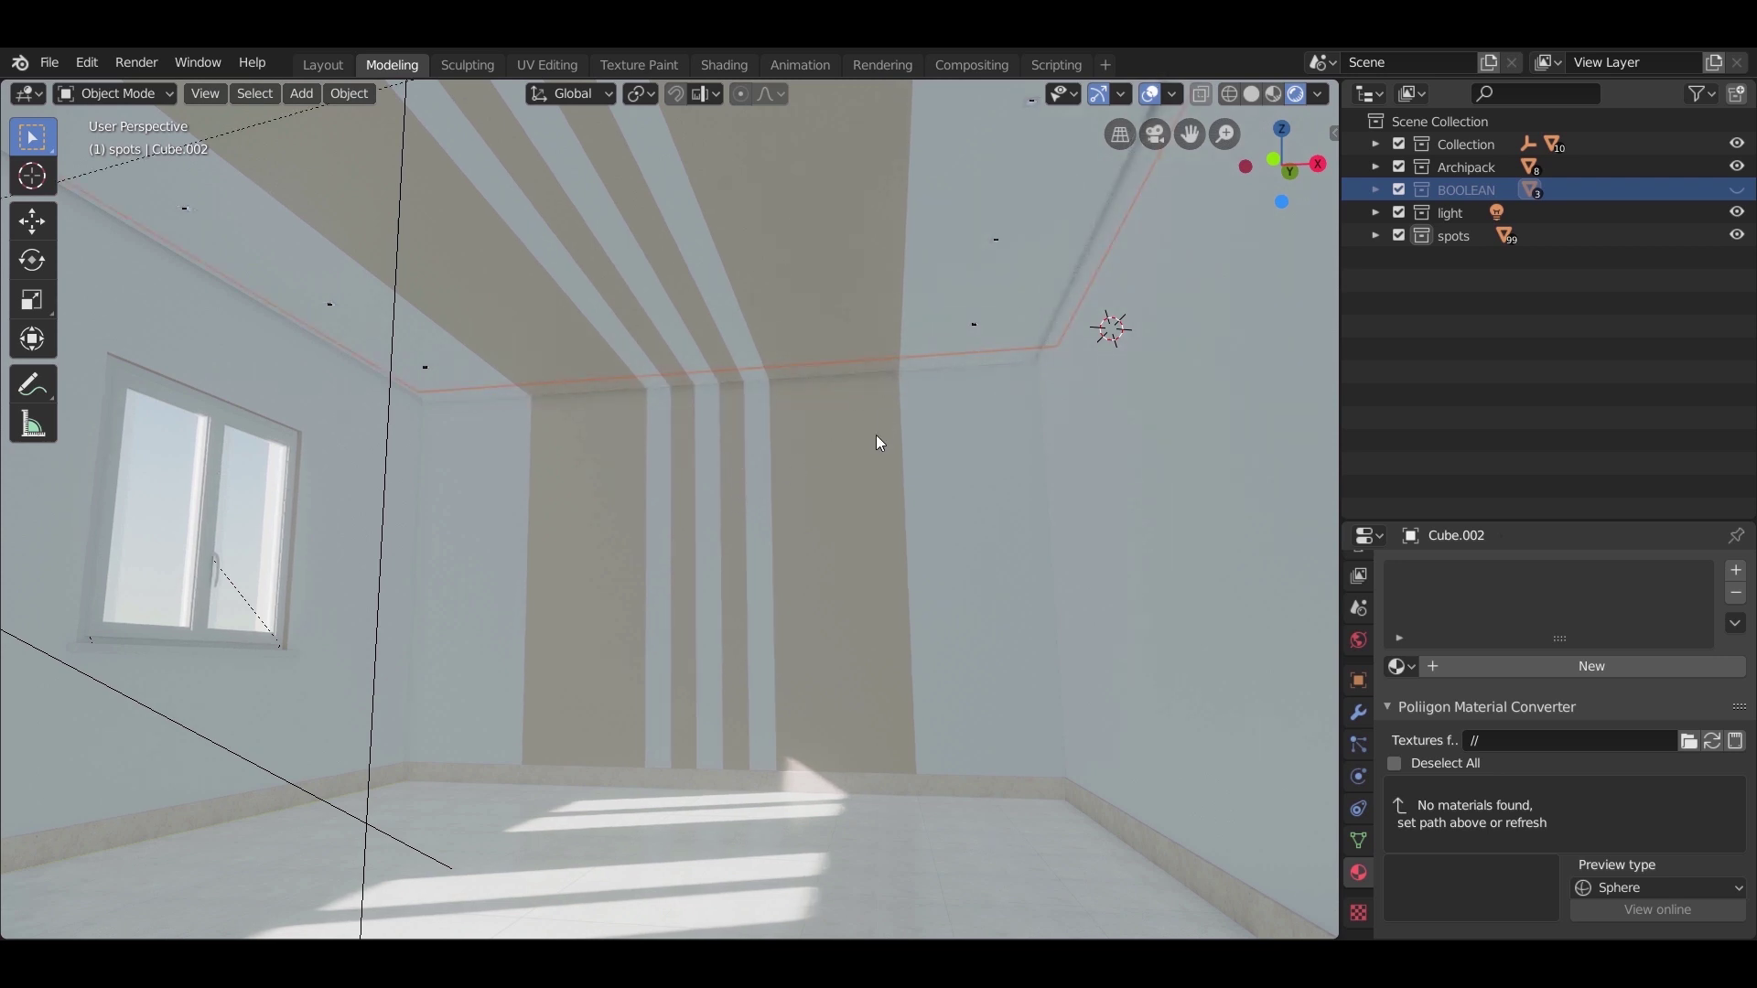
middle_drag(875, 435, 874, 396)
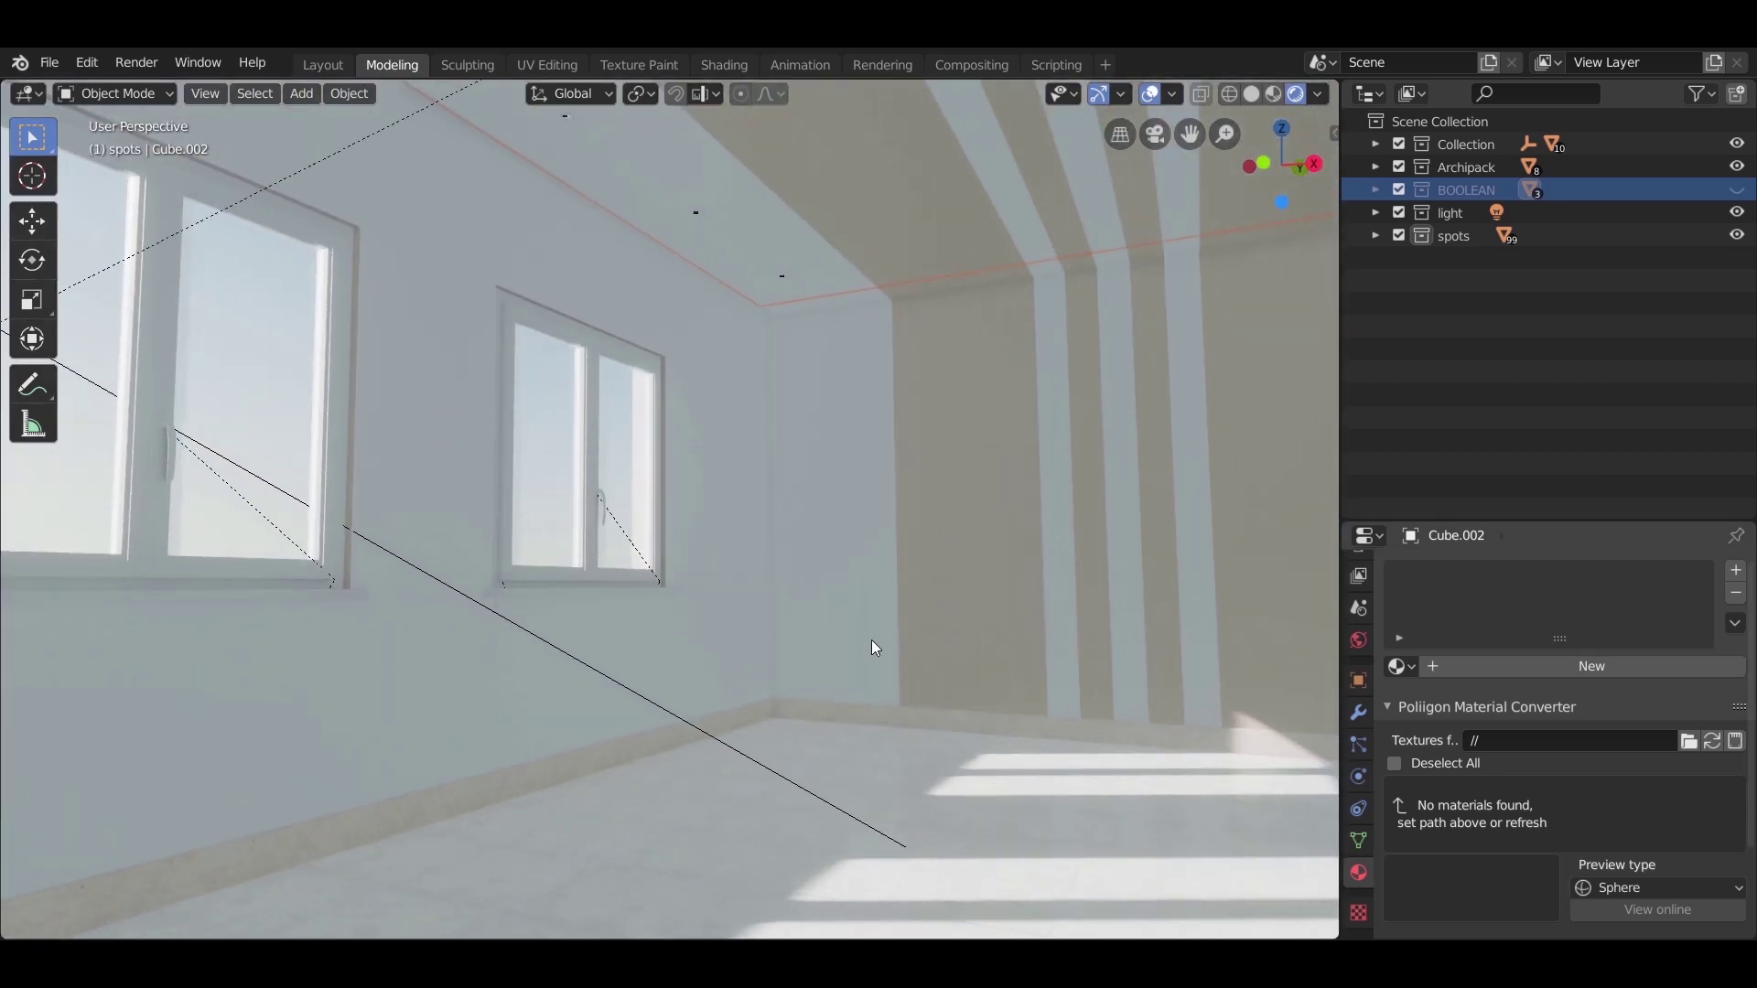
Step: Select the near window's panel, frame it in the view and remove its Window_inside material slot
click(194, 564)
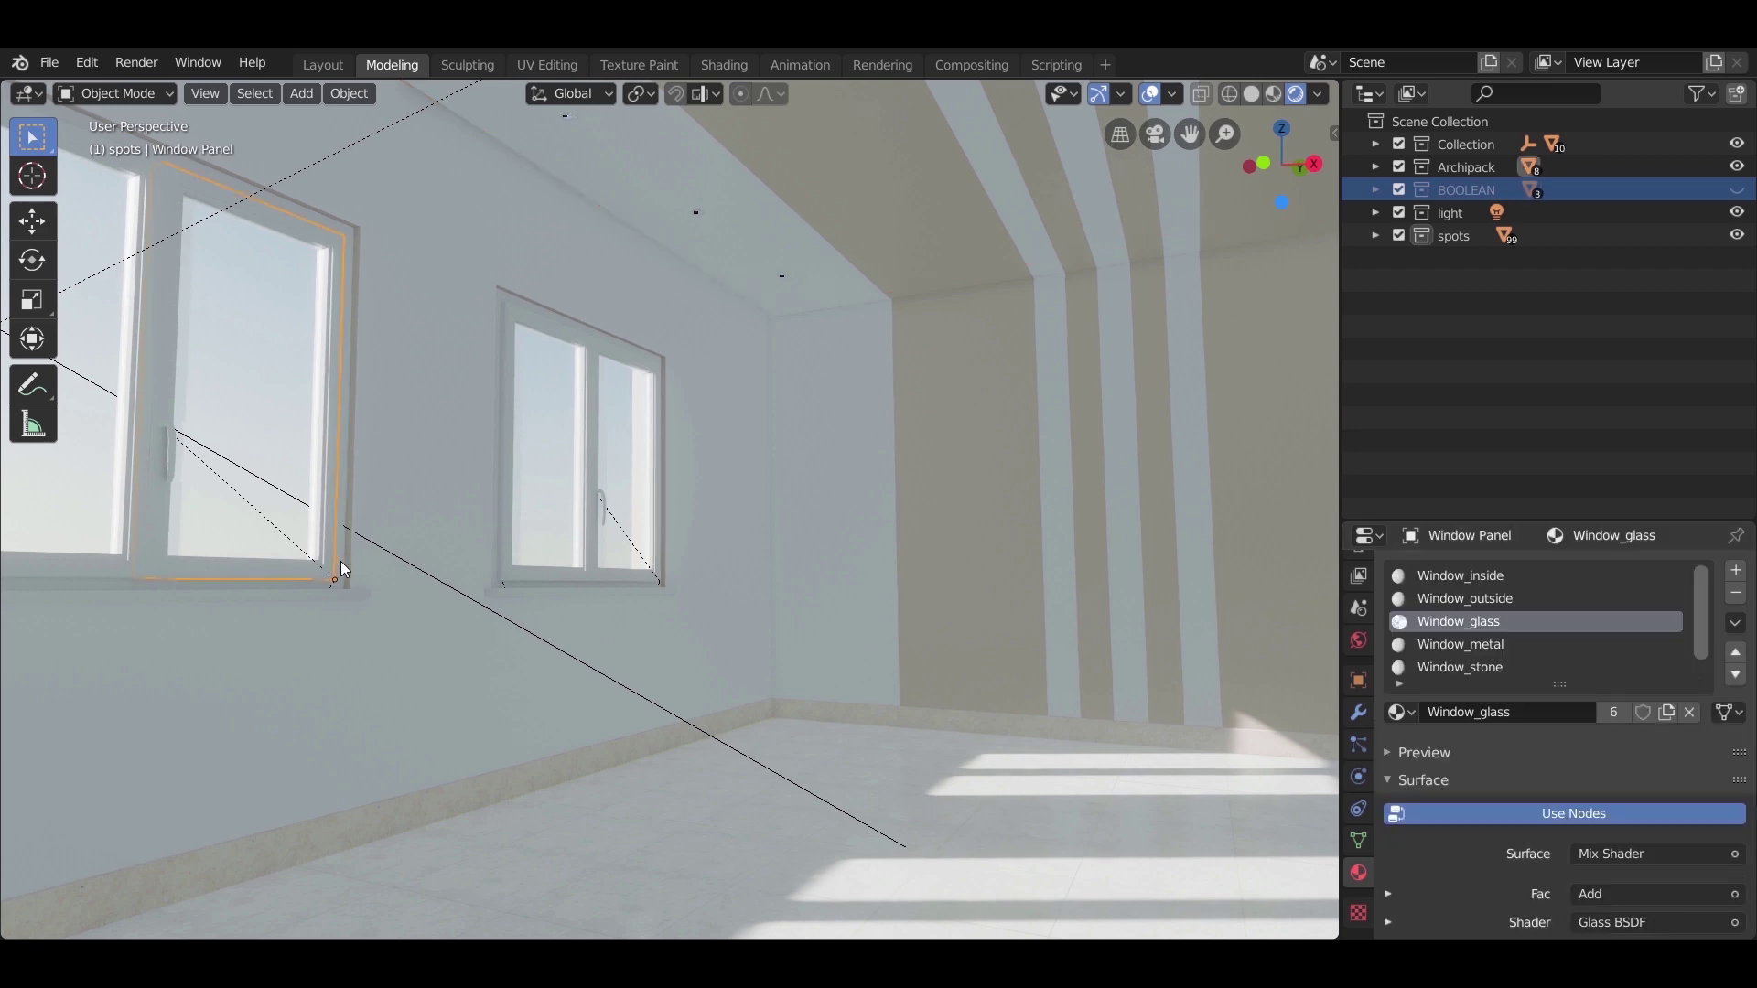
key(KP_Decimal)
middle_drag(320, 591, 815, 732)
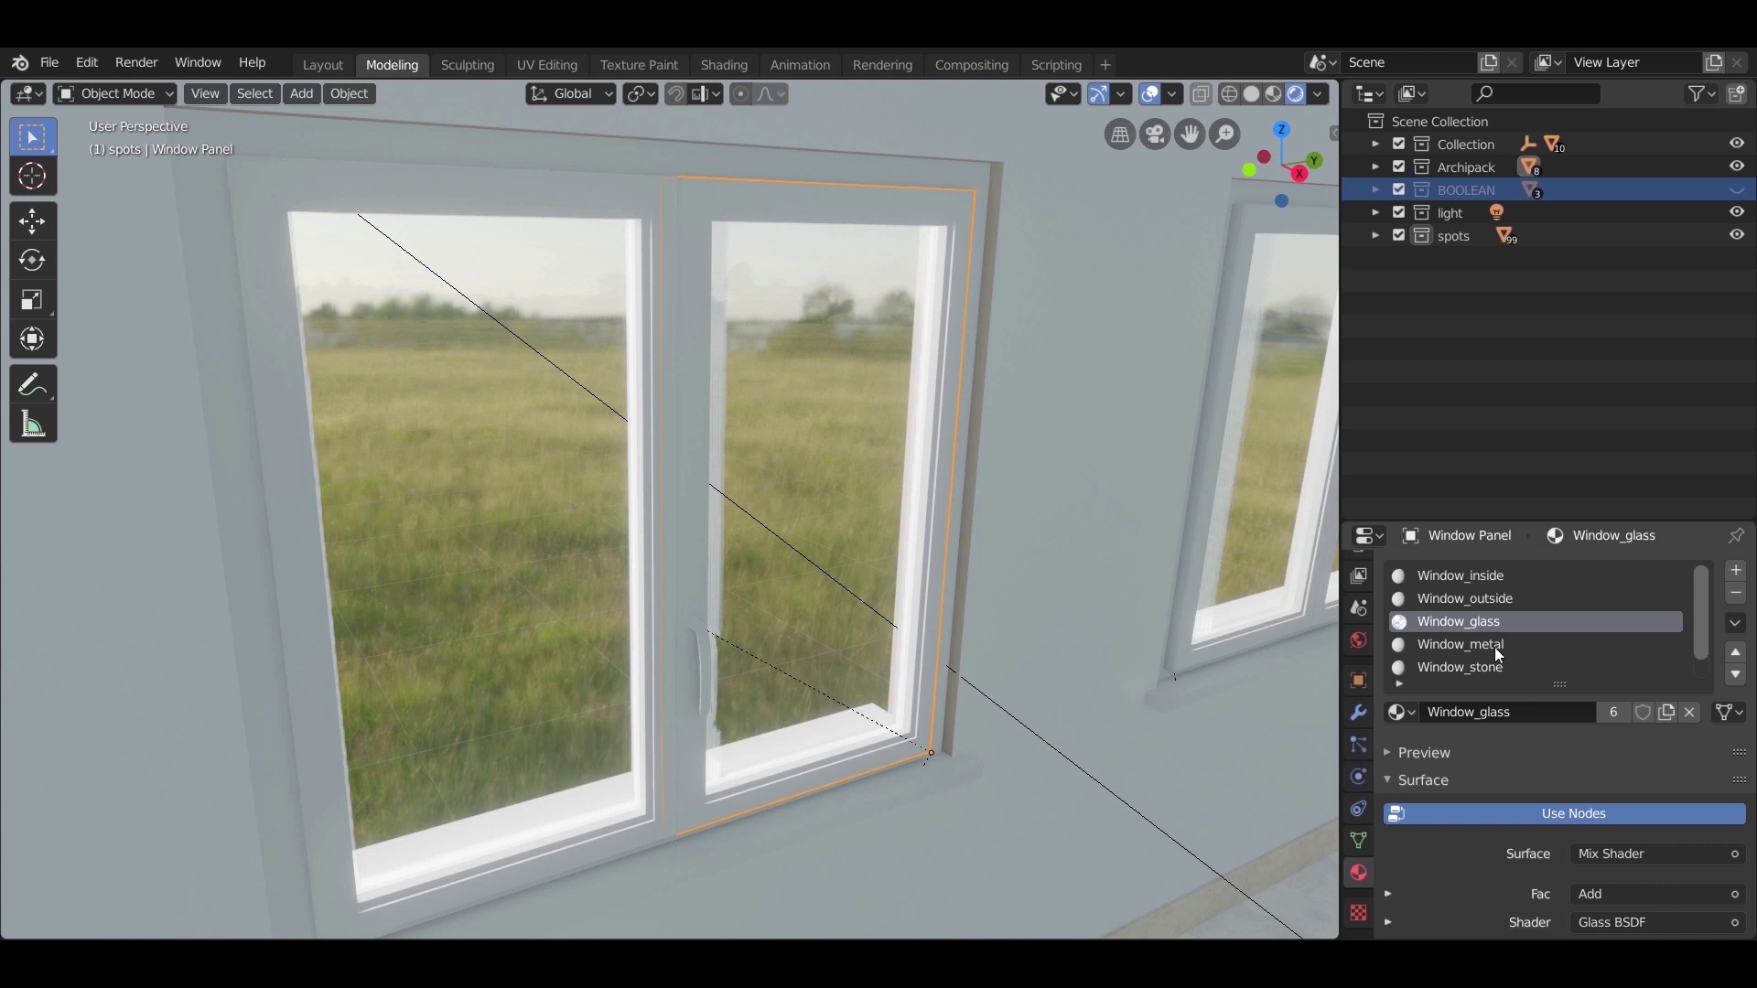
click(1519, 599)
click(1508, 575)
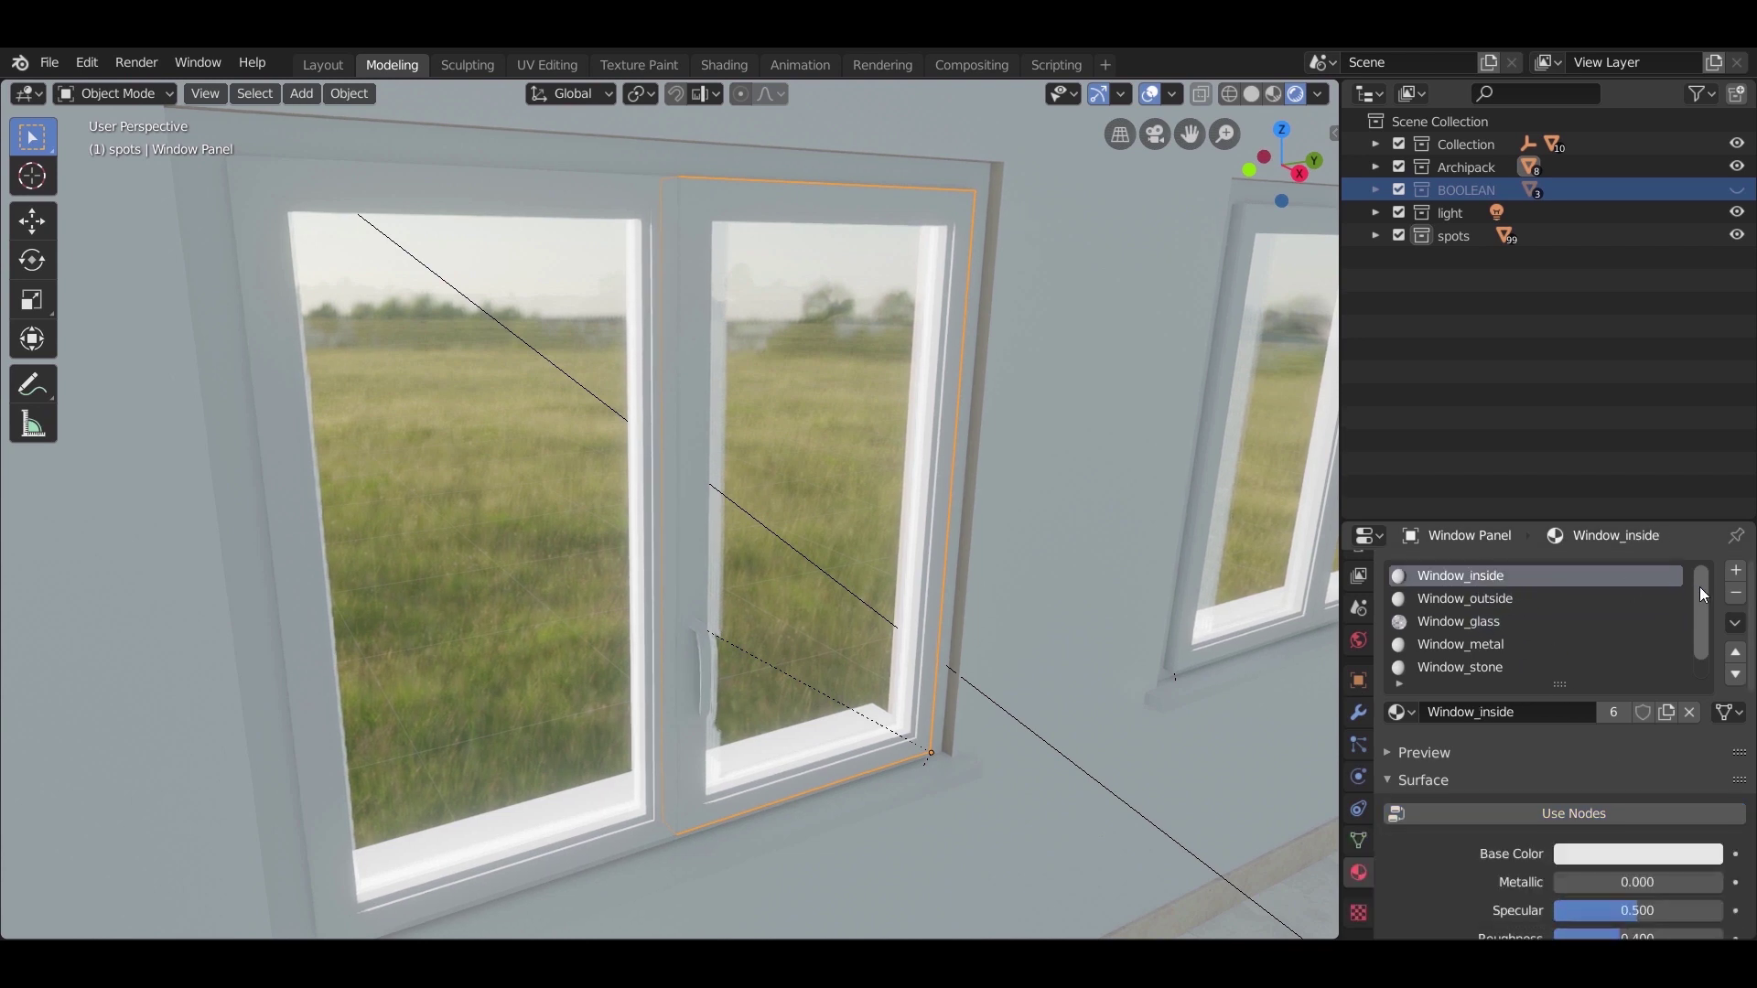
click(1736, 593)
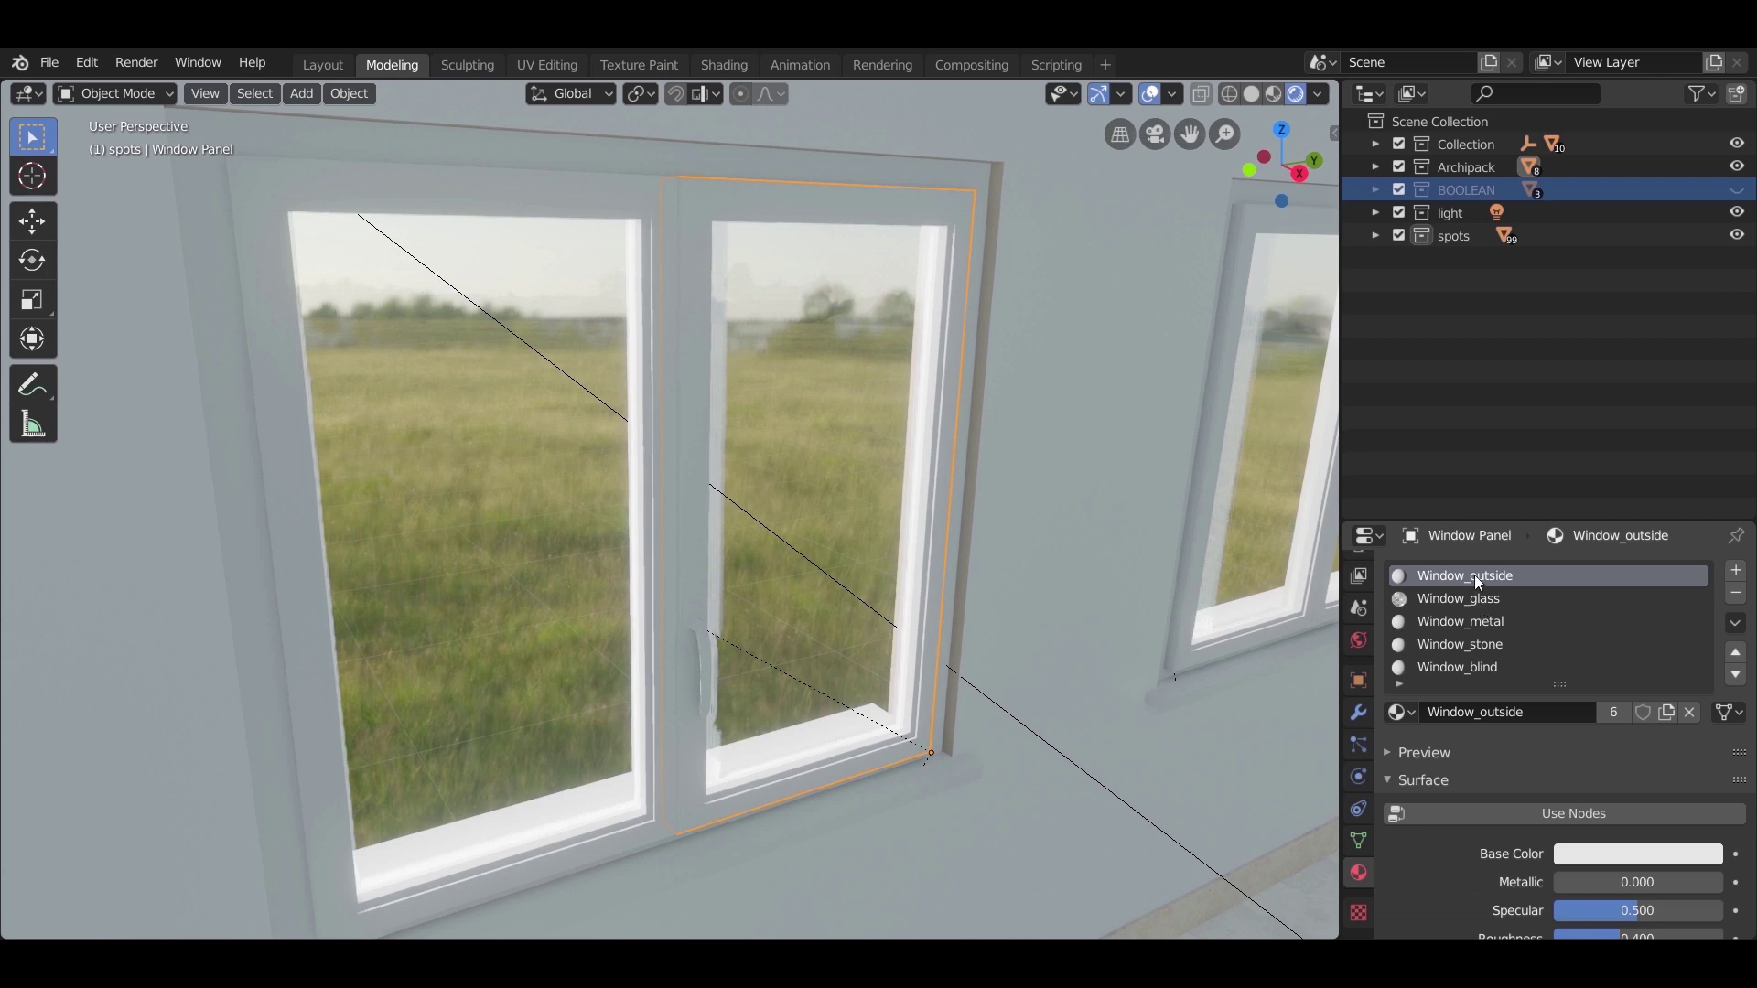
Step: Remove the Window_metal, Window_stone and Window_blind material slots from the window panel
click(1485, 623)
click(1727, 599)
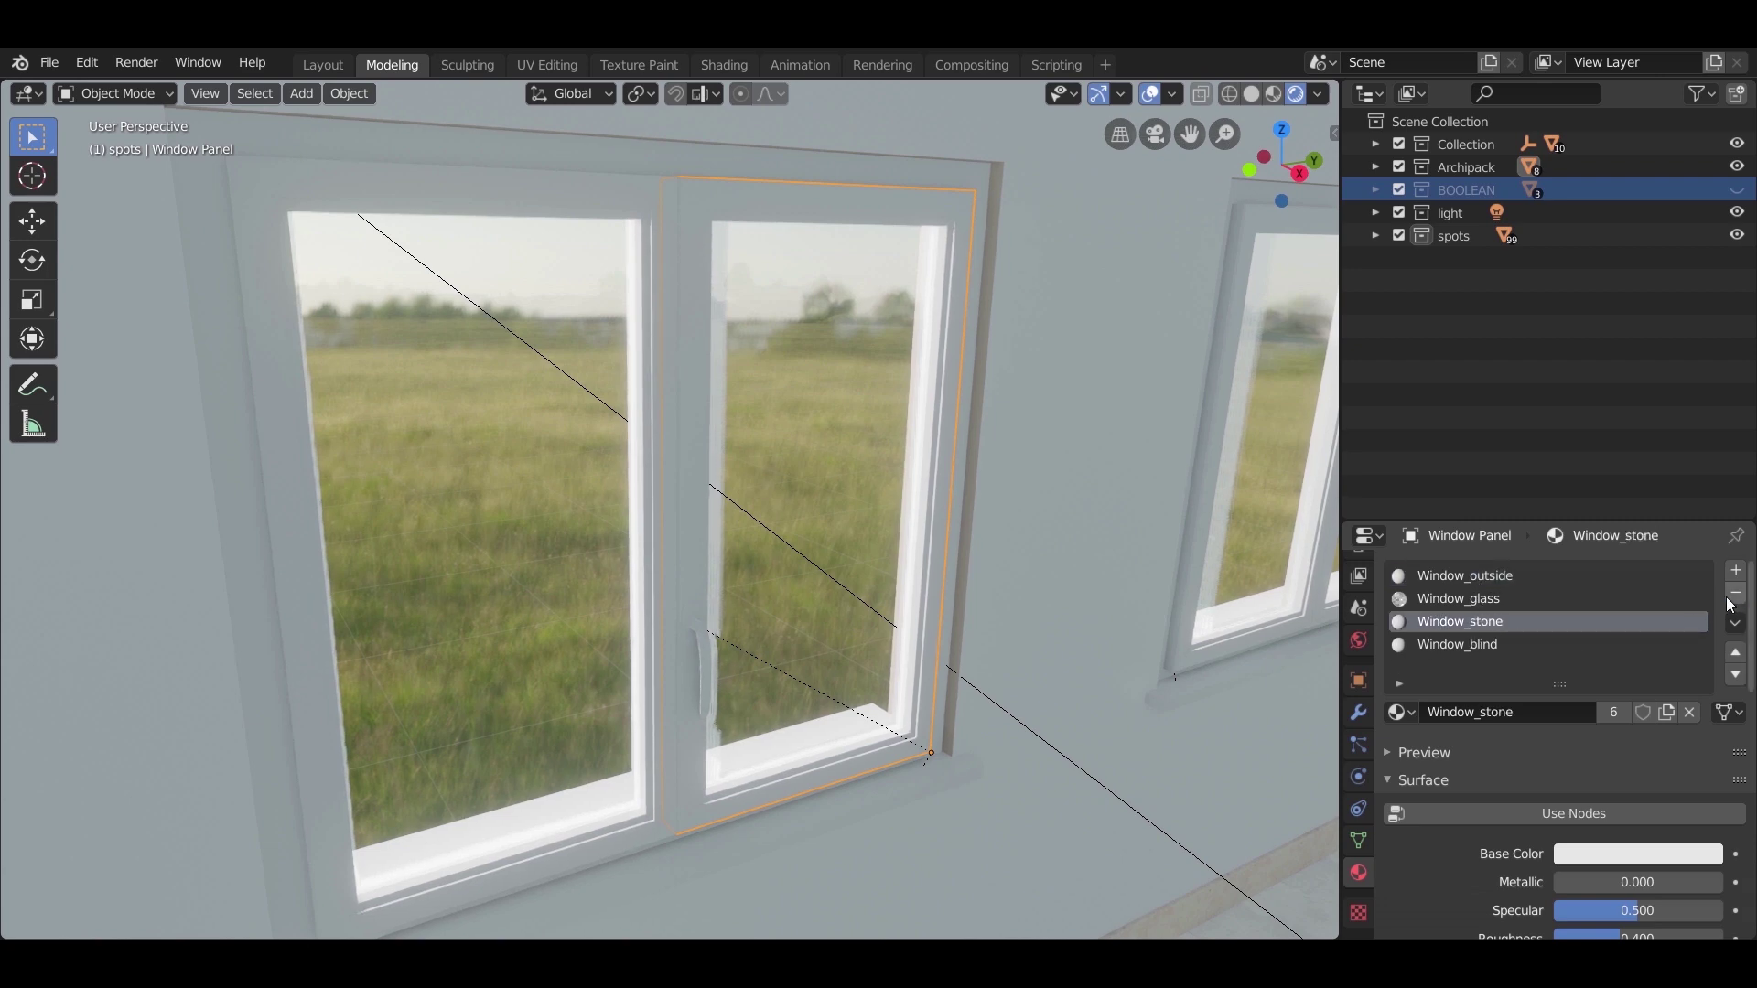
click(1728, 598)
click(1728, 598)
mouse_move(718, 704)
middle_down()
mouse_move(805, 690)
mouse_move(992, 728)
mouse_move(736, 716)
middle_up()
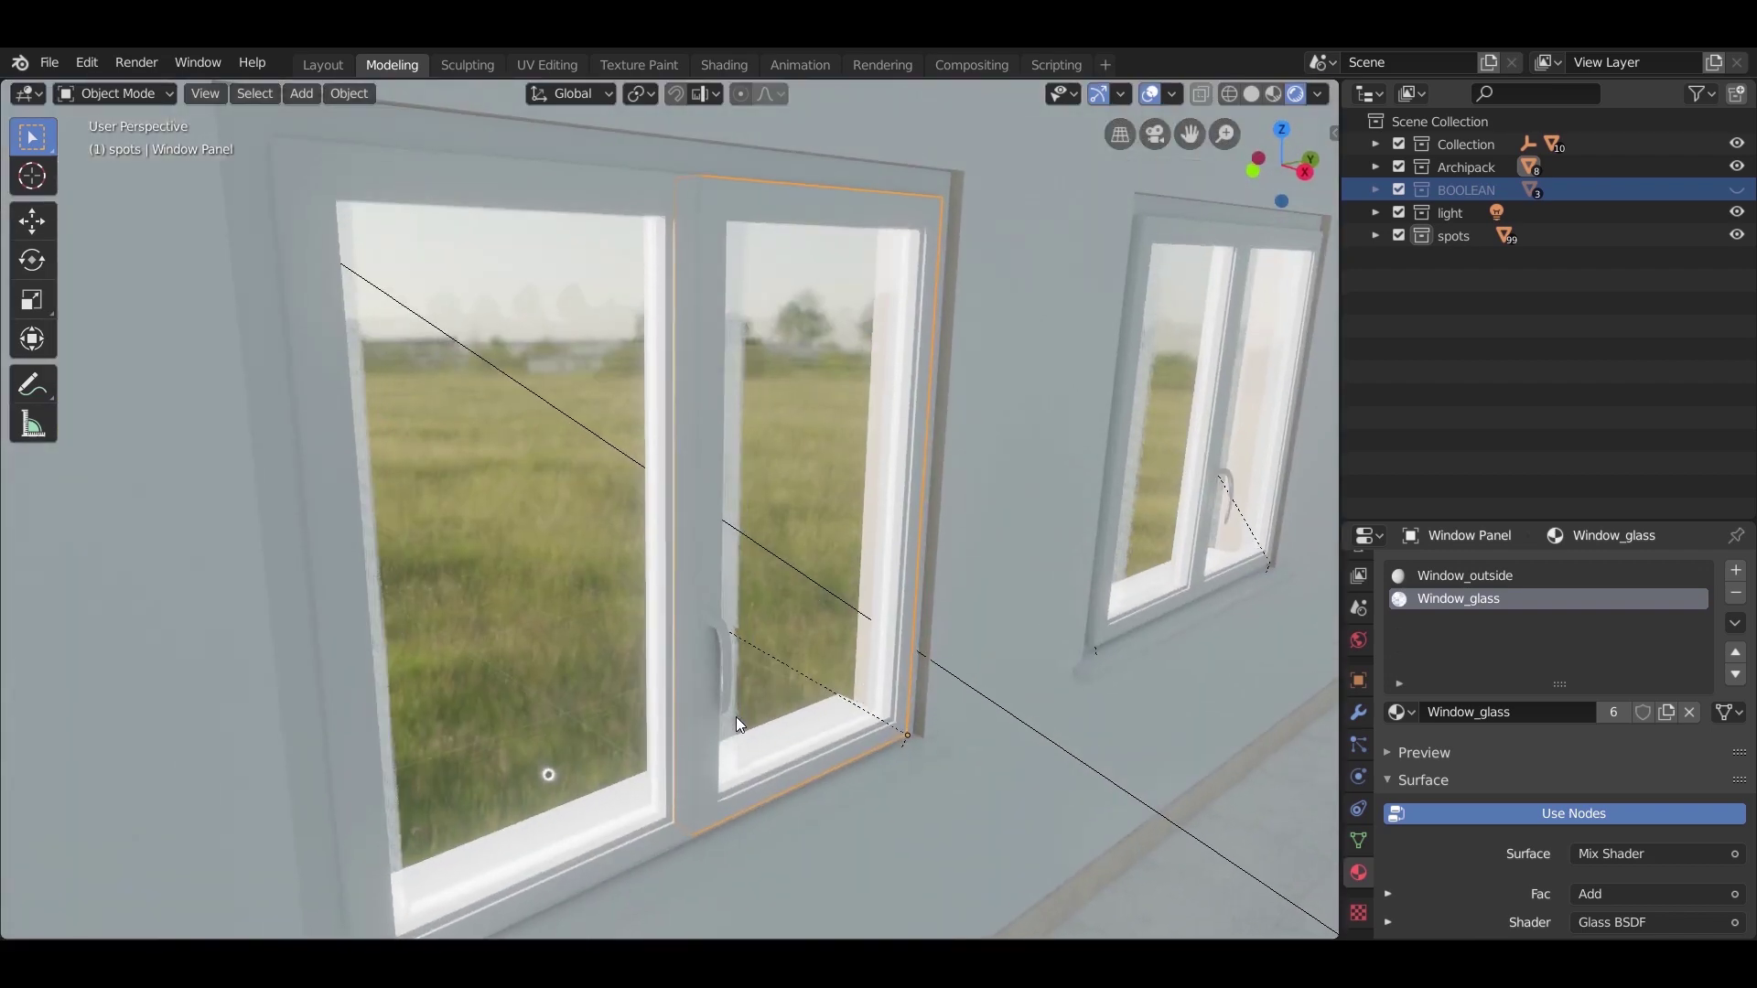
Step: Select the Window_outside material and split the viewport to open a Shader Editor beside it
click(1431, 576)
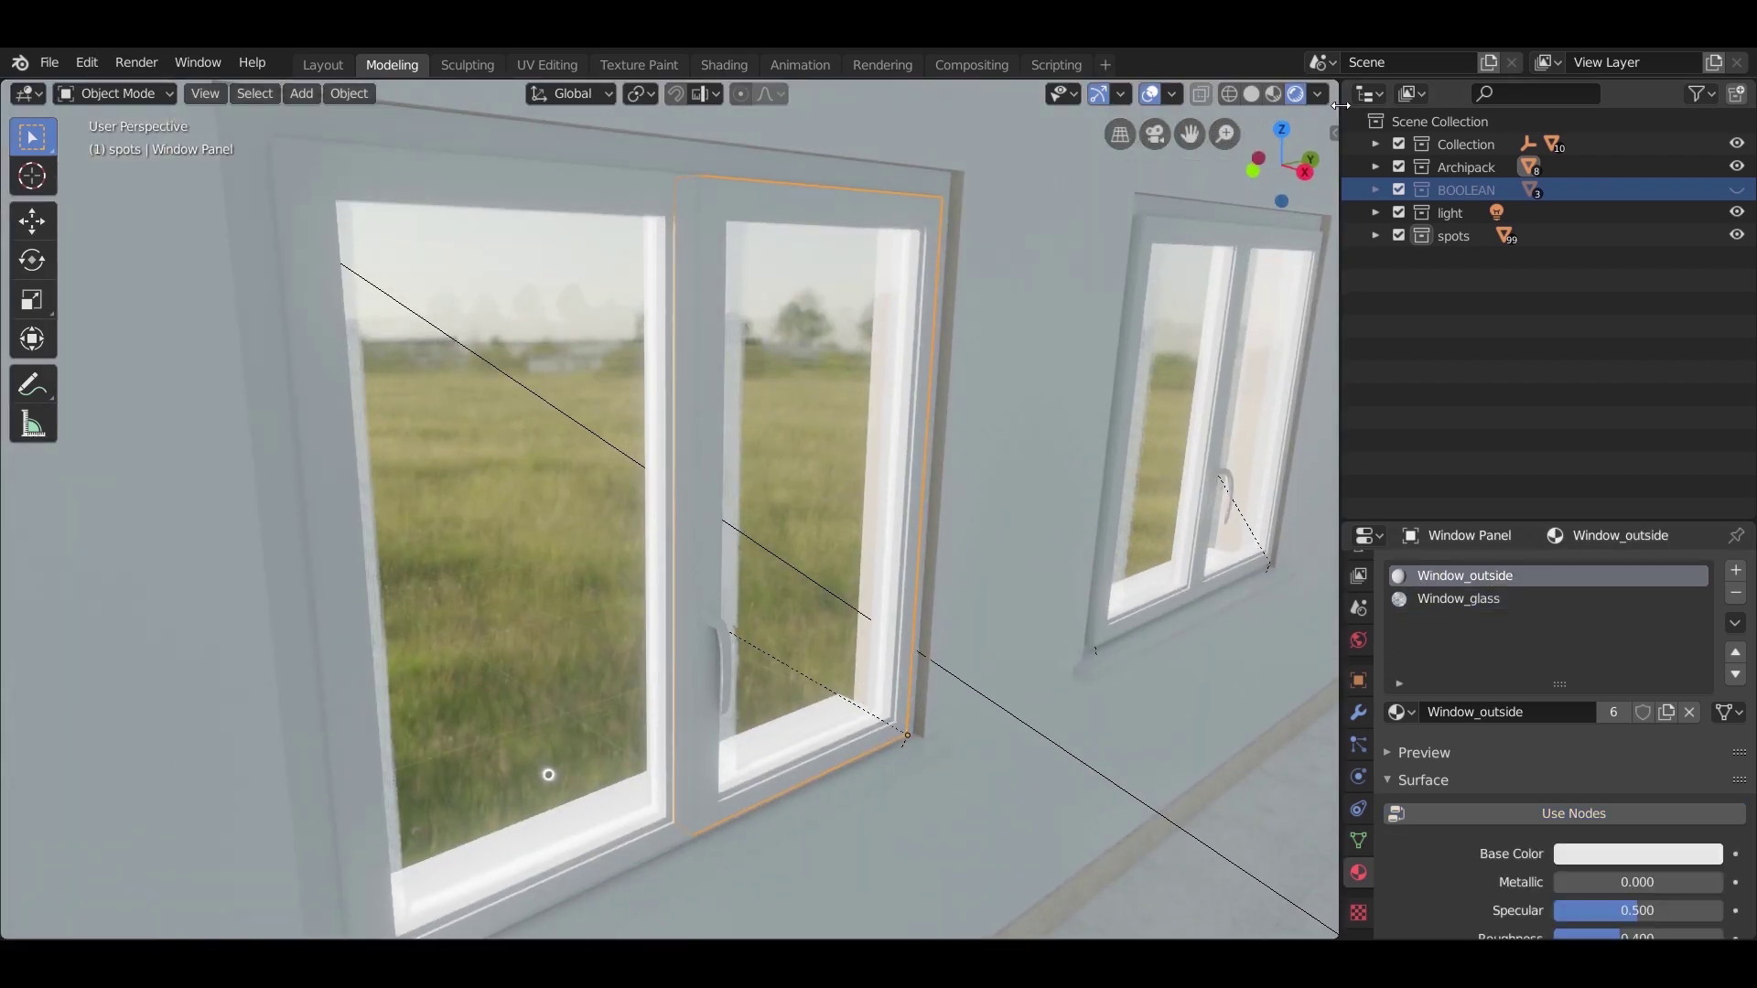
drag(1341, 104, 1097, 91)
click(1126, 93)
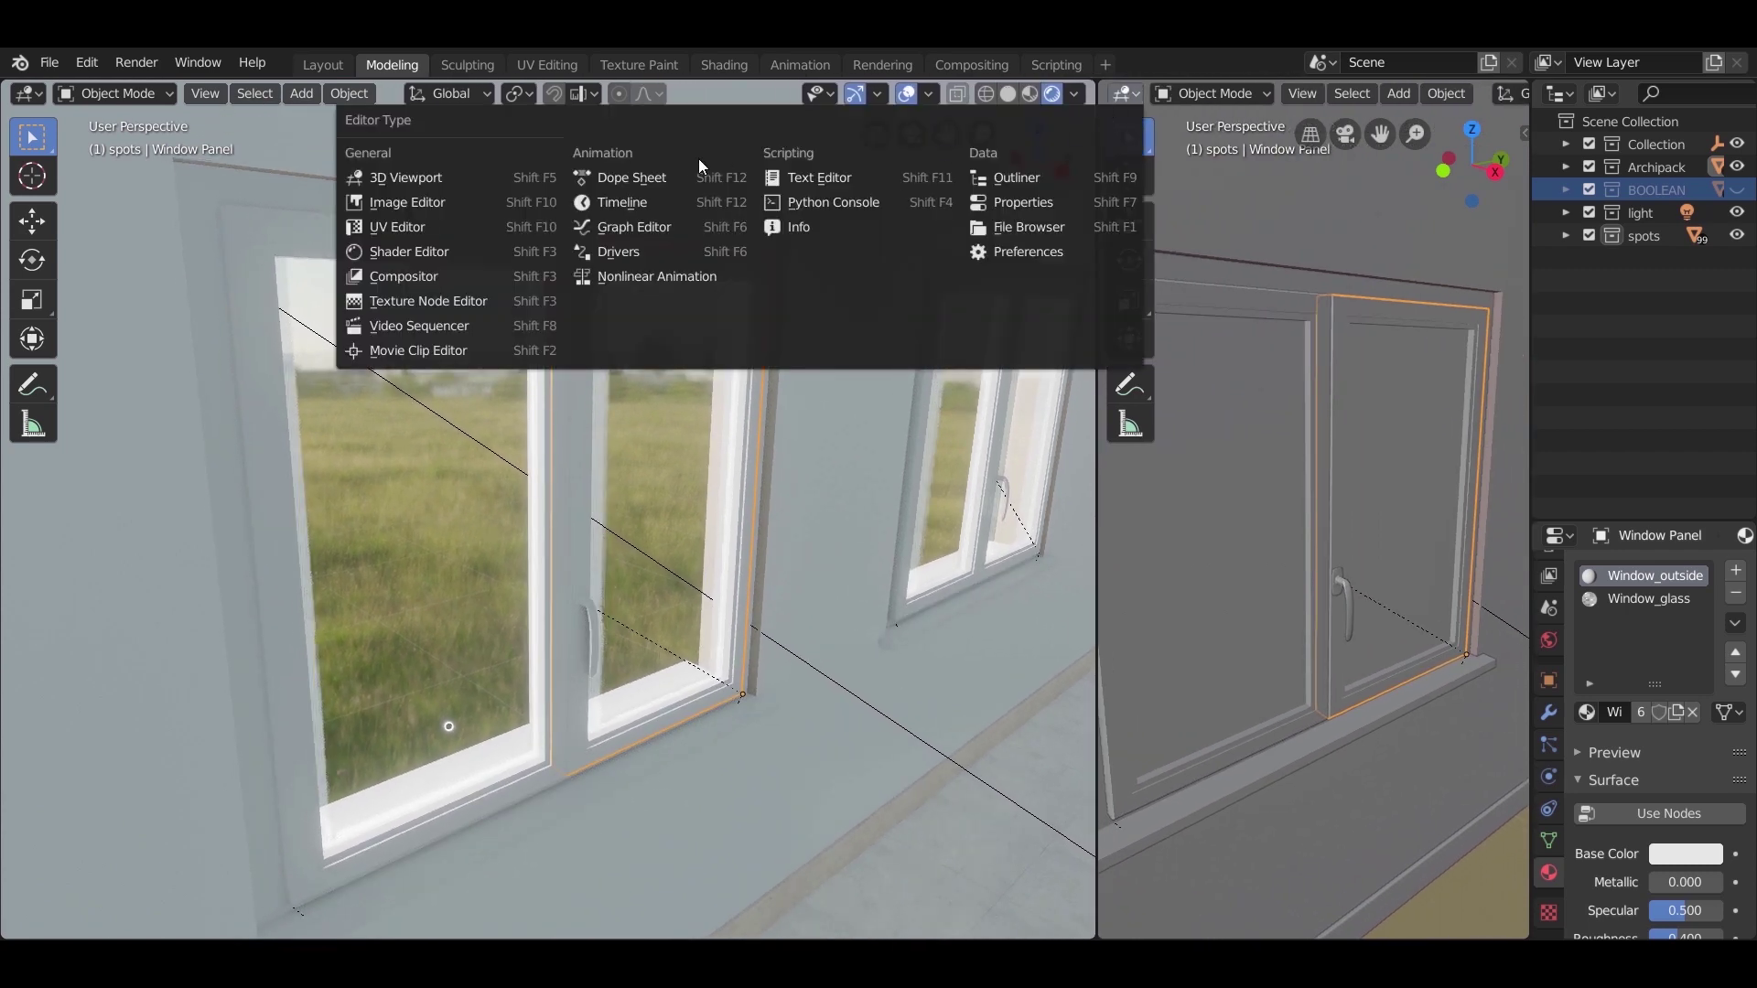
click(475, 249)
key(n)
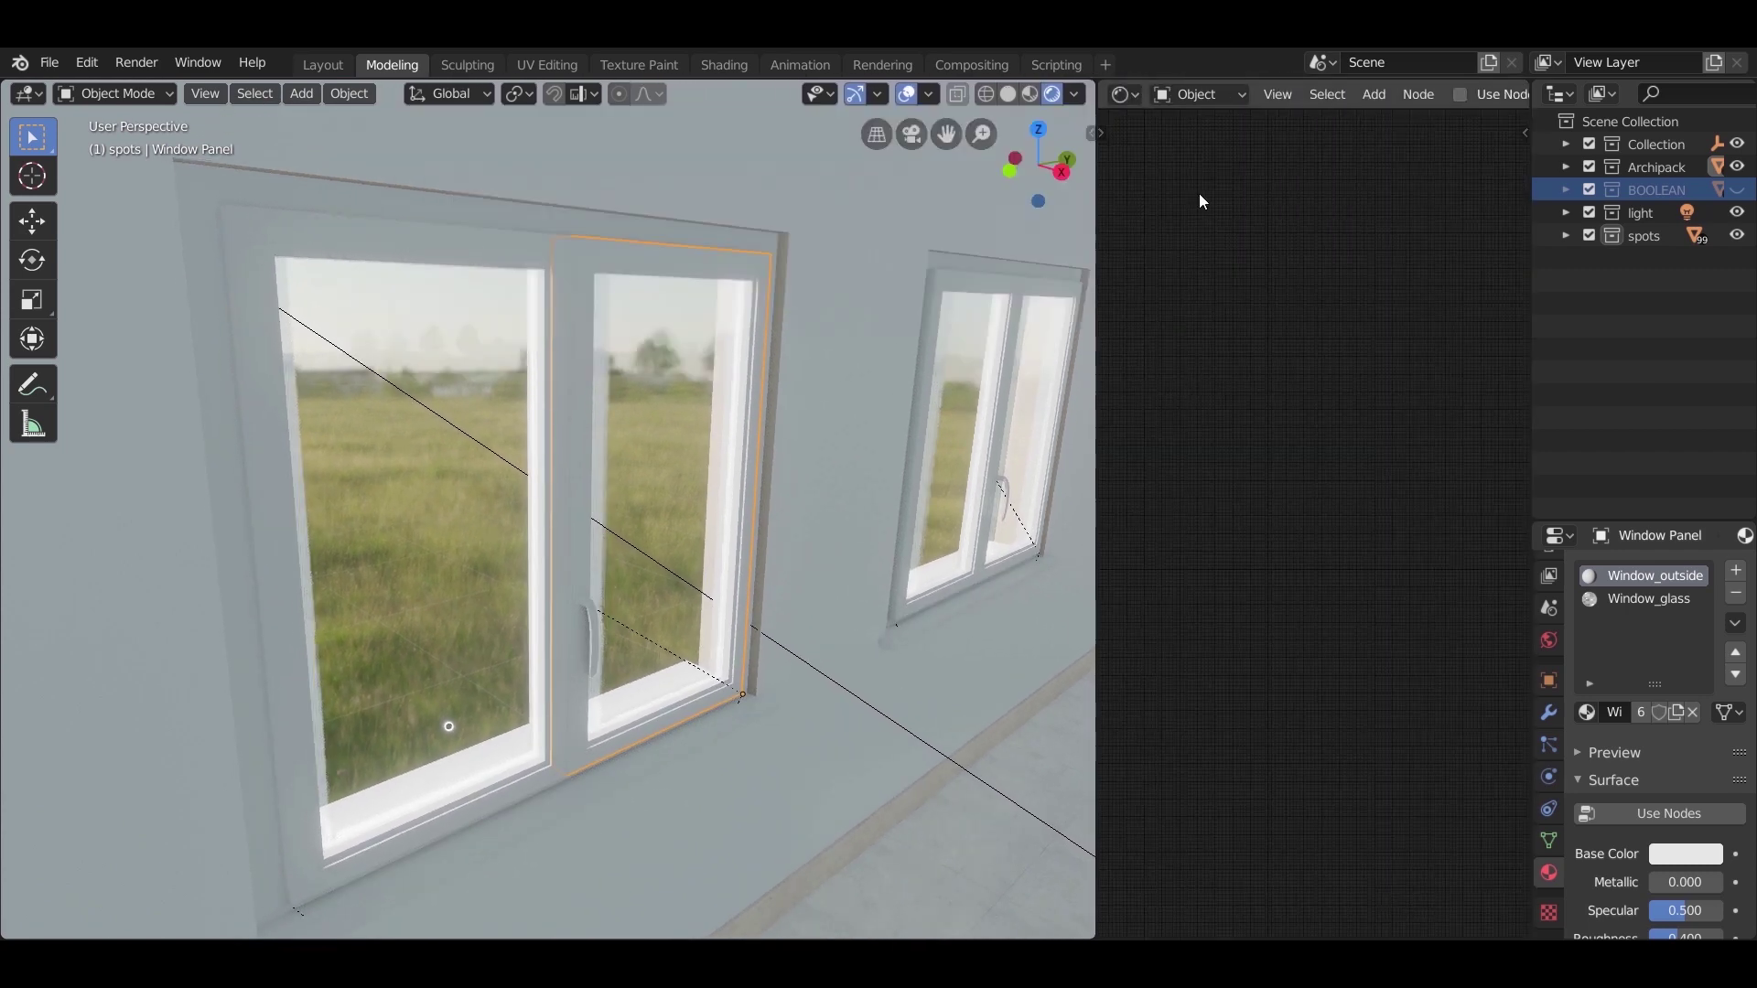
Step: Enable nodes for the Window_outside material and add an Image Texture node beside the Principled BSDF
click(1459, 95)
scroll(1240, 560, up, 4)
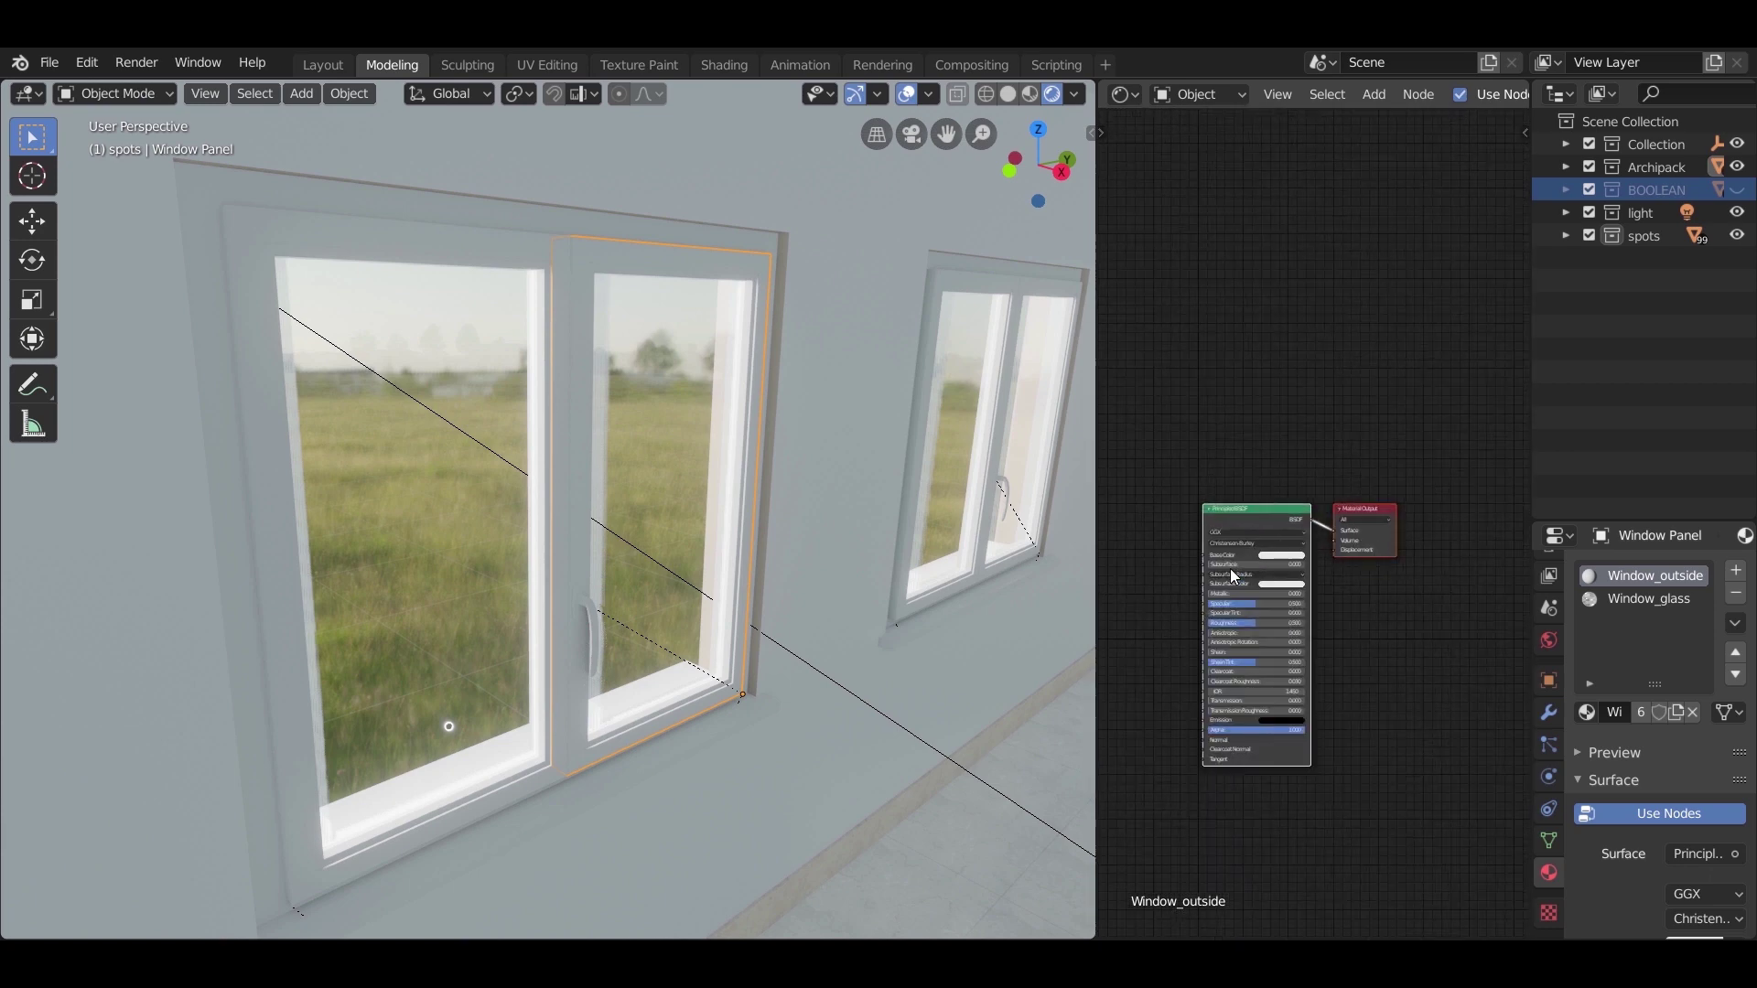
scroll(1230, 568, up, 1)
middle_drag(1160, 561, 1150, 485)
scroll(1310, 503, up, 4)
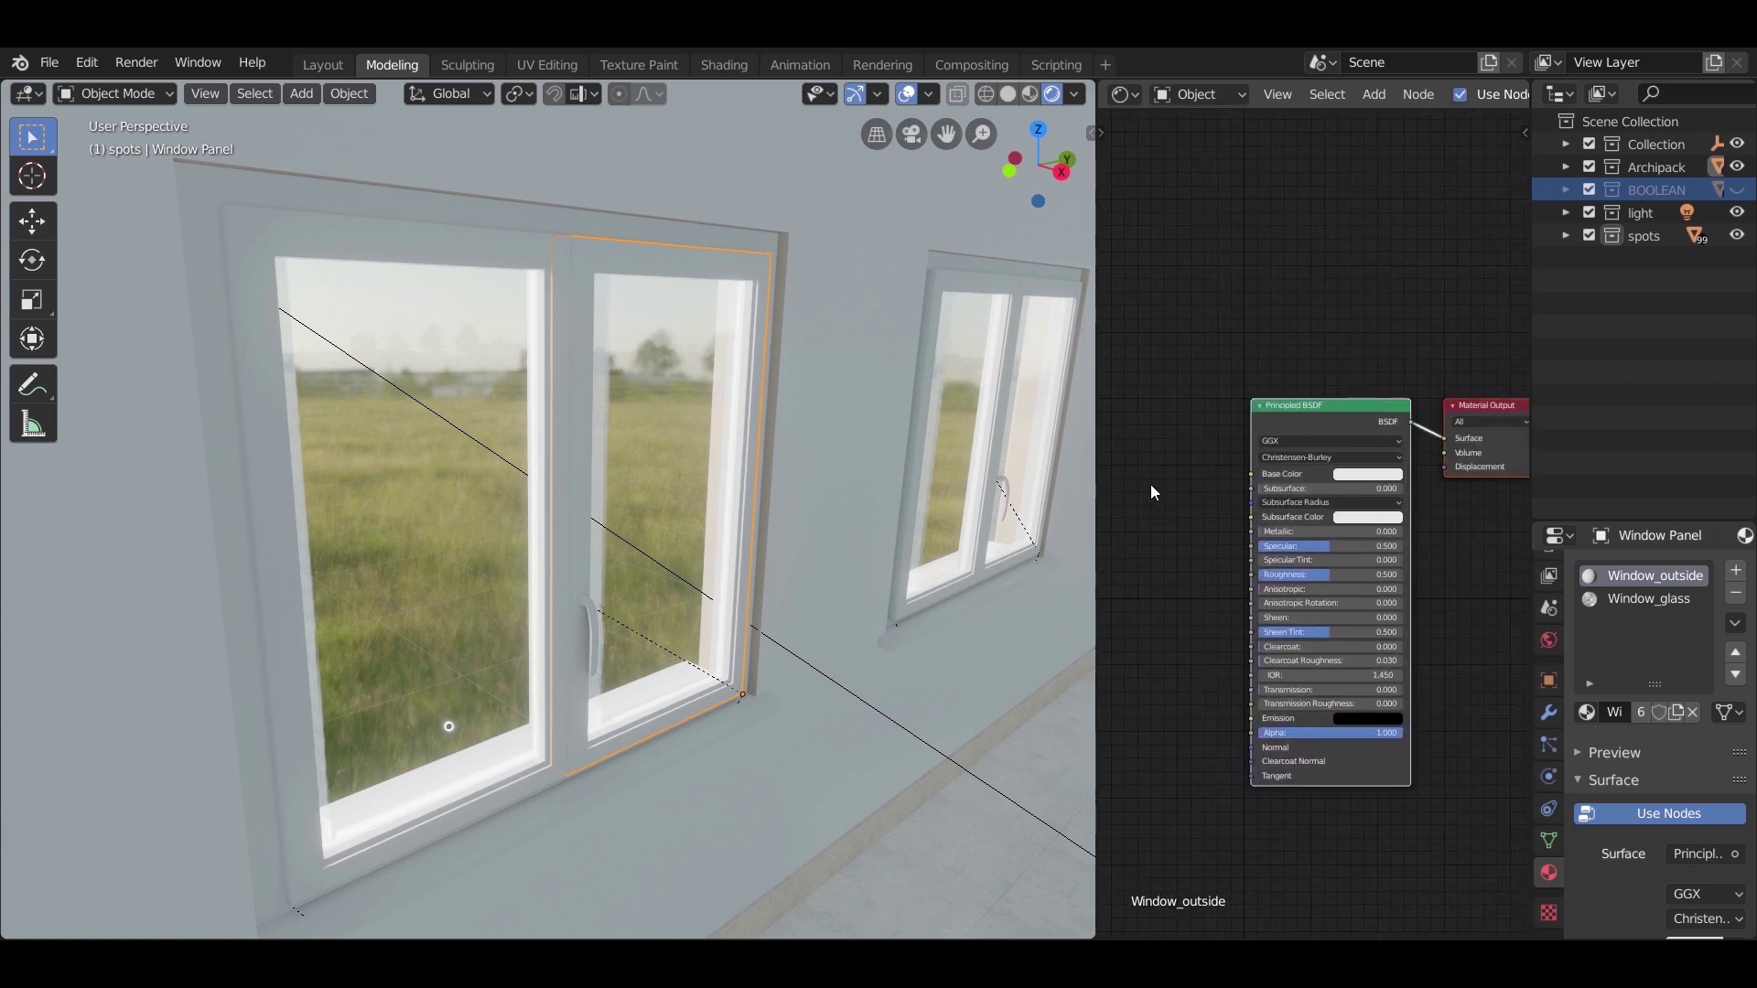
key(shift+a)
mouse_move(1129, 490)
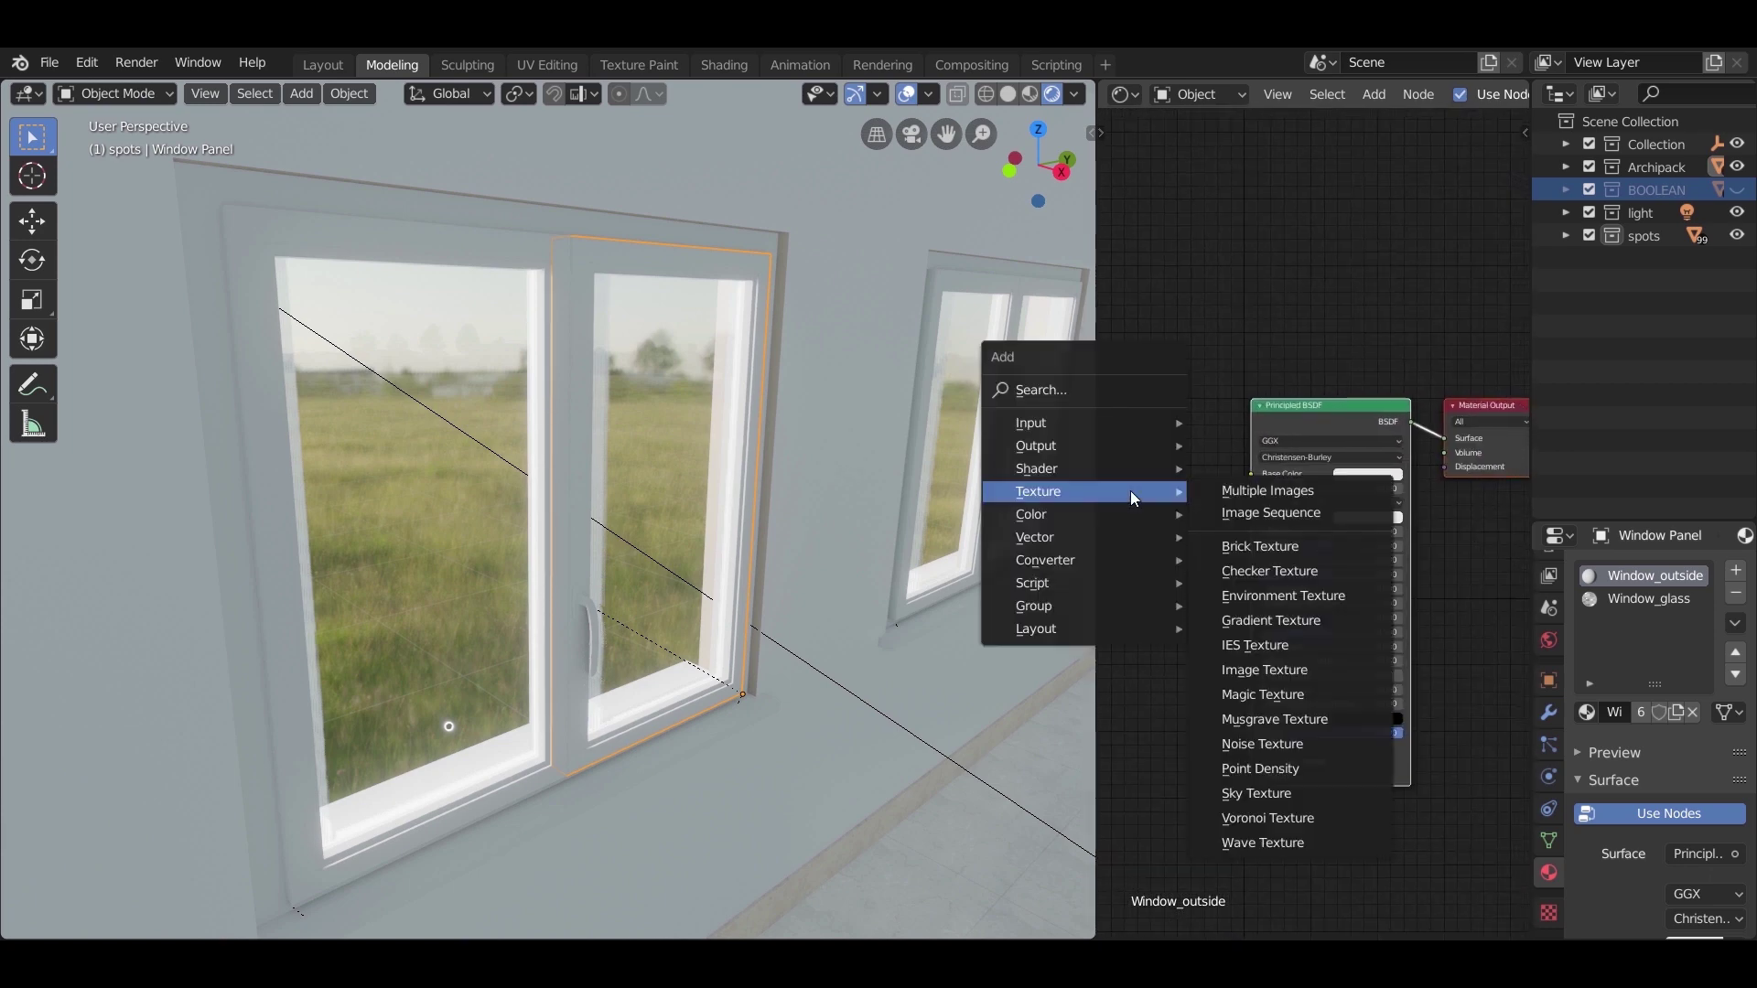
click(1278, 669)
click(1139, 416)
scroll(1301, 330, down, 2)
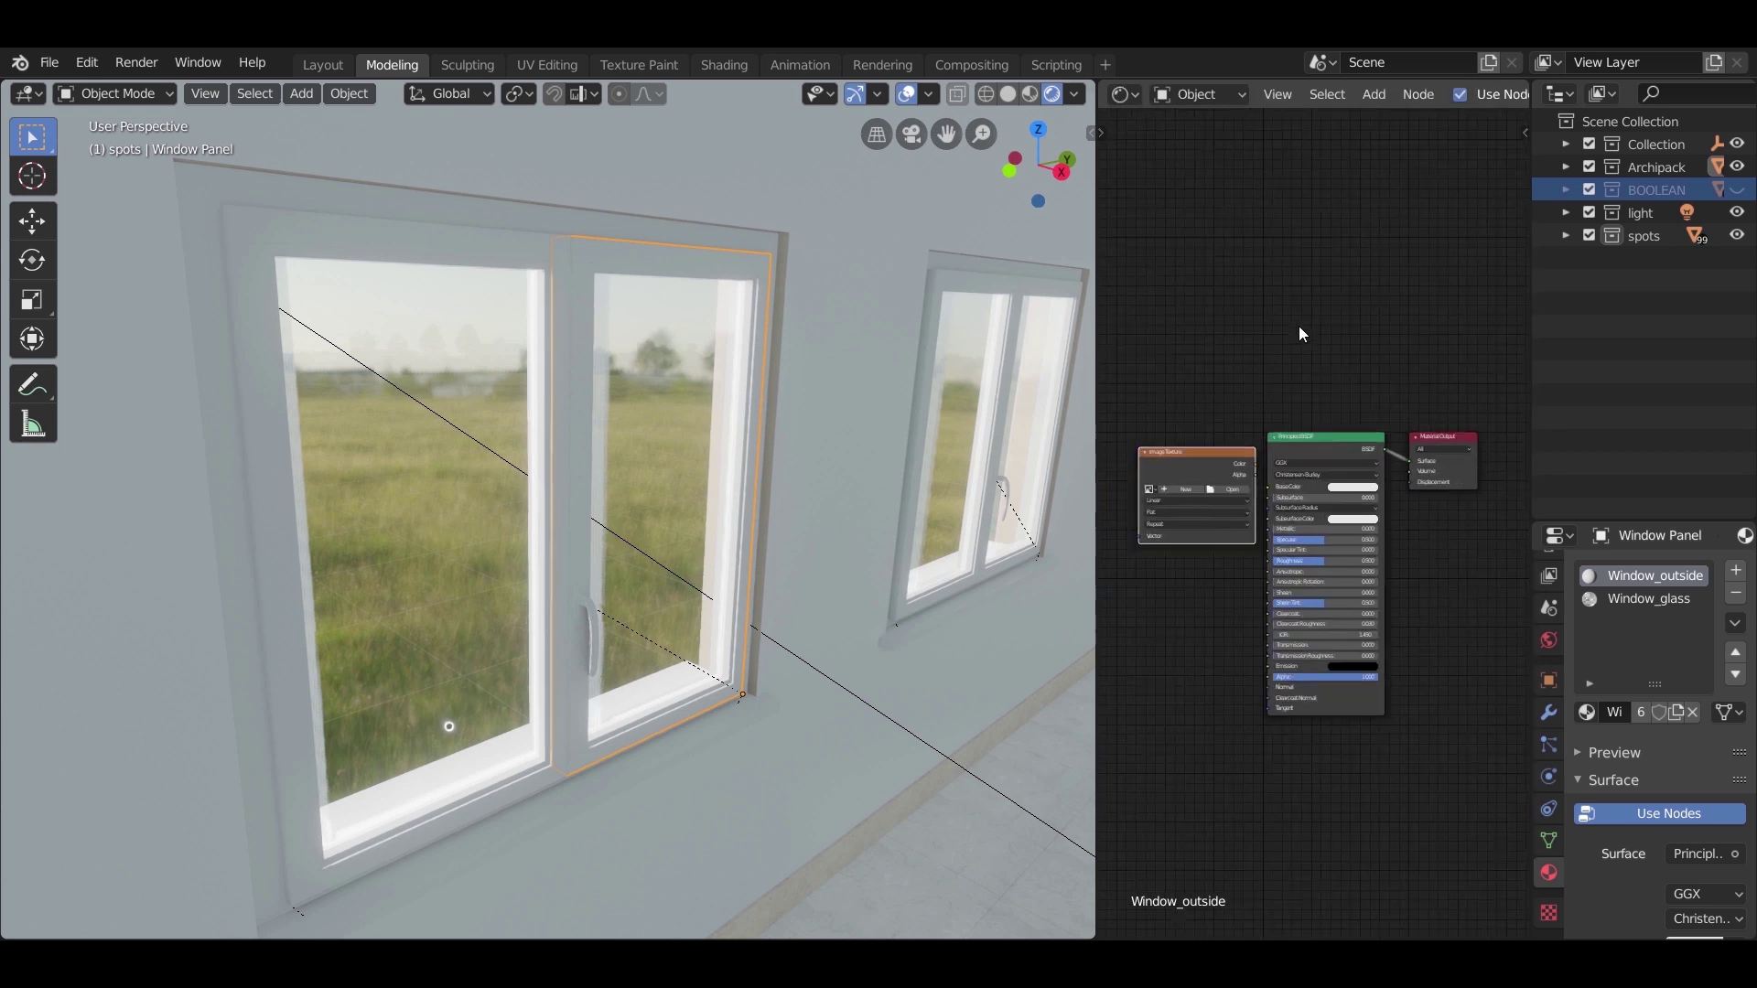
Step: Load oak_natural.png from the Wood texture folder into the Image Texture node of the Window_outside material
middle_drag(1303, 334, 1374, 331)
scroll(1342, 429, up, 2)
click(1316, 471)
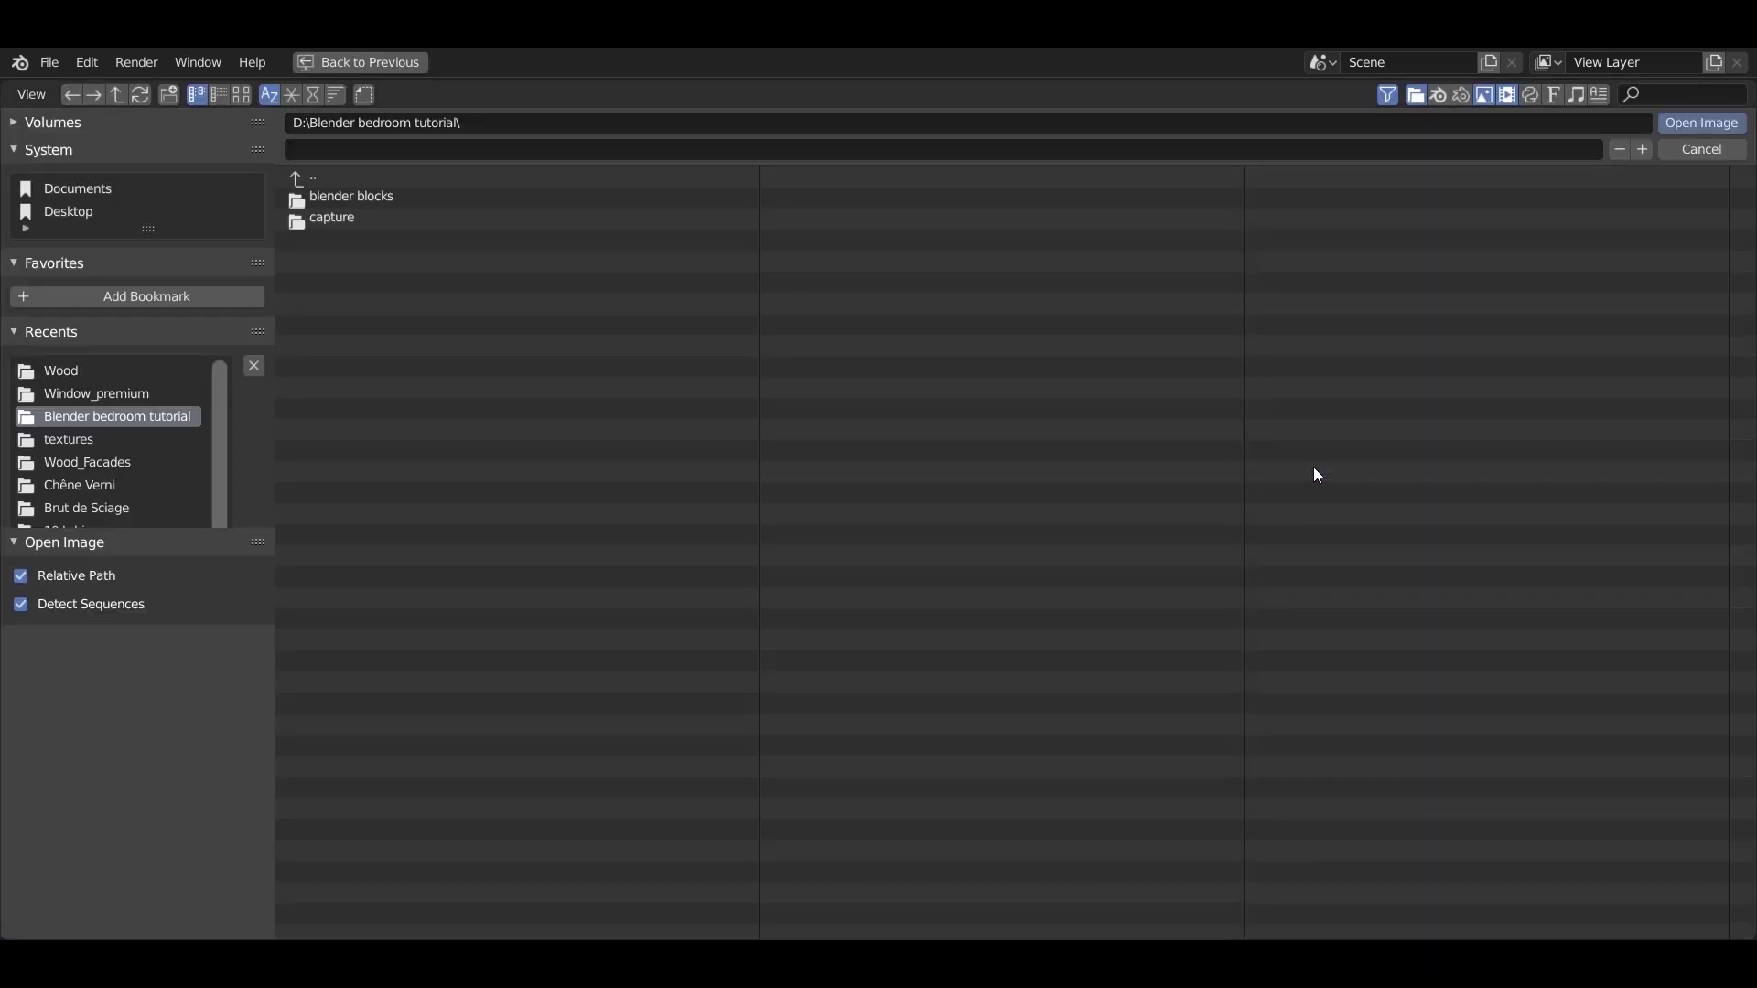
click(62, 370)
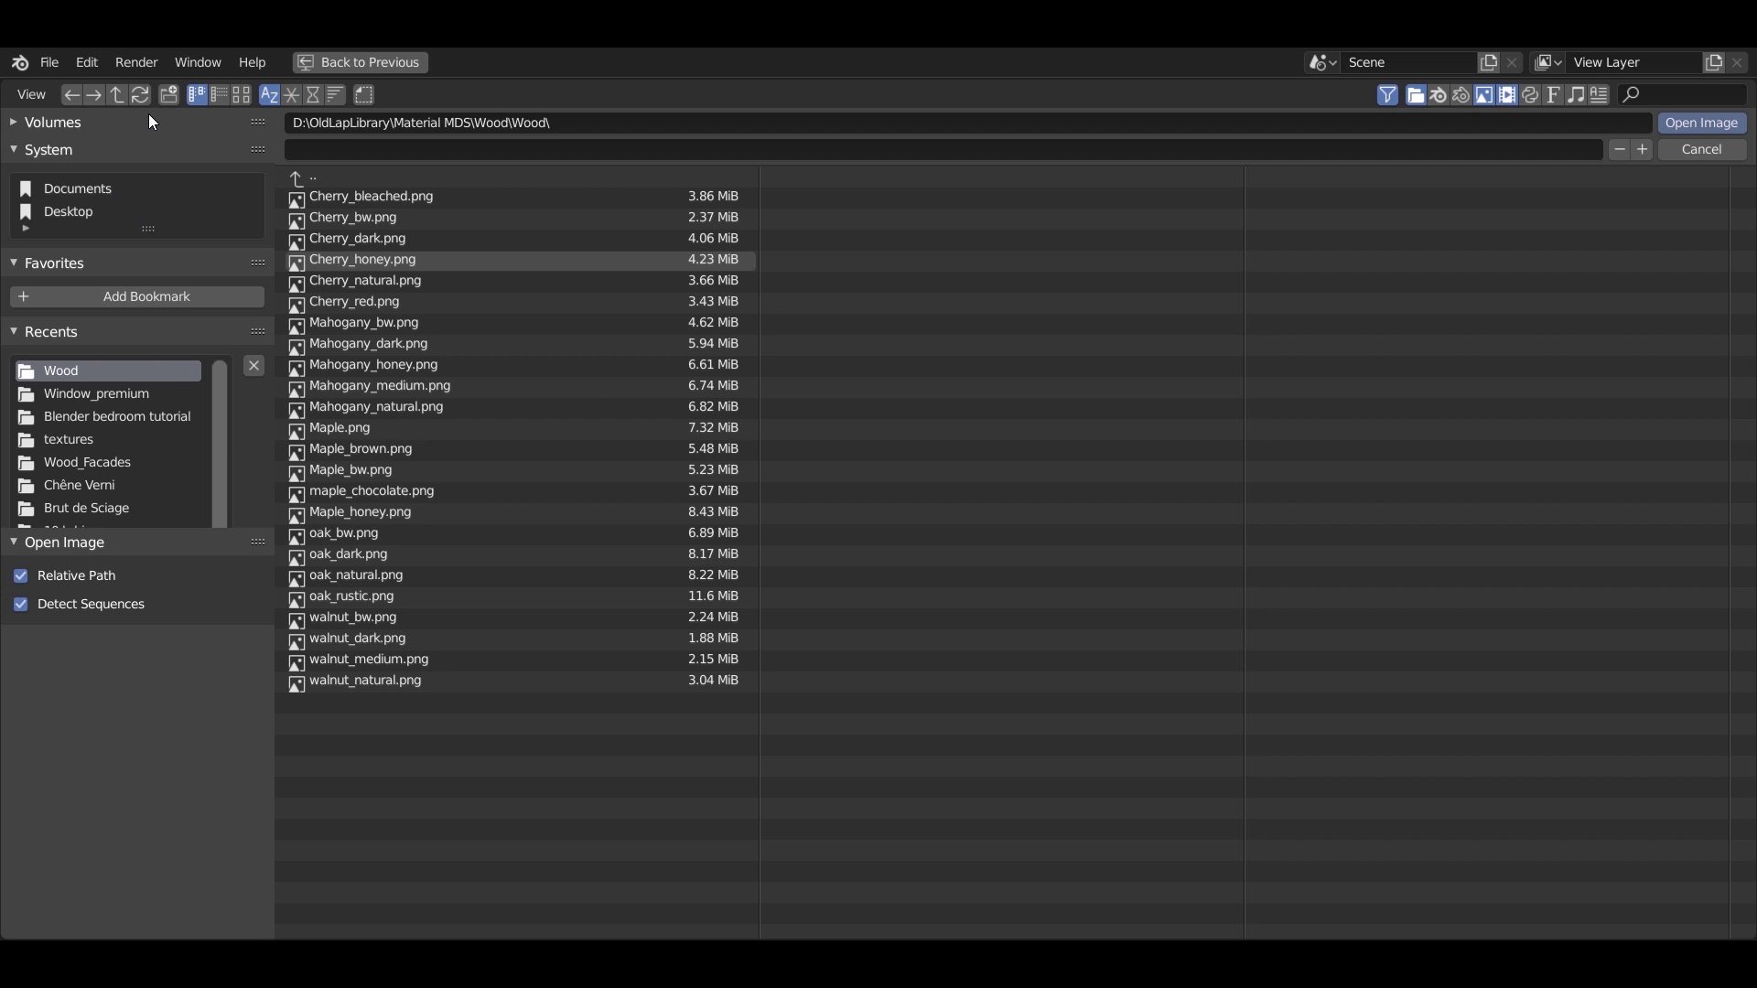
click(241, 95)
click(810, 600)
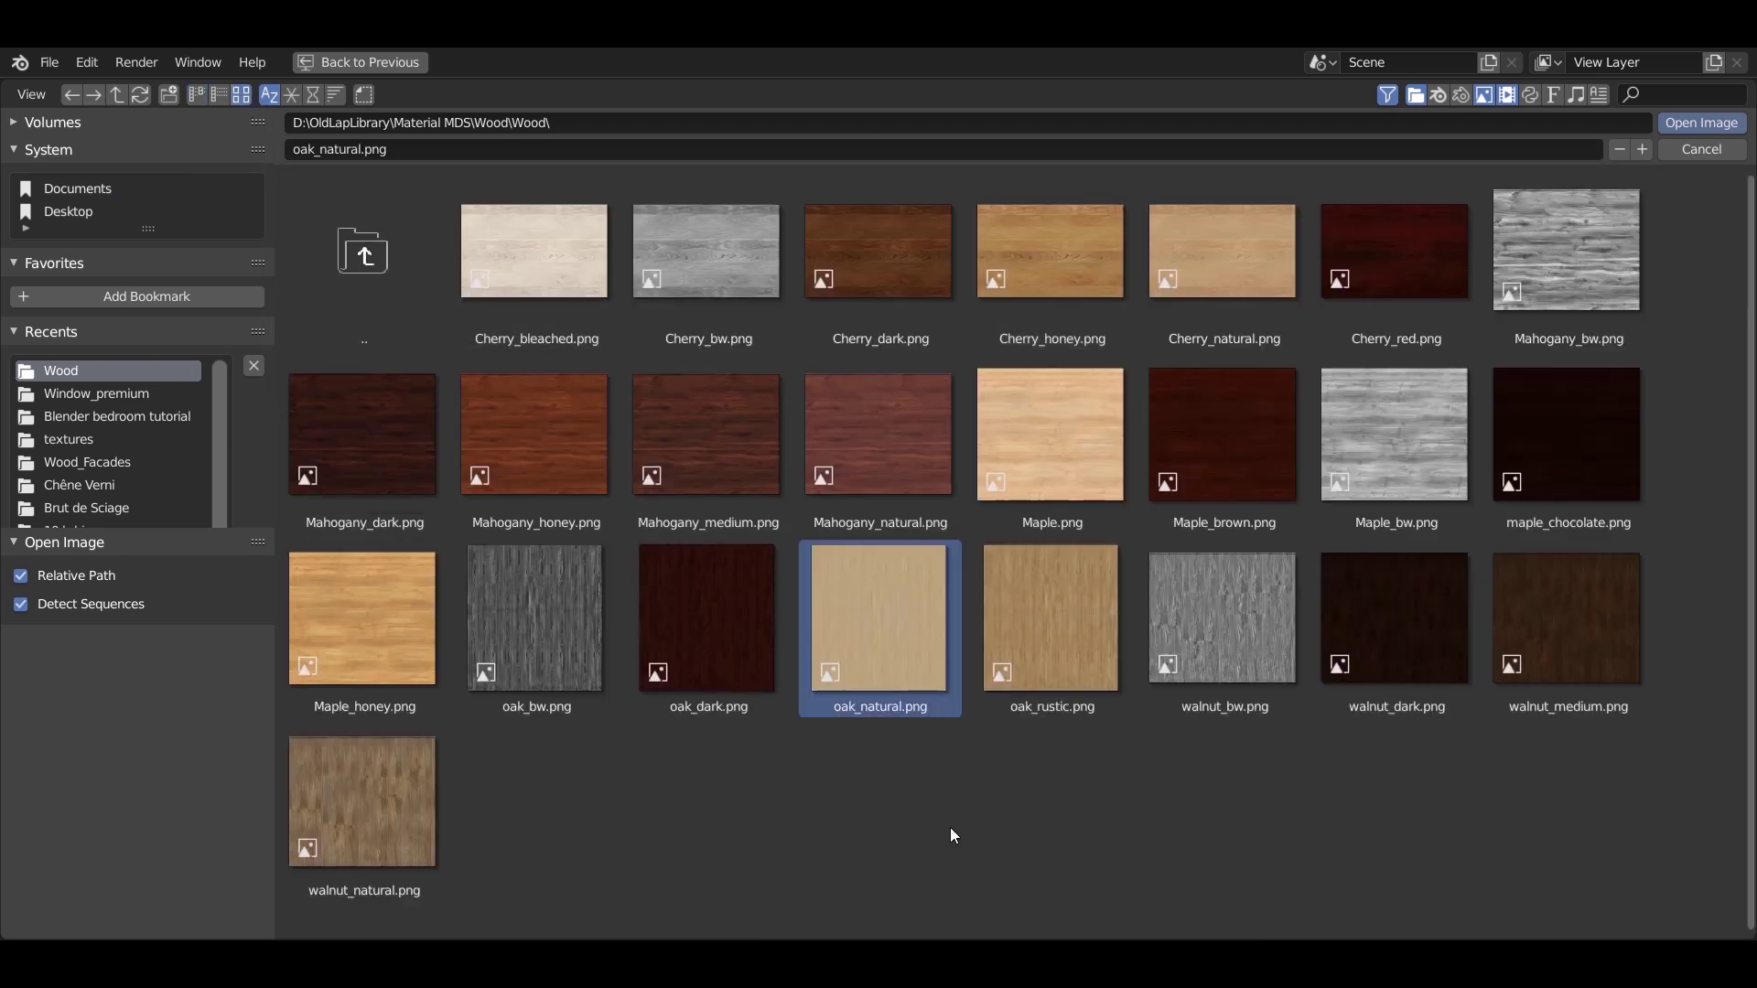
double_click(912, 645)
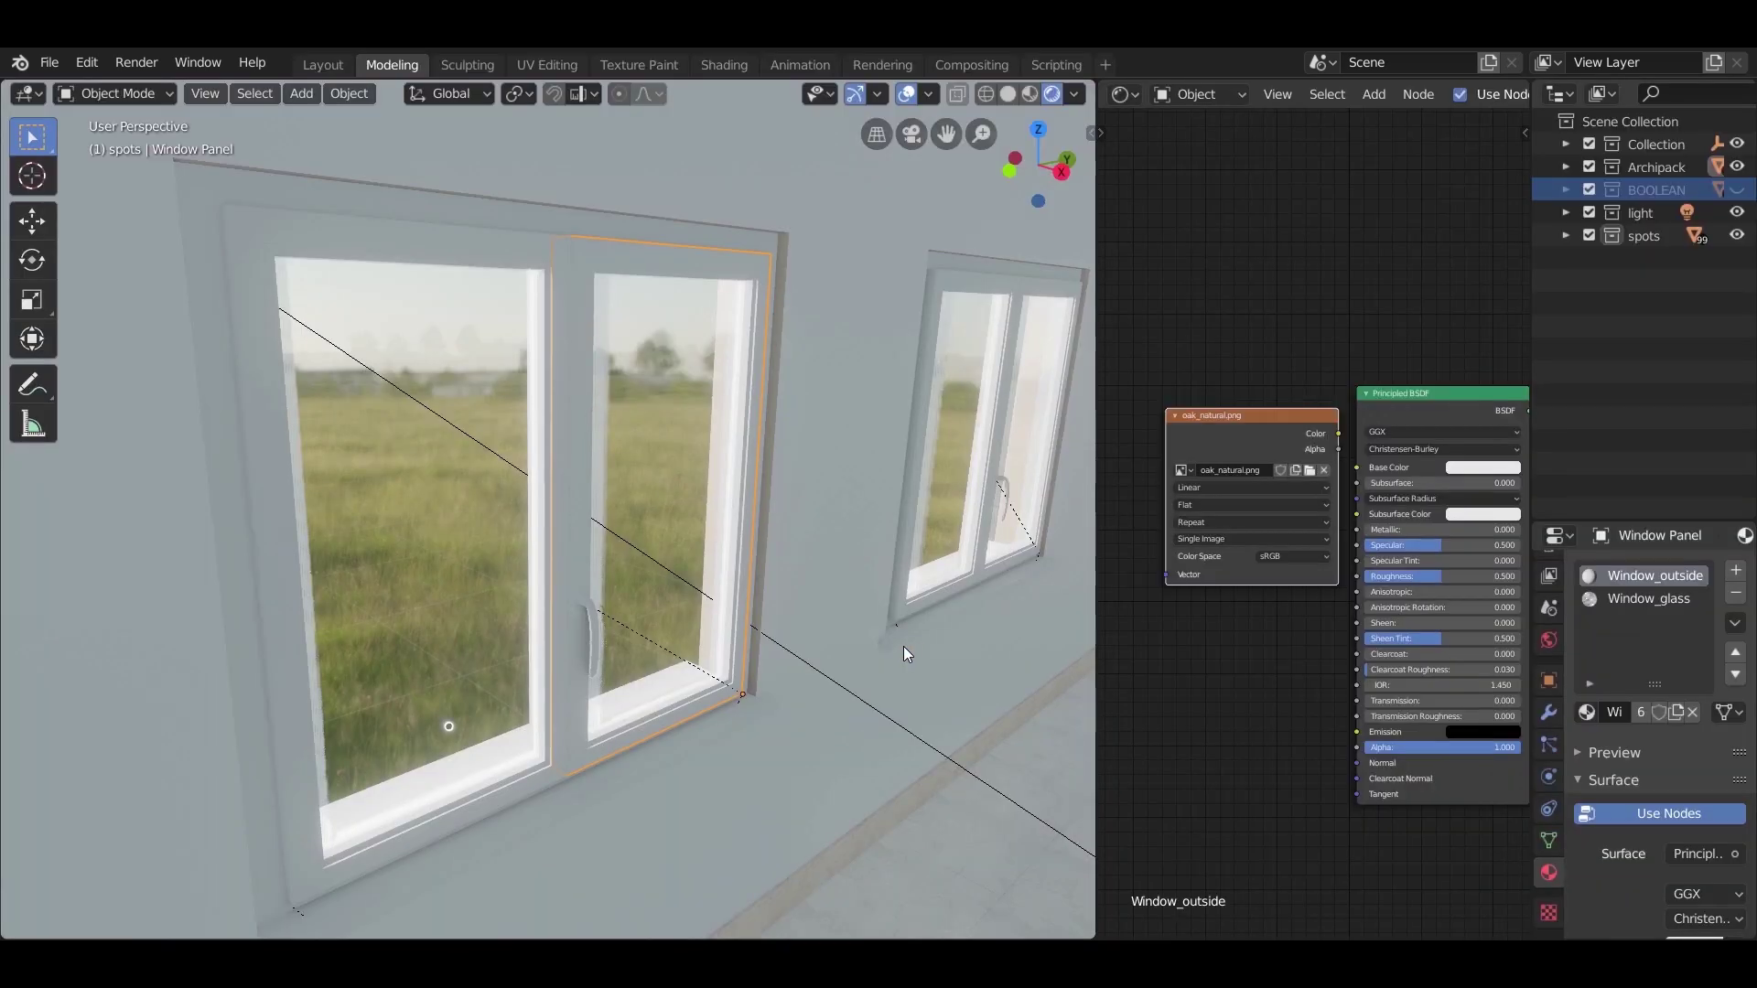
Step: Connect the oak texture's color output to the Principled BSDF's base color and check the near window
scroll(1321, 428, up, 2)
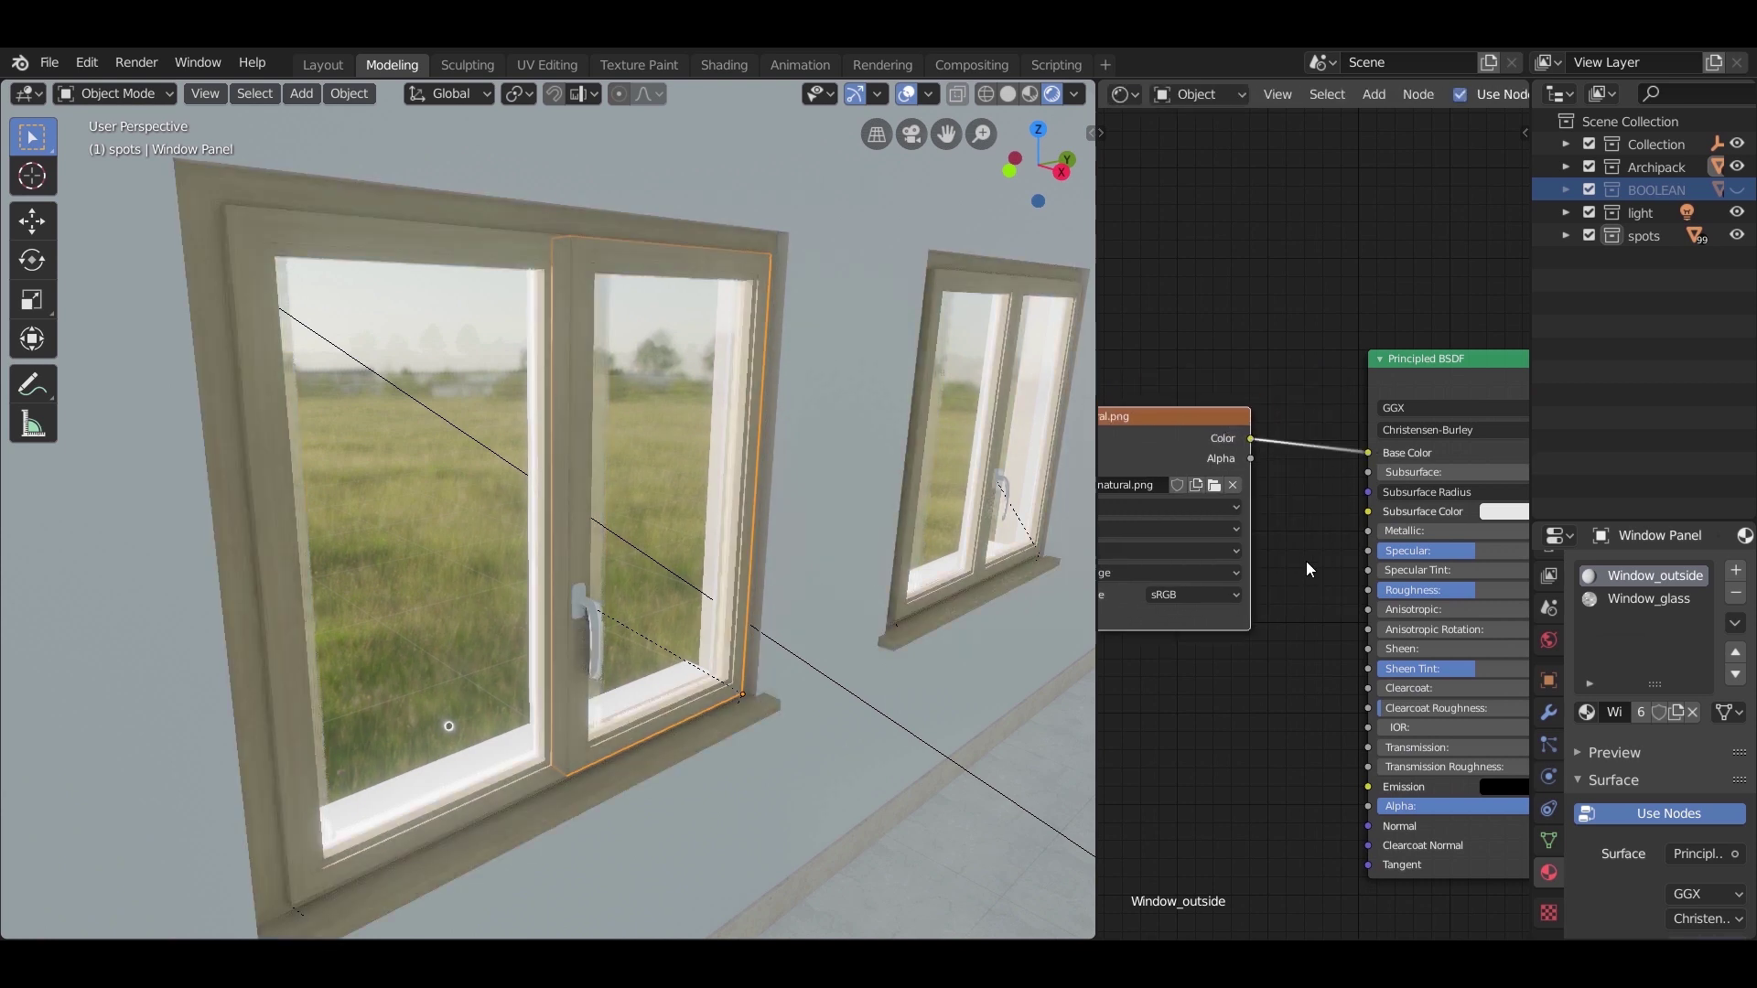
middle_drag(660, 758, 527, 783)
middle_drag(603, 727, 481, 722)
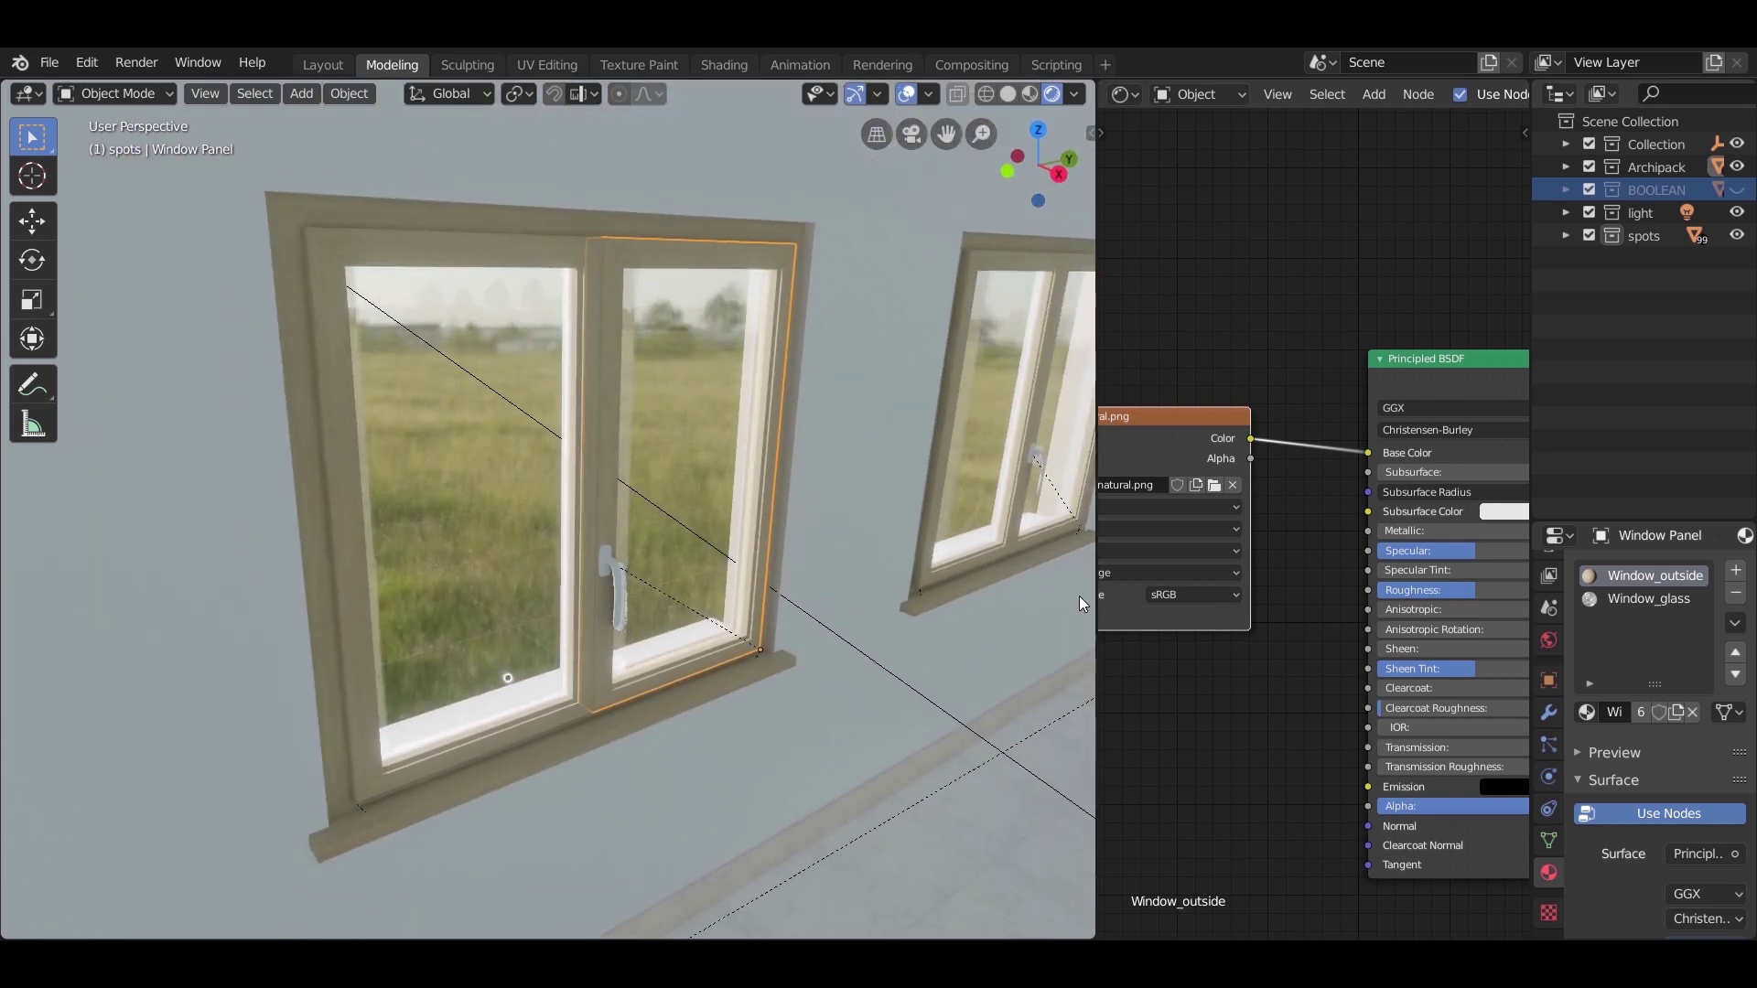
Step: Move the Material Output node farther away and add a Glossy BSDF node below the shader link
scroll(1260, 291, down, 4)
middle_drag(1260, 291, 959, 280)
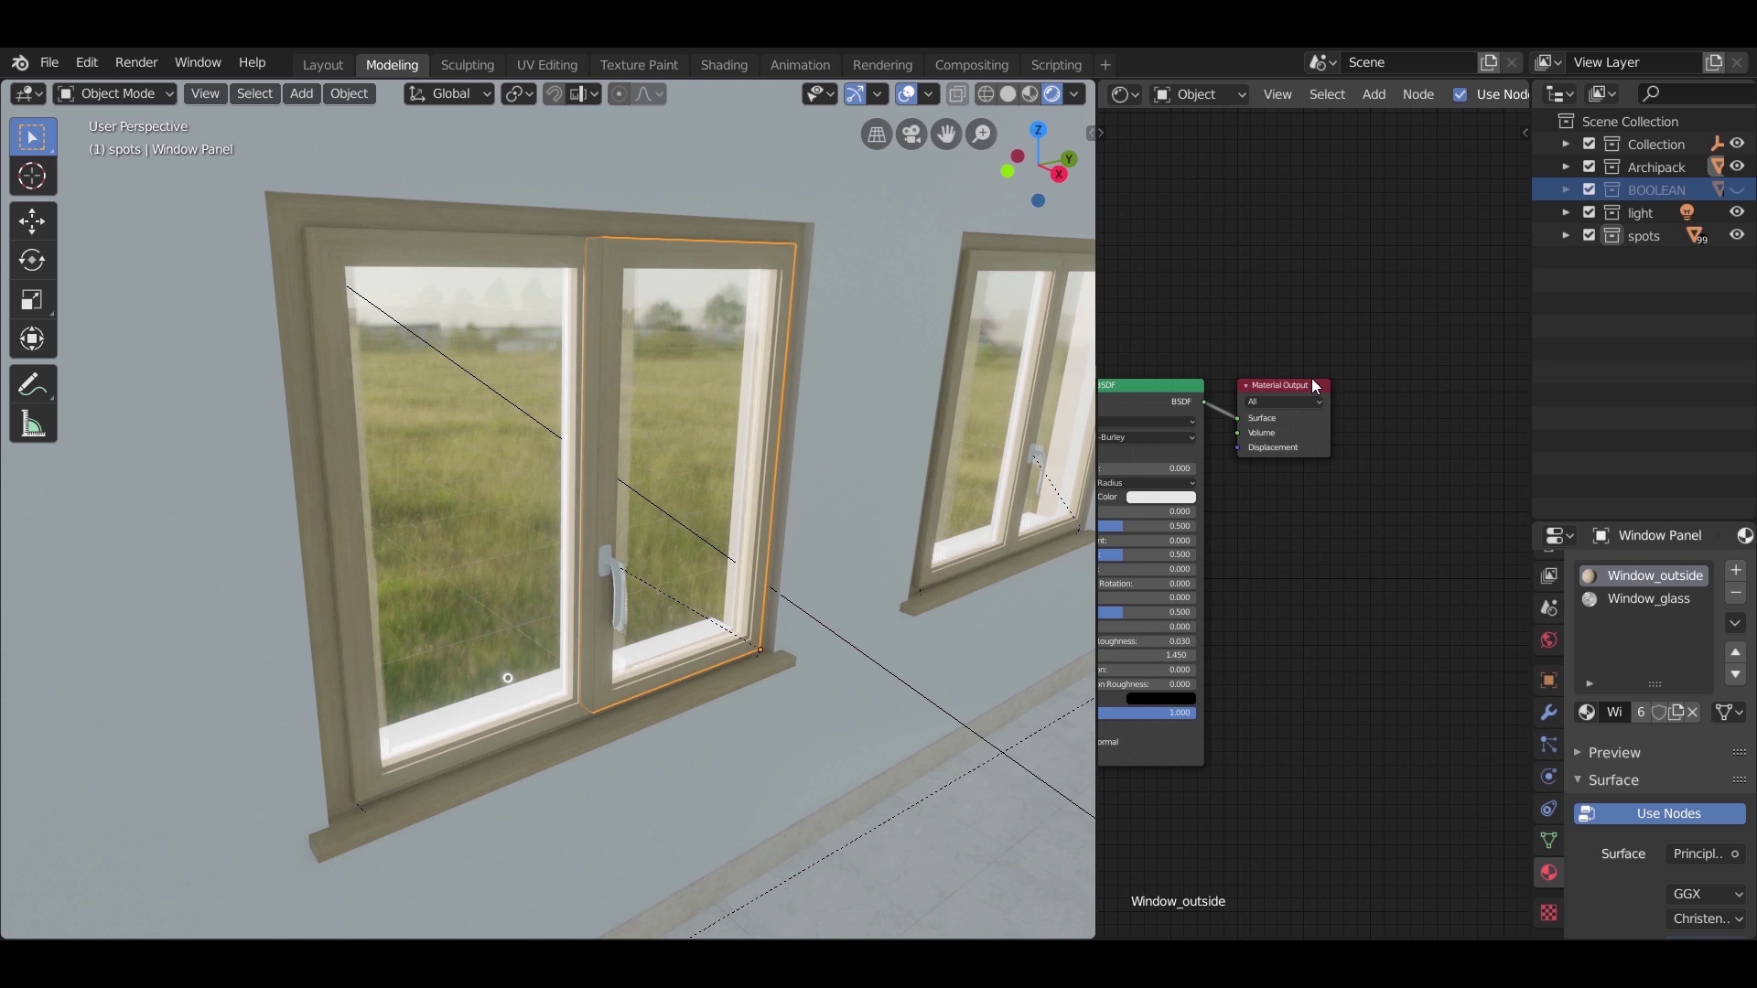
drag(1310, 382, 1526, 421)
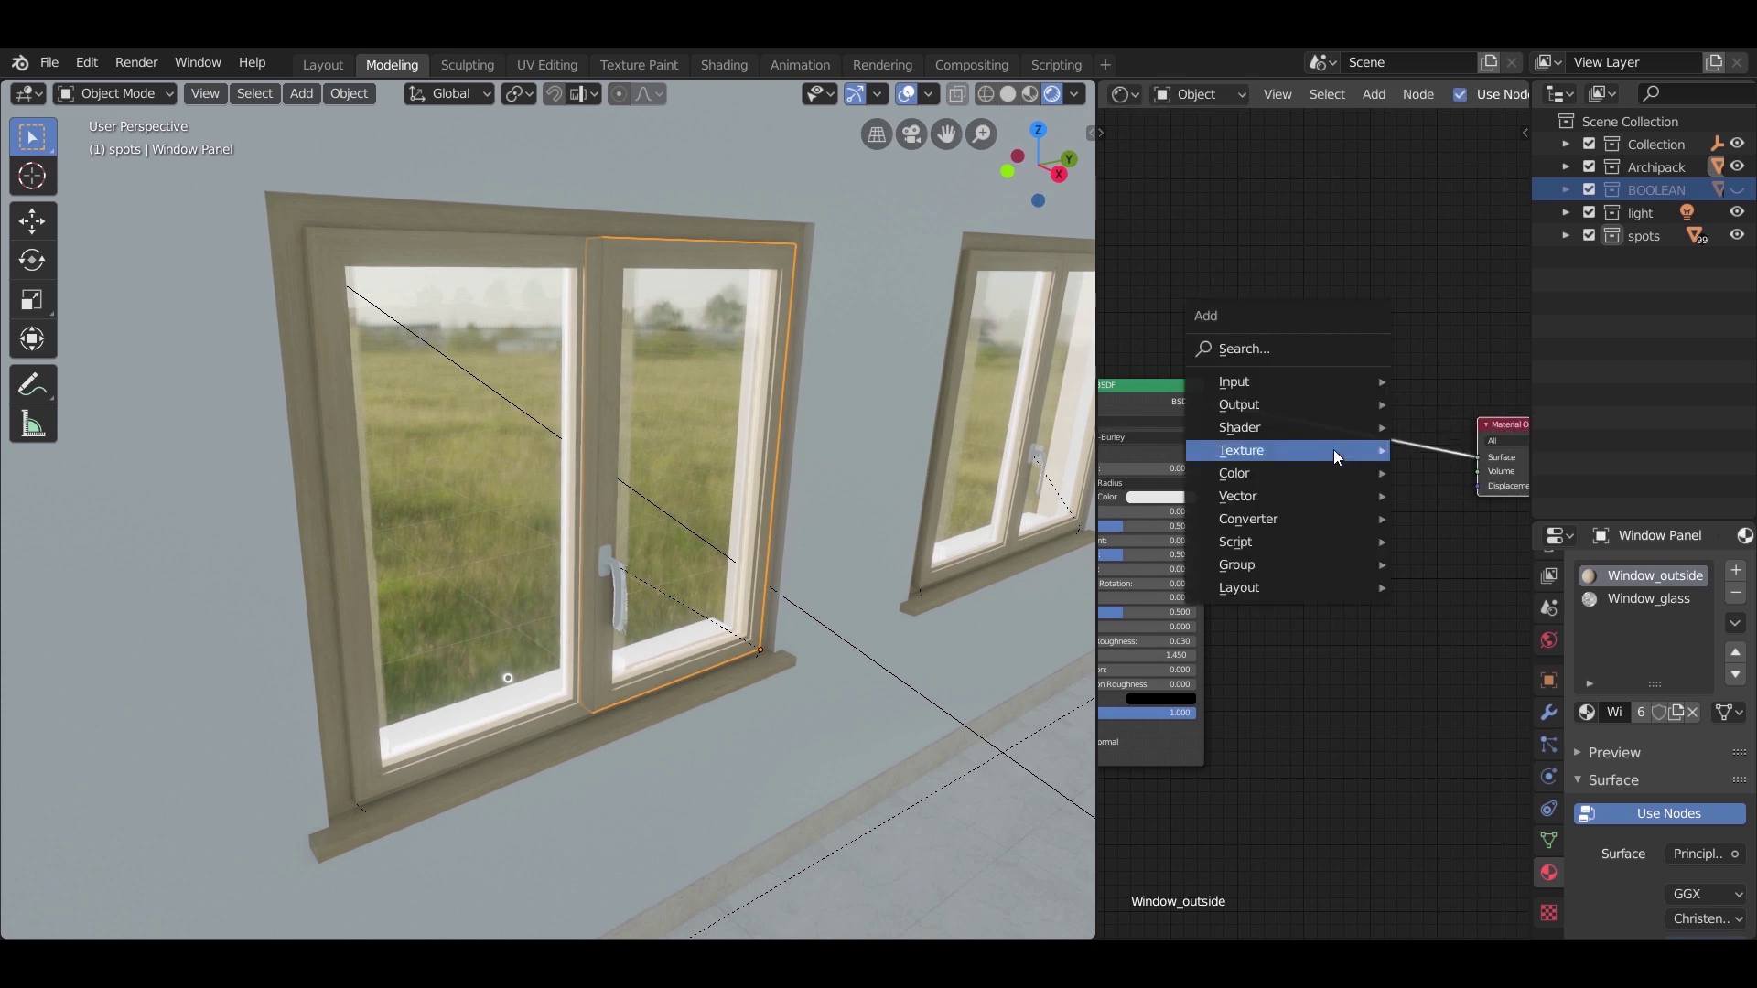
mouse_move(1322, 427)
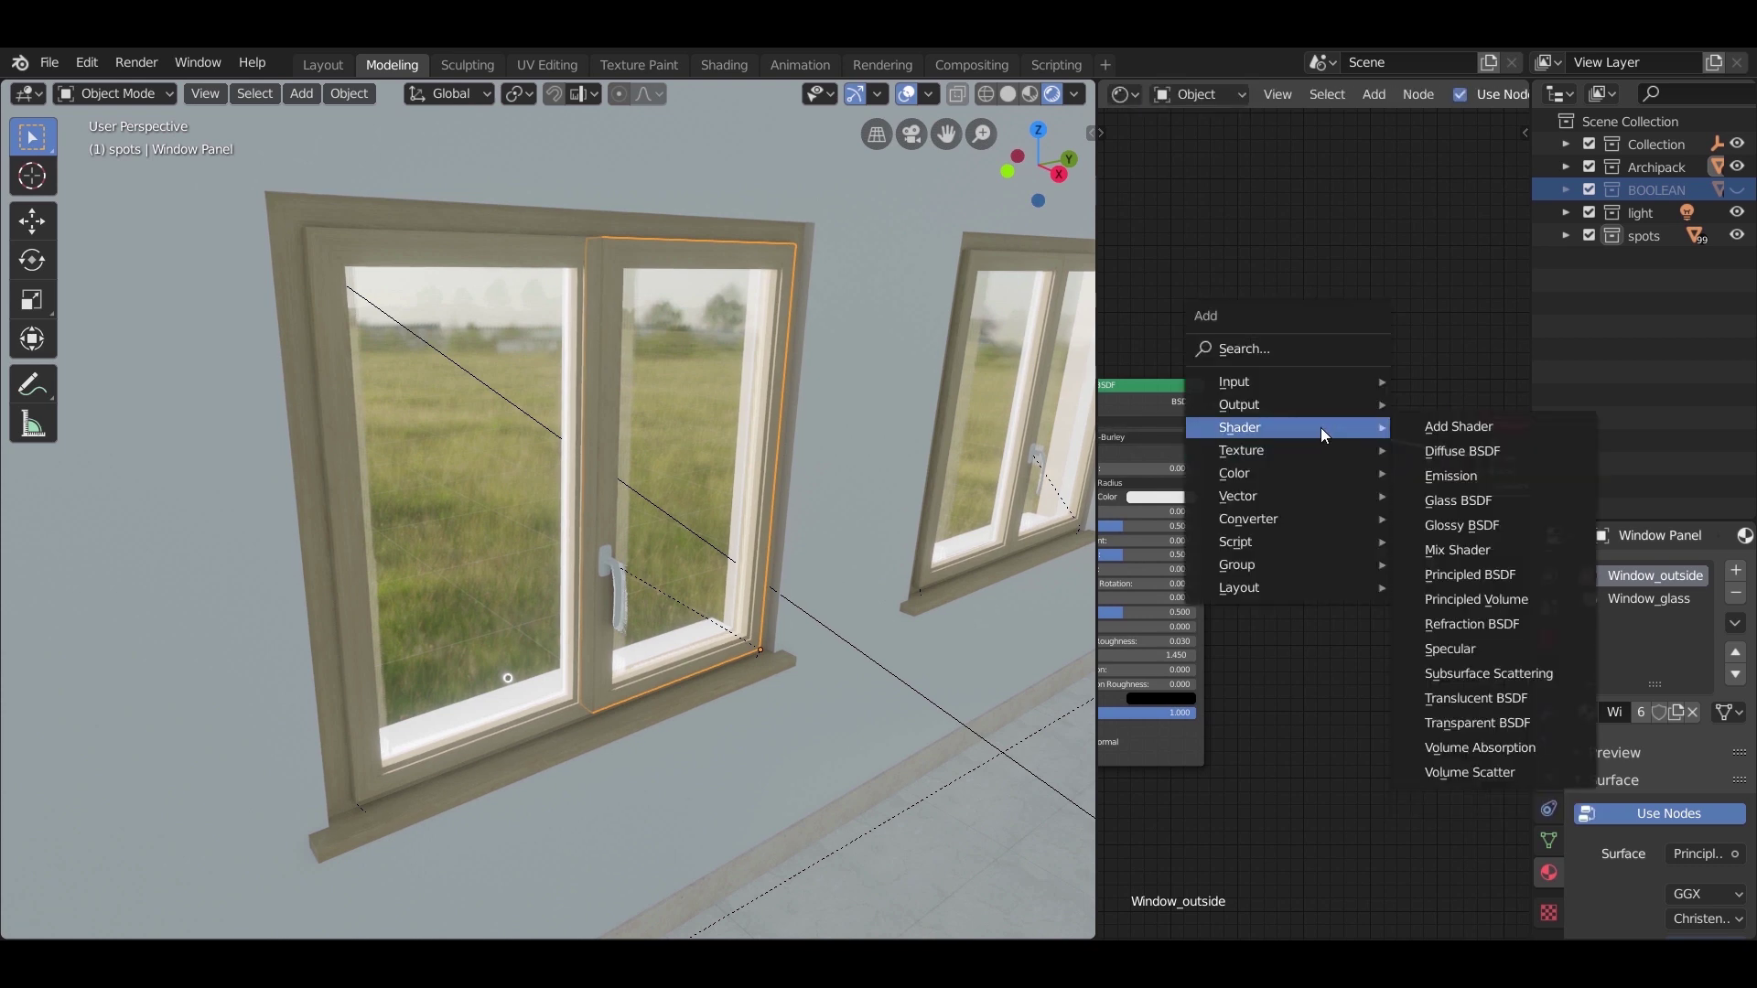
click(1450, 526)
click(1375, 491)
Step: Insert a Mix Shader between the Principled BSDF and Material Output, and connect the Glossy BSDF to its second shader input
key(shift+a)
mouse_move(1375, 490)
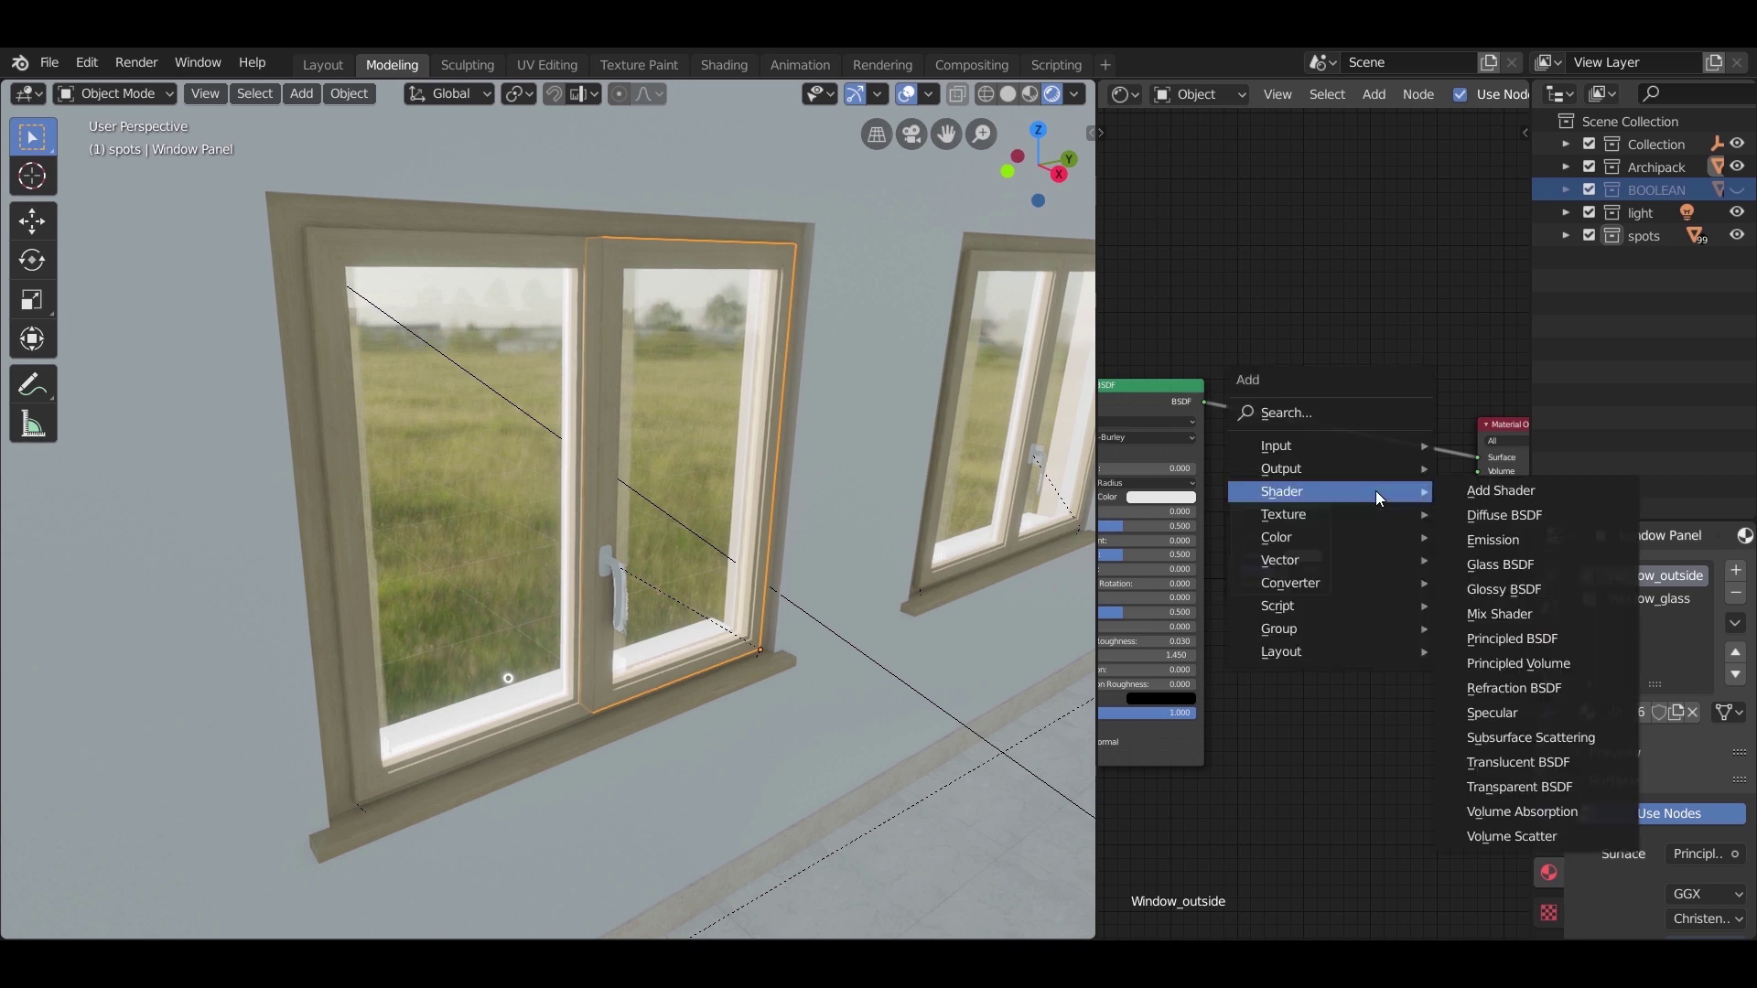
click(1501, 614)
click(1364, 432)
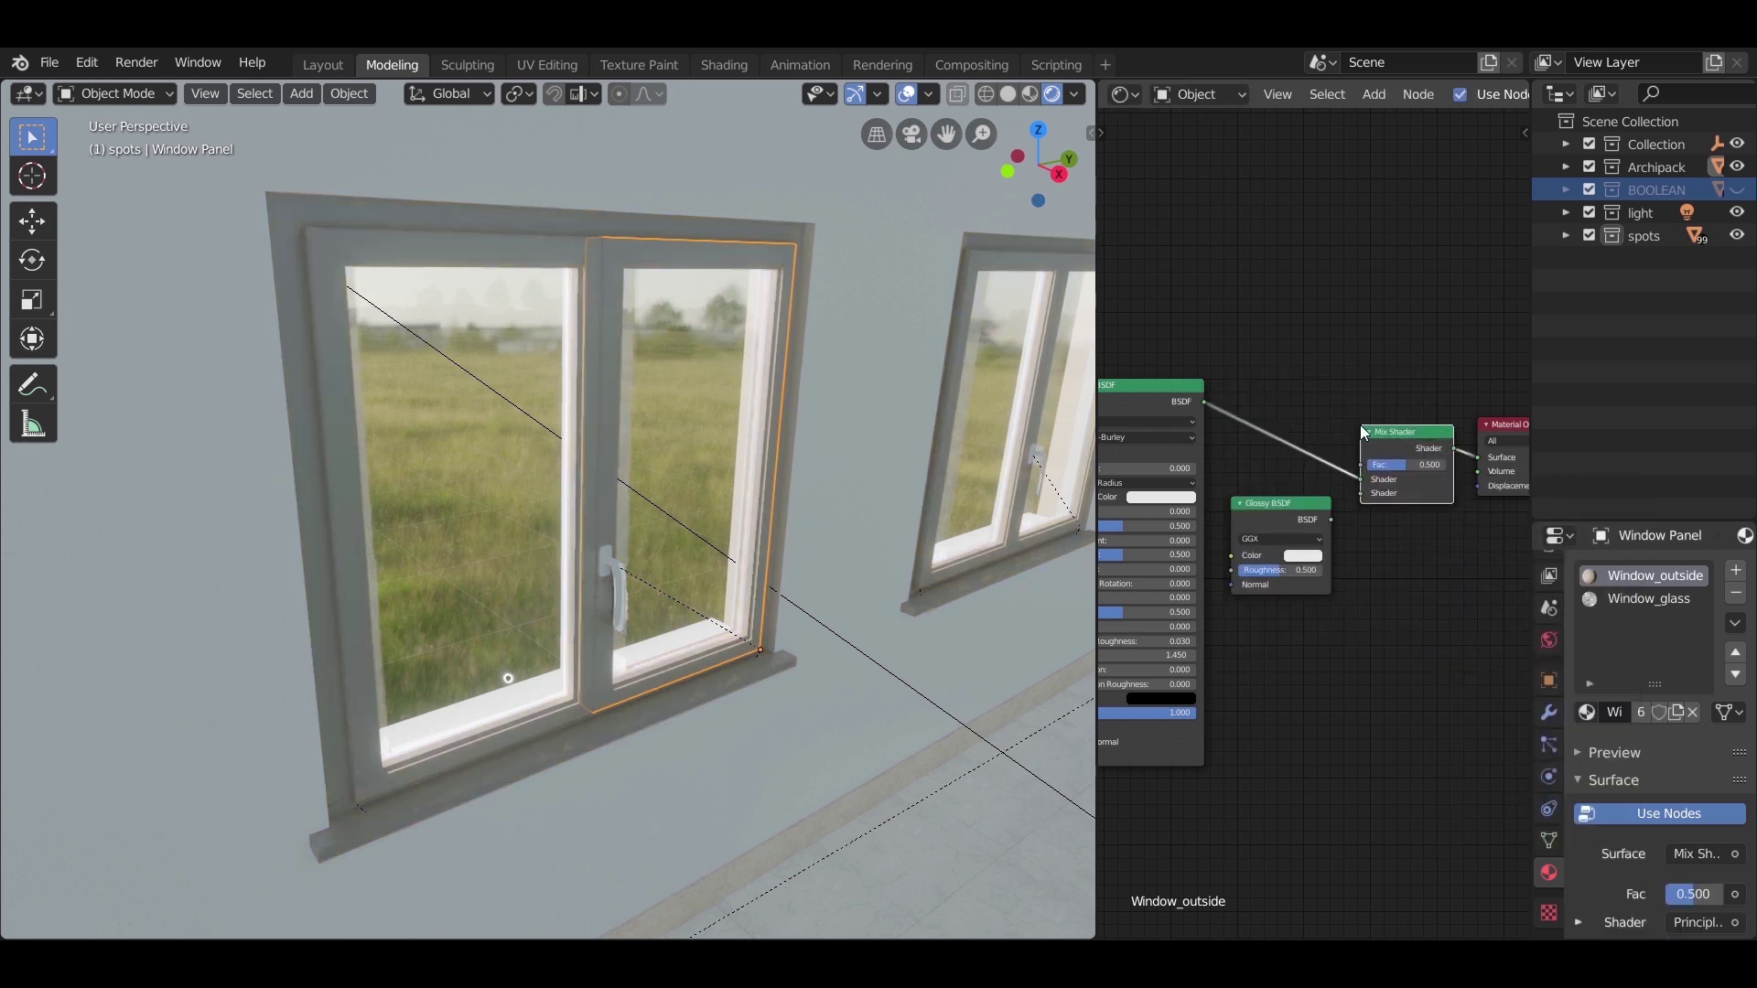
scroll(1427, 519, up, 3)
middle_drag(1412, 531, 1348, 541)
drag(1241, 495, 1171, 487)
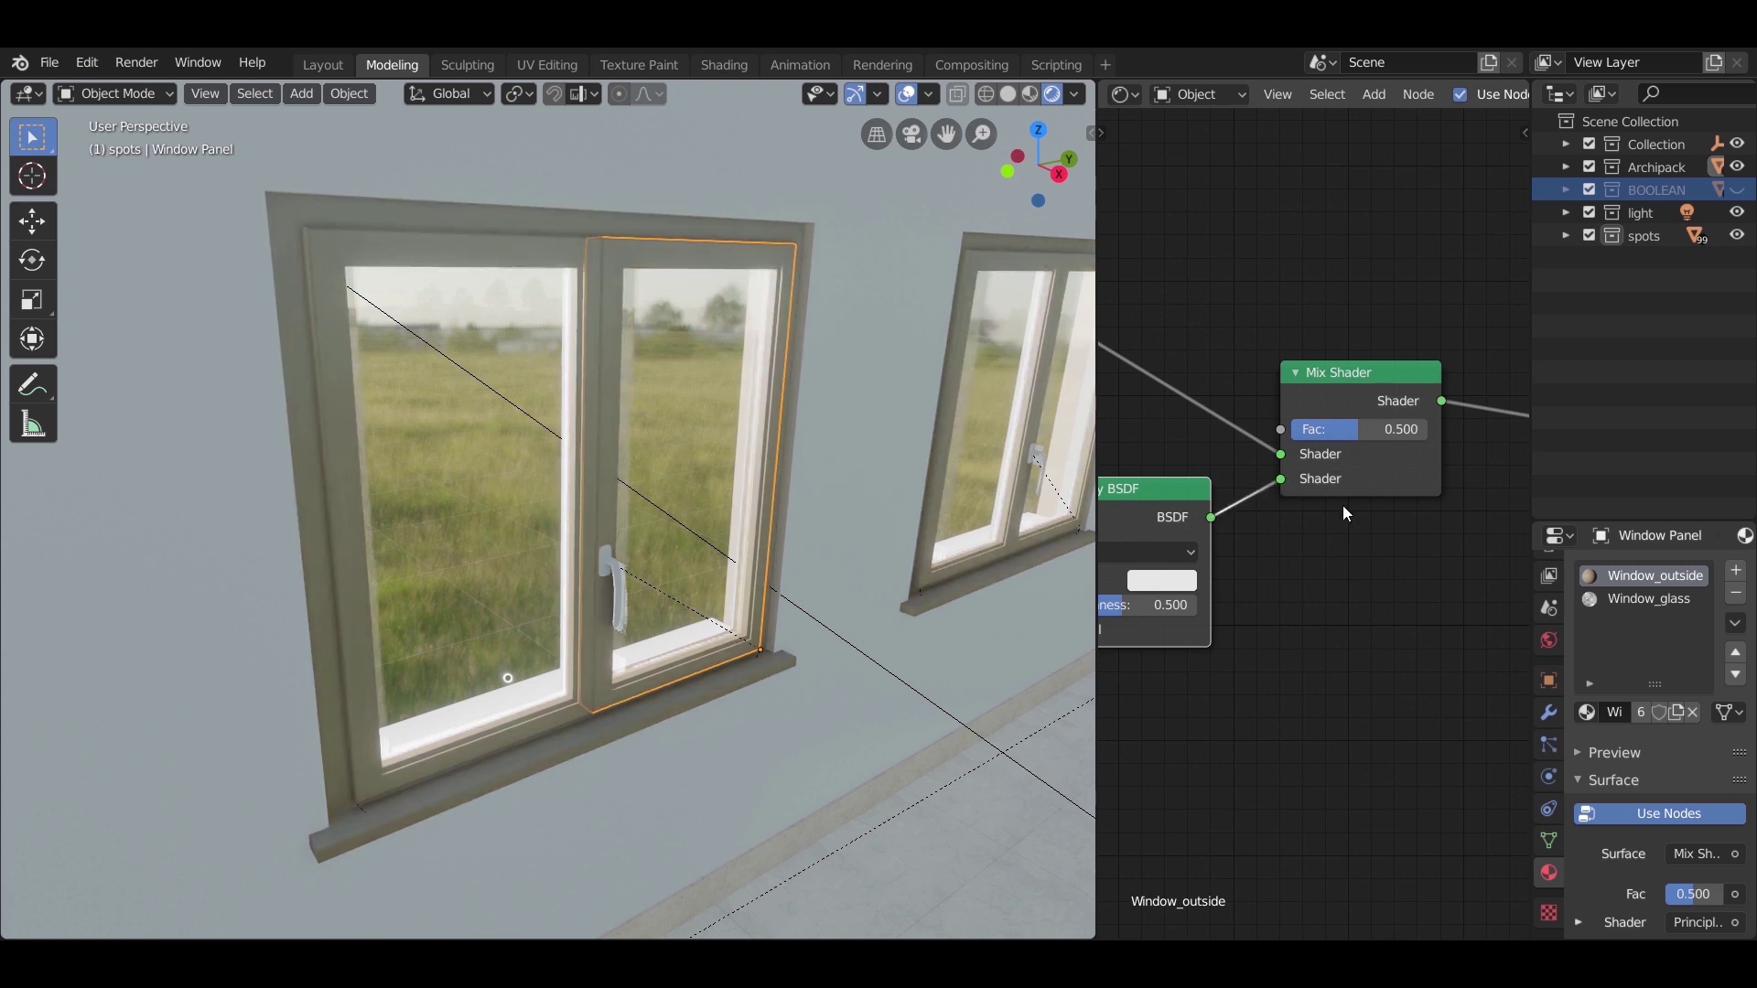
Step: Set the Mix Shader factor to 0.15 and inspect the reflections on the window frame
middle_drag(673, 418, 596, 359)
scroll(589, 362, up, 2)
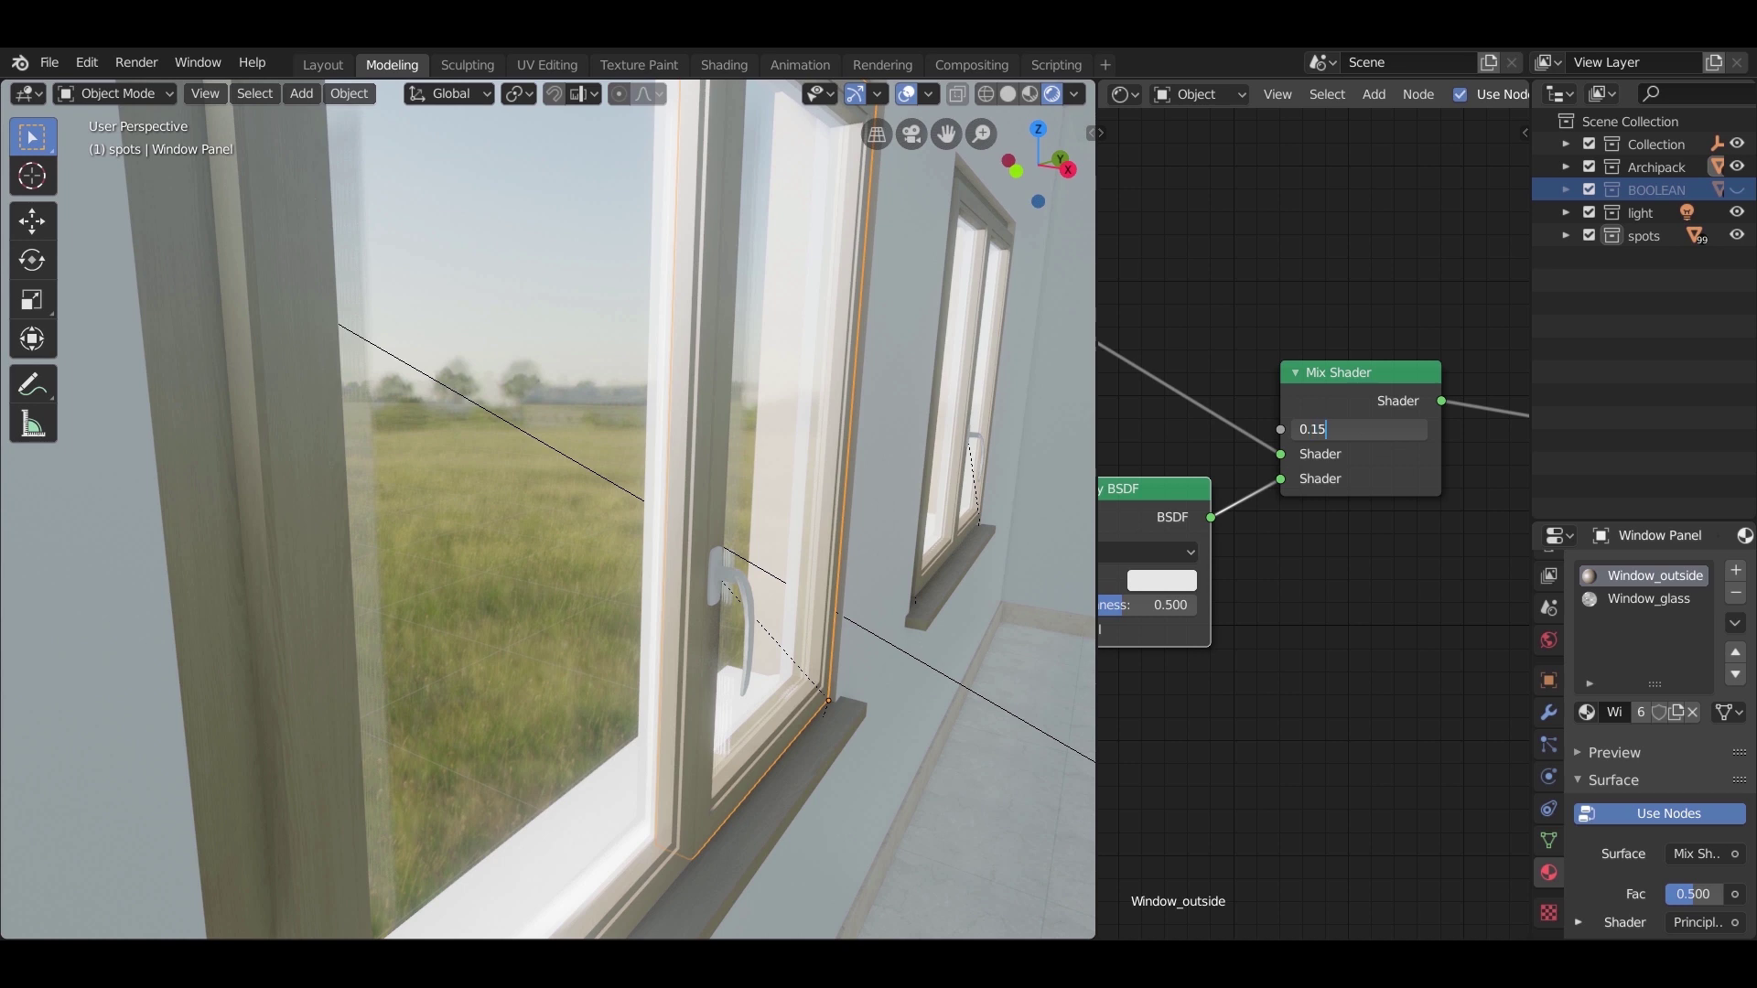
key(Return)
scroll(607, 633, up, 2)
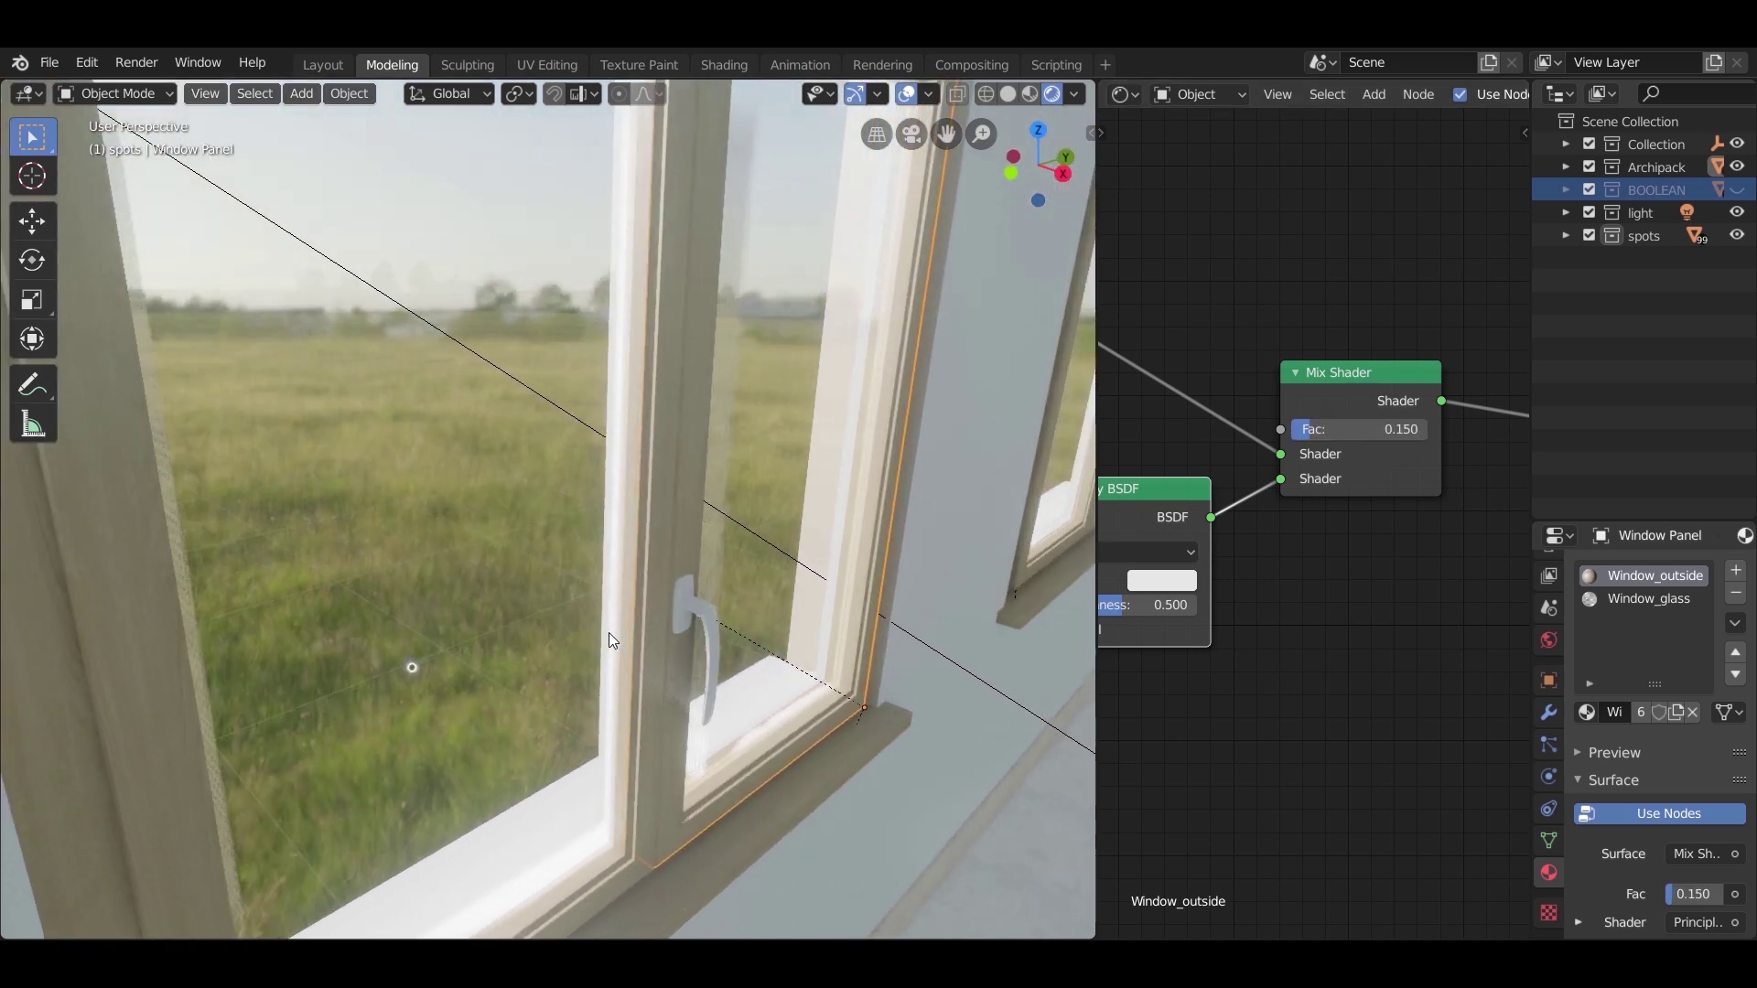
middle_drag(608, 633, 778, 404)
Step: Set the Mix Shader factor of the oak window material to 0.1 and inspect the frame
click(1359, 429)
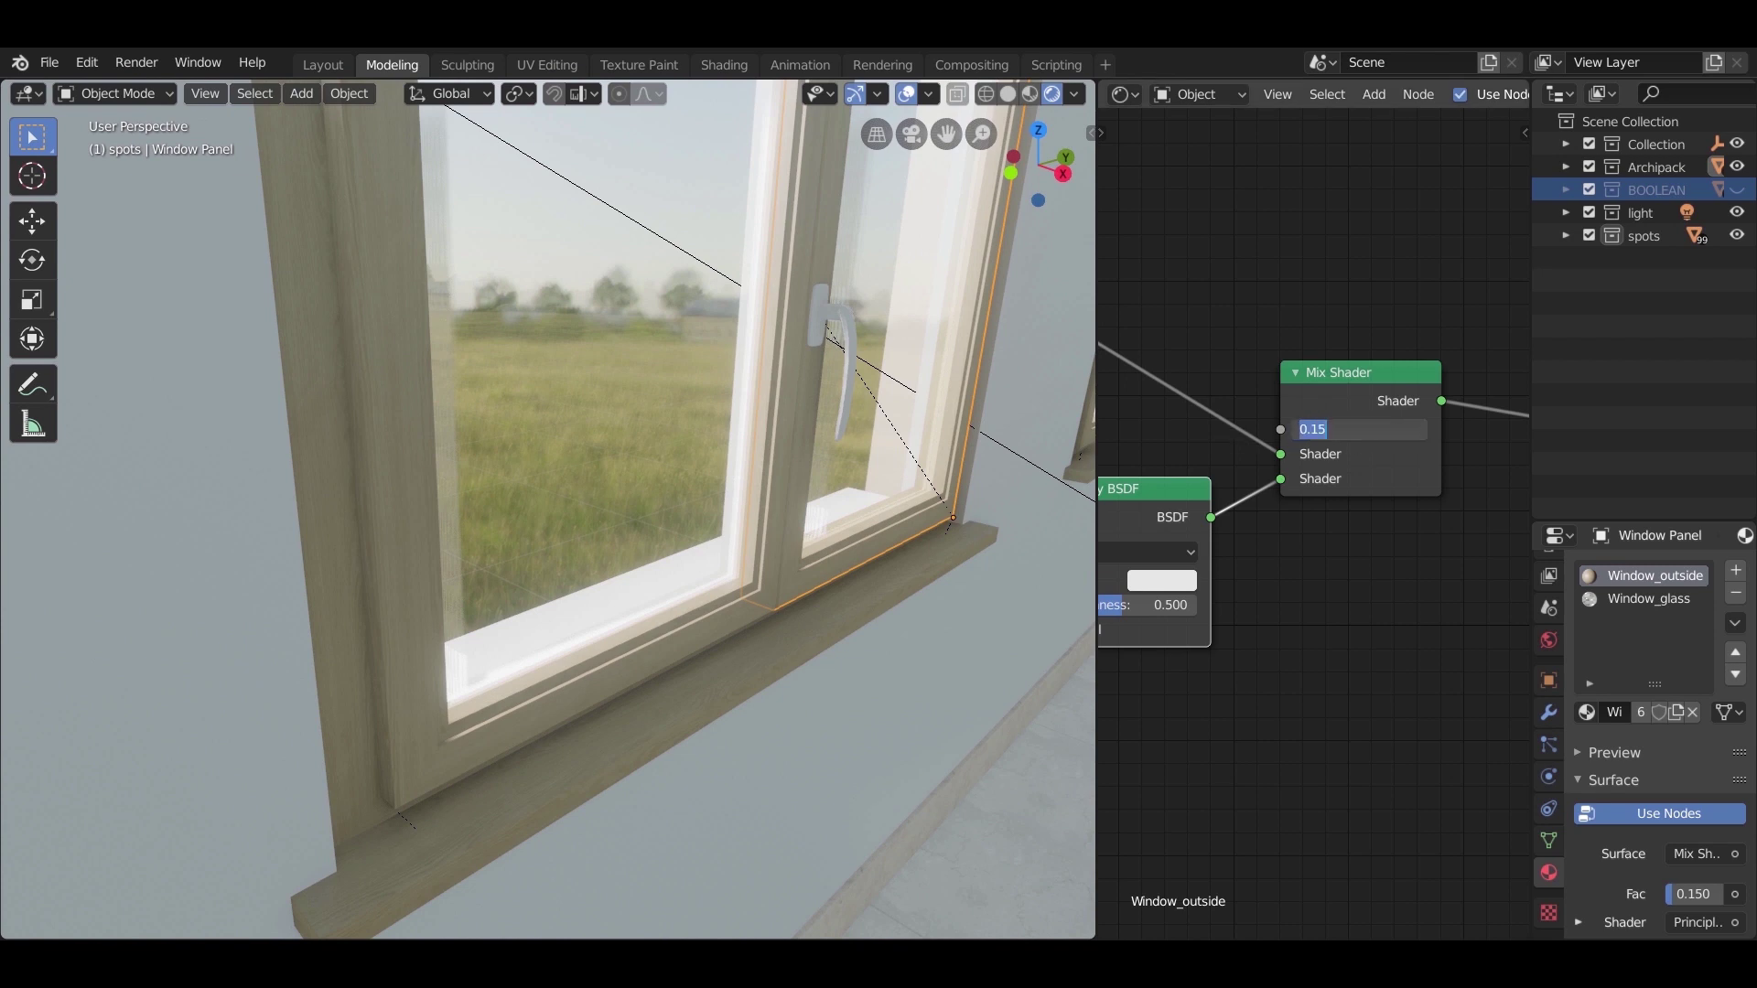
text(0.1)
key(Return)
scroll(703, 591, down, 4)
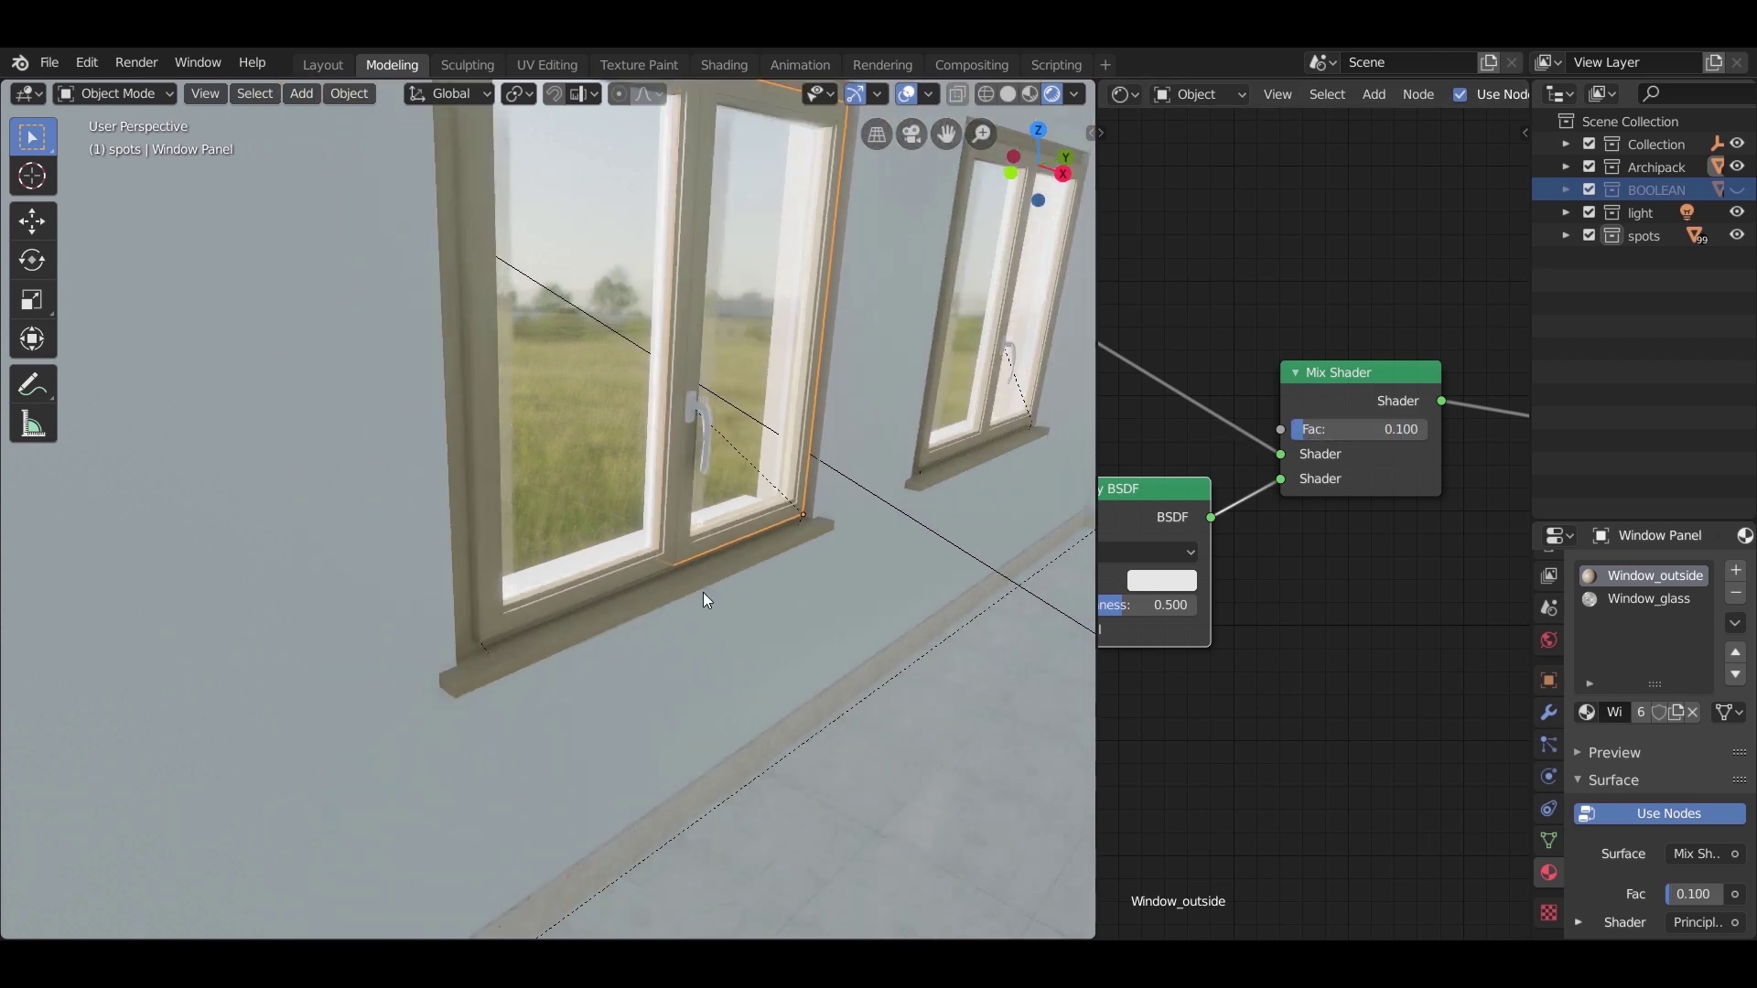
scroll(734, 556, up, 1)
middle_drag(733, 556, 738, 529)
scroll(737, 476, up, 2)
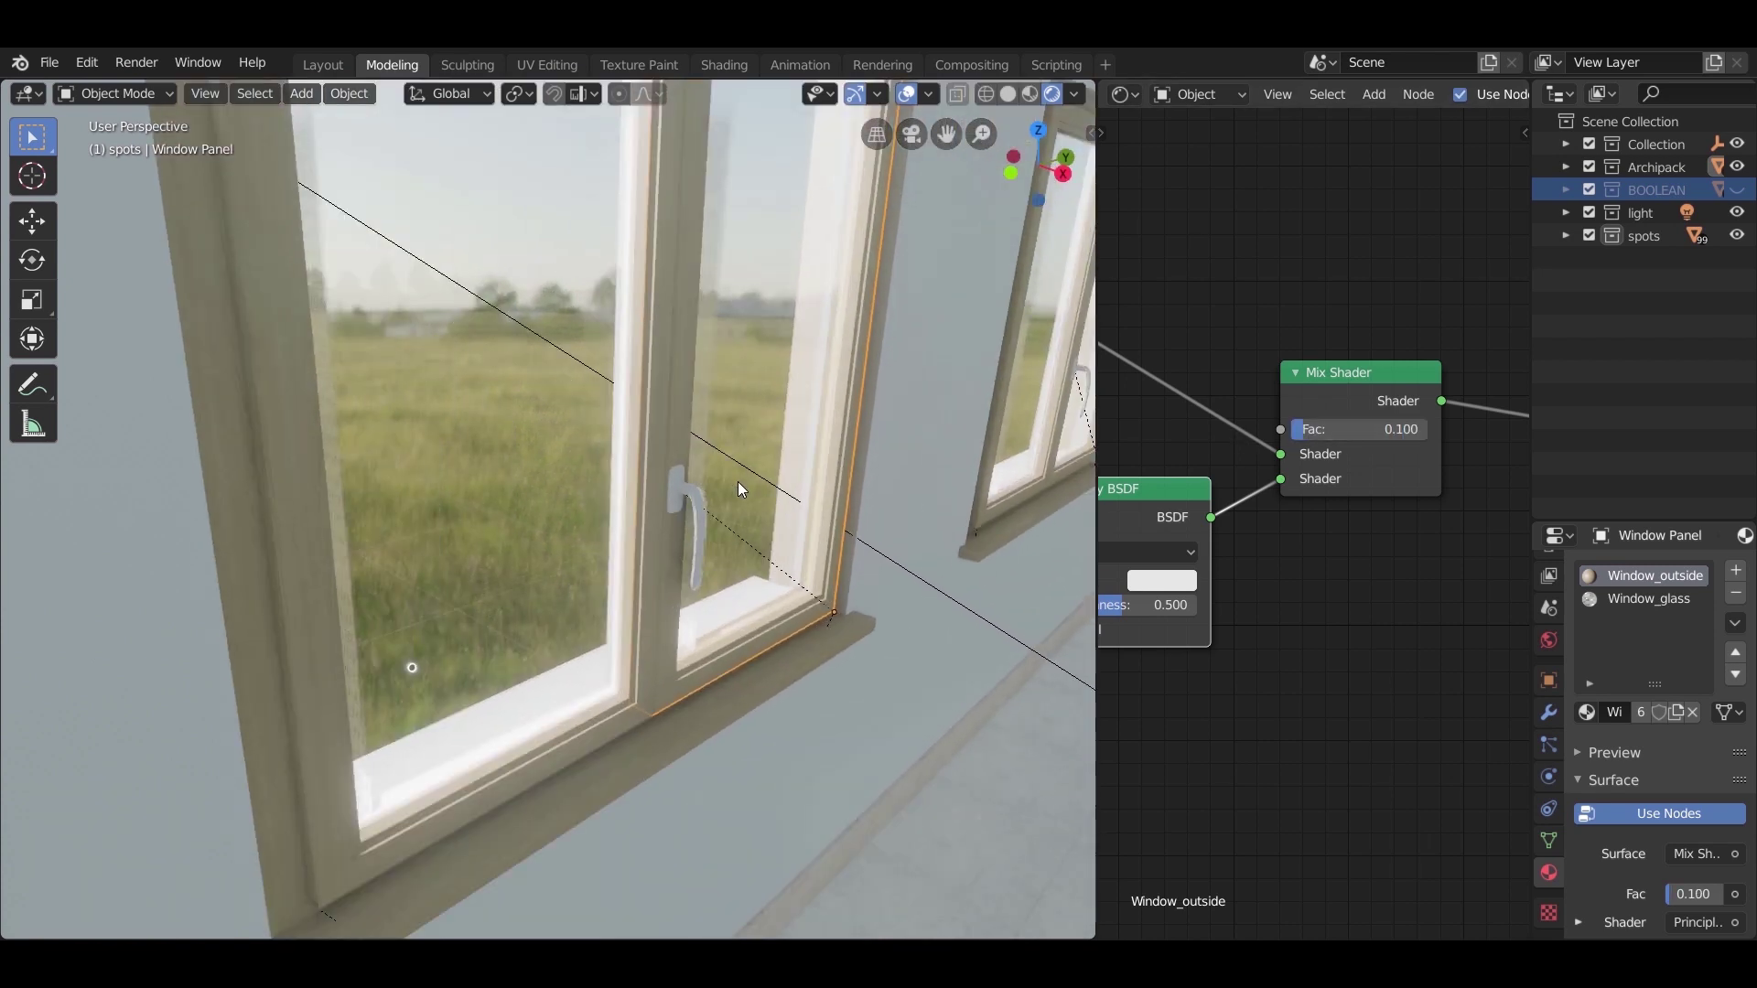
Step: Select the near window's handle and remove its Handle_outside material slot
click(701, 518)
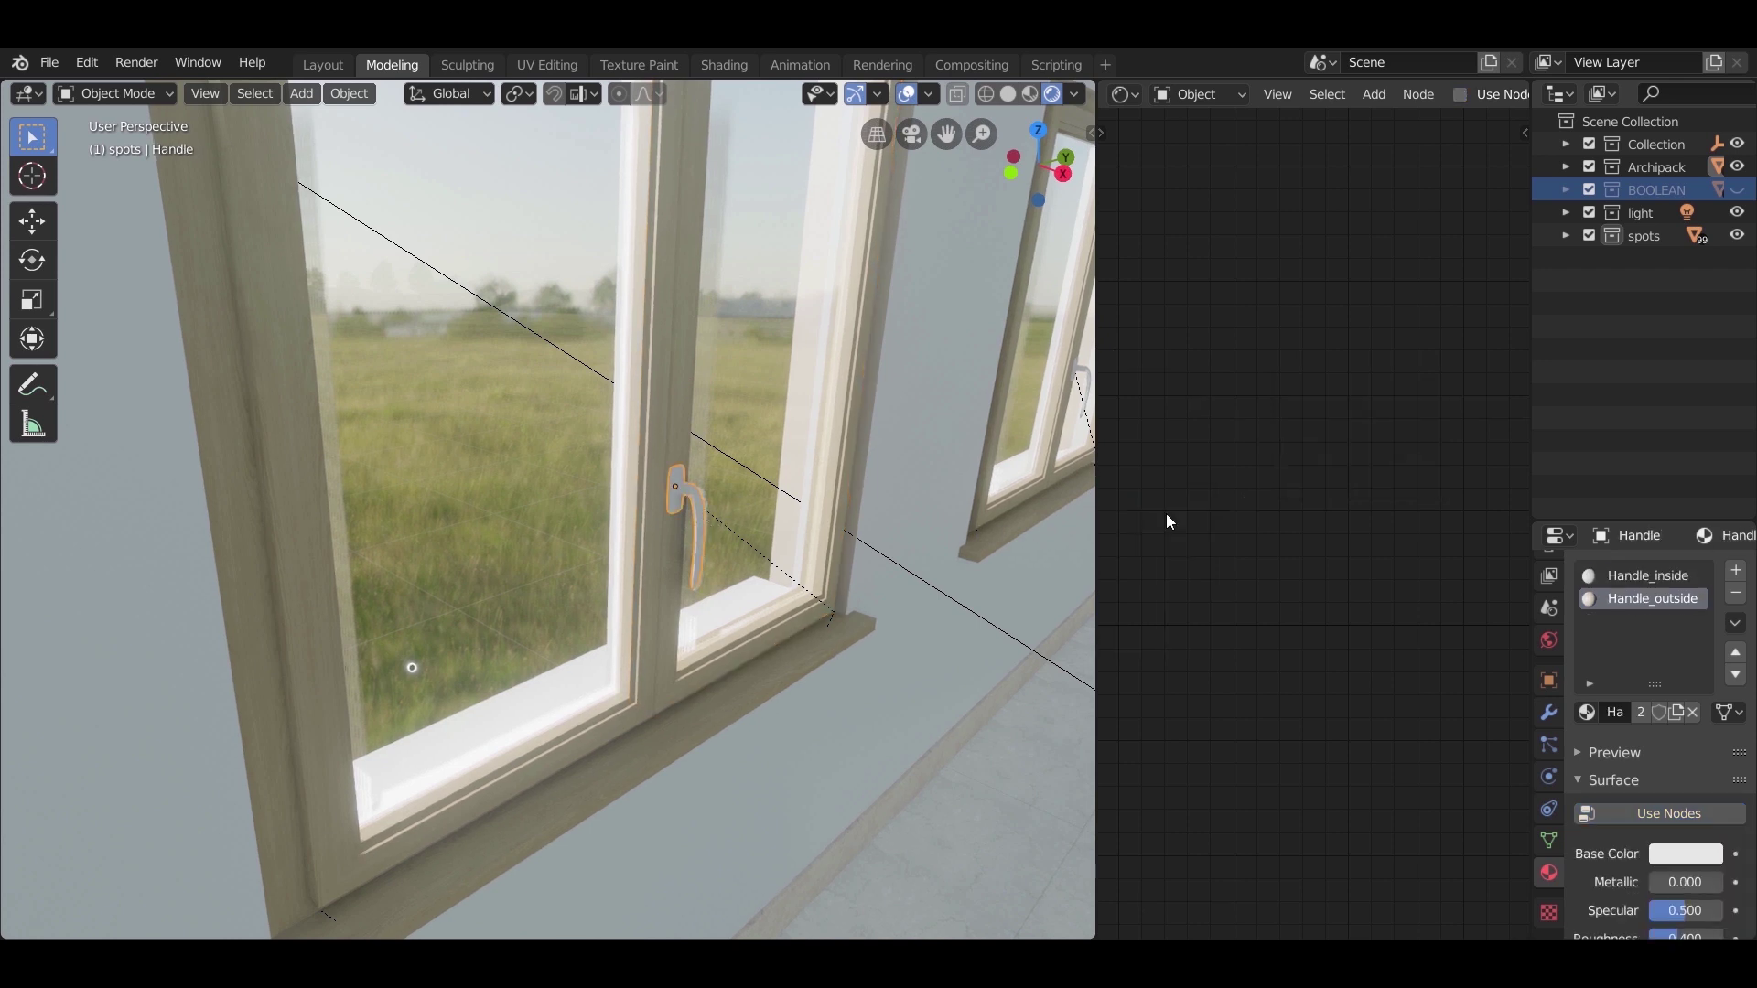
click(1462, 95)
key(Home)
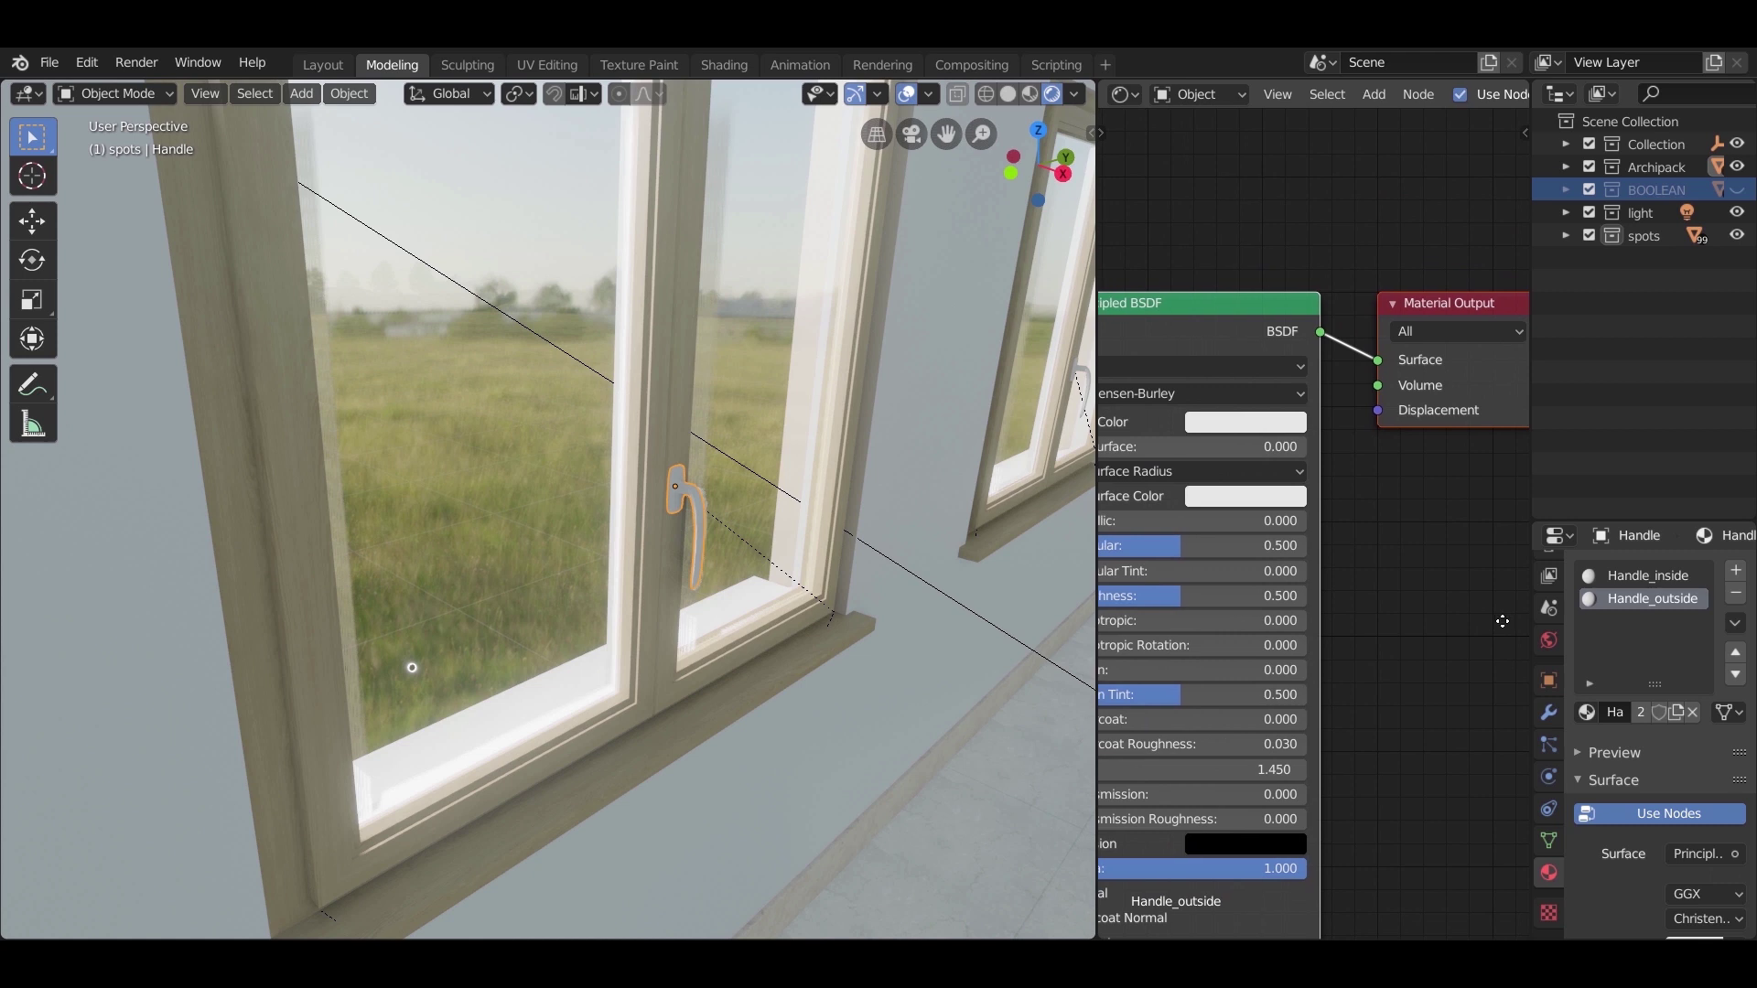
middle_drag(1398, 475, 1501, 464)
click(1439, 403)
mouse_move(1439, 491)
mouse_down()
mouse_move(1497, 439)
mouse_move(1436, 495)
mouse_up()
click(1736, 595)
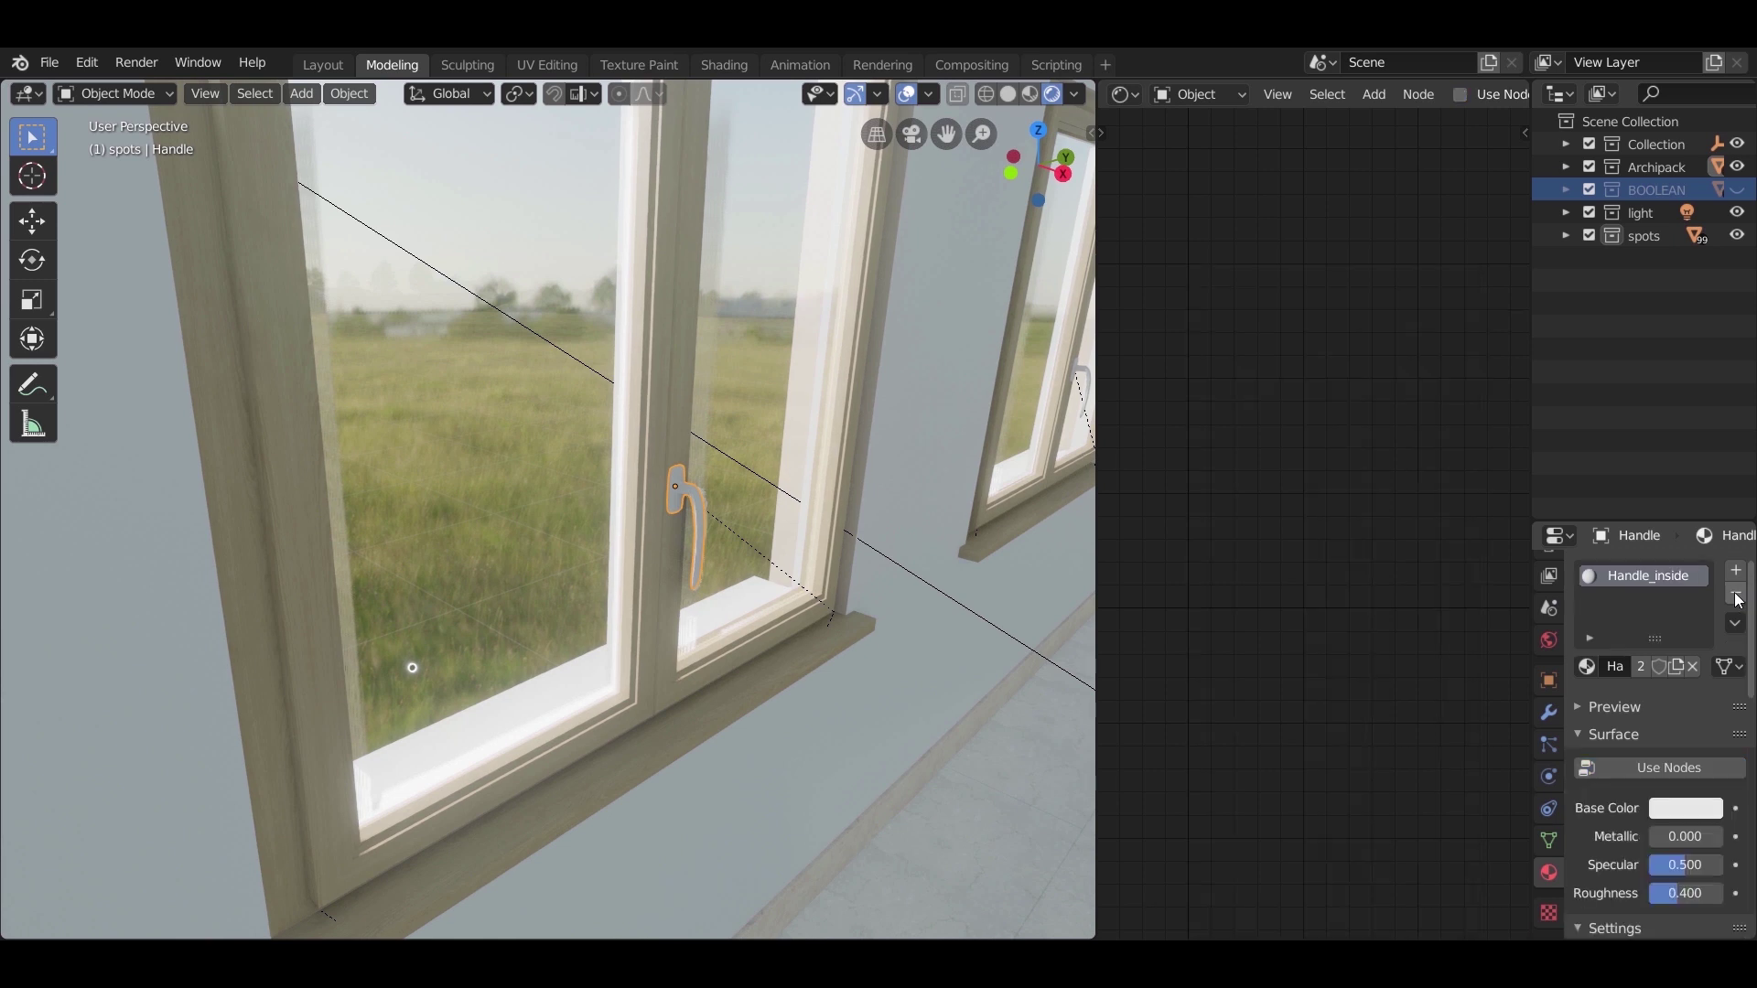
Step: Enable nodes for the Handle_inside material and delete its Principled BSDF node
click(1460, 94)
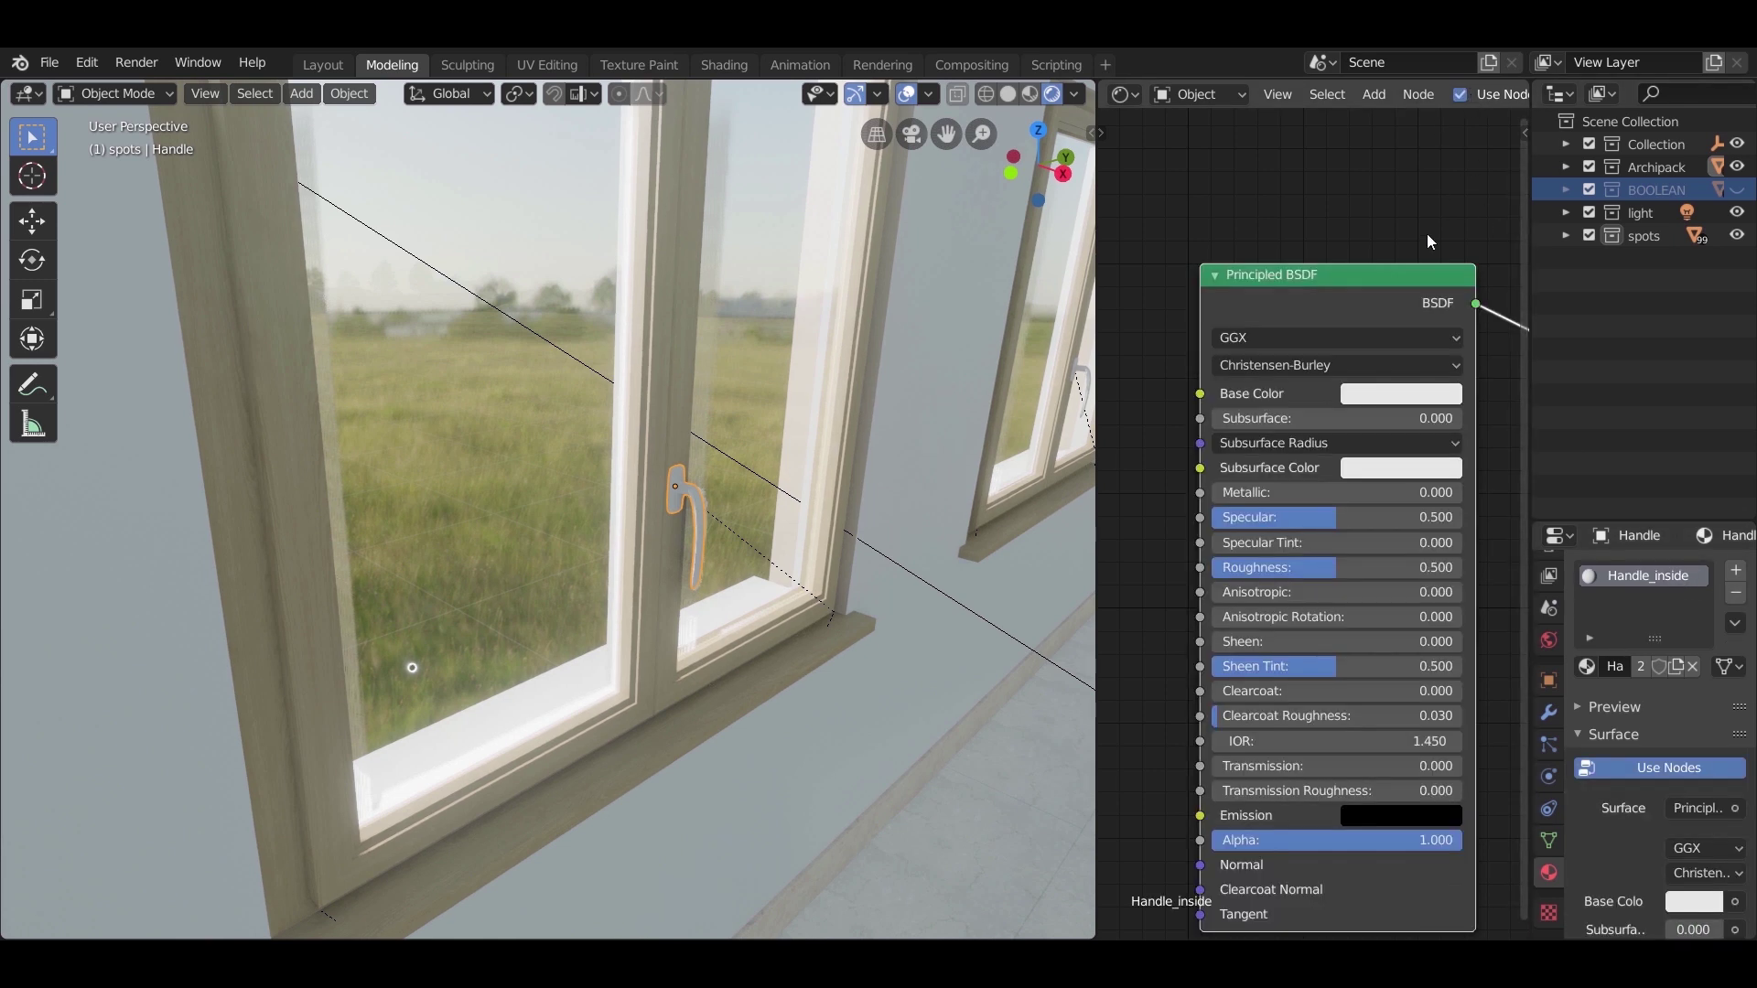
click(1403, 391)
key(ctrl+v)
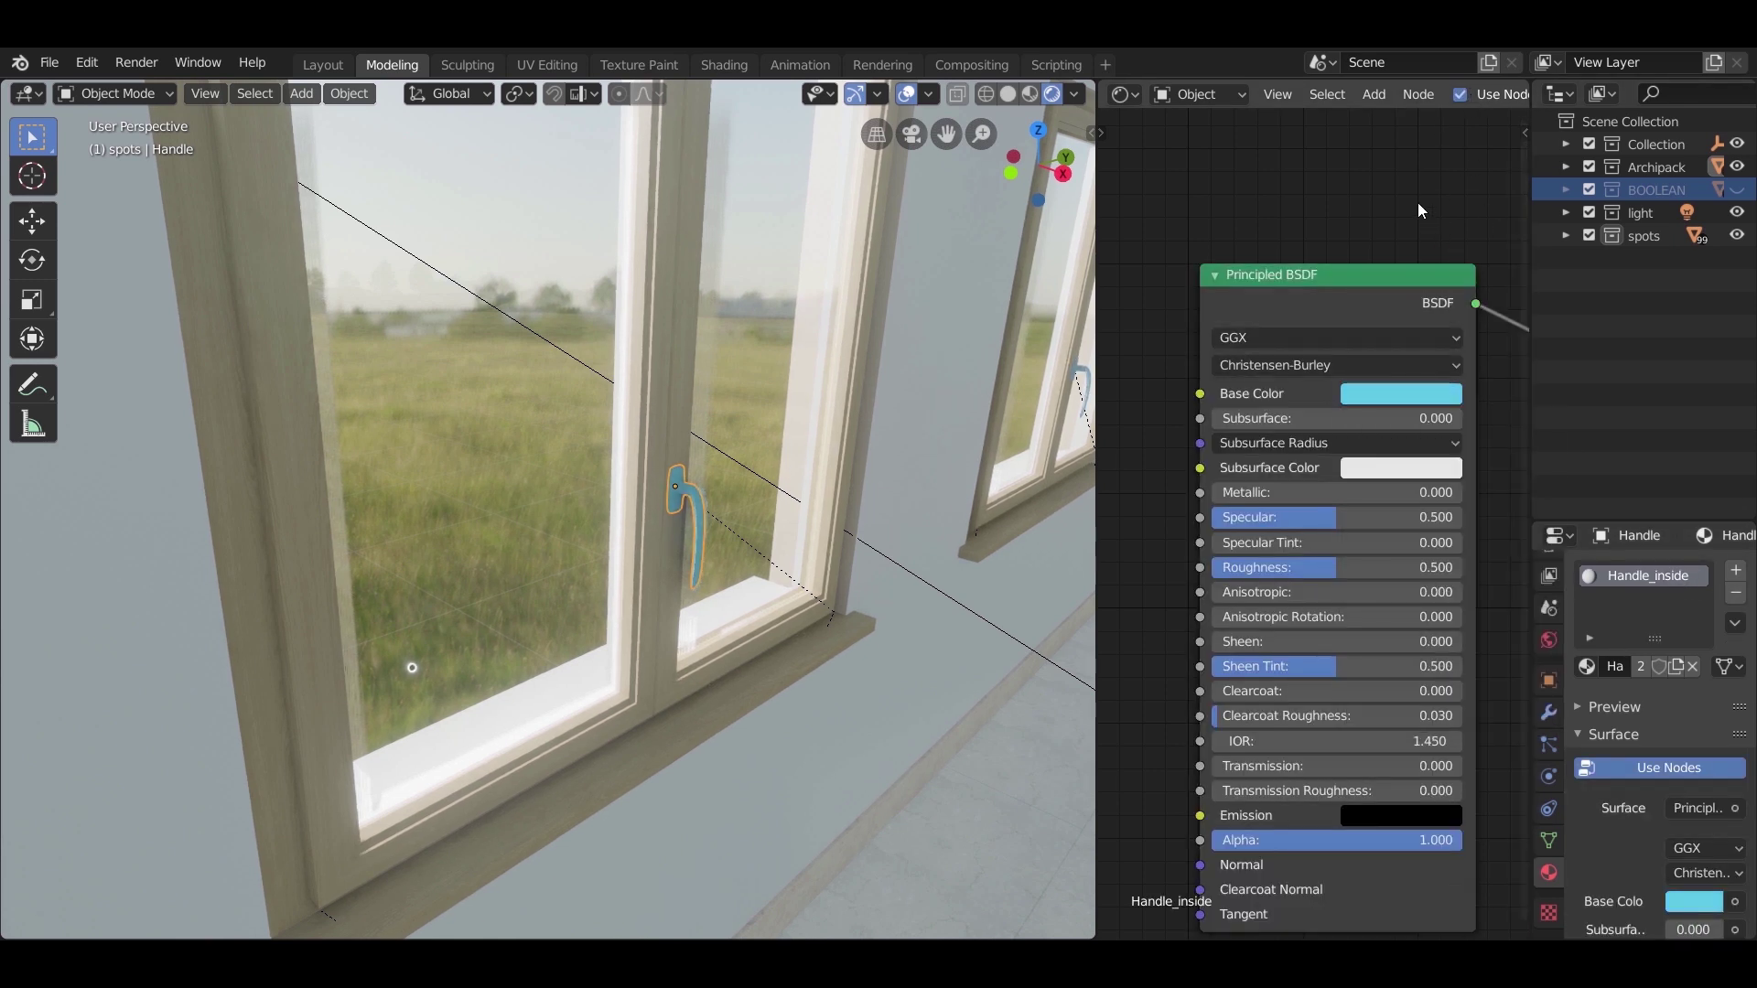
key(x)
key(Home)
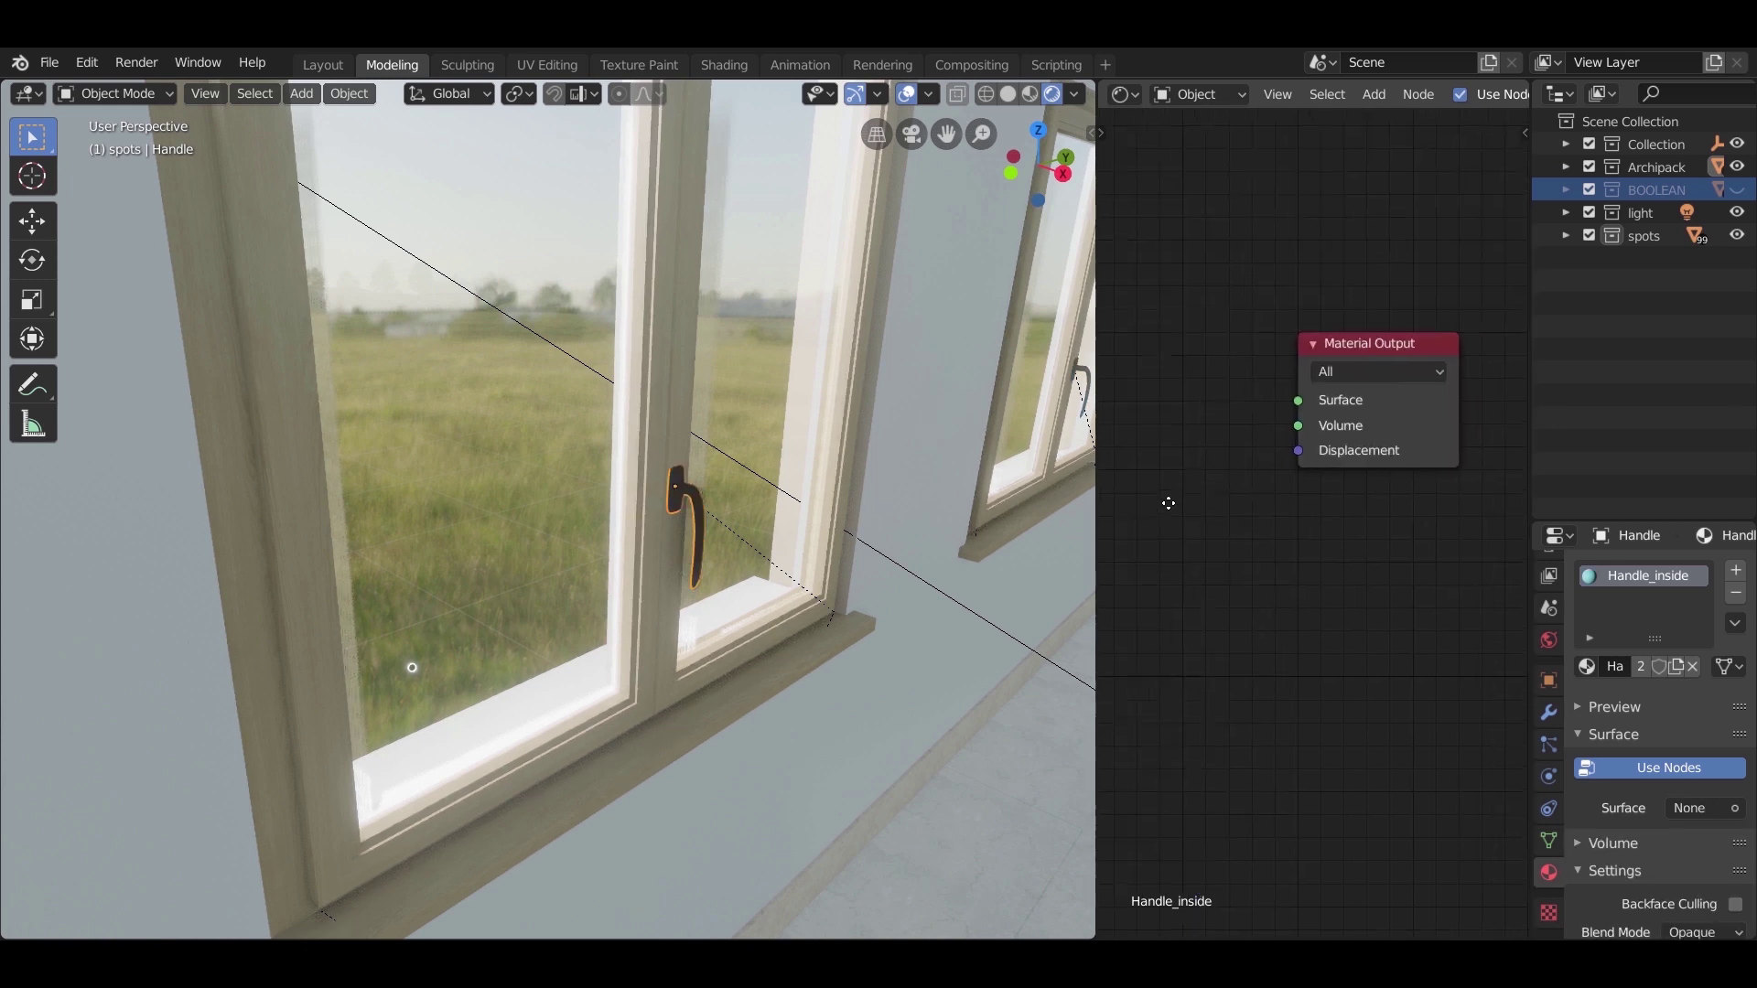
Step: Add a Glossy BSDF node to the handle material and connect it to the Material Output's surface input
key(shift+a)
click(1295, 576)
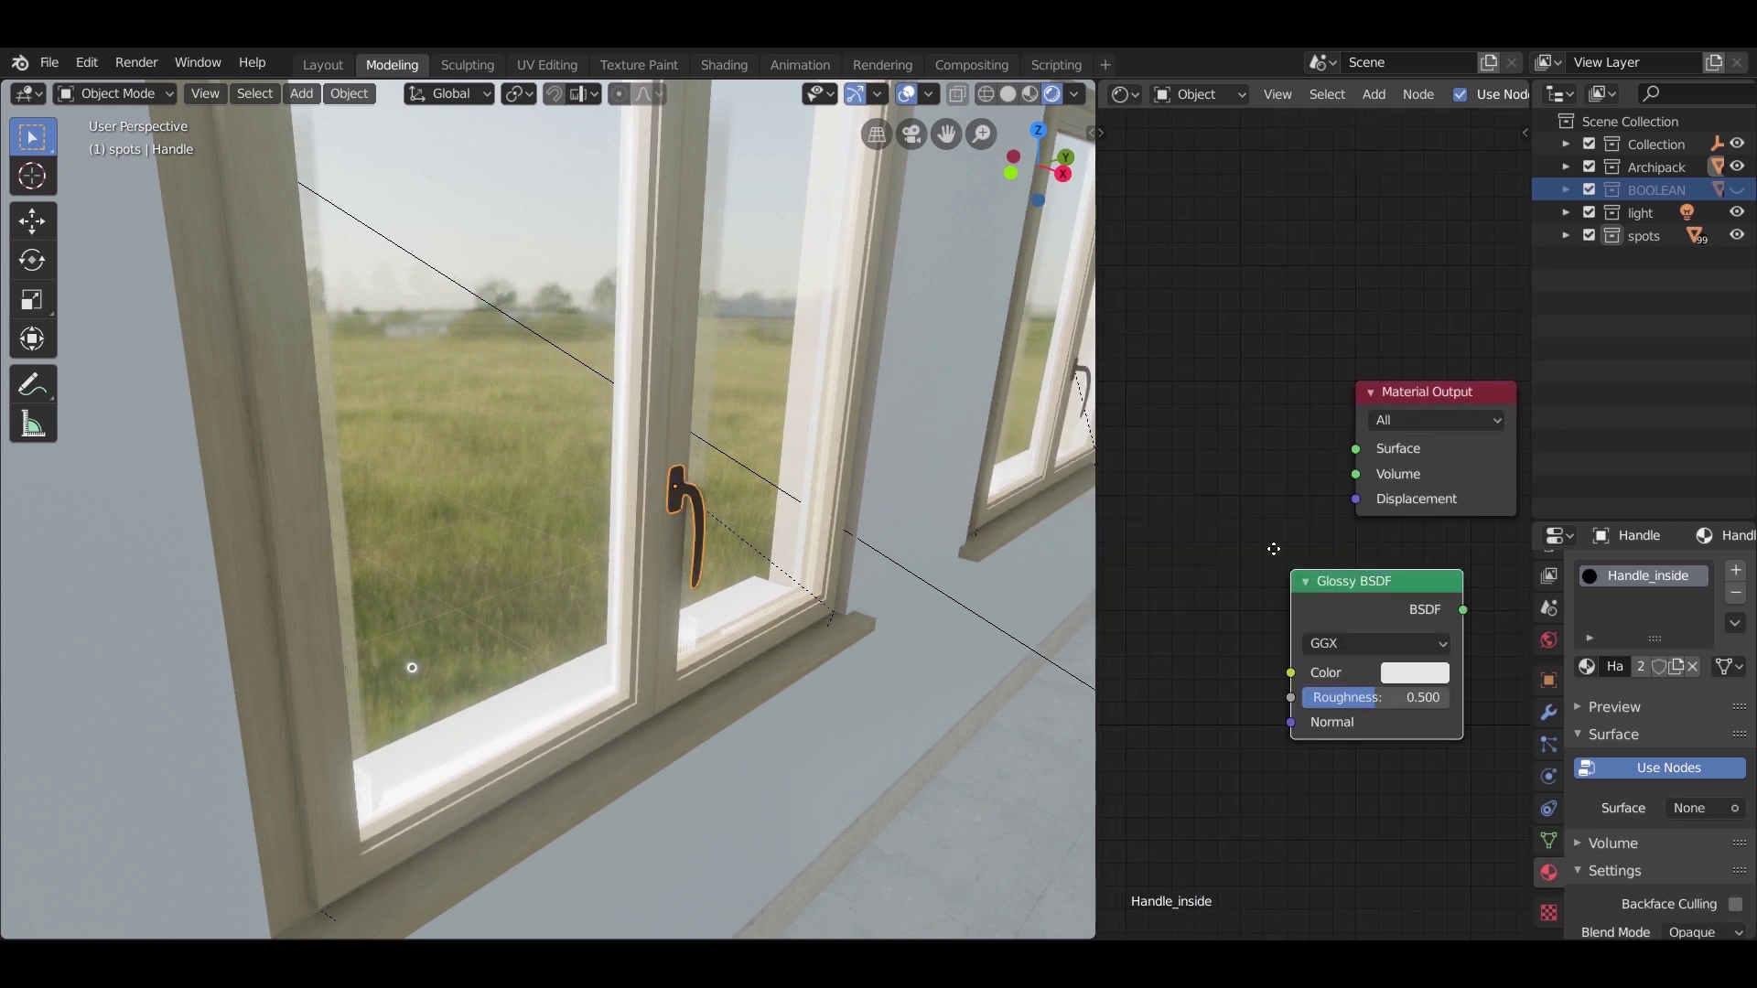
click(1098, 385)
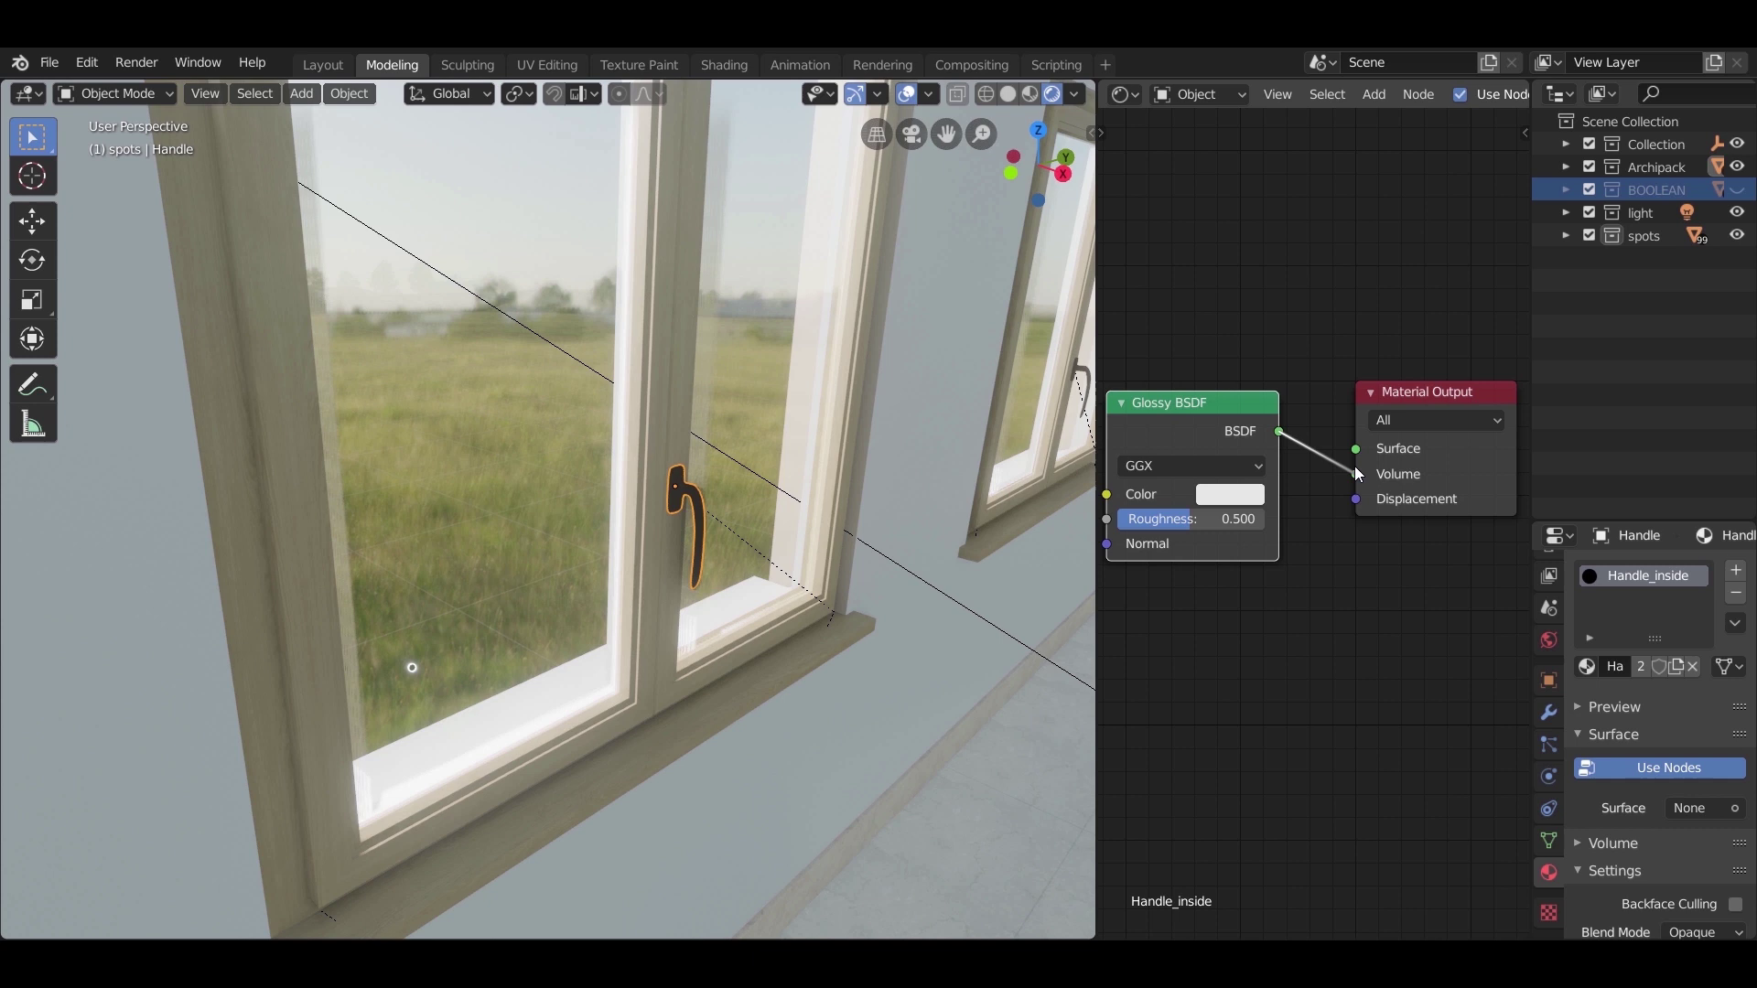
drag(1363, 460, 1358, 452)
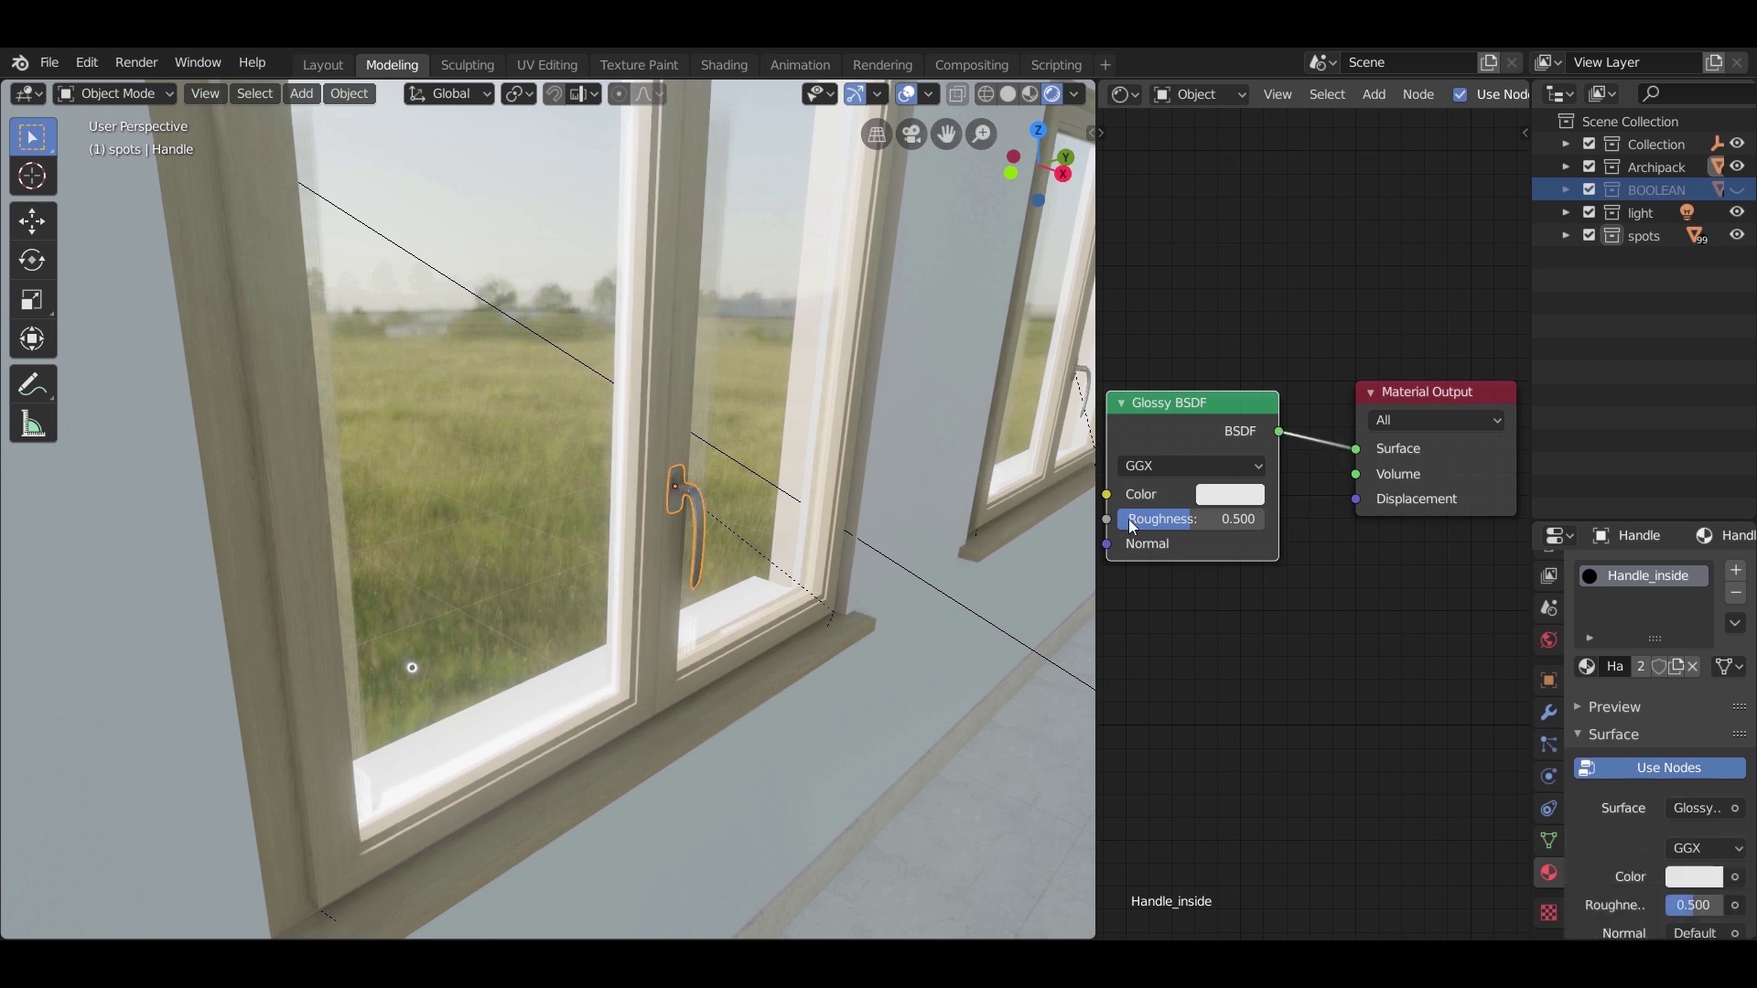
Step: Darken the handle's Glossy BSDF color to a neutral grey with an HSV value of about 0.553
click(1246, 494)
drag(1392, 187, 1393, 209)
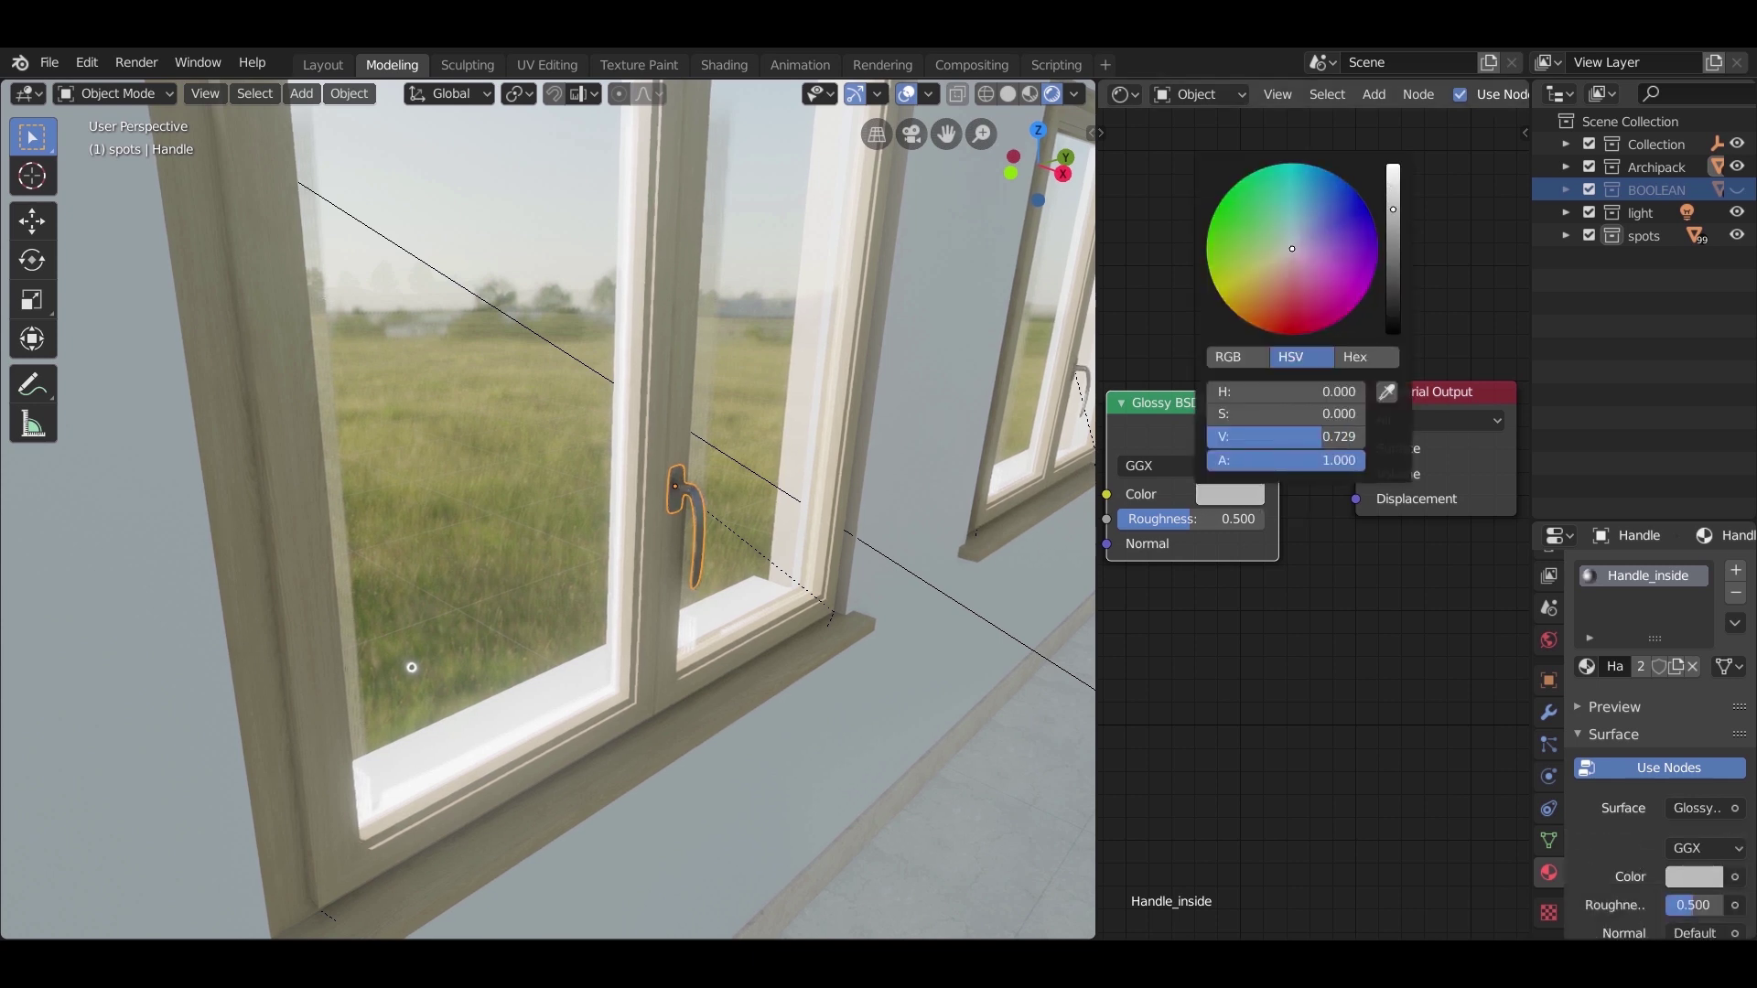
scroll(748, 552, up, 6)
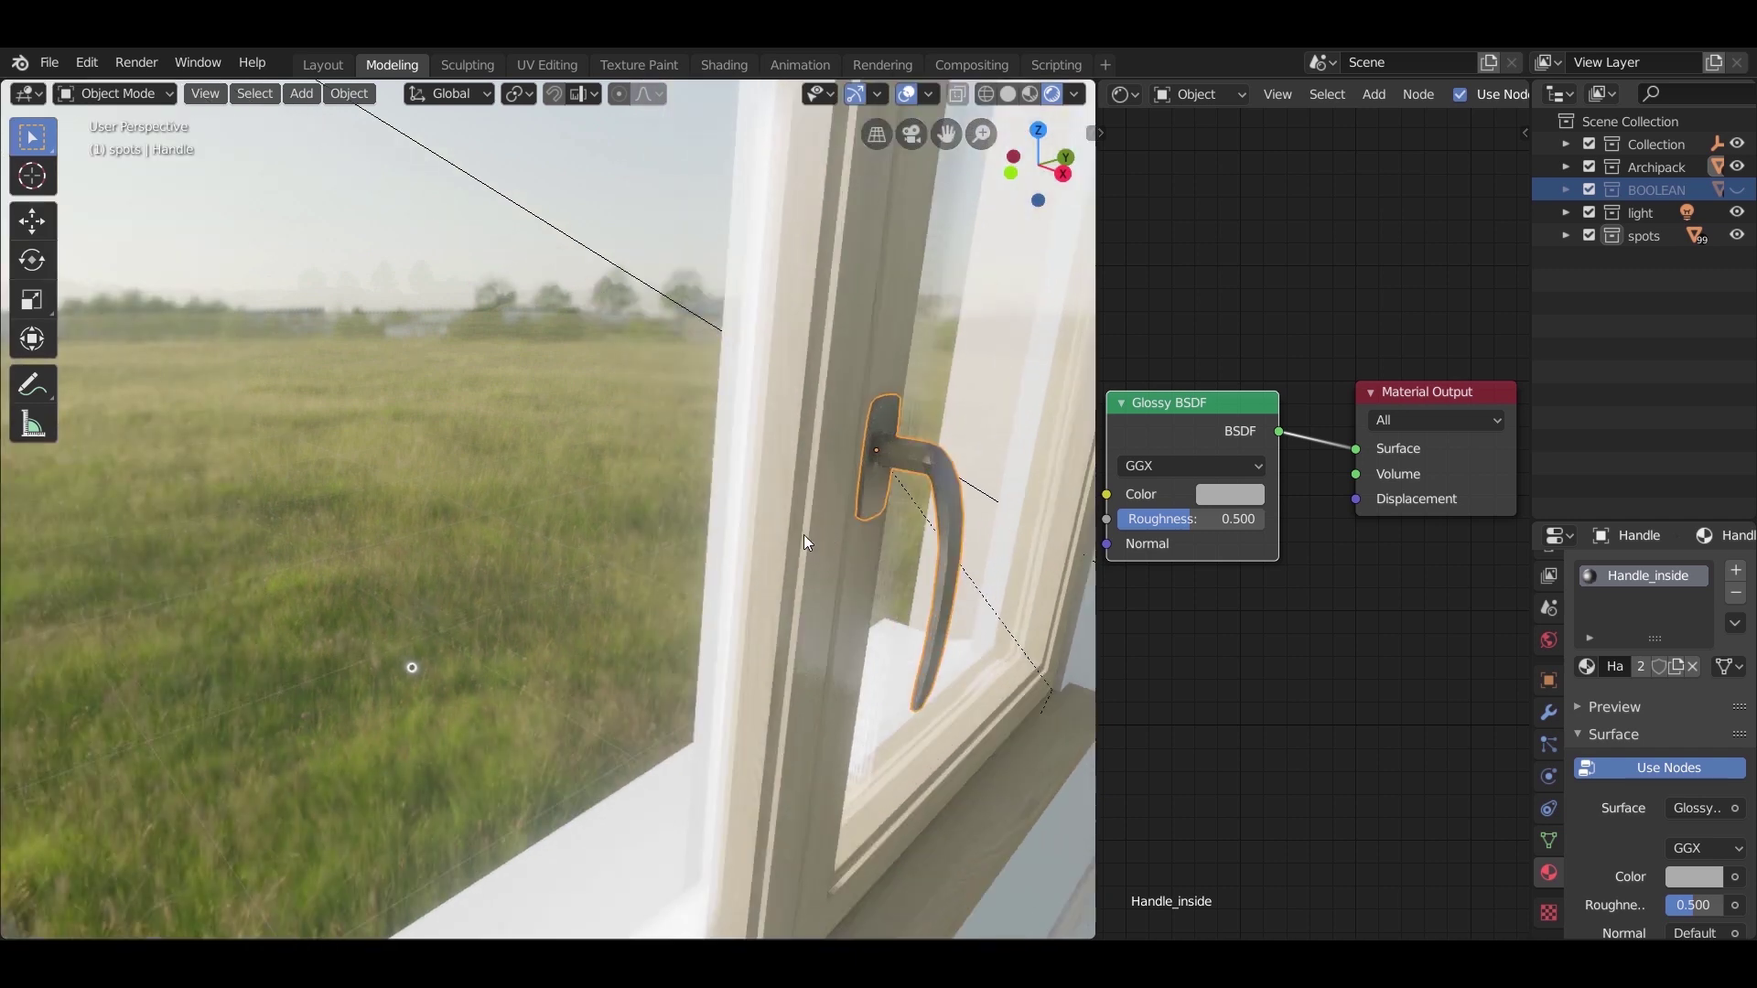
scroll(741, 552, up, 4)
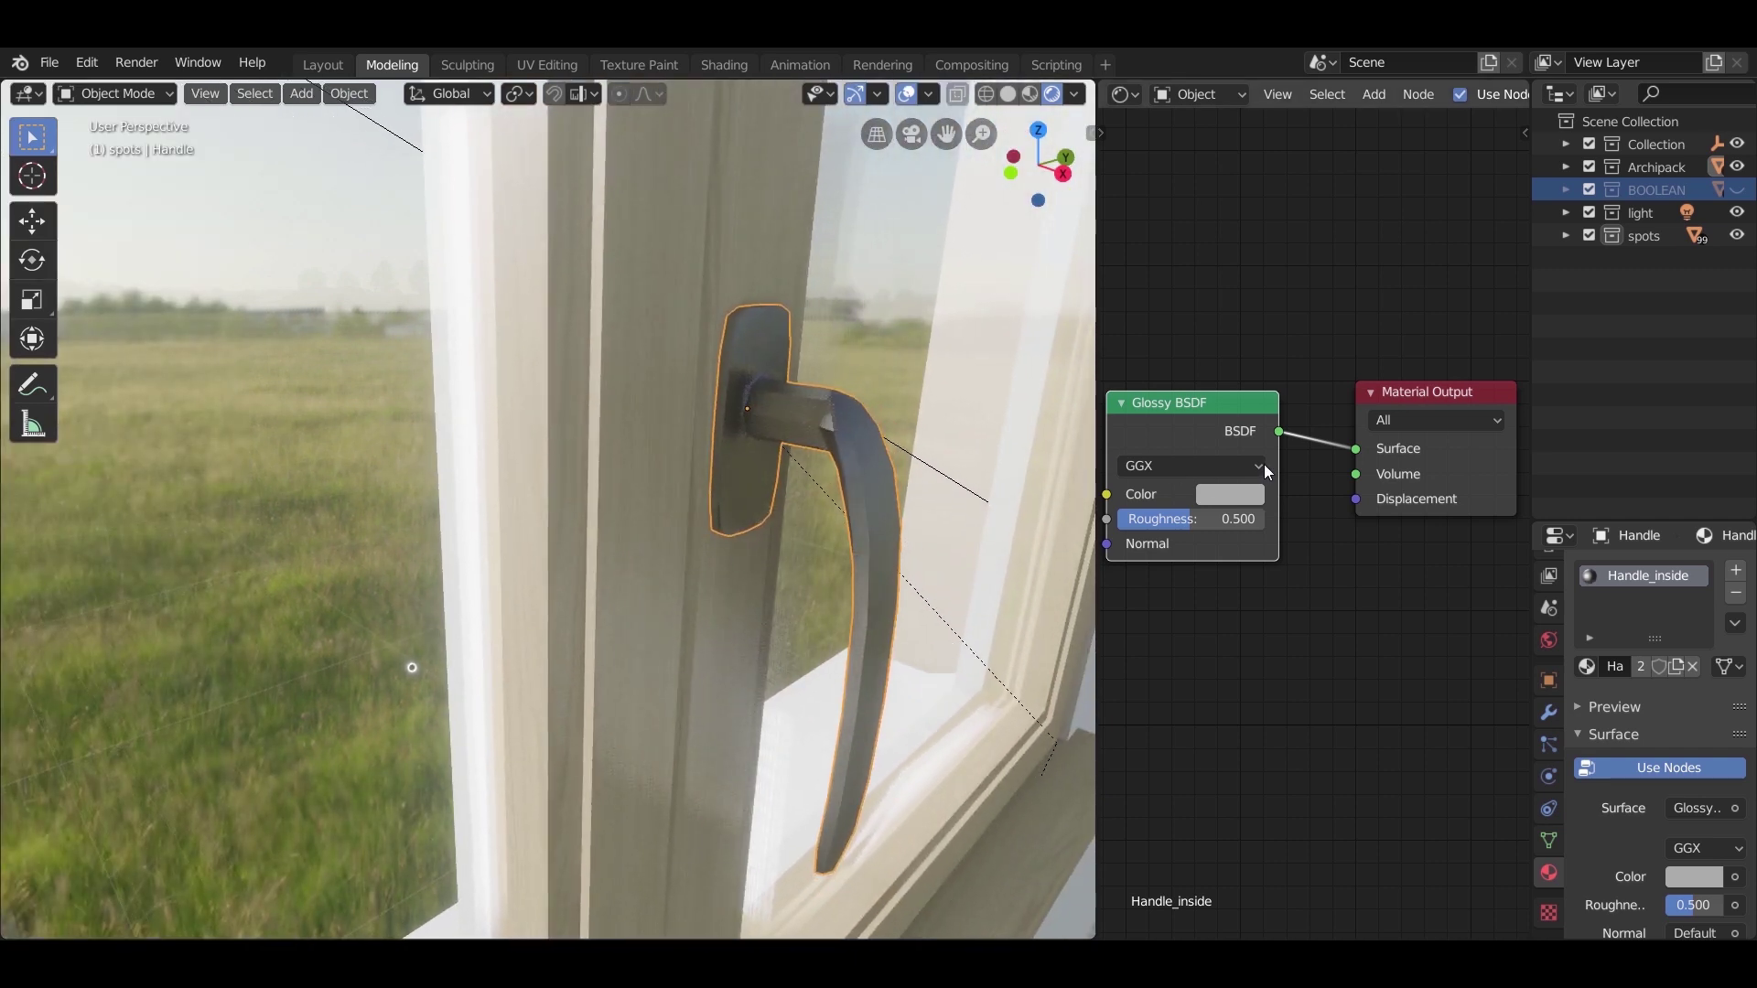
click(1241, 494)
drag(1397, 215, 1394, 239)
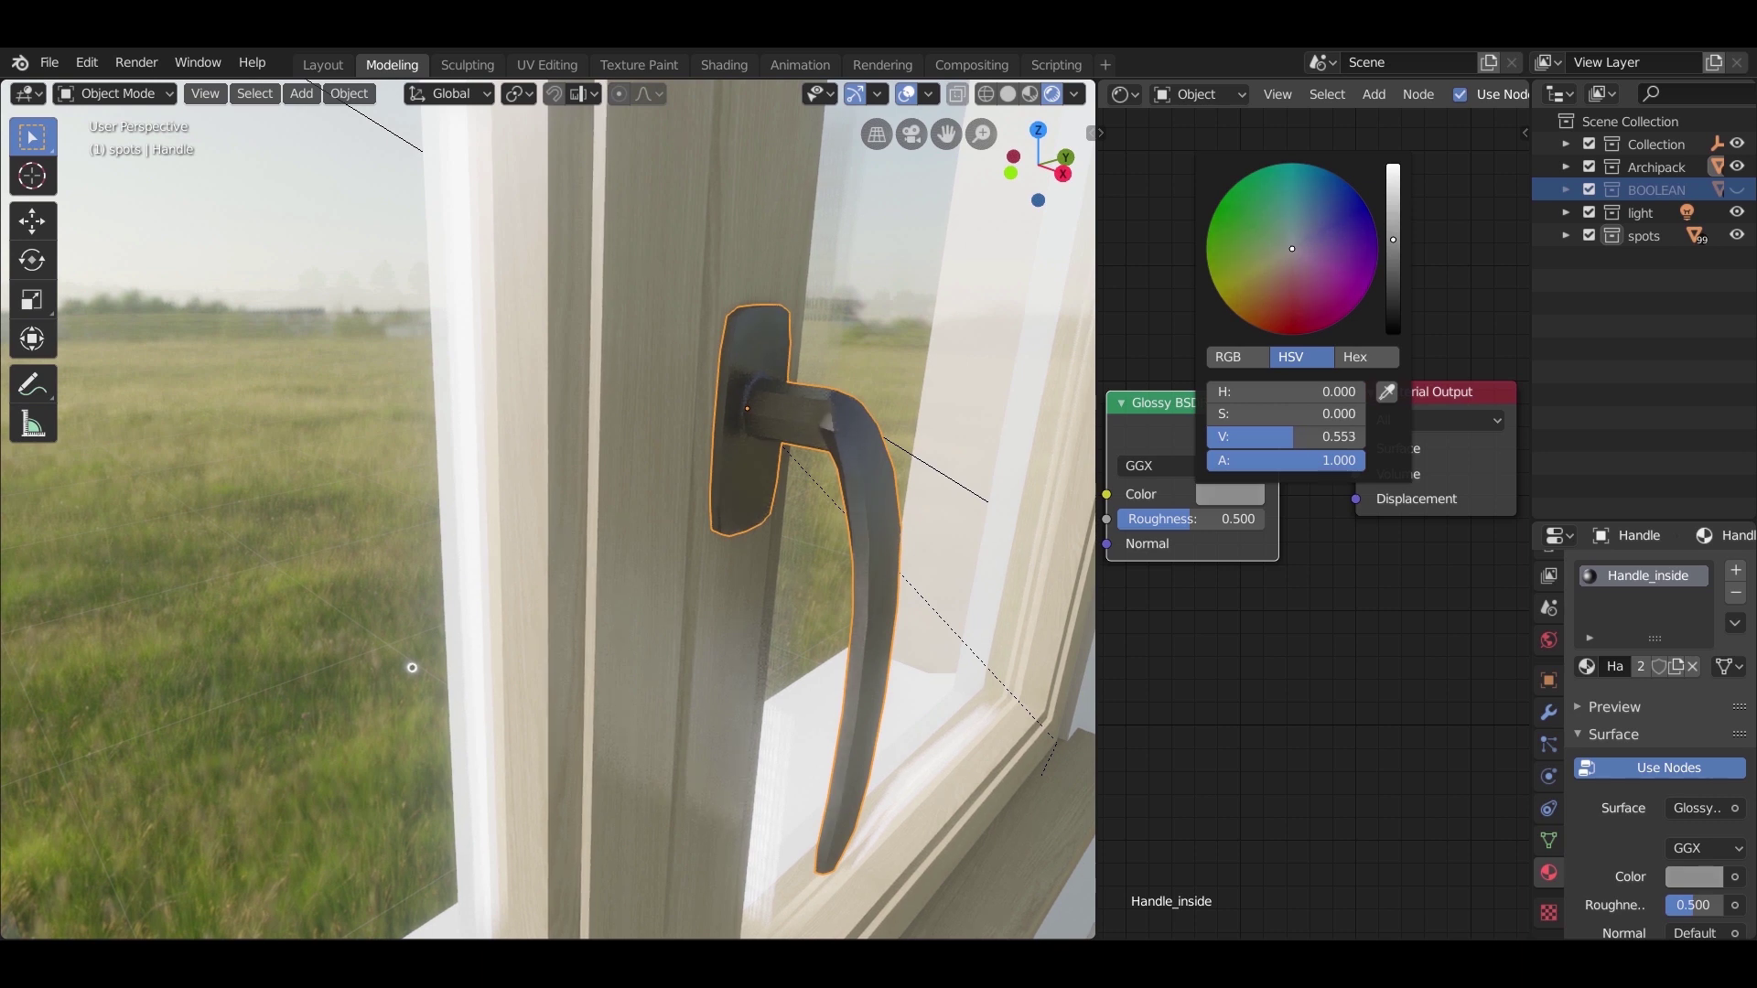
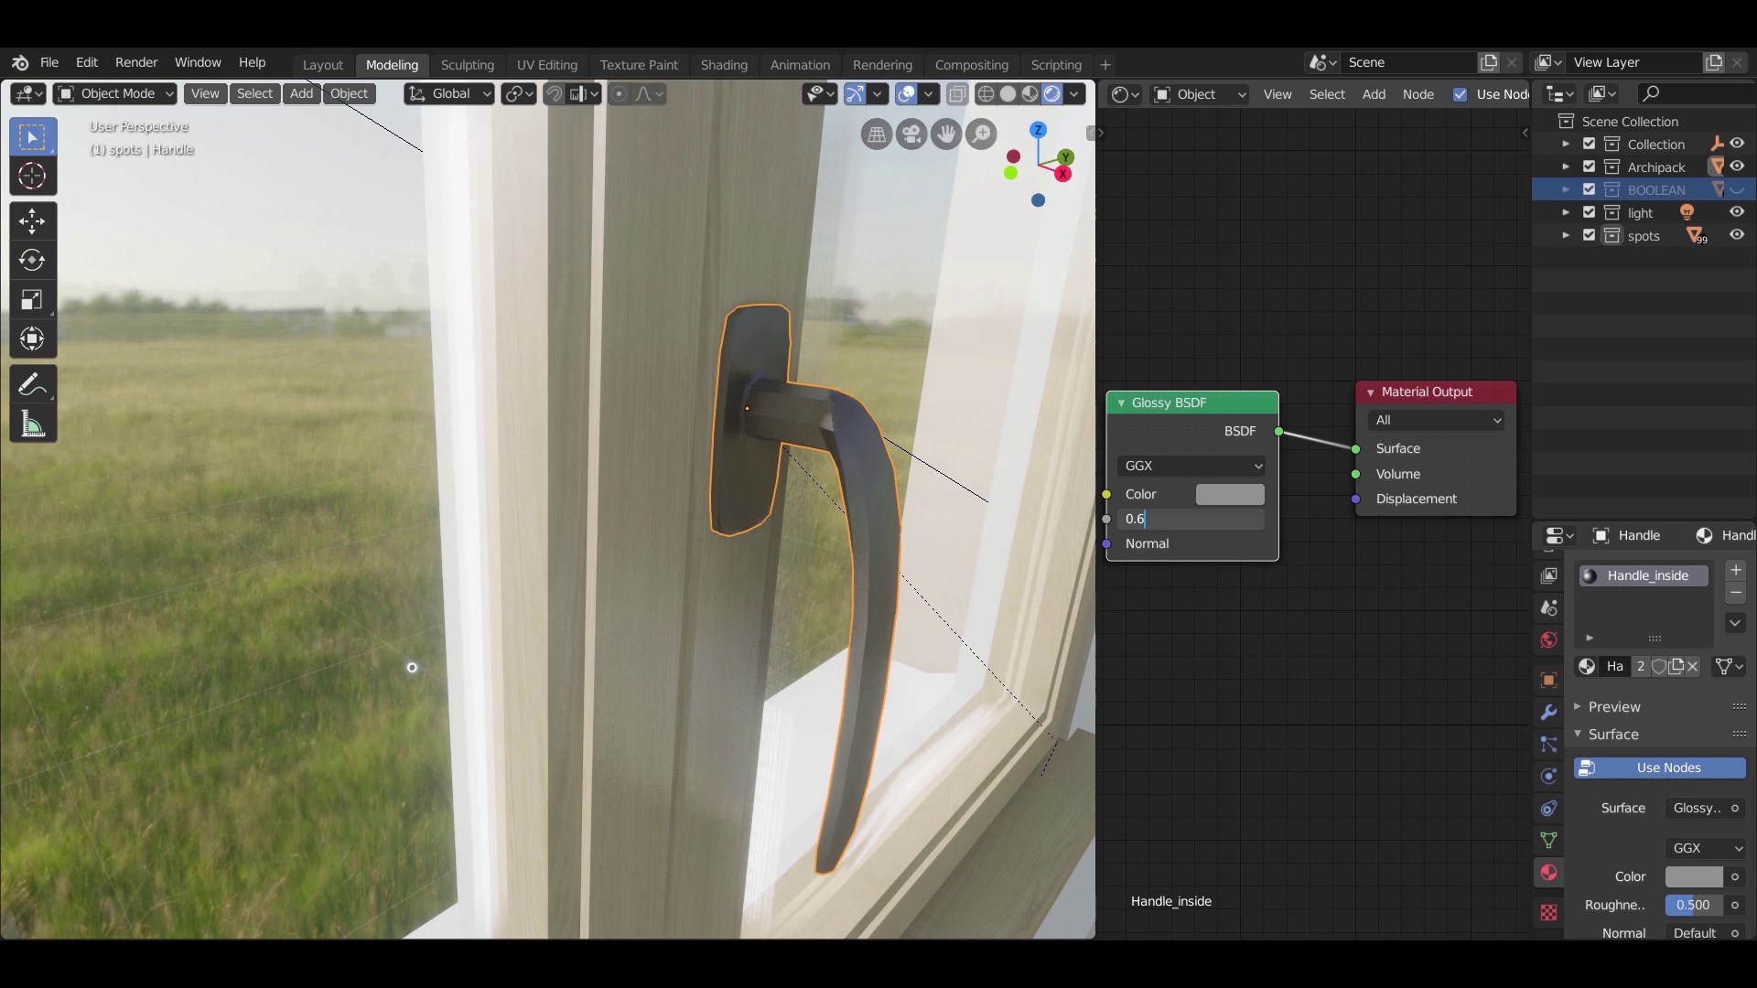
Step: Set the roughness of the handle's Glossy BSDF to 0.6
key(Return)
middle_drag(772, 529, 679, 447)
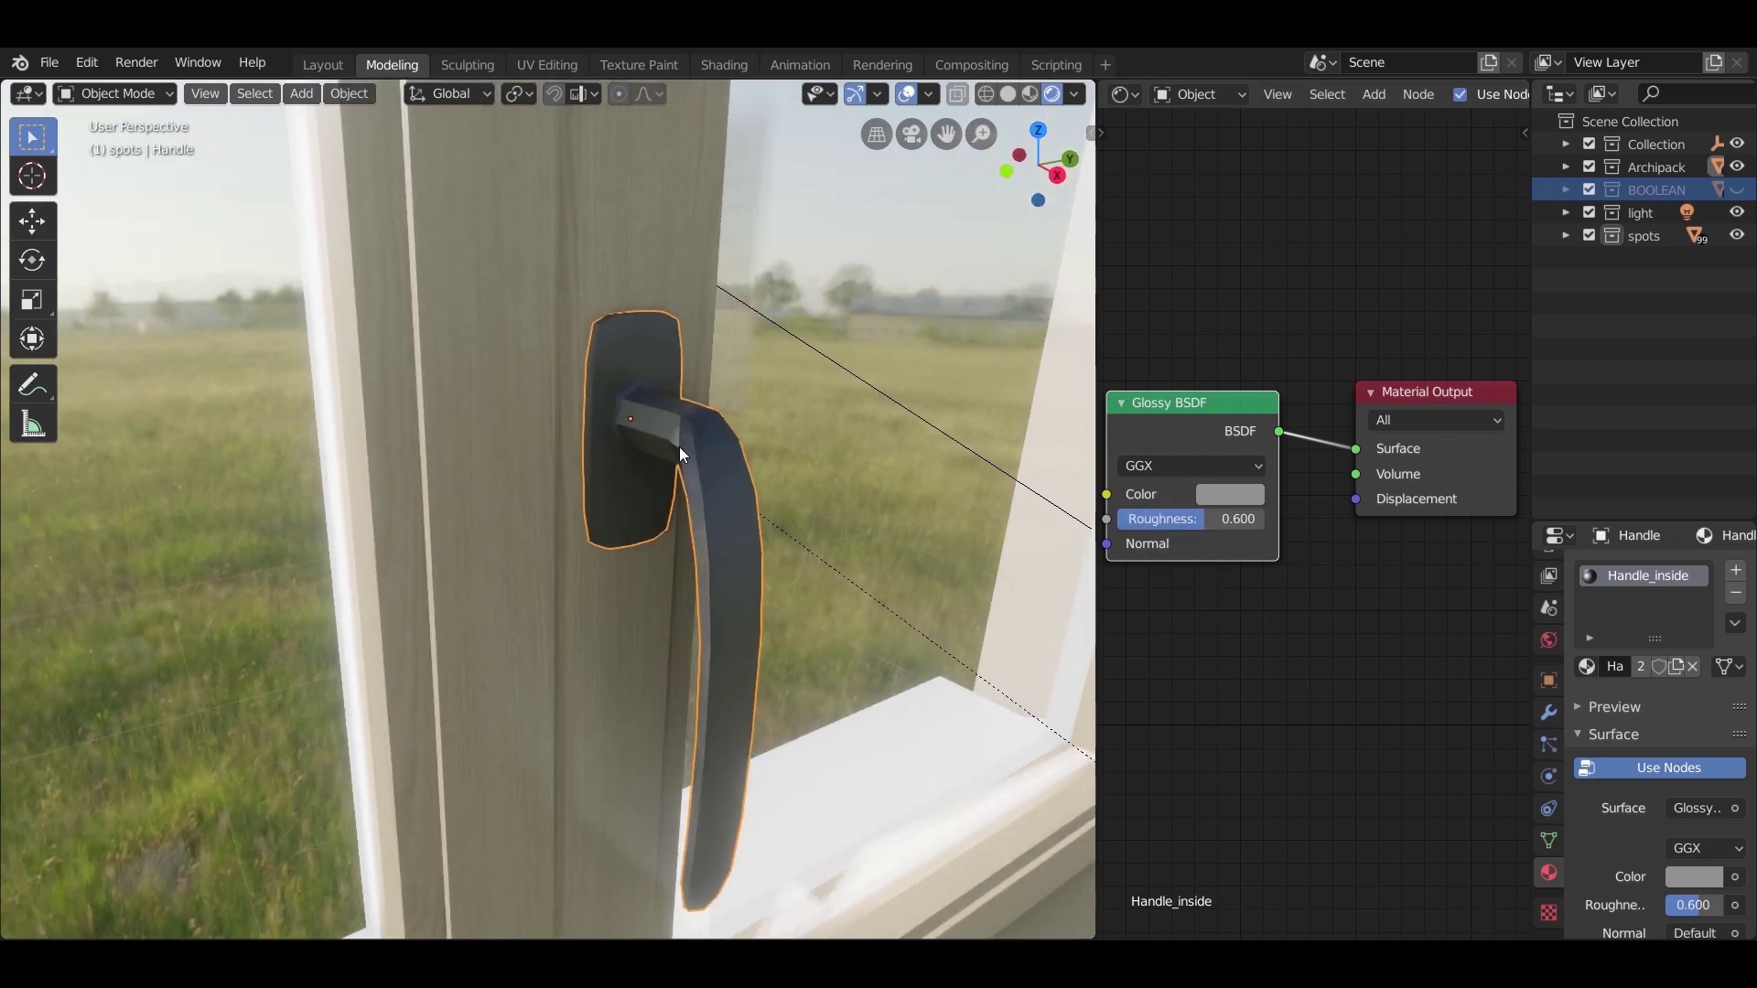
scroll(678, 446, down, 5)
click(571, 354)
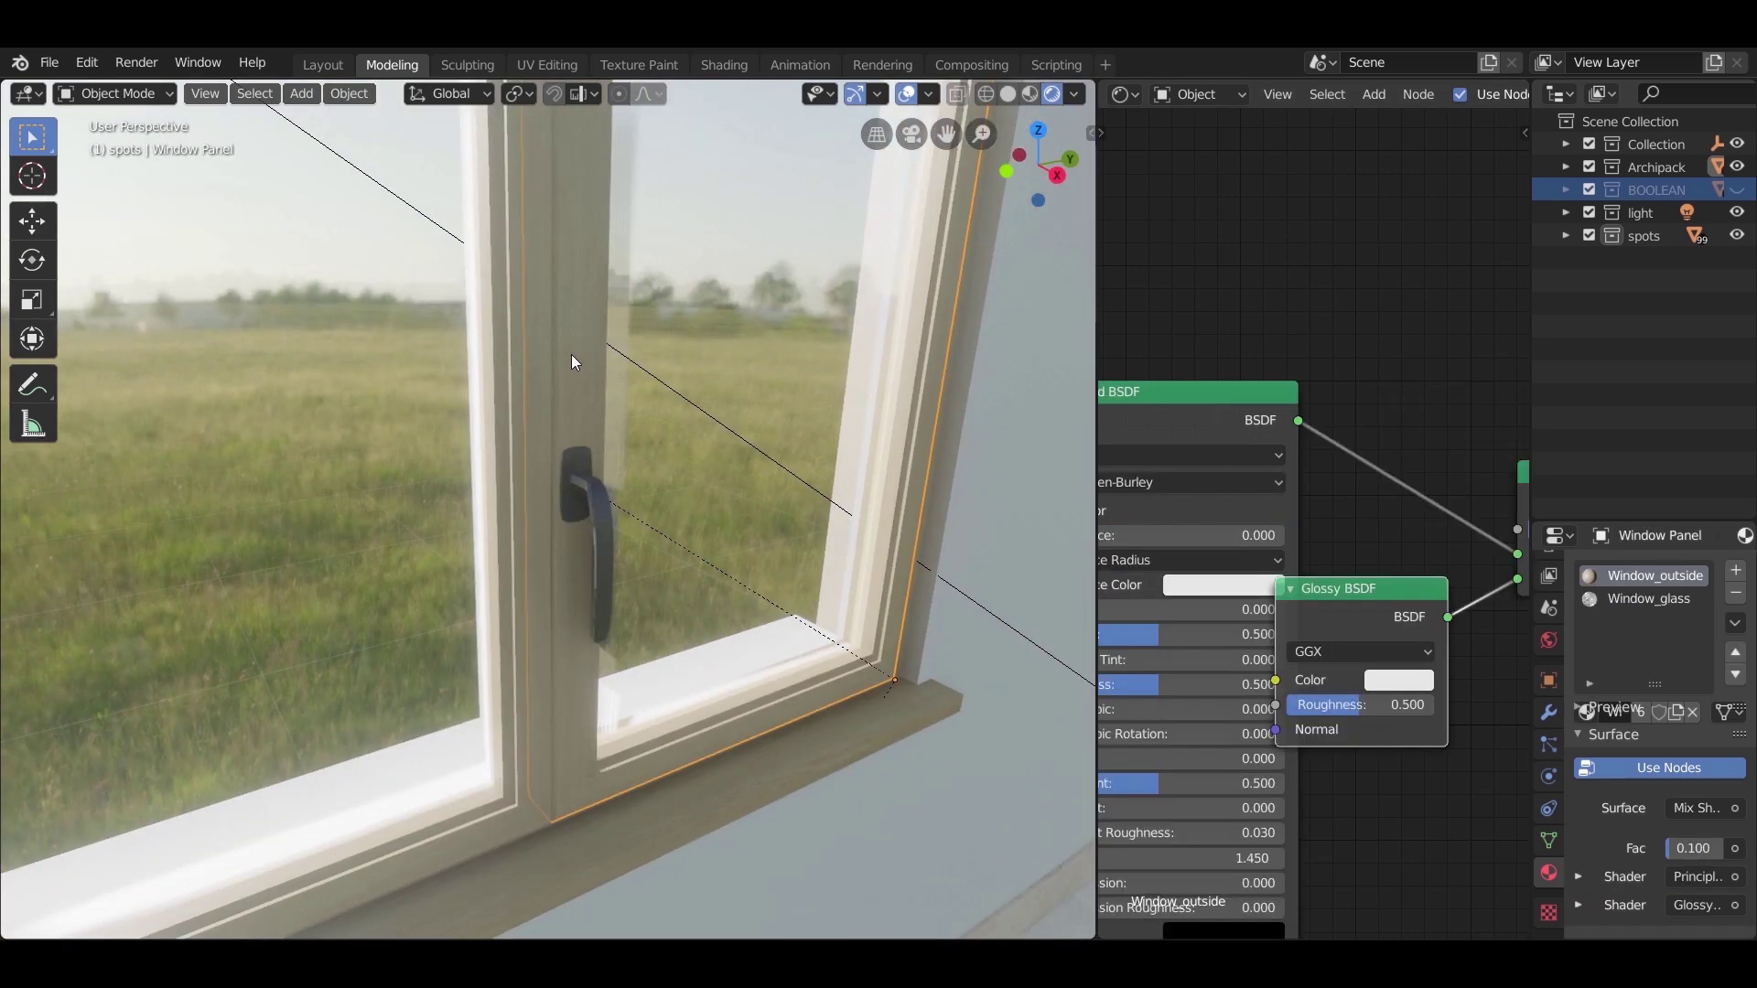
Step: Add a second Subdivision Surface modifier to the near window's handle and apply it
click(601, 523)
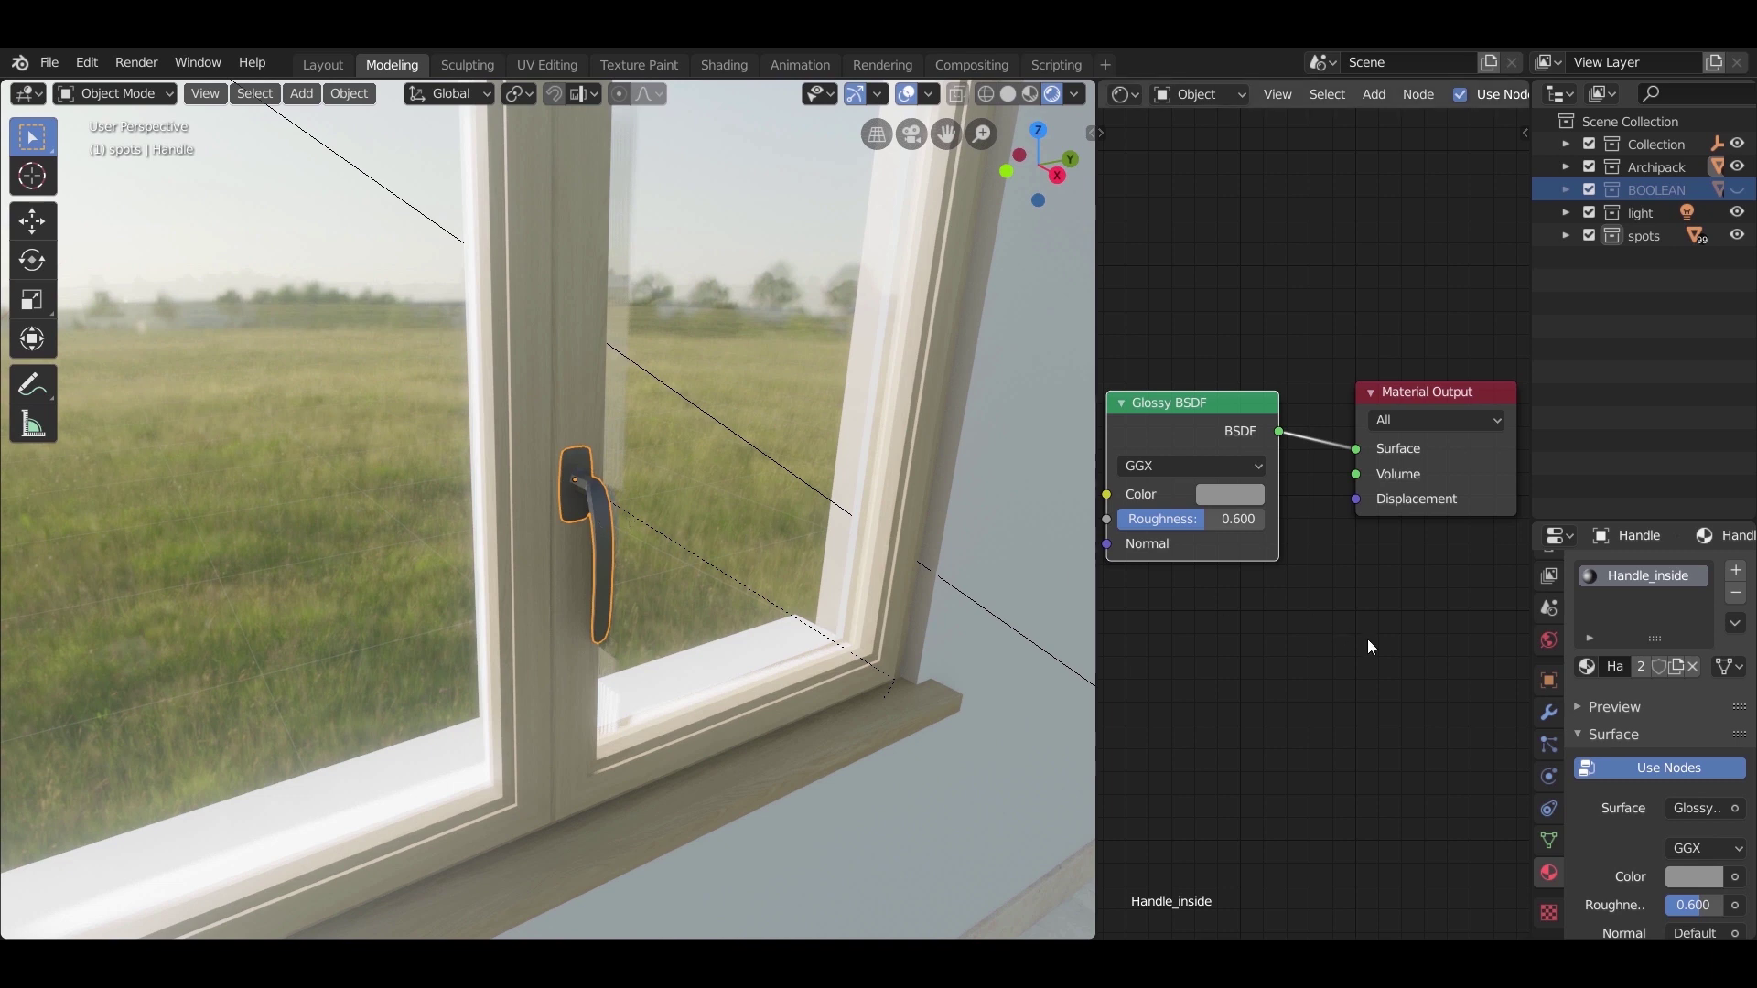
click(1548, 712)
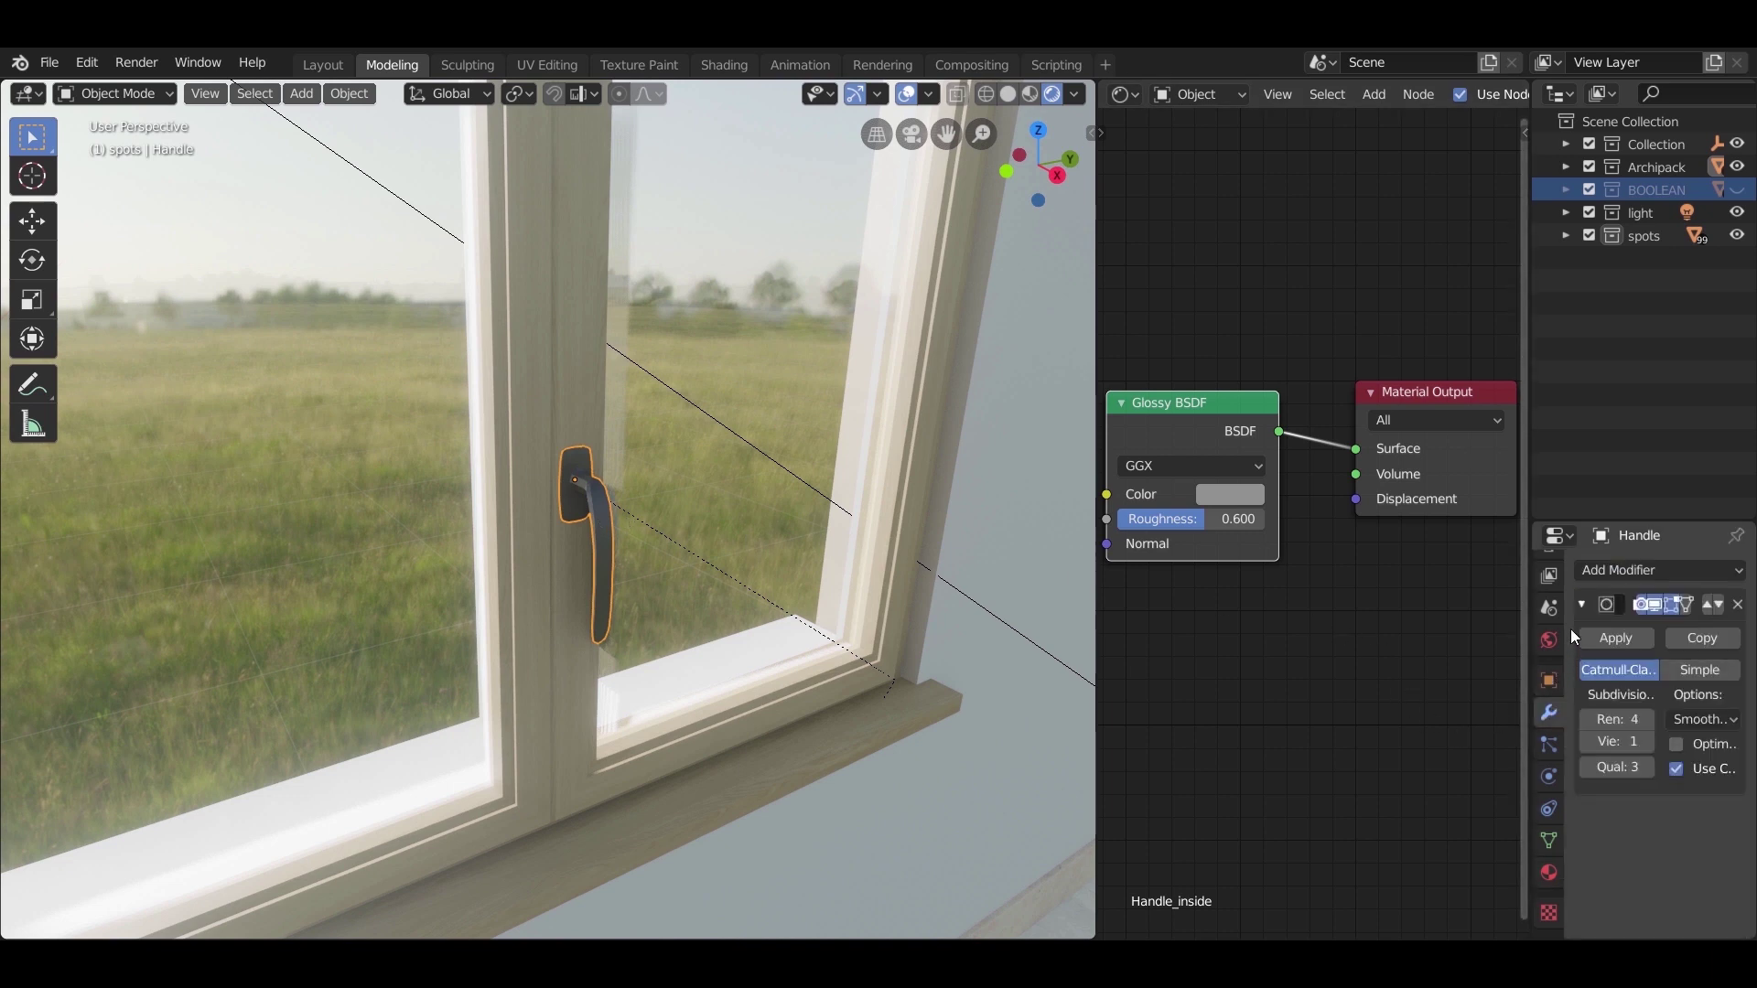
click(1580, 605)
click(1612, 575)
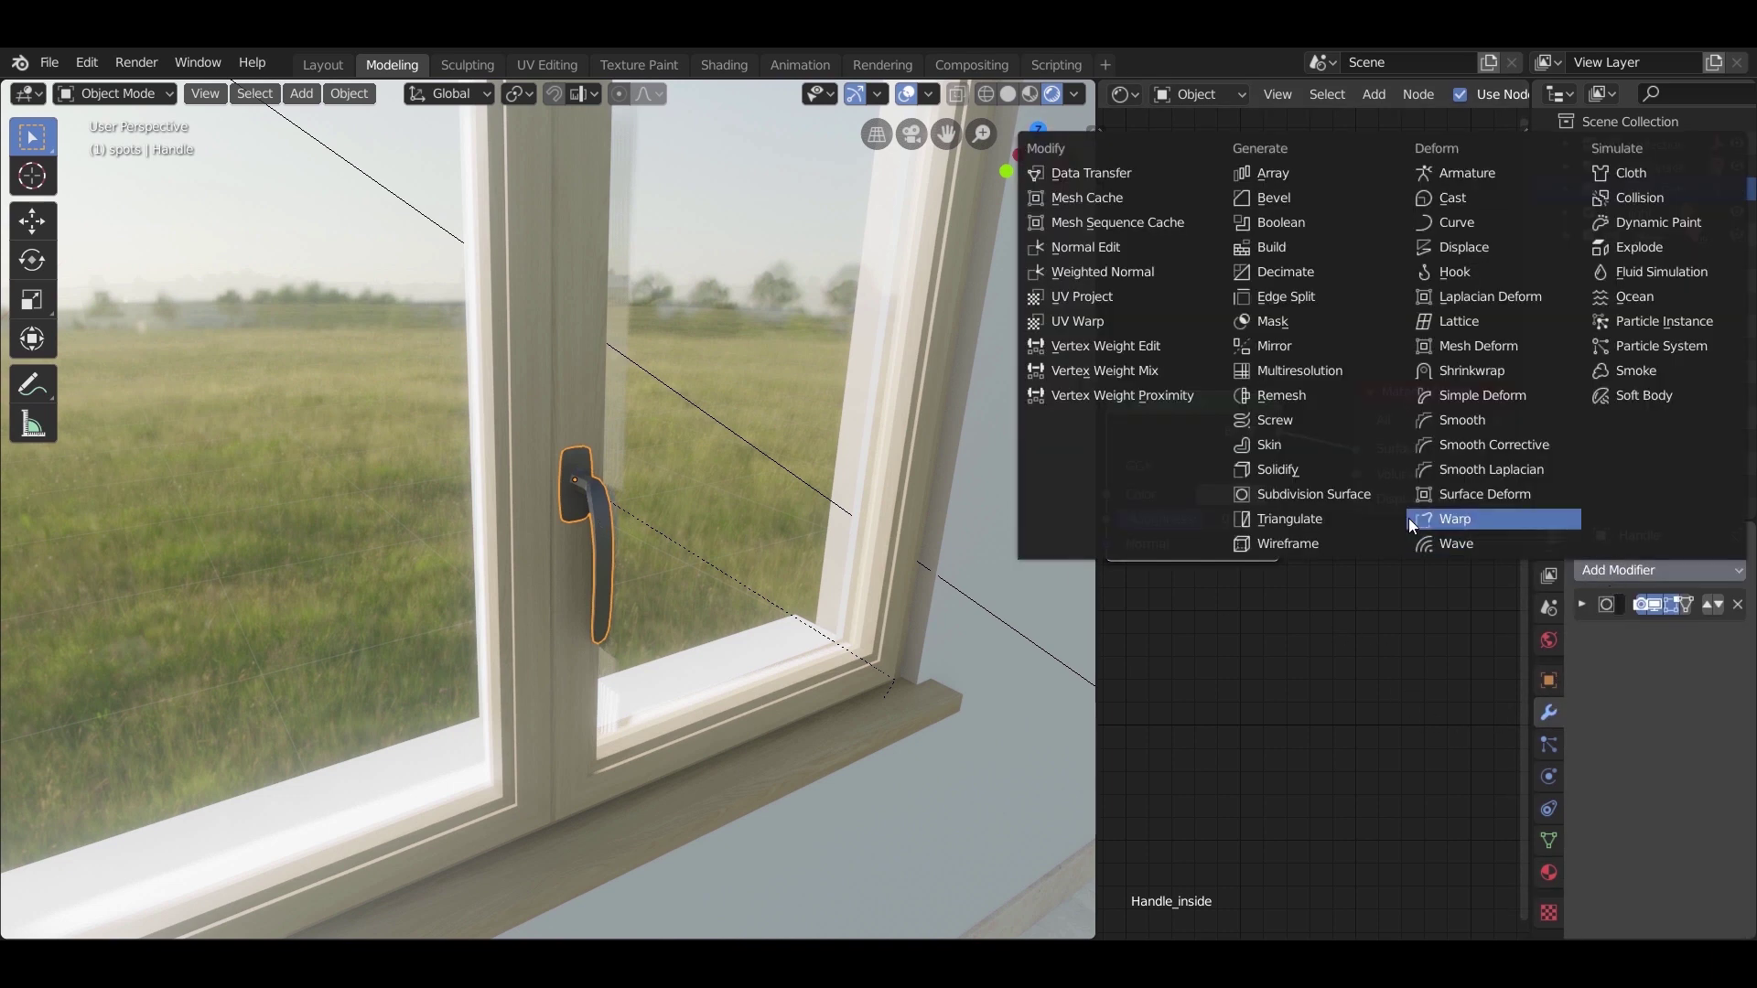
click(1364, 501)
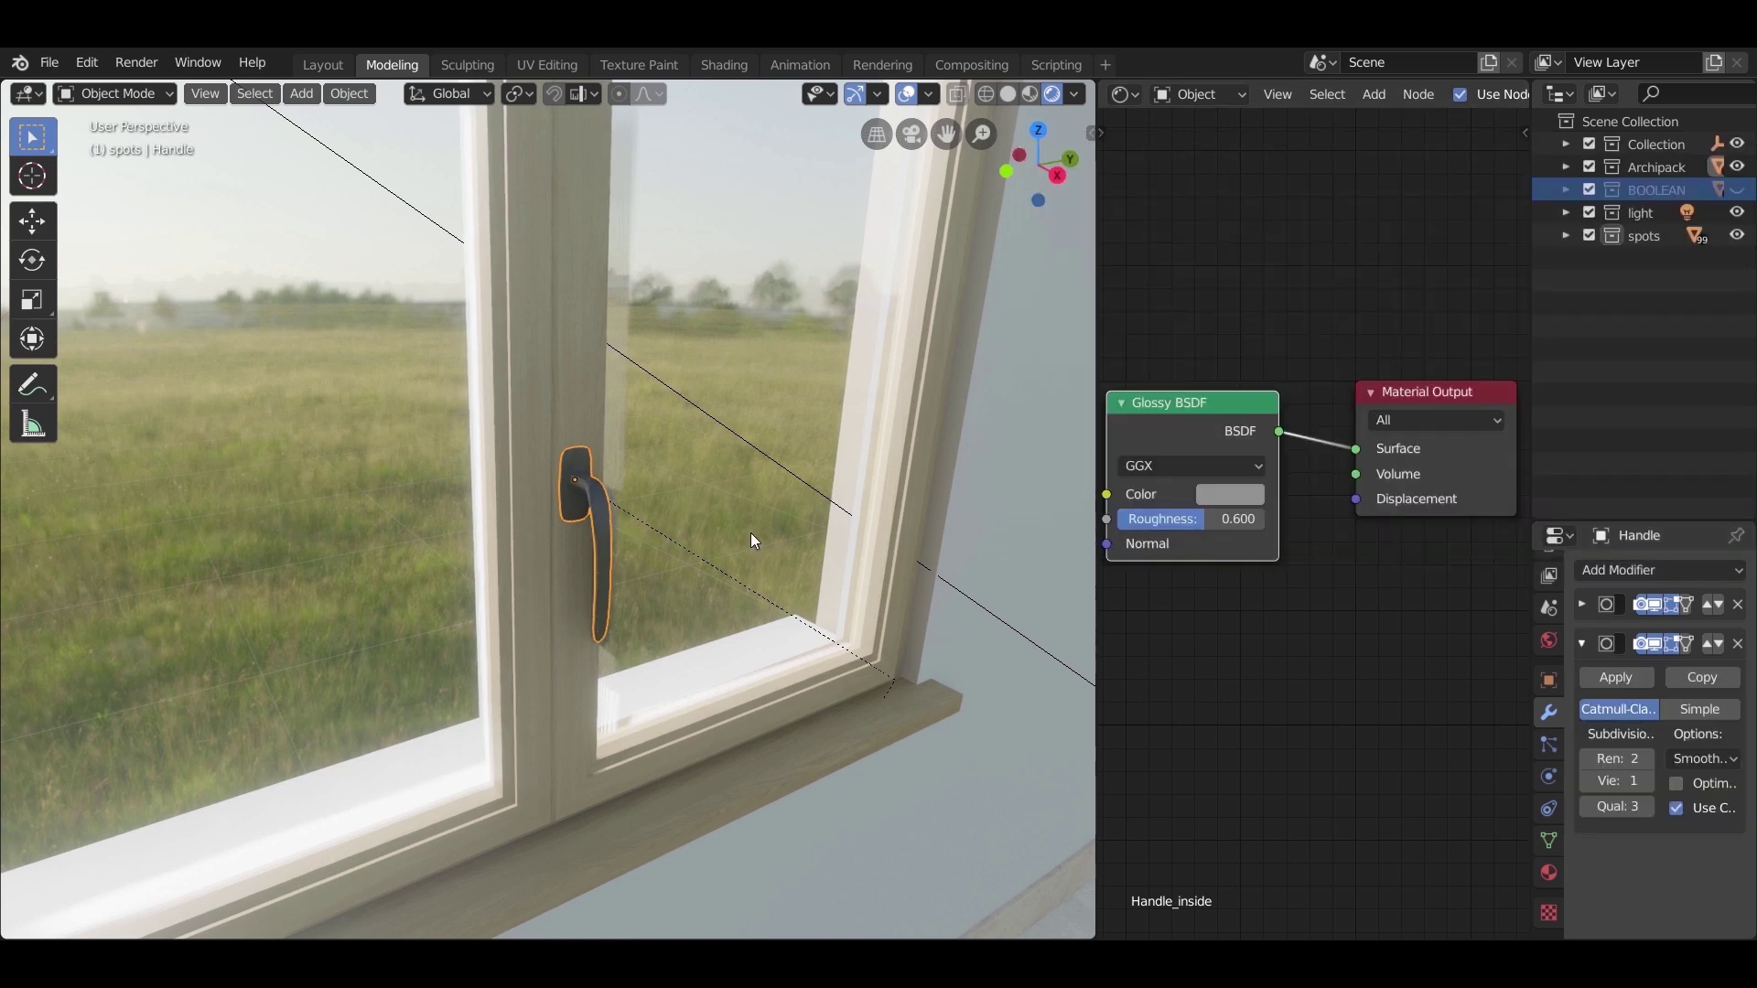
scroll(604, 533, up, 6)
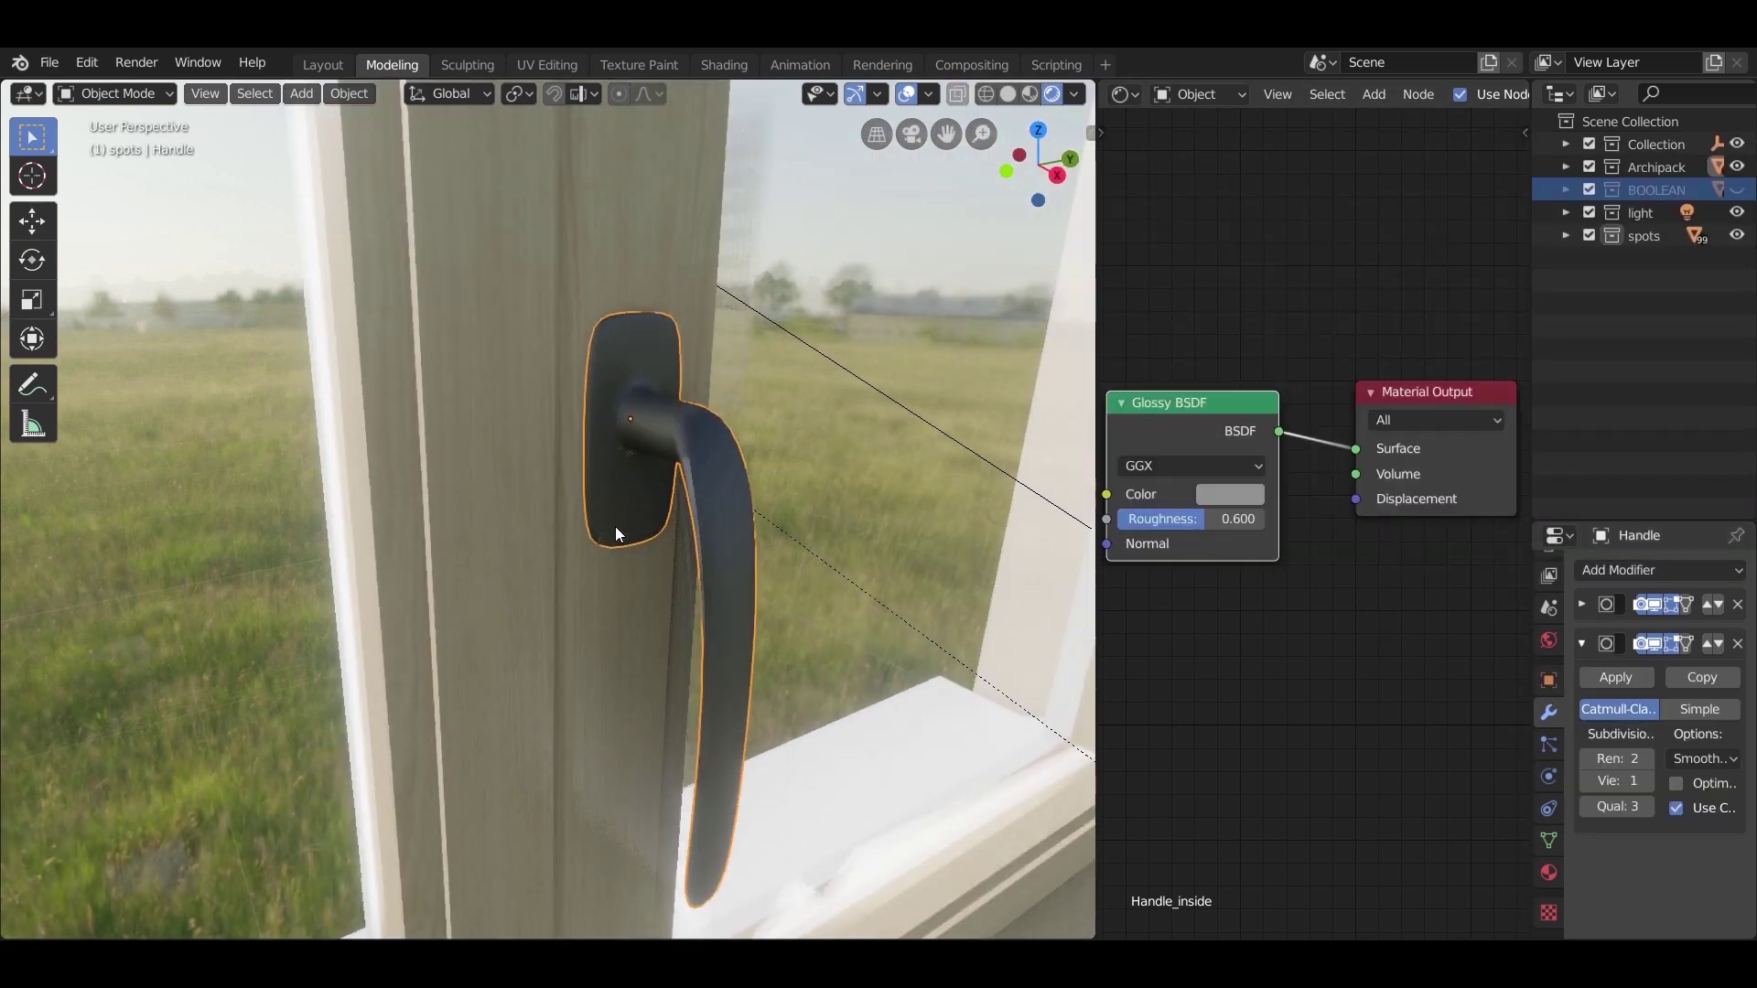
scroll(615, 526, down, 2)
scroll(615, 525, down, 4)
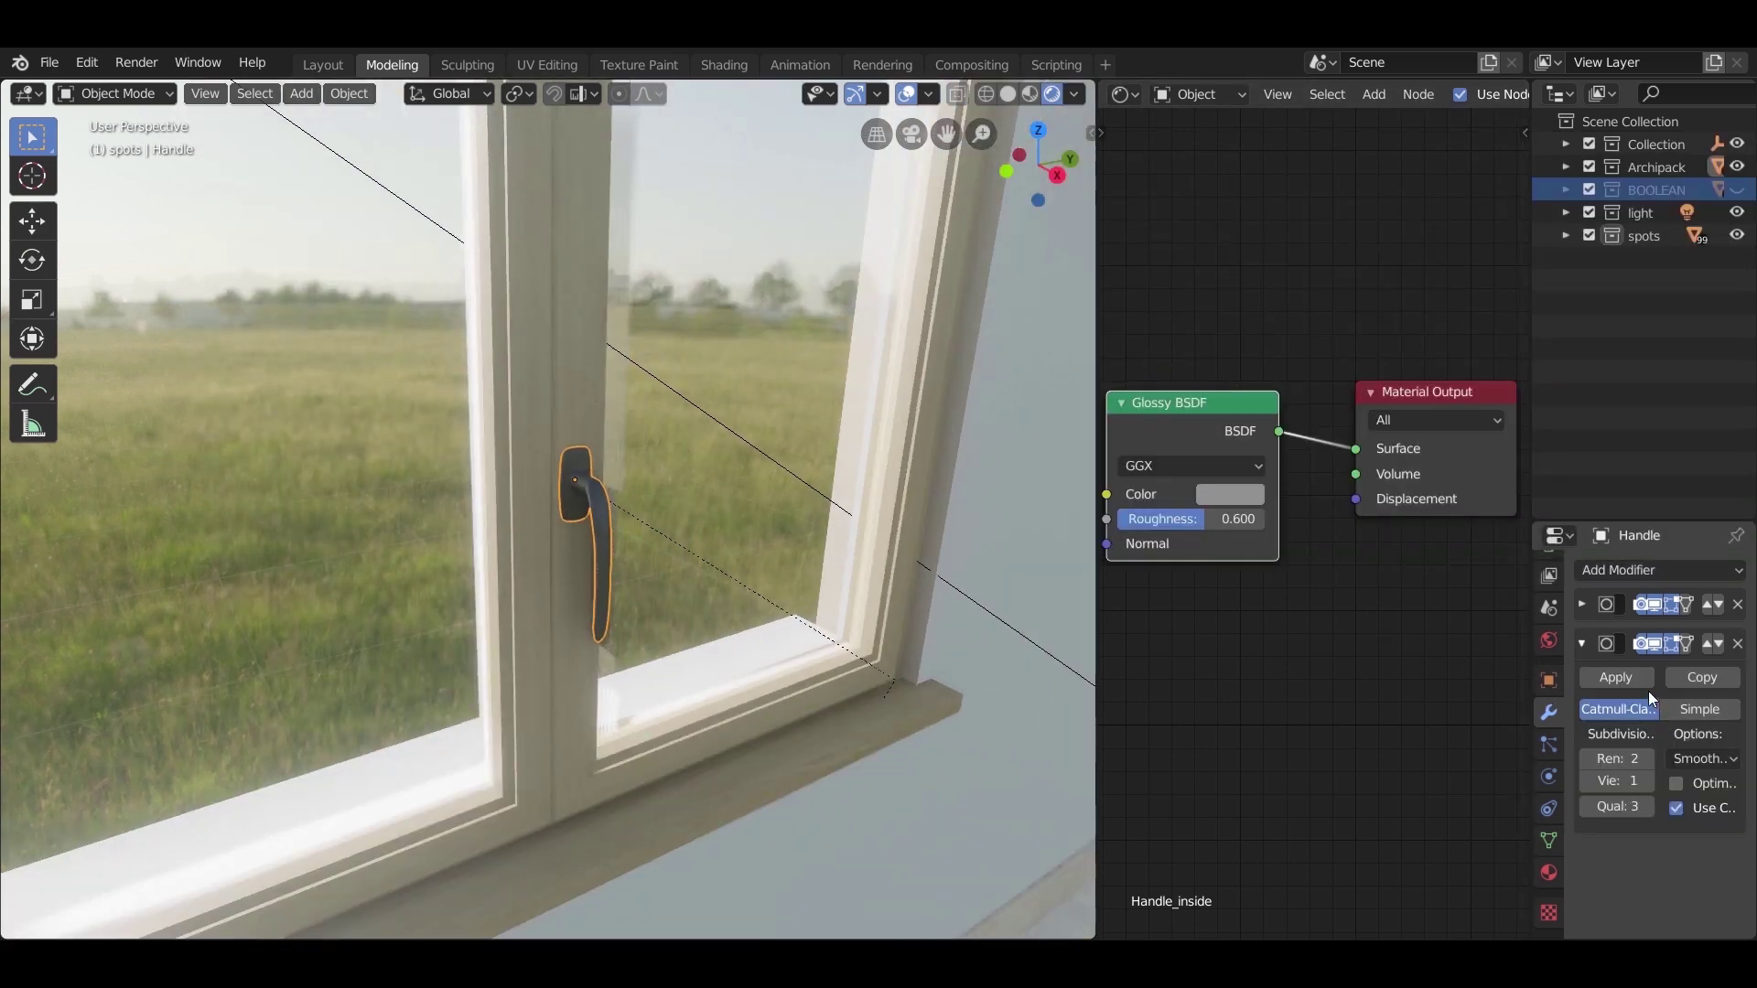
click(1626, 683)
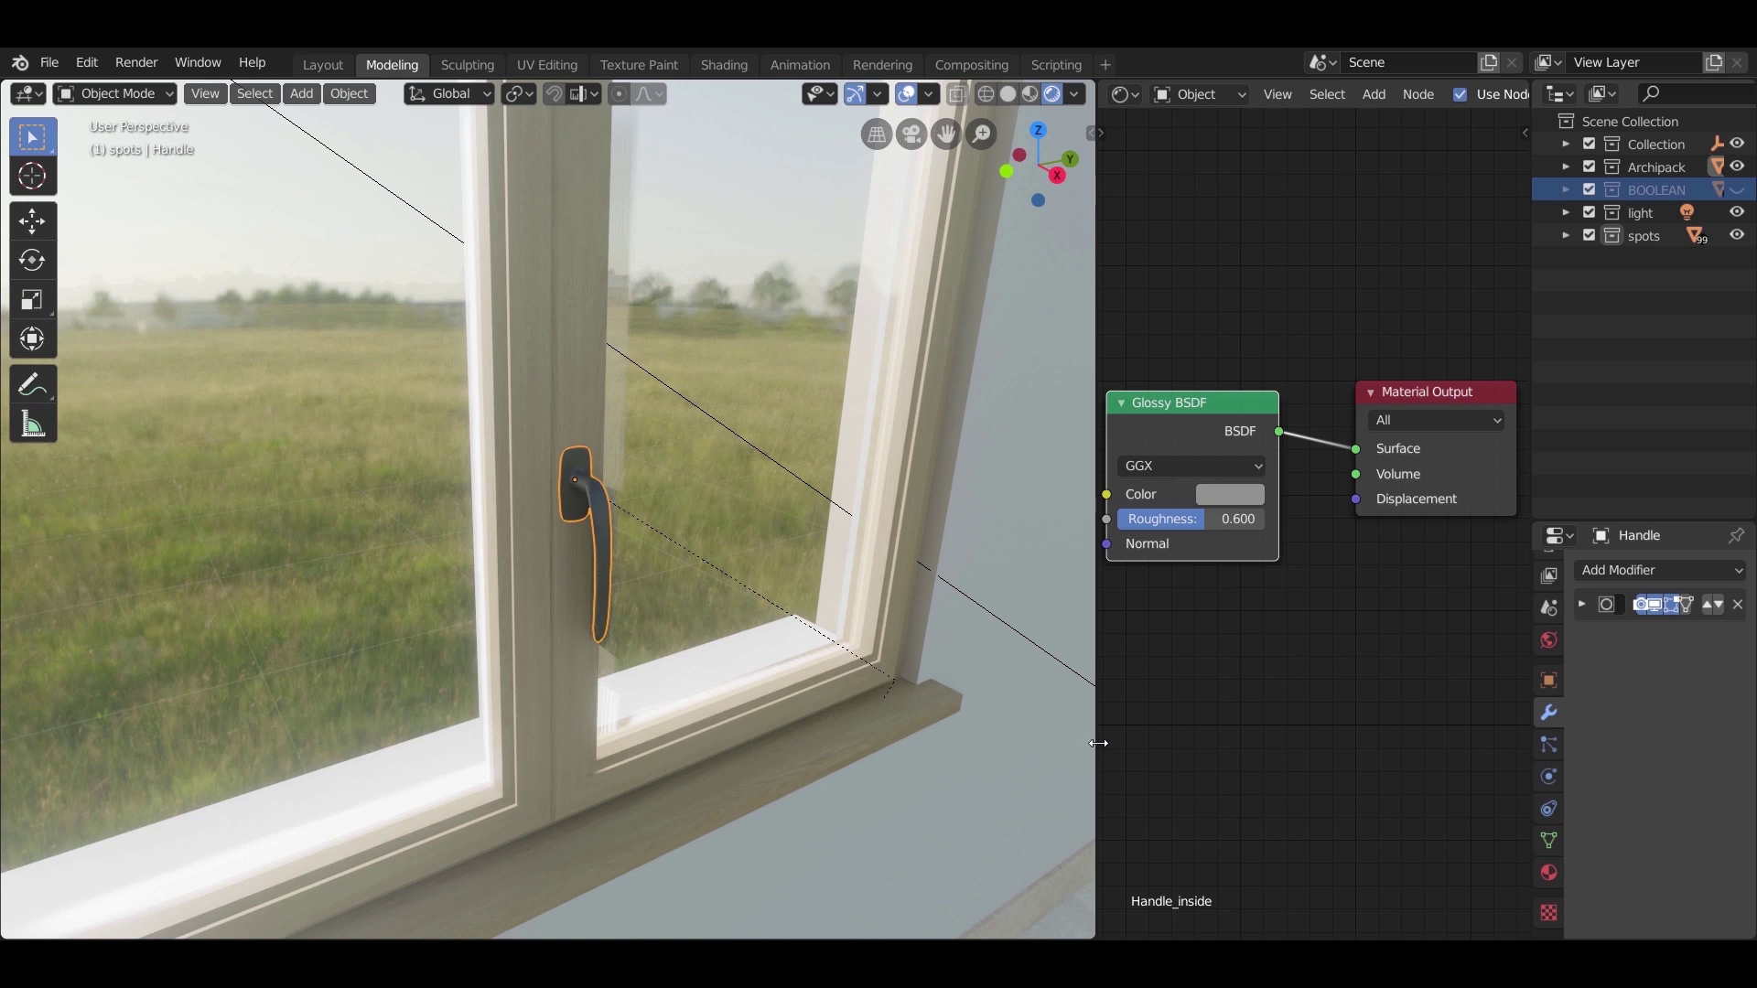
middle_drag(1167, 744, 1223, 725)
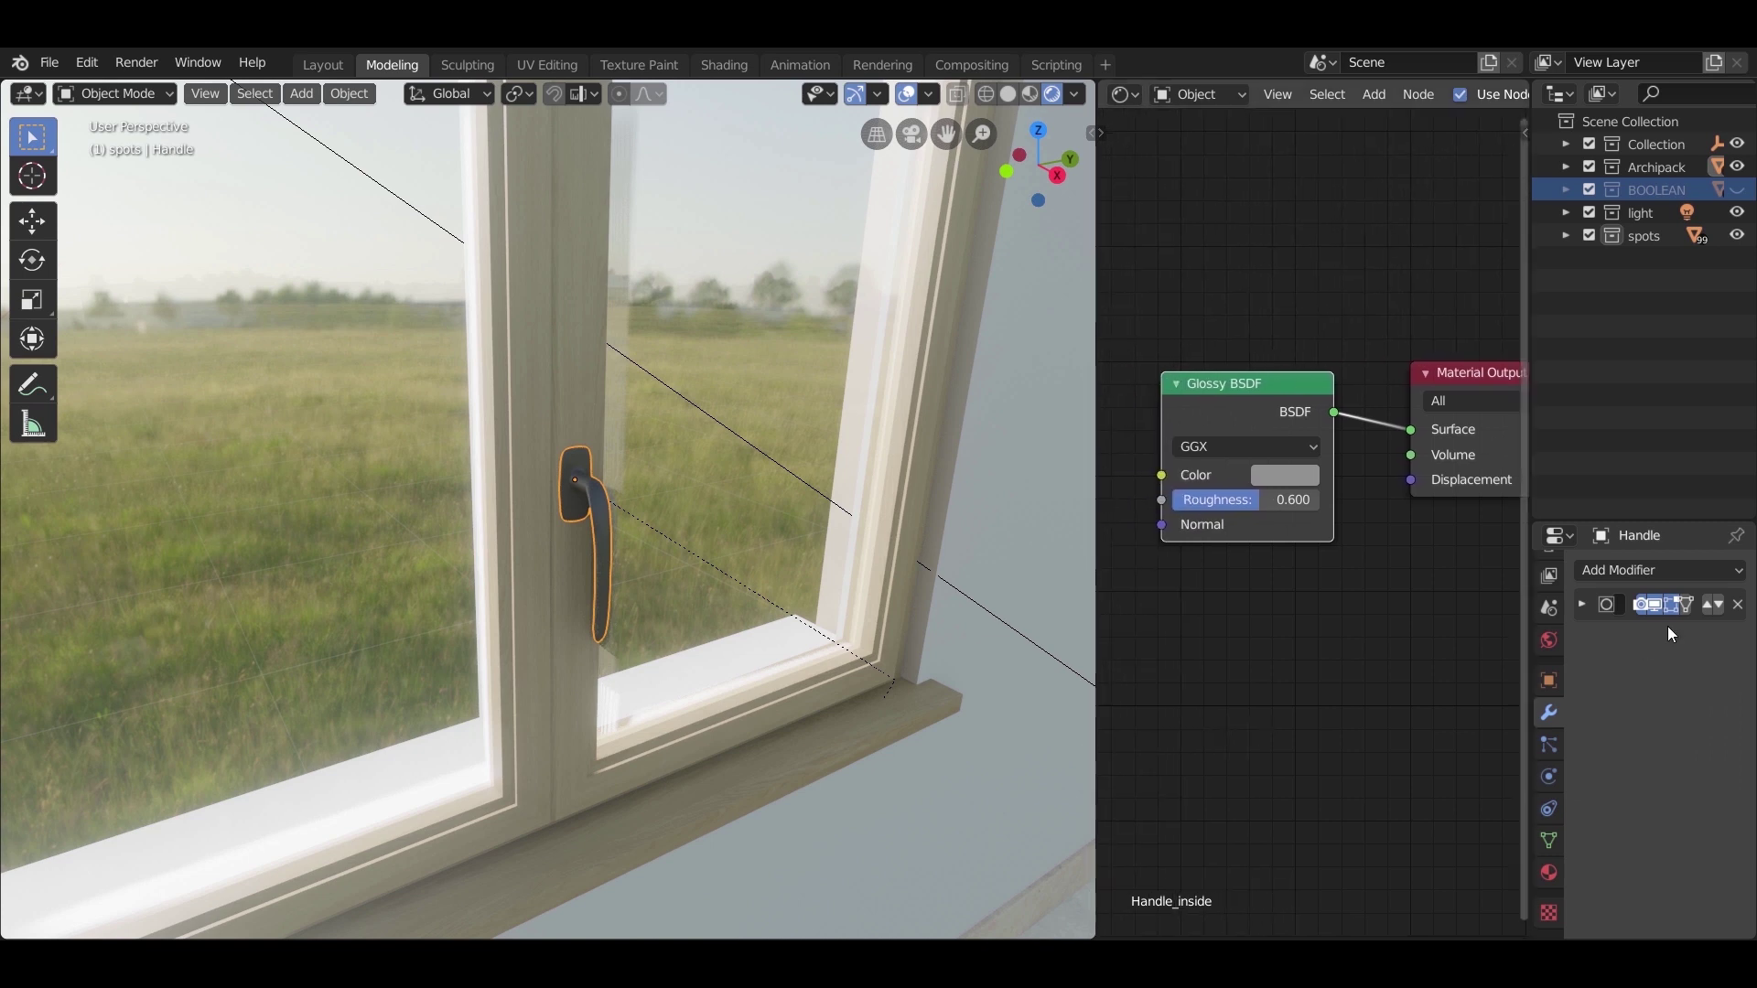
click(1582, 603)
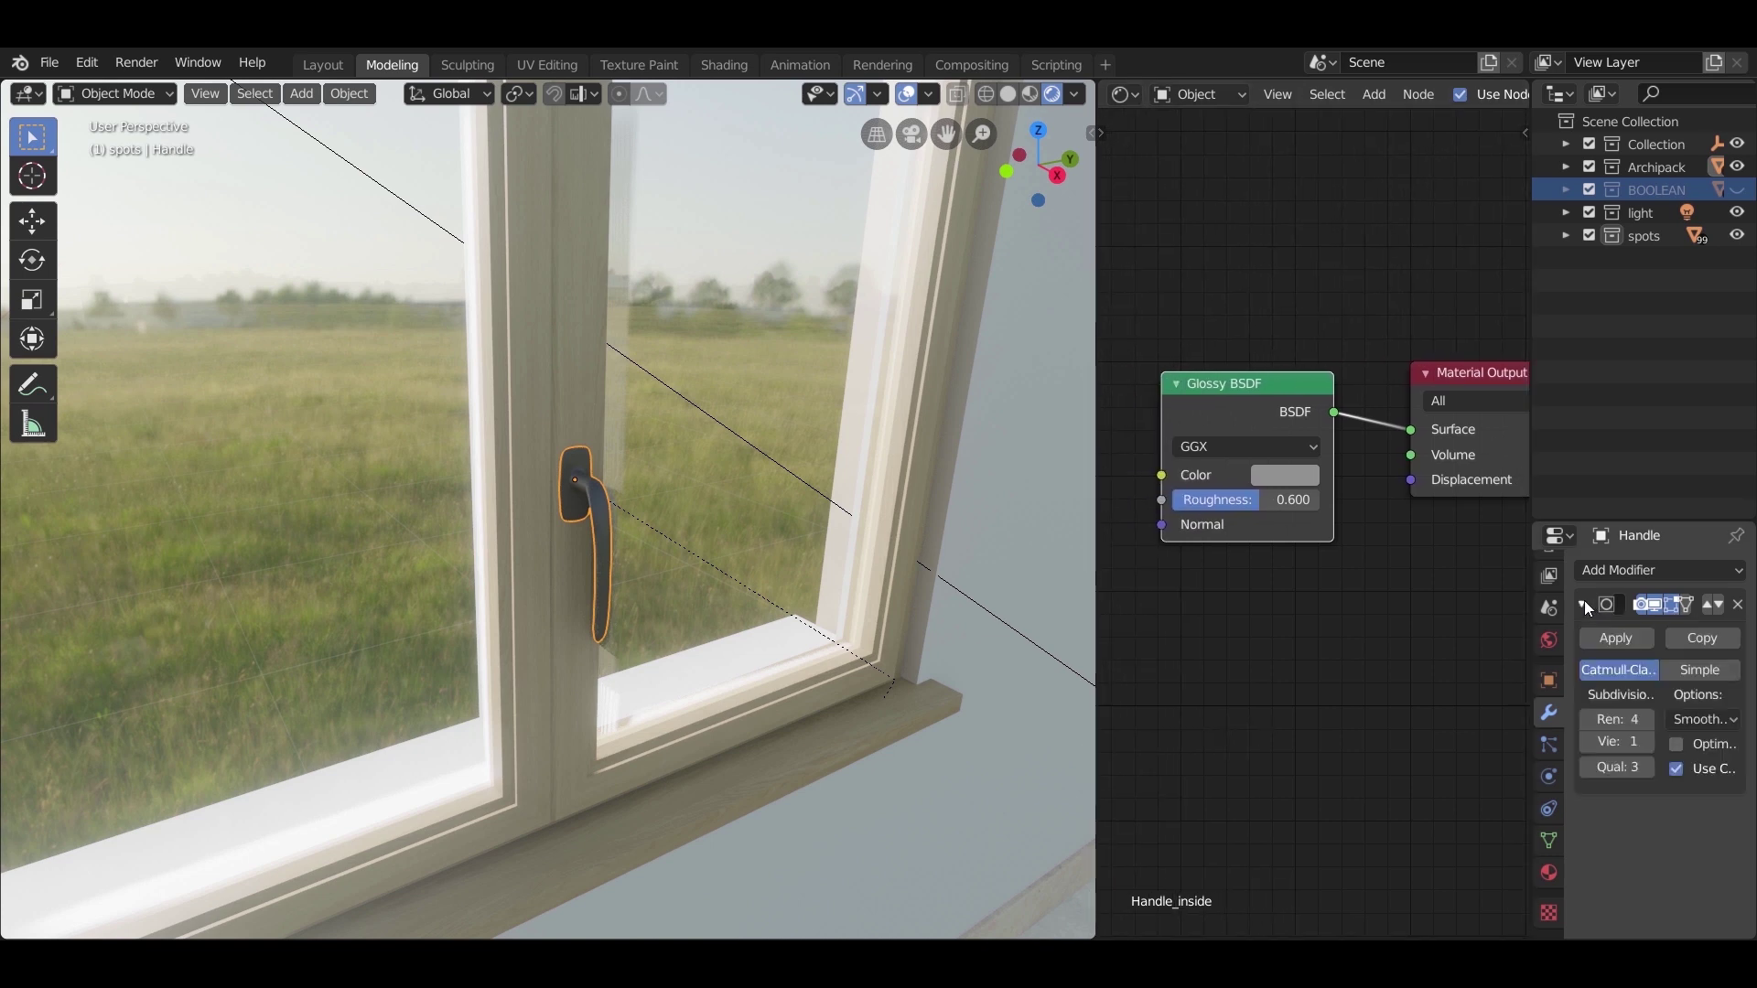
click(1582, 603)
Step: Select the near window's outer frame and show its material slots with enough width to read their full names
scroll(778, 585, down, 5)
middle_drag(910, 666, 819, 604)
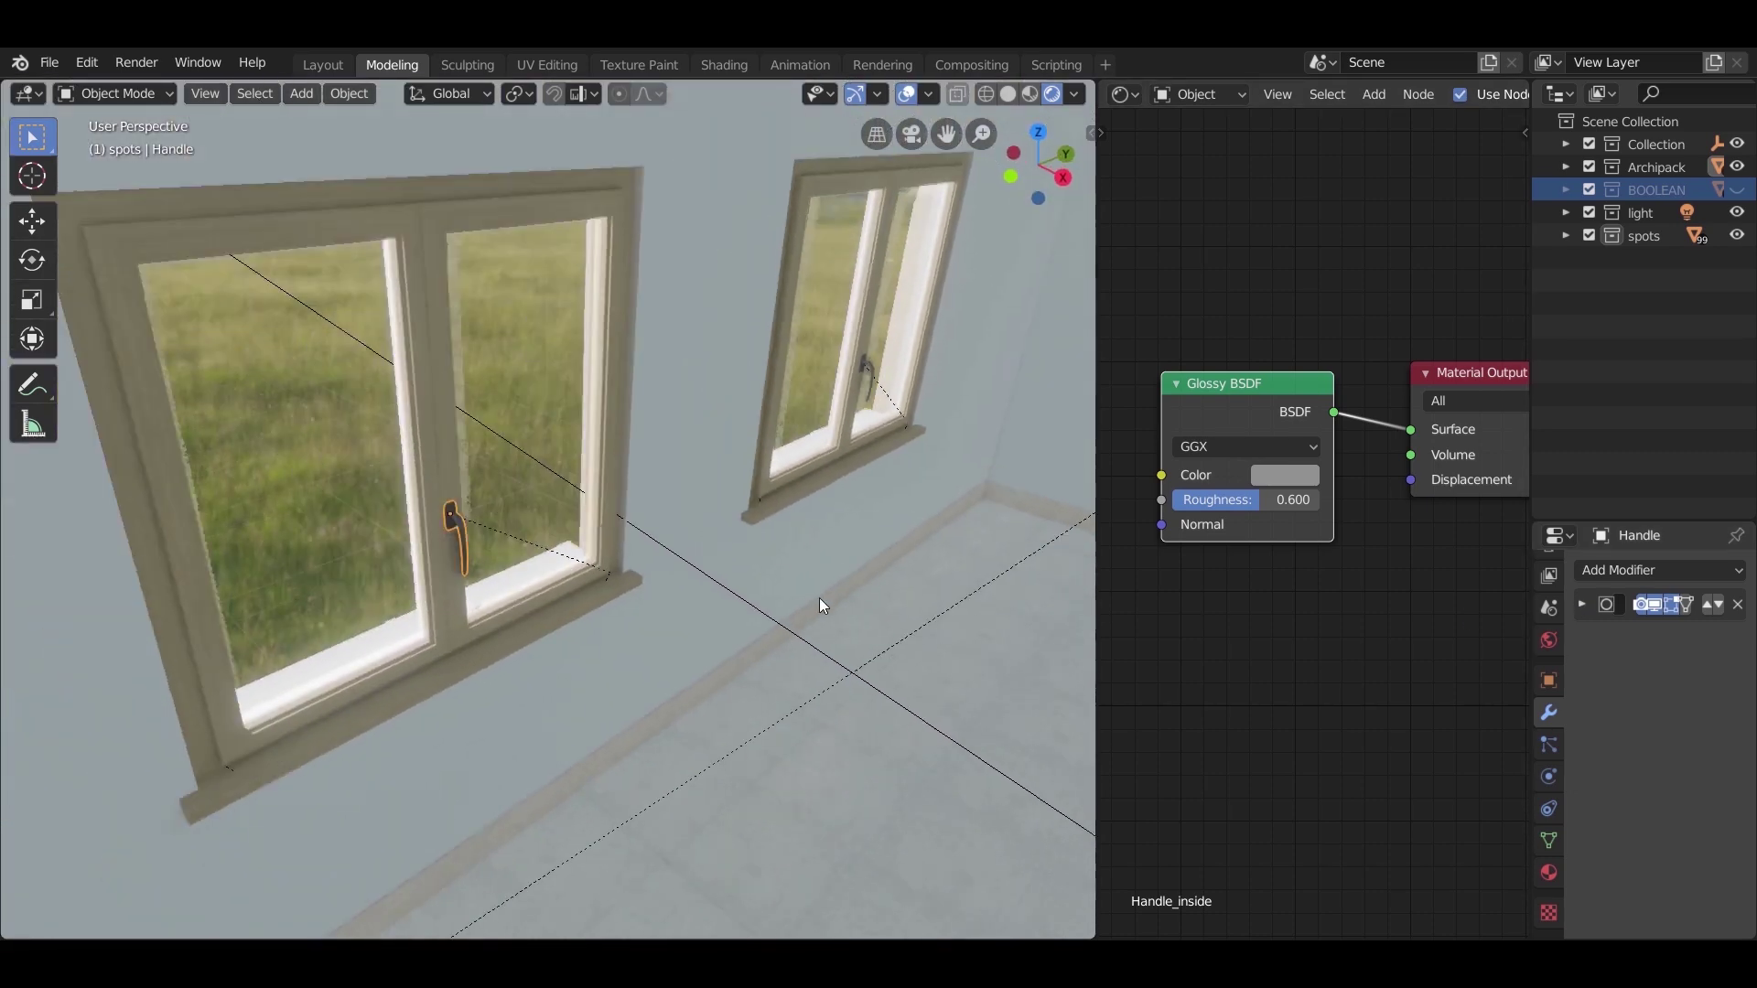
scroll(455, 640, up, 5)
click(498, 657)
middle_drag(498, 657, 686, 617)
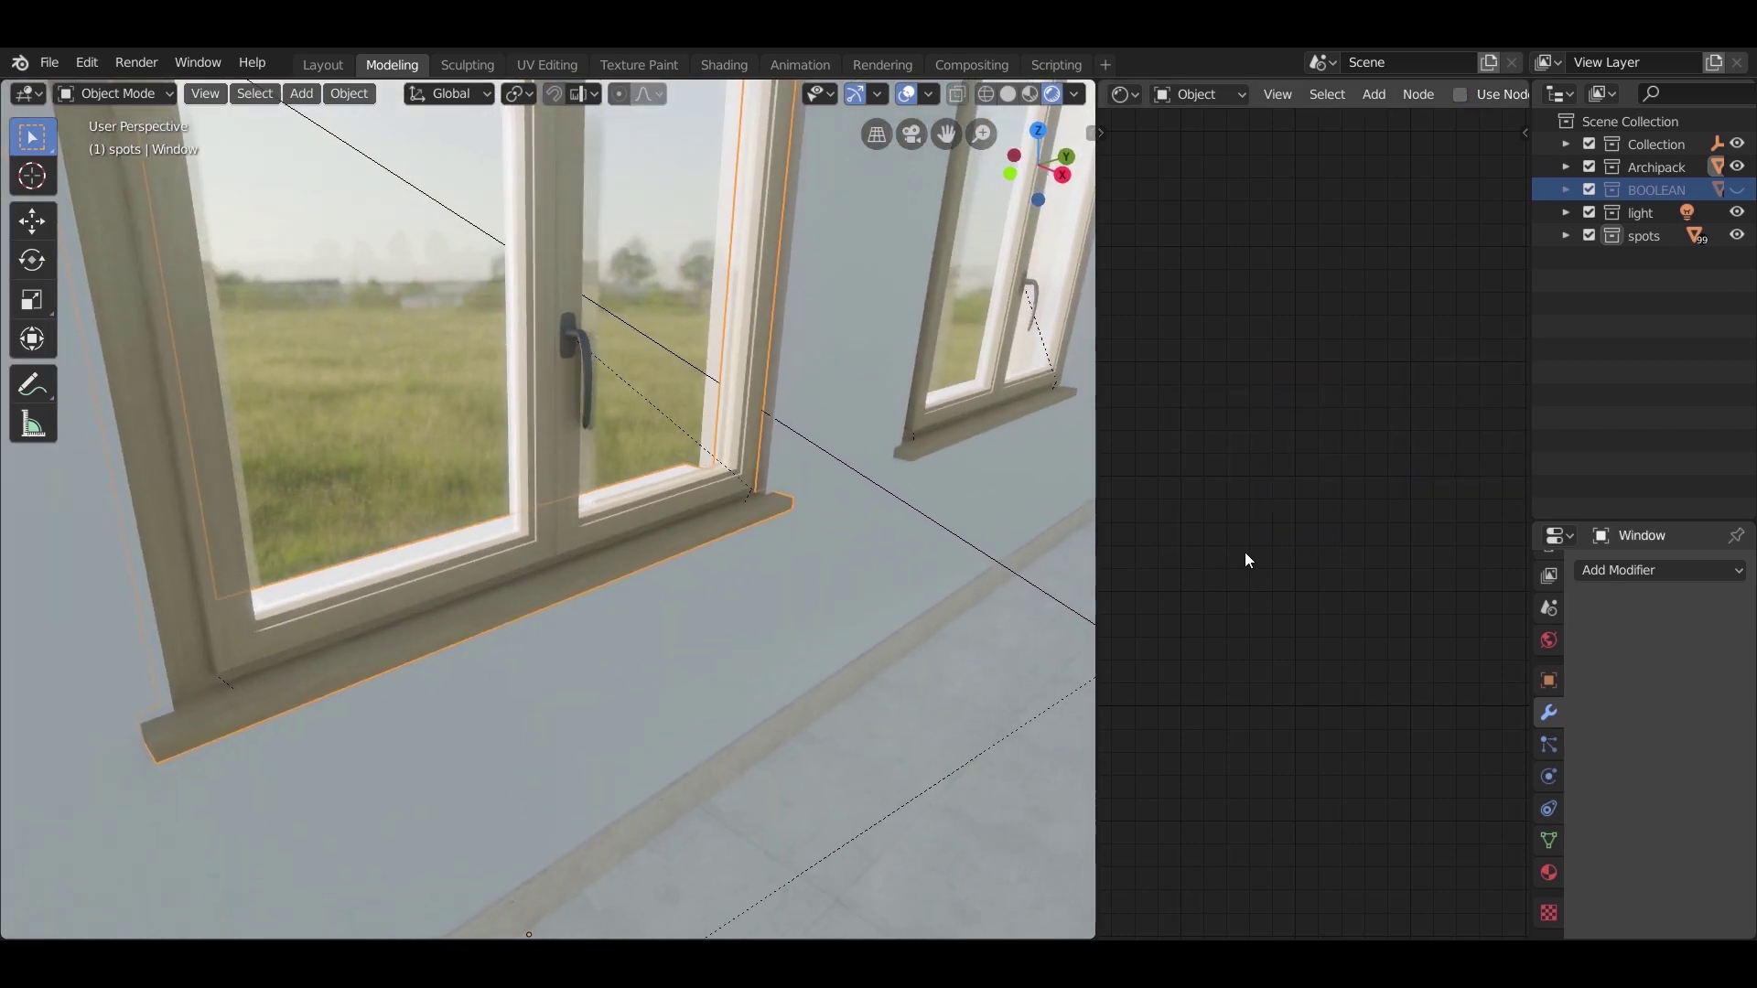
click(1546, 872)
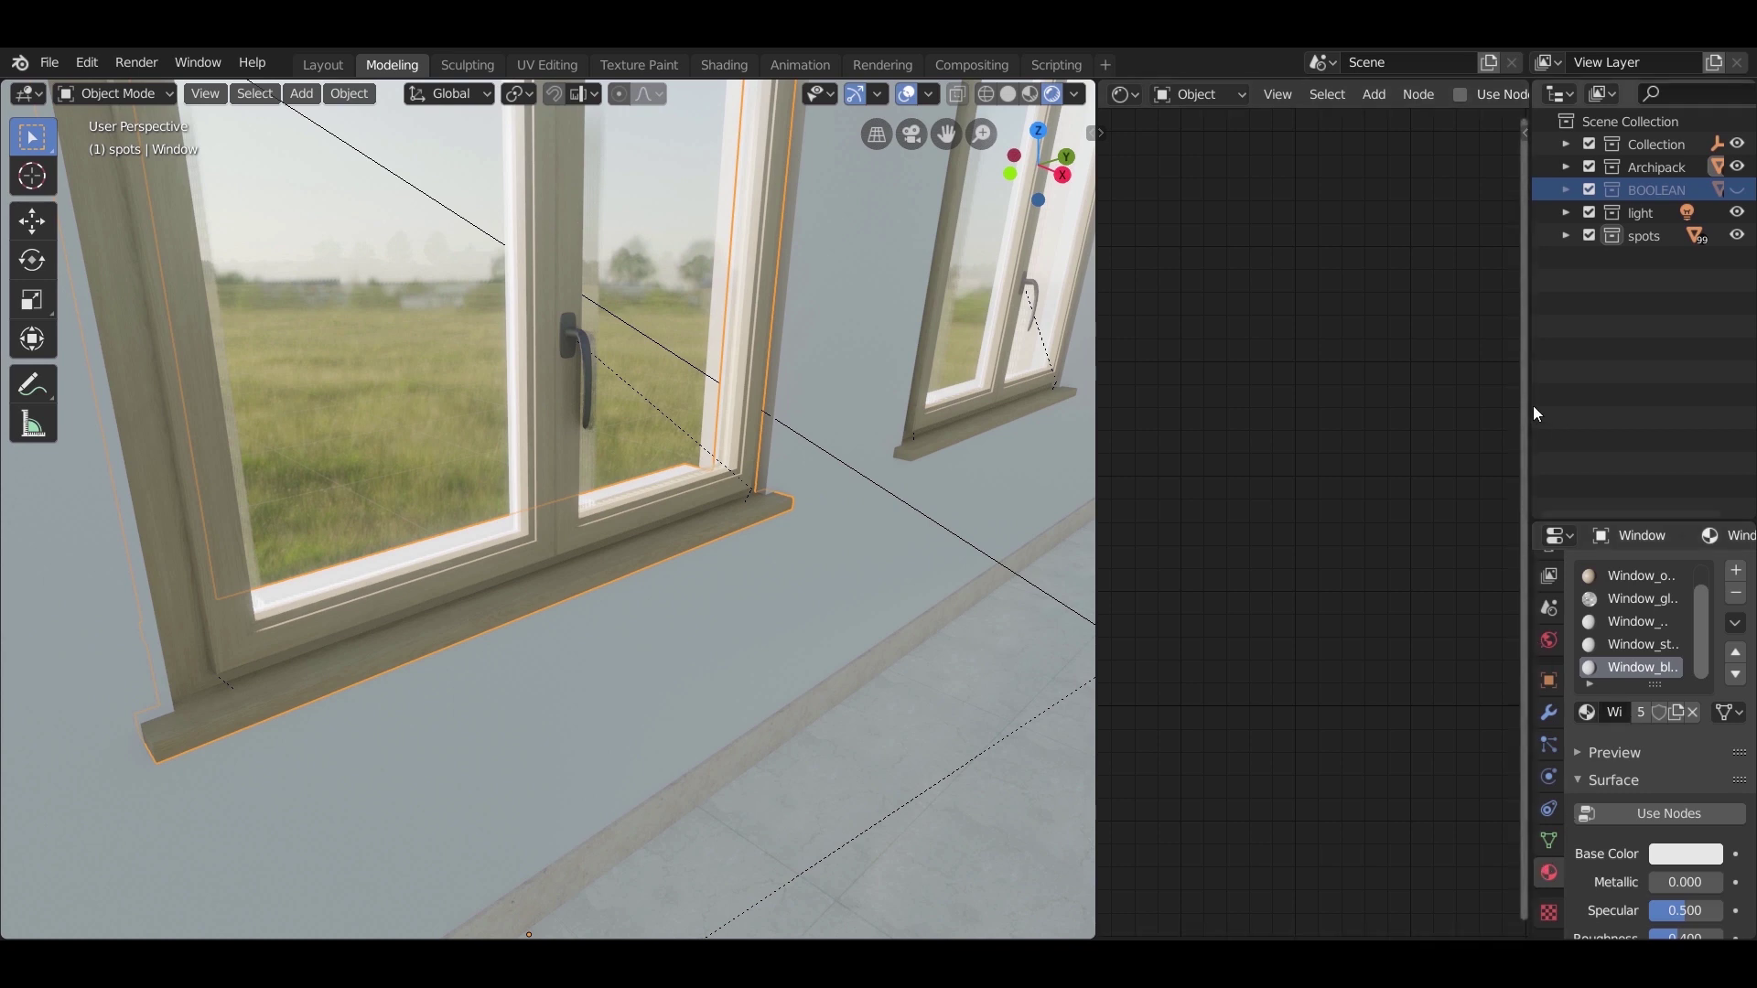
drag(1530, 412, 1342, 419)
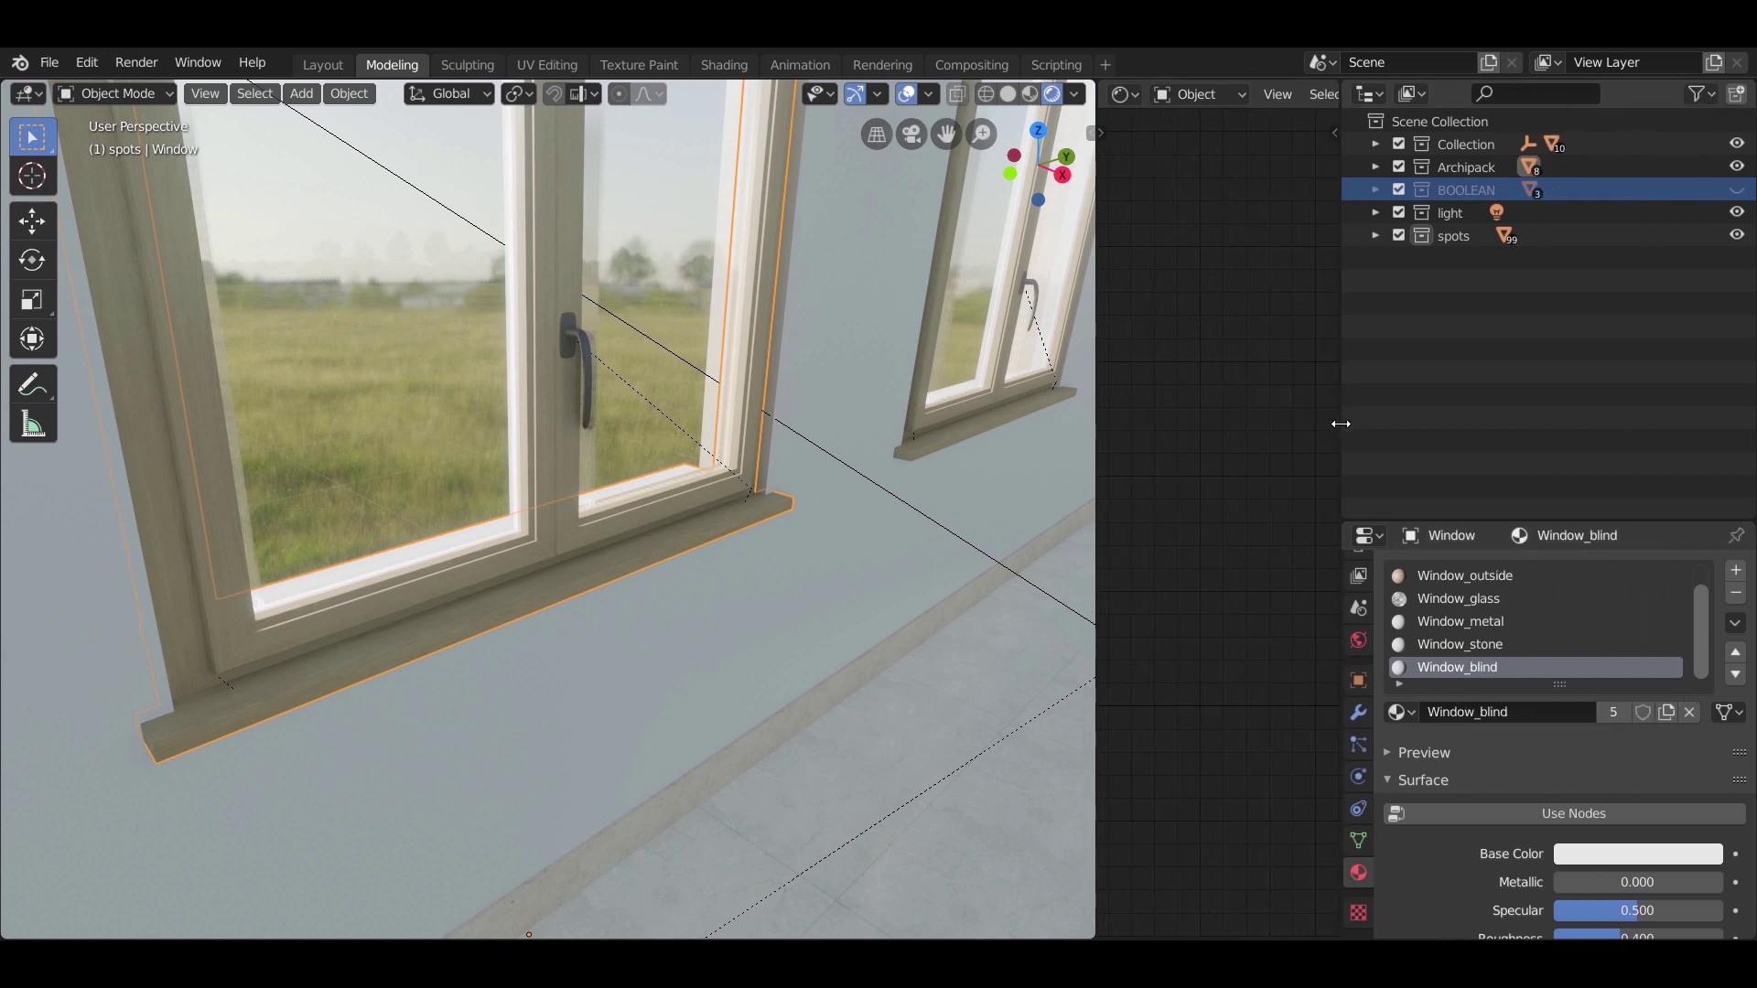
Step: Remove the Window_blind, Window_stone, Window_metal and Window_inside material slots from the window frame
mouse_move(1699, 624)
mouse_down()
mouse_move(1706, 590)
mouse_move(1706, 615)
mouse_up()
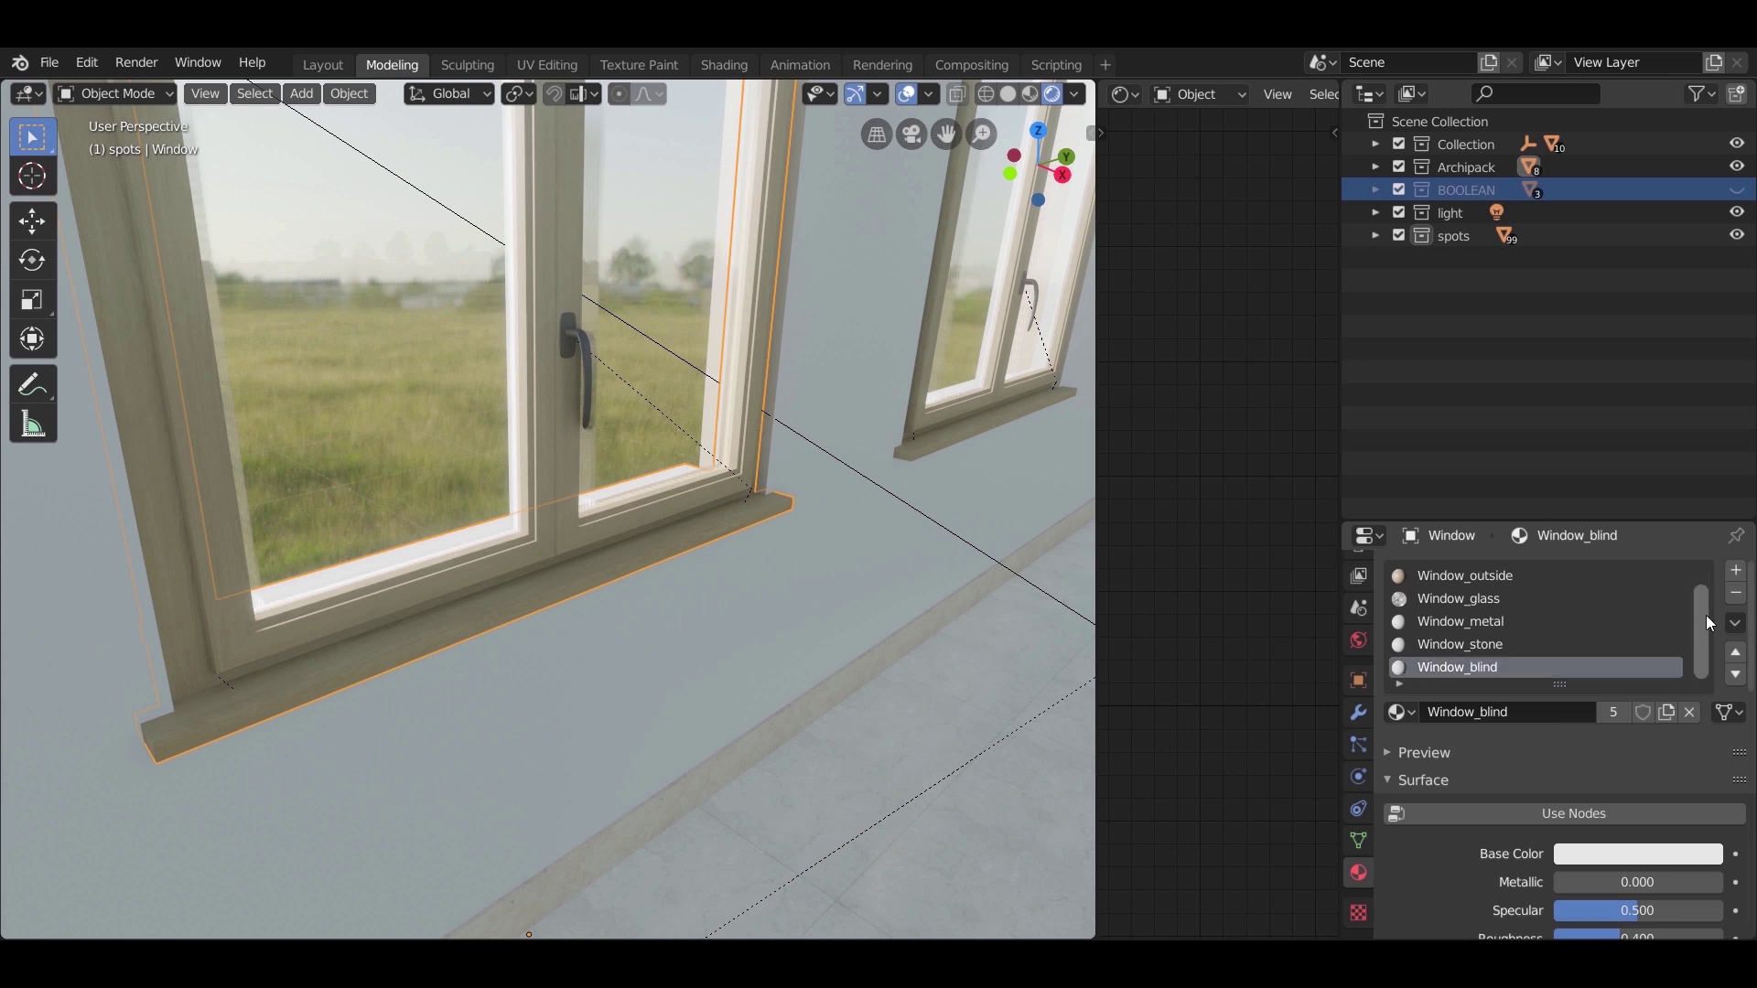
click(1735, 597)
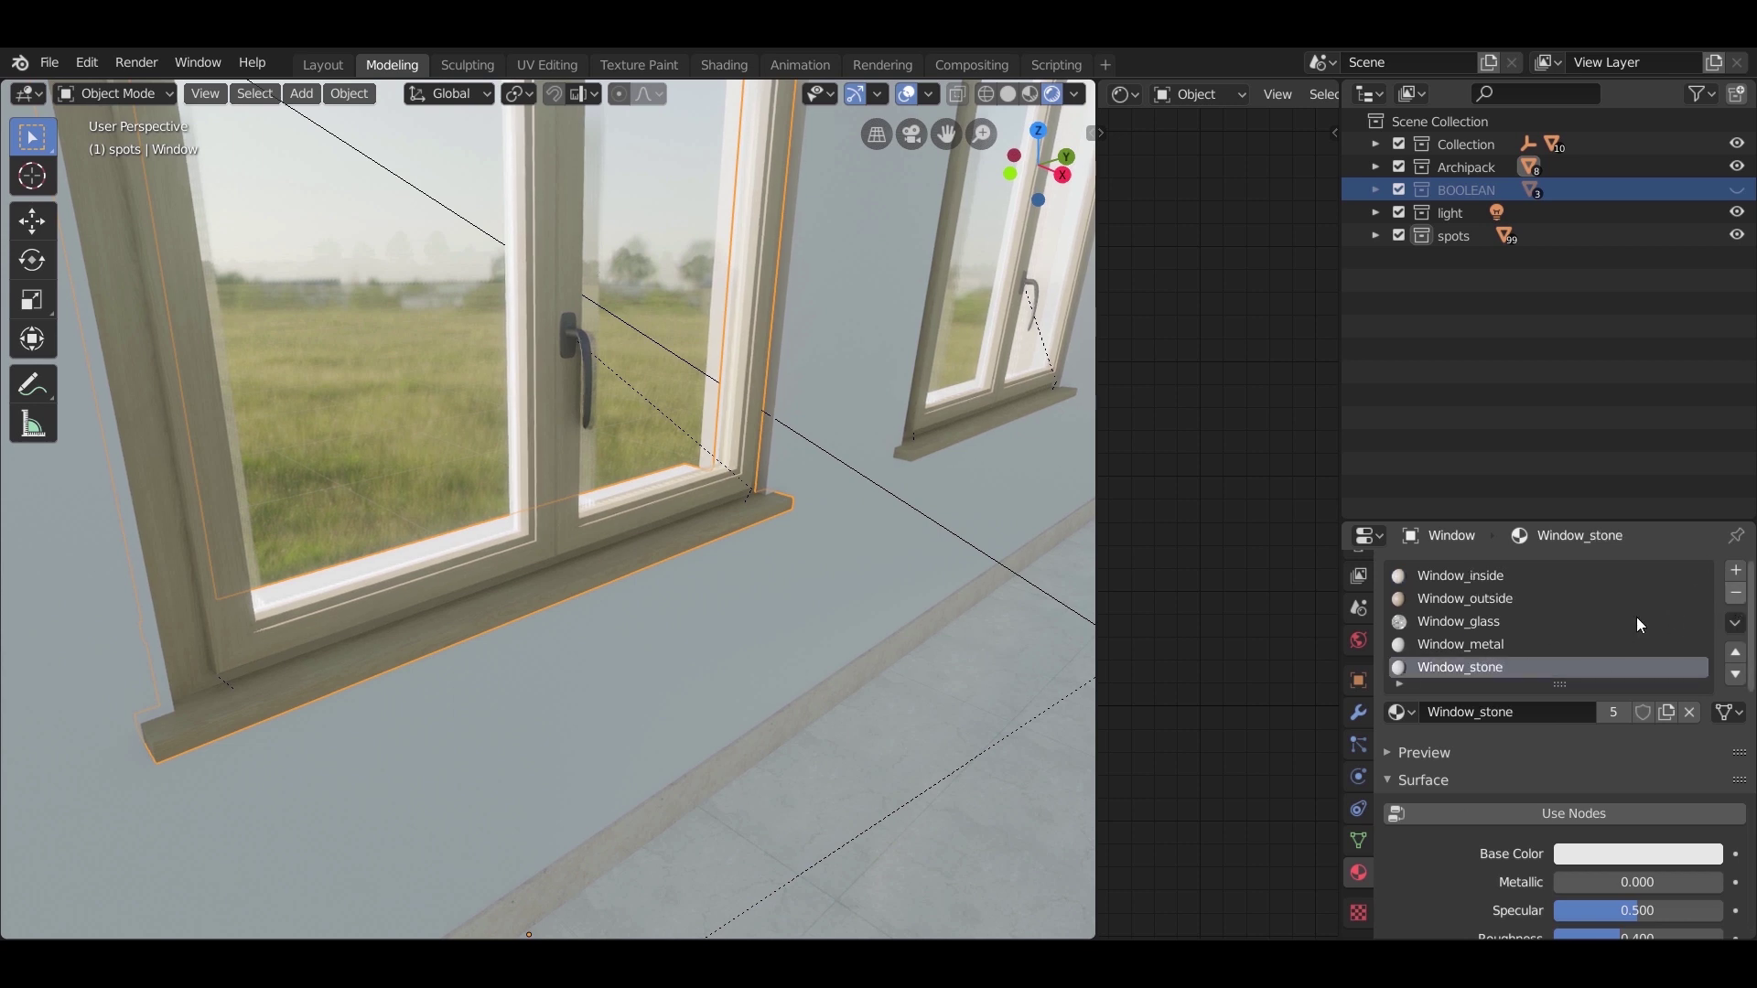
click(1644, 855)
mouse_move(1611, 622)
mouse_down()
mouse_move(1606, 666)
mouse_move(1611, 610)
mouse_up()
click(1737, 597)
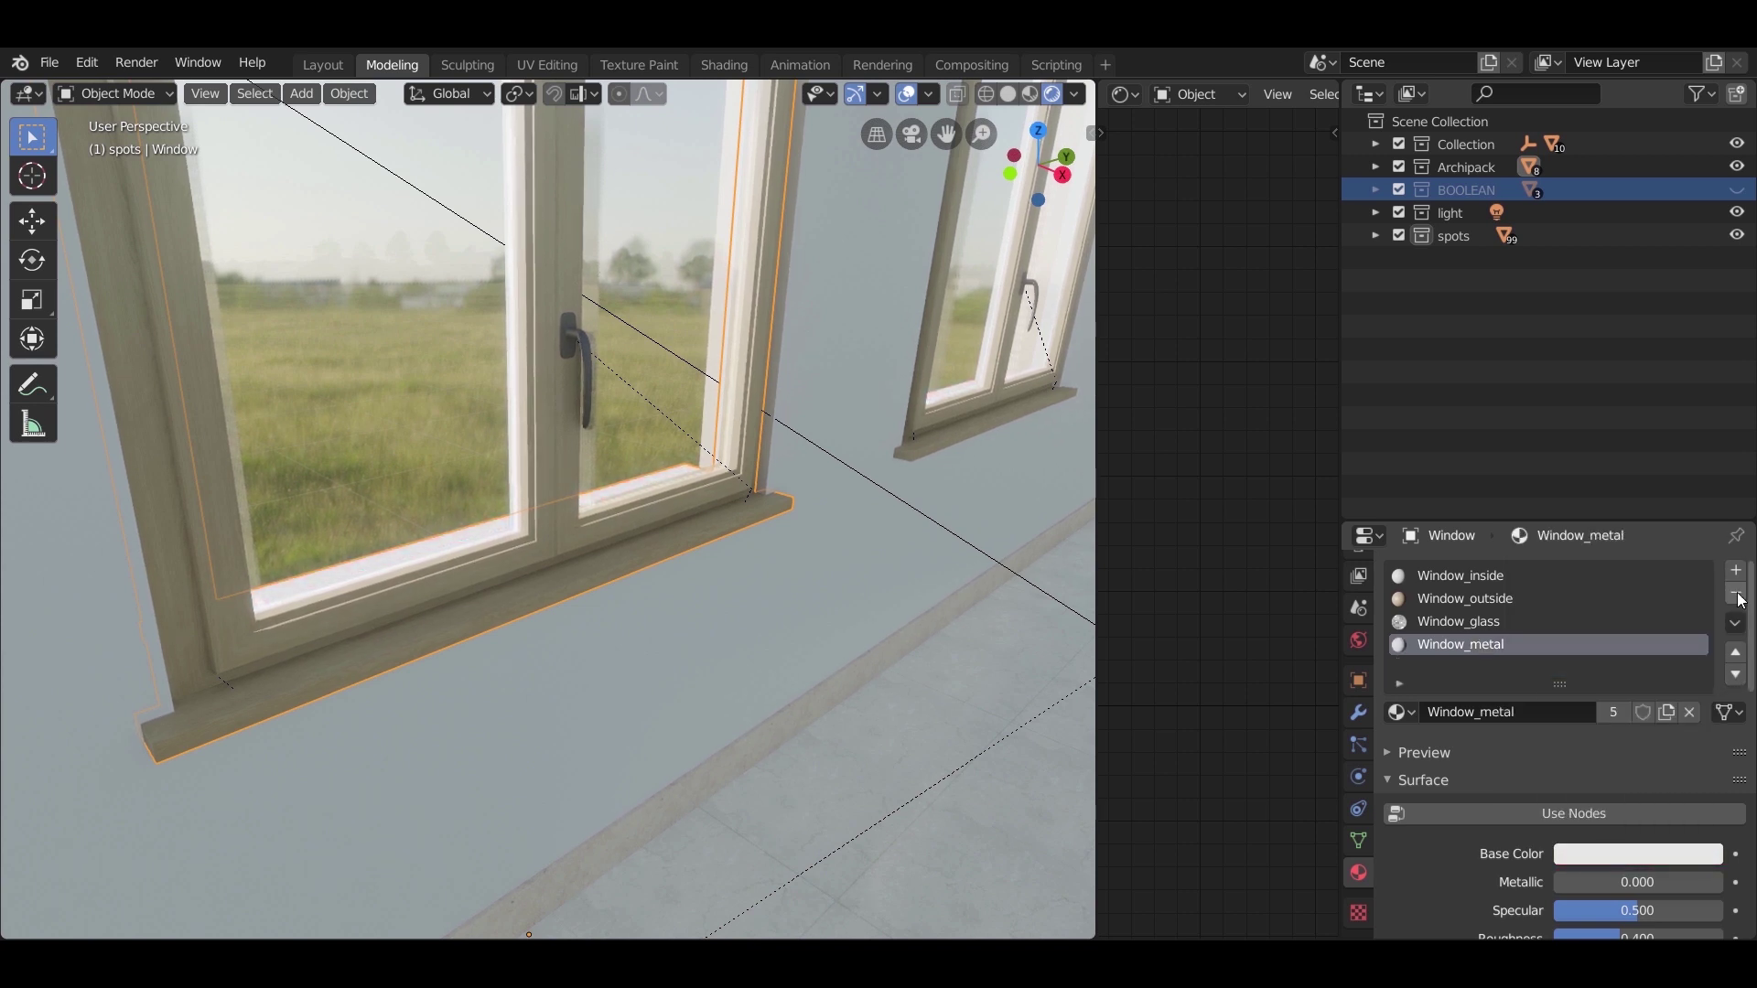
click(1738, 596)
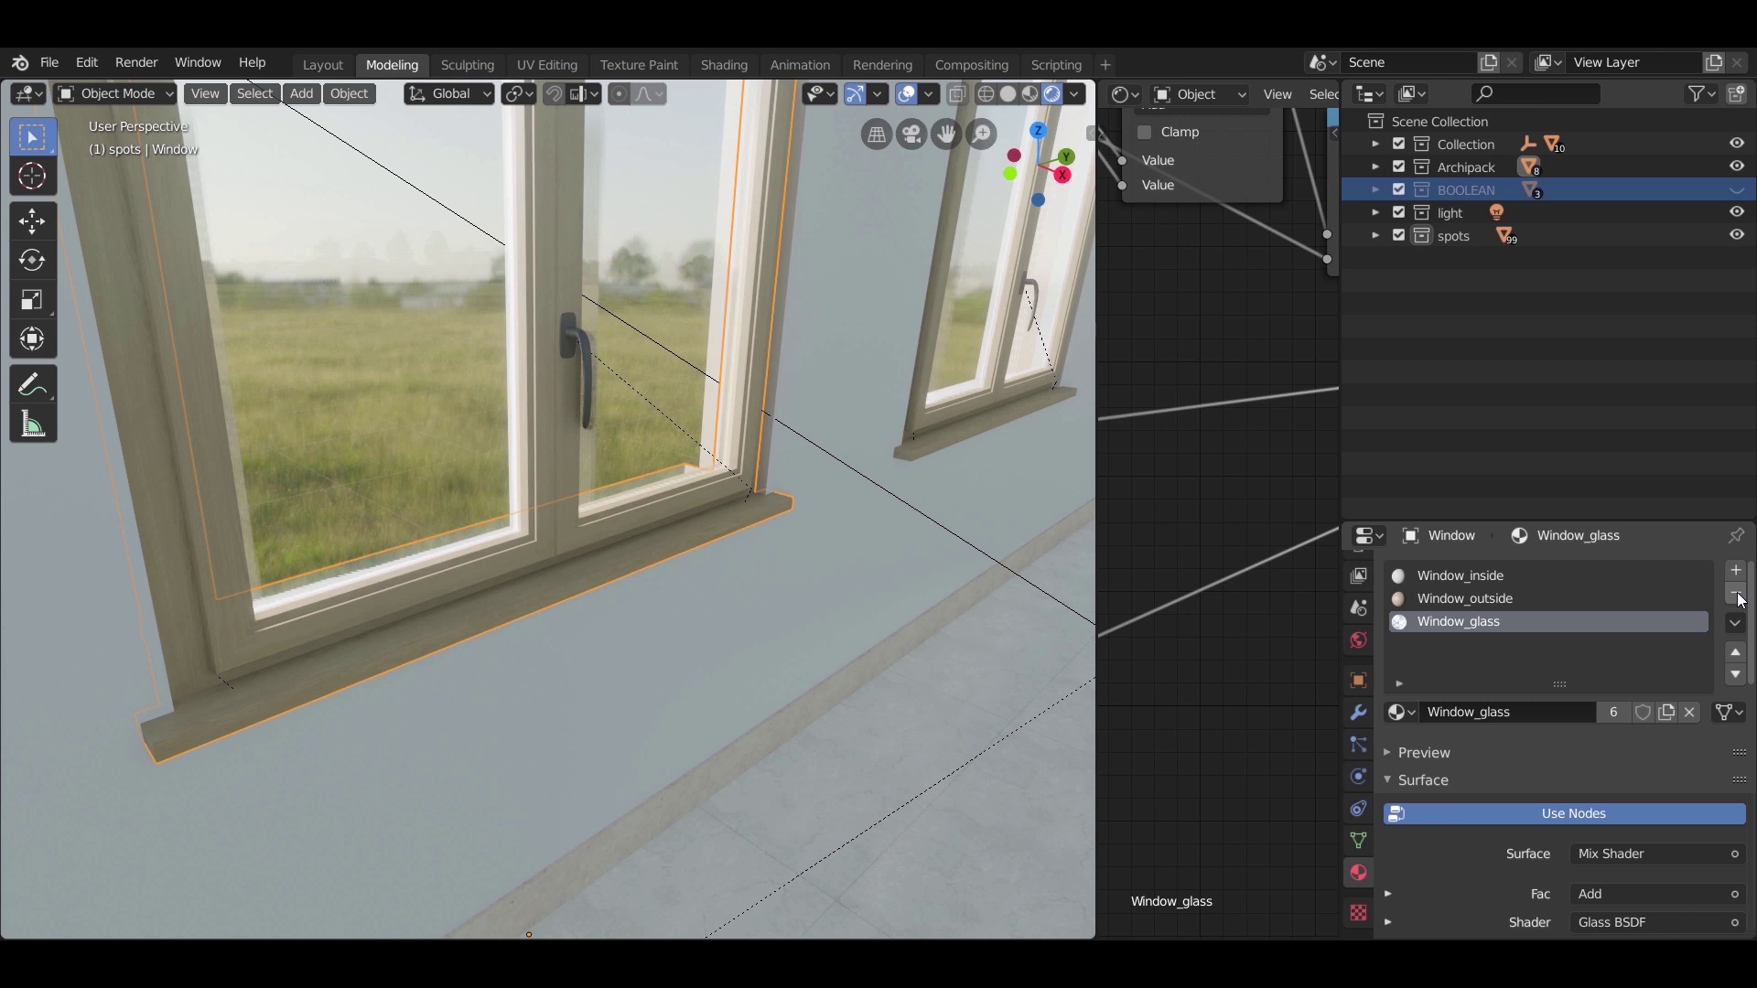
click(1531, 580)
click(1738, 597)
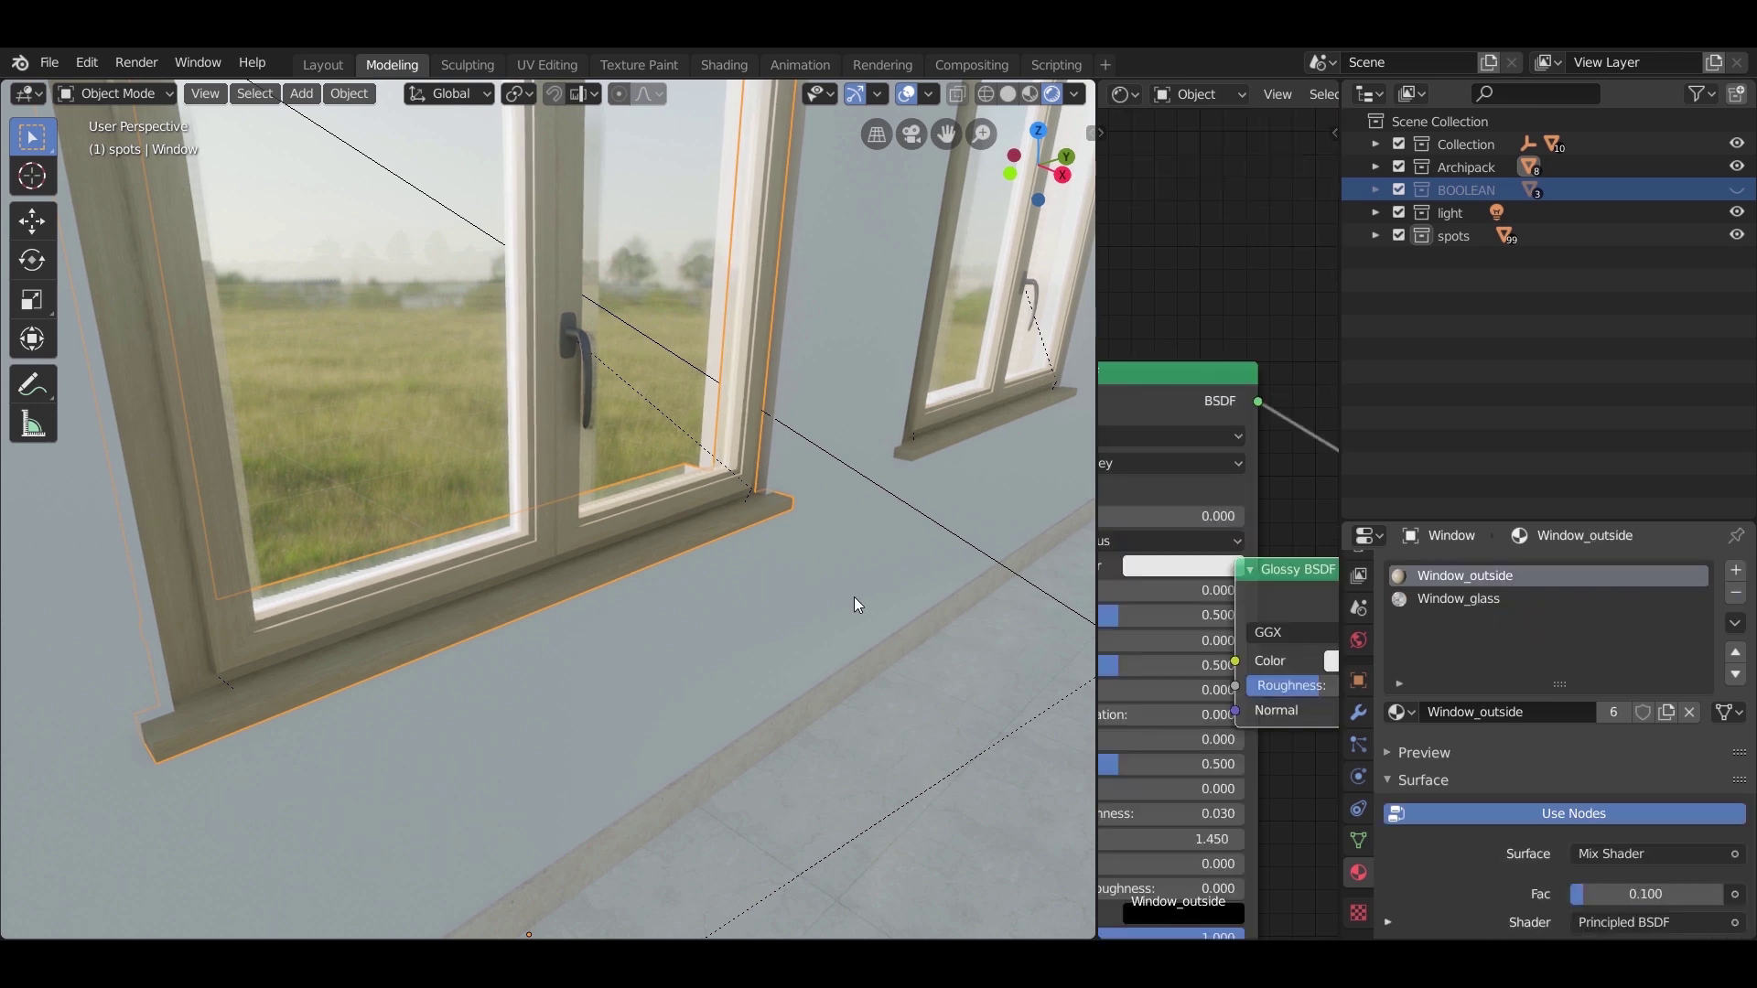
Step: Enter Edit Mode on the window frame, switch to box selection and select only the window sill's front face
click(610, 578)
click(602, 569)
key(Tab)
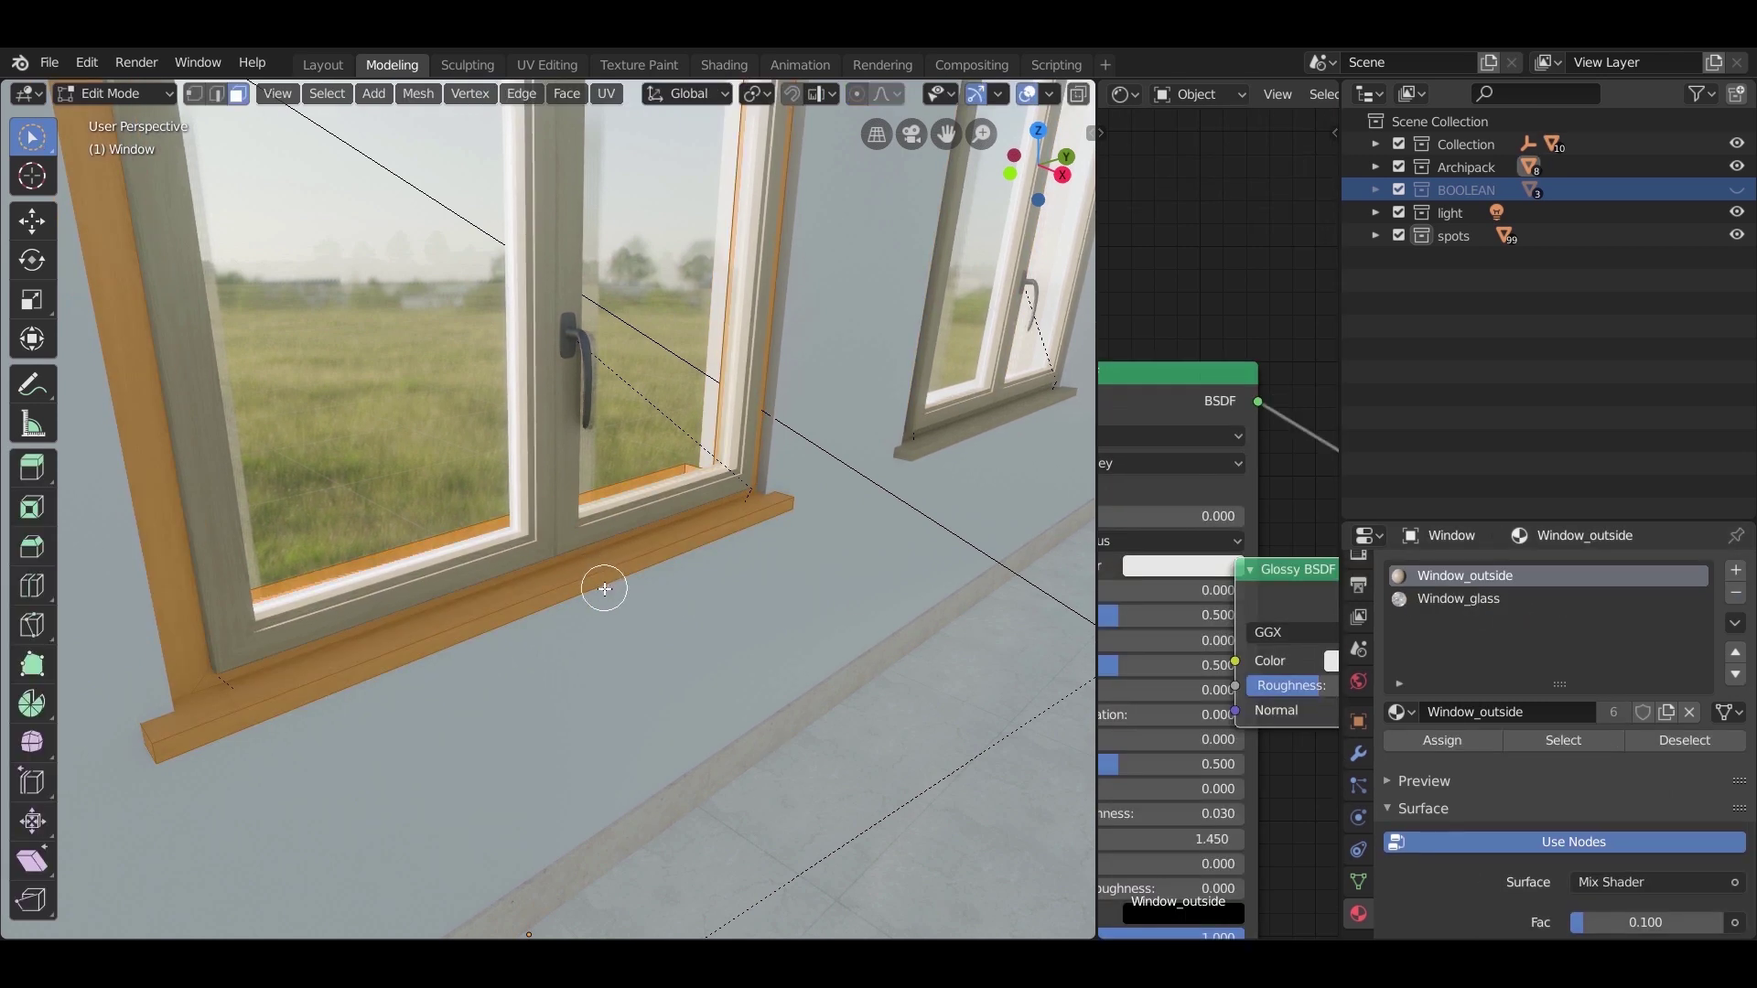
middle_drag(604, 584, 478, 674)
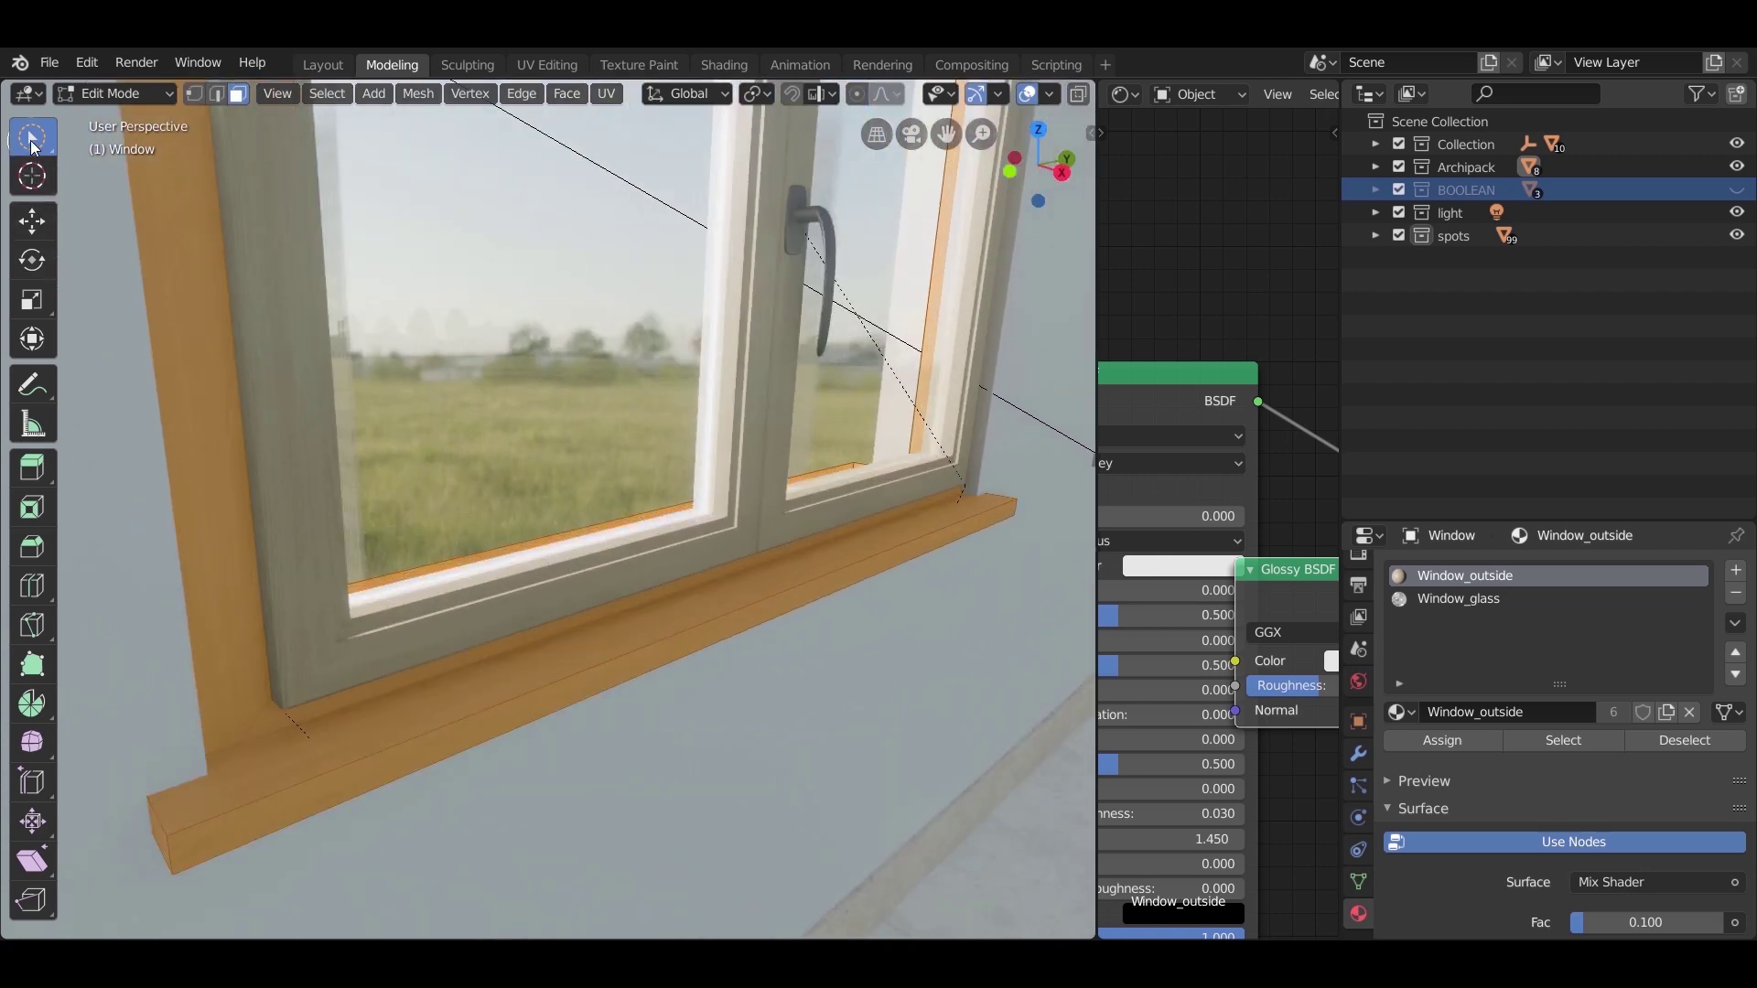
drag(31, 137, 100, 188)
click(543, 701)
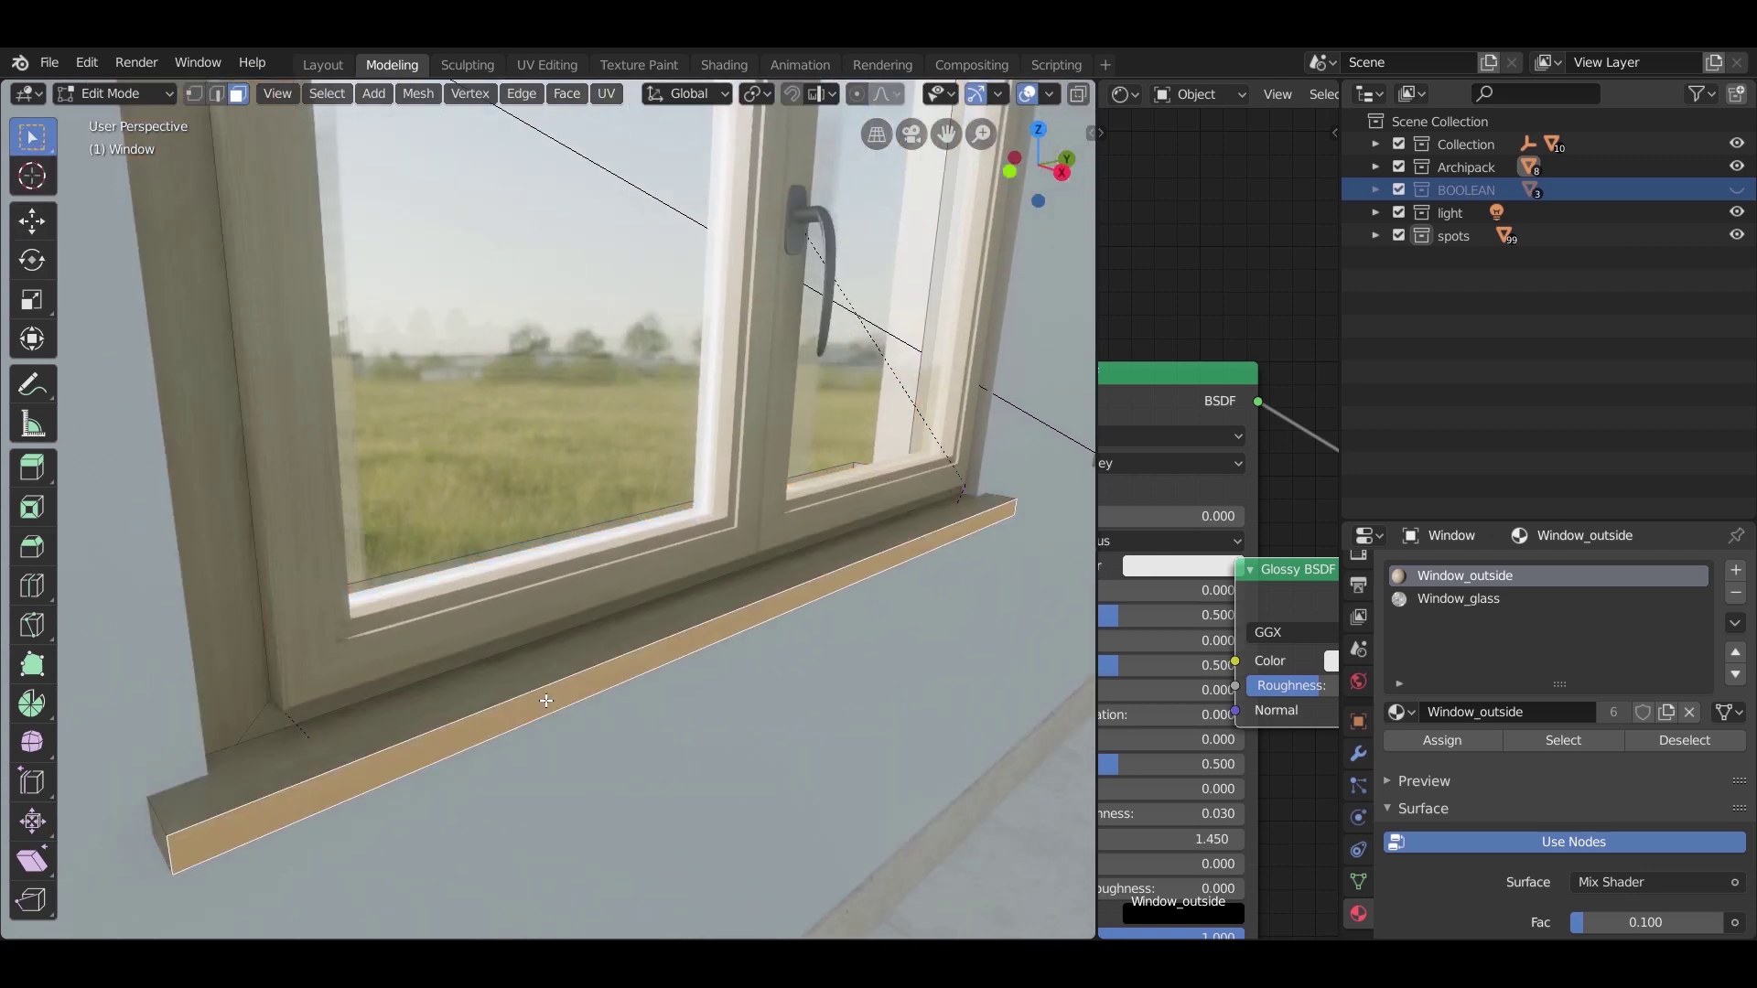
Step: Grow the face selection from the sill's front face to include the adjoining sill faces
middle_drag(546, 701, 748, 583)
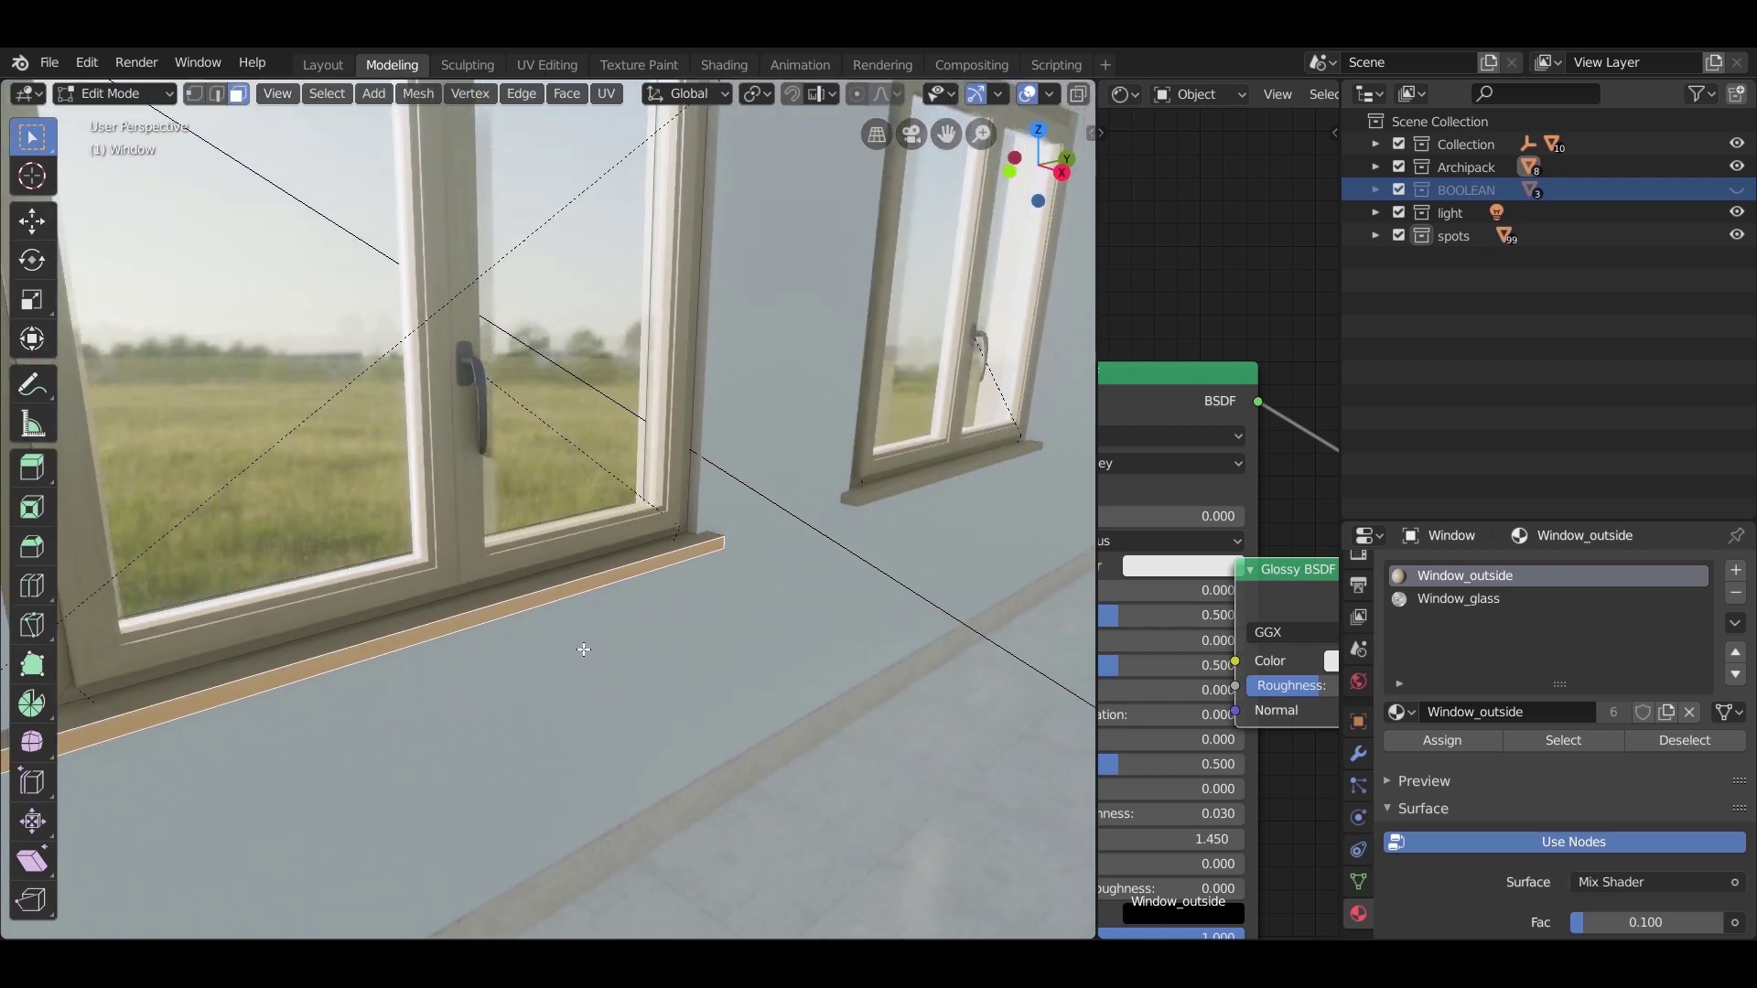
shift+middle_drag(583, 649, 795, 628)
scroll(619, 643, up, 1)
scroll(619, 643, up, 1)
scroll(621, 645, down, 1)
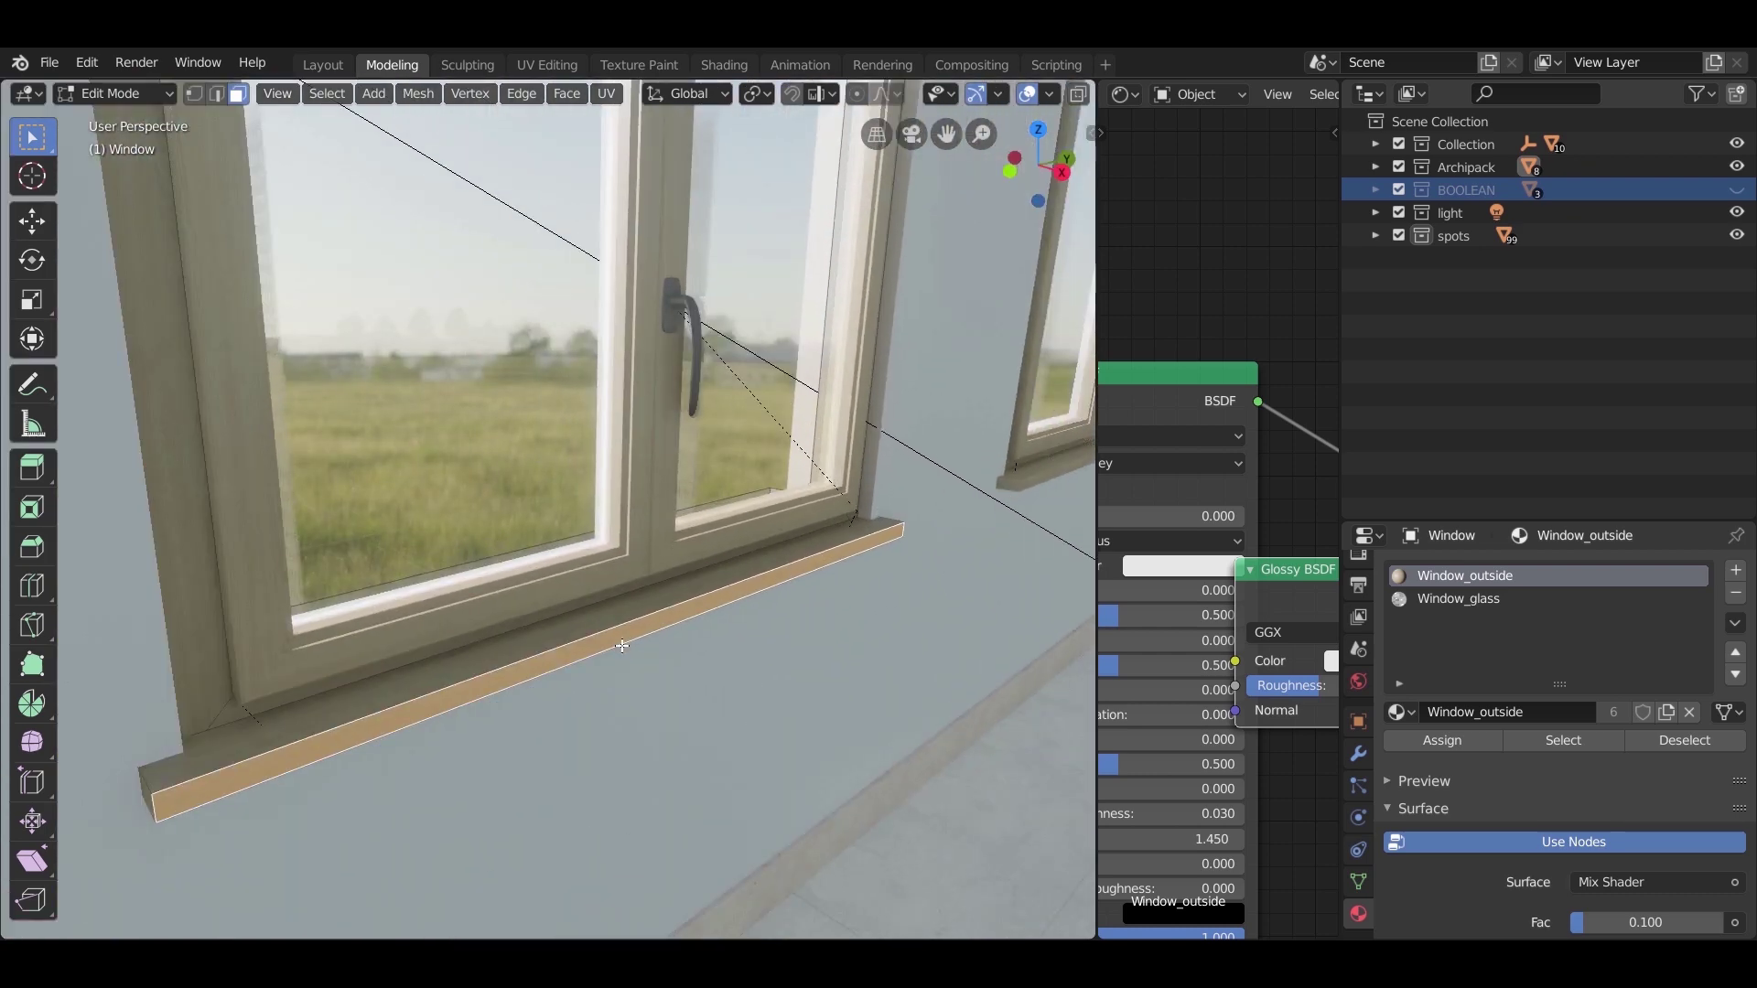
key(ctrl+KP_Add)
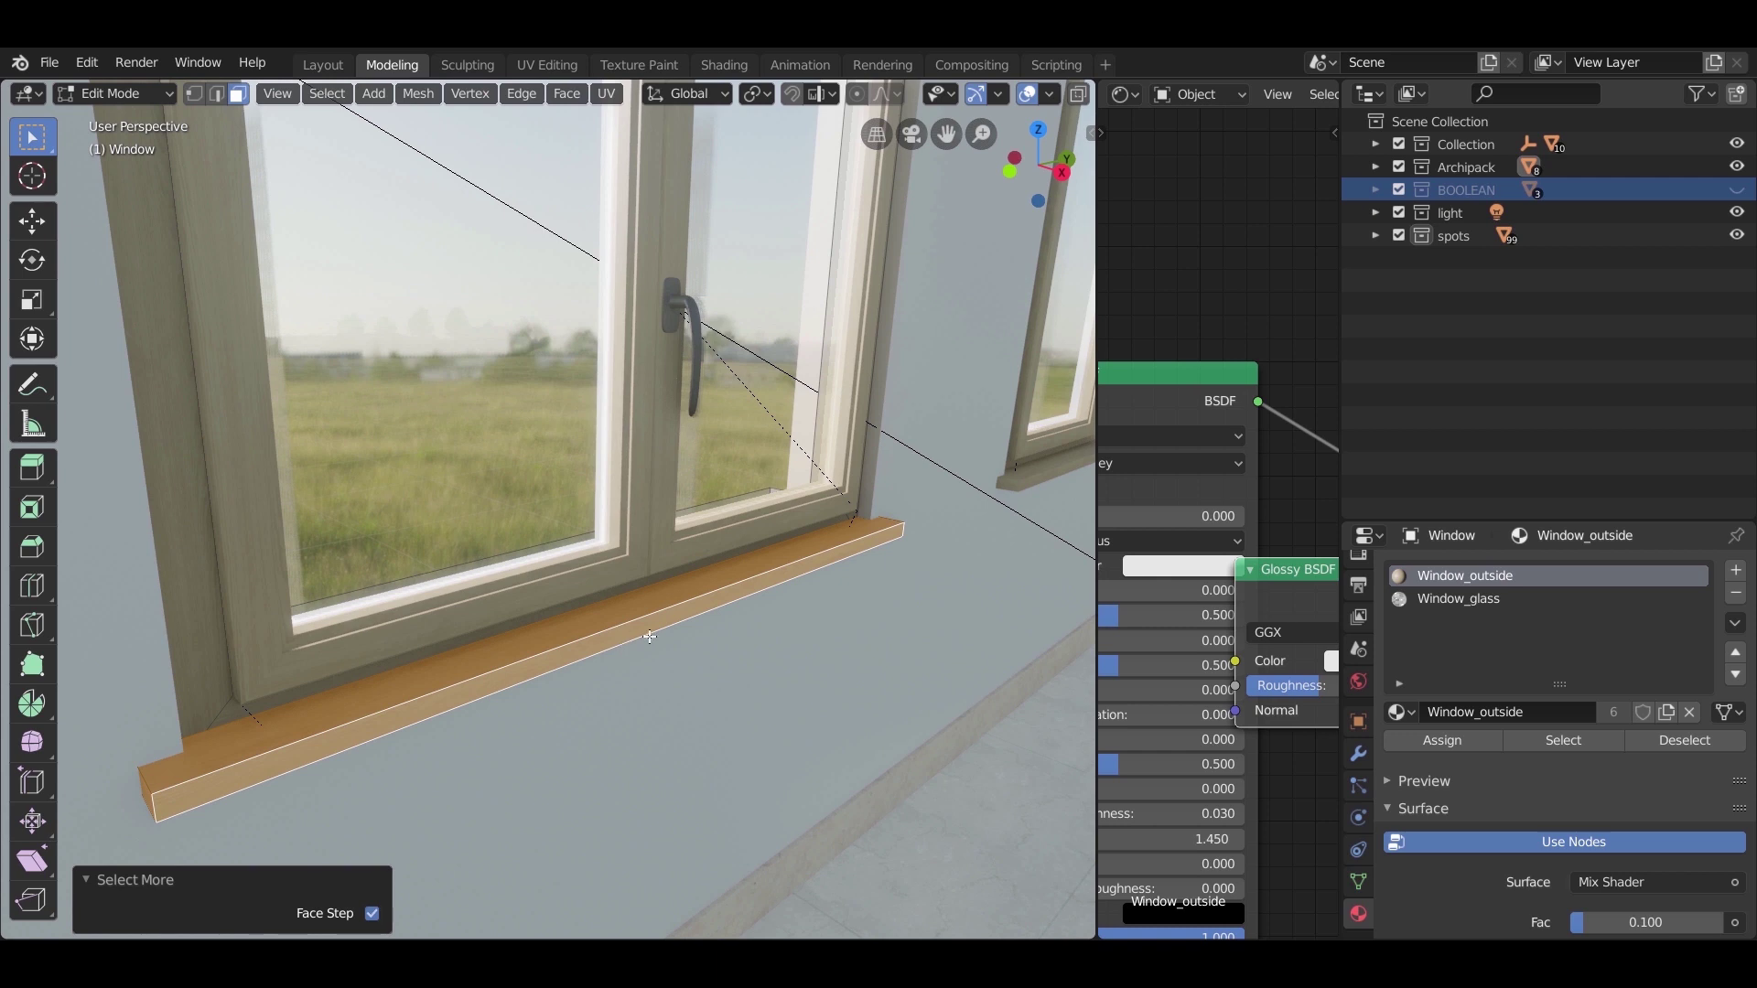
Step: Create a new material named "stone" in a new slot and assign it to the selected sill faces
click(1735, 572)
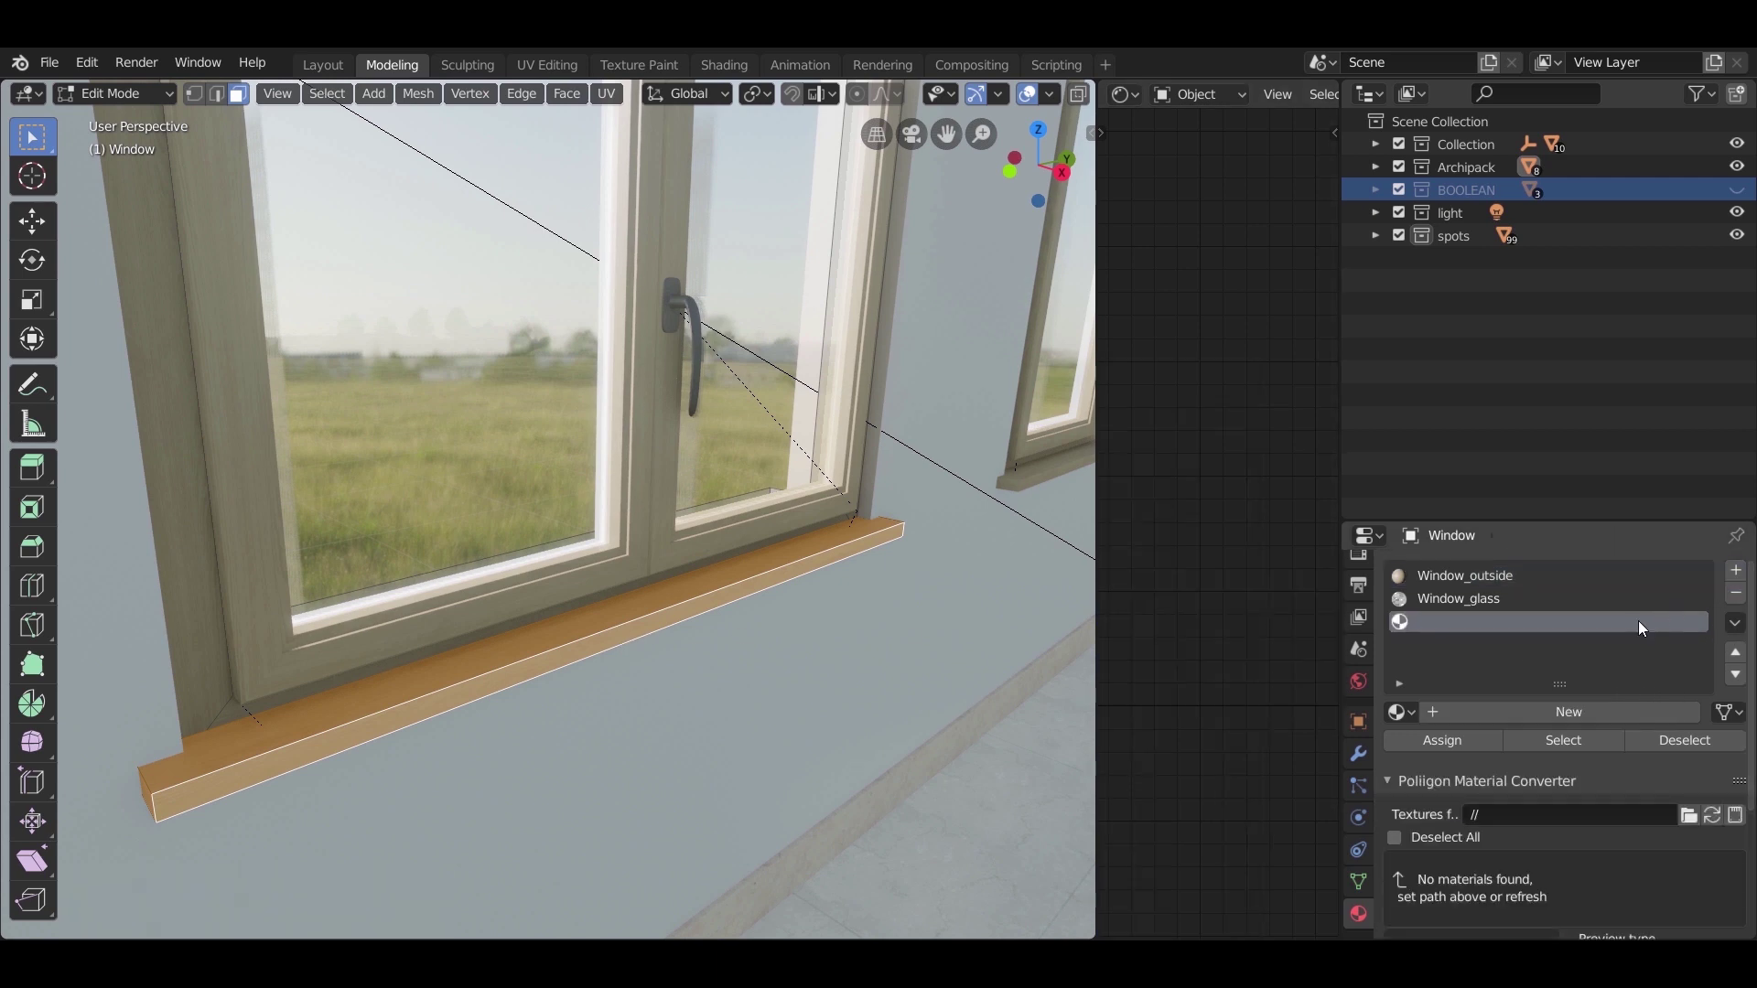
click(1488, 710)
double_click(1457, 622)
text(stone)
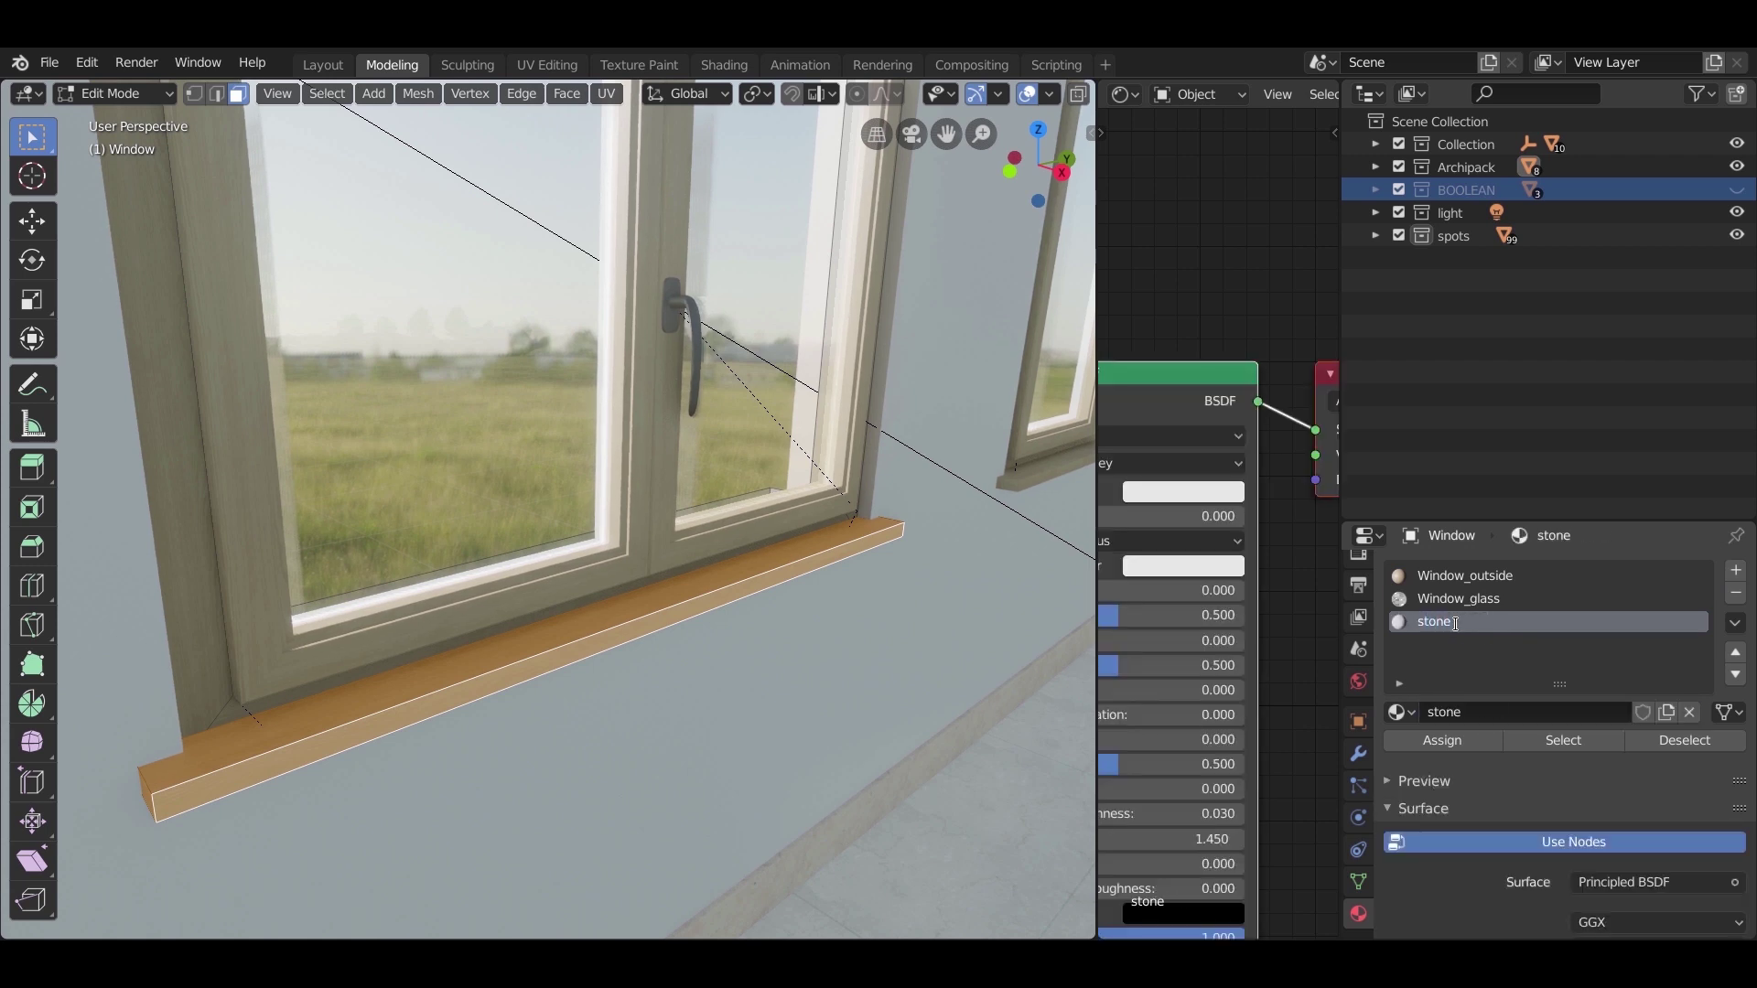
click(1452, 743)
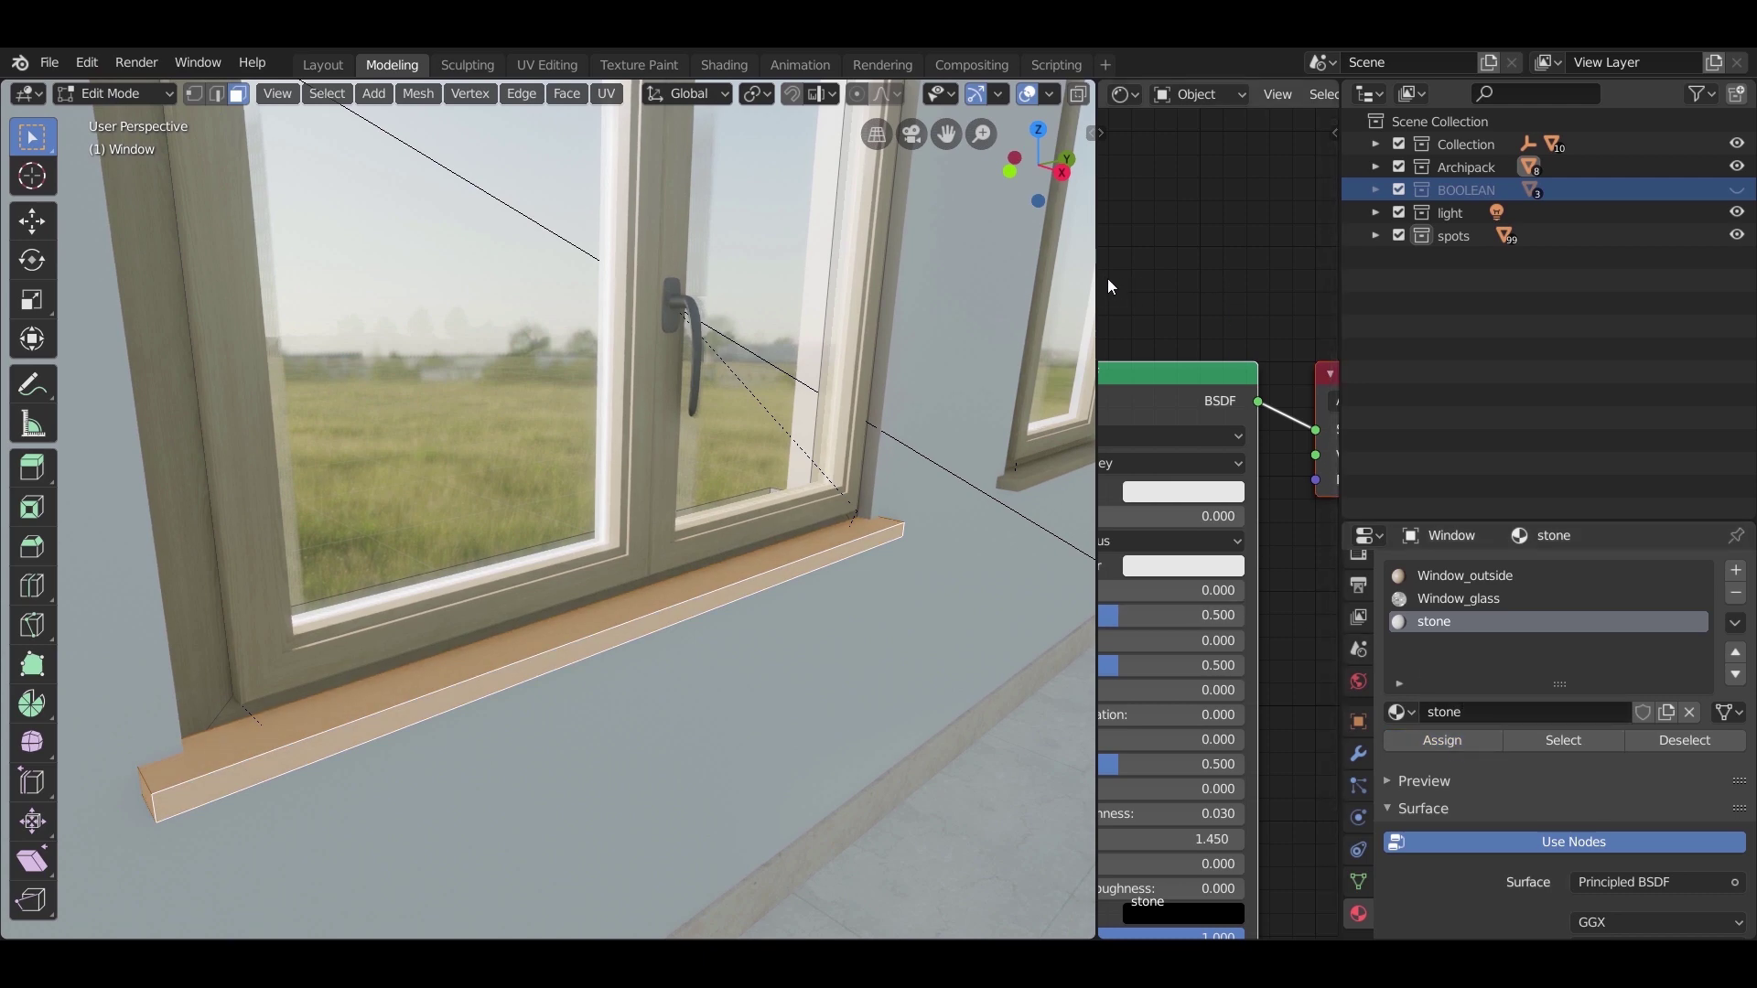
Step: Enlarge the node editor and add an Image Texture node beside the stone material's Principled BSDF
drag(1096, 273, 778, 293)
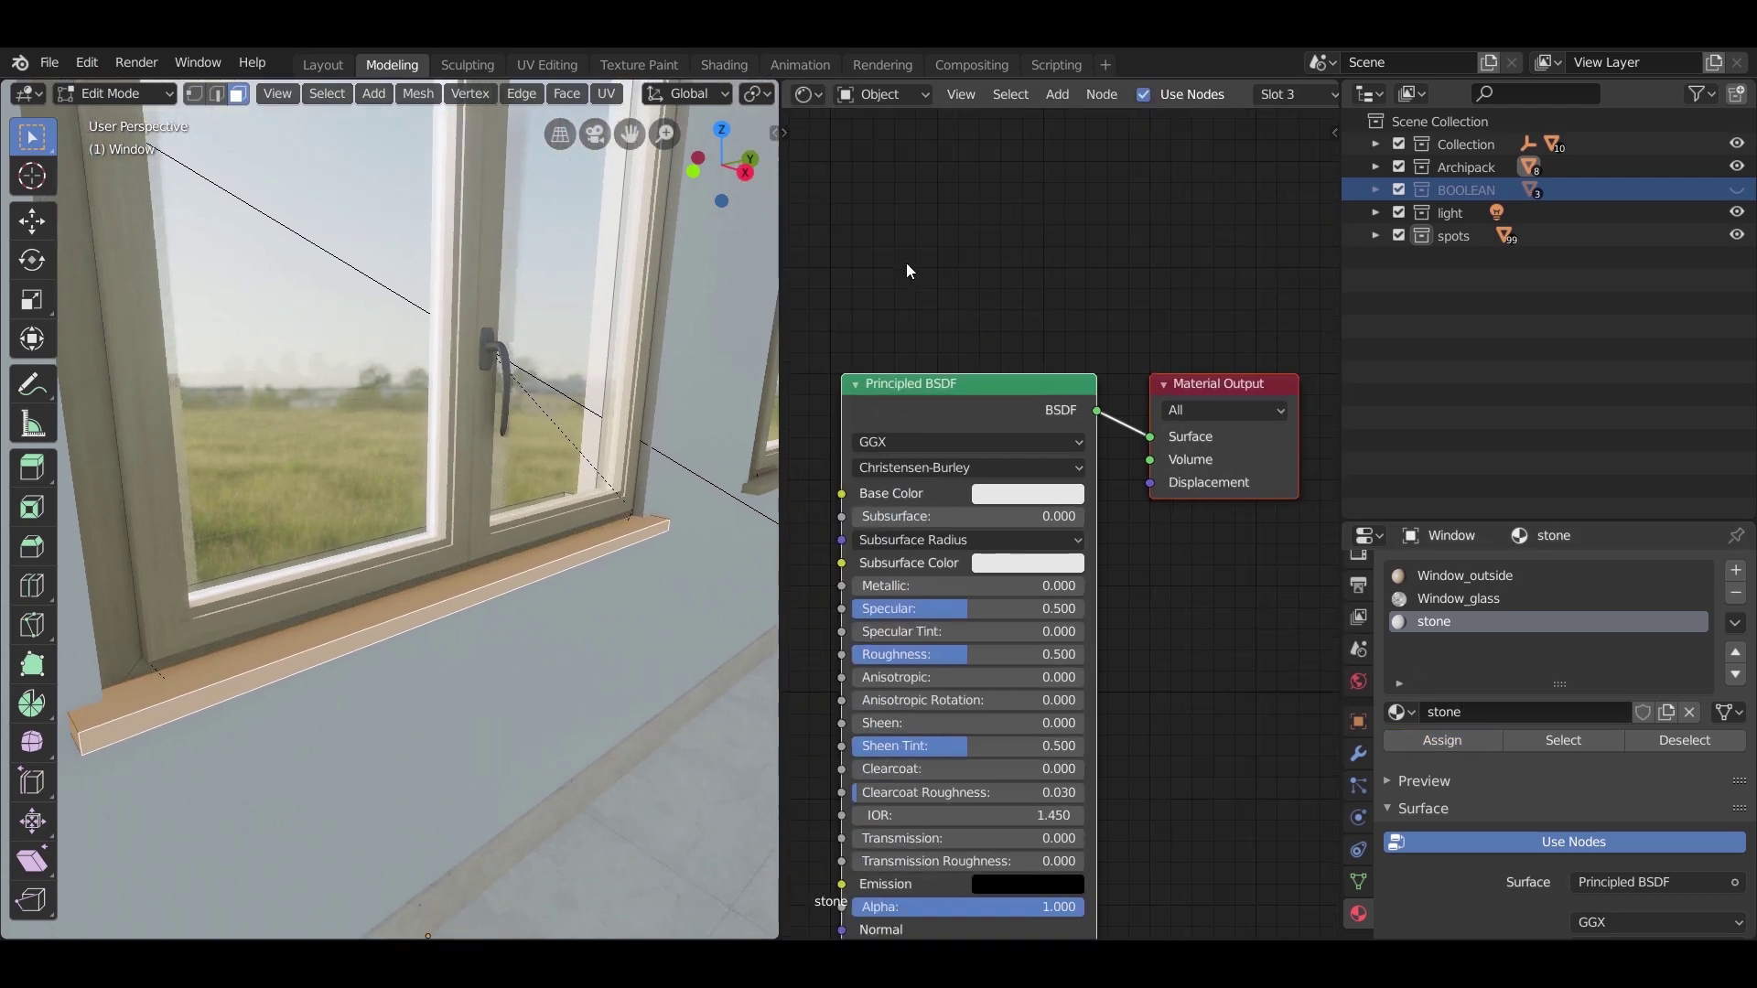
scroll(908, 264, down, 4)
drag(997, 449, 1092, 404)
key(shift+a)
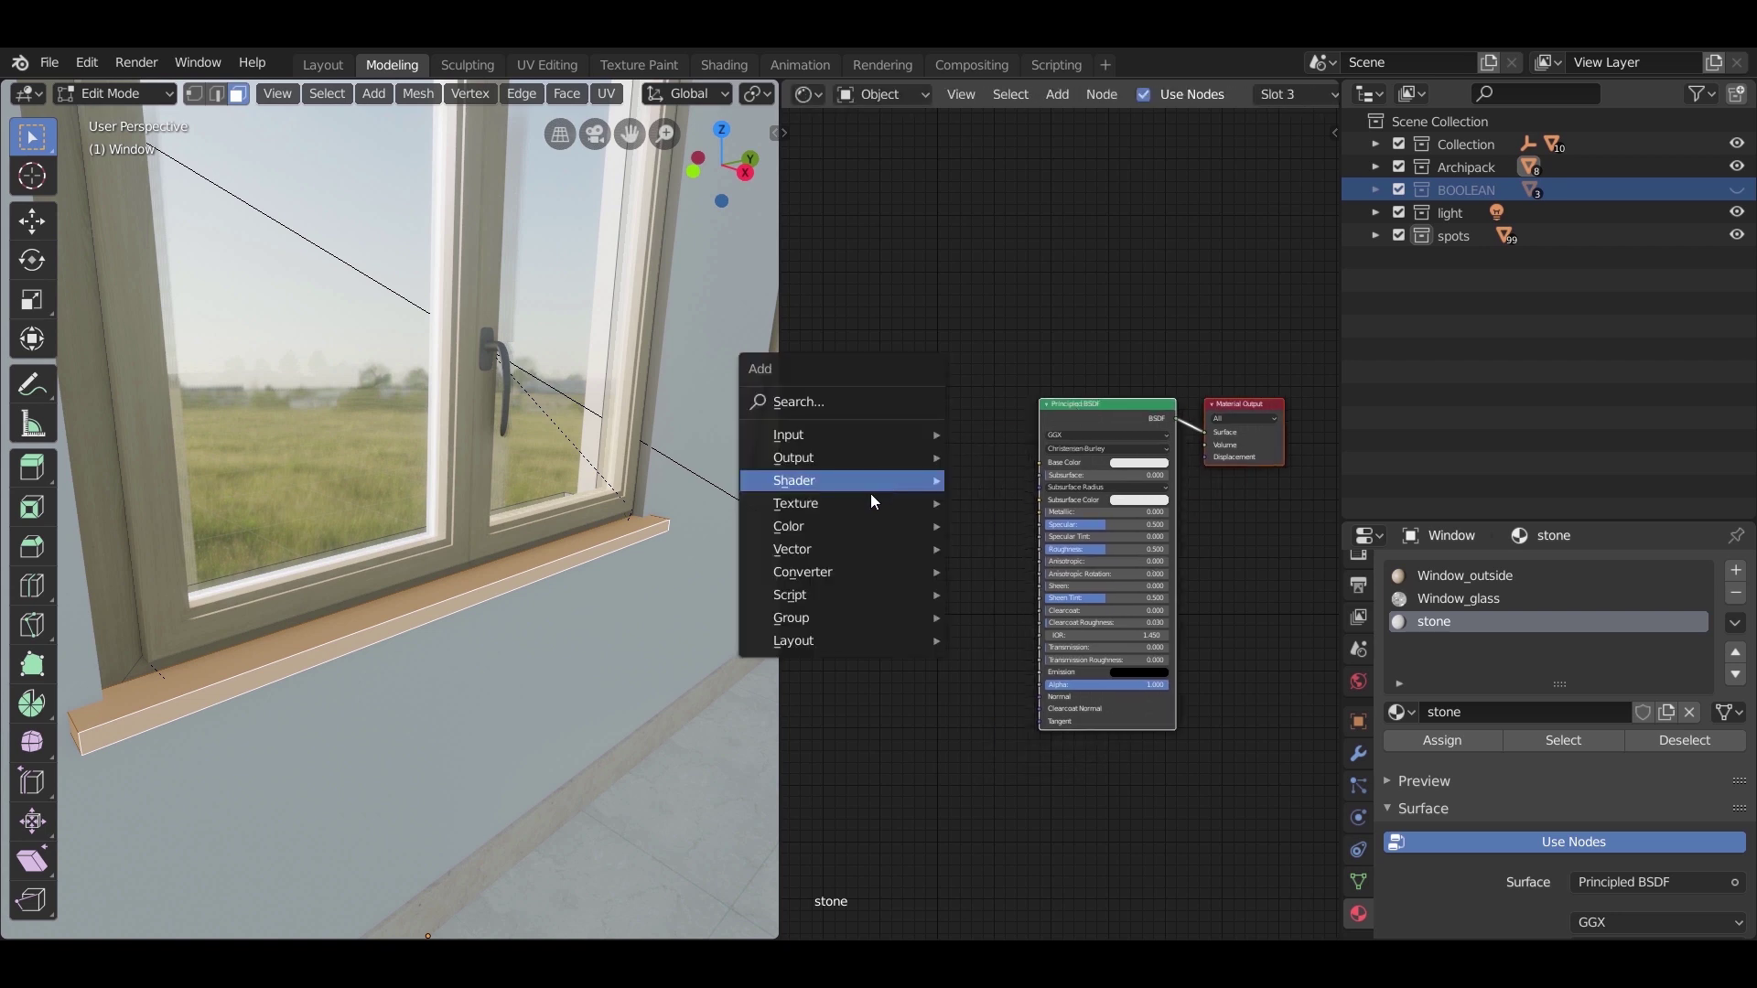
mouse_move(870, 502)
click(1022, 682)
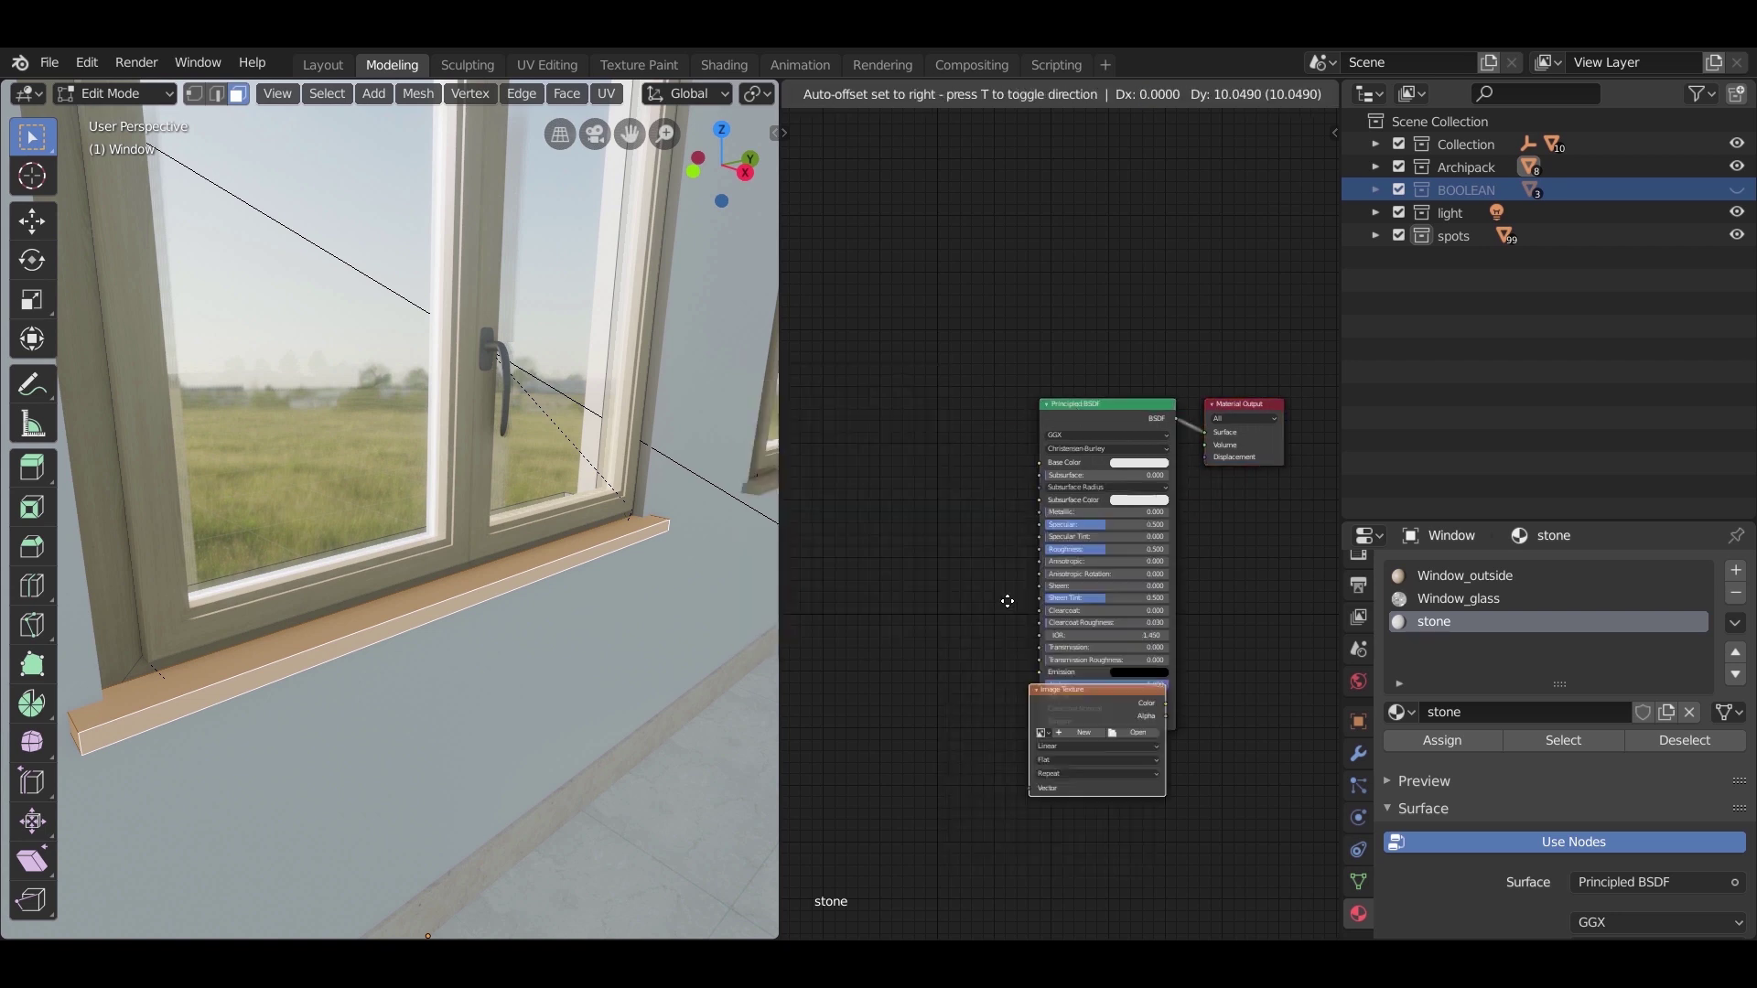
click(878, 434)
Step: Load Marble (19).jpg from the marble folder into the stone material's Image Texture node
click(976, 492)
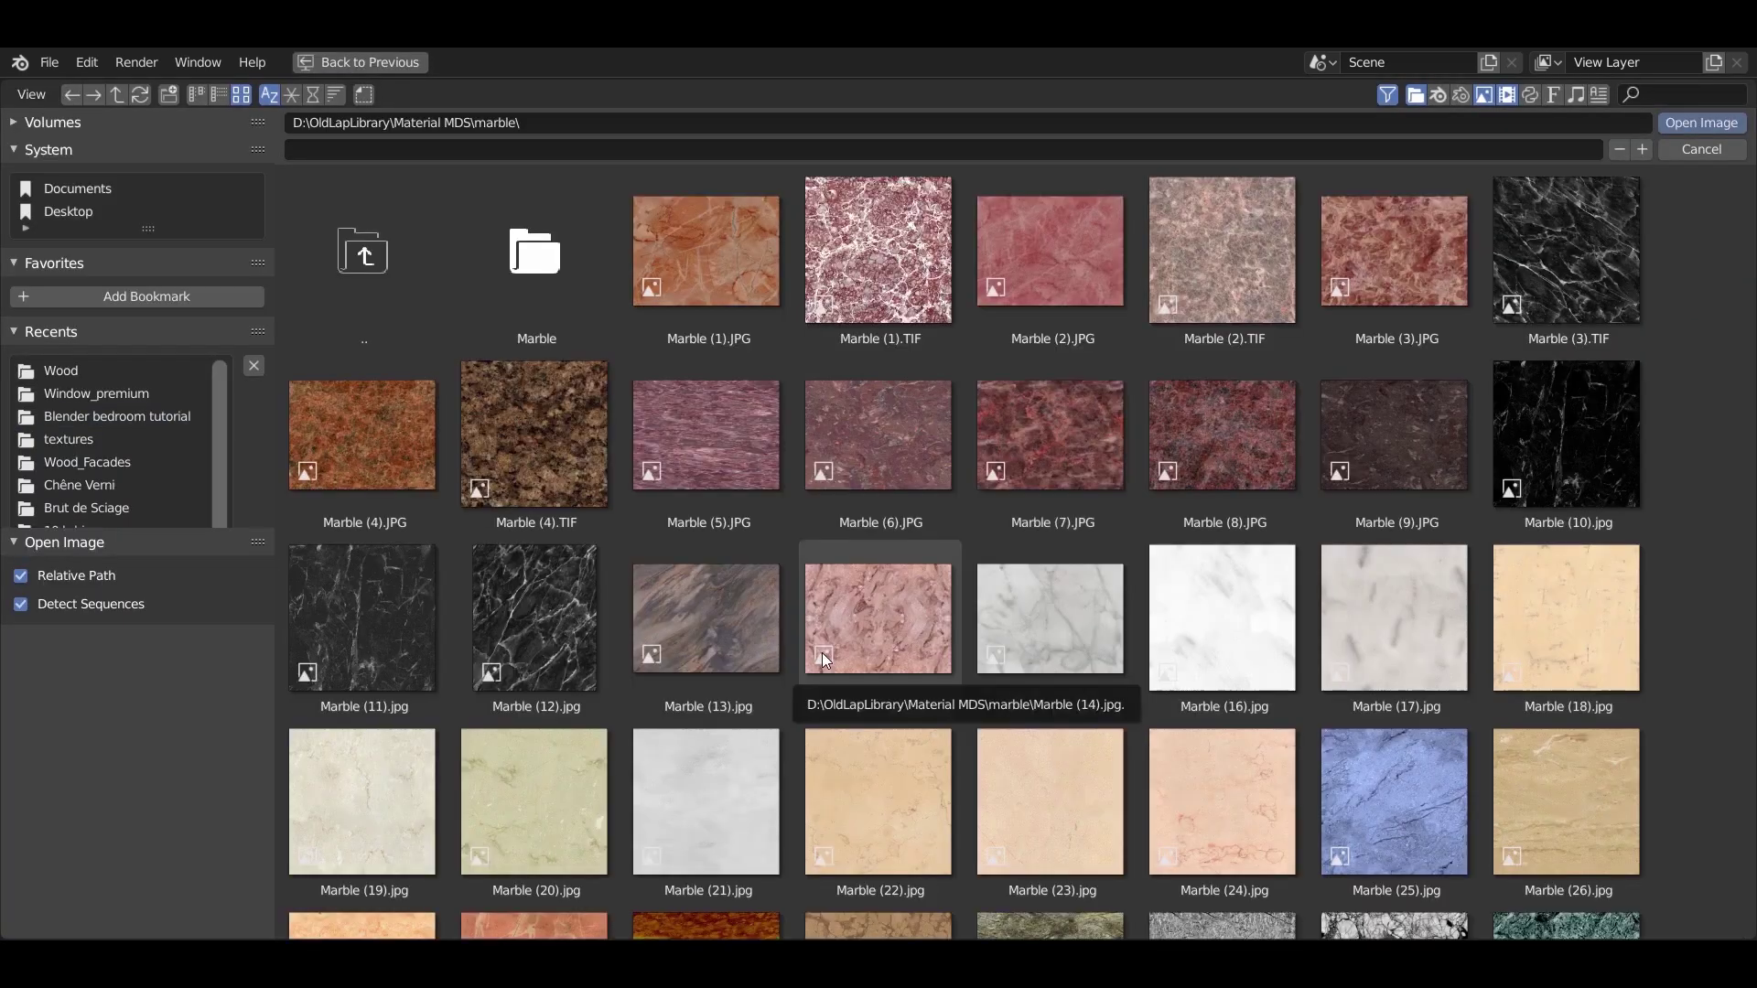
scroll(953, 376, down, 2)
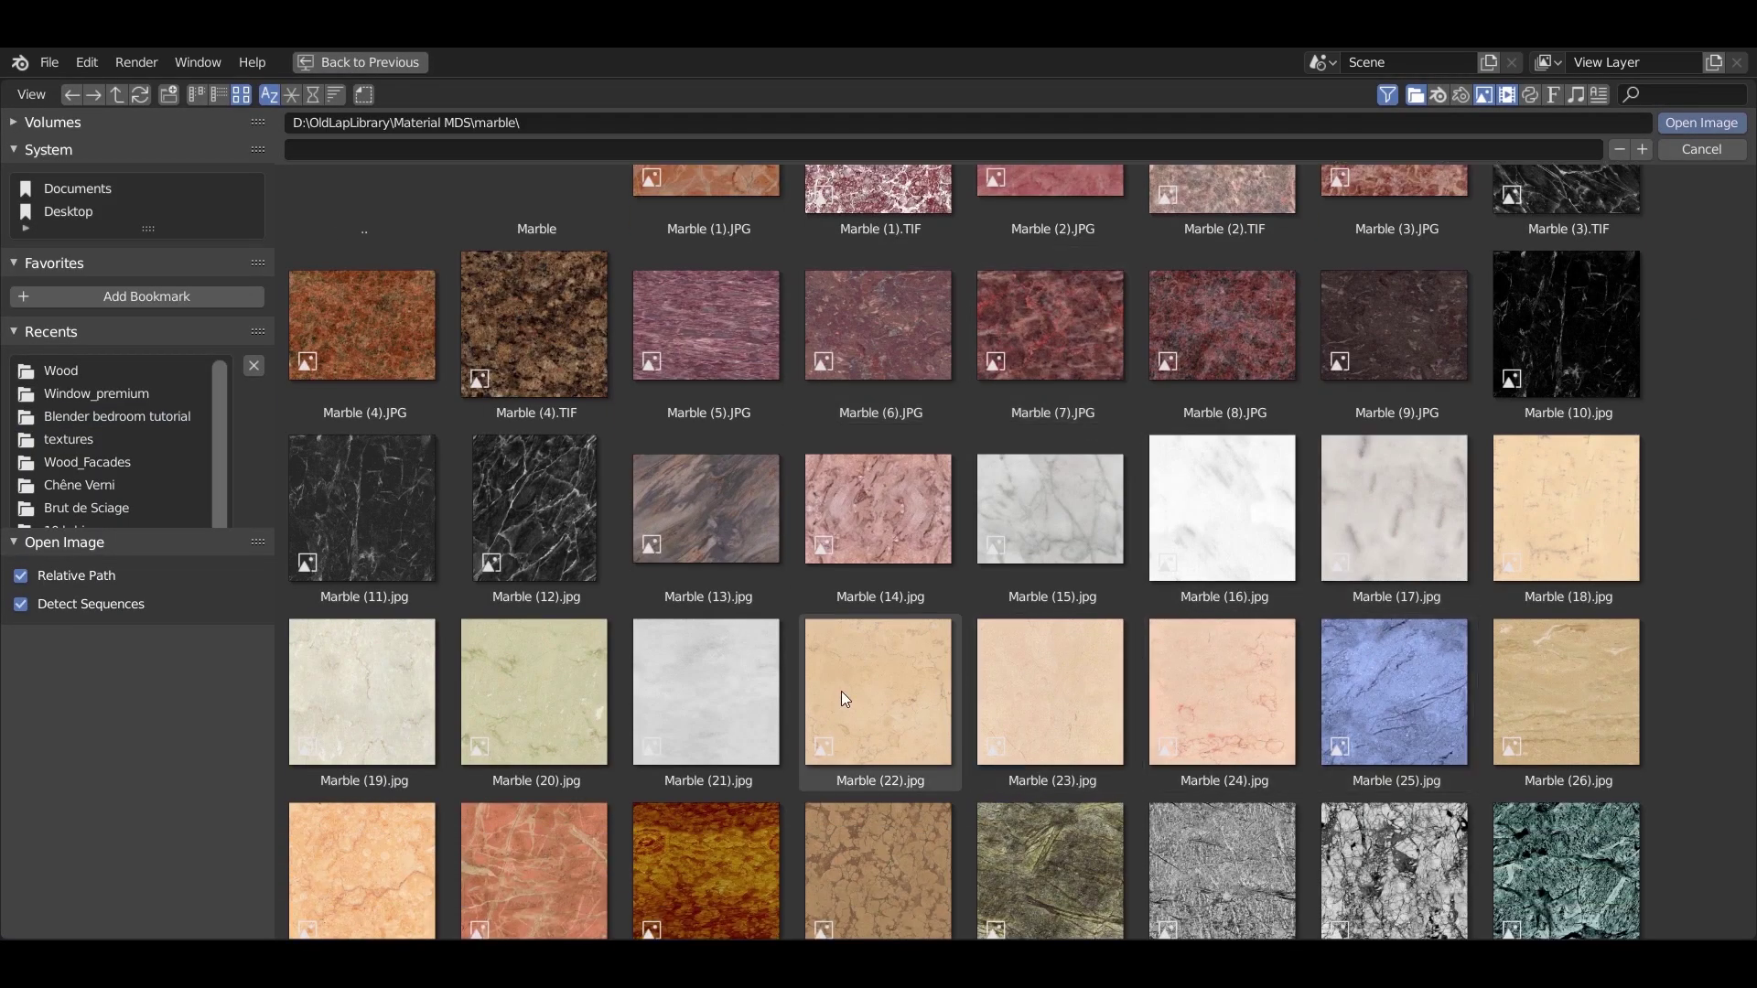
click(398, 709)
double_click(398, 706)
scroll(969, 412, up, 4)
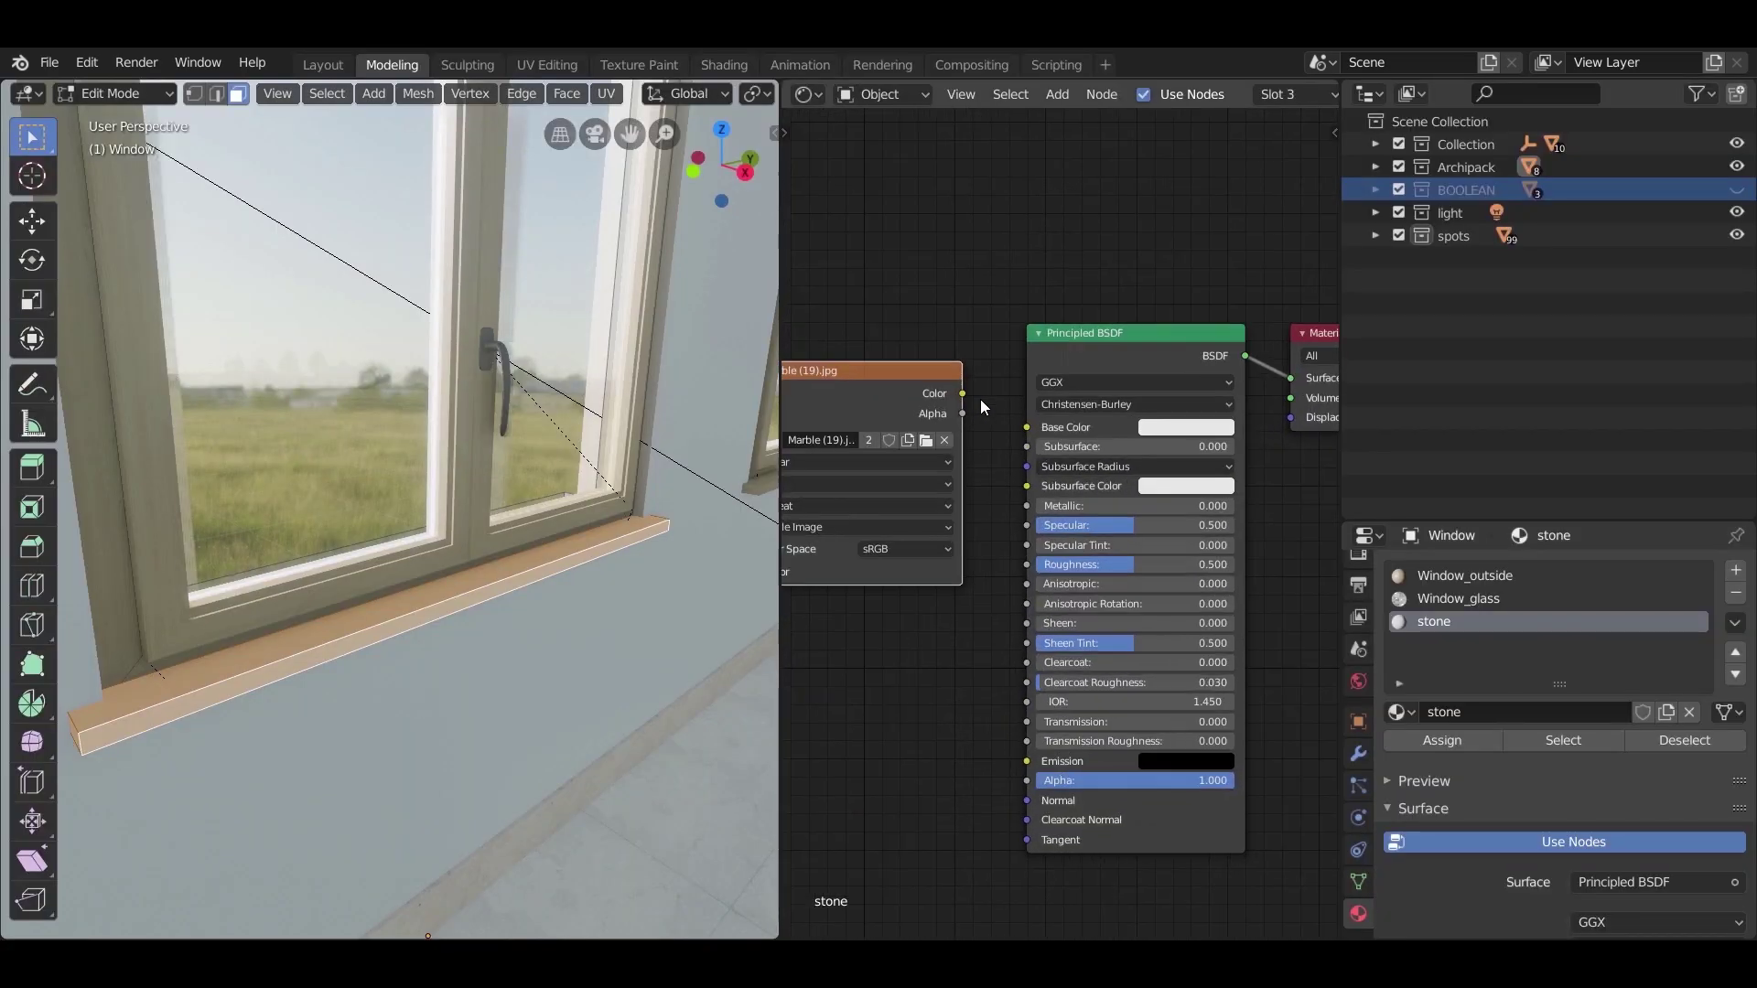
Step: Connect the Image Texture's Color output to the Principled BSDF's Base Color and check the marble on the sill
drag(1019, 409, 1021, 410)
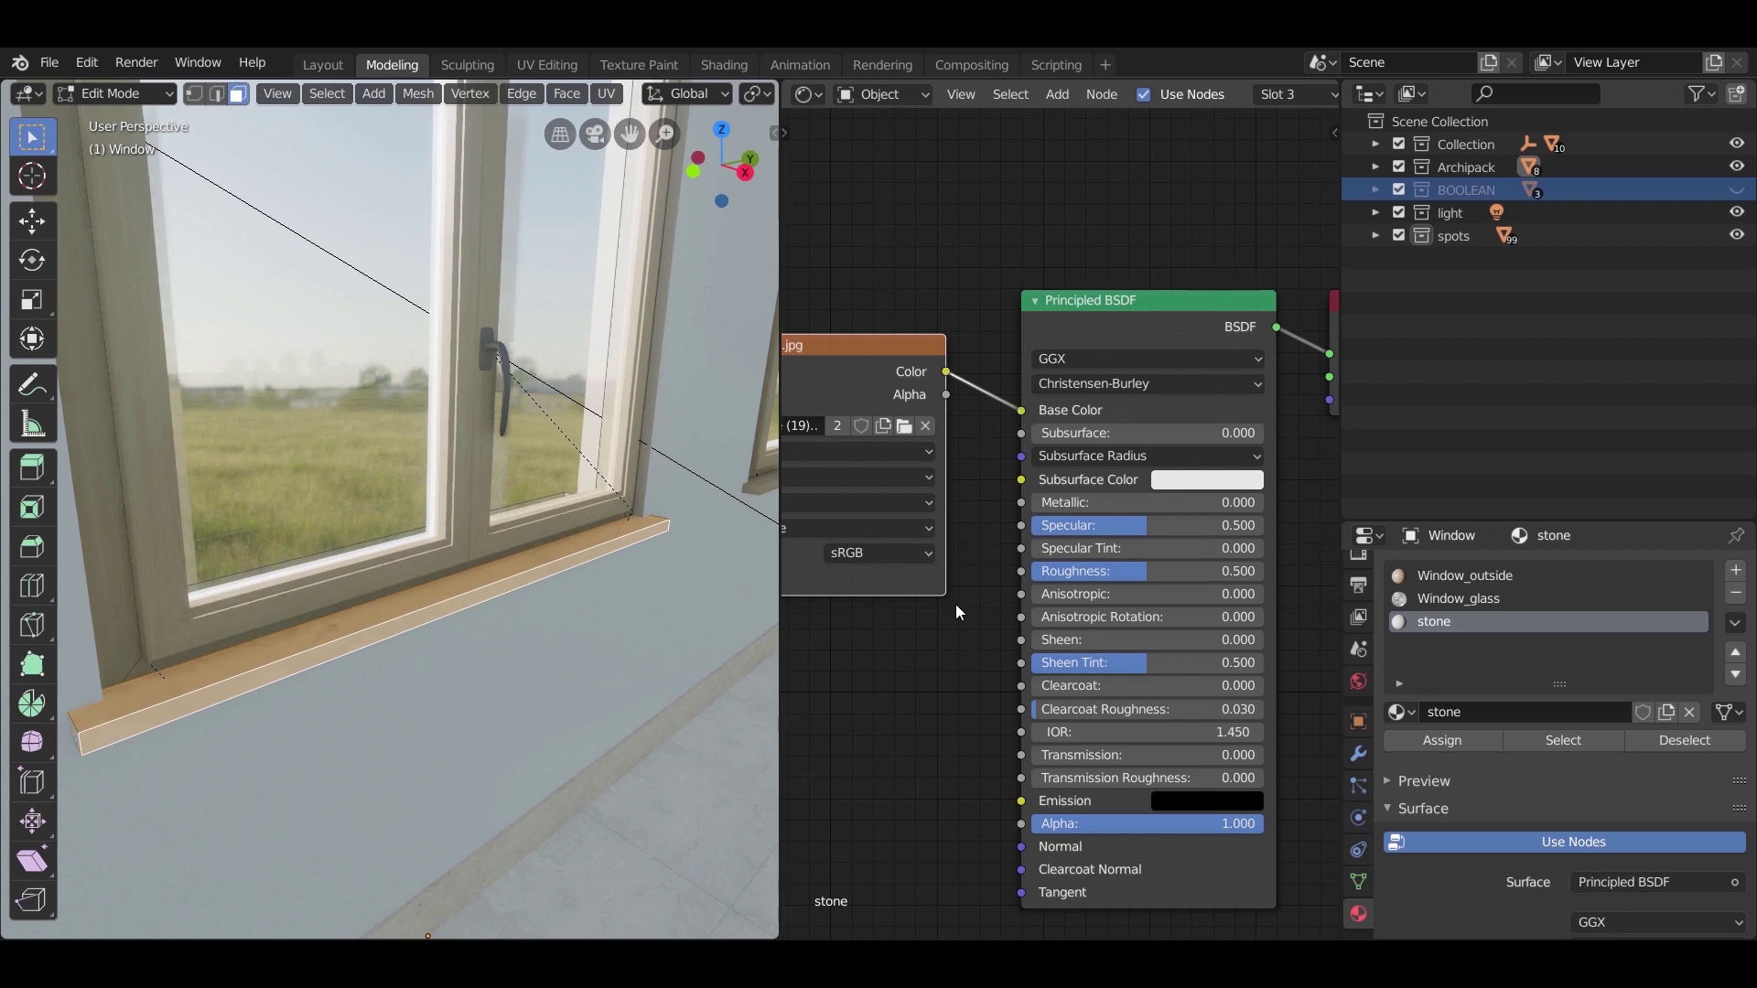
scroll(481, 605, up, 5)
scroll(481, 606, up, 3)
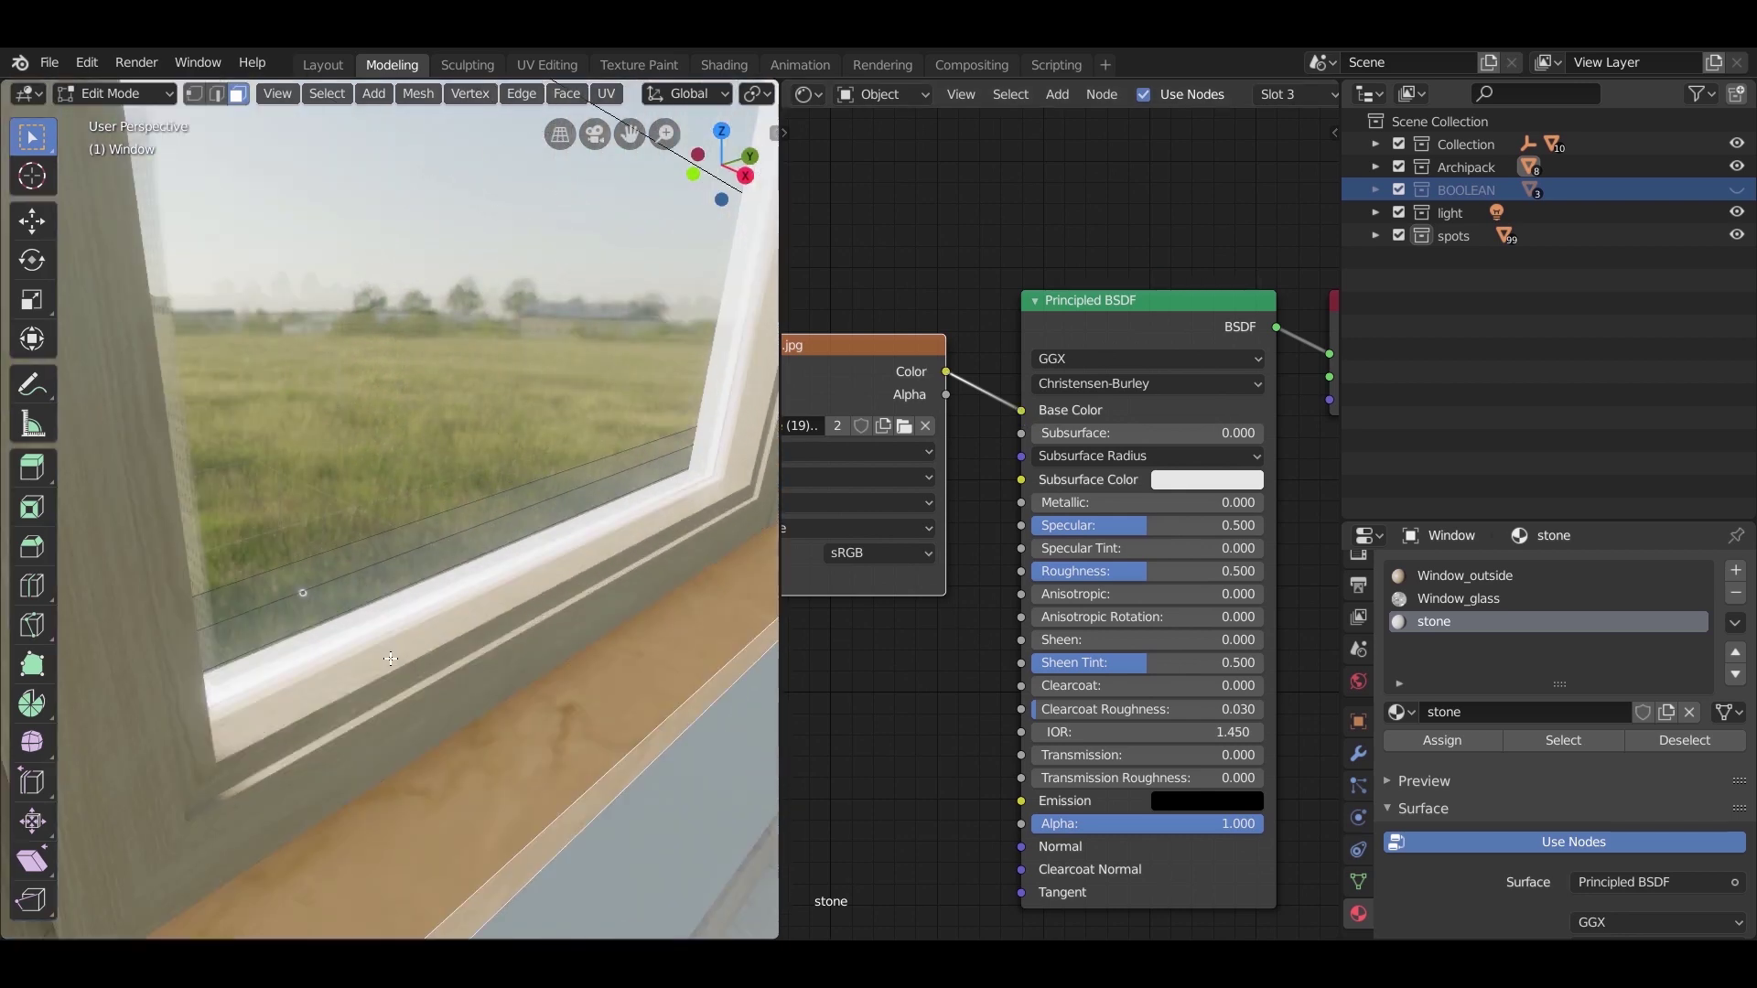
key(Tab)
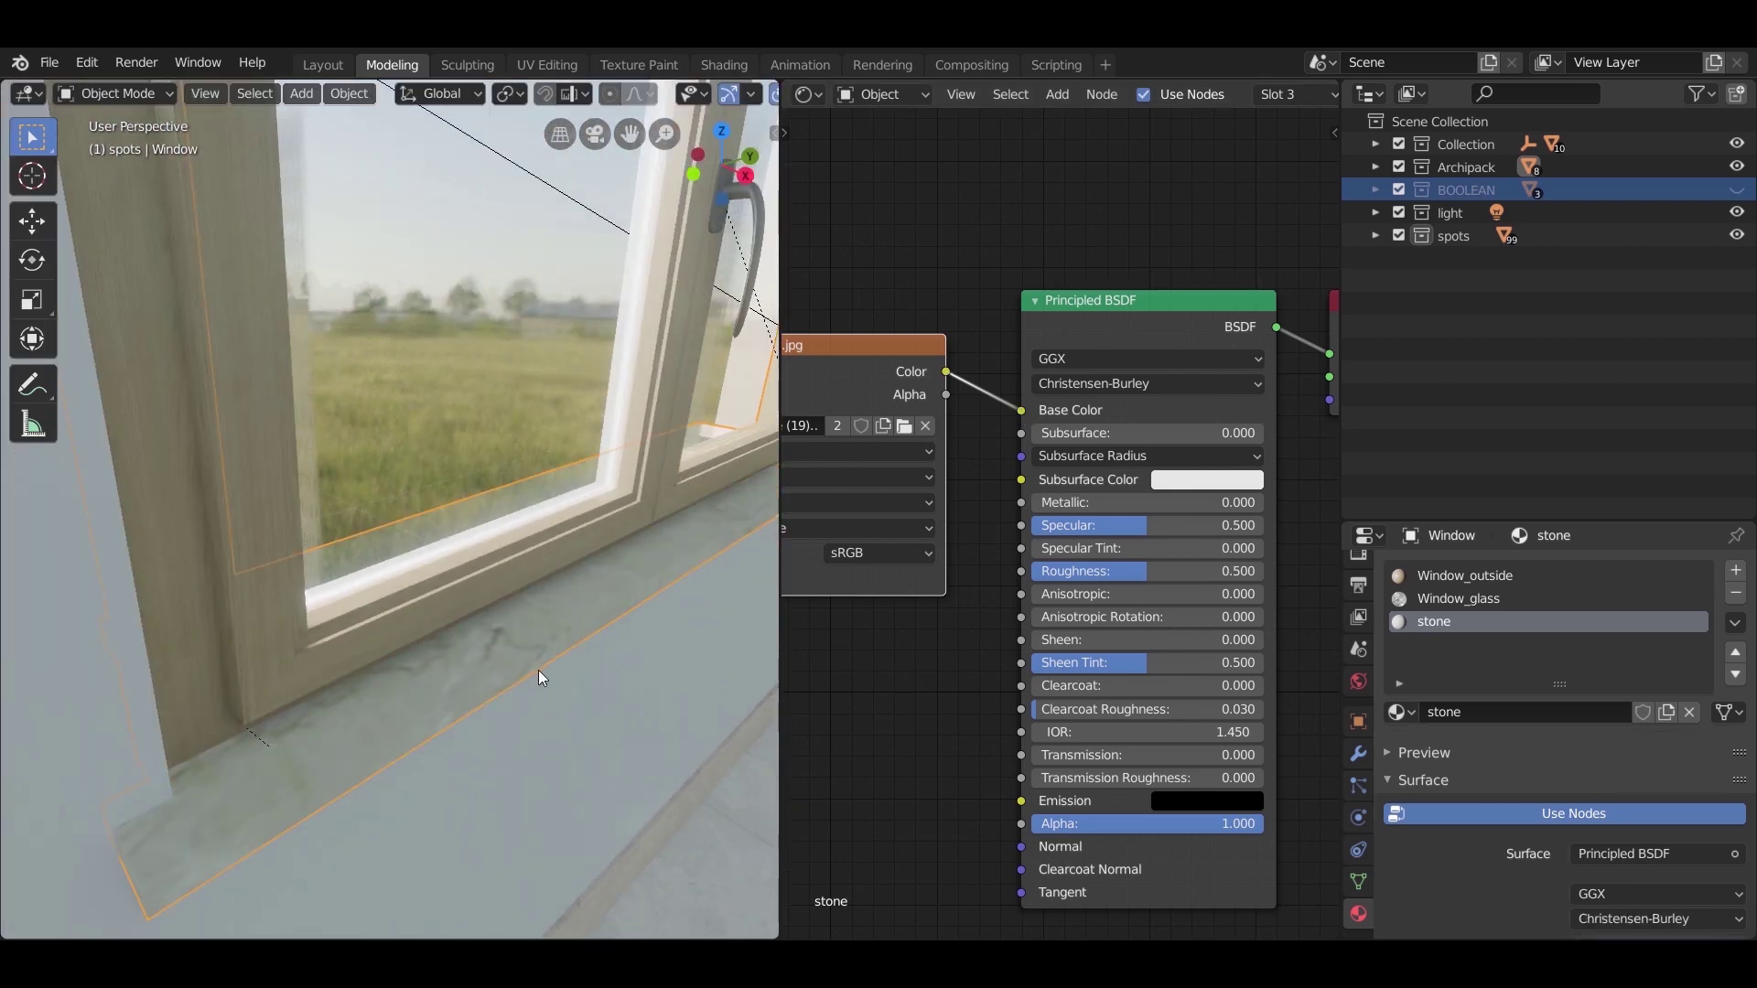
key(Tab)
Step: Make room before the Material Output and add a Glossy BSDF node to the stone material
scroll(1034, 392, down, 3)
middle_drag(1034, 392, 890, 272)
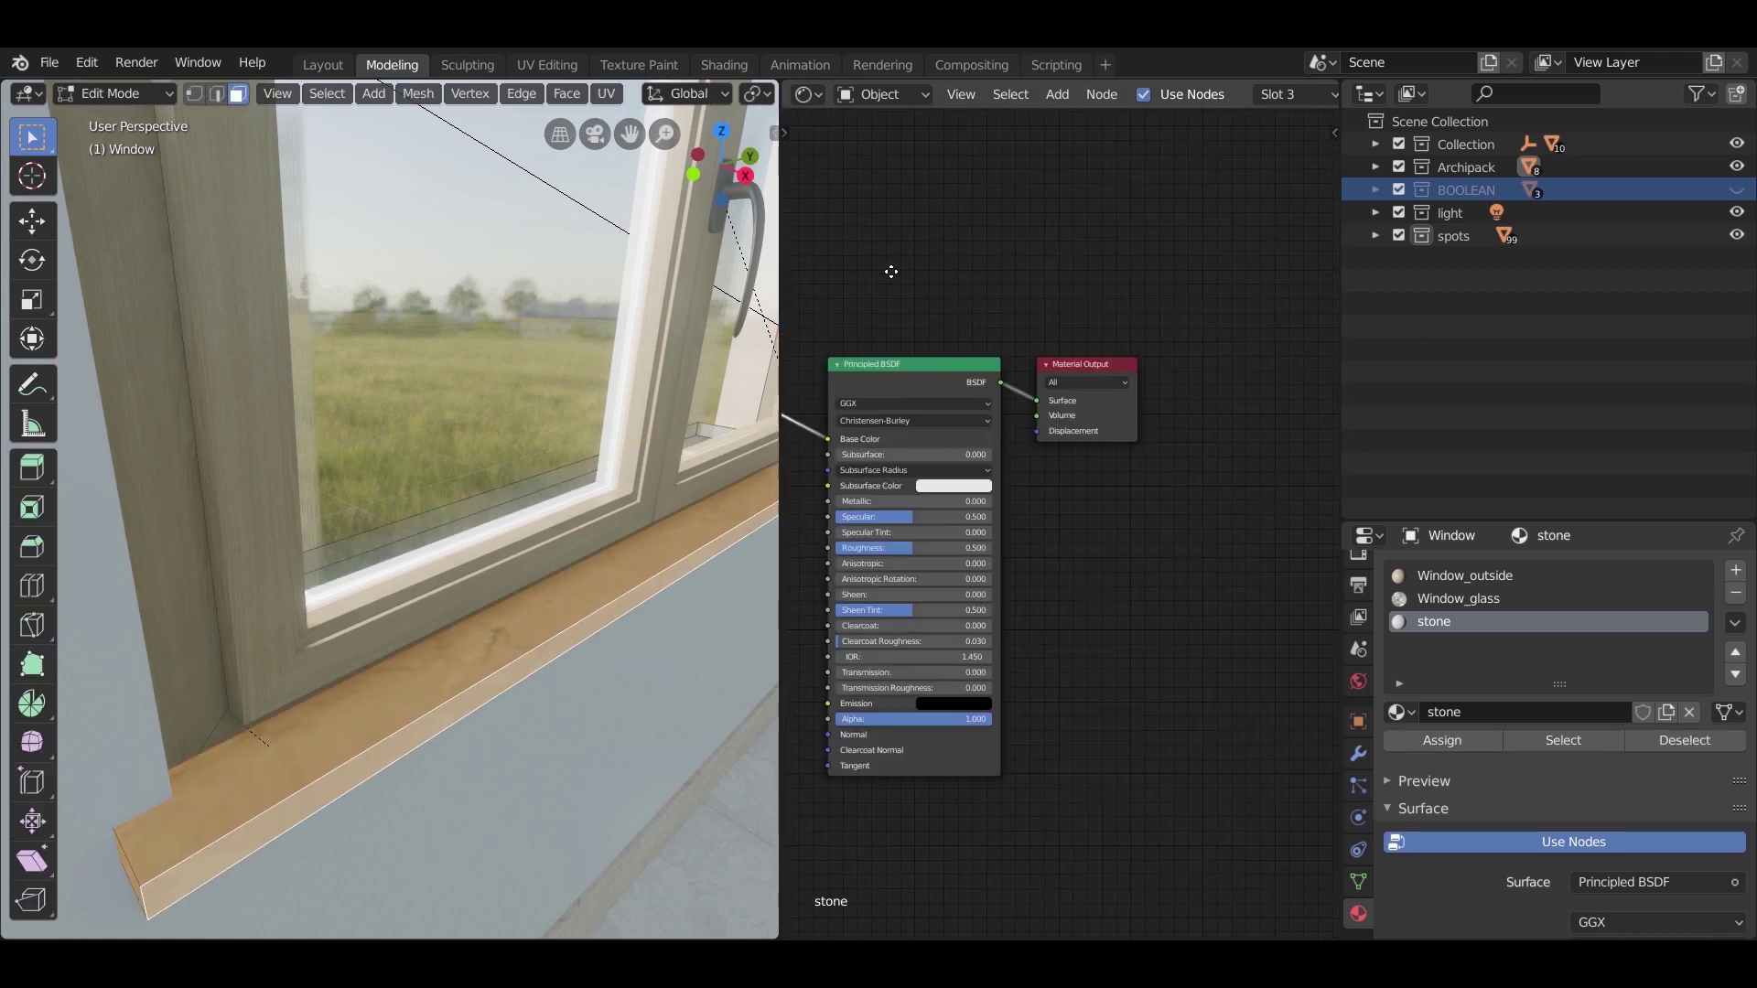
drag(1052, 346, 1288, 378)
key(shift+a)
mouse_move(1040, 430)
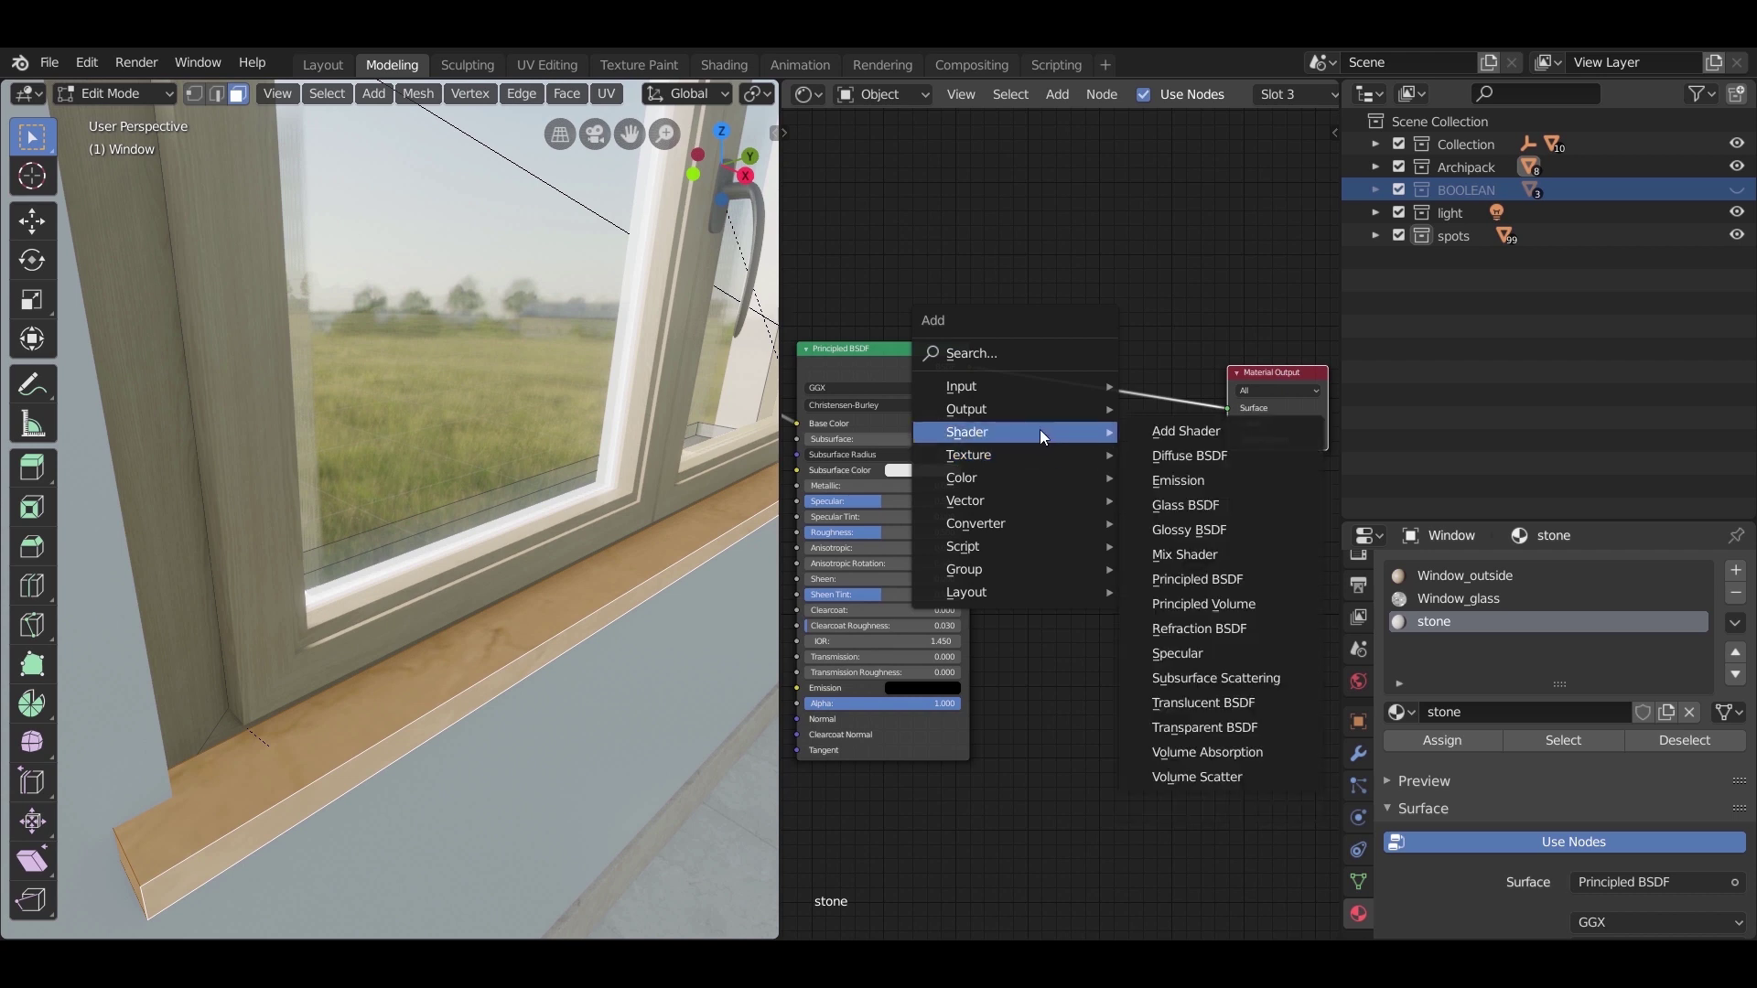
click(1195, 529)
click(1016, 434)
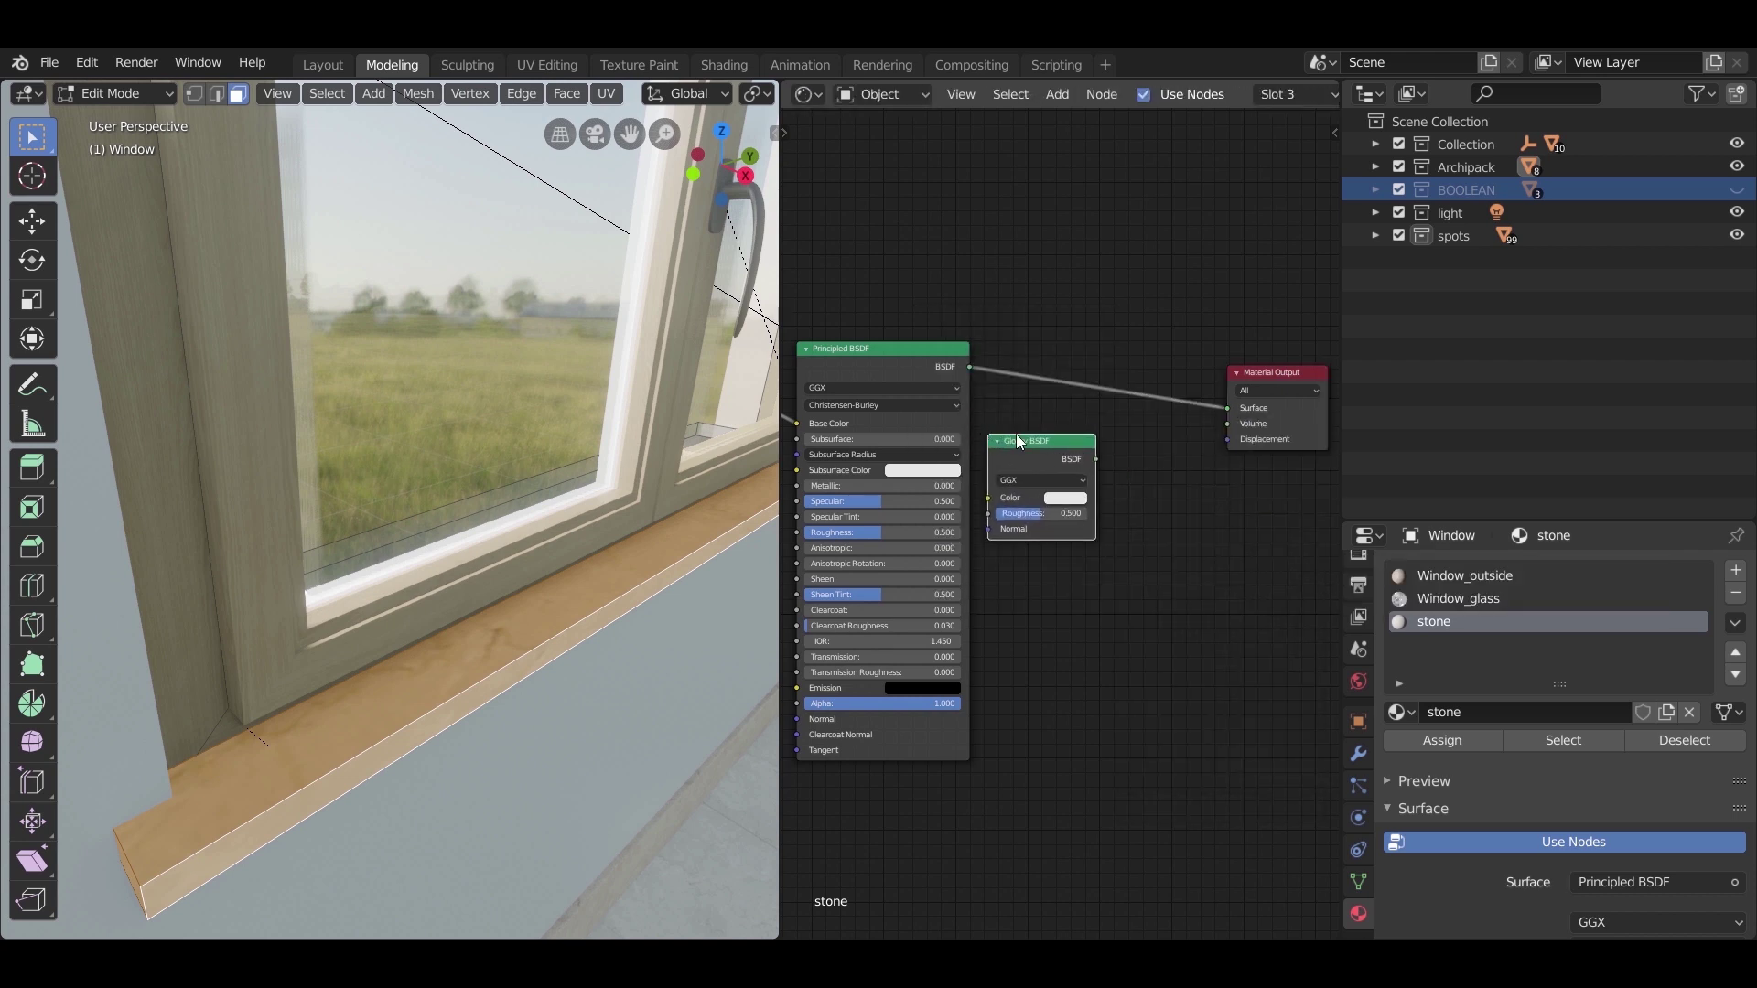
Step: Insert a Mix Shader between the Principled BSDF and Material Output, with the Glossy BSDF feeding its second shader input
key(shift+a)
mouse_move(1127, 432)
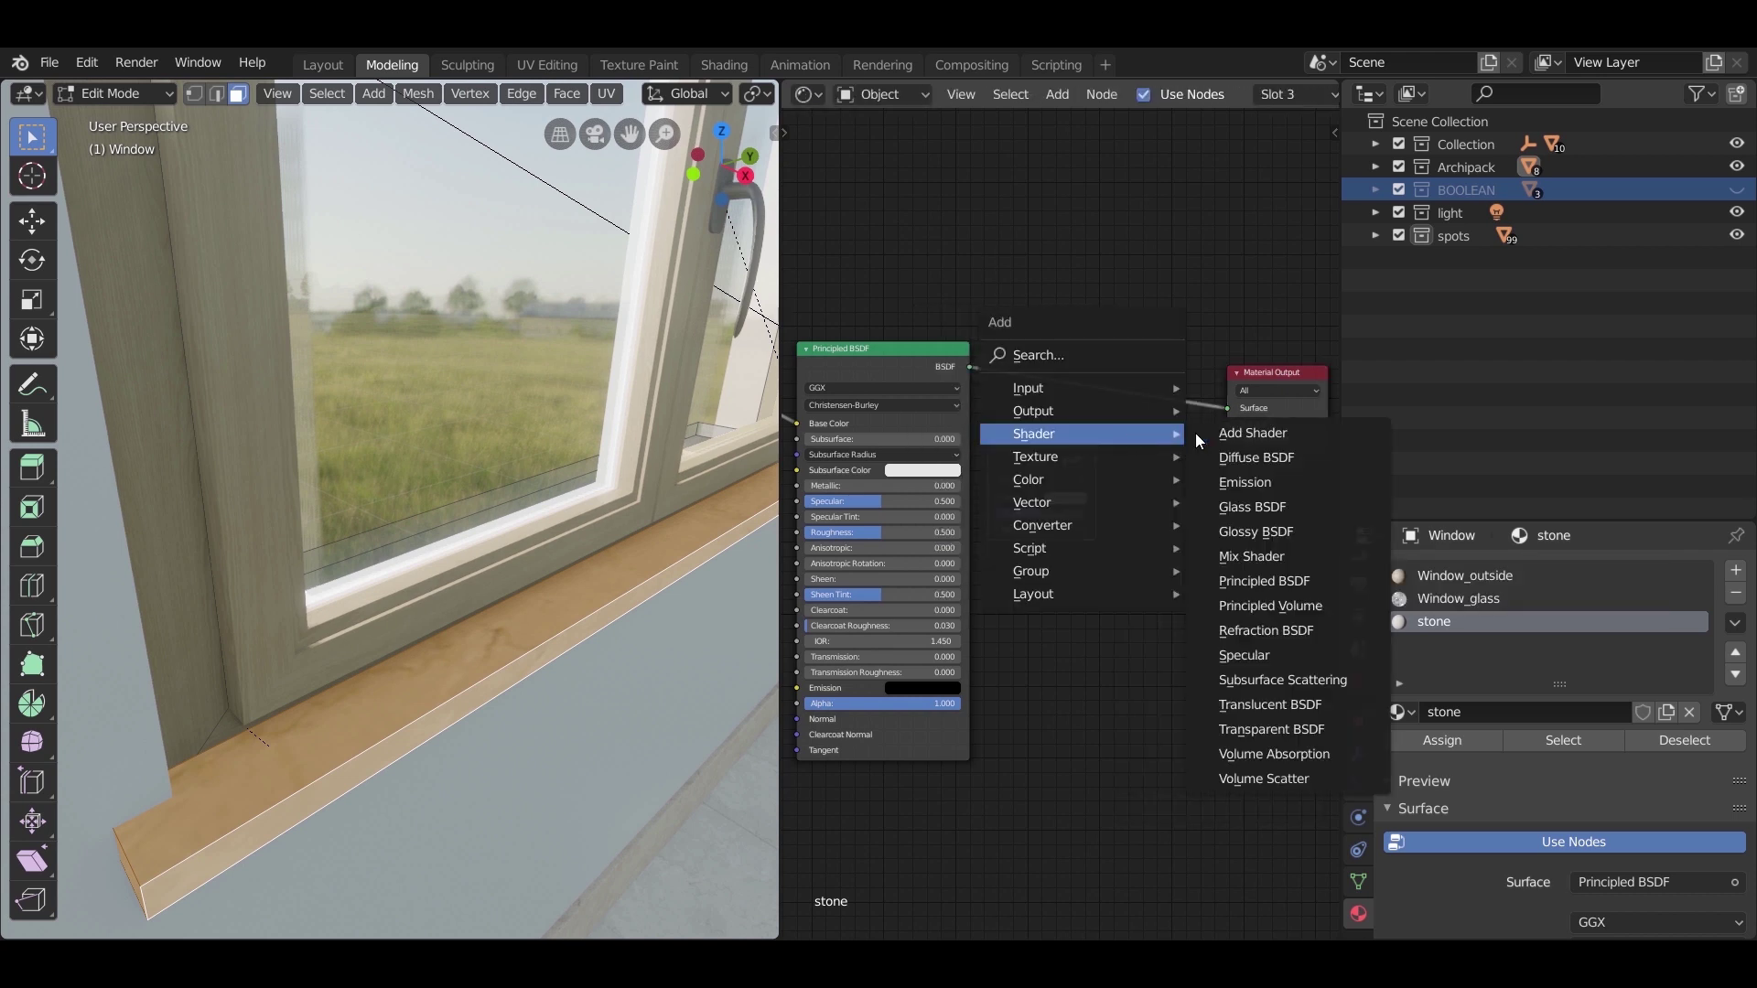
click(1250, 555)
click(1155, 344)
scroll(1166, 366, up, 2)
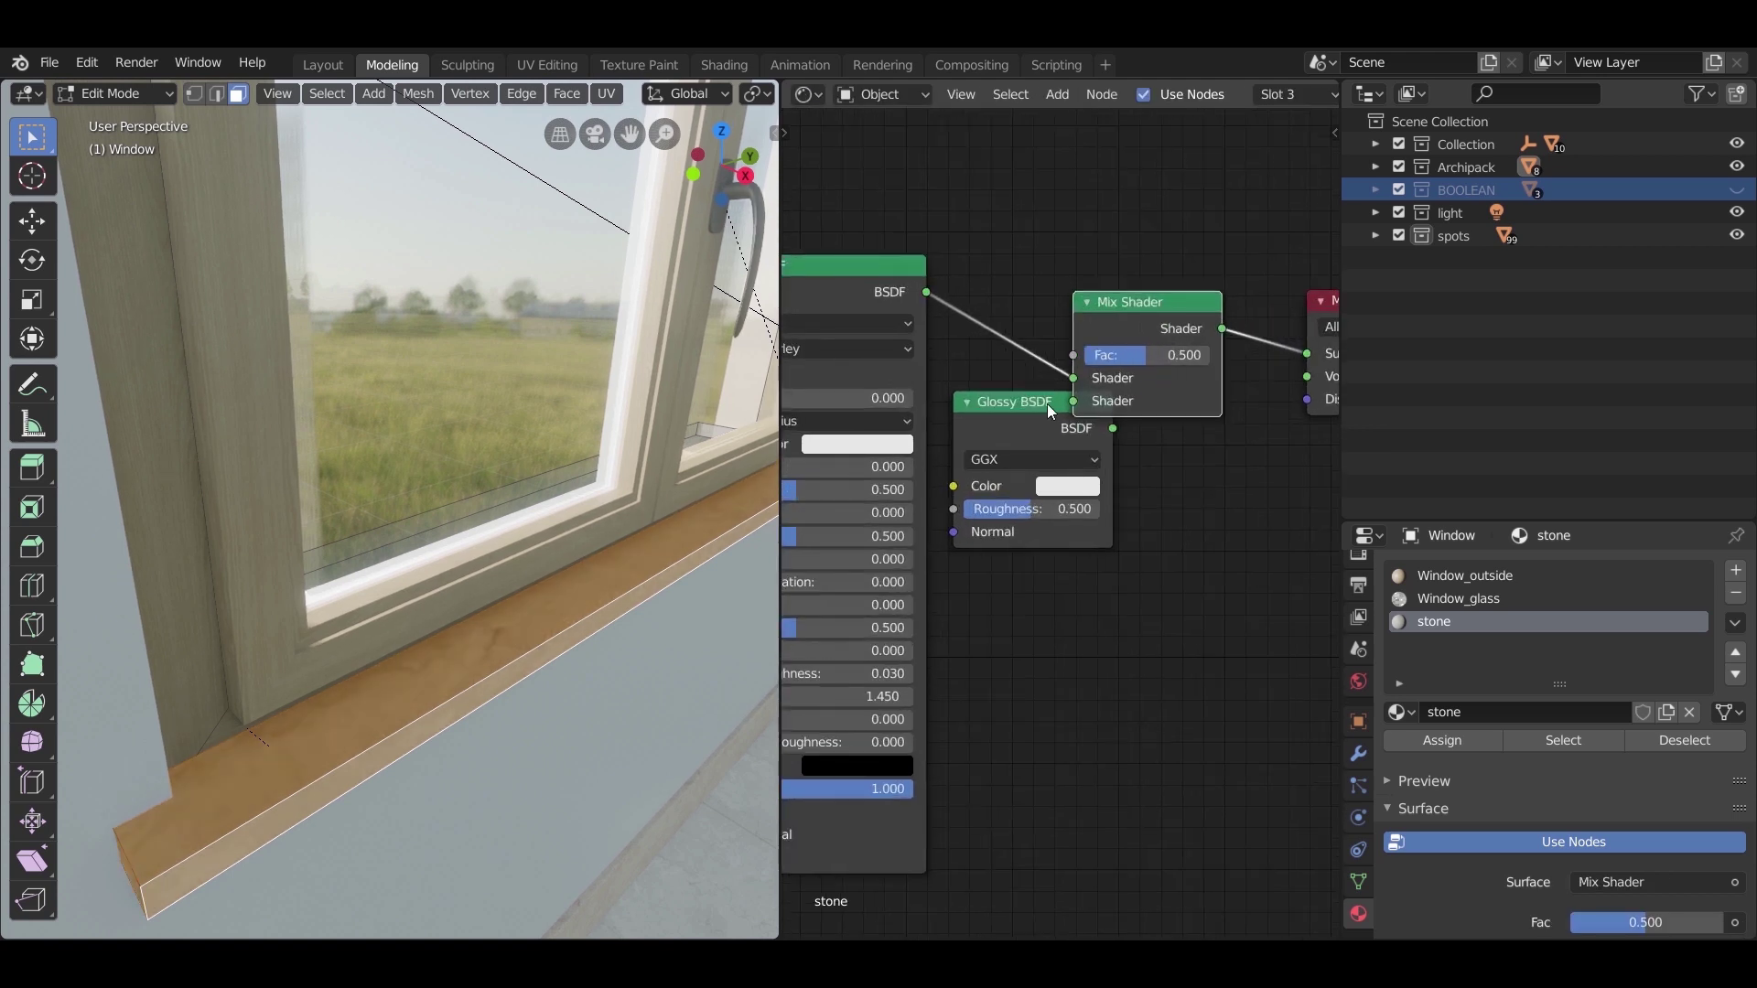
mouse_move(1050, 410)
mouse_down()
mouse_move(1031, 514)
mouse_move(1074, 400)
mouse_up()
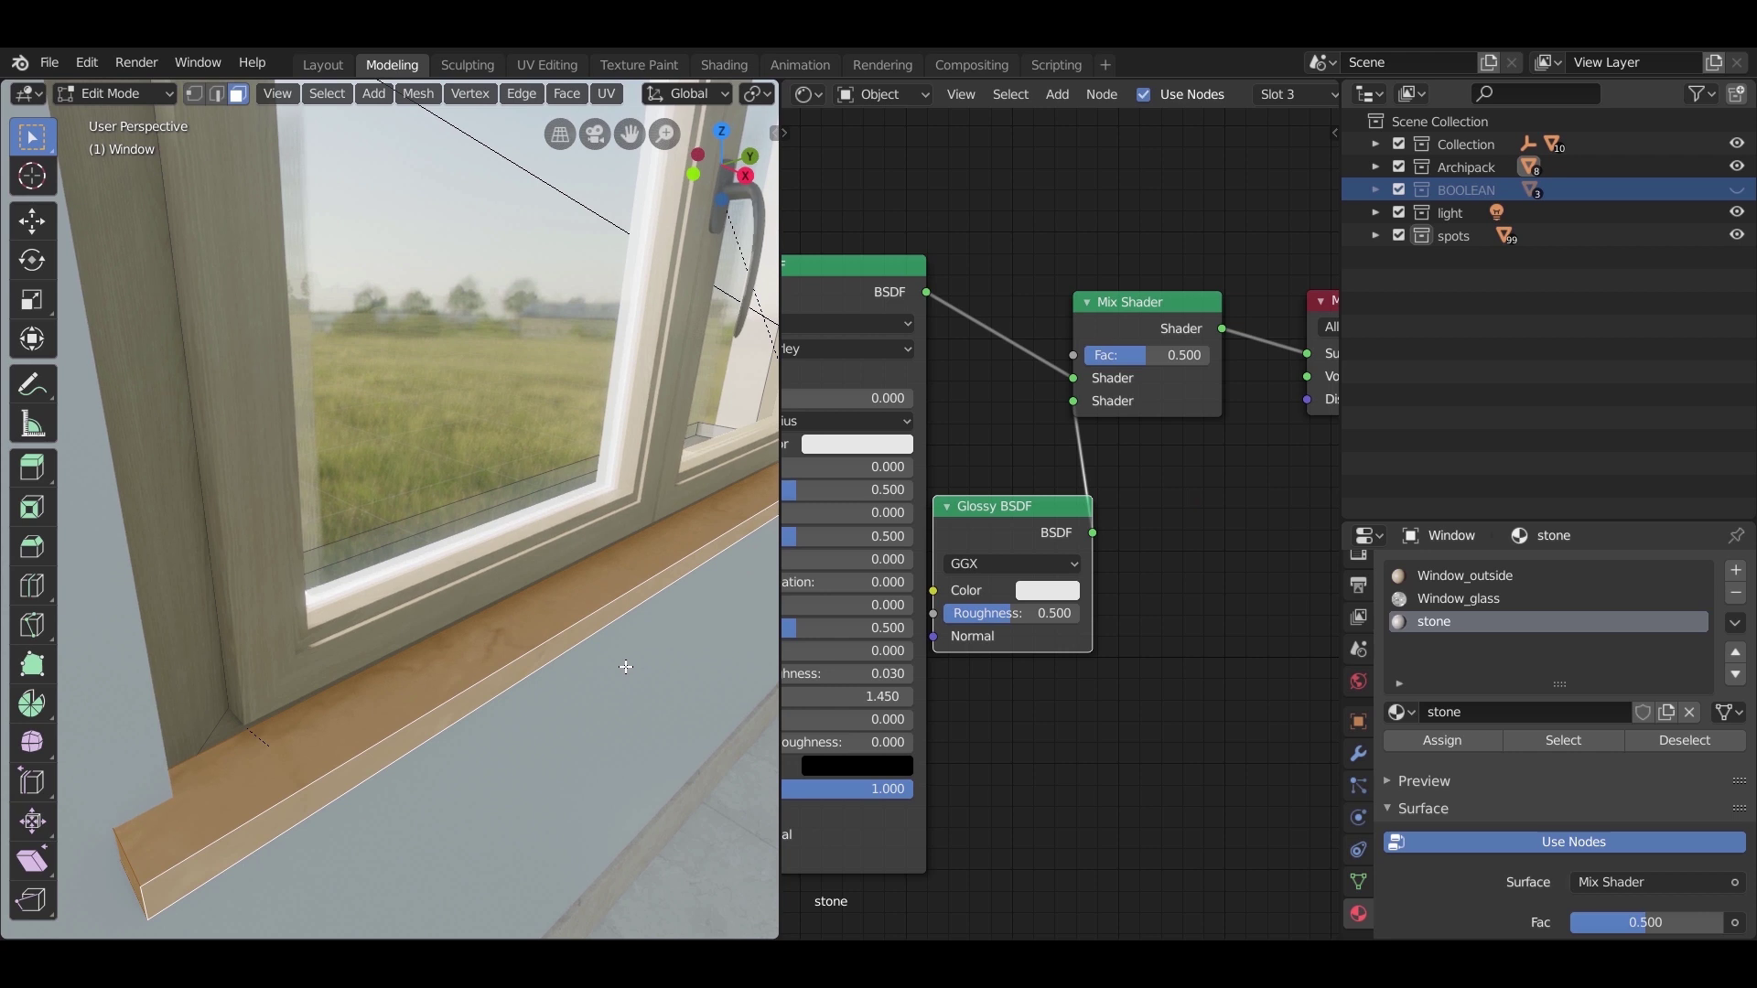
Step: Set the stone material's Mix Shader factor to 0.15 and check the sill's gloss in Object Mode
key(Tab)
scroll(595, 667, up, 6)
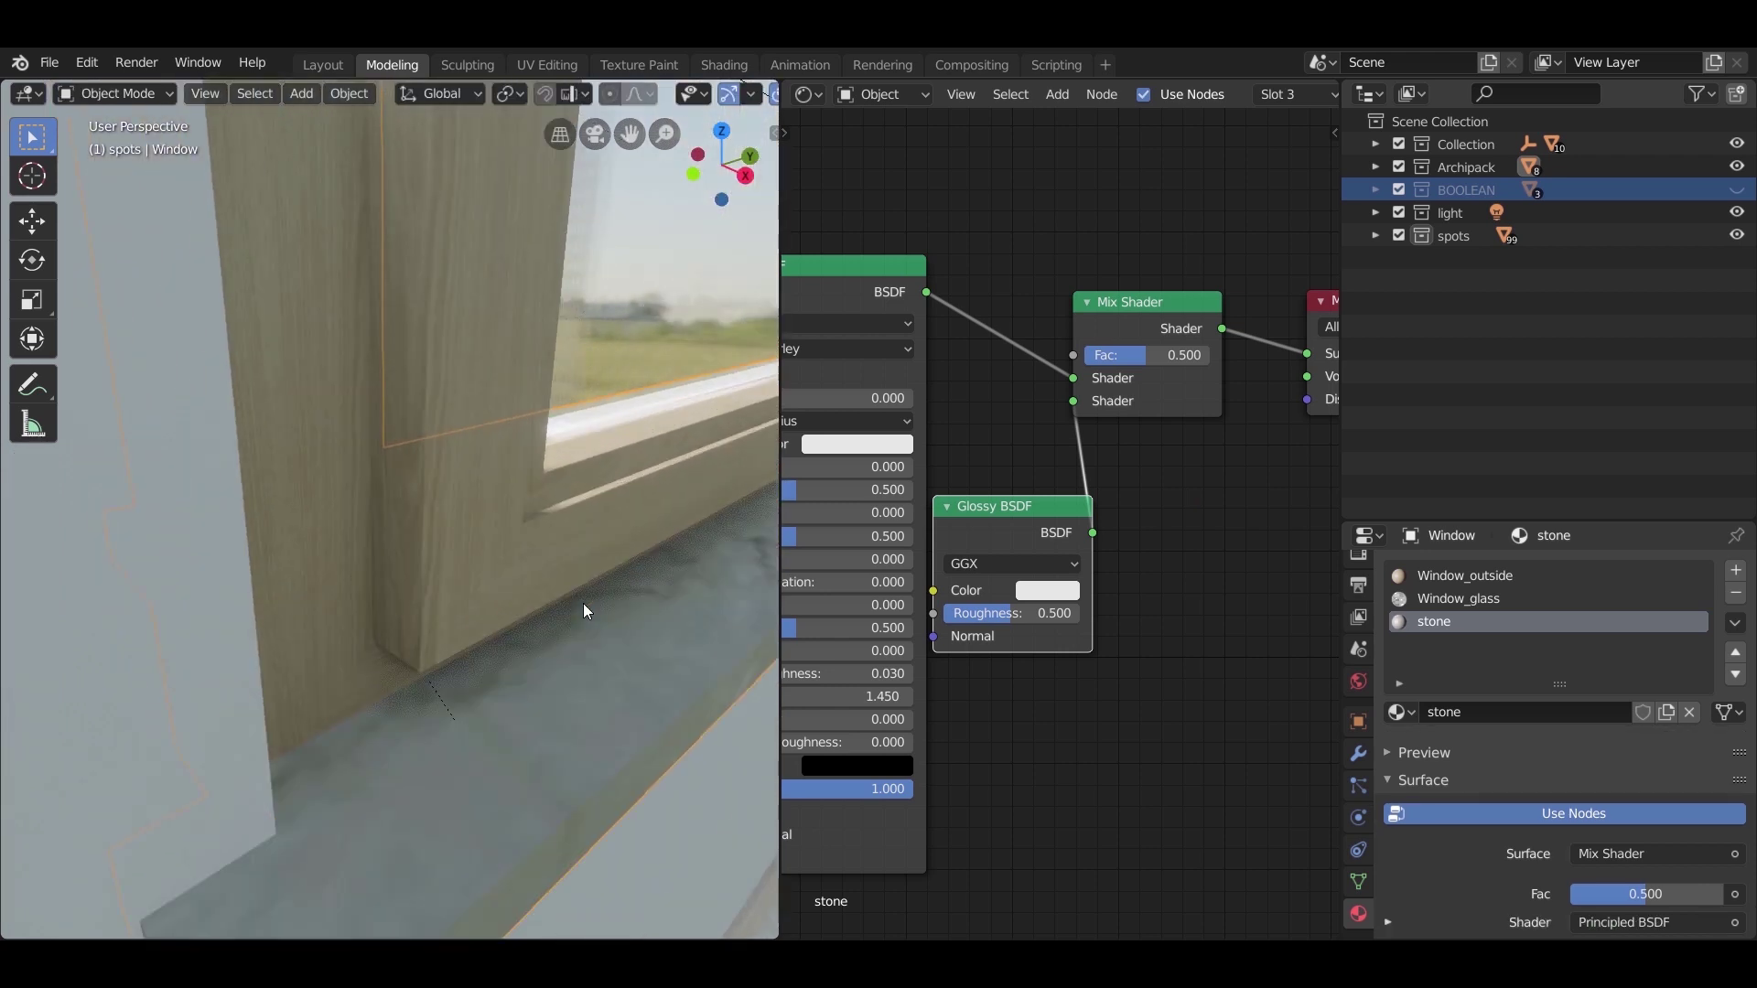
click(1158, 355)
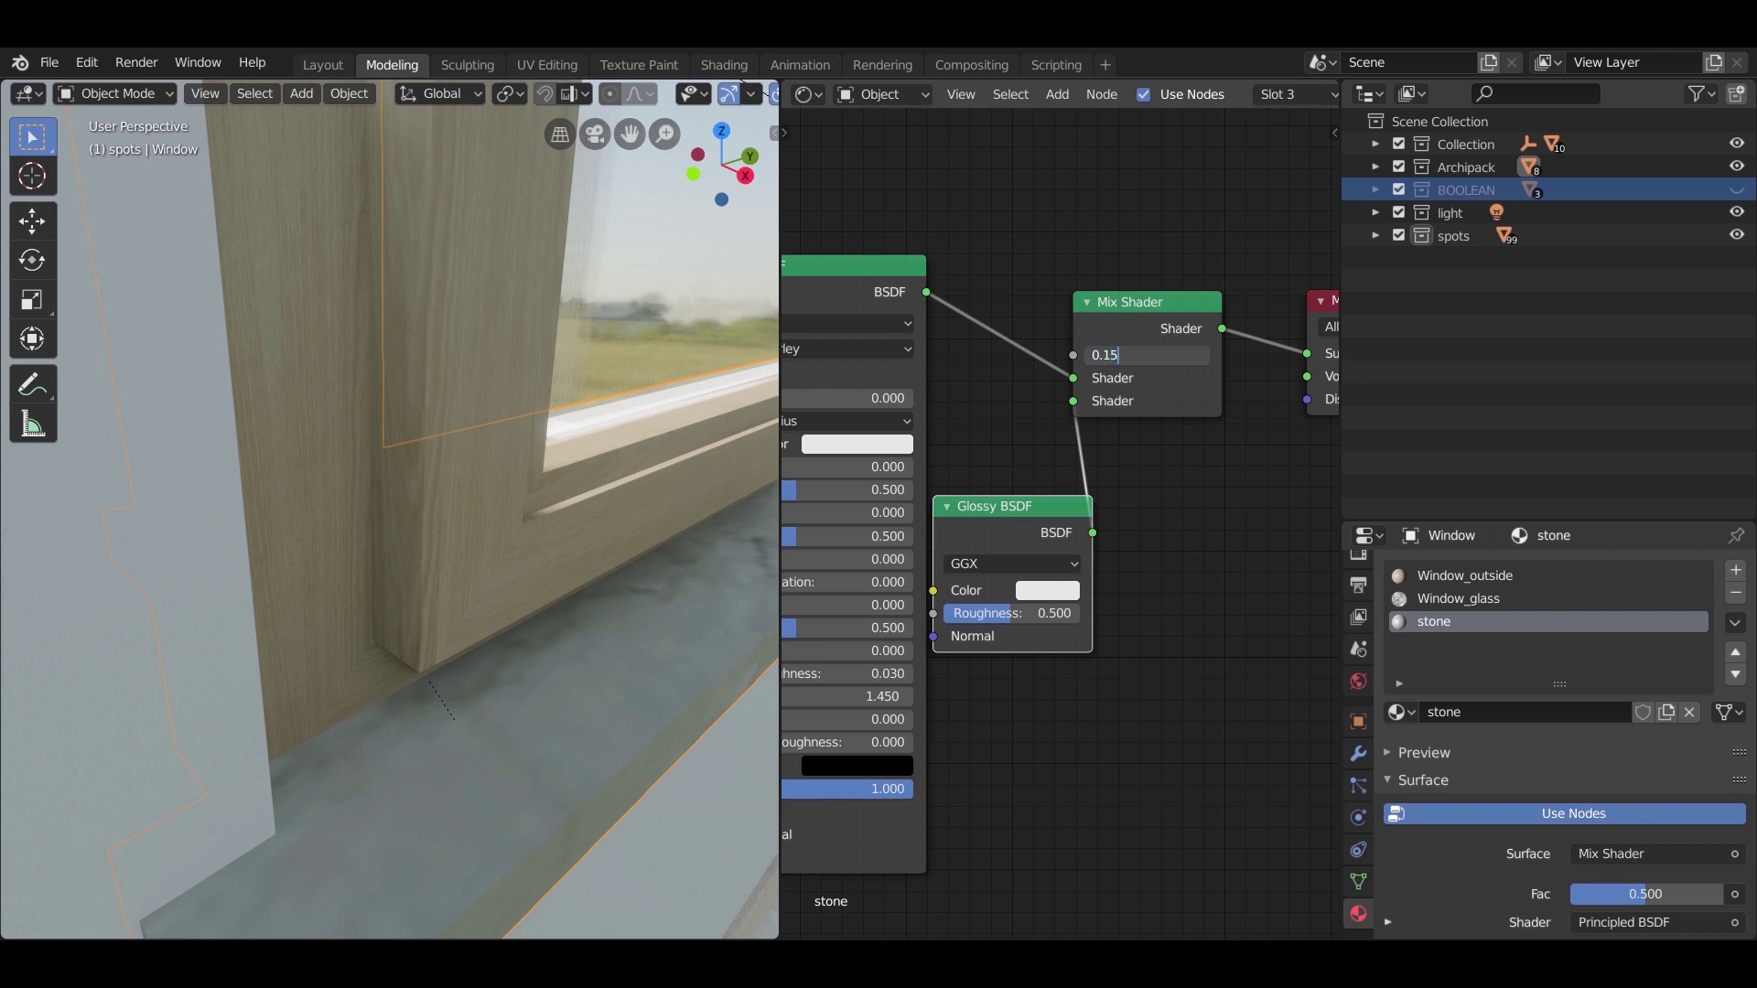
text(0.15)
key(Return)
scroll(492, 679, up, 2)
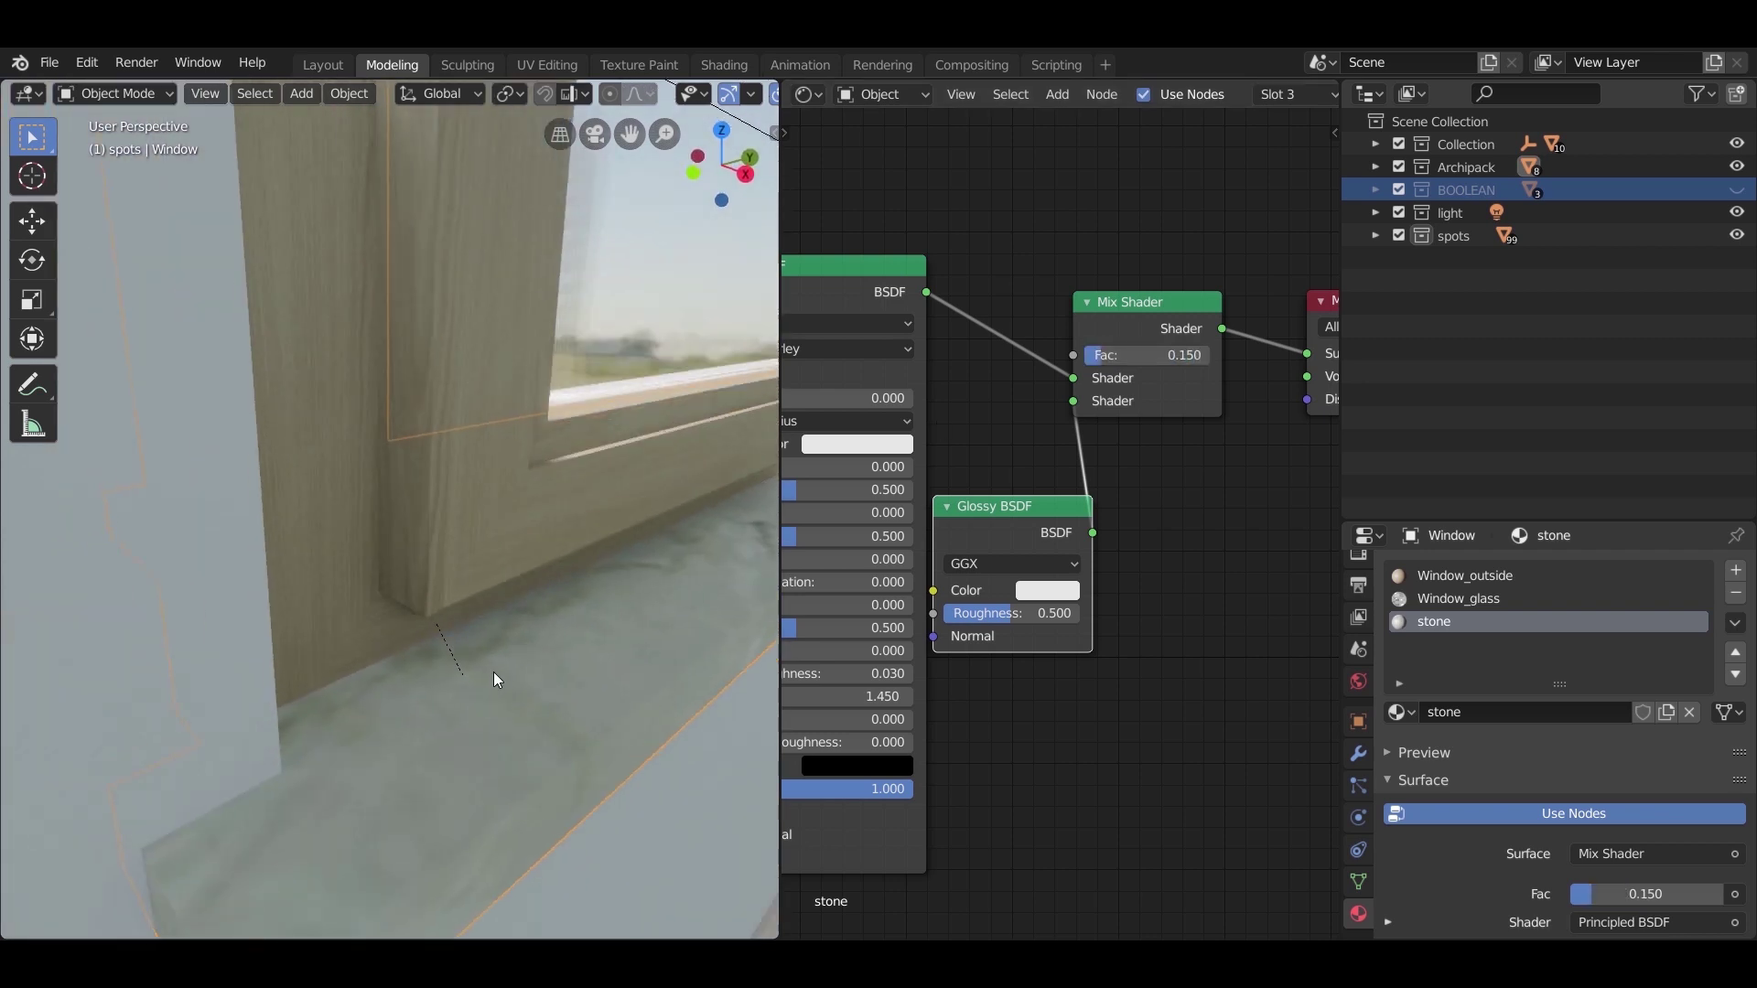
key(Tab)
key(Tab)
scroll(485, 654, down, 4)
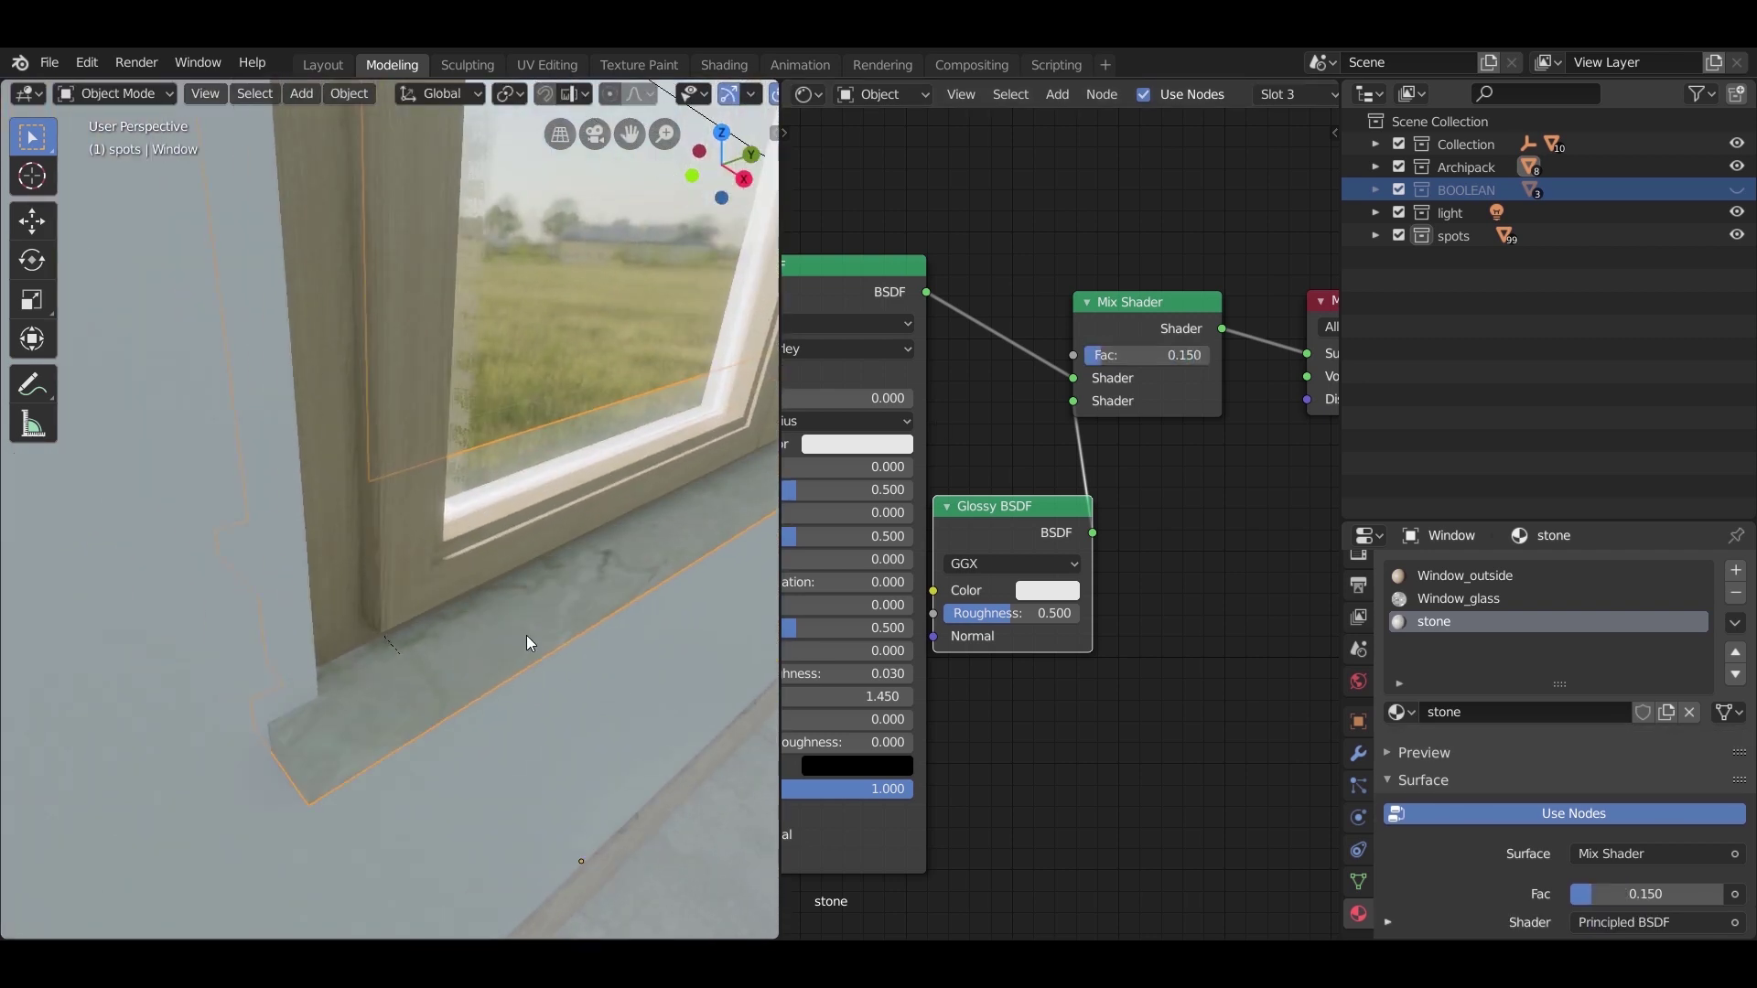
Step: Switch the node editor area to the UV Editor and enlarge the sill faces' UVs over the marble image
click(807, 95)
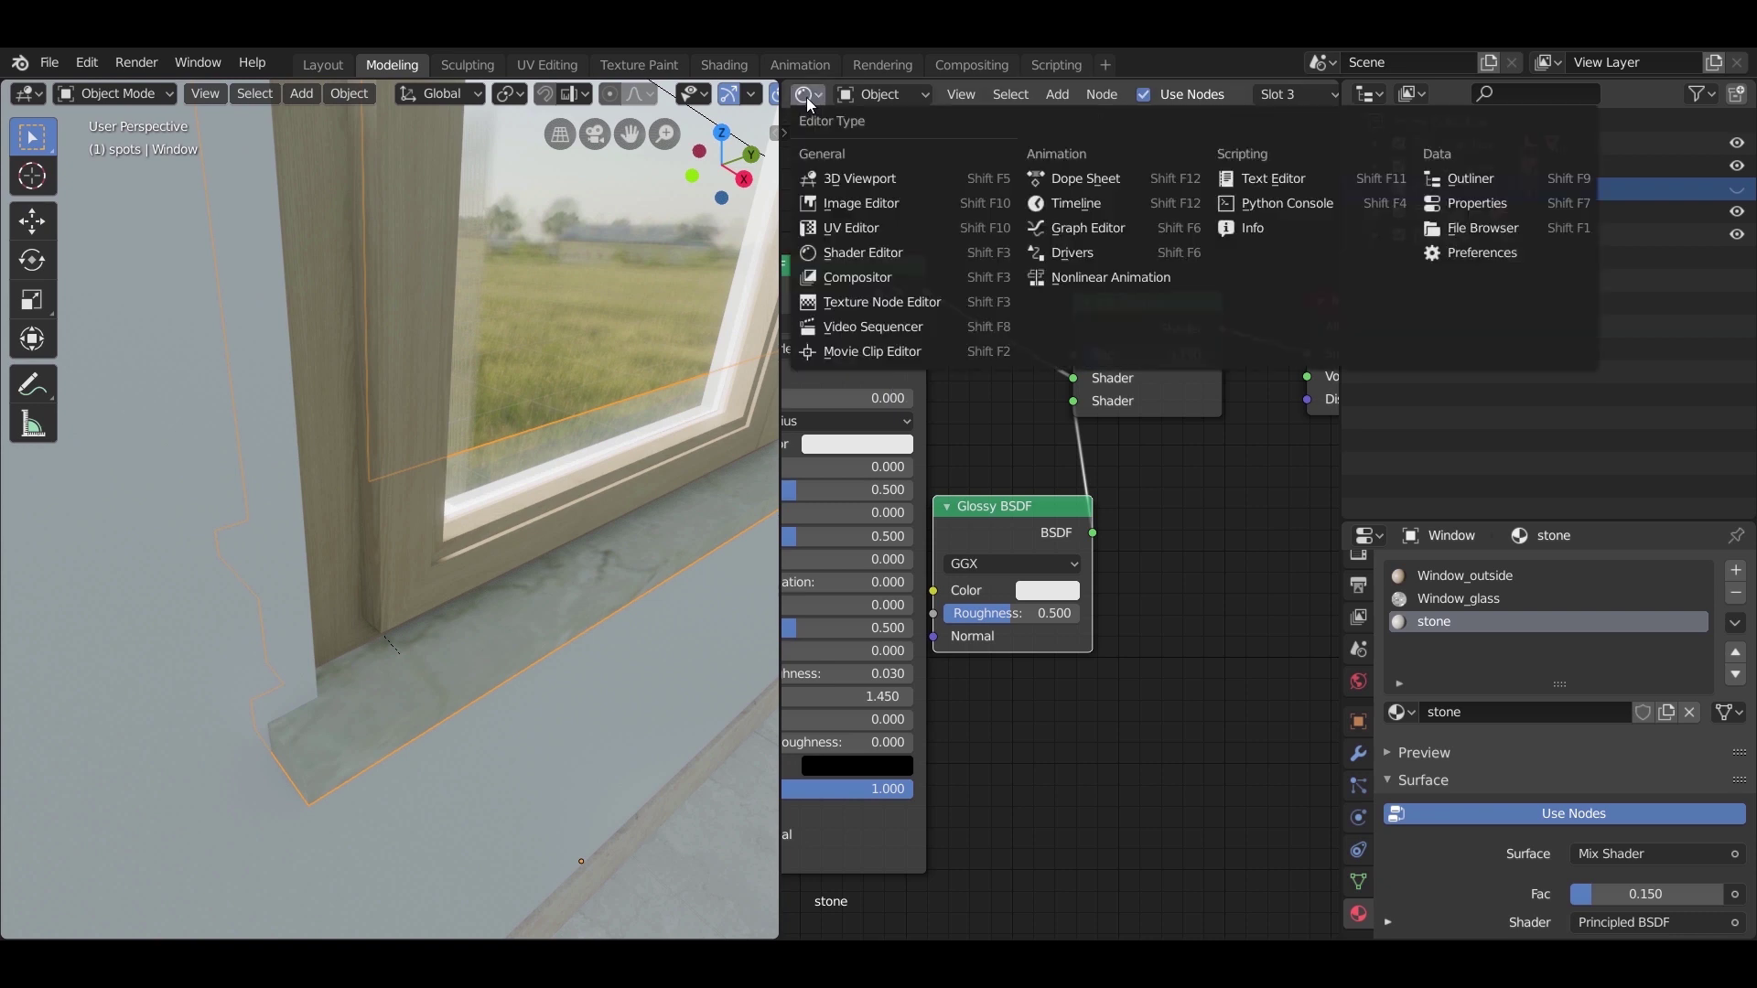
click(851, 204)
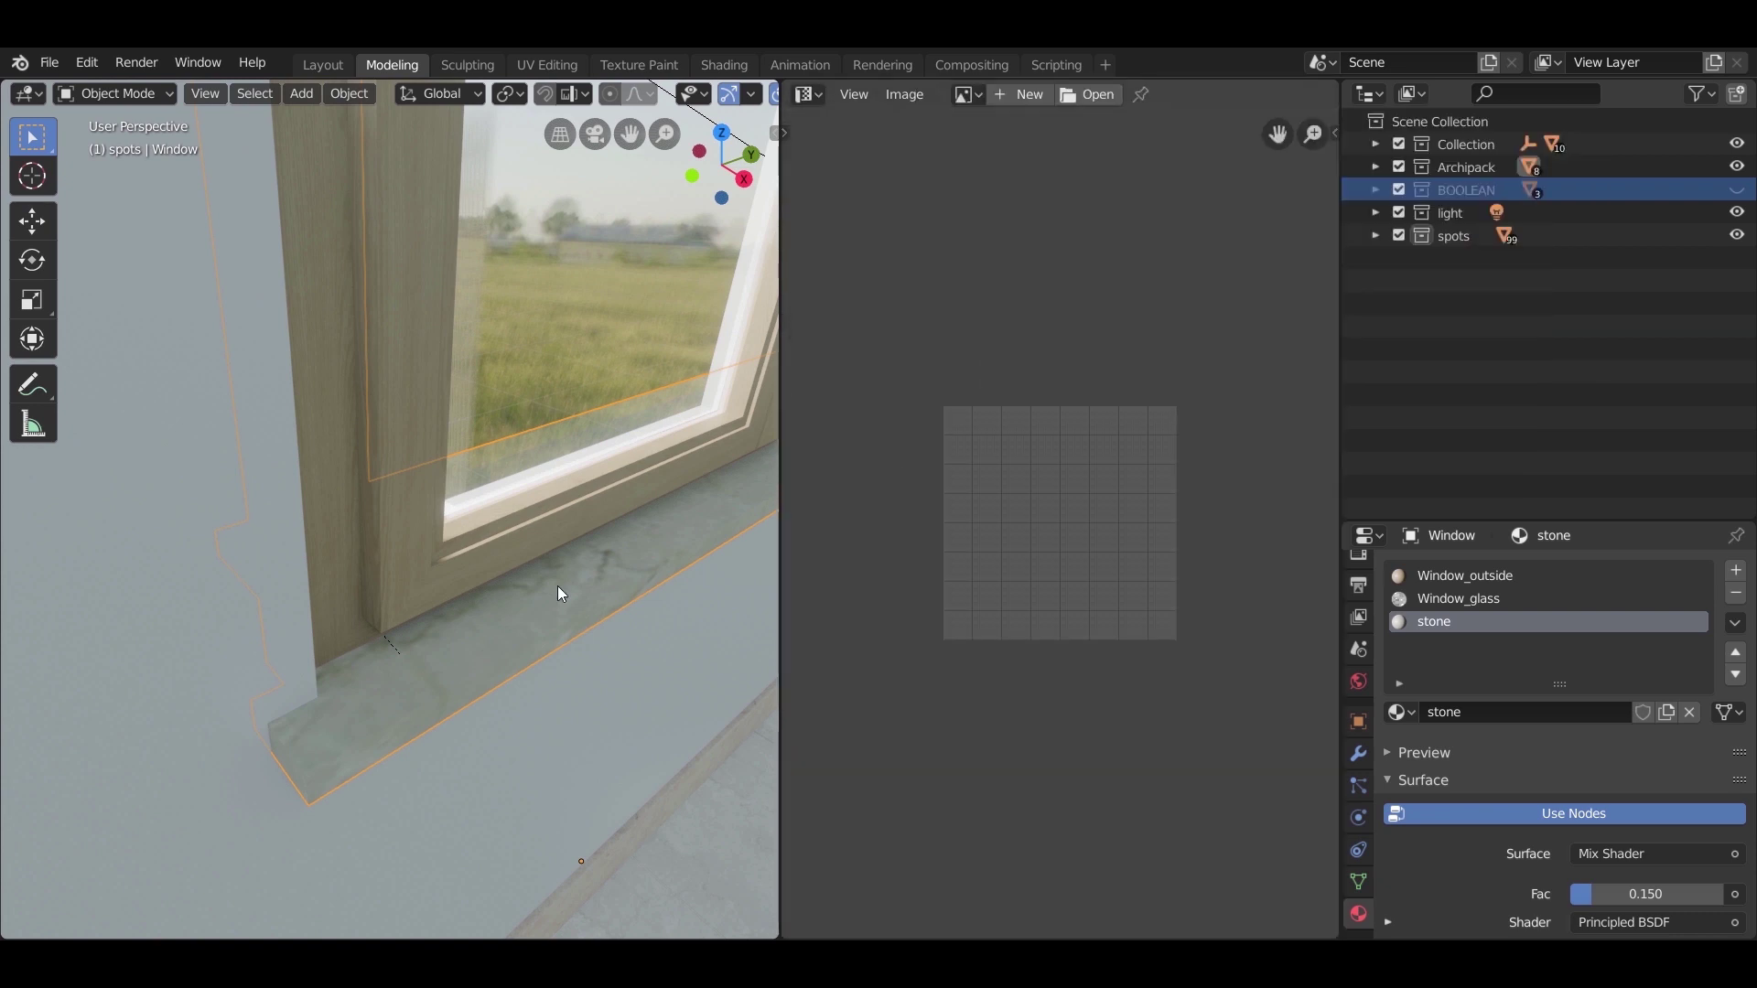
drag(1037, 214, 805, 823)
key(s)
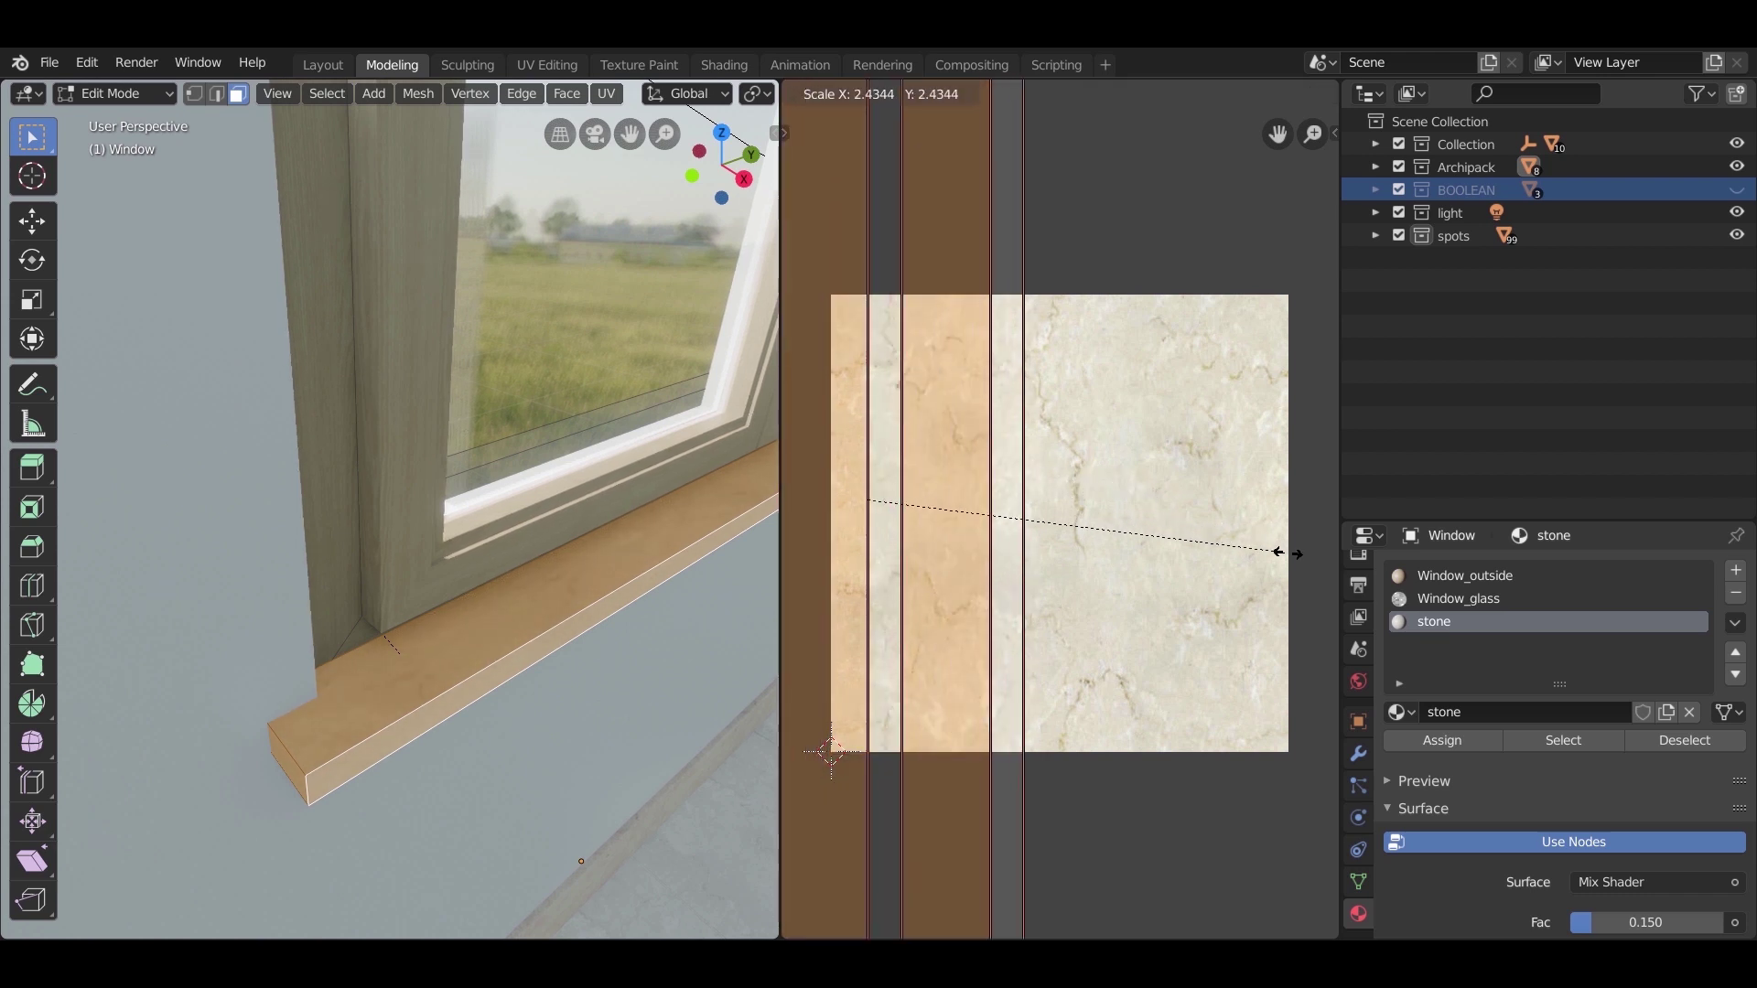
click(810, 582)
Step: Move the sill's UVs about 0.27 along X and inspect the marble veining on the window sill
key(g)
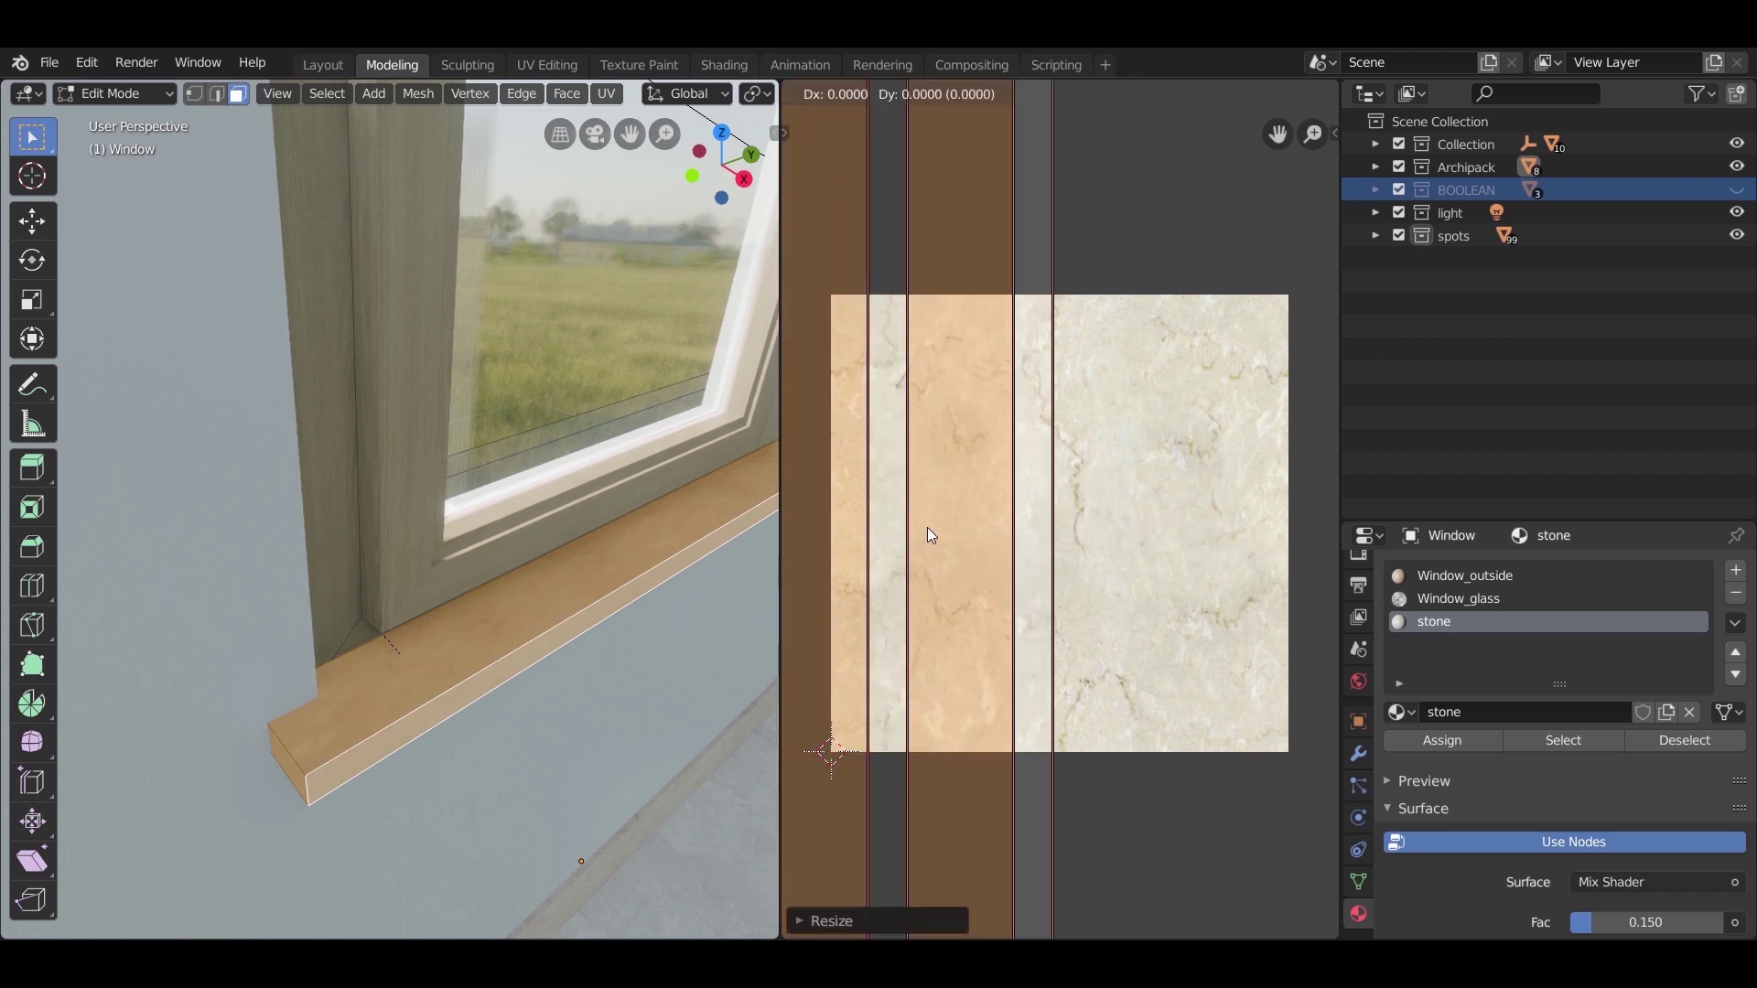
key(x)
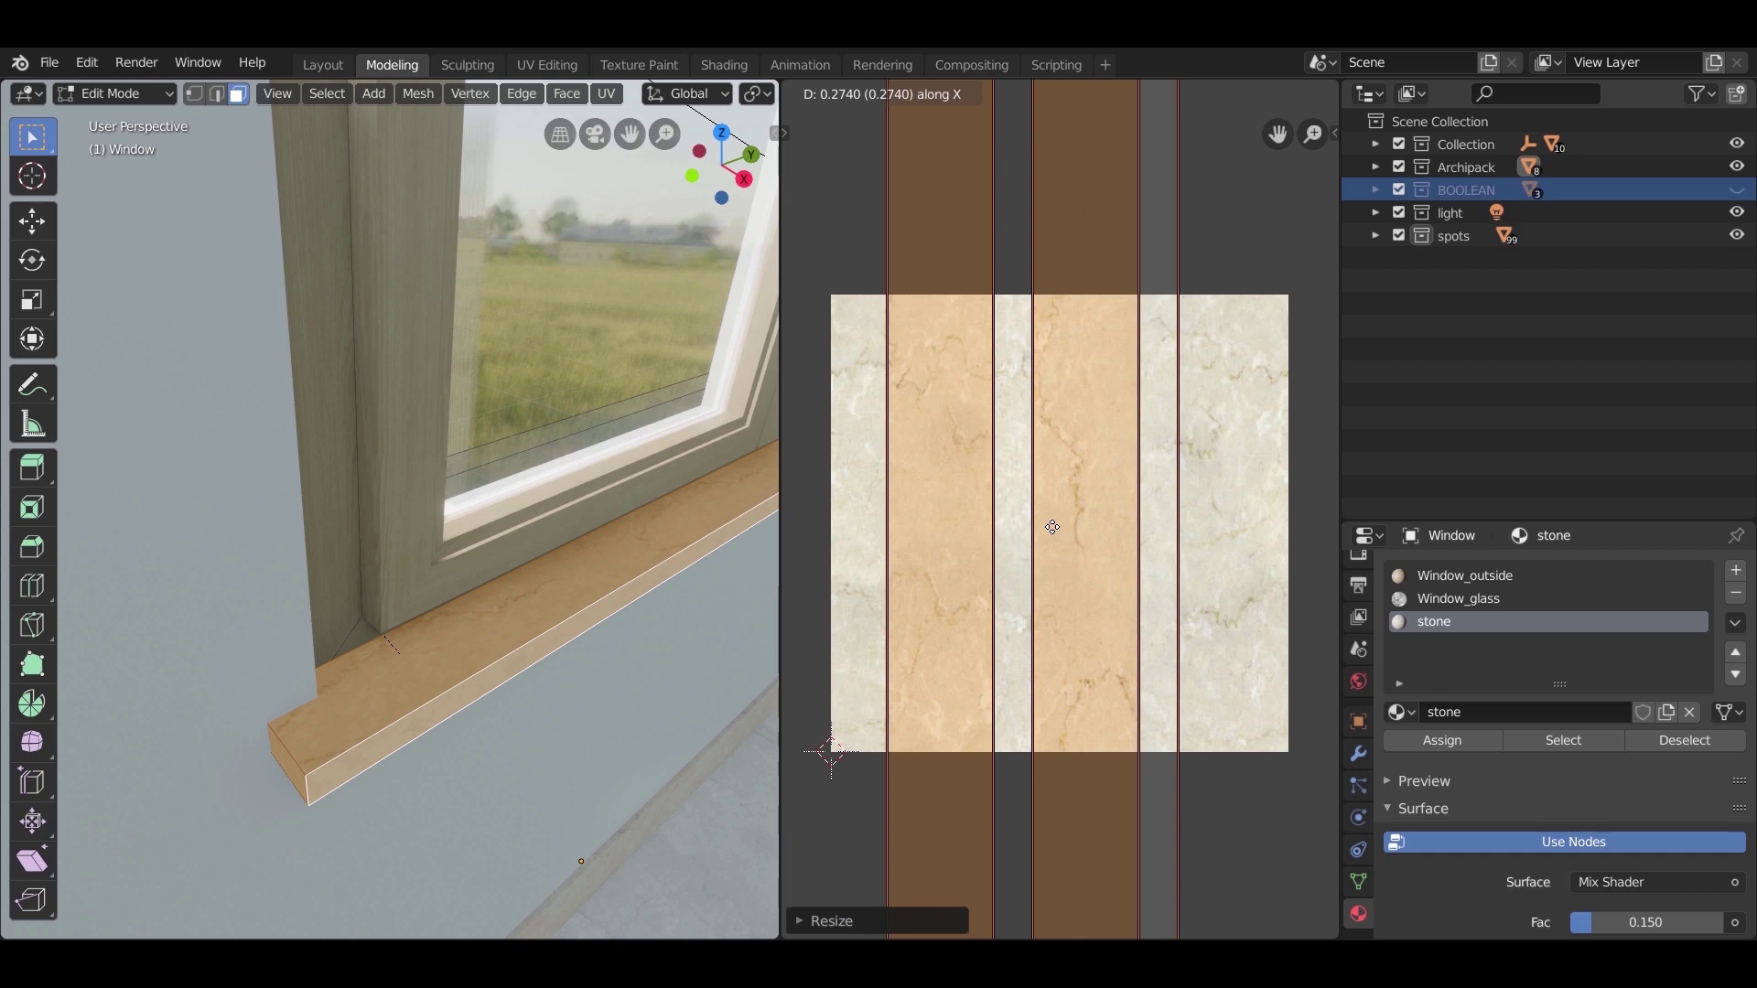
click(1052, 527)
key(Tab)
scroll(514, 704, up, 3)
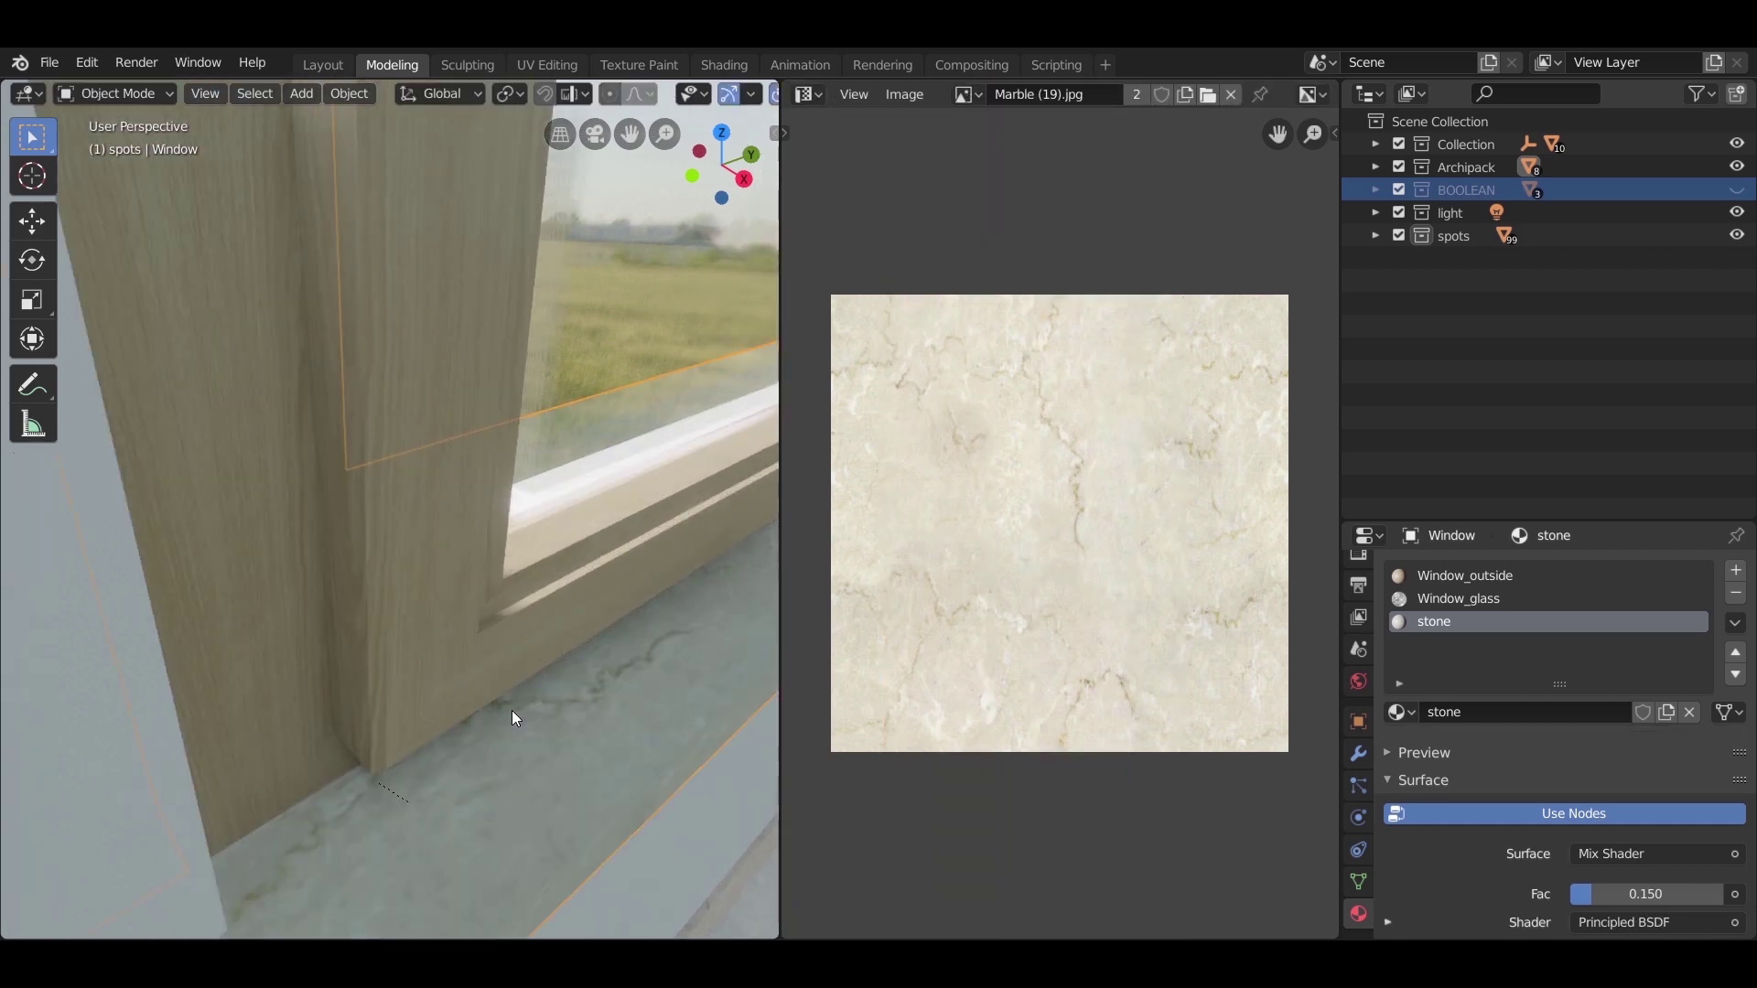
scroll(514, 711, down, 4)
middle_drag(530, 692, 492, 670)
scroll(494, 704, up, 2)
Step: Scale the sill's UVs along Y to about half their length
key(Tab)
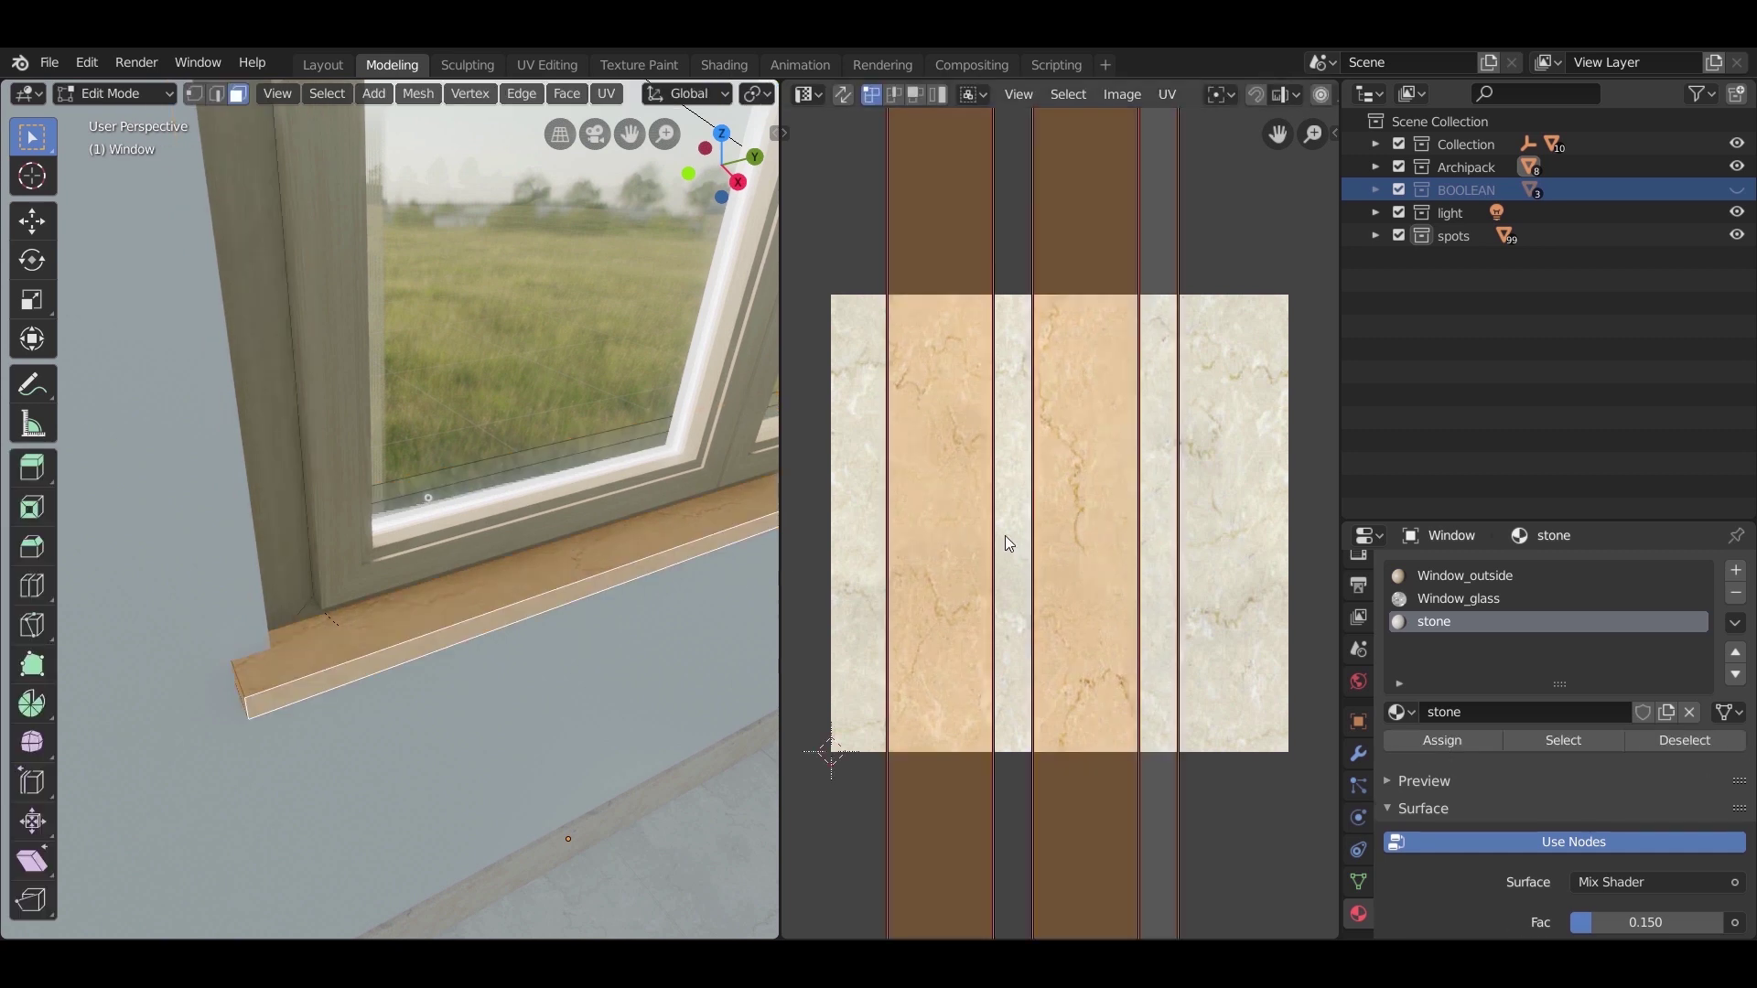
scroll(1007, 536, down, 3)
key(s)
key(x)
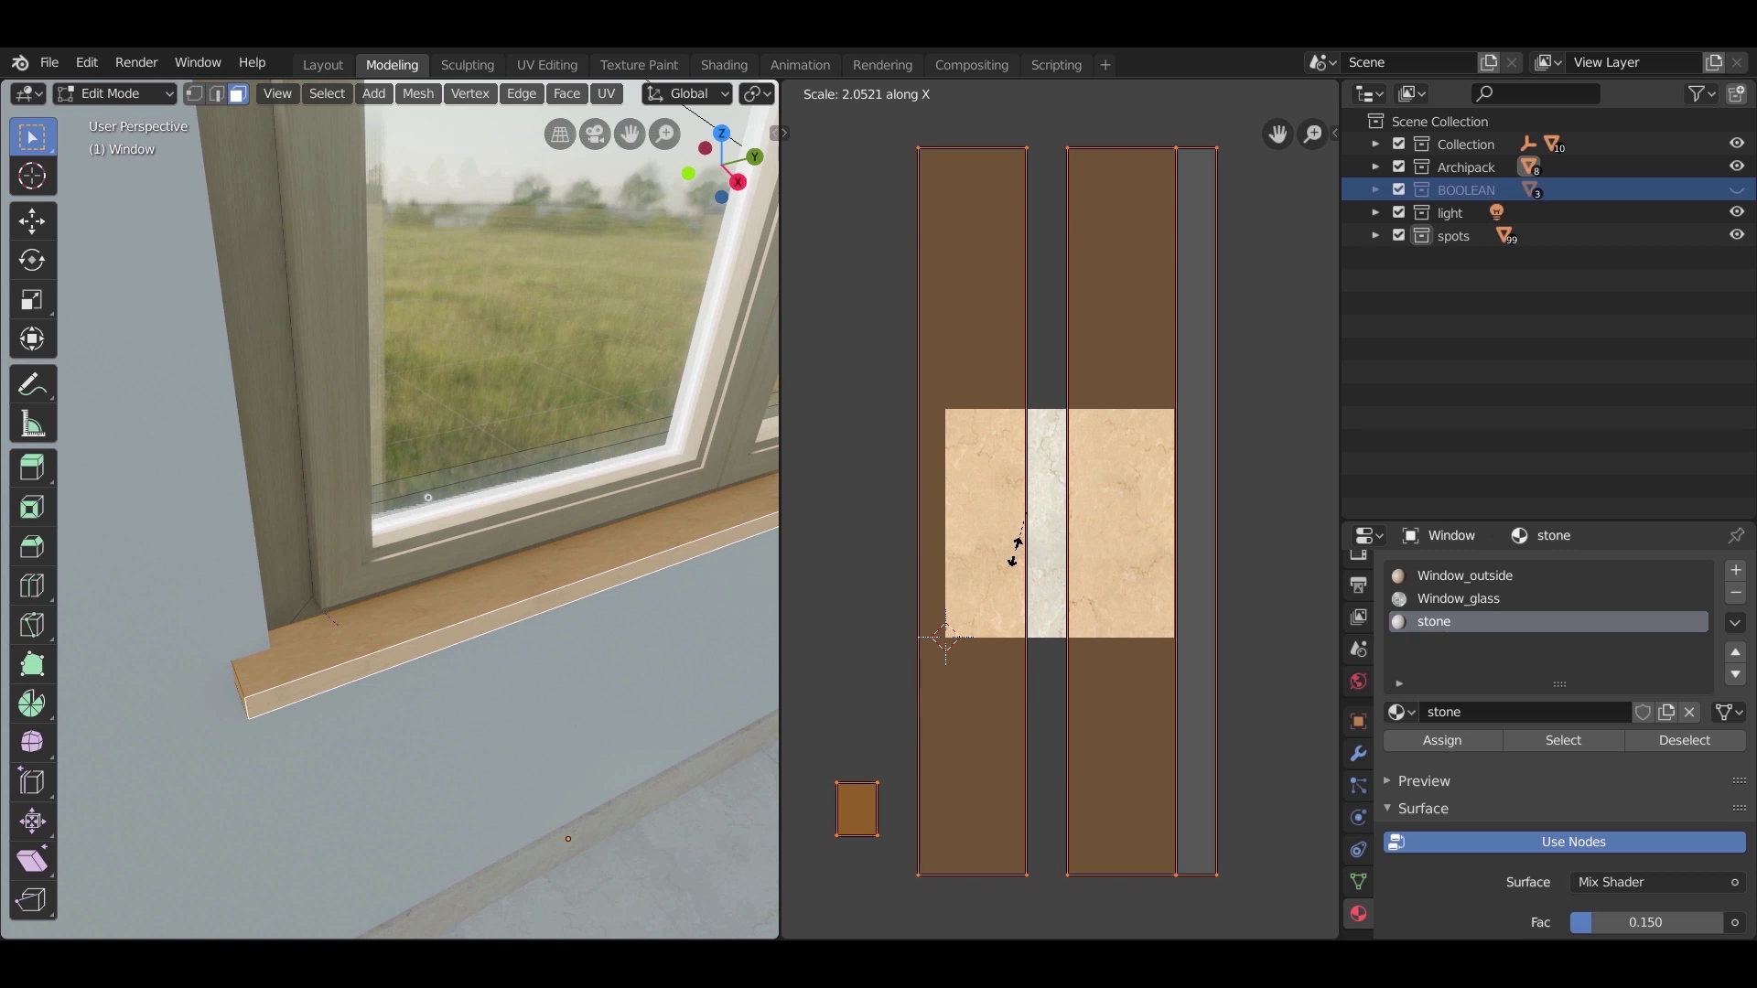
key(y)
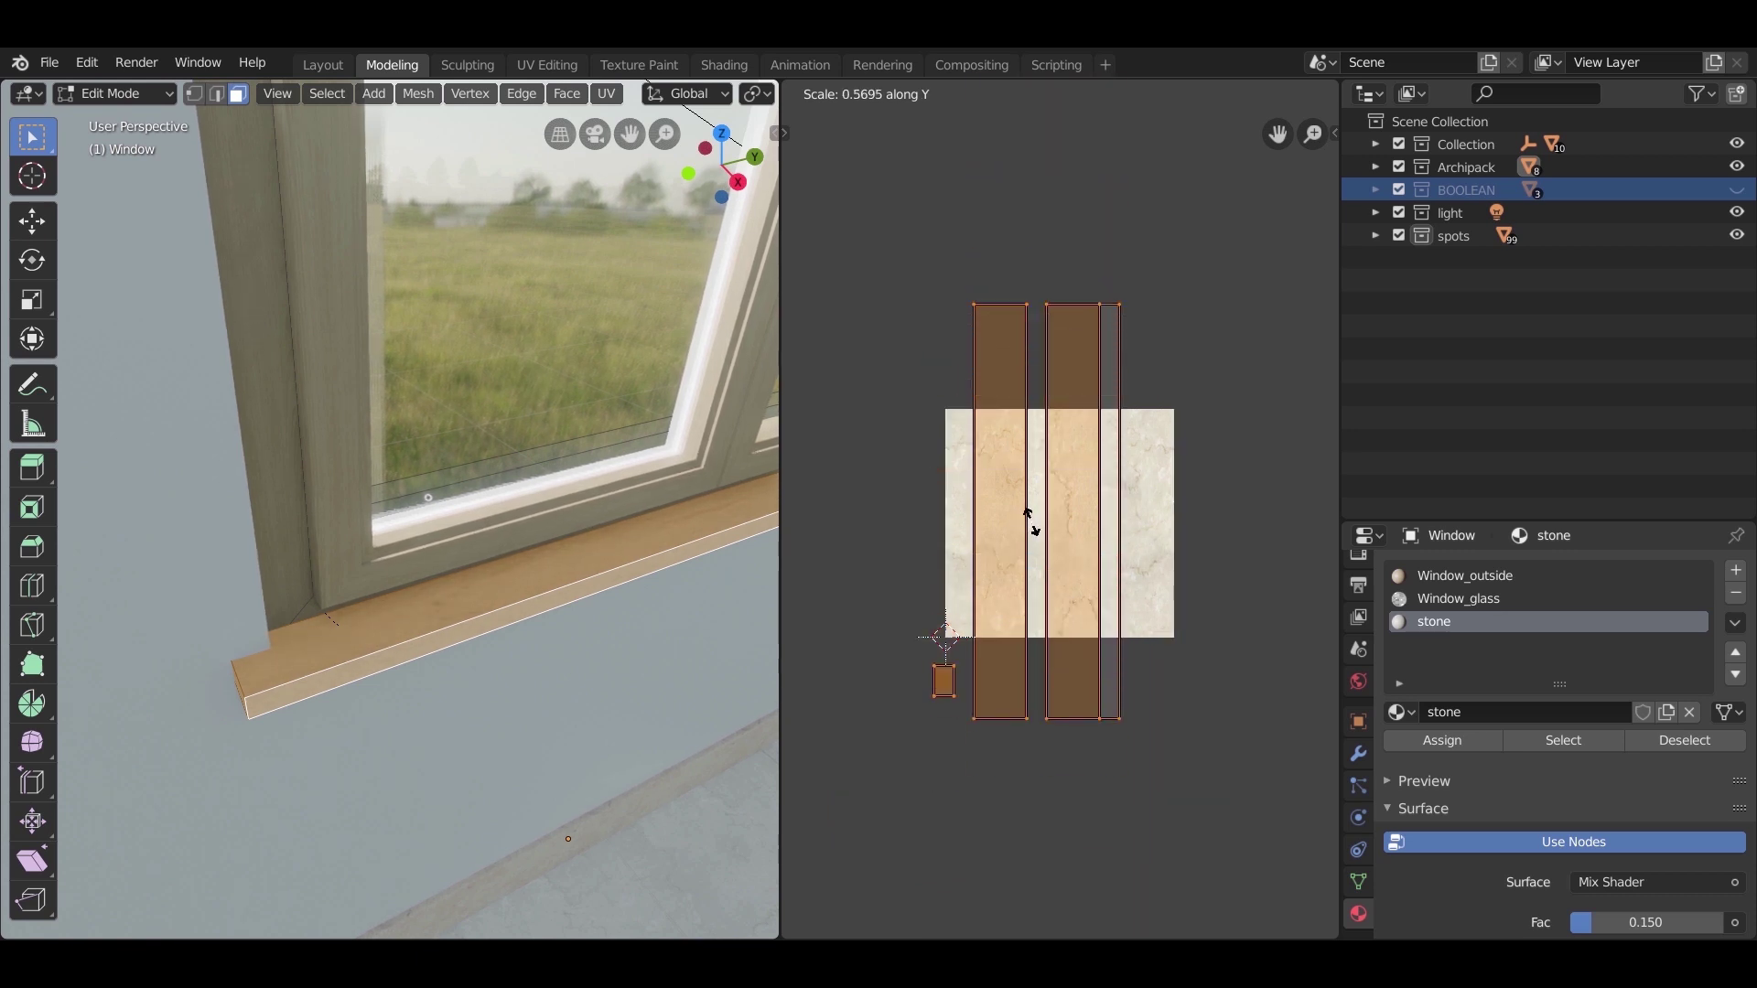
click(1035, 513)
middle_drag(639, 588, 655, 667)
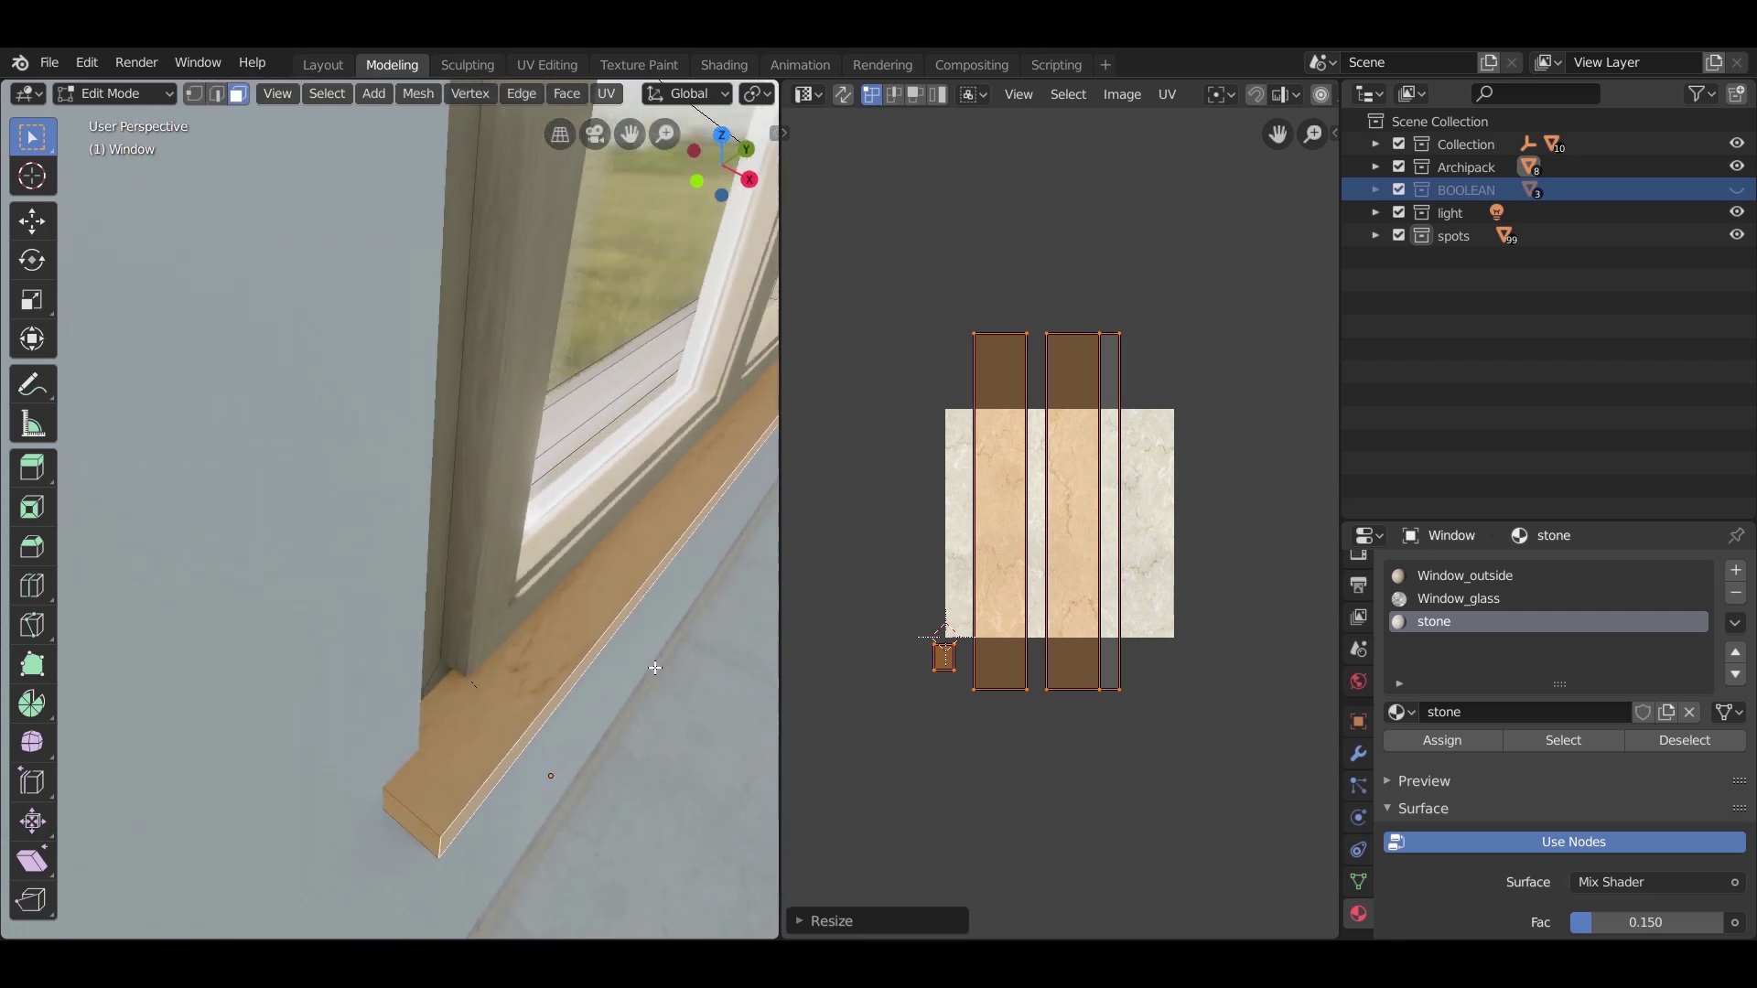
Step: Return to the Shader Editor and bevel the sill's horizontal front and end edges with a 0.000791 m width and 8 segments
key(alt+a)
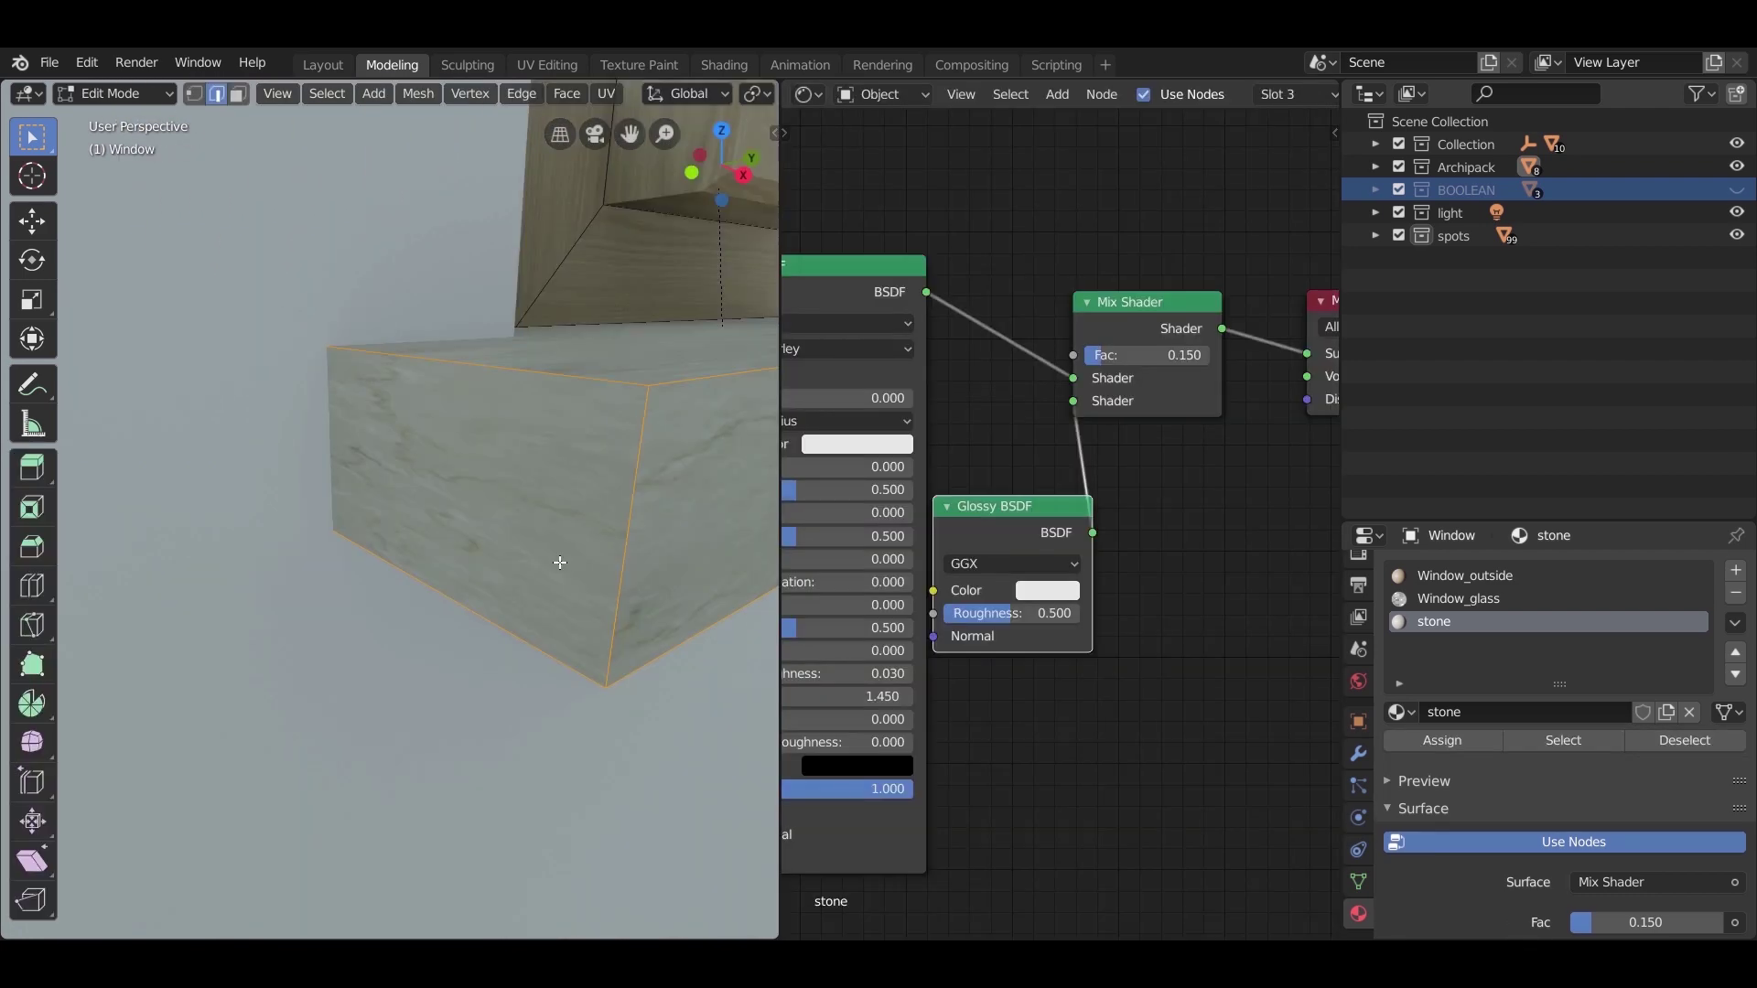
middle_drag(560, 561, 285, 545)
scroll(384, 564, up, 2)
scroll(284, 545, down, 3)
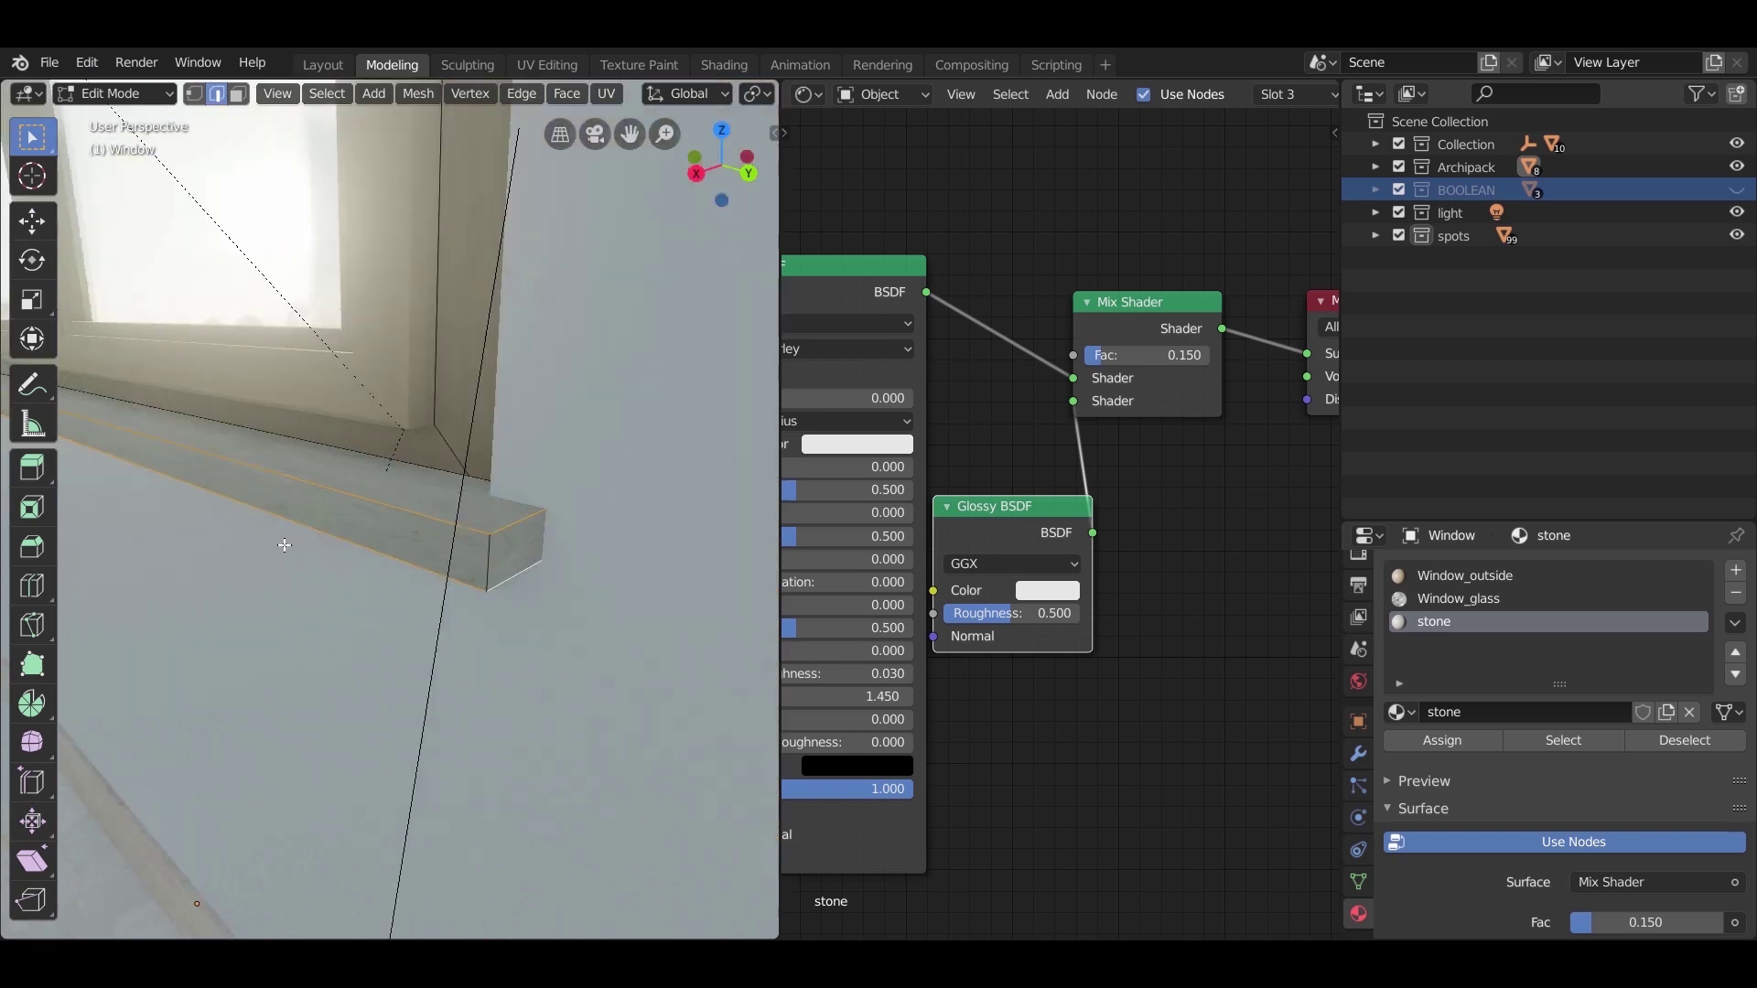
ctrl+click(504, 582)
shift+click(503, 580)
shift+click(487, 568)
scroll(497, 575, up, 3)
scroll(498, 575, down, 6)
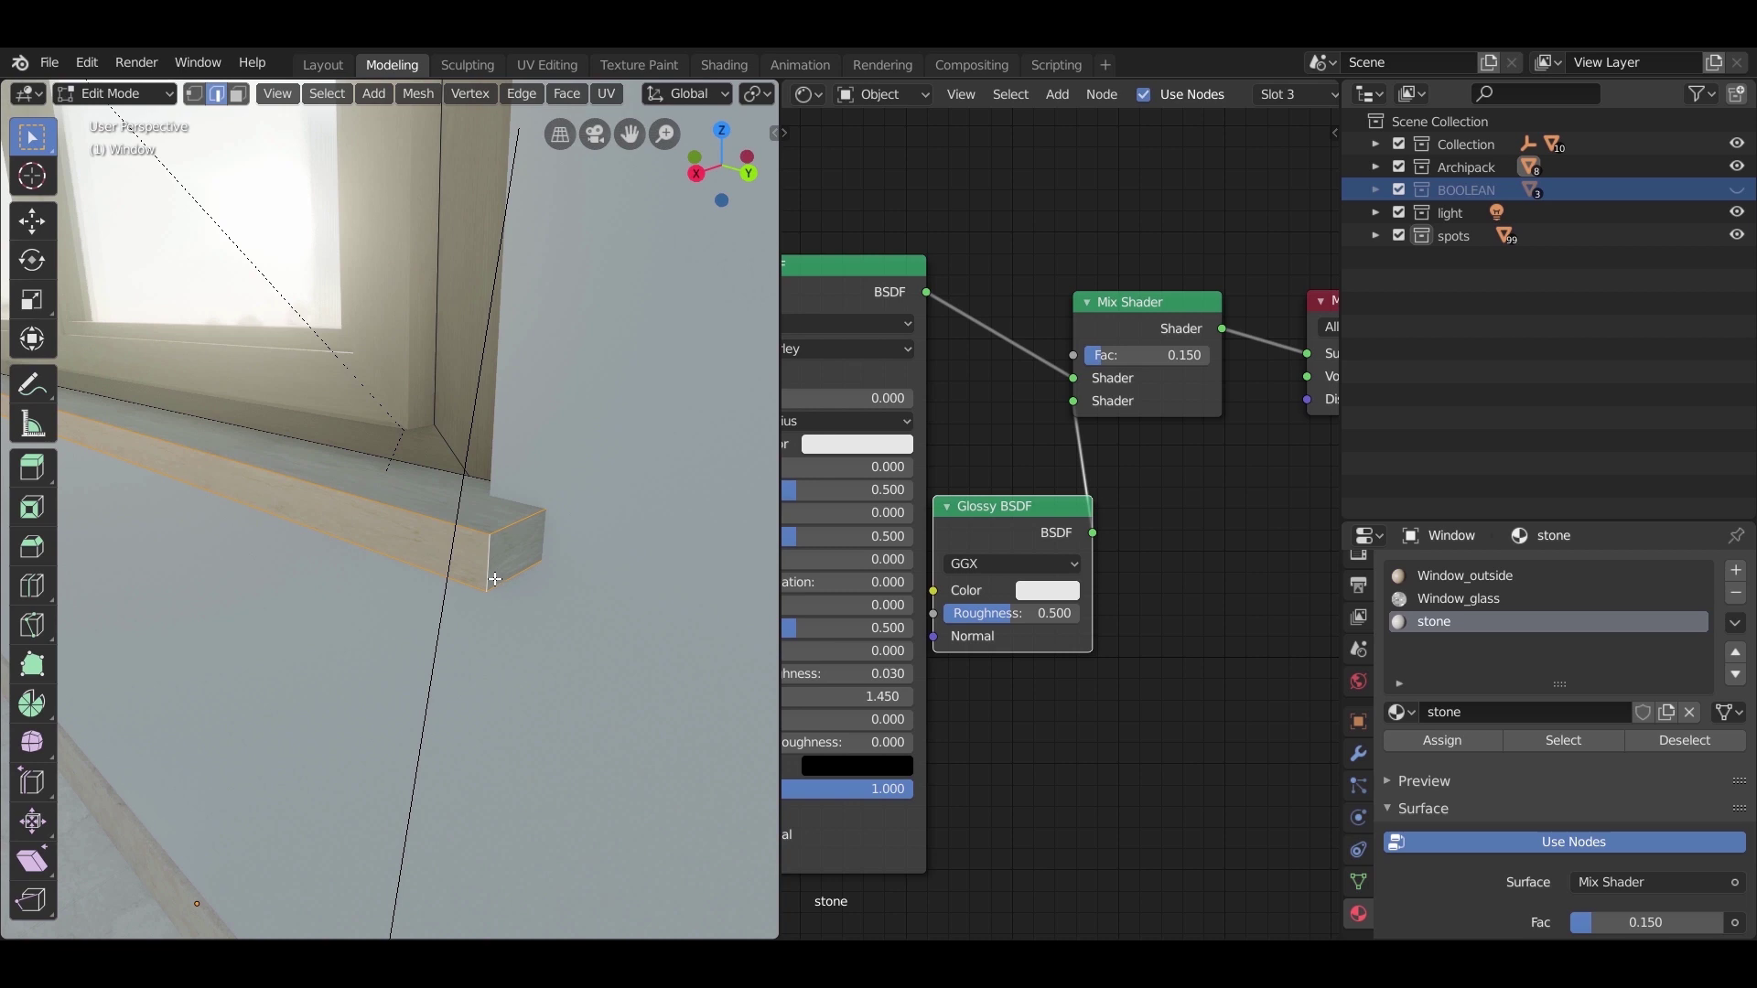
ctrl+click(488, 573)
middle_drag(451, 590, 600, 580)
scroll(549, 518, up, 3)
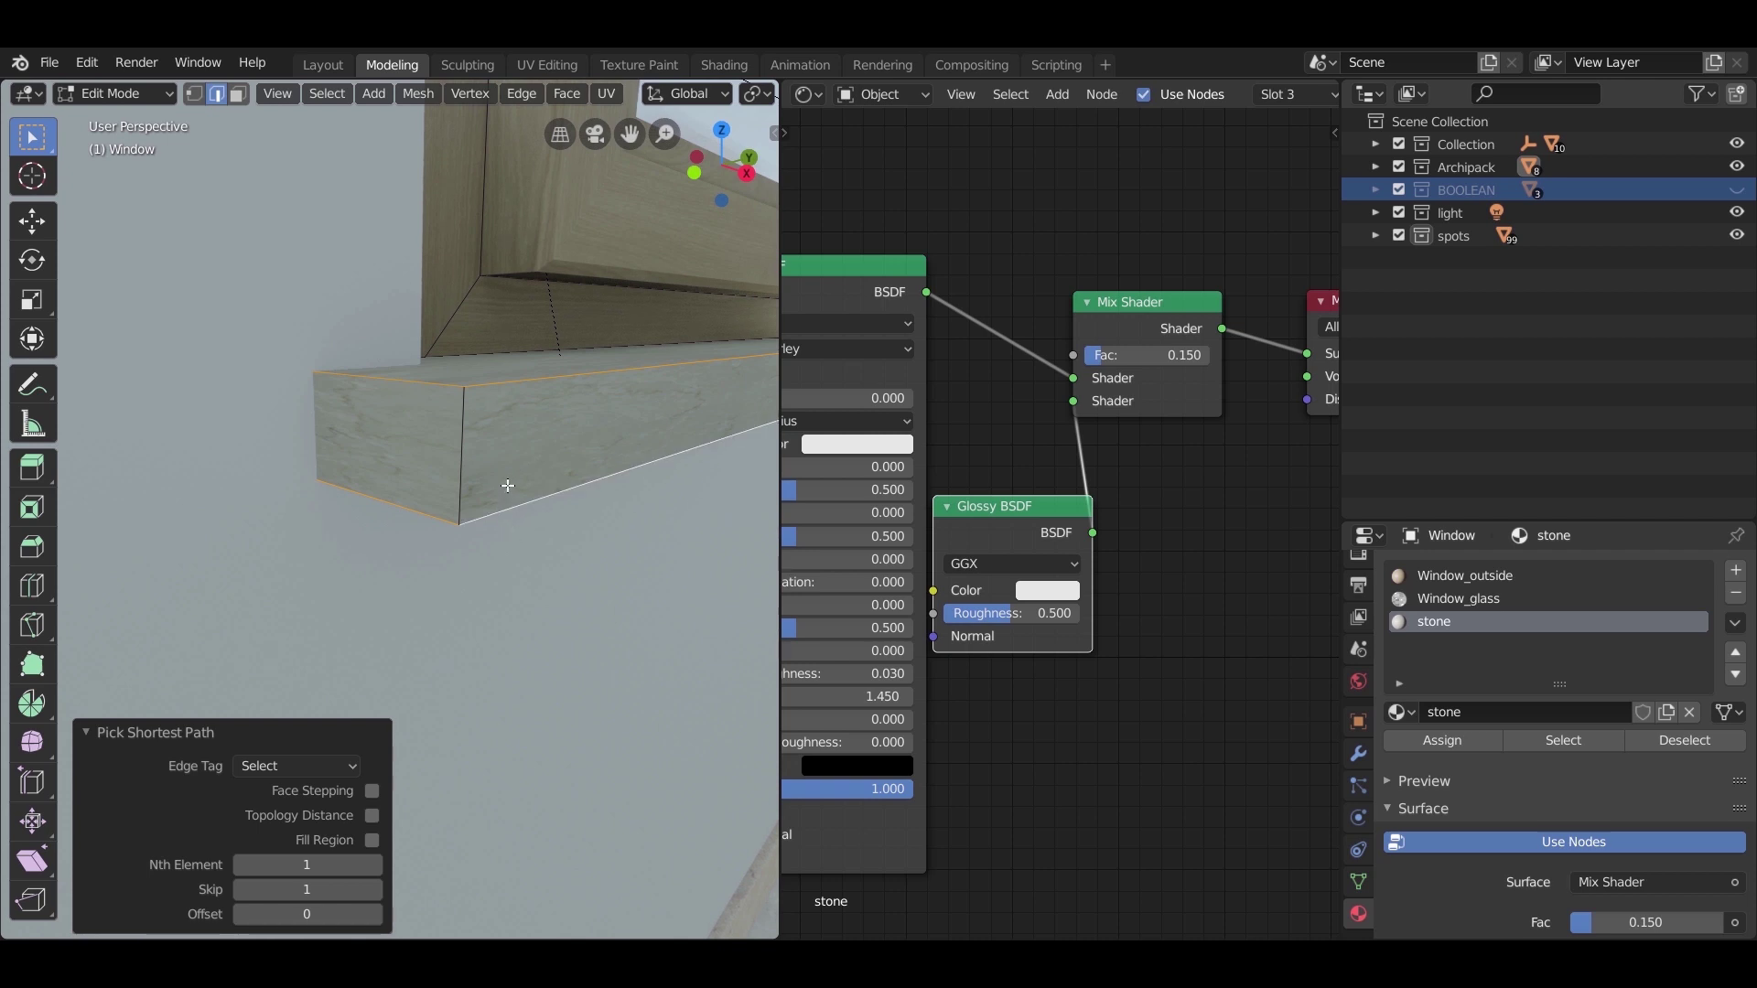
key(s)
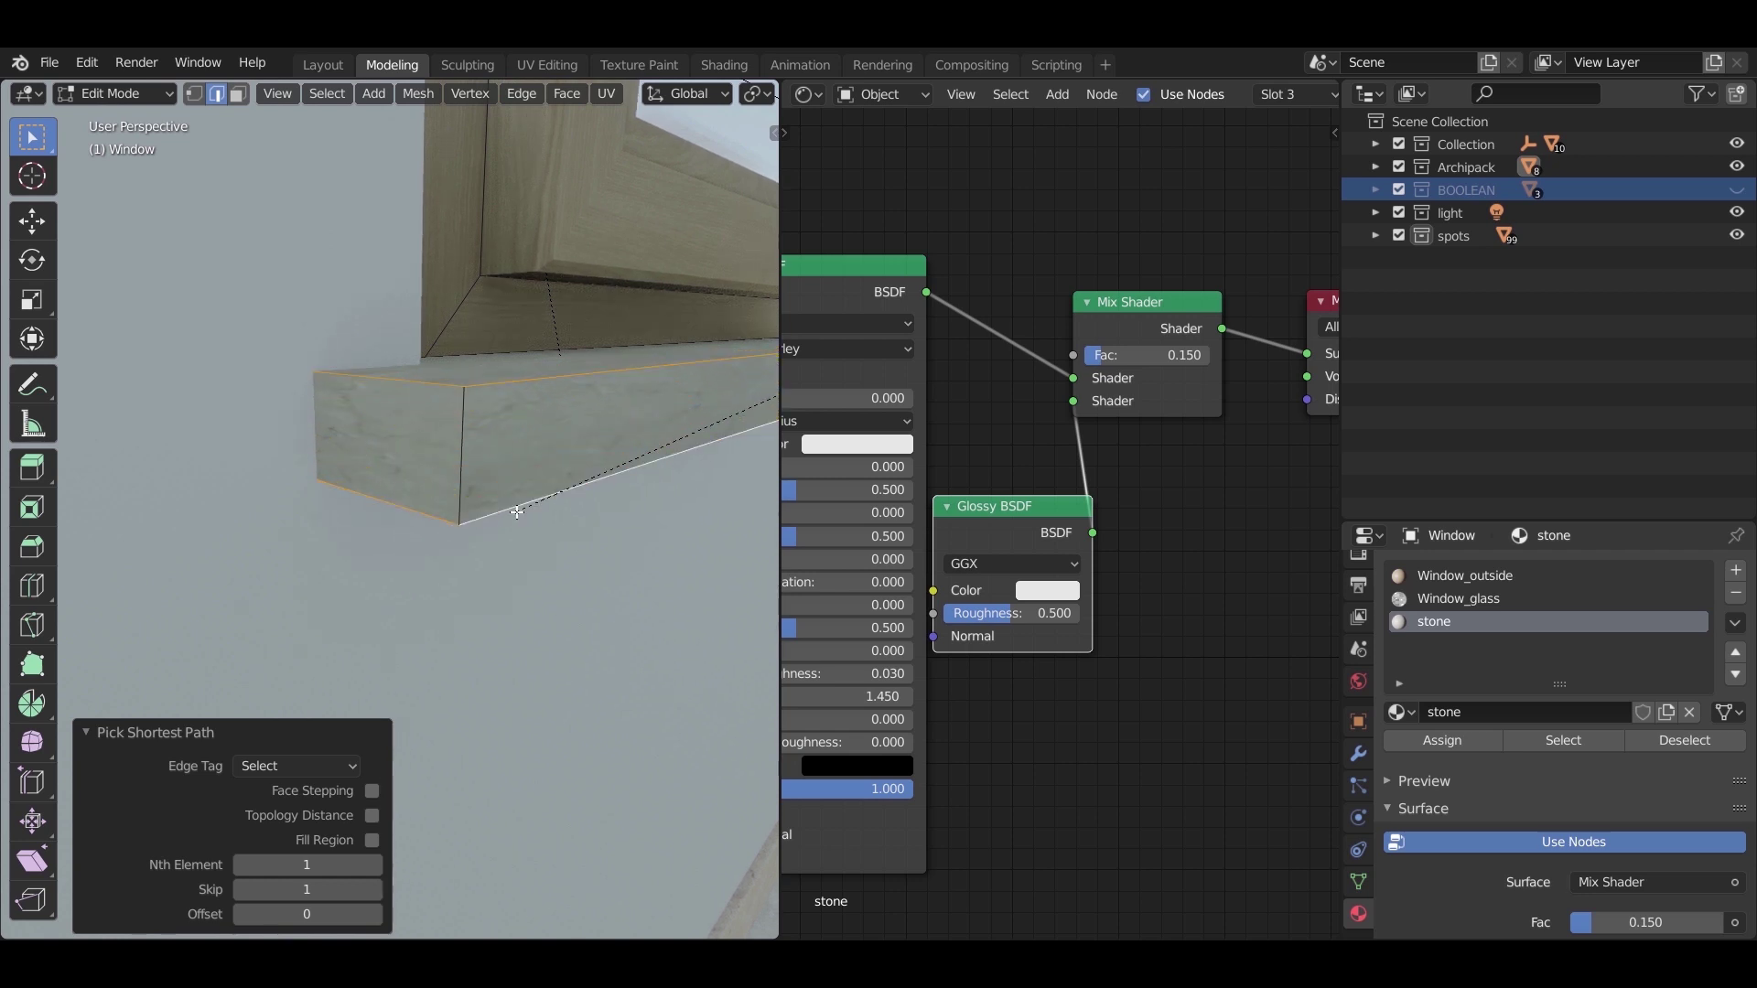
click(514, 515)
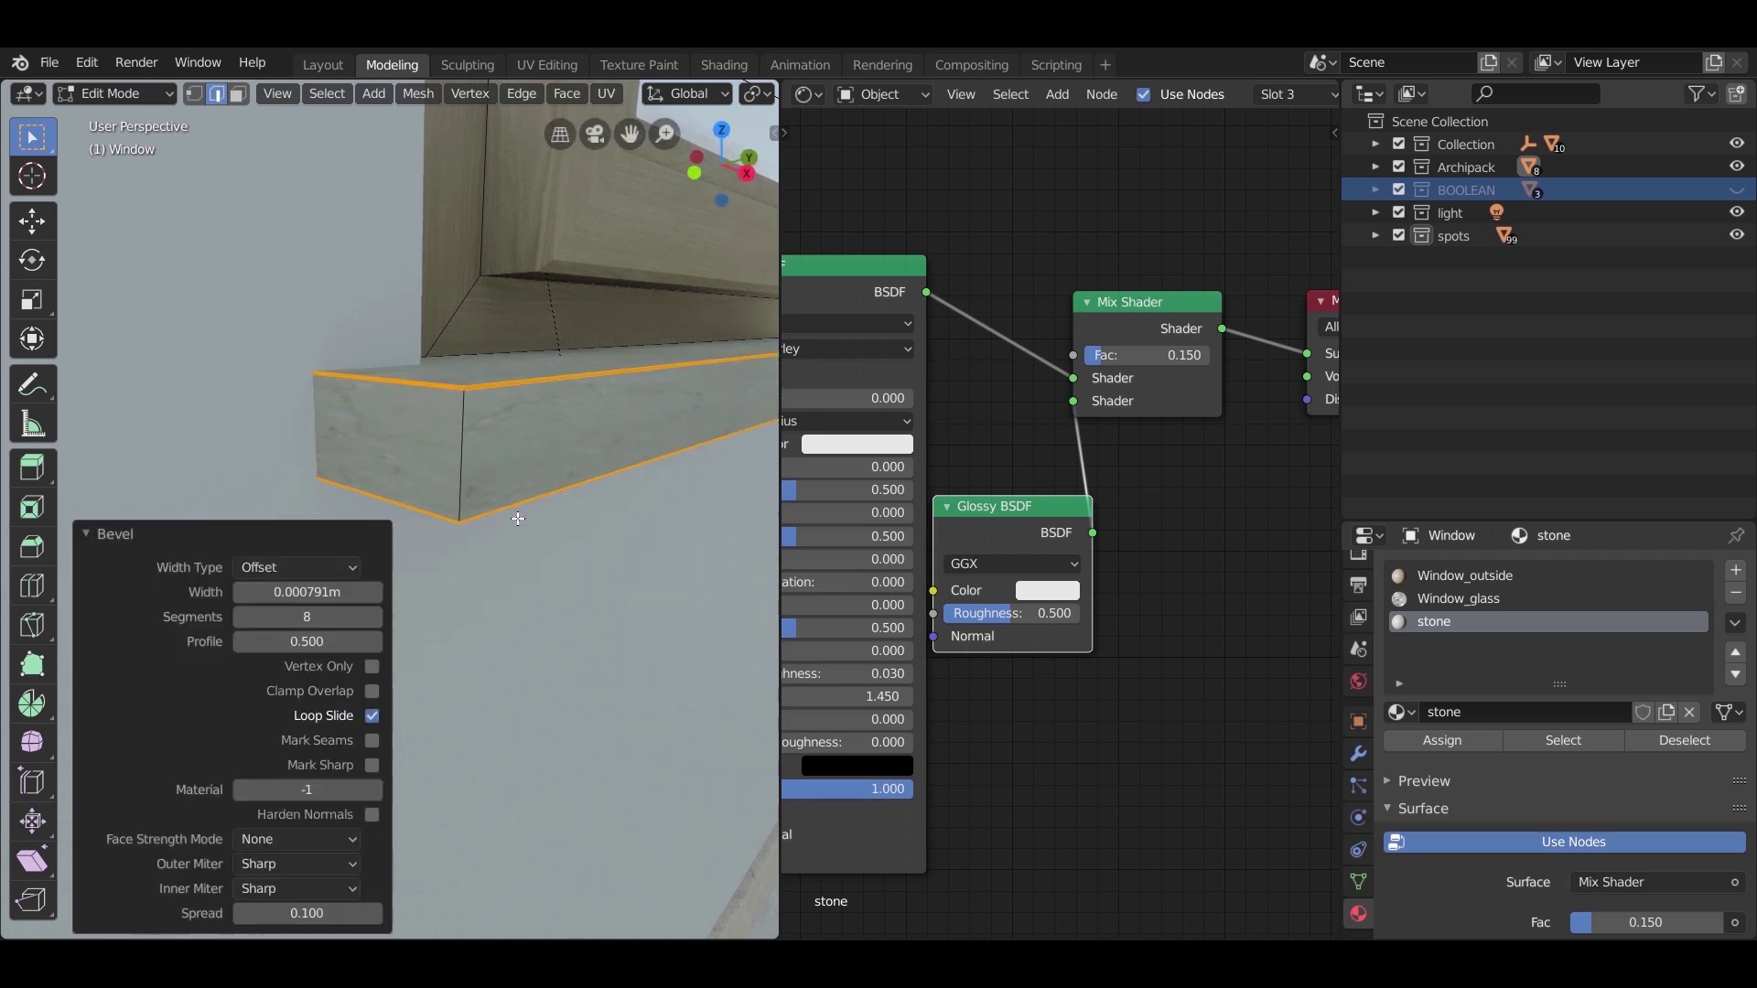
key(ctrl+z)
Step: Bevel the vertical corner edges at both front ends of the marble window sill
click(466, 461)
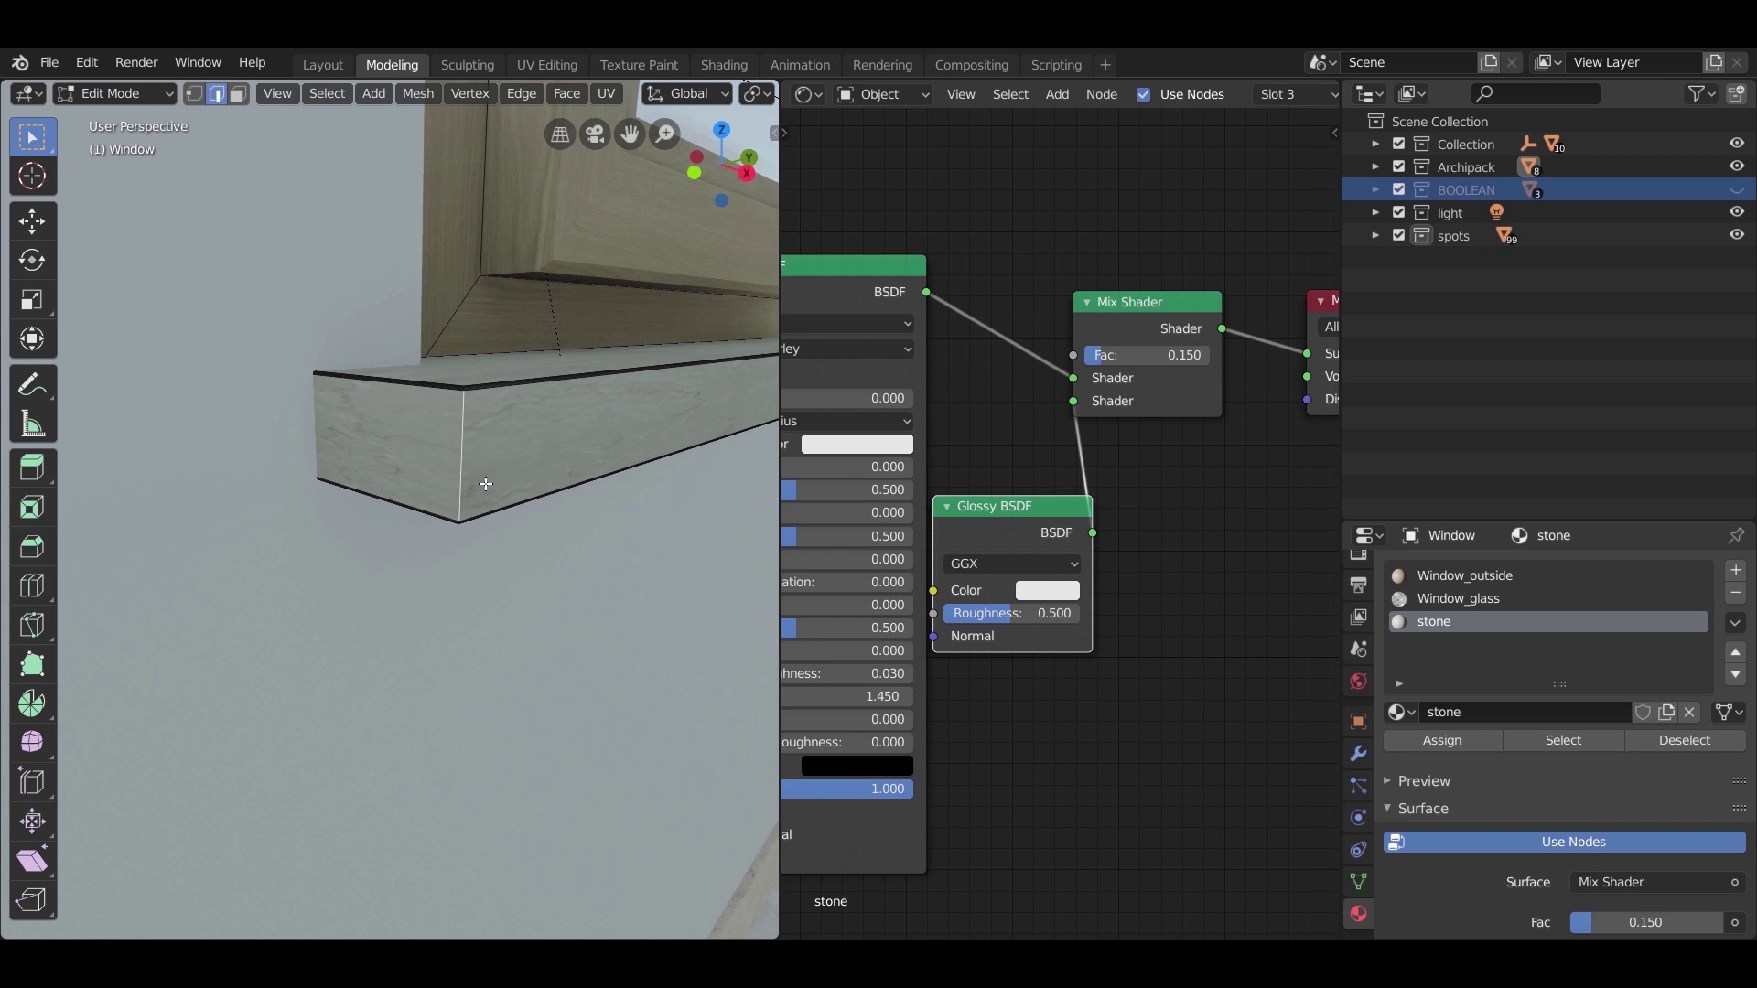
middle_drag(482, 486, 414, 486)
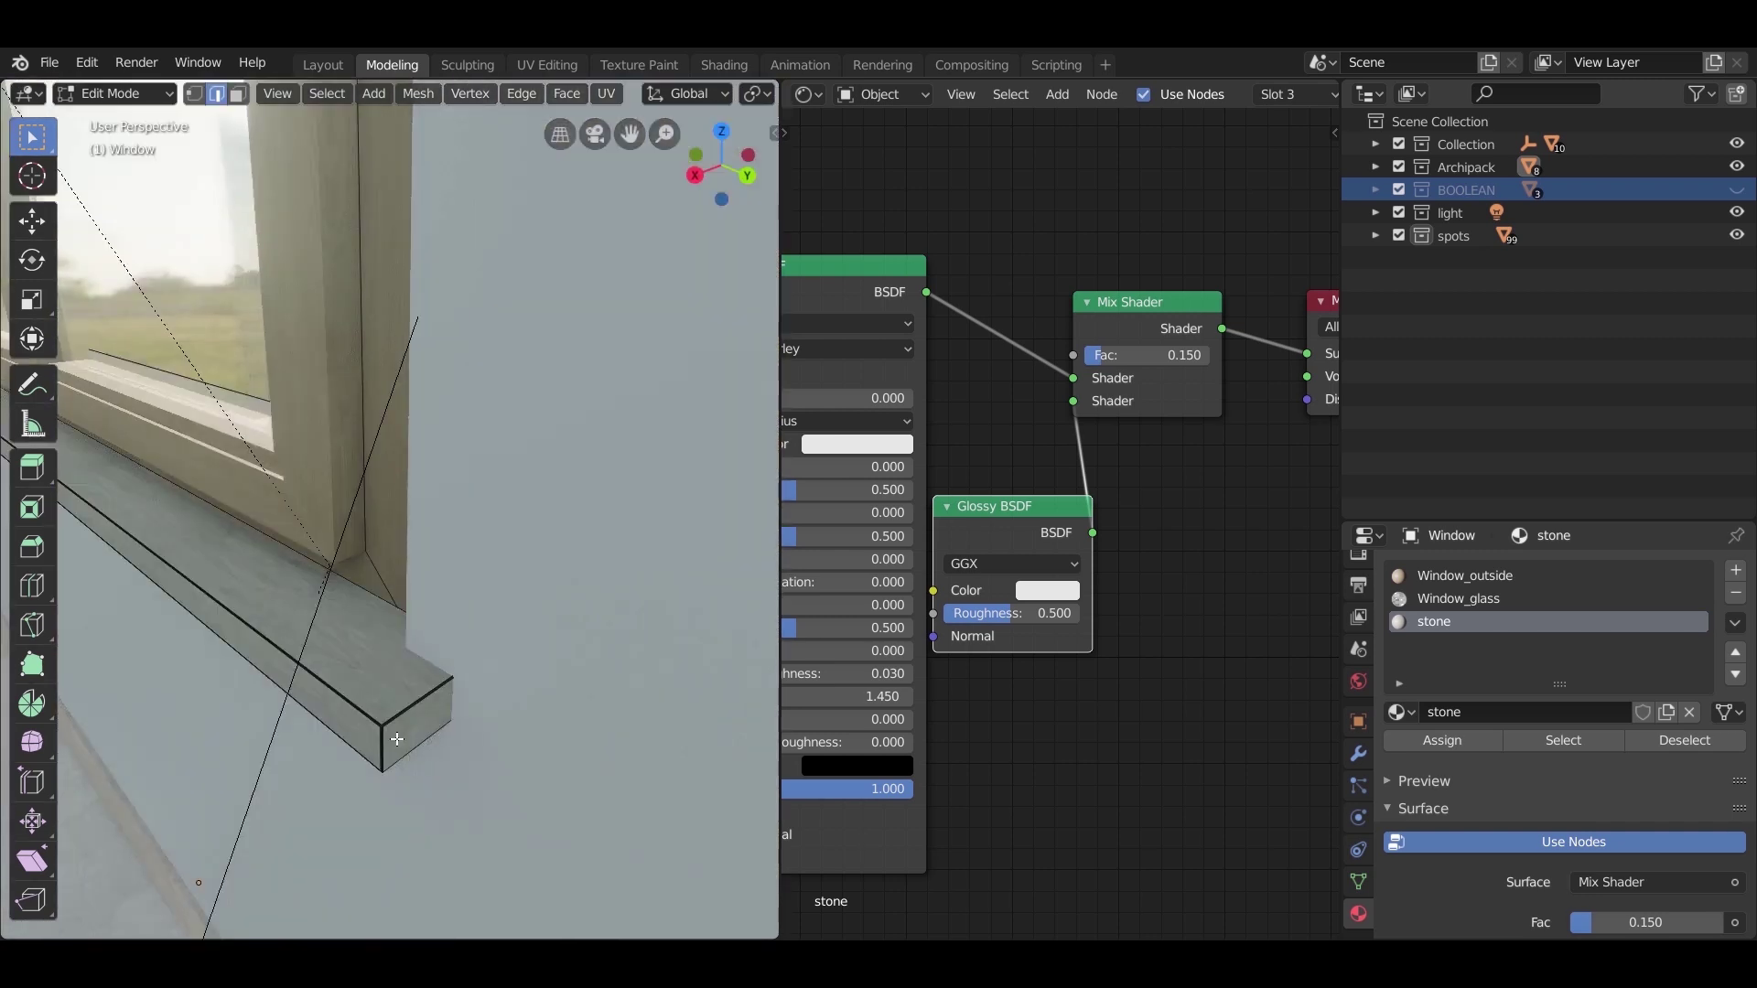
scroll(397, 739, up, 6)
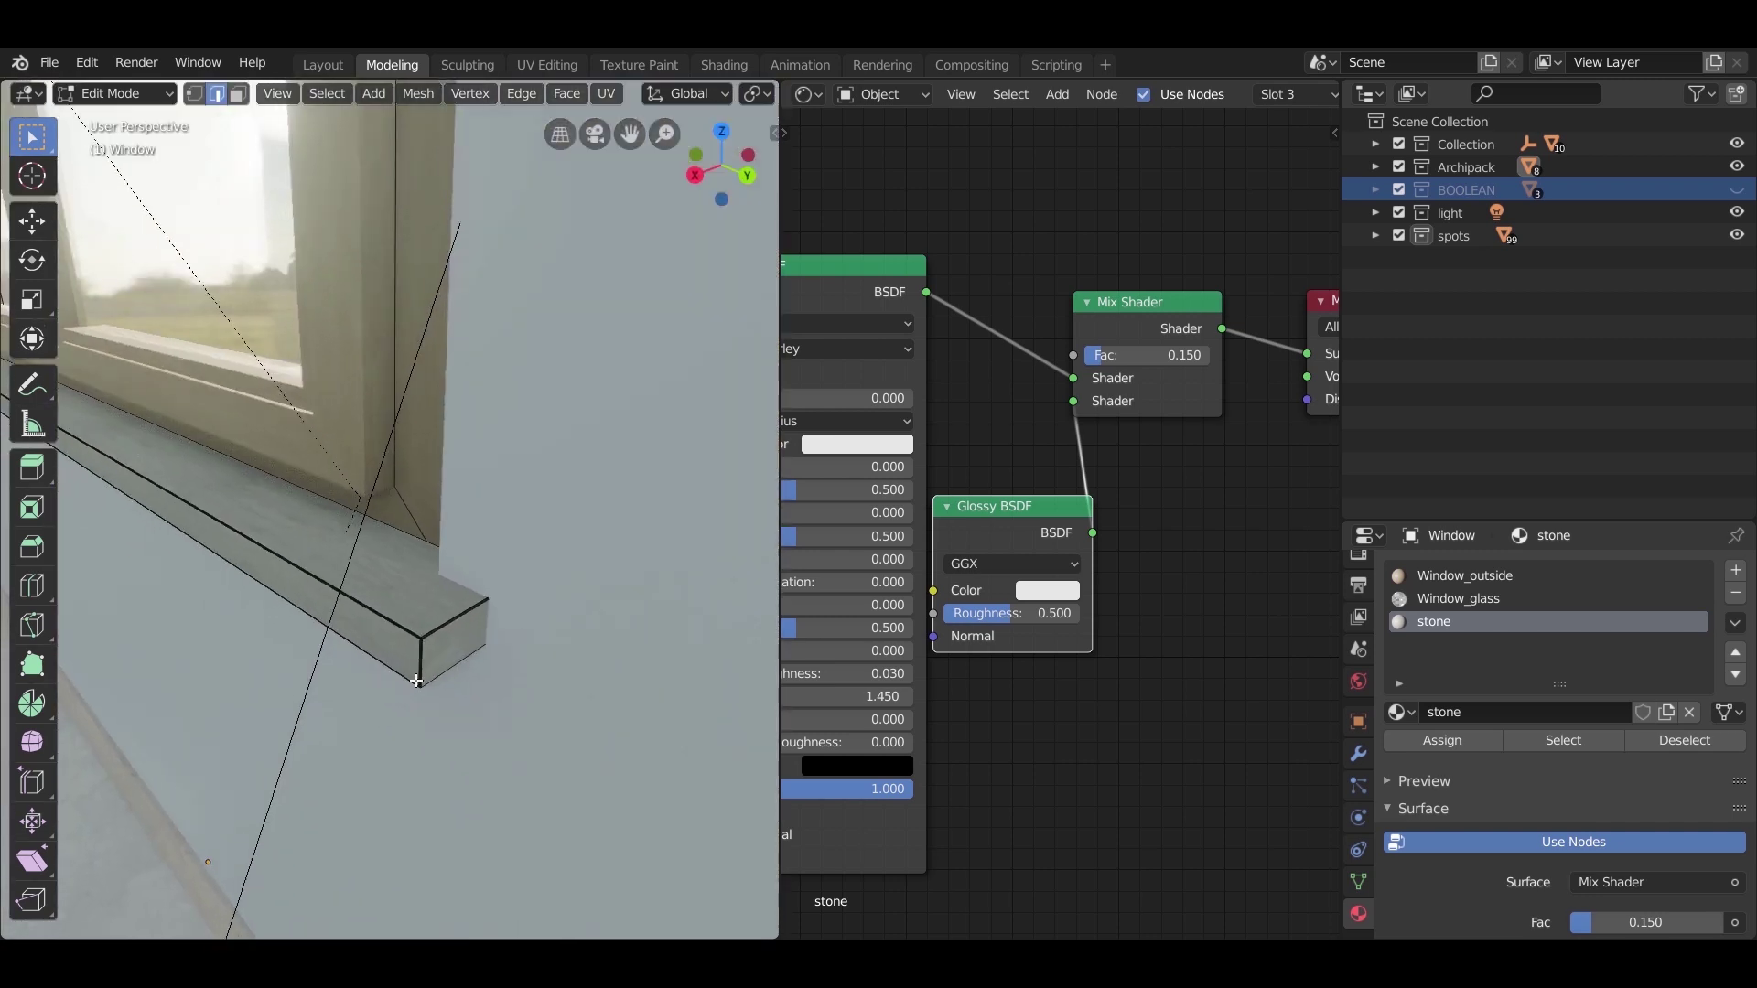
scroll(442, 586, down, 5)
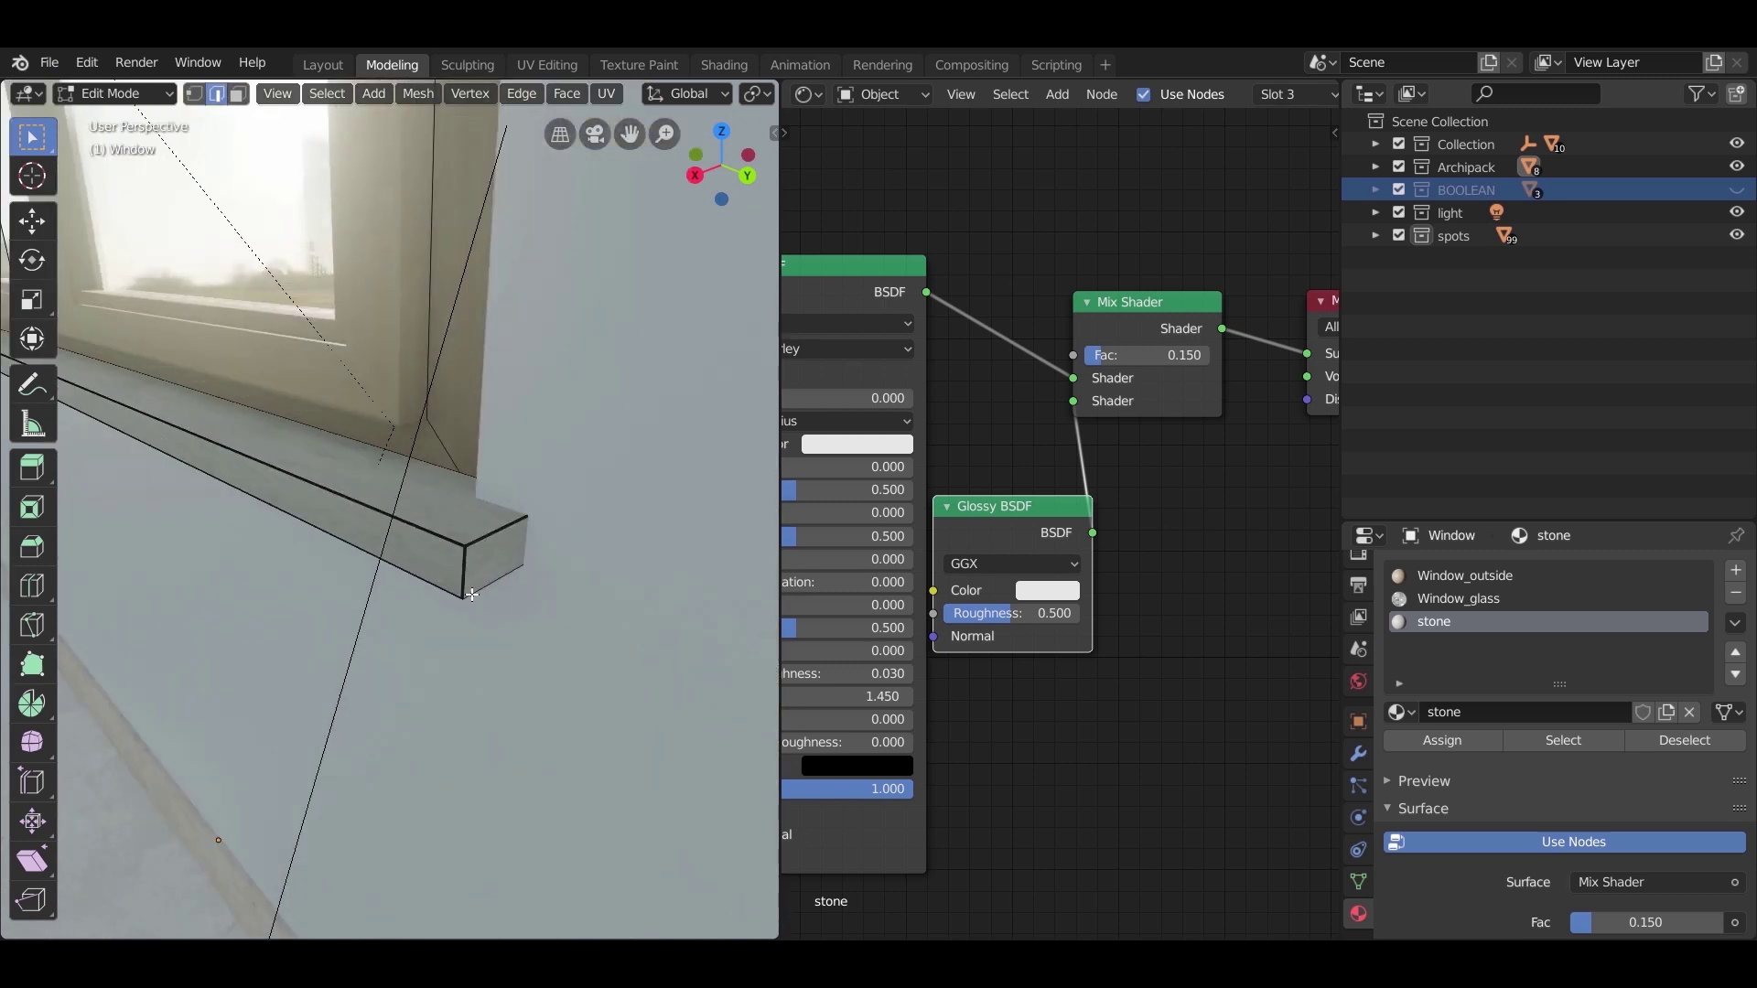
key(Tab)
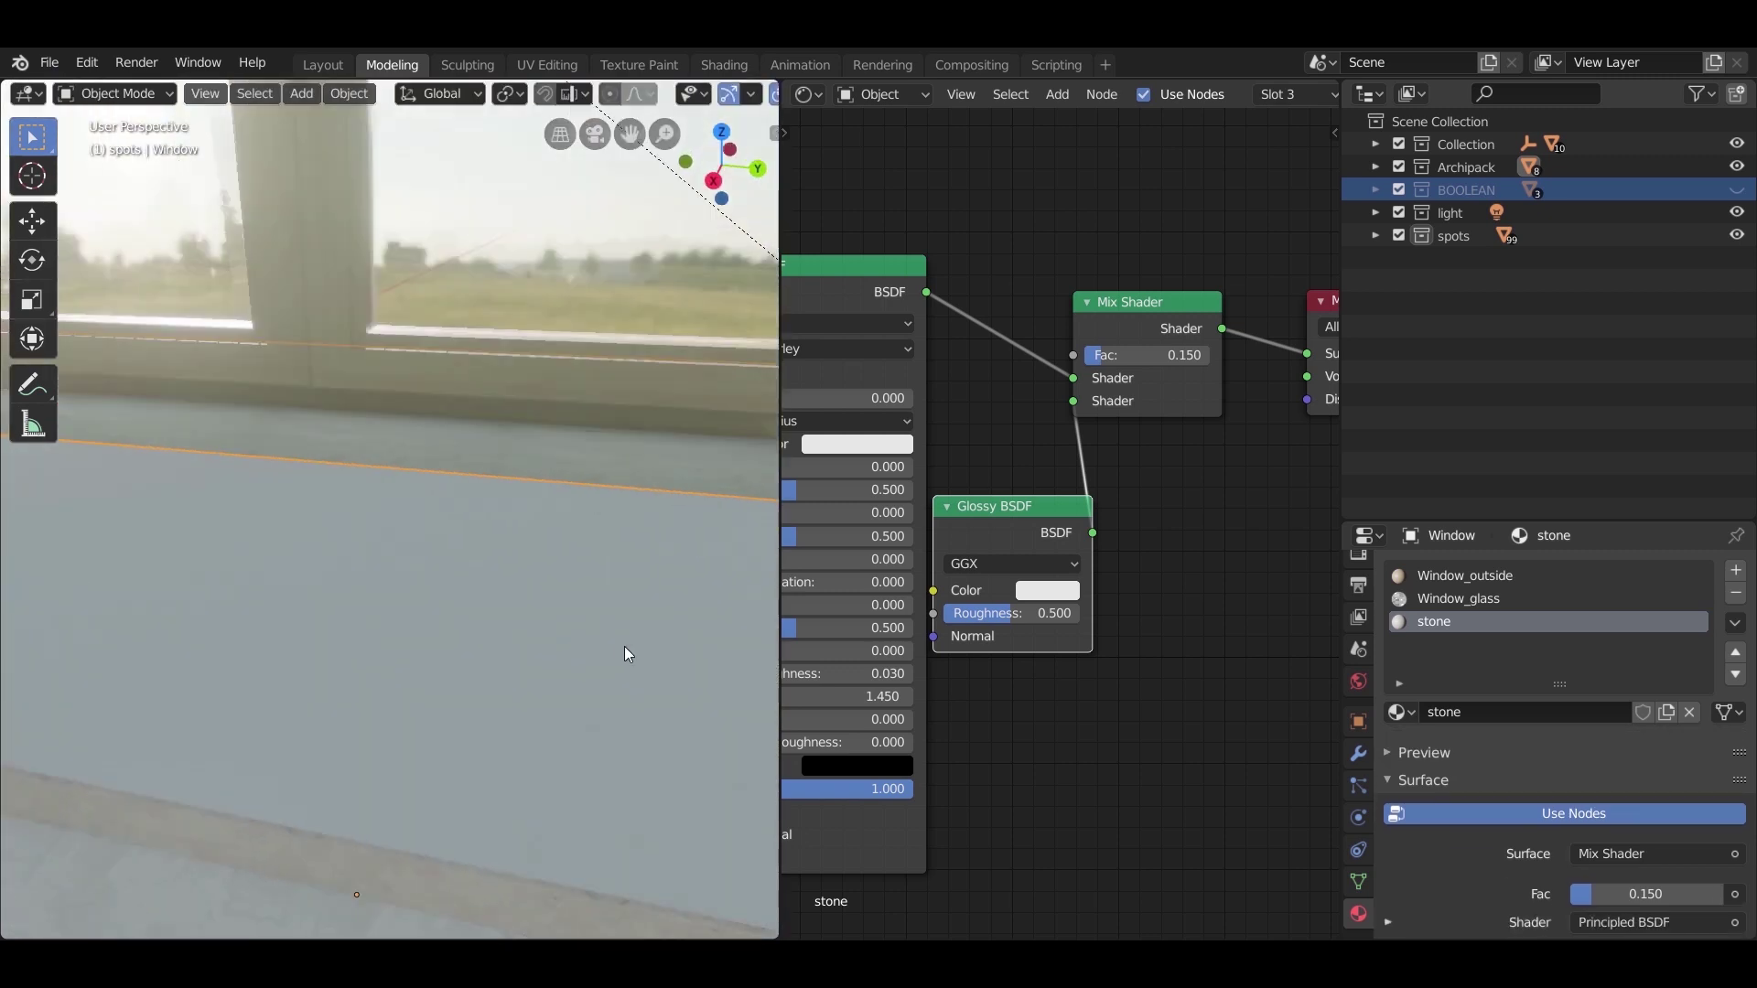
middle_drag(625, 648, 494, 516)
key(Tab)
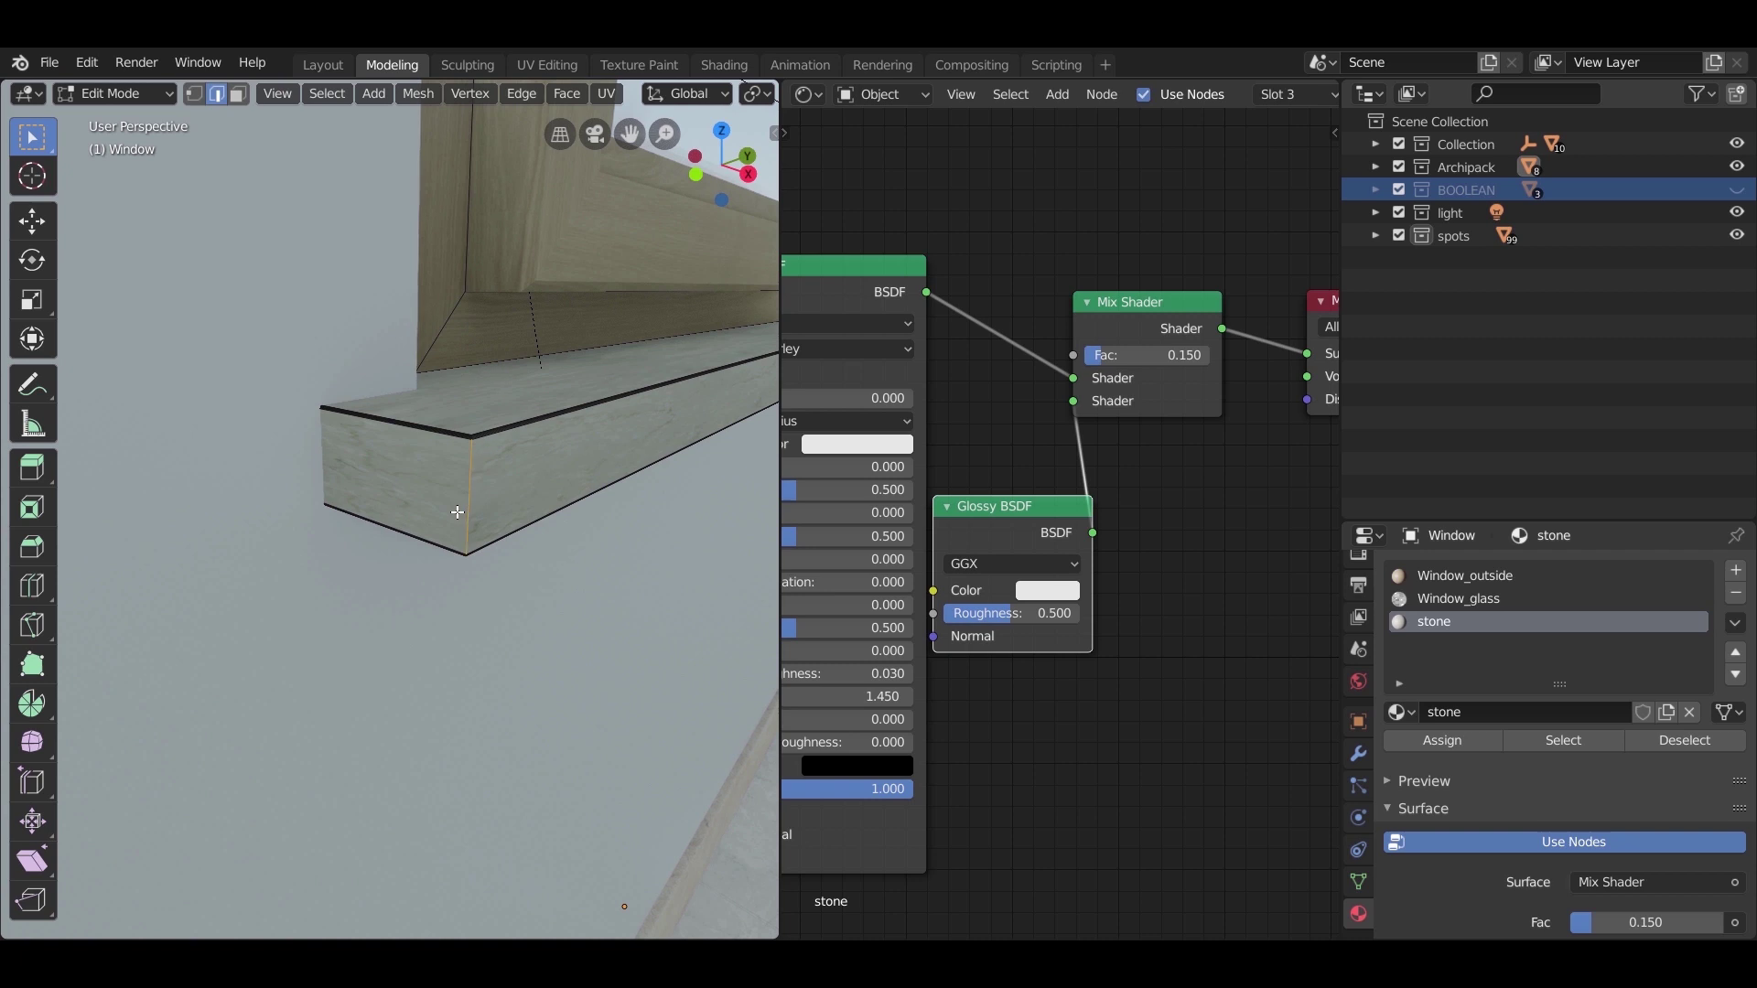
key(ctrl+b)
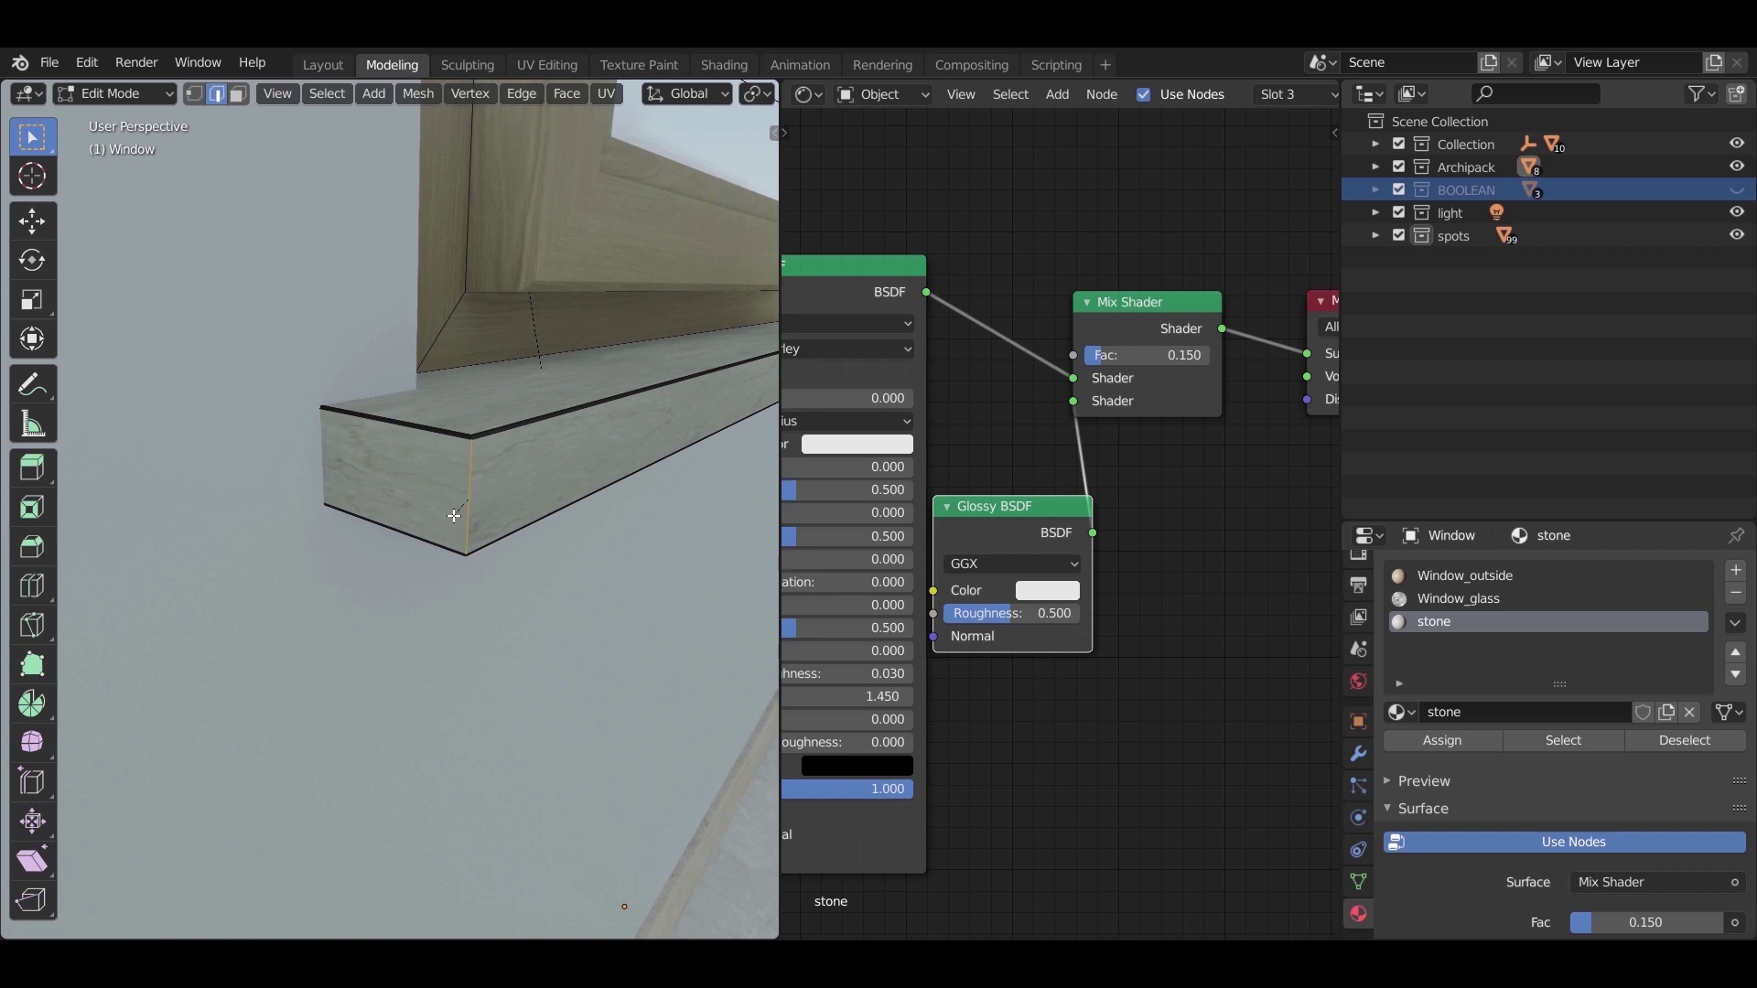
click(450, 520)
key(Tab)
scroll(465, 558, down, 6)
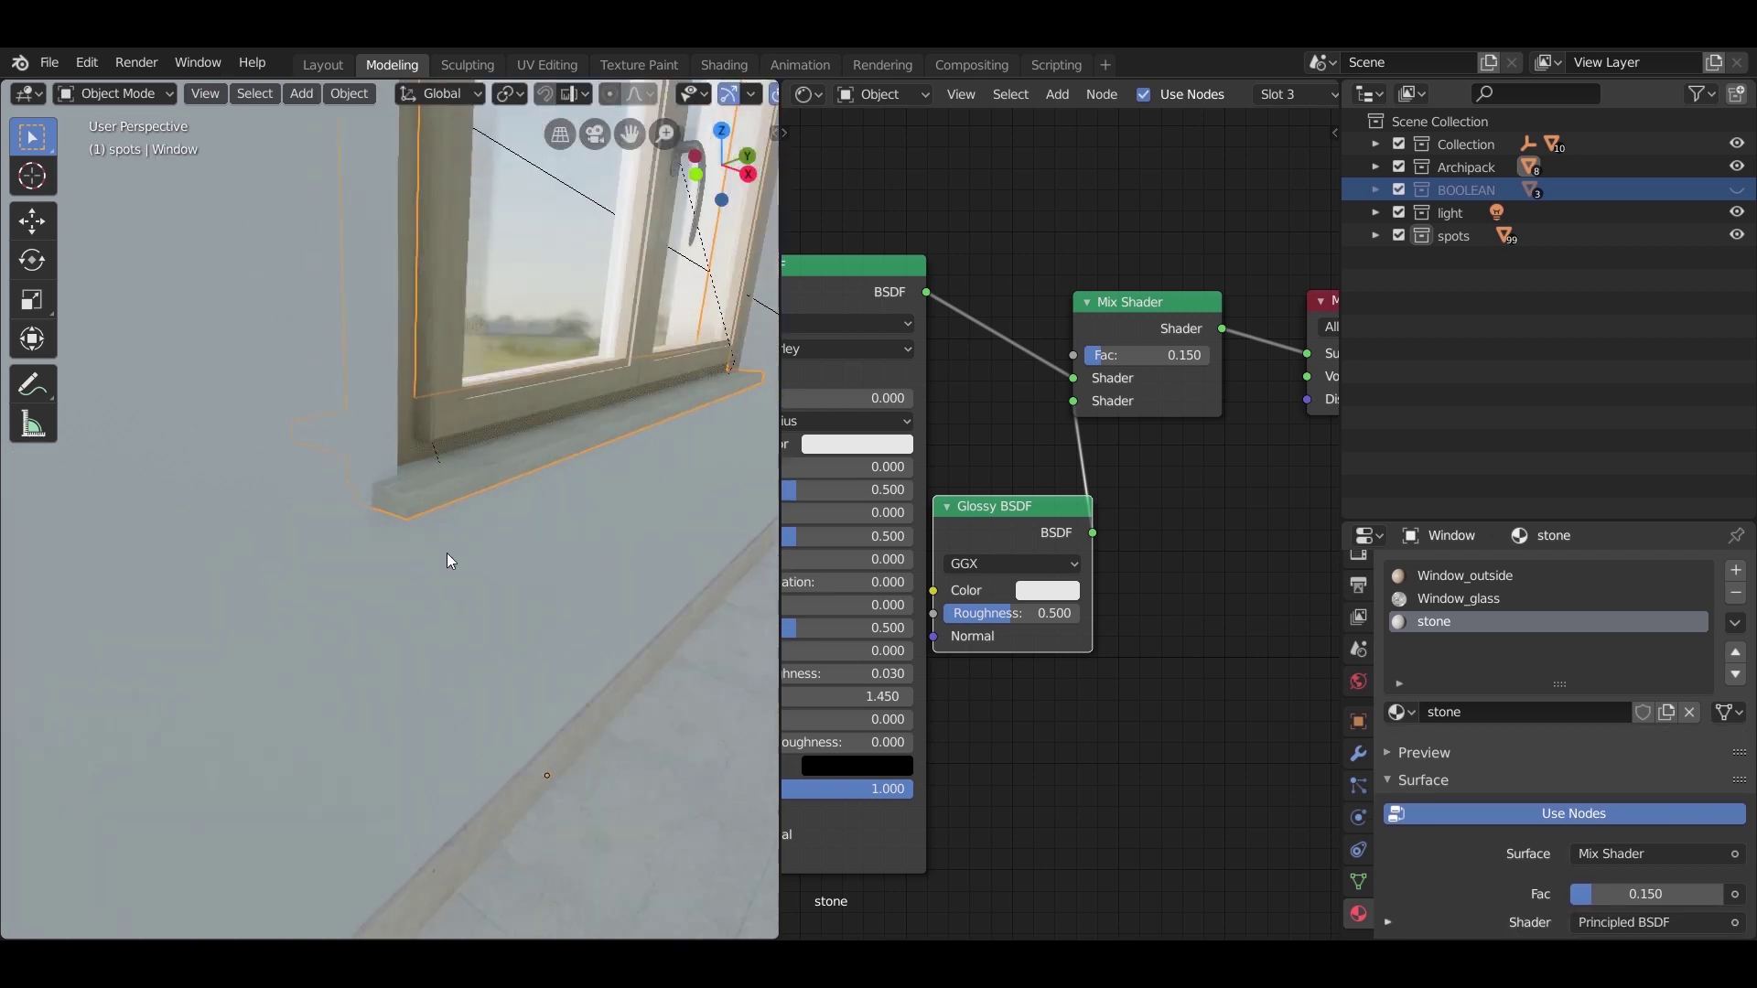
Step: Link the finished window's object data to the second window, Window.001, with the finished window as the active object
middle_drag(447, 552, 494, 585)
click(565, 581)
shift+click(383, 494)
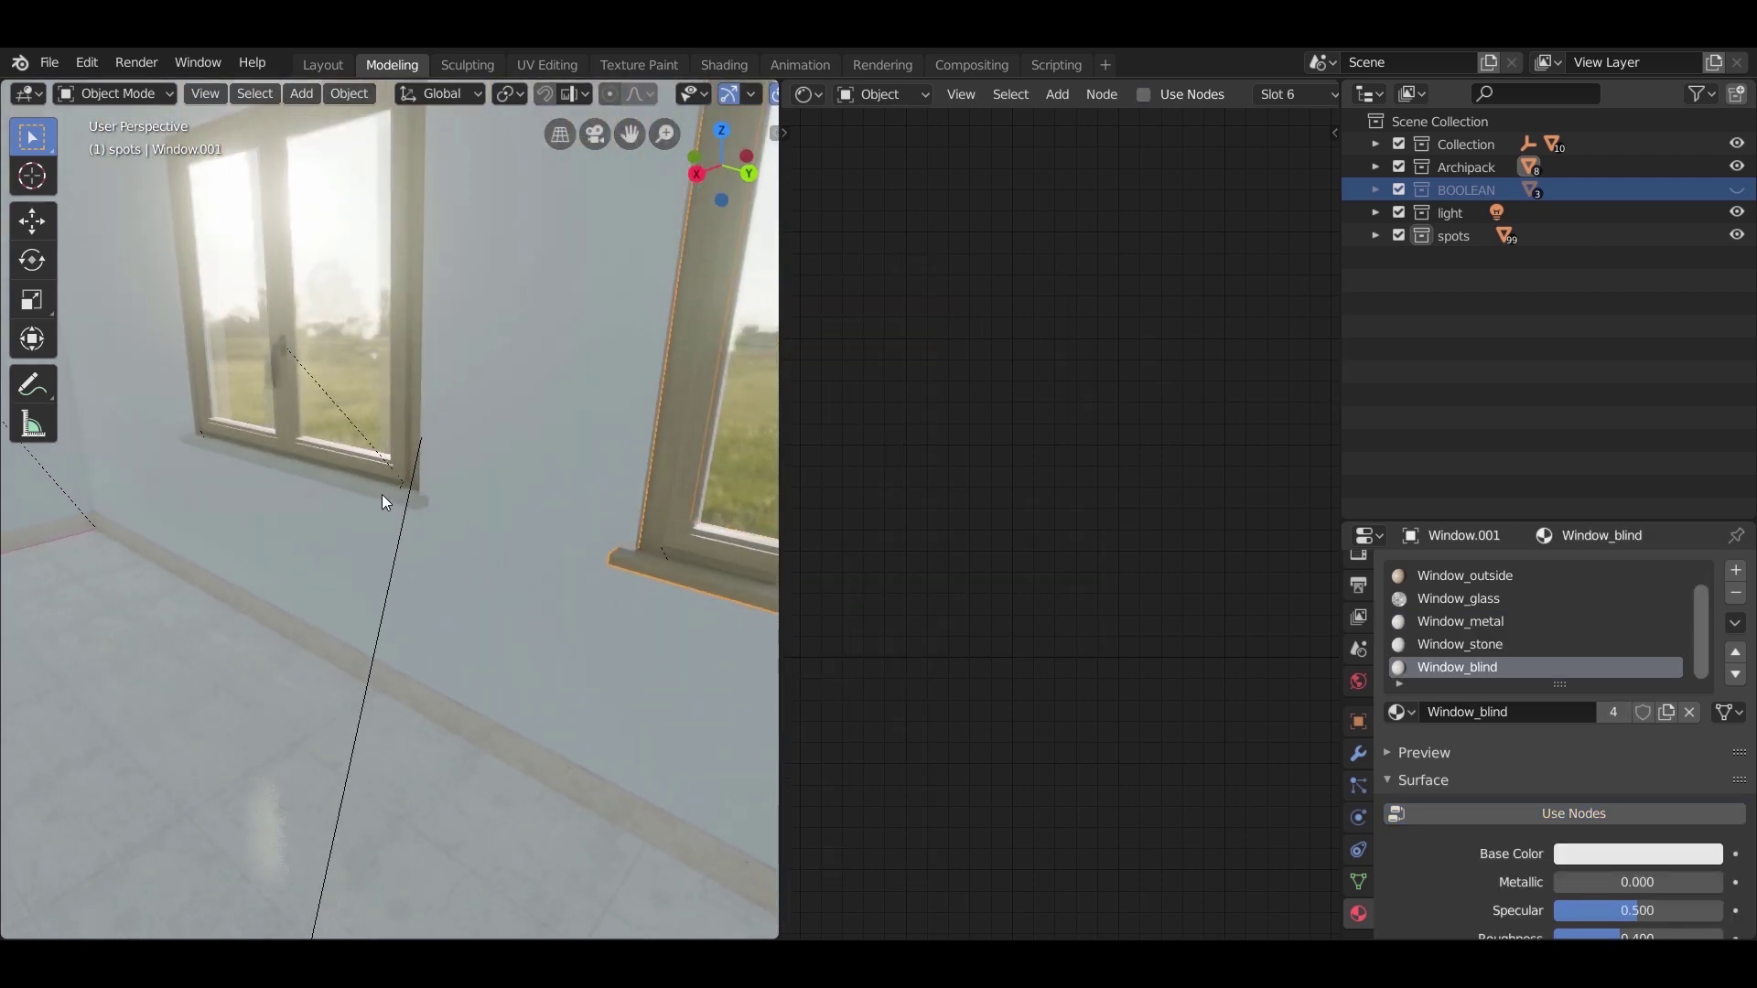
key(ctrl+l)
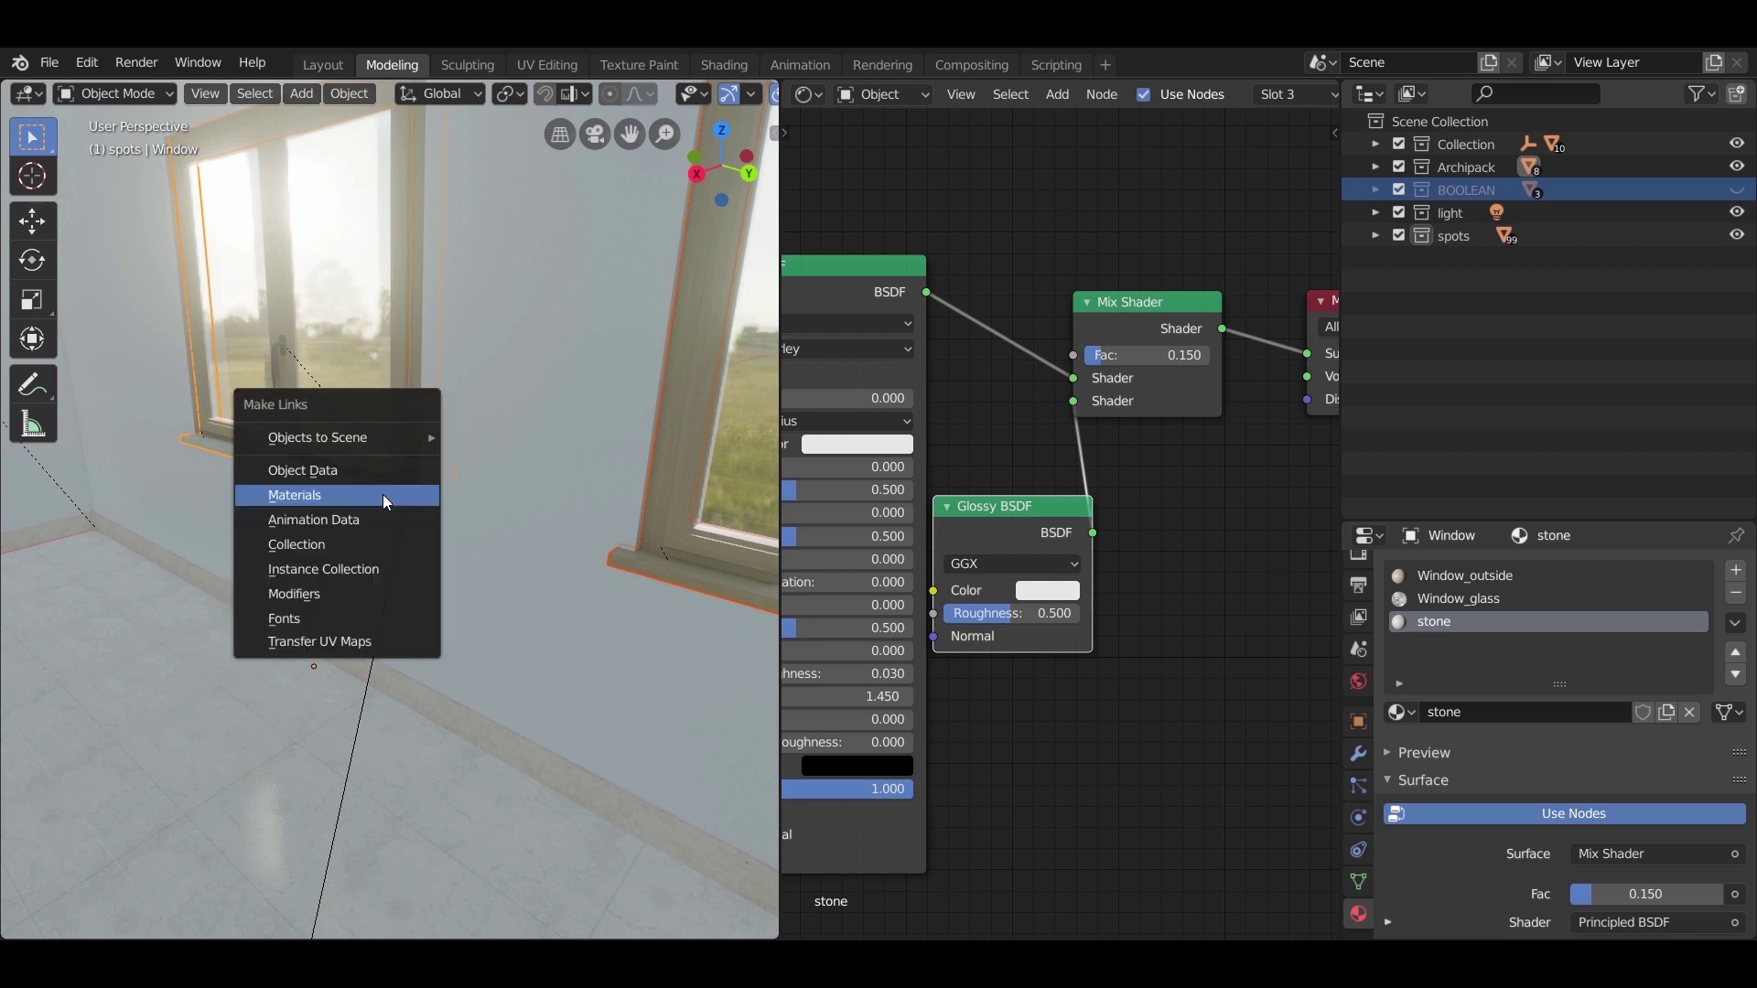
click(358, 476)
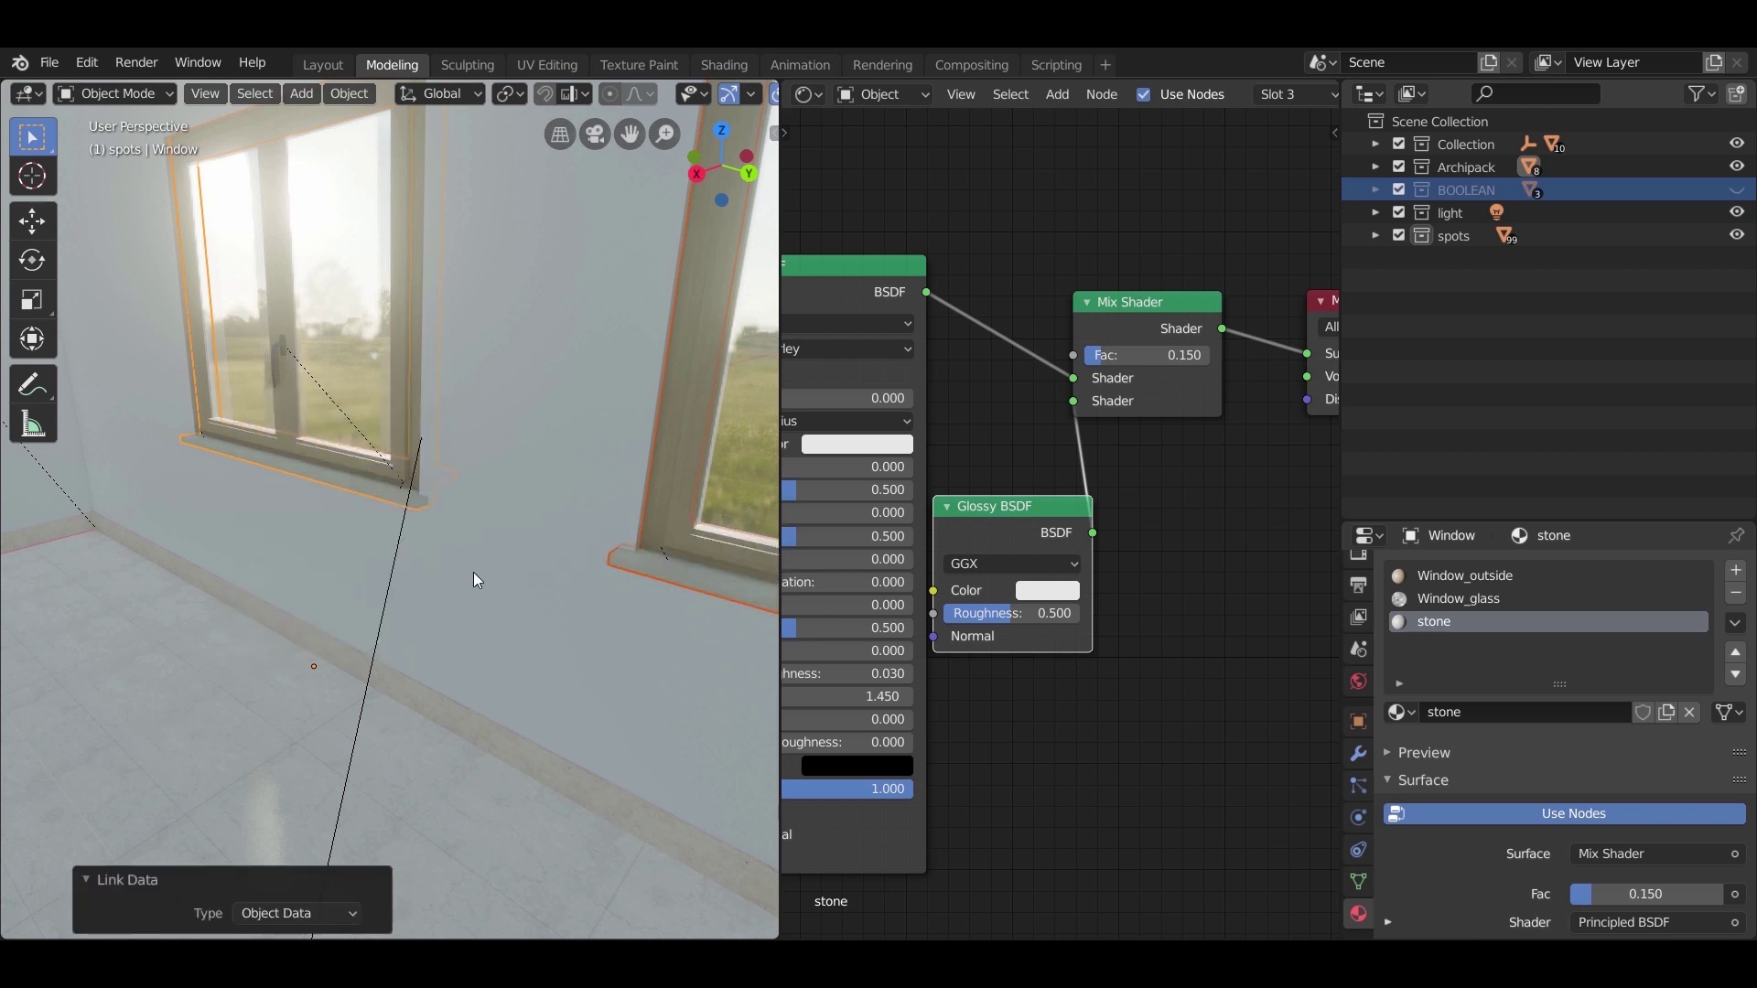
Step: Inspect the marble sill and beveled corners of the second window up close and check both windows together
shift+middle_drag(655, 656, 326, 573)
scroll(340, 578, up, 3)
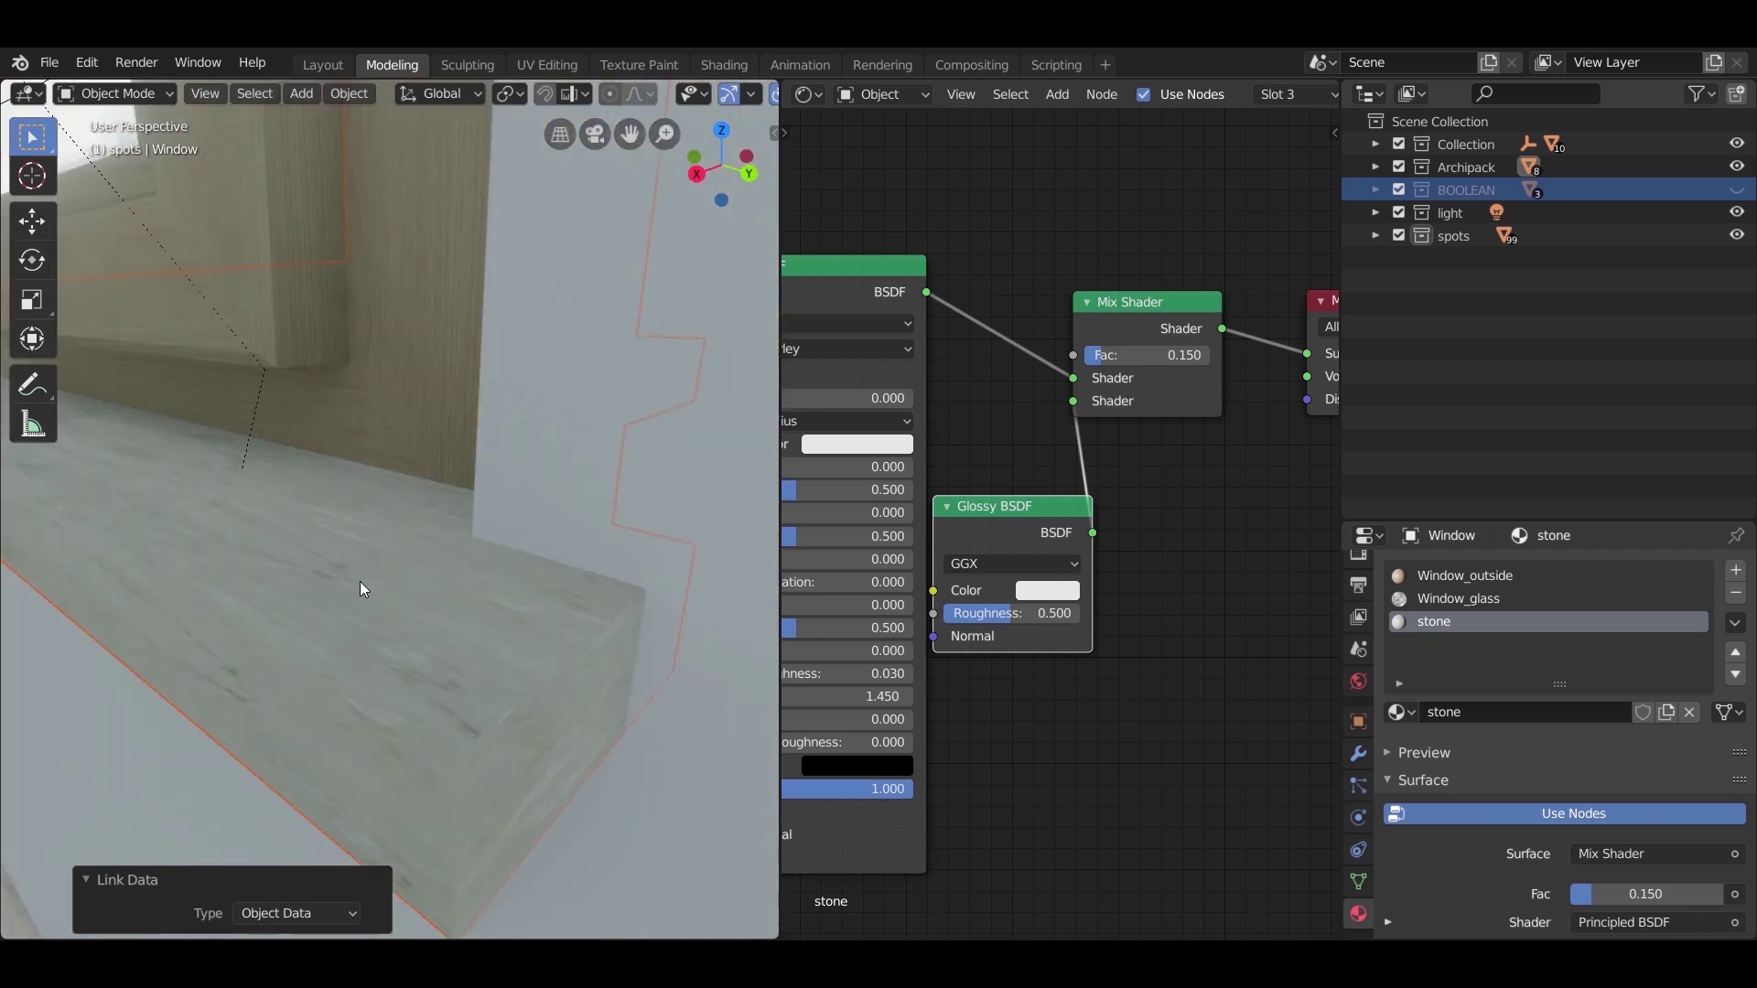
click(490, 741)
key(Tab)
key(Tab)
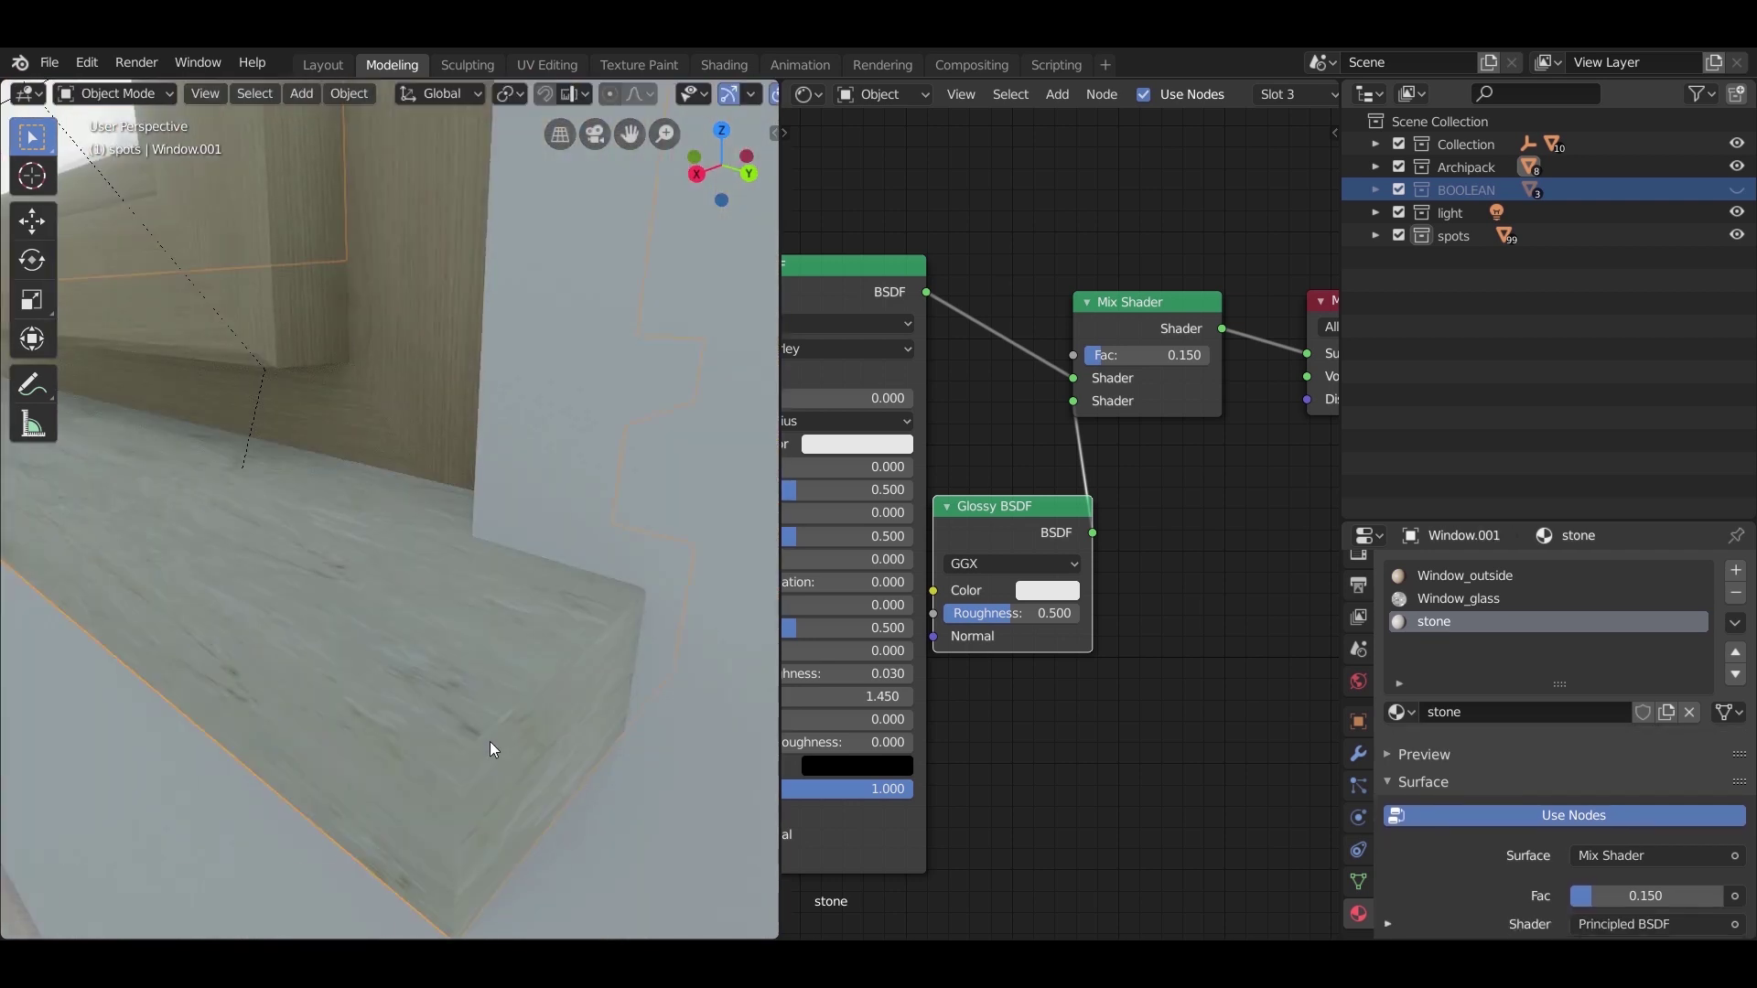
scroll(491, 741, down, 8)
mouse_move(487, 677)
middle_down()
mouse_move(402, 672)
mouse_move(540, 664)
mouse_move(471, 661)
middle_up()
scroll(471, 661, up, 2)
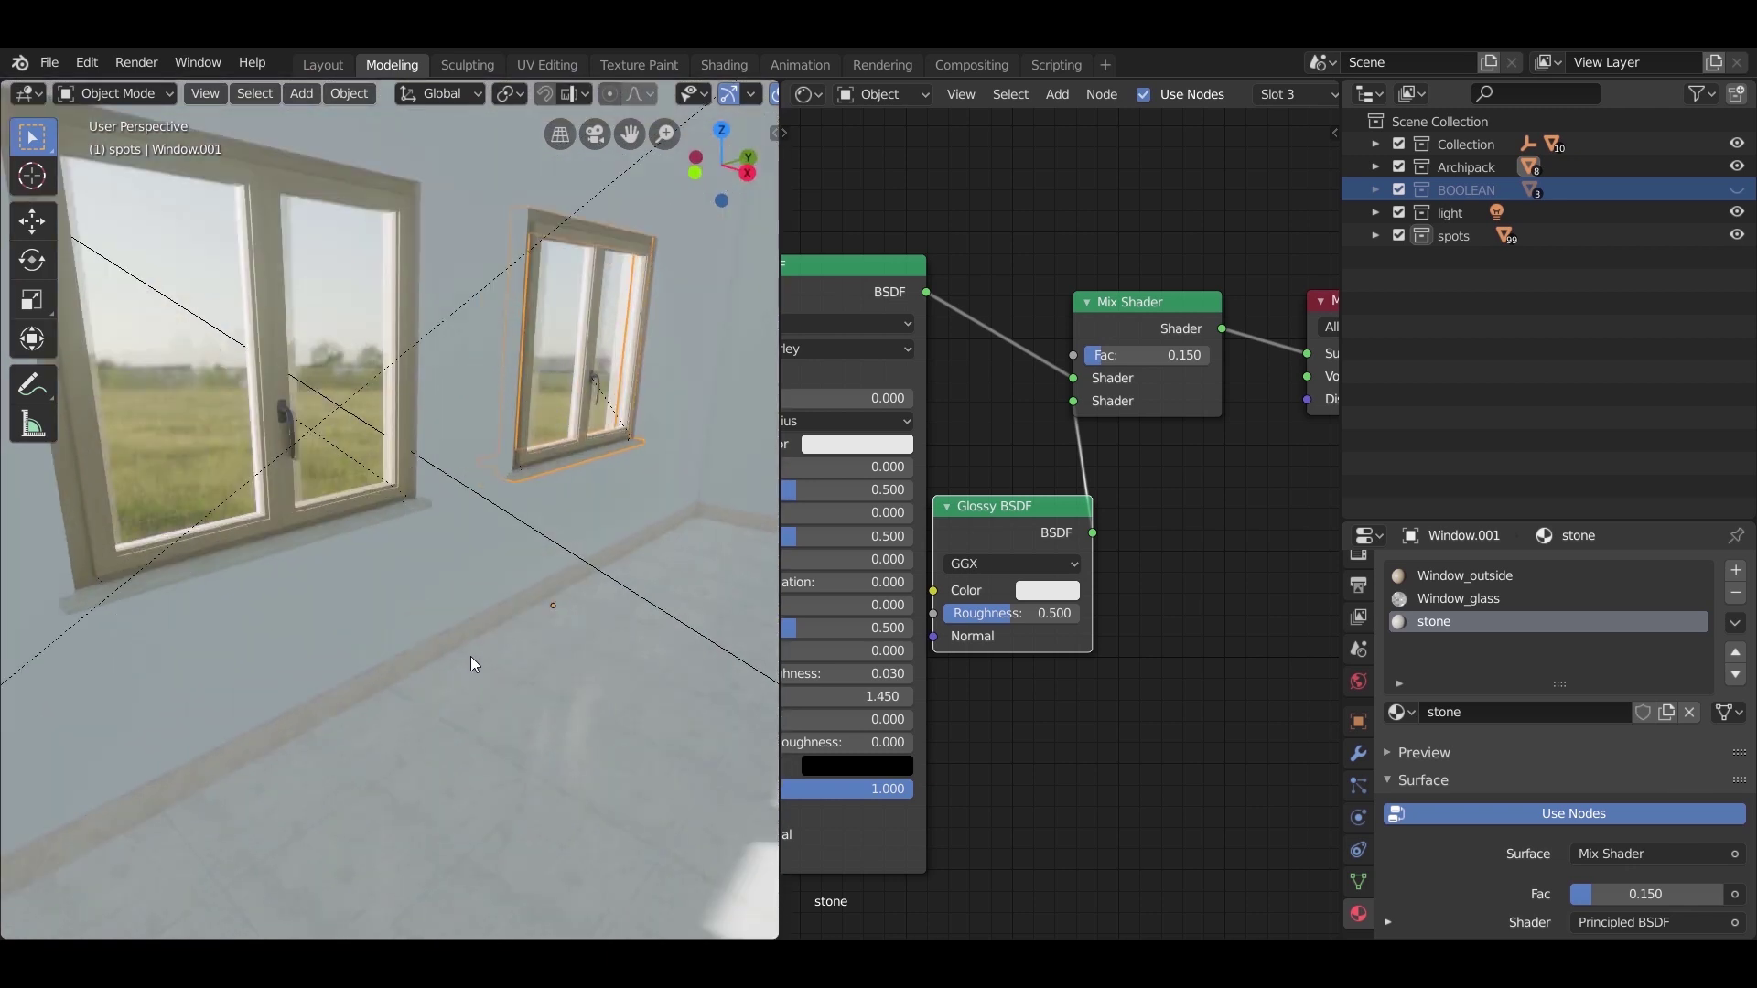